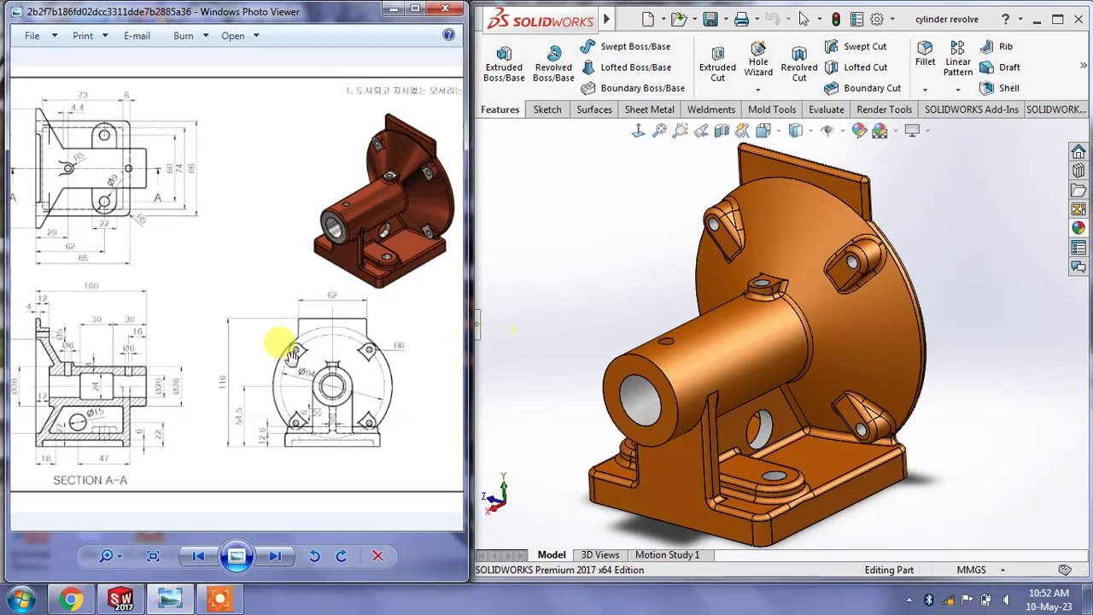
Enlarge and reposition the reference drawing in Photo Viewer to show its 3D inset
left_click_drag(191, 310, 229, 313)
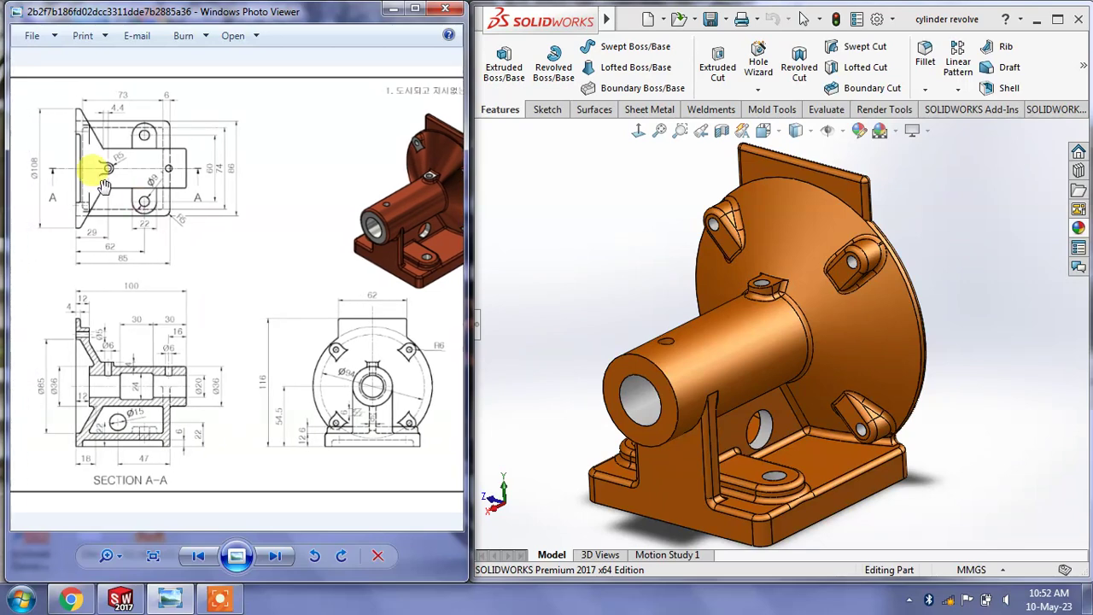
scroll(103, 186, "up", 1)
left_click_drag(342, 208, 244, 220)
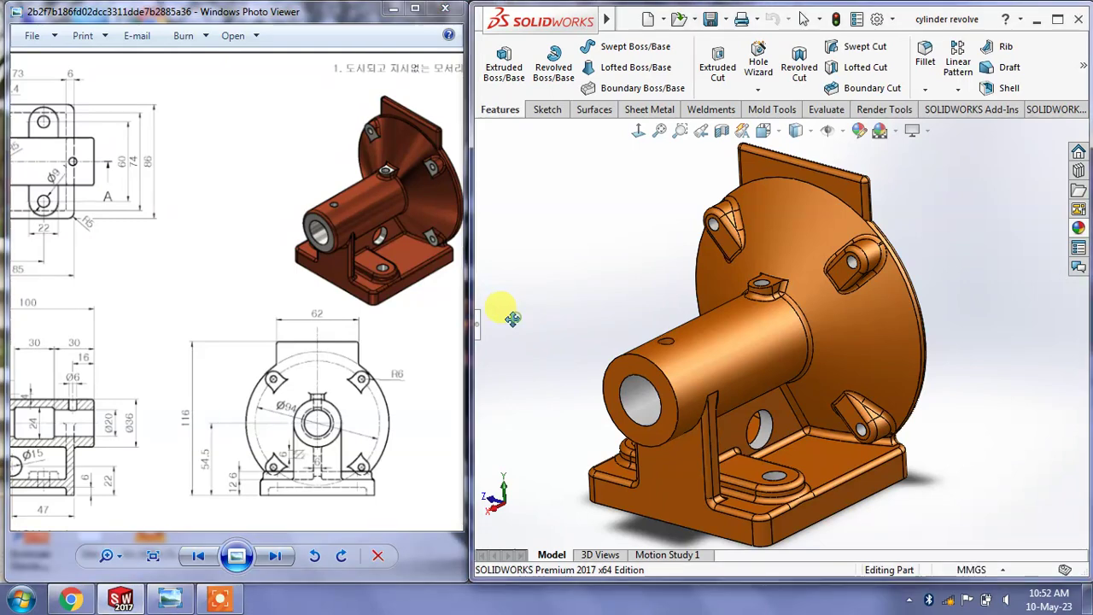
Open the FeatureManager tree beside the bracket model and widen it to show feature names
left_click_drag(473, 315, 509, 320)
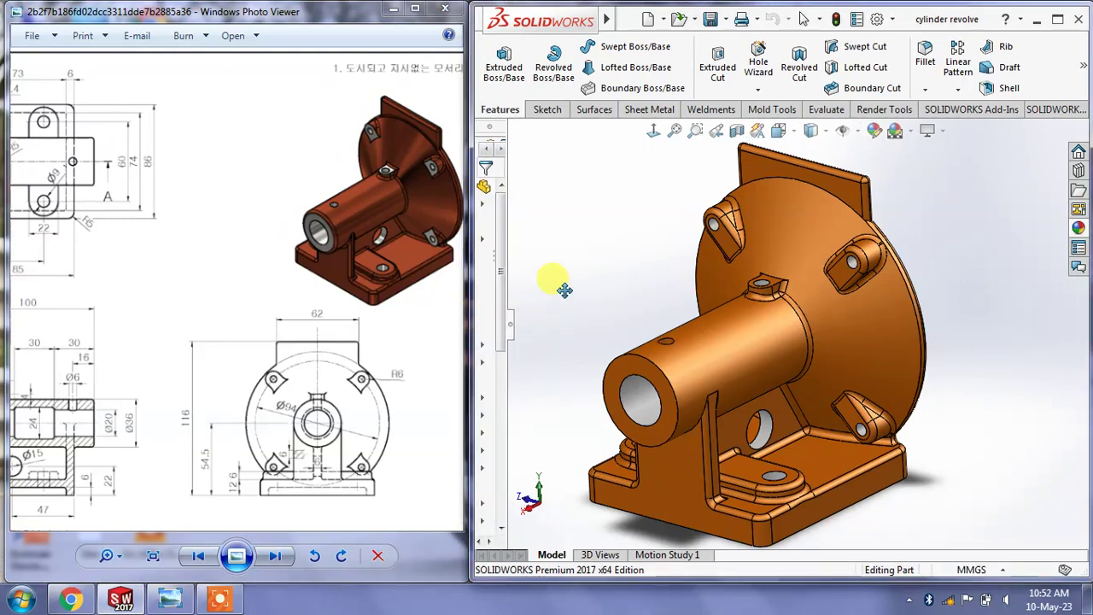
scroll(260, 329, "down", 2)
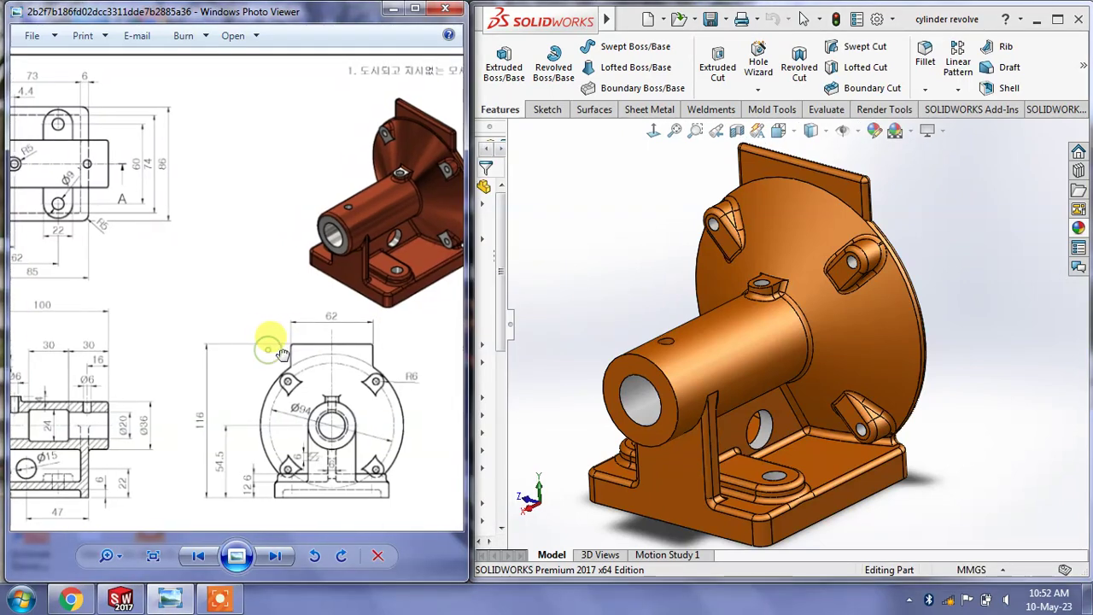
scroll(268, 329, "down", 1)
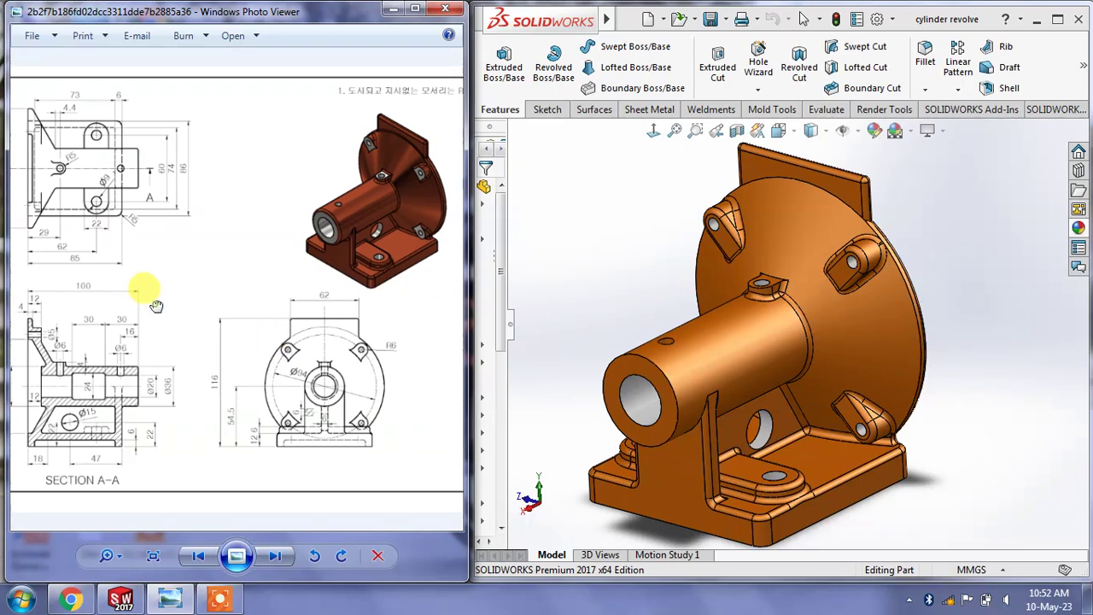
left_click_drag(153, 305, 175, 314)
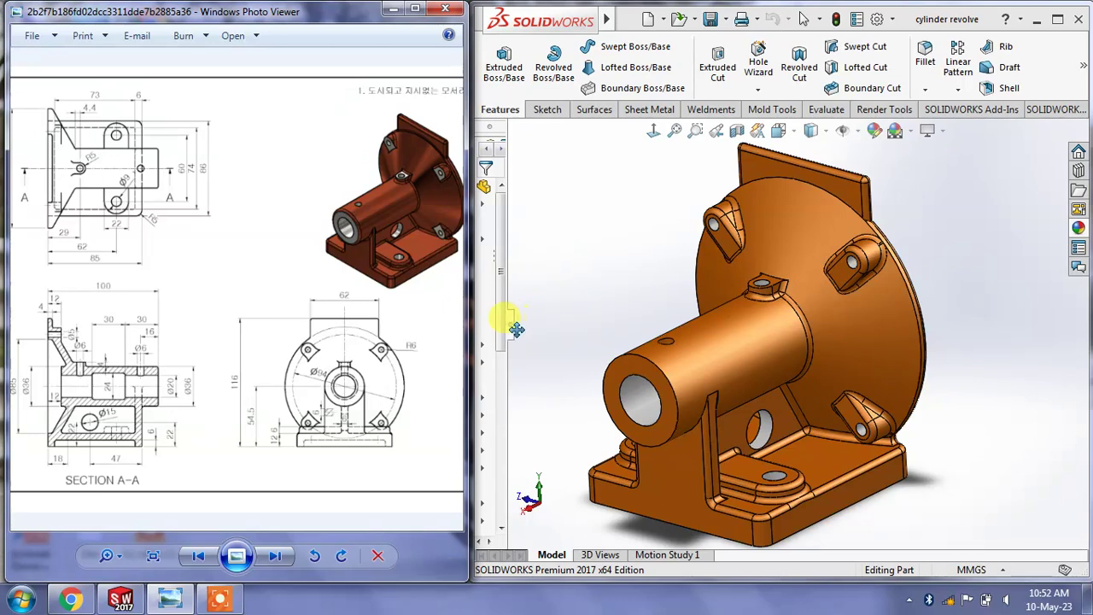
left_click_drag(516, 329, 624, 331)
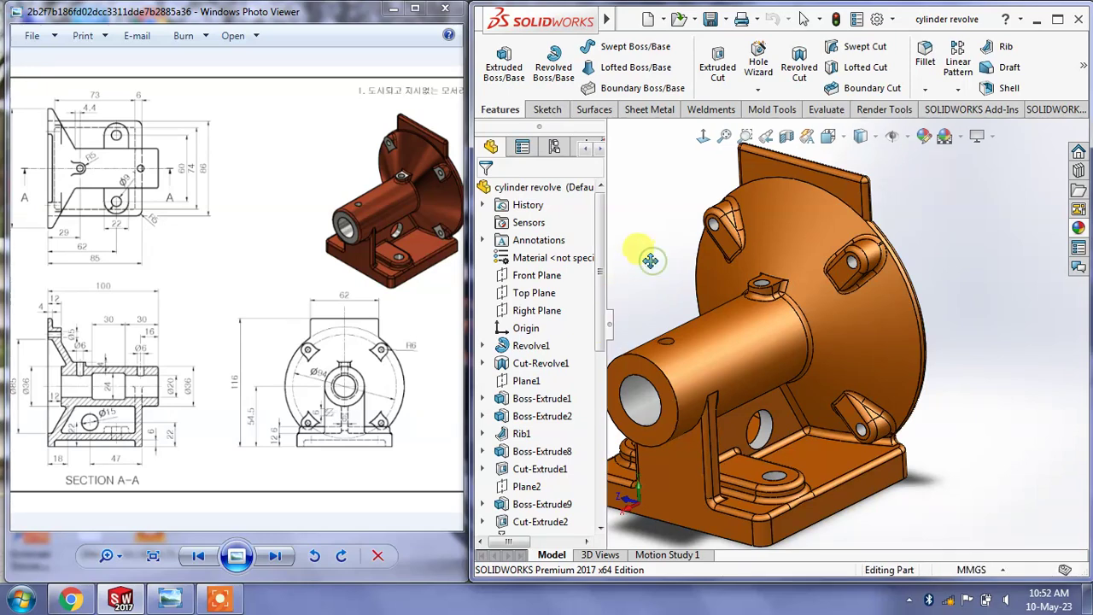
left_click_drag(611, 333, 548, 329)
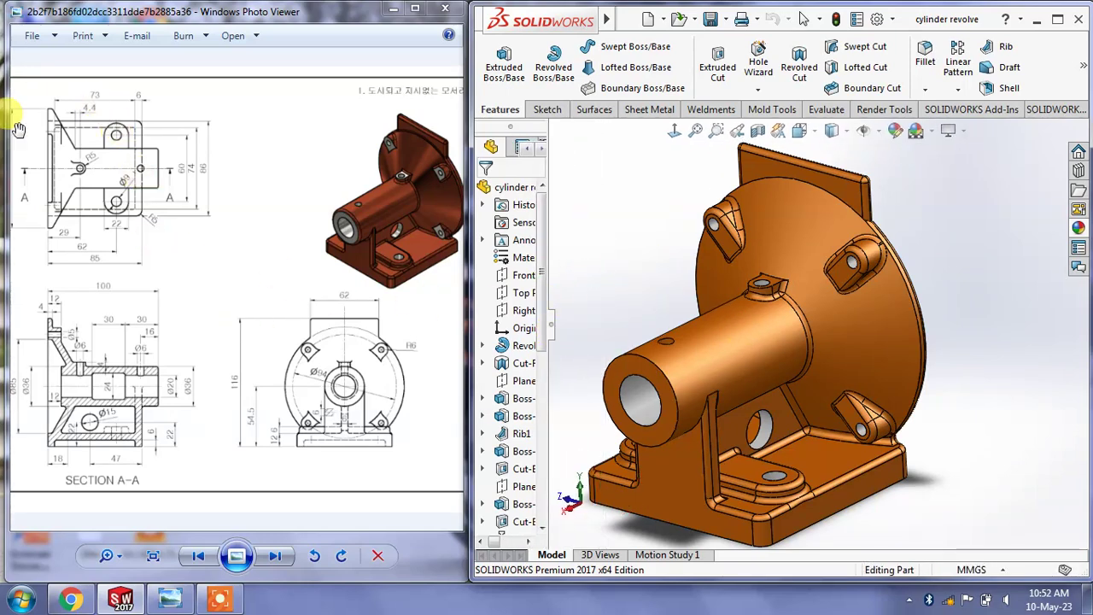
middle_click_drag(743, 402, 790, 395, "ctrl")
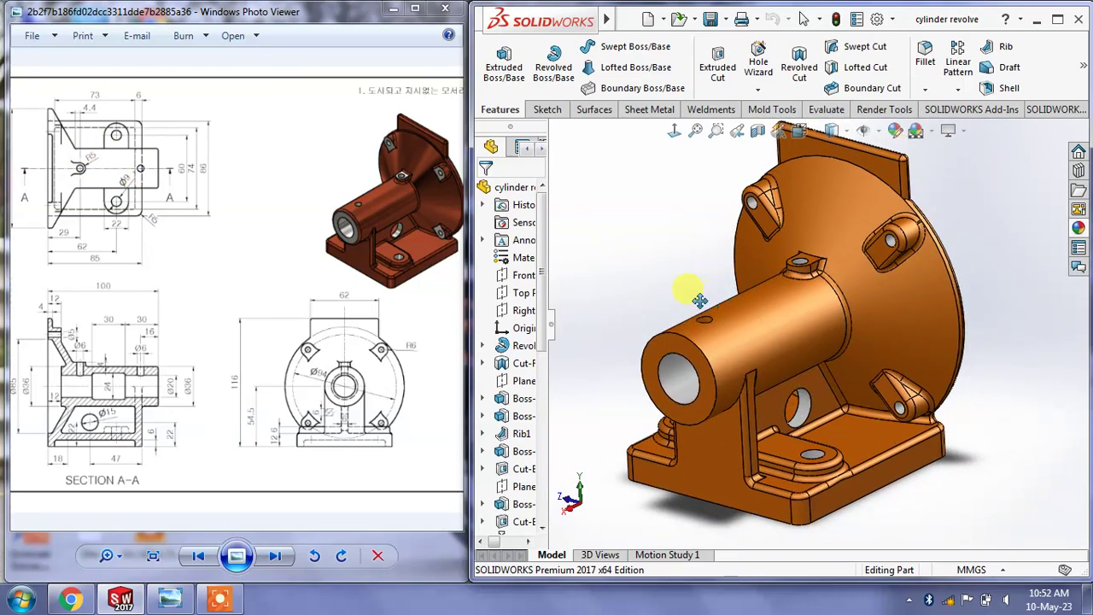
right_click(666, 238)
left_click(690, 335)
mouse_move(690, 335)
left_mouse_down()
mouse_move(837, 389)
mouse_move(829, 371)
mouse_move(842, 402)
mouse_move(820, 378)
mouse_move(846, 402)
mouse_move(832, 412)
left_mouse_up()
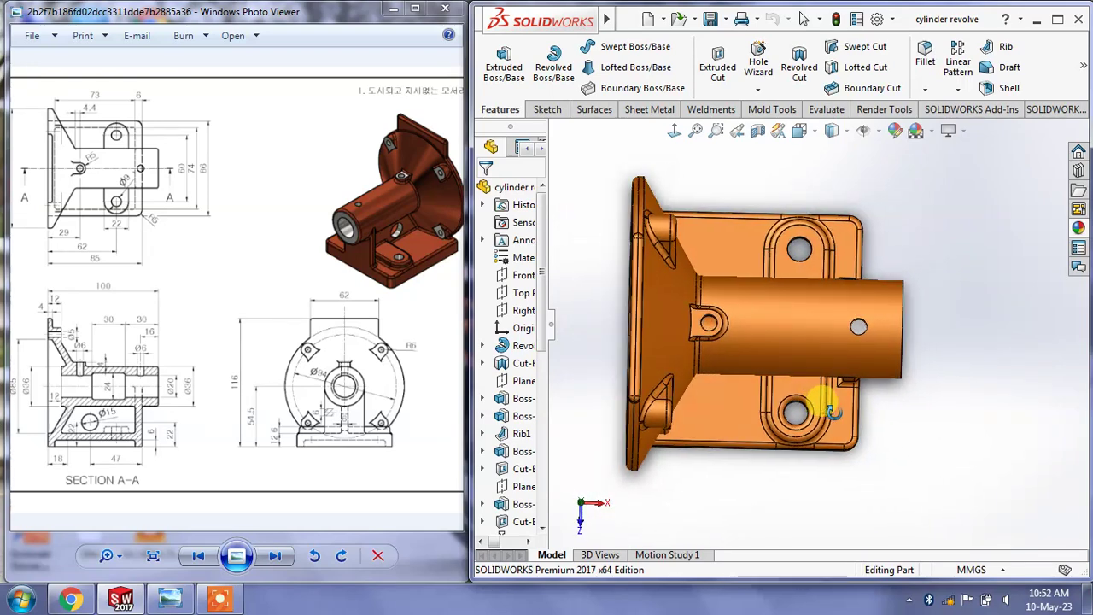
key("Escape")
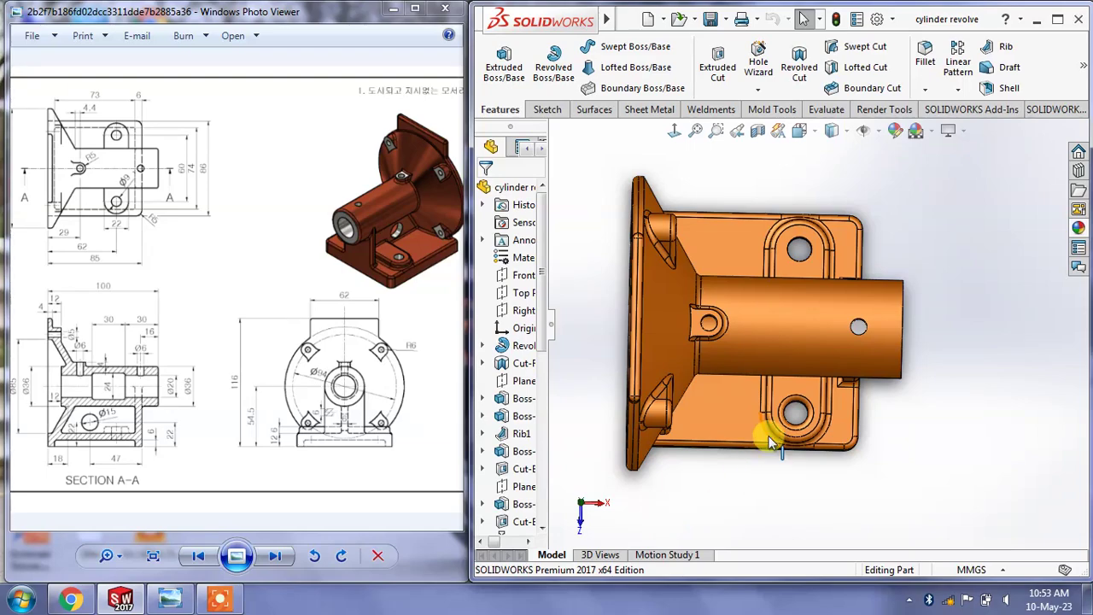
mouse_move(777, 432)
middle_mouse_down()
mouse_move(647, 350)
mouse_move(629, 276)
mouse_move(732, 391)
mouse_move(708, 322)
mouse_move(640, 336)
mouse_move(690, 317)
mouse_move(641, 335)
mouse_move(629, 327)
mouse_move(641, 335)
middle_mouse_up()
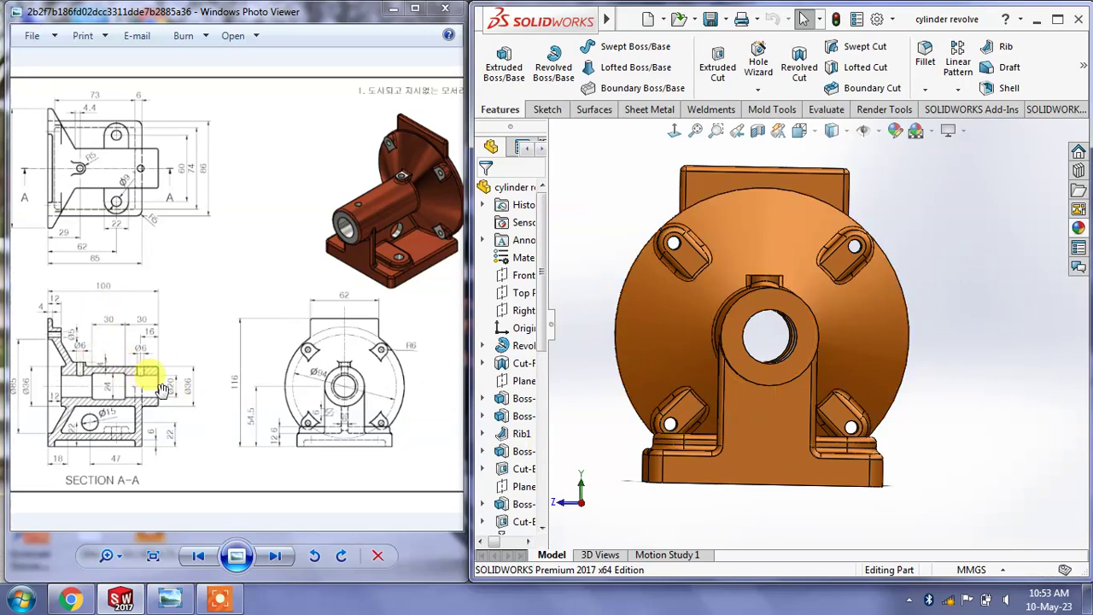
mouse_move(649, 376)
middle_mouse_down()
mouse_move(705, 370)
mouse_move(712, 403)
middle_mouse_up()
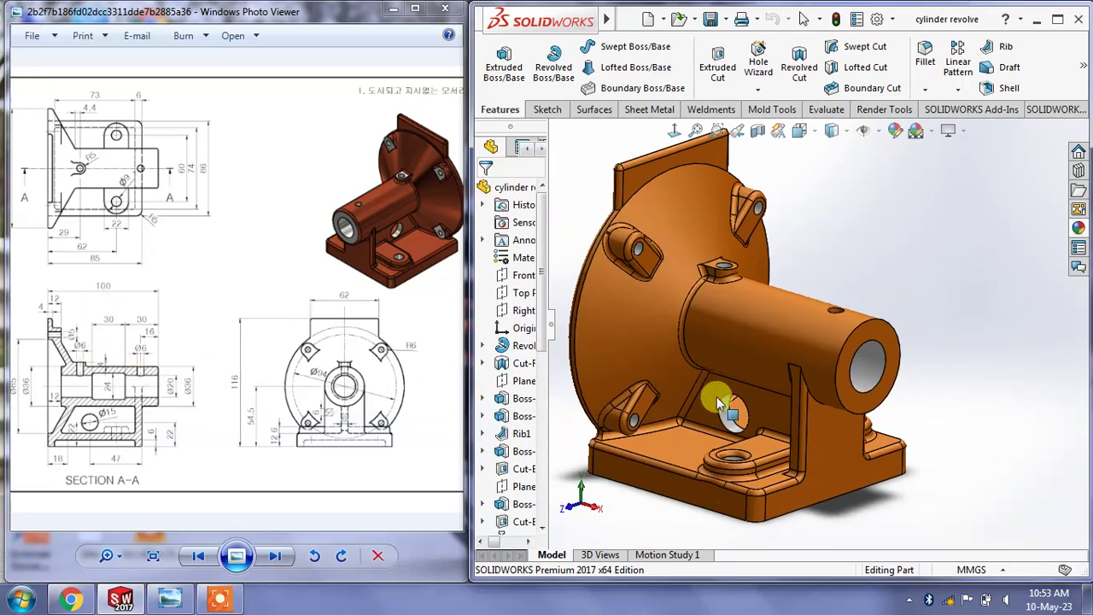
left_click(757, 133)
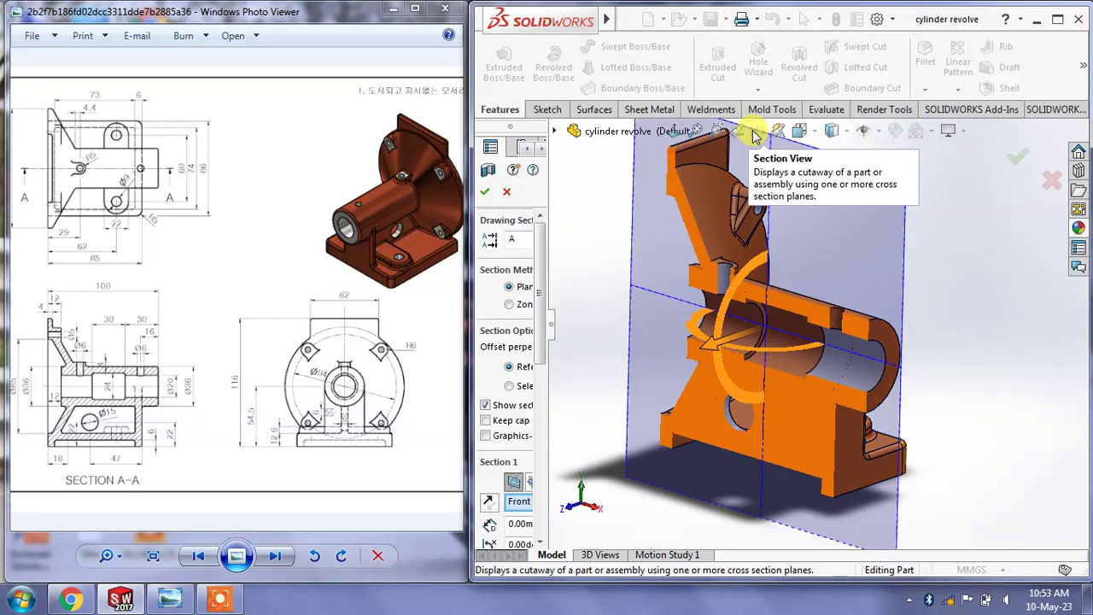
left_click(485, 193)
left_click(674, 132)
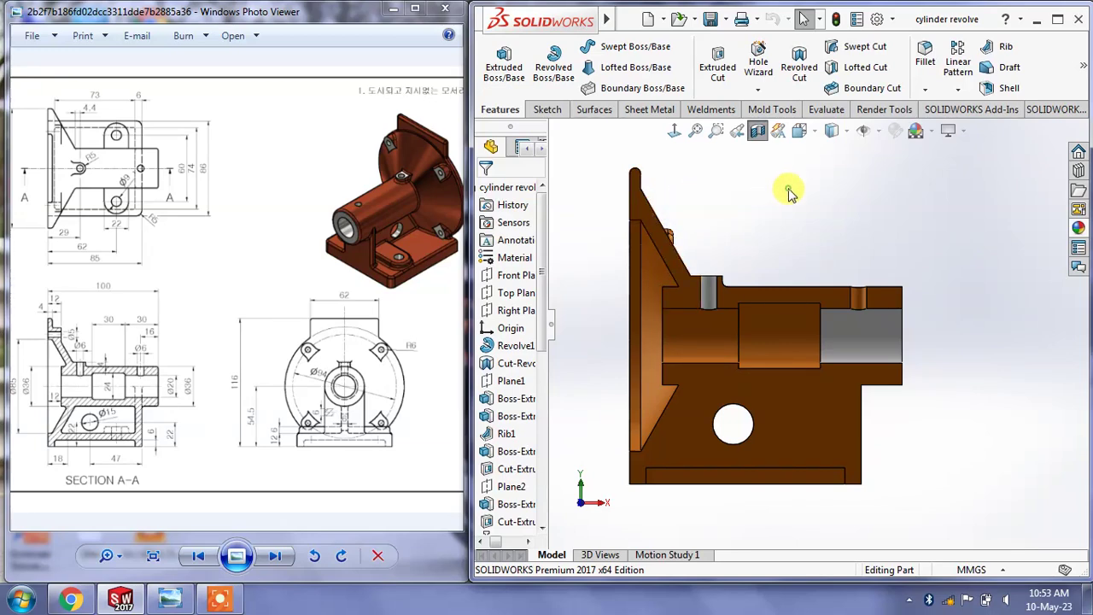
left_click(757, 129)
mouse_move(883, 247)
middle_mouse_down()
mouse_move(806, 237)
mouse_move(794, 289)
mouse_move(768, 237)
mouse_move(630, 254)
mouse_move(578, 244)
mouse_move(570, 335)
mouse_move(567, 285)
mouse_move(627, 245)
mouse_move(708, 264)
mouse_move(769, 263)
mouse_move(763, 180)
mouse_move(763, 251)
middle_mouse_up()
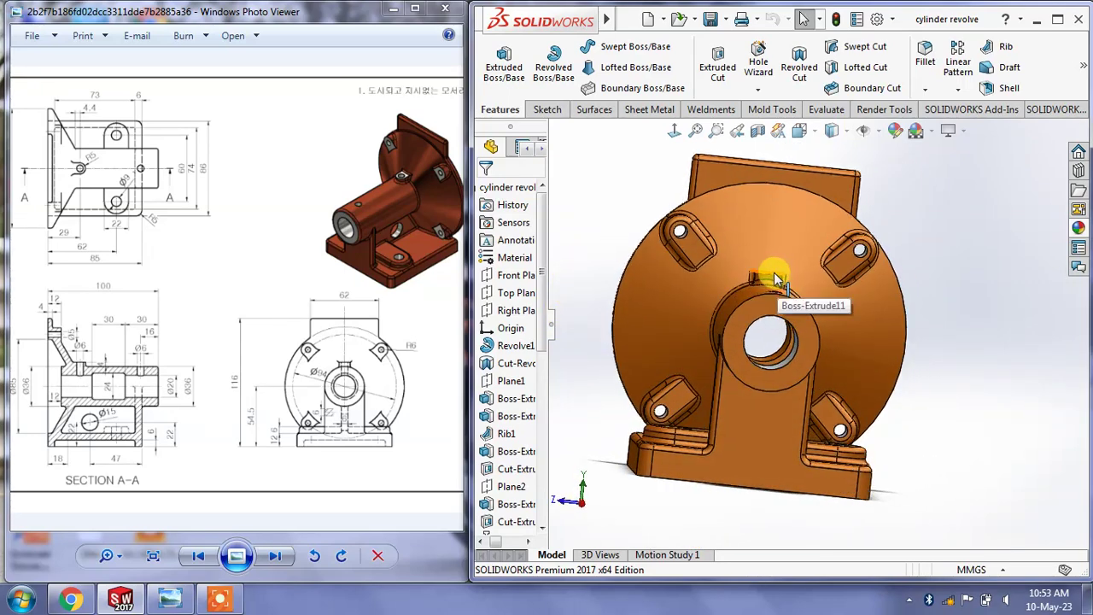
Widen the FeatureManager tree to show full feature names, adjust the model view, and maximize SOLIDWORKS
mouse_move(147, 318)
left_mouse_down()
mouse_move(184, 333)
mouse_move(171, 330)
left_mouse_up()
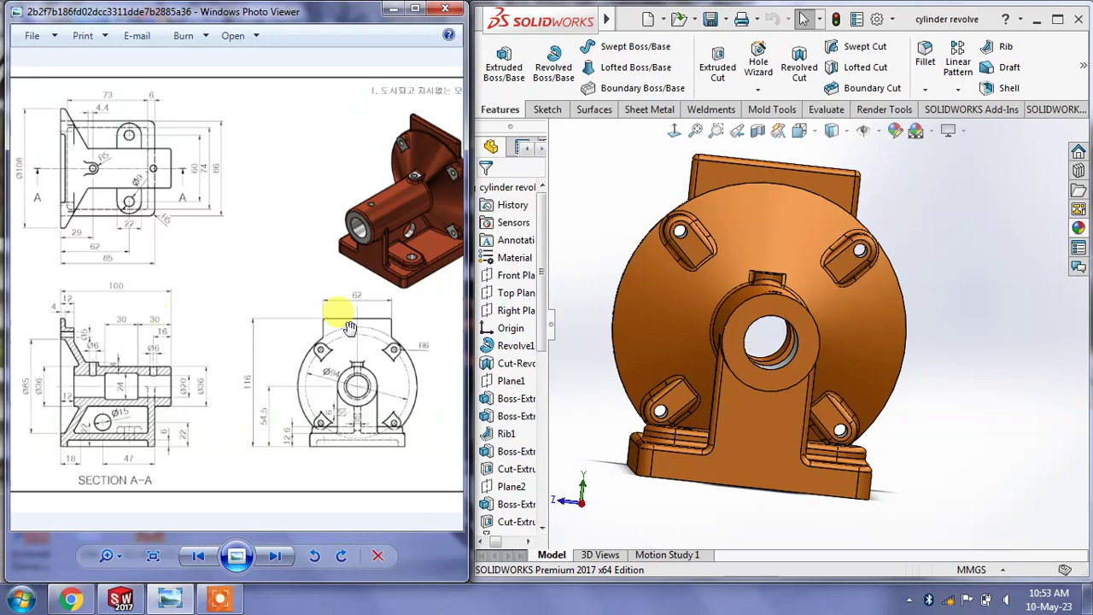
left_click_drag(561, 331, 587, 325)
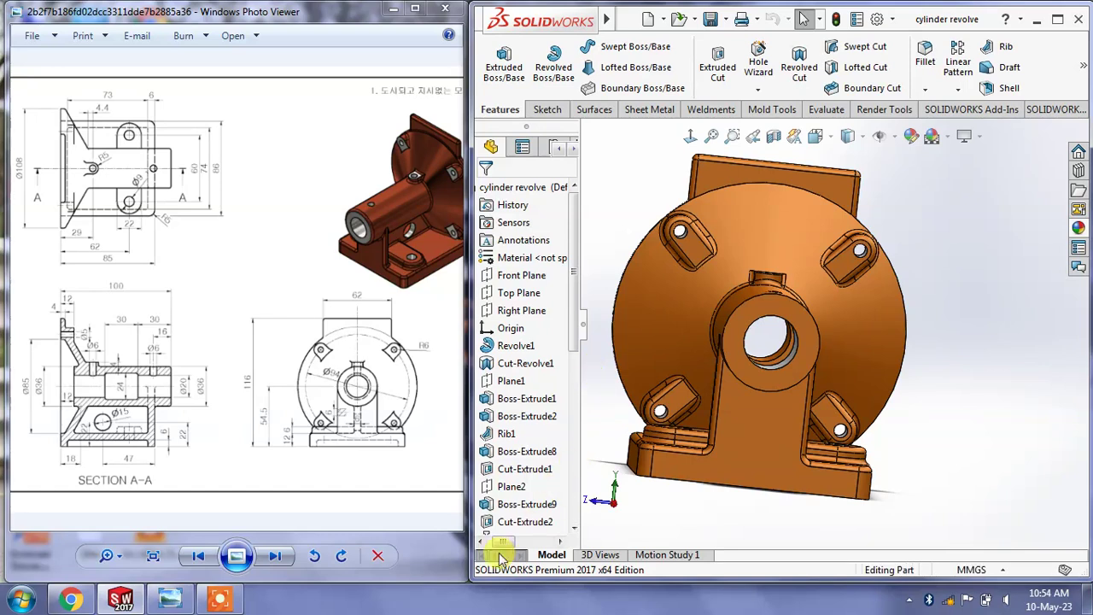
left_click_drag(503, 544, 503, 546)
scroll(932, 236, "up", 3)
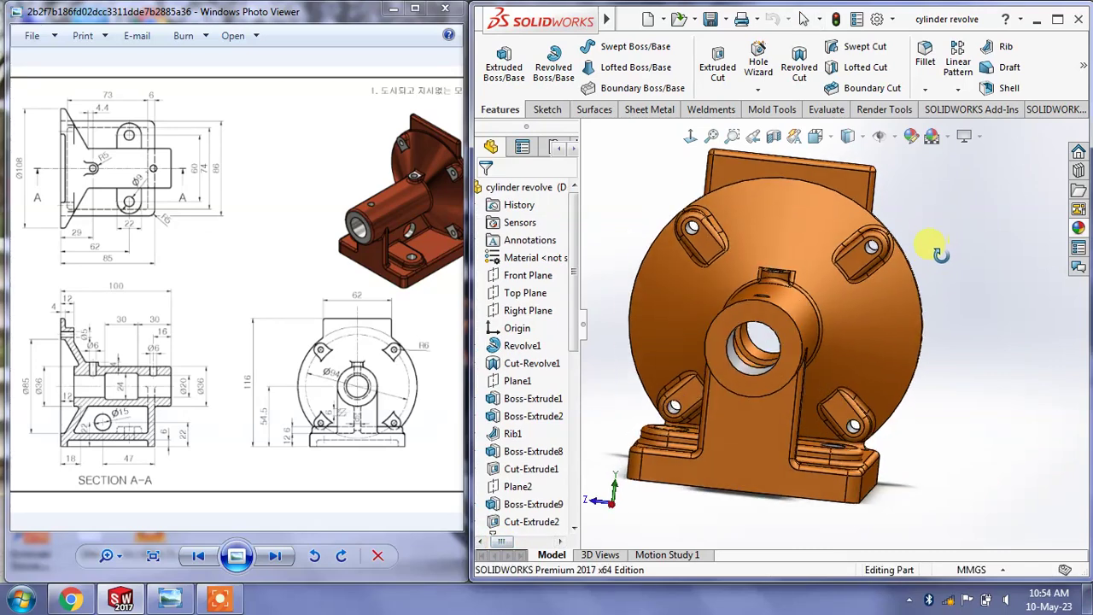
middle_click_drag(932, 236, 934, 252)
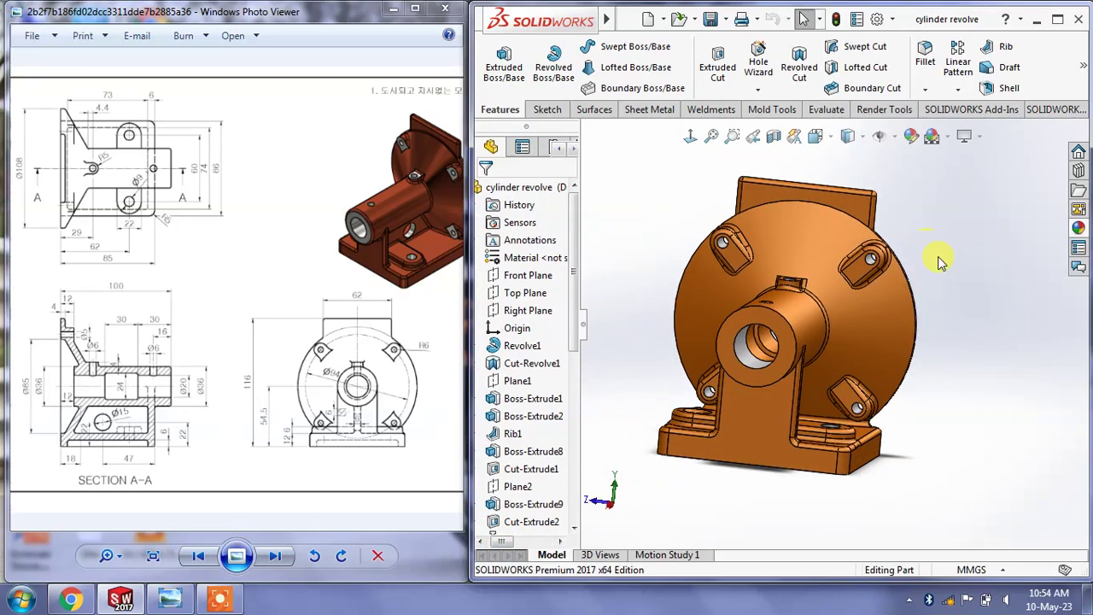
left_click(1054, 24)
Close the bracket part and create a new Part document
left_click(1076, 105)
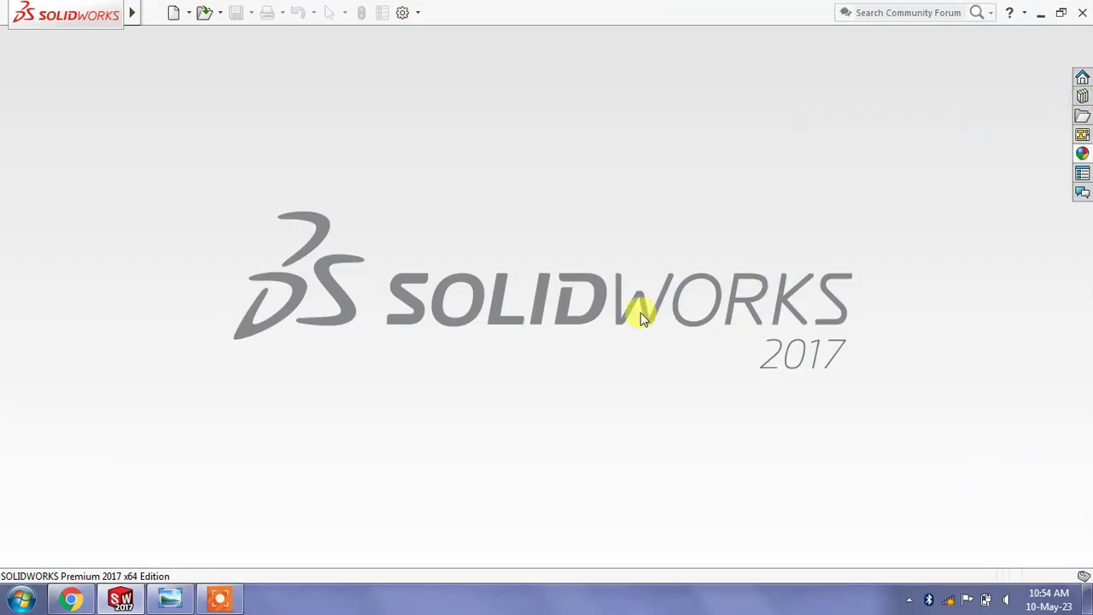
left_click(190, 14)
left_click(179, 34)
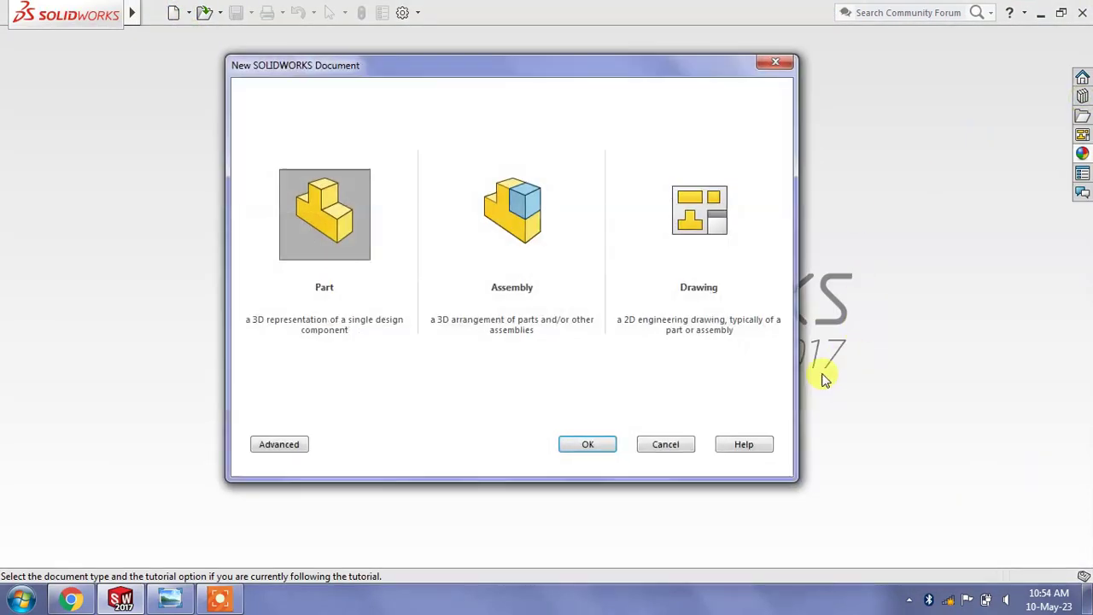
left_click(587, 444)
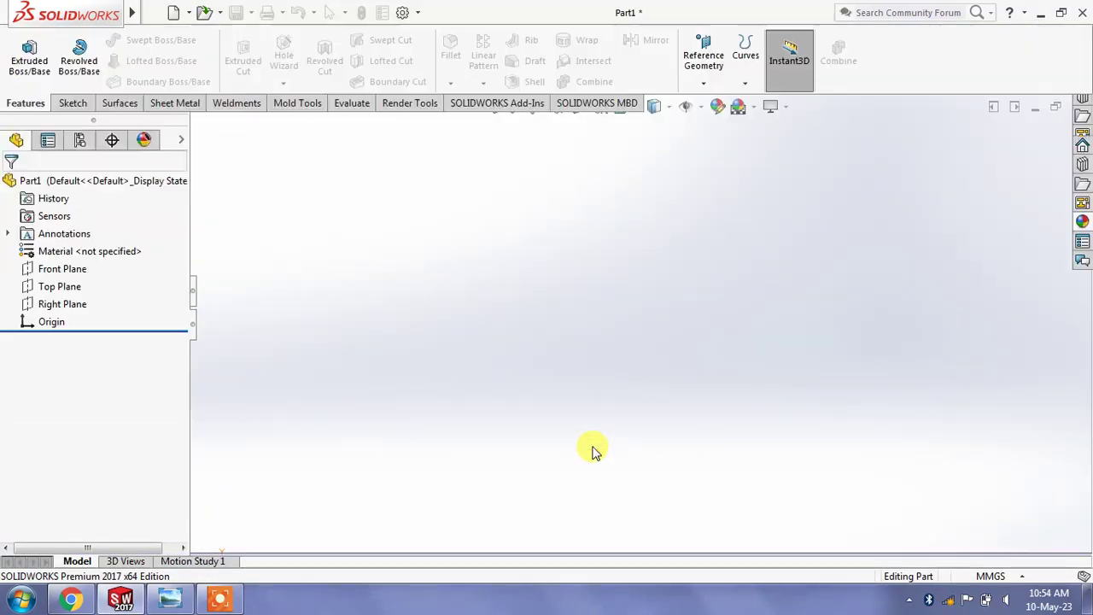
Restore the window beside the reference drawing and start a sketch on the Front Plane
left_click(1064, 12)
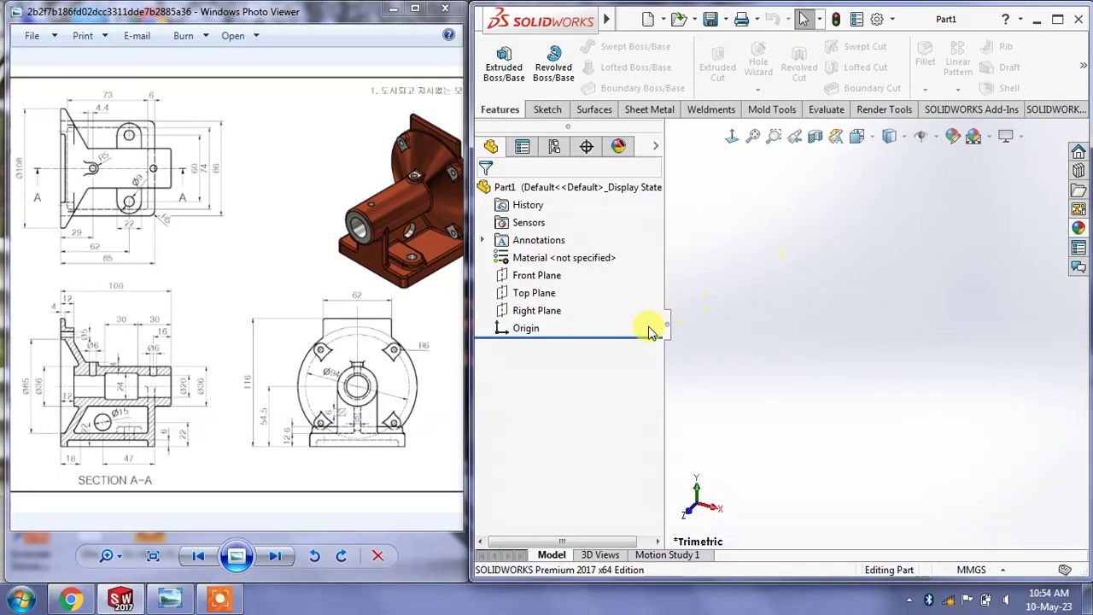
left_click_drag(669, 331, 599, 335)
left_click(536, 275)
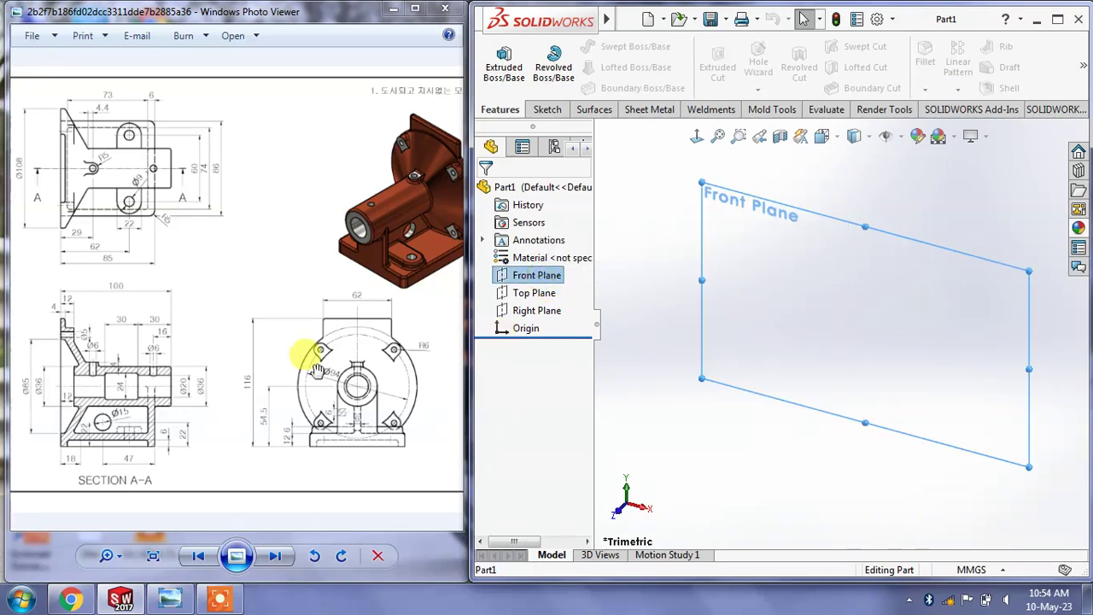
scroll(58, 120, "up", 3)
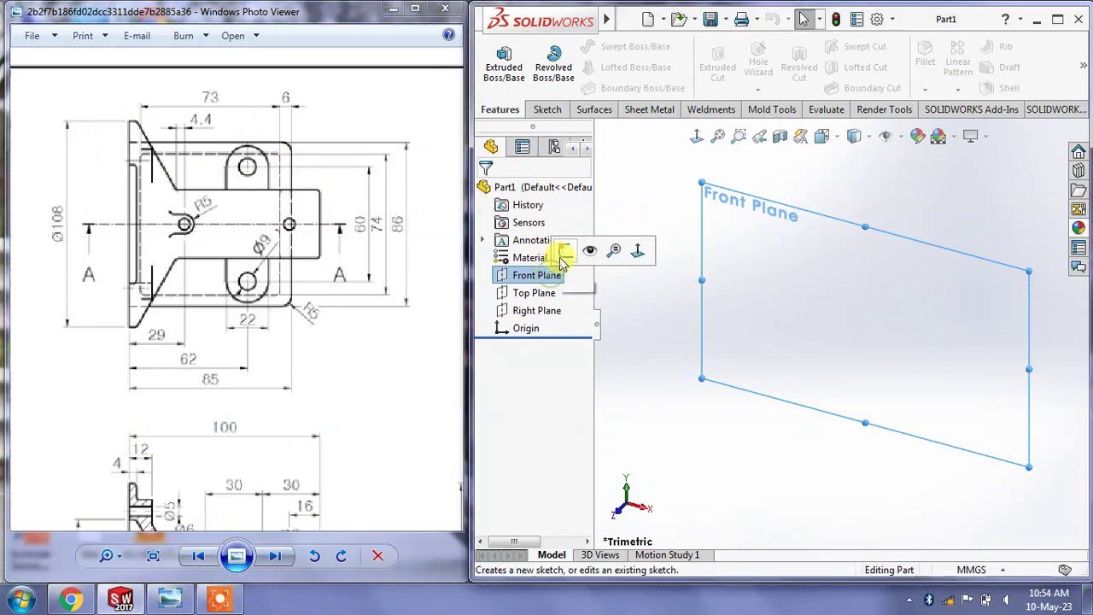
left_click(730, 212)
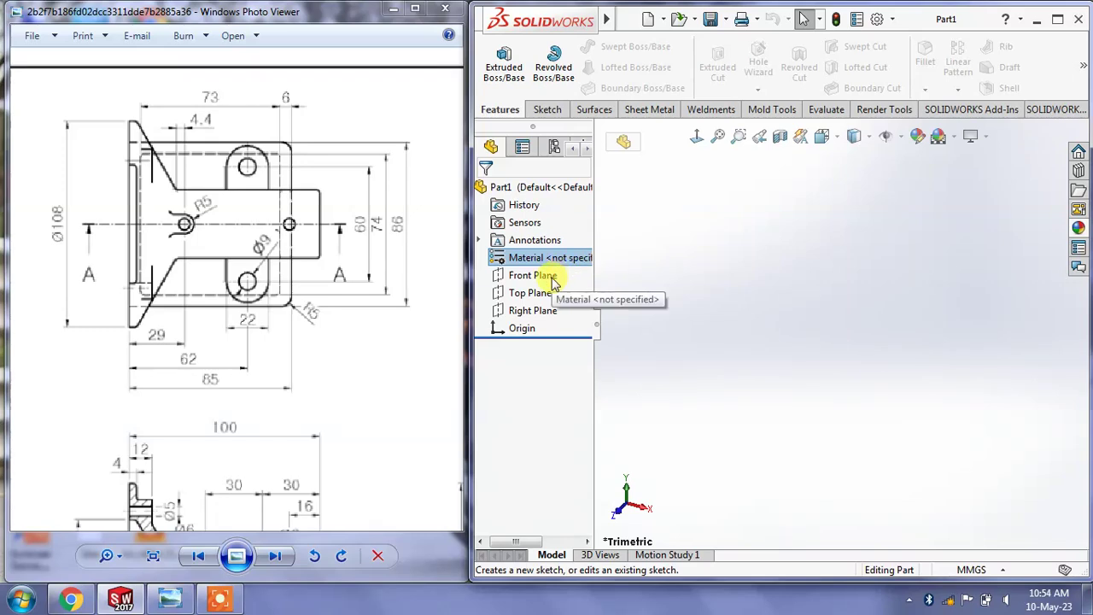
left_click(533, 275)
left_click(589, 250)
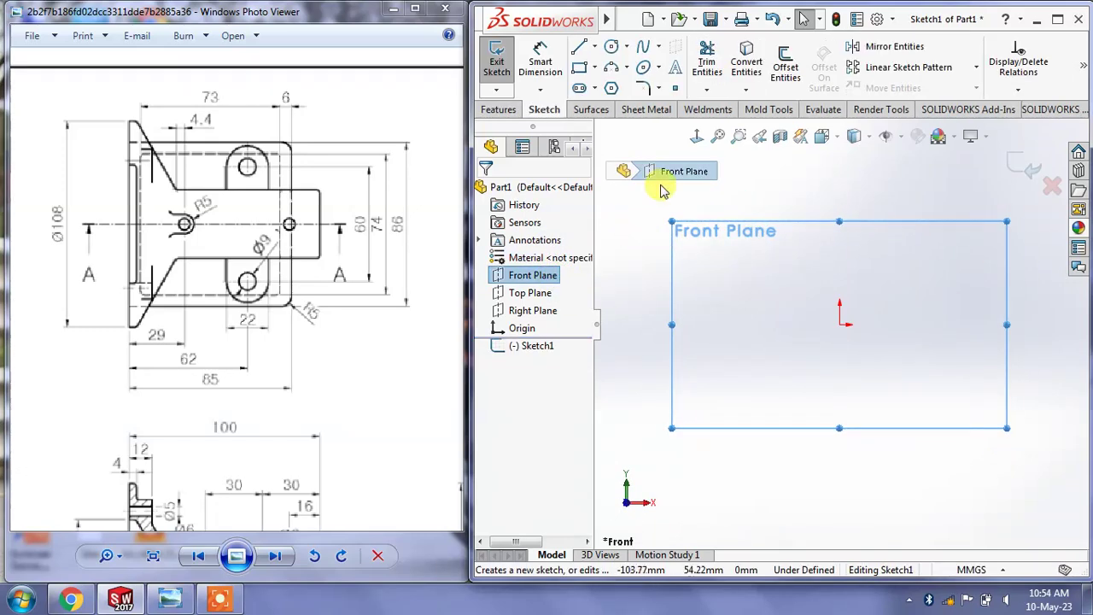
Draw a horizontal midpoint line centred on the origin
left_click(595, 47)
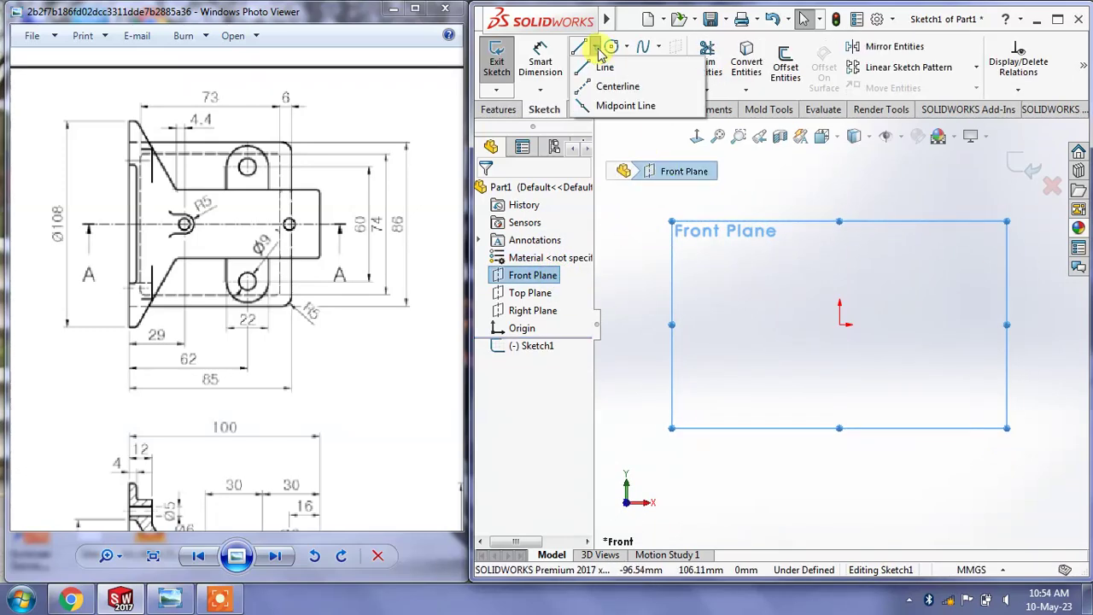
left_click(611, 105)
left_click(841, 324)
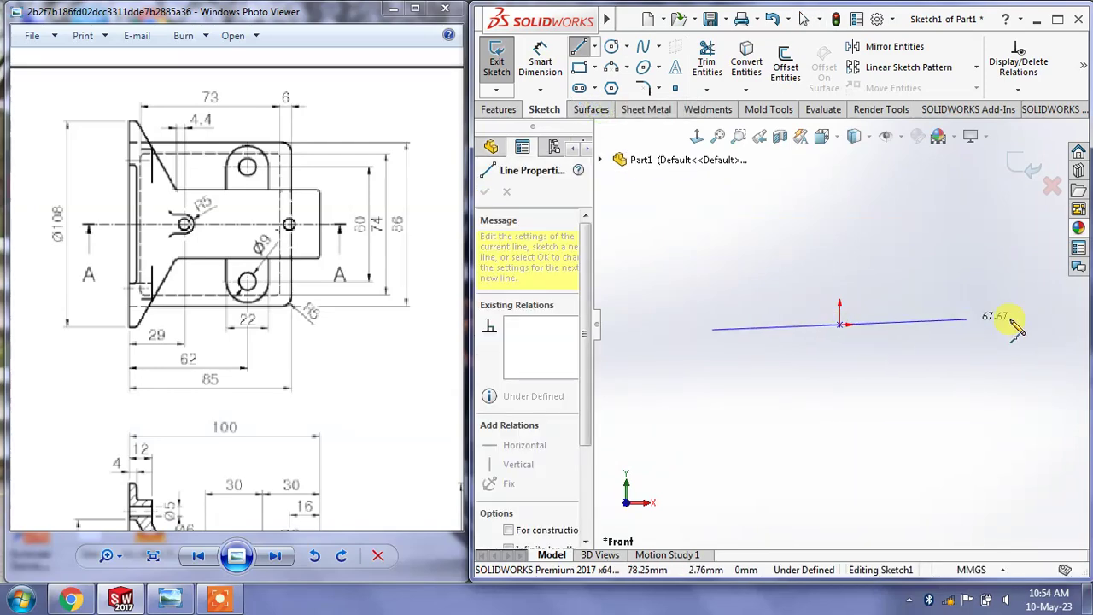
left_click(1059, 324)
right_click(1059, 326)
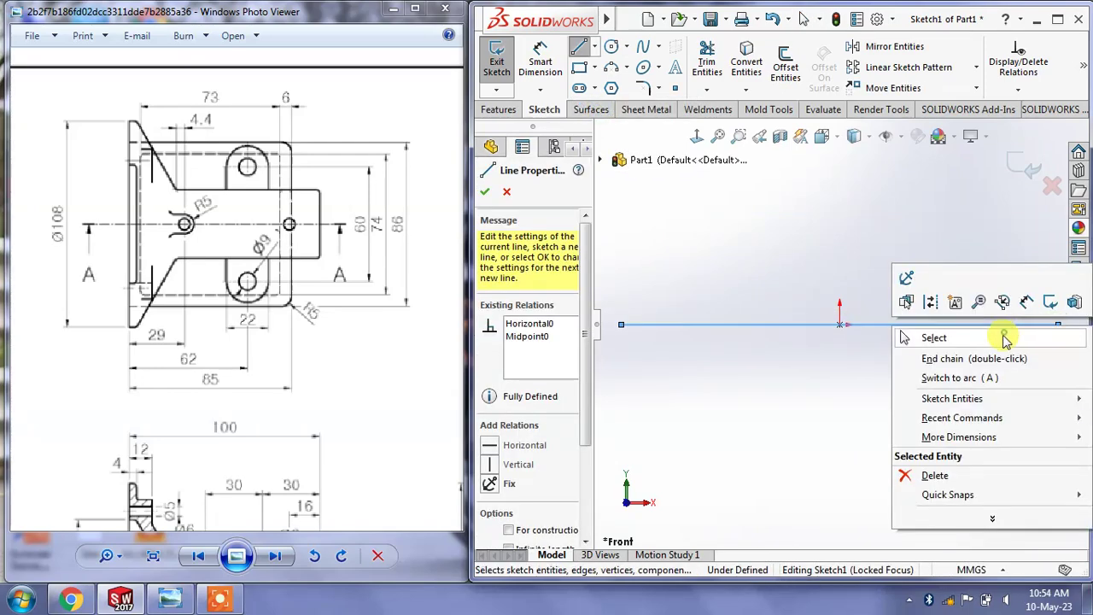
left_click(1006, 339)
Convert the horizontal line into a construction centreline
left_click(862, 325)
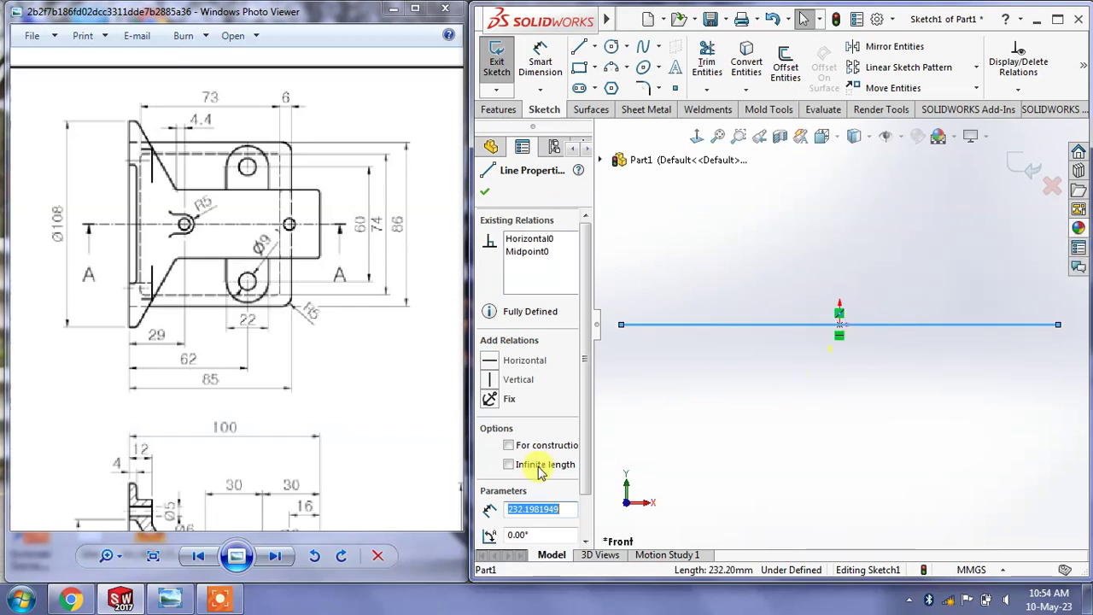
left_click(509, 446)
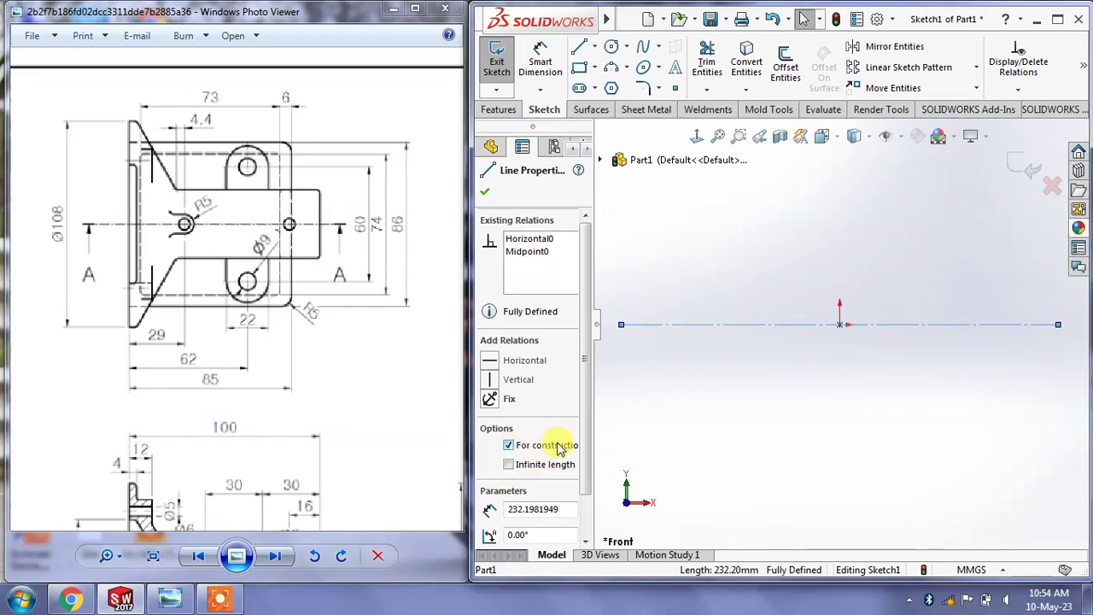
left_click(485, 195)
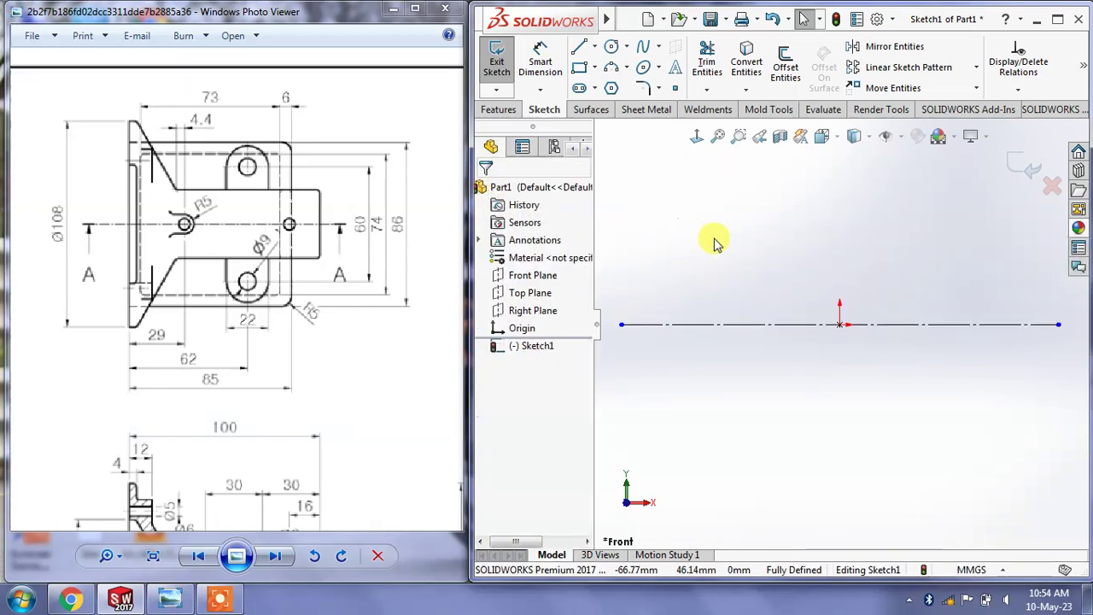
Draw a vertical line up from the origin, a short top segment, and a slanted line down-right
left_click(580, 47)
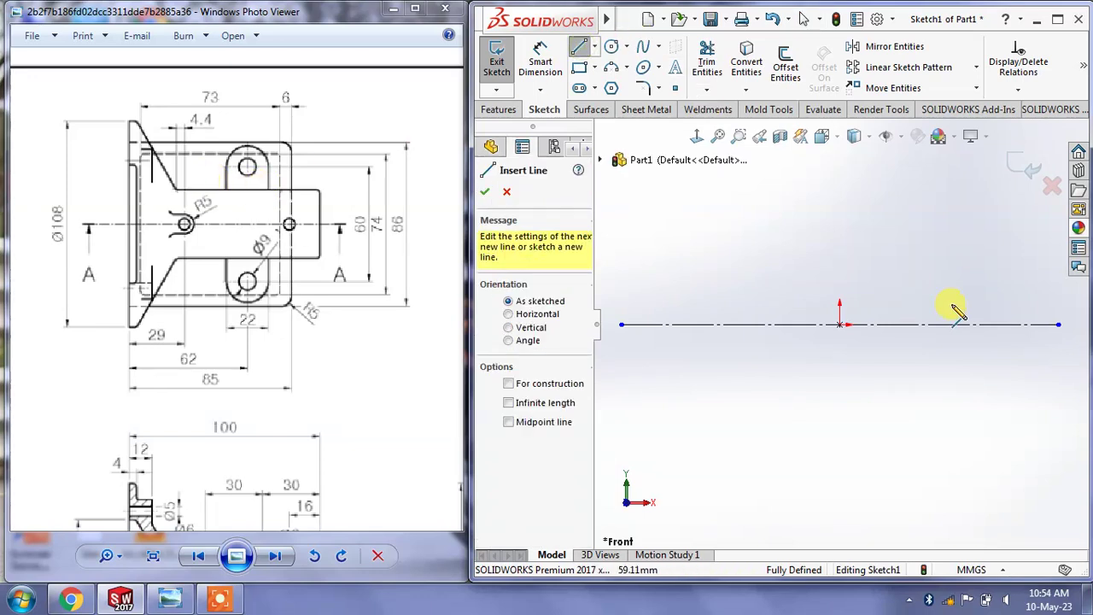
left_click(840, 324)
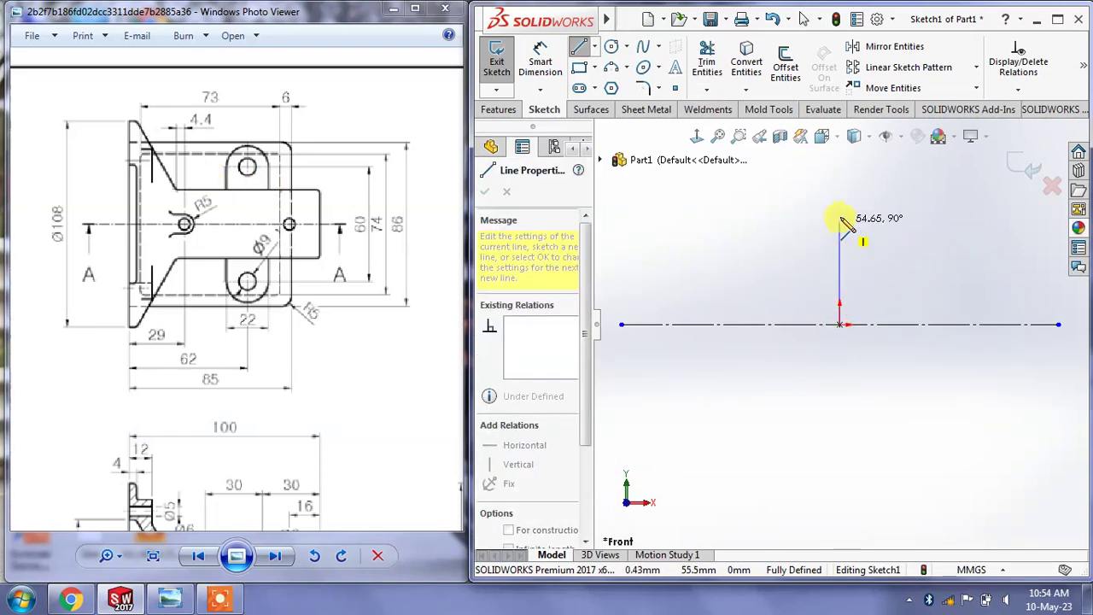
left_click(839, 213)
left_click(862, 213)
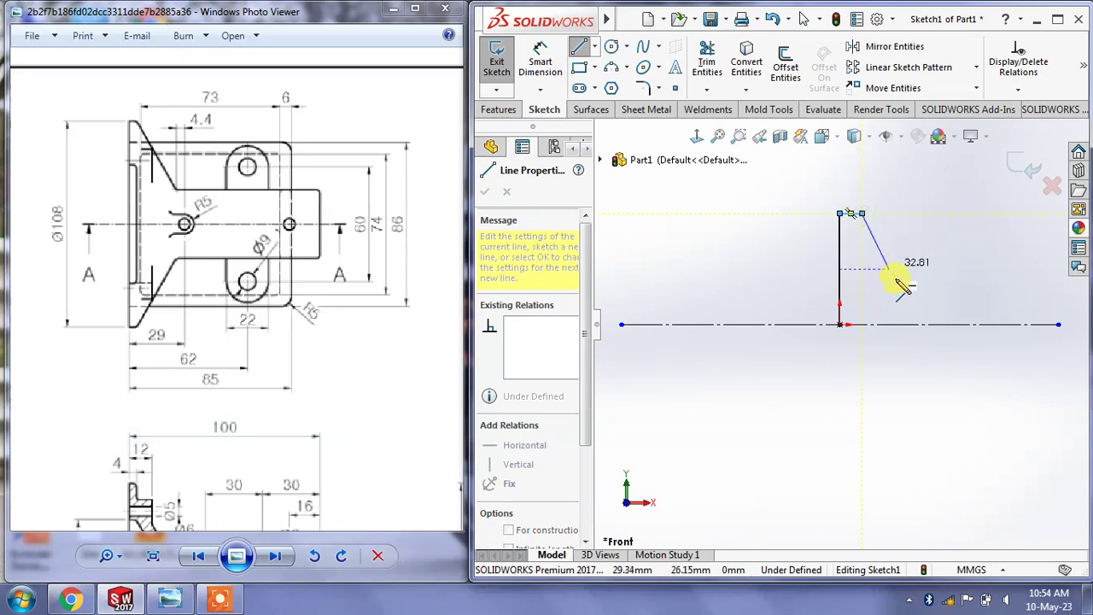
left_click(899, 286)
right_click(900, 286)
left_click(935, 296)
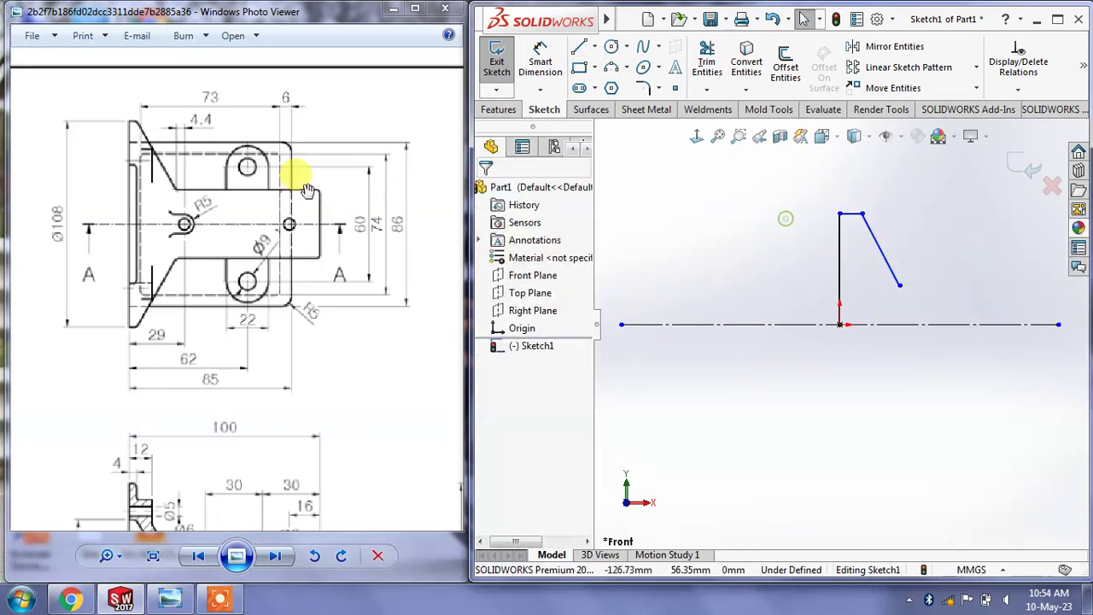
Dimension the vertical line at 54 and the short top segment at 4 mm
left_click(540, 61)
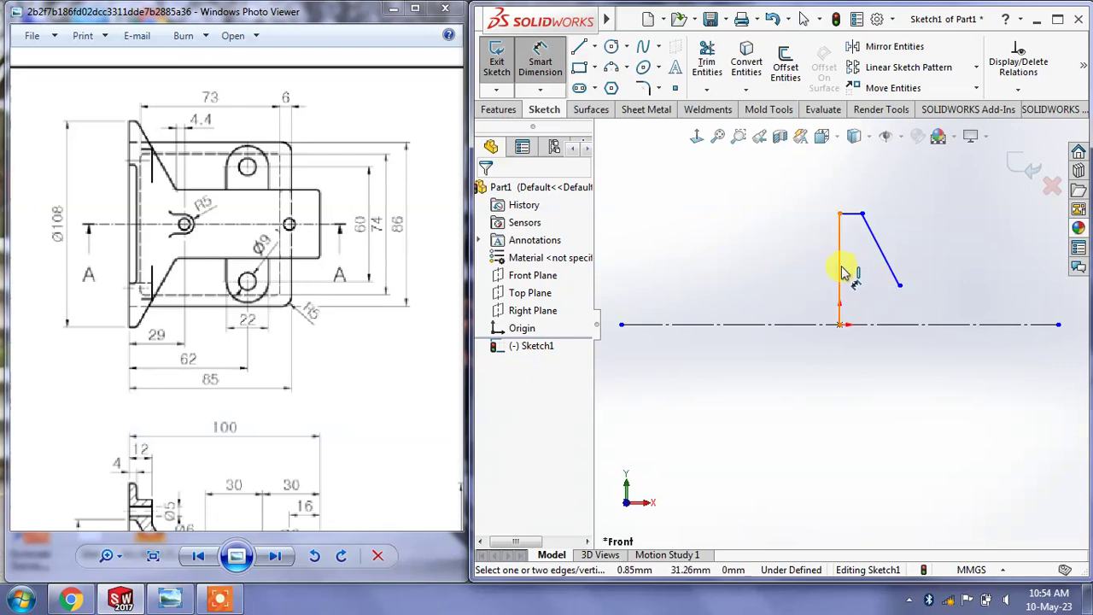
left_click(841, 272)
left_click(792, 268)
type("108/2")
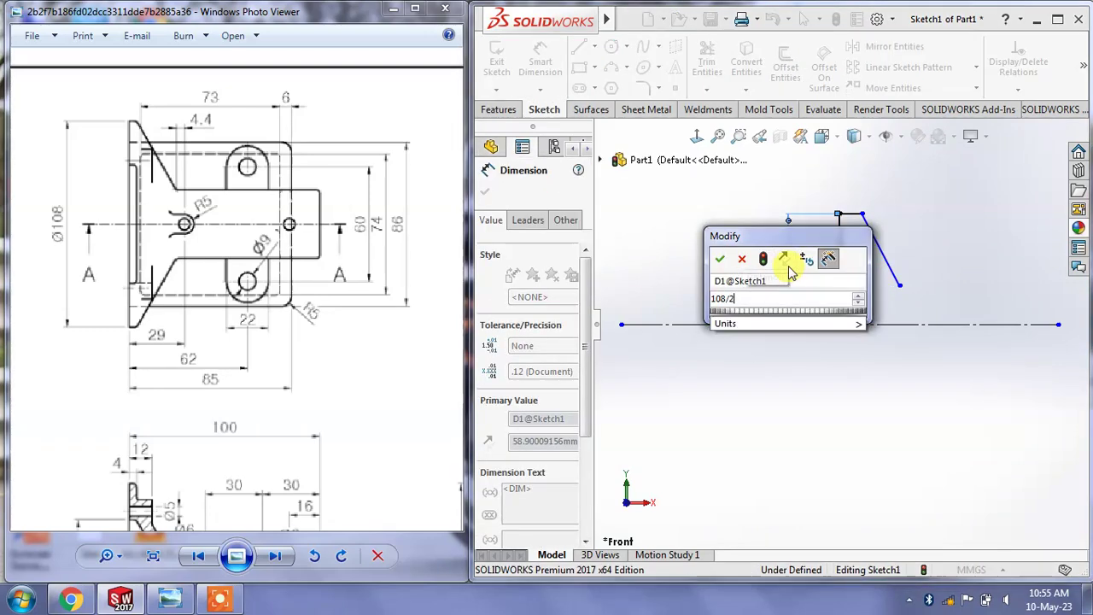
key("Return")
left_click(780, 440)
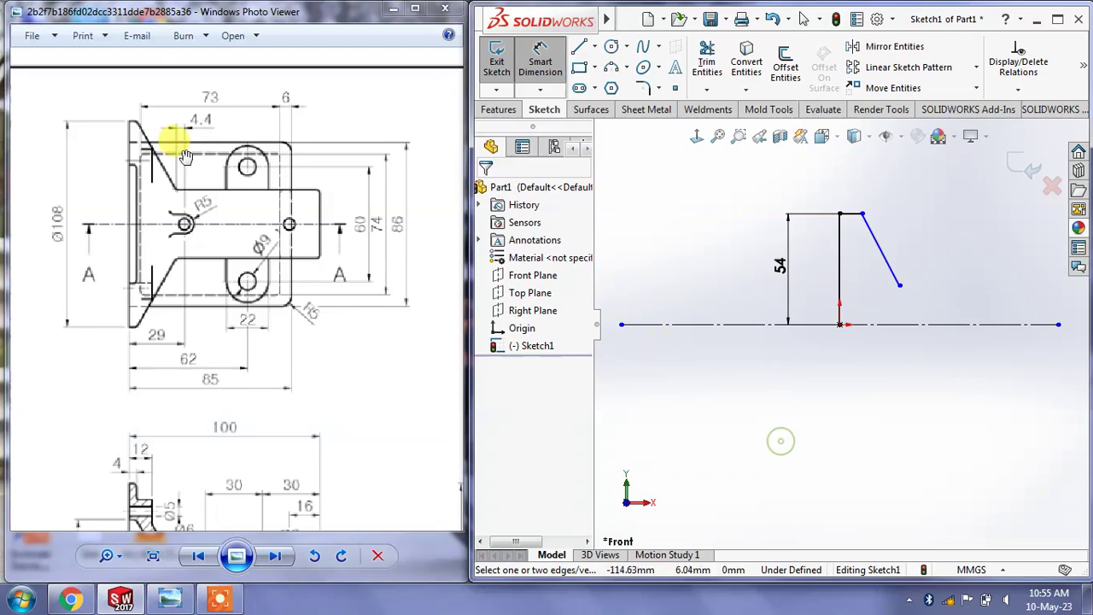
mouse_move(135, 333)
left_mouse_down()
mouse_move(224, 384)
mouse_move(142, 382)
left_mouse_up()
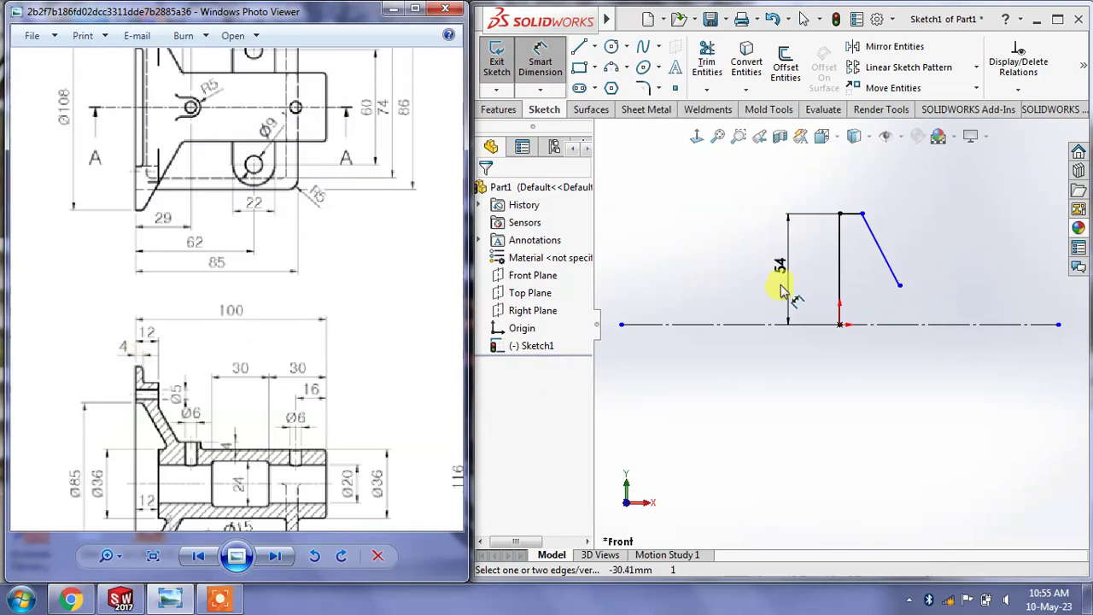
left_click(871, 232)
left_click(859, 214)
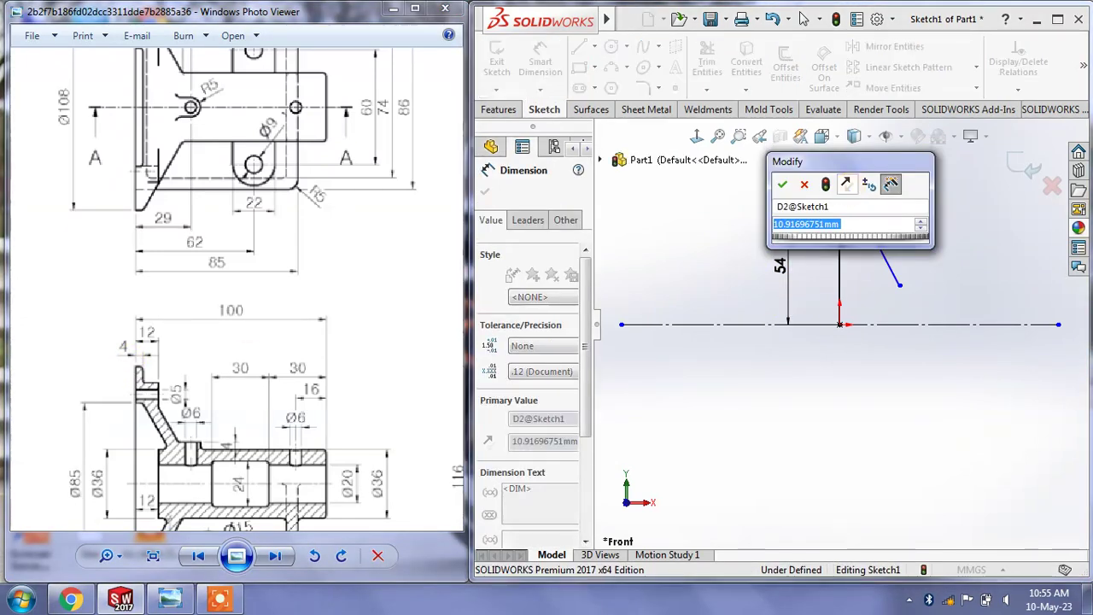
type("4")
key("Return")
key("Escape")
scroll(932, 230, "down", 1)
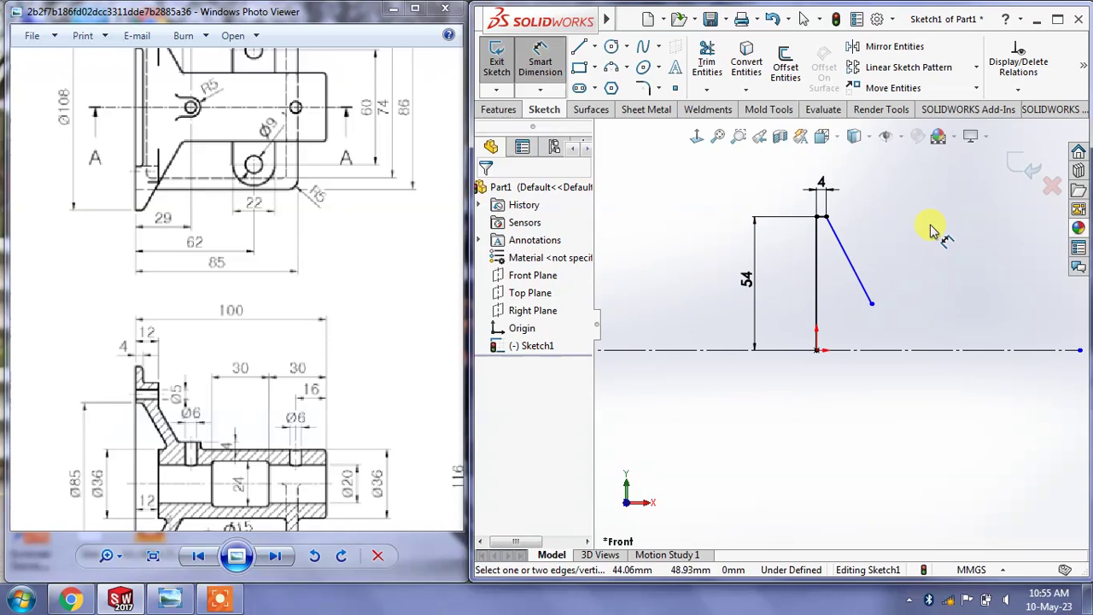
Close the profile with a horizontal line, a vertical drop to the centreline, and a return to the origin
left_click(579, 47)
scroll(854, 315, "up", 1)
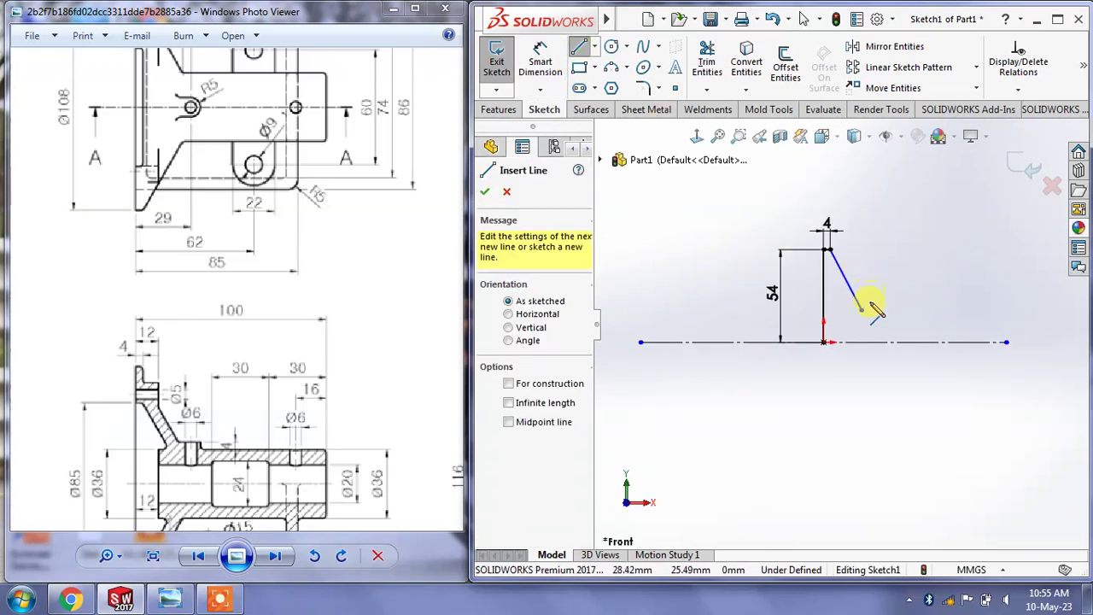
left_click(863, 309)
left_click(978, 310)
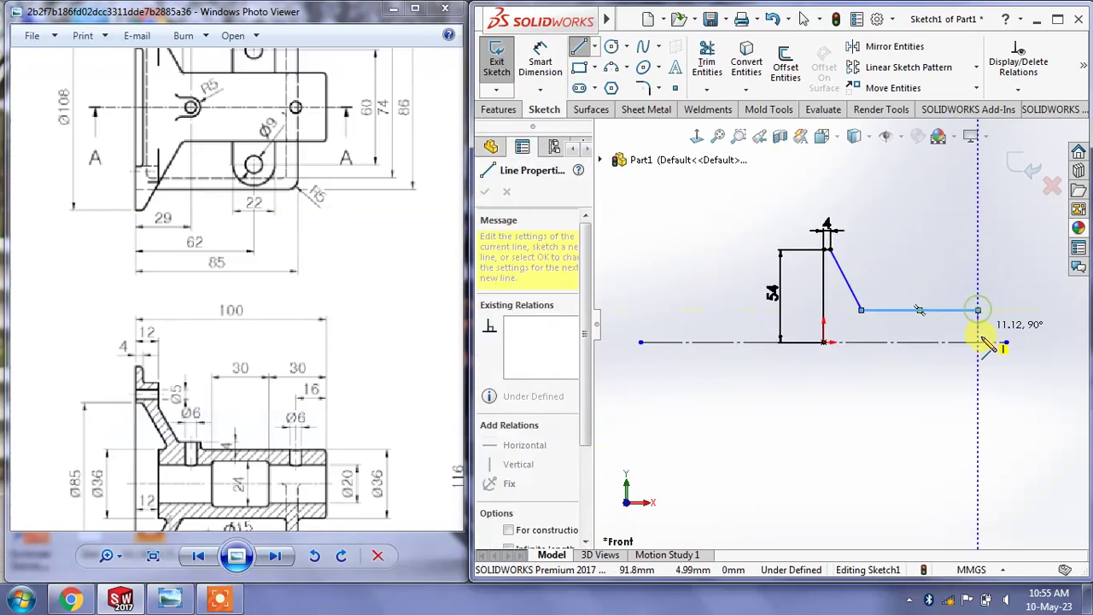
left_click(978, 342)
left_click(823, 342)
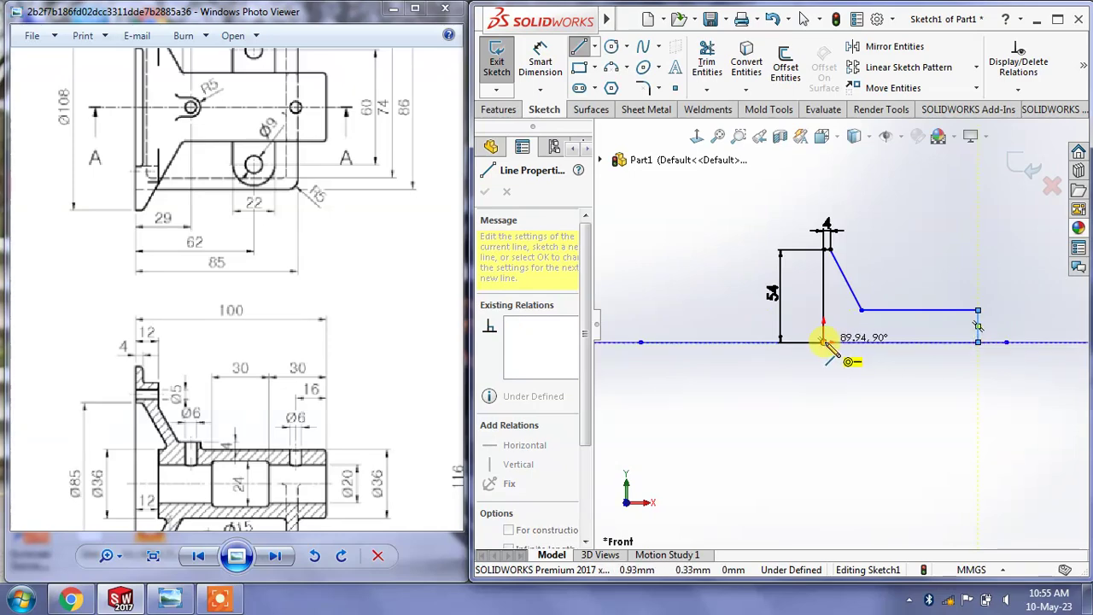
right_click(824, 344)
left_click(867, 356)
scroll(405, 362, "up", 3)
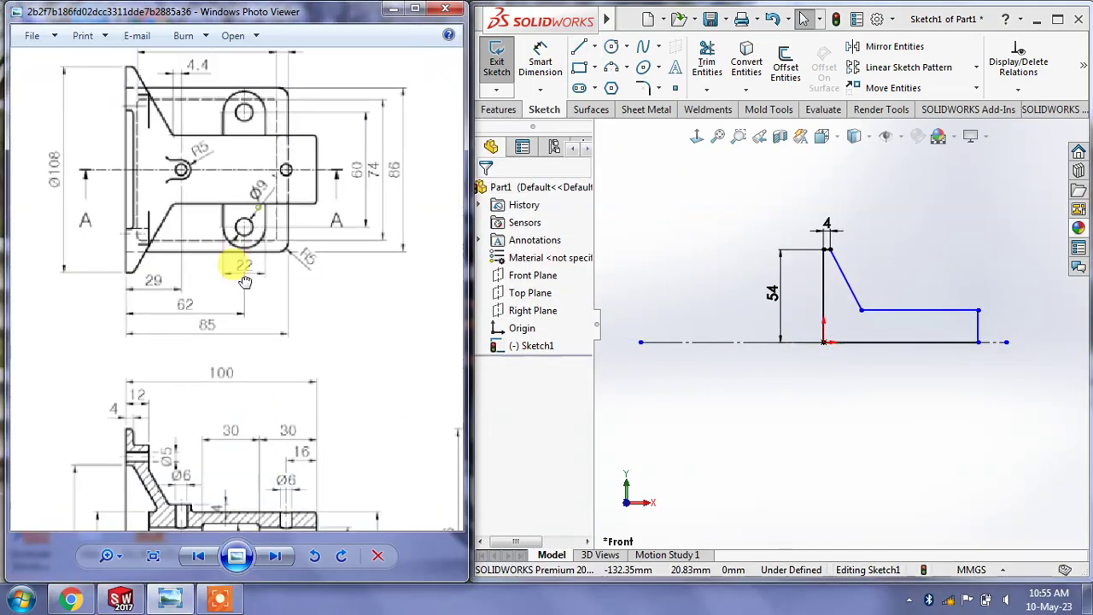
scroll(272, 209, "down", 2)
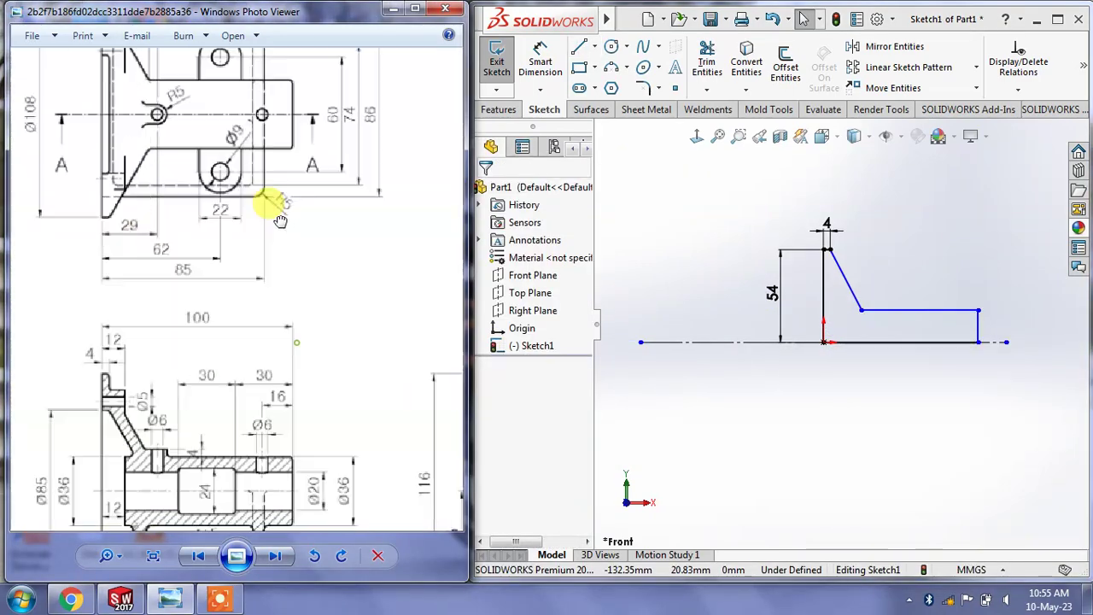
scroll(266, 247, "down", 3)
scroll(264, 282, "down", 2)
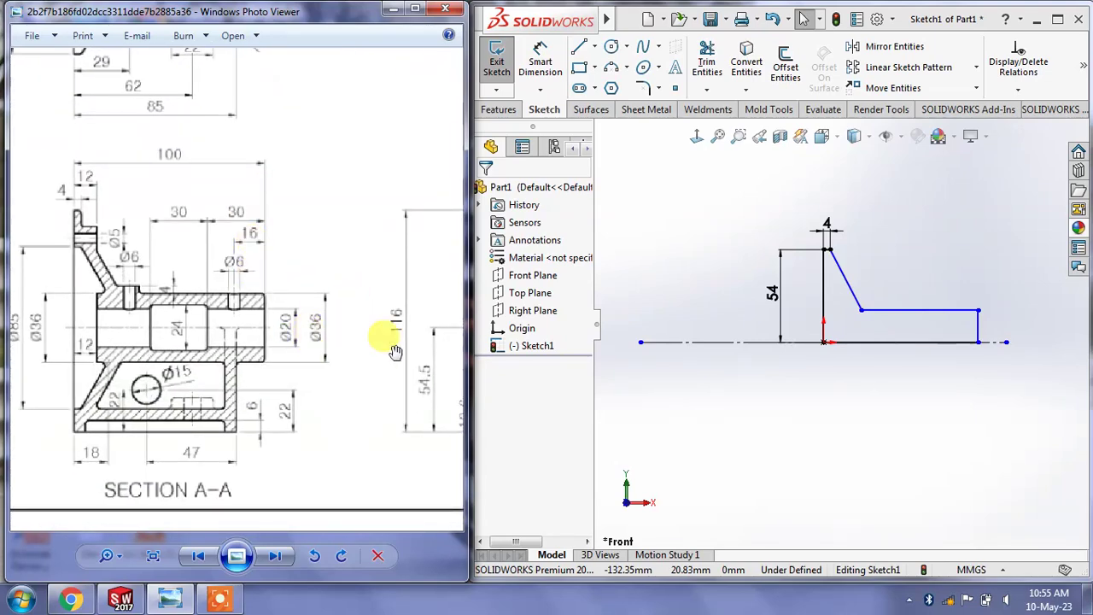
Dimension the lower horizontal line 18 mm above the centreline, entered as 36/2
left_click(540, 62)
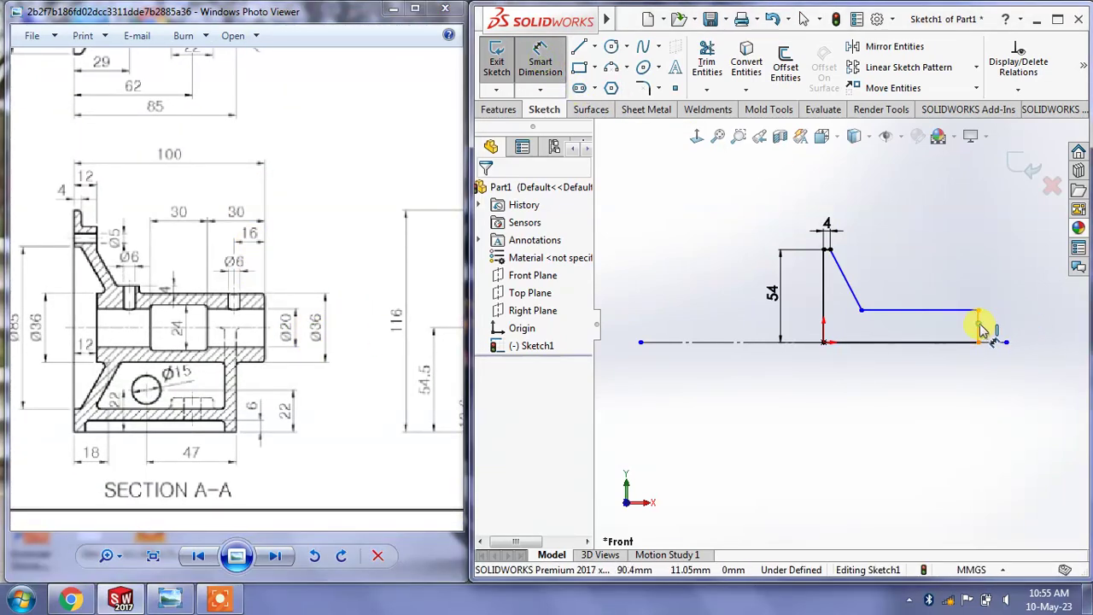
left_click(978, 311)
left_click(982, 340)
left_click(1001, 328)
type("36/2")
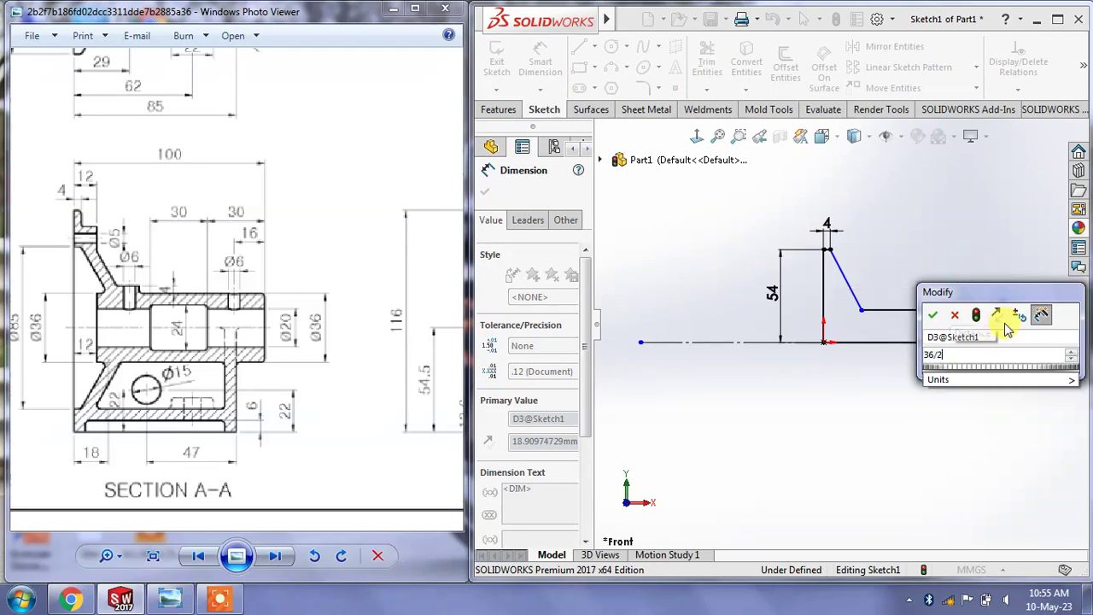
key("Return")
key("Escape")
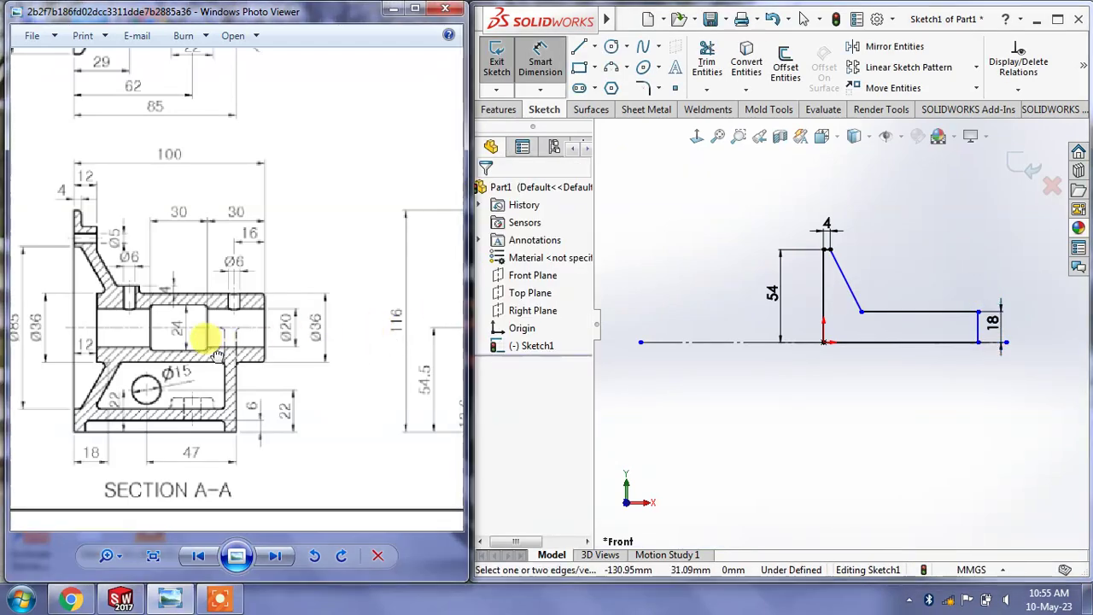
Dimension the slanted line's lower end 24.60 from the left line, entered as 29-4.4
left_click_drag(207, 342, 292, 390)
left_click_drag(250, 124, 256, 288)
left_click_drag(226, 157, 249, 216)
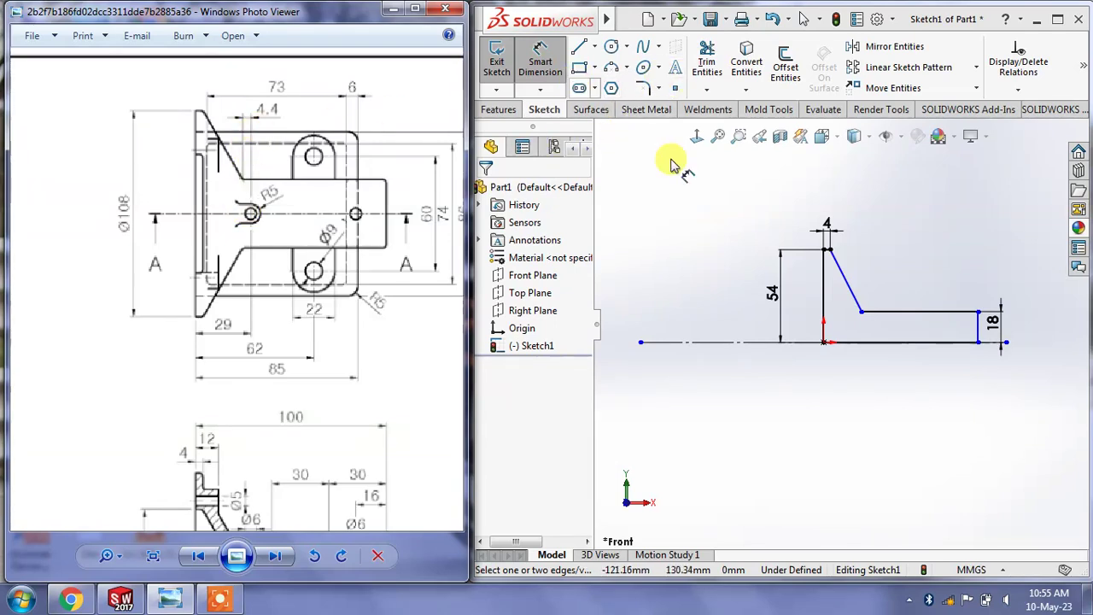
left_click(861, 313)
left_click(823, 316)
left_click(842, 193)
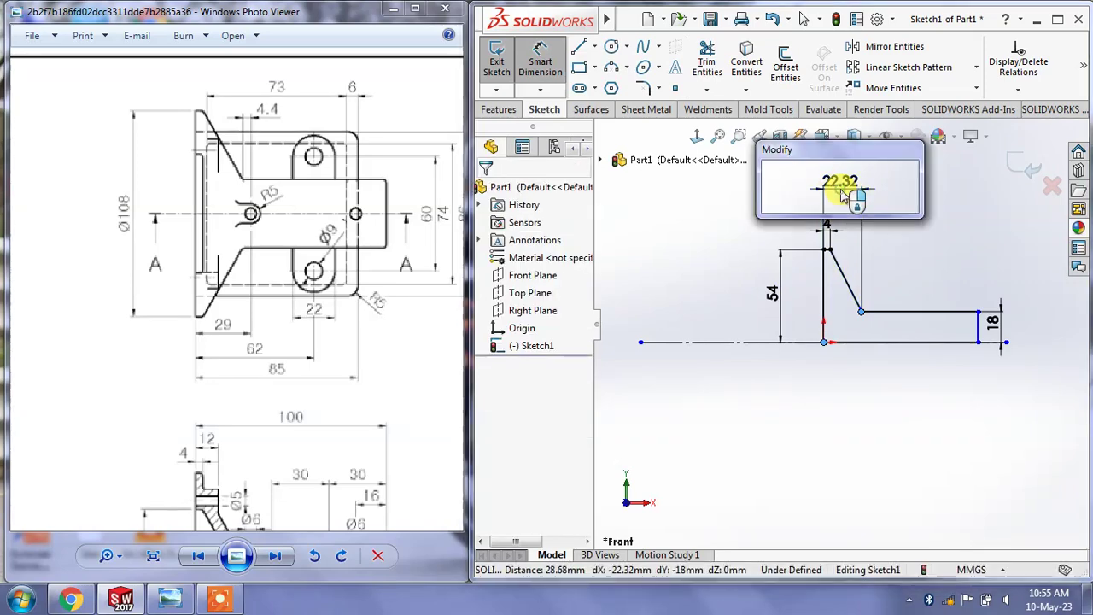
type("29-")
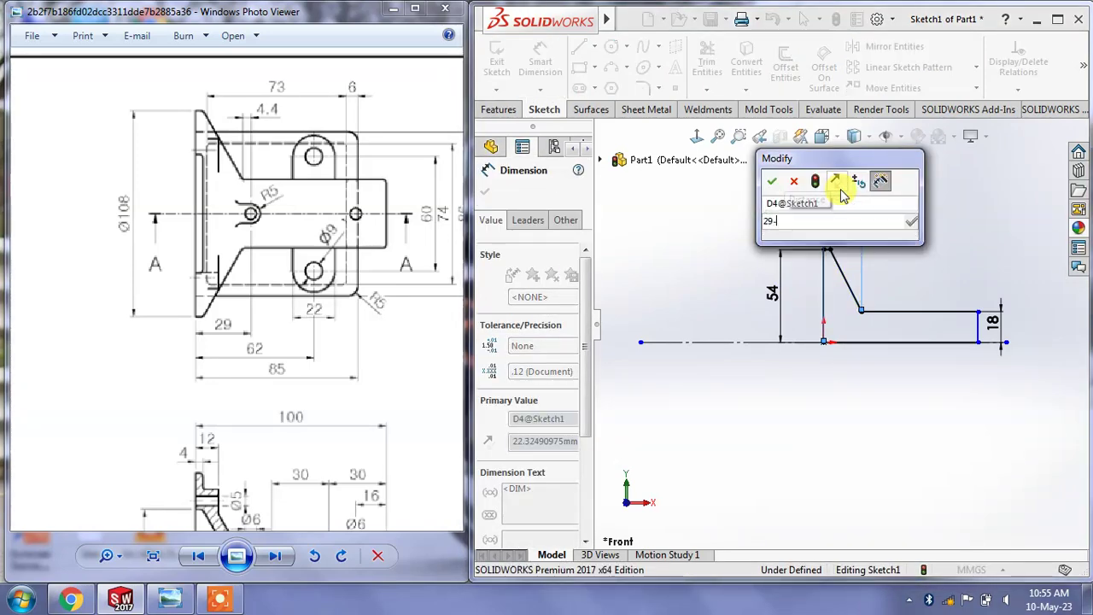
type("4.4")
key("Return")
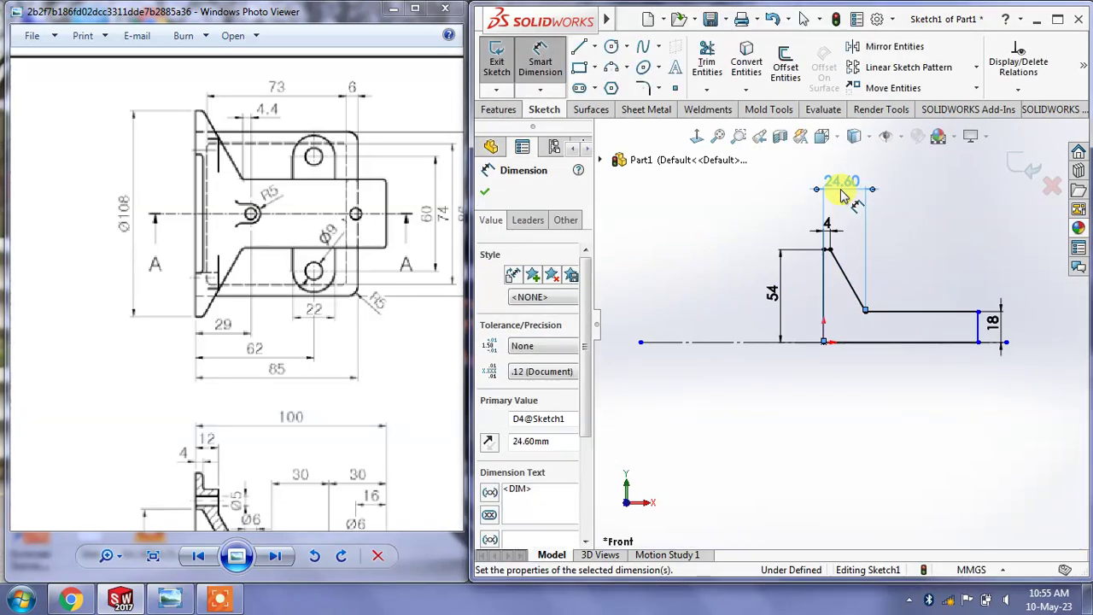
key("Escape")
right_click(868, 252)
left_click(899, 310)
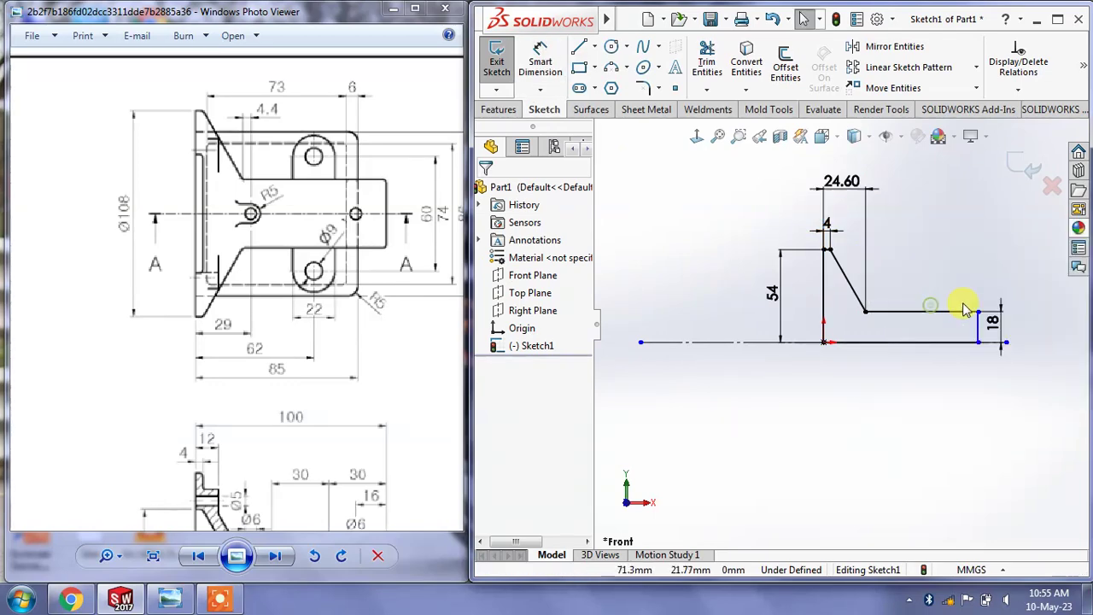
Set the profile's overall length to 100 mm between the left and right vertical lines
scroll(991, 297, "up", 1)
scroll(967, 321, "down", 1)
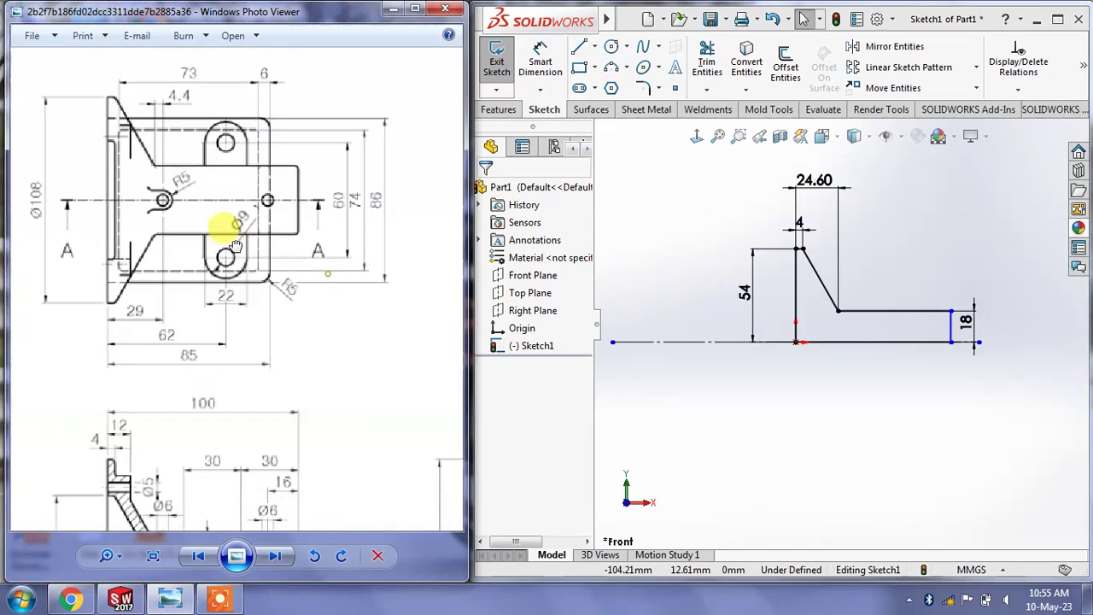
left_click_drag(224, 224, 230, 137)
left_click_drag(234, 288, 286, 210)
left_click(540, 62)
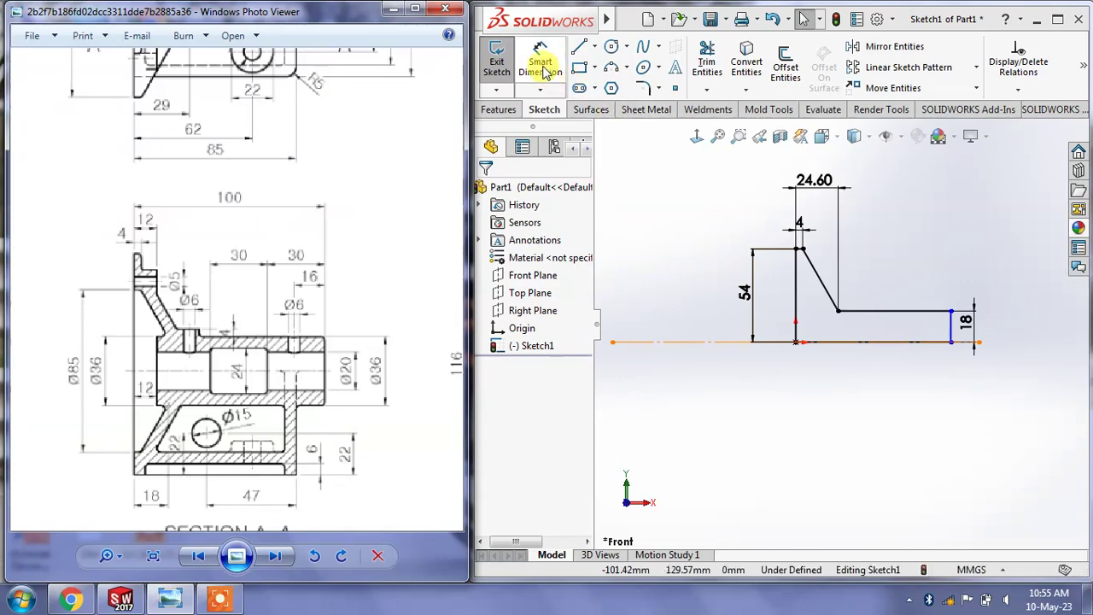
left_click(795, 329)
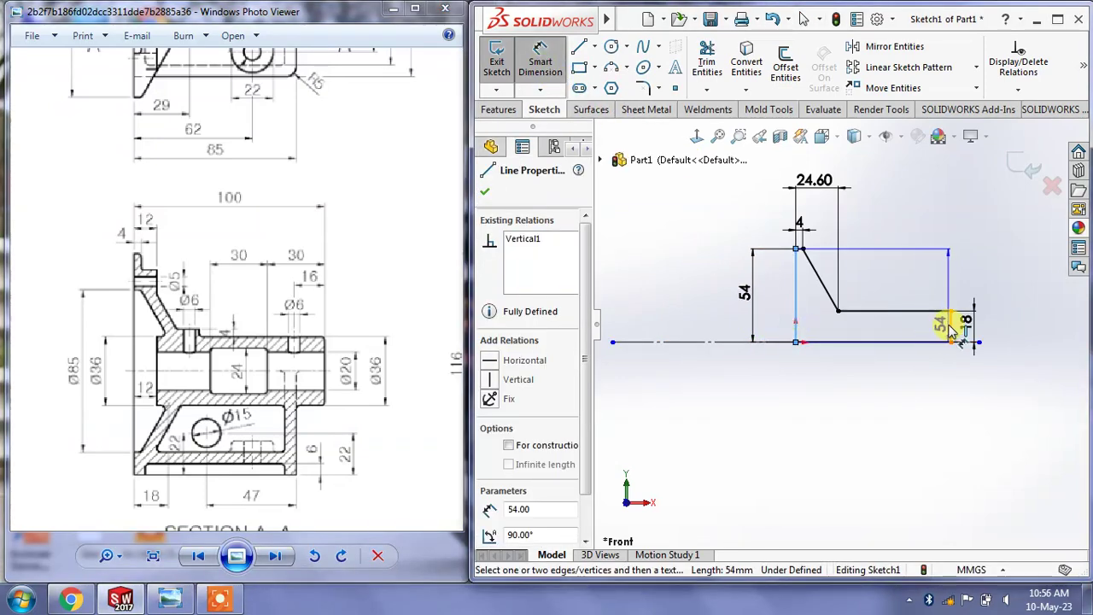
left_click(950, 326)
left_click(888, 168)
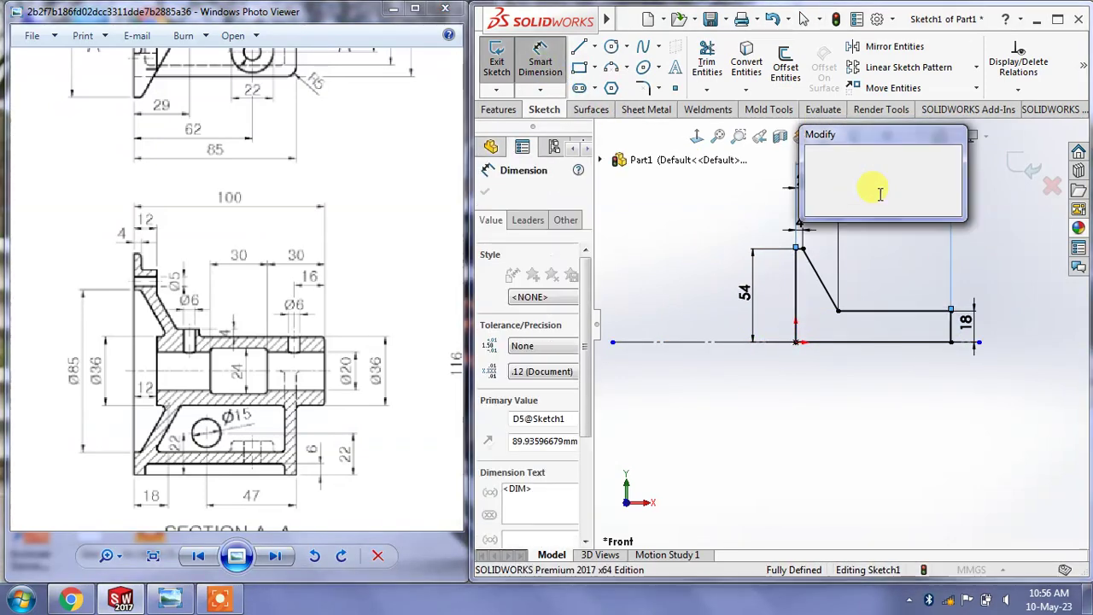
type("100")
key("Return")
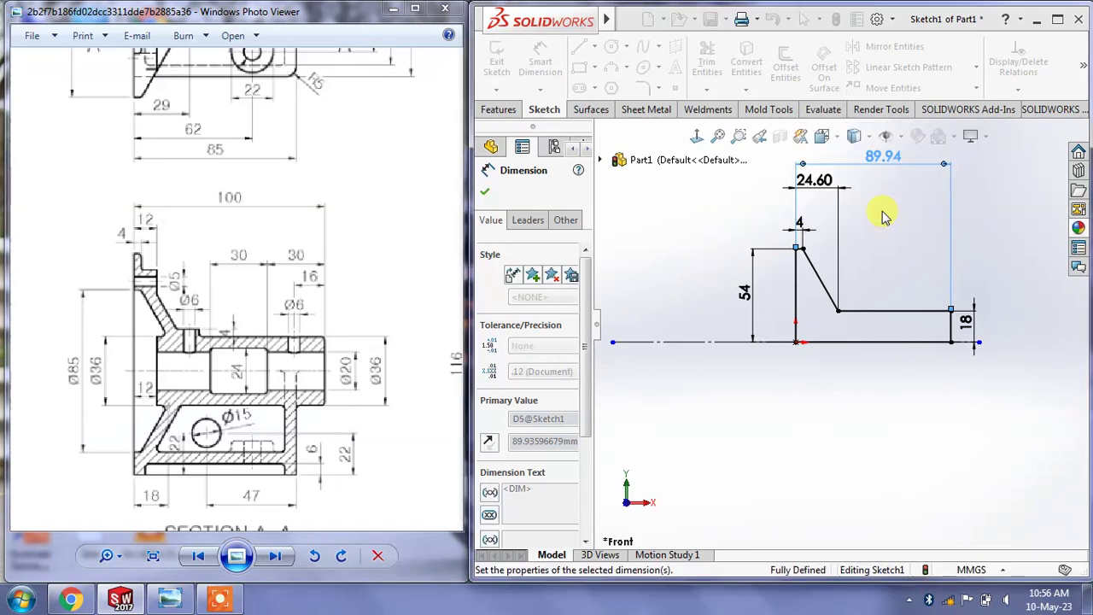
right_click(882, 255)
left_click(907, 303)
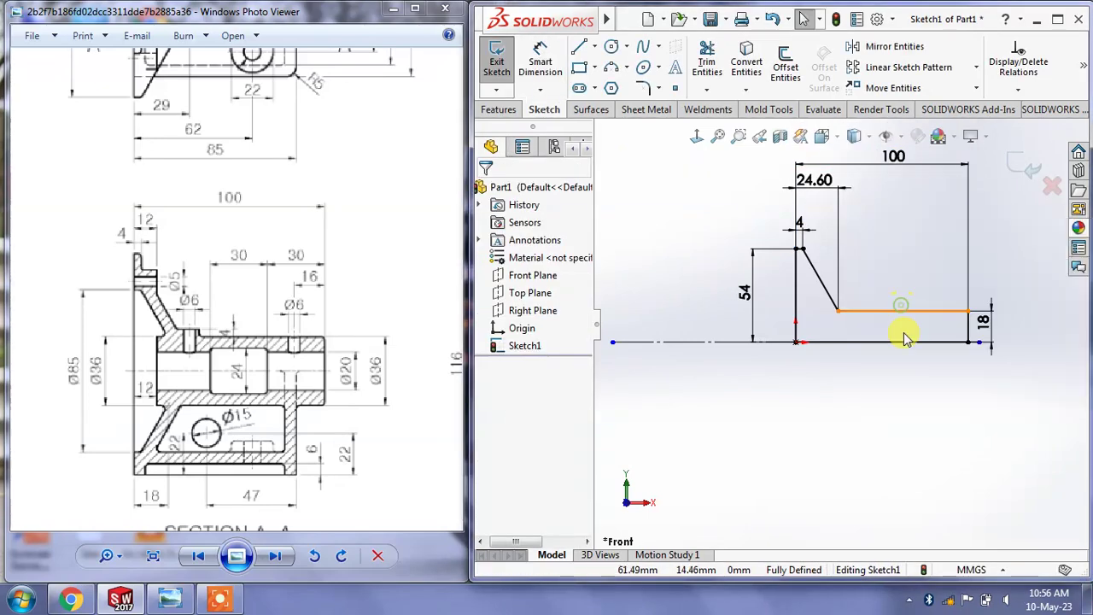
scroll(918, 382, "up", 1)
scroll(989, 296, "down", 1)
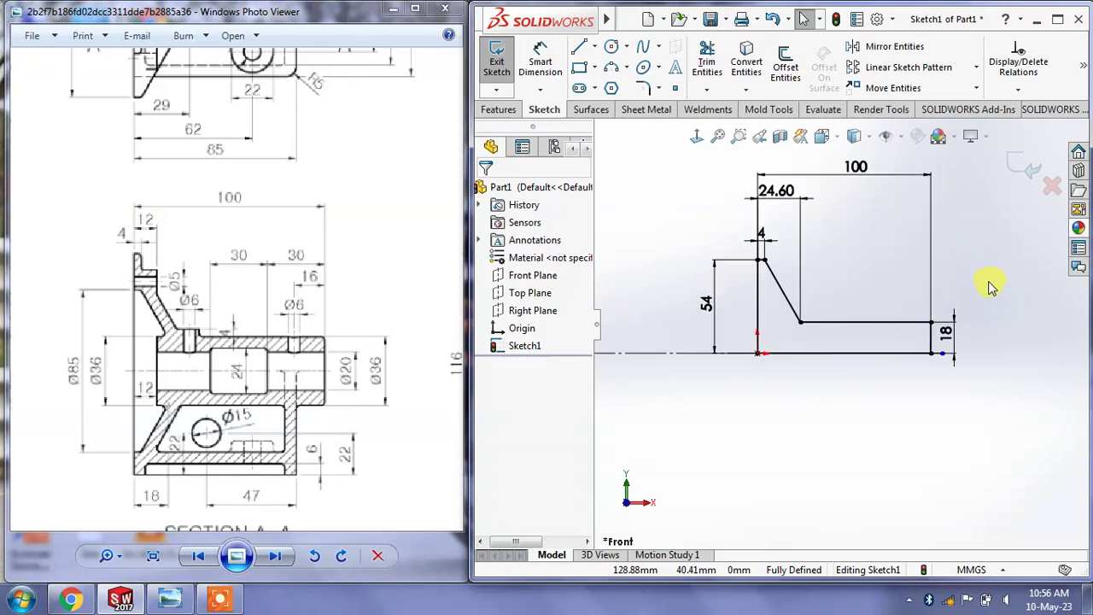
Exit the sketch and revolve the profile 360° about the centreline to create Revolve1
left_click(1021, 166)
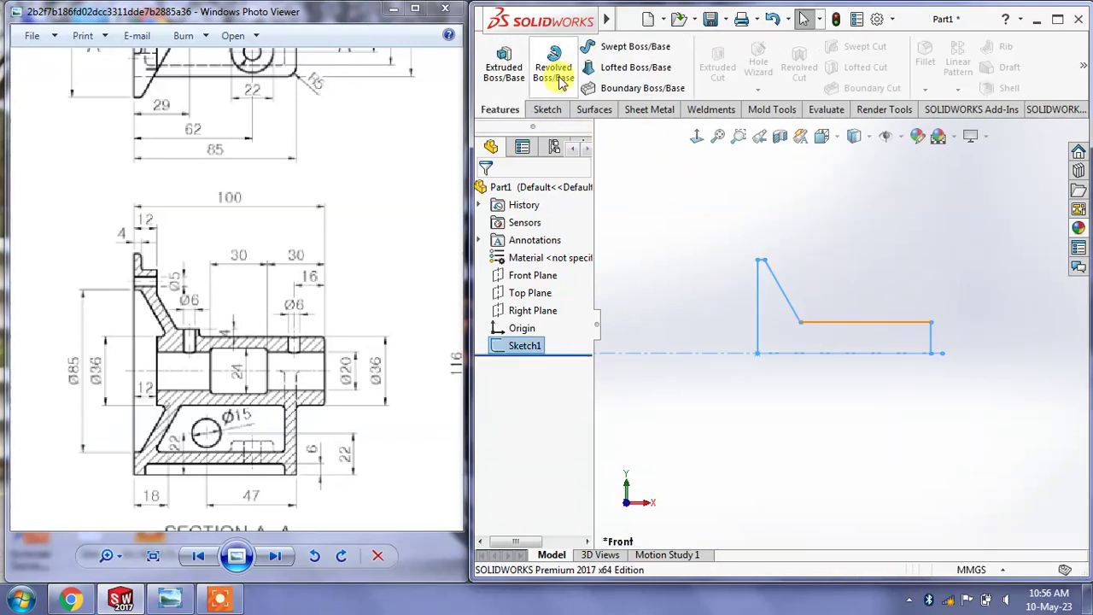
left_click(553, 61)
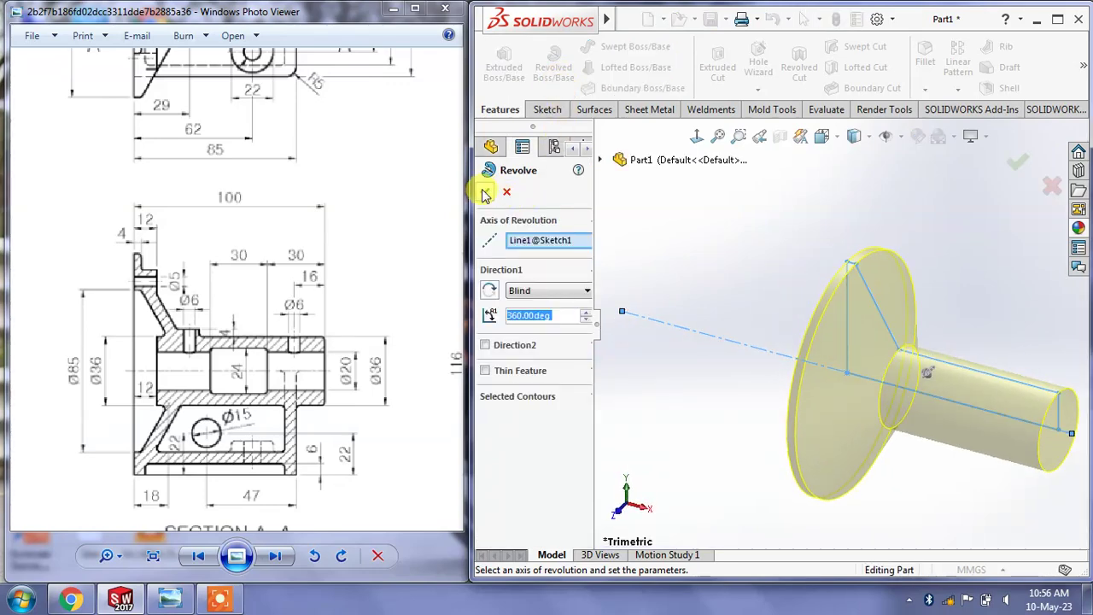
left_click(484, 191)
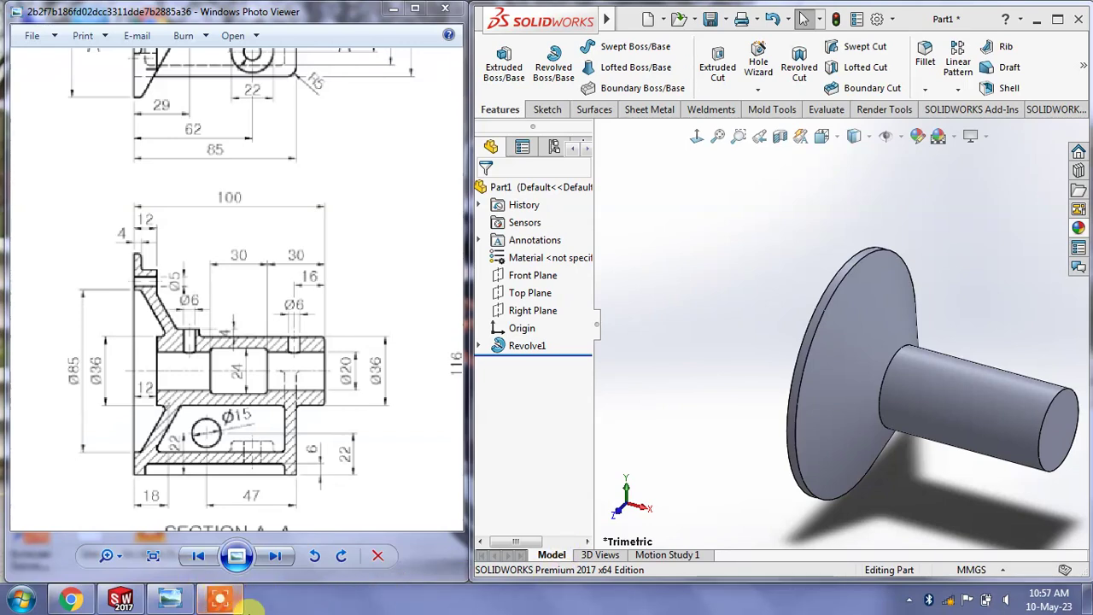
left_click(236, 602)
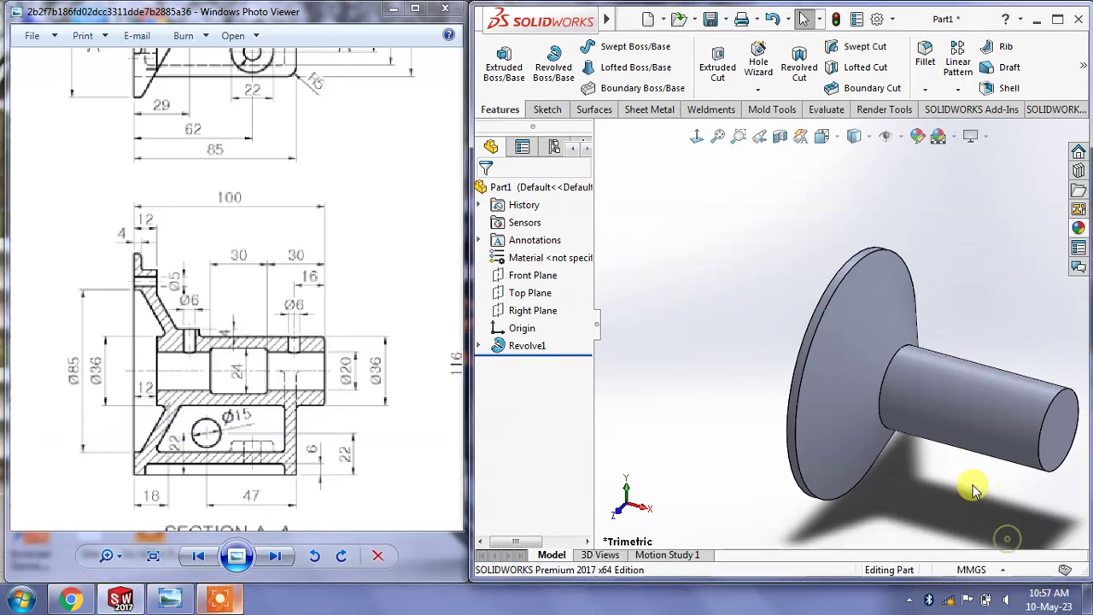
scroll(971, 468, "up", 2)
scroll(970, 453, "up", 2)
scroll(971, 444, "down", 2)
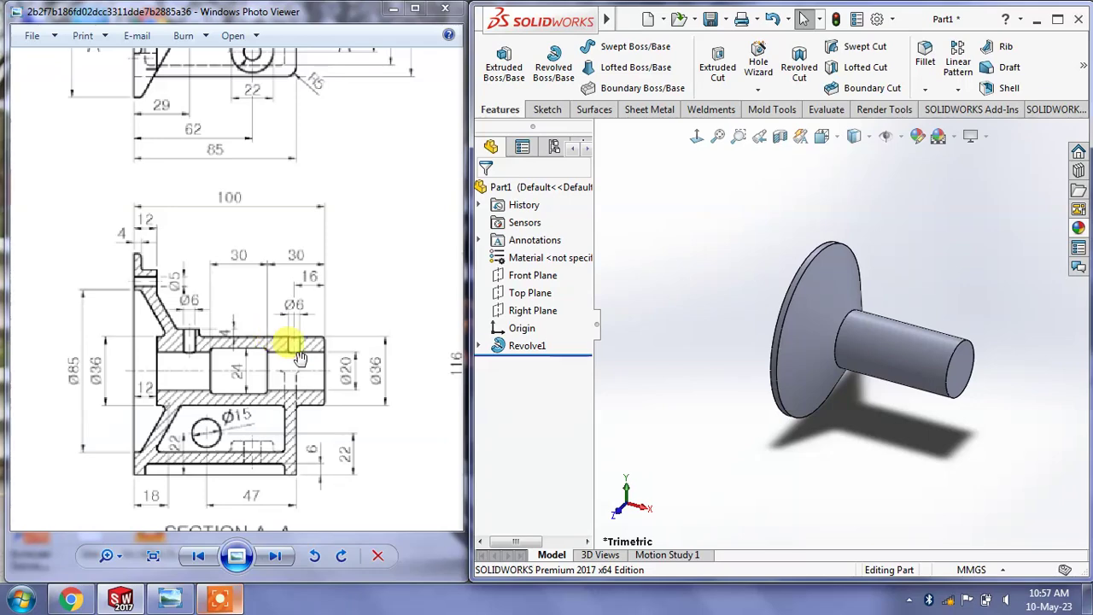
Start a new sketch on the Front Plane and view it Normal To
left_click(518, 282)
left_click(522, 247)
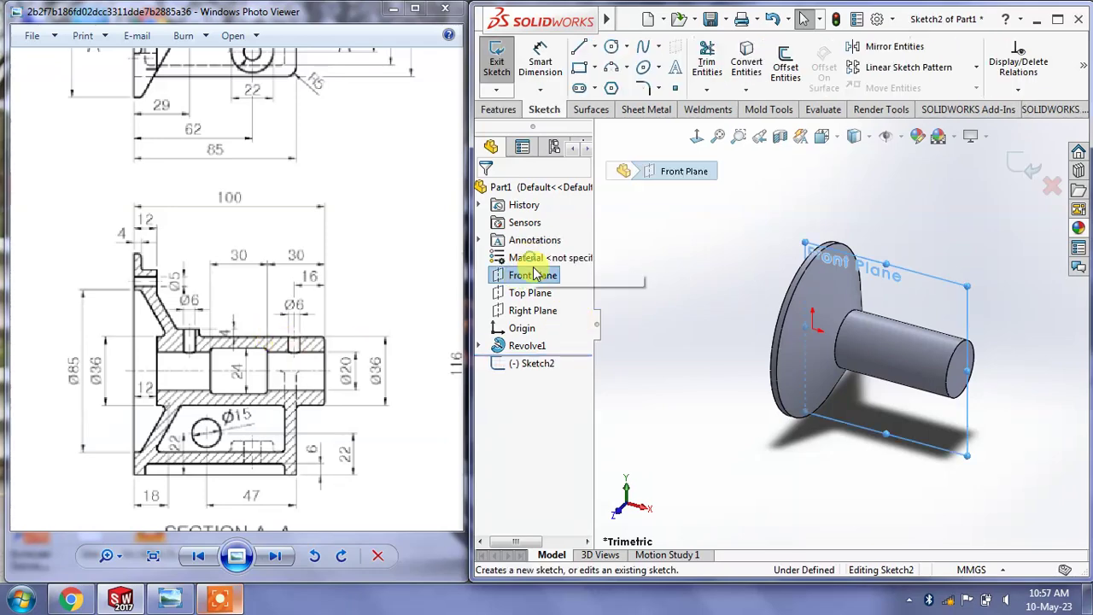
left_click(698, 139)
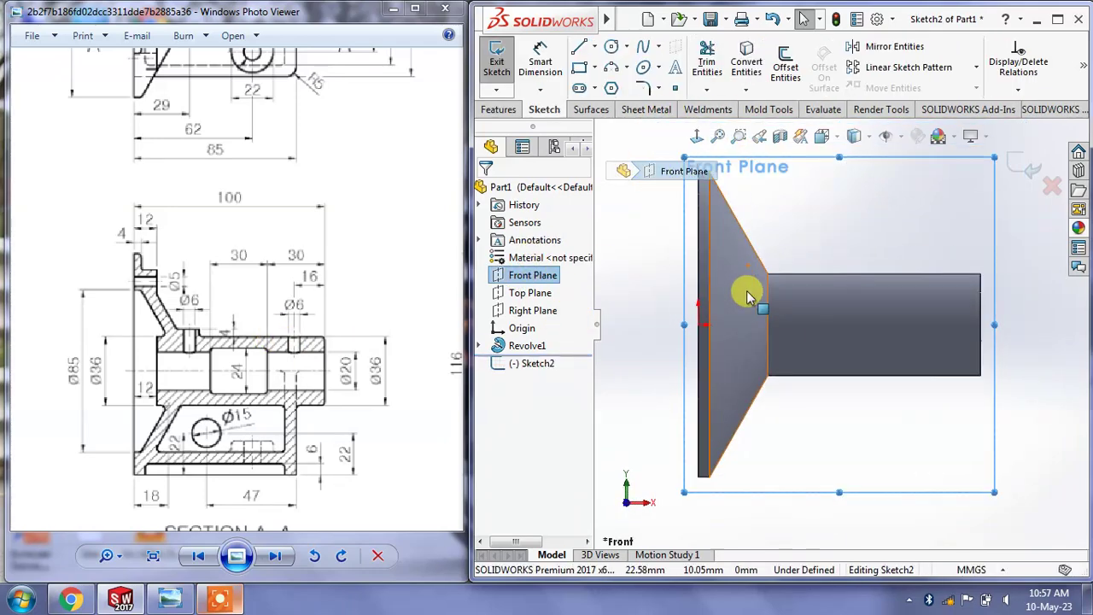
left_click(779, 230)
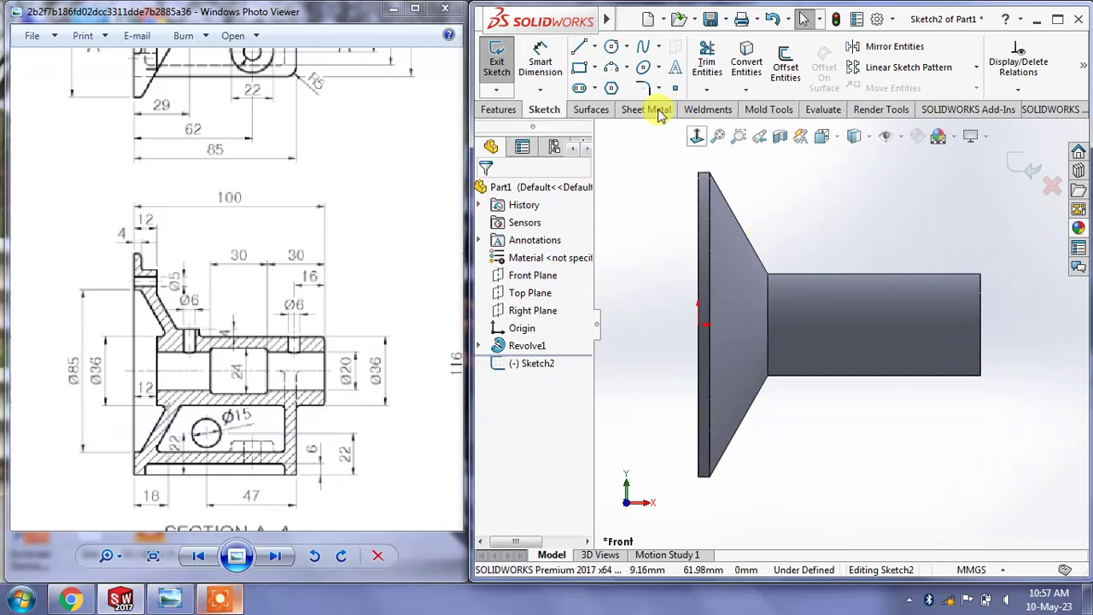
Draw a connected line chain from the origin up, down the slanted flange edge, stepping inward and right
left_click(578, 52)
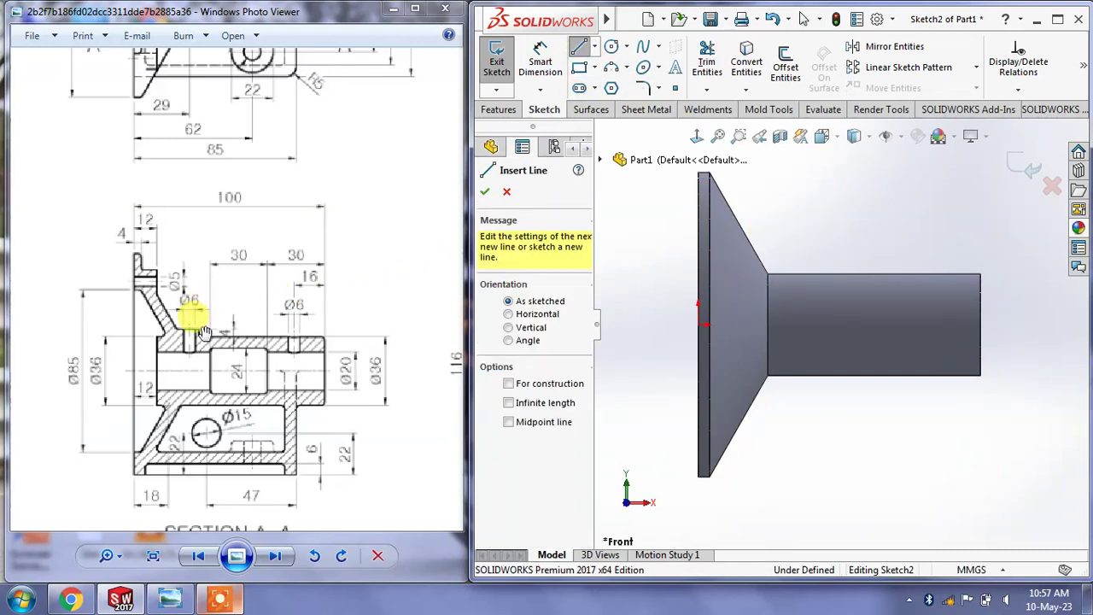
left_click(697, 324)
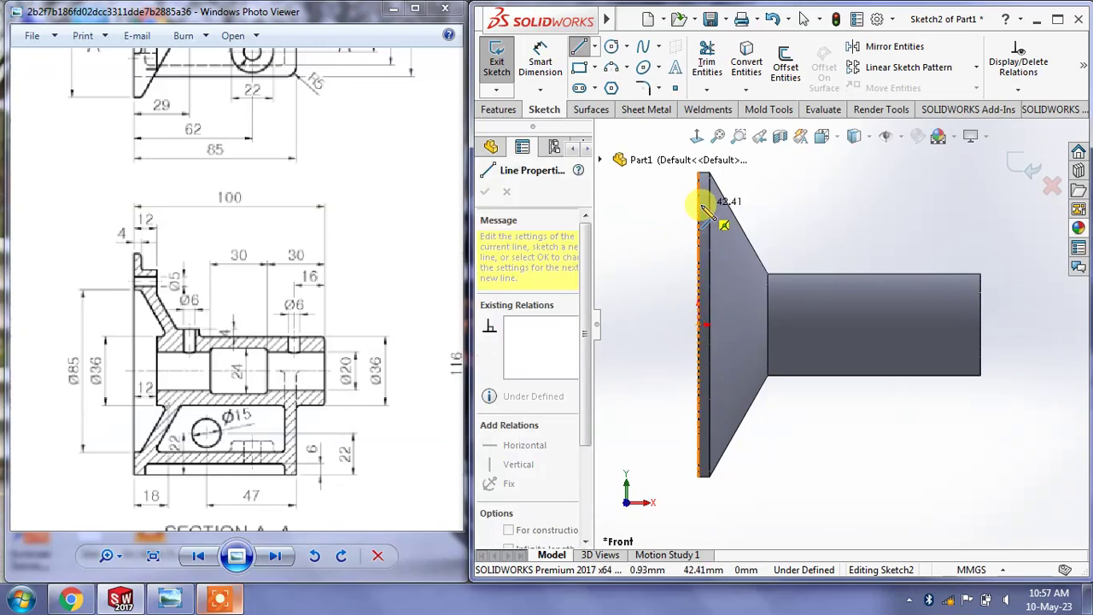
left_click(698, 205)
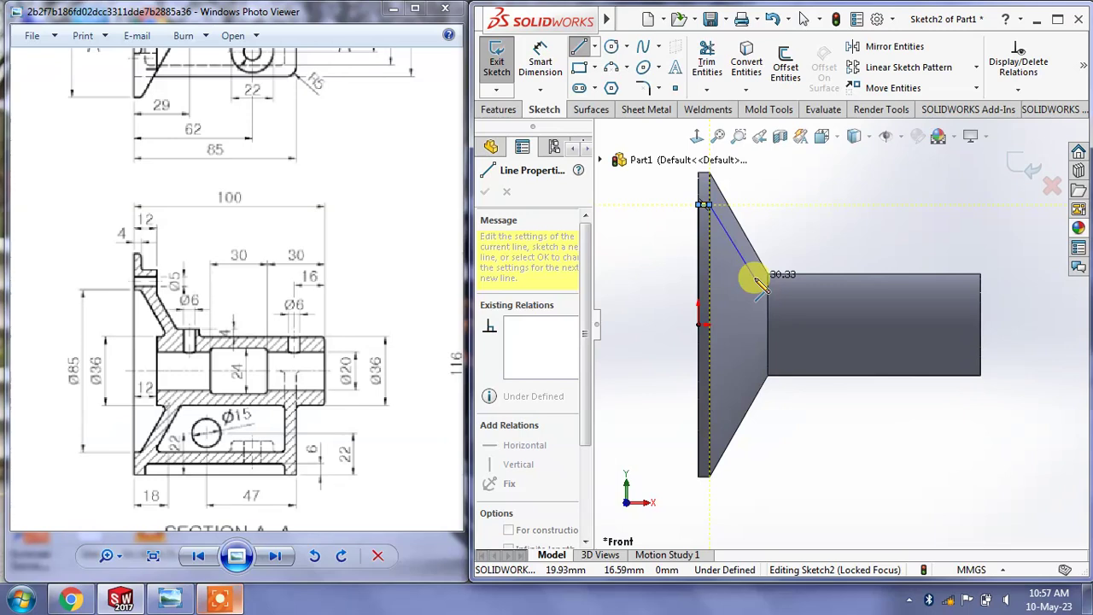
left_click(758, 284)
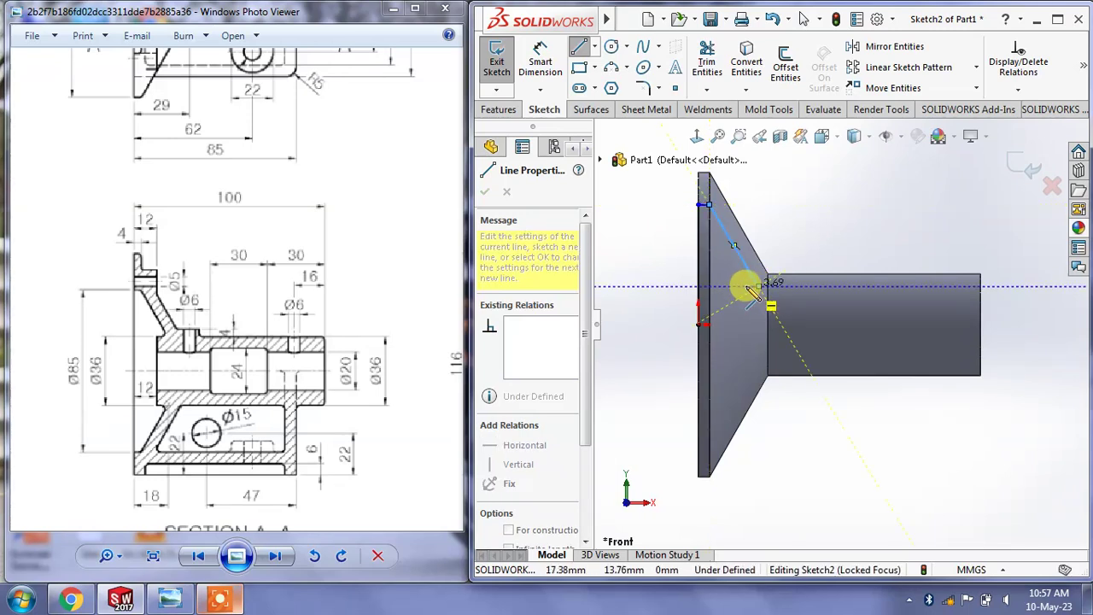
left_click(743, 286)
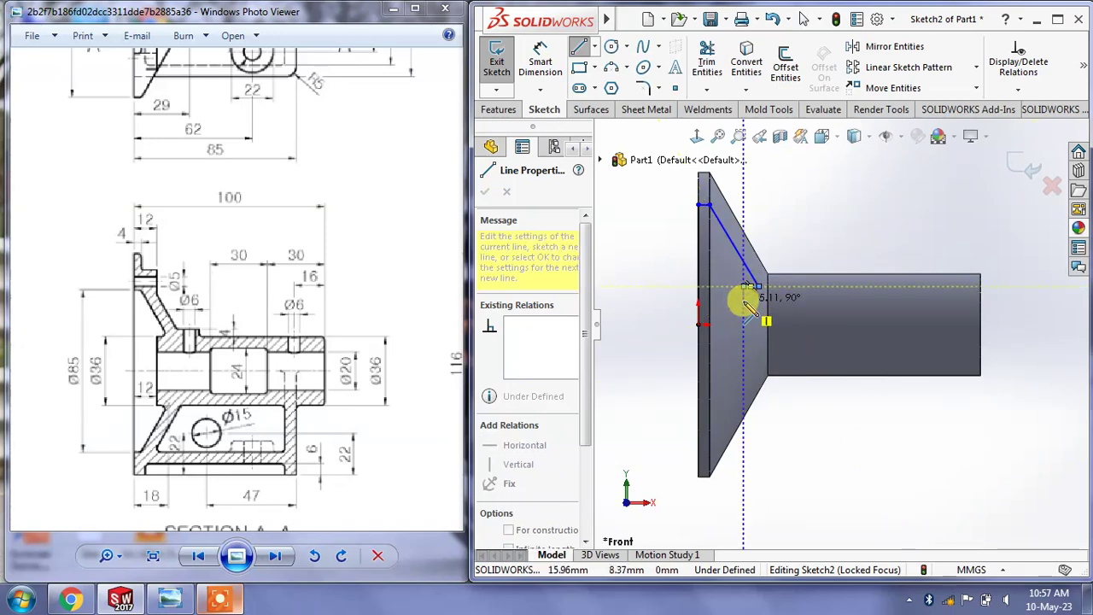
left_click(744, 299)
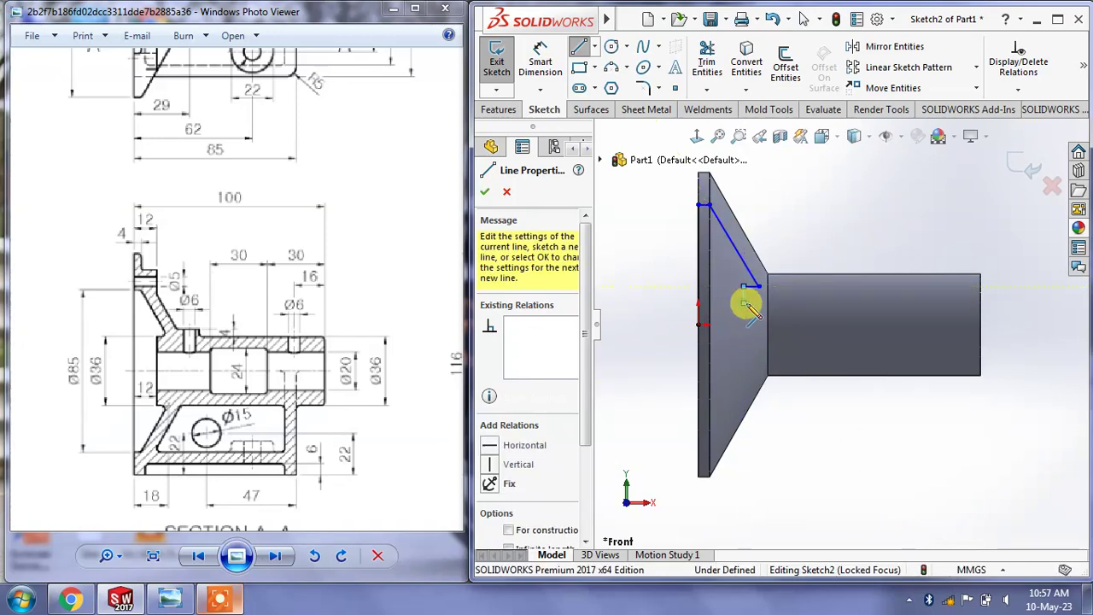
left_click(821, 304)
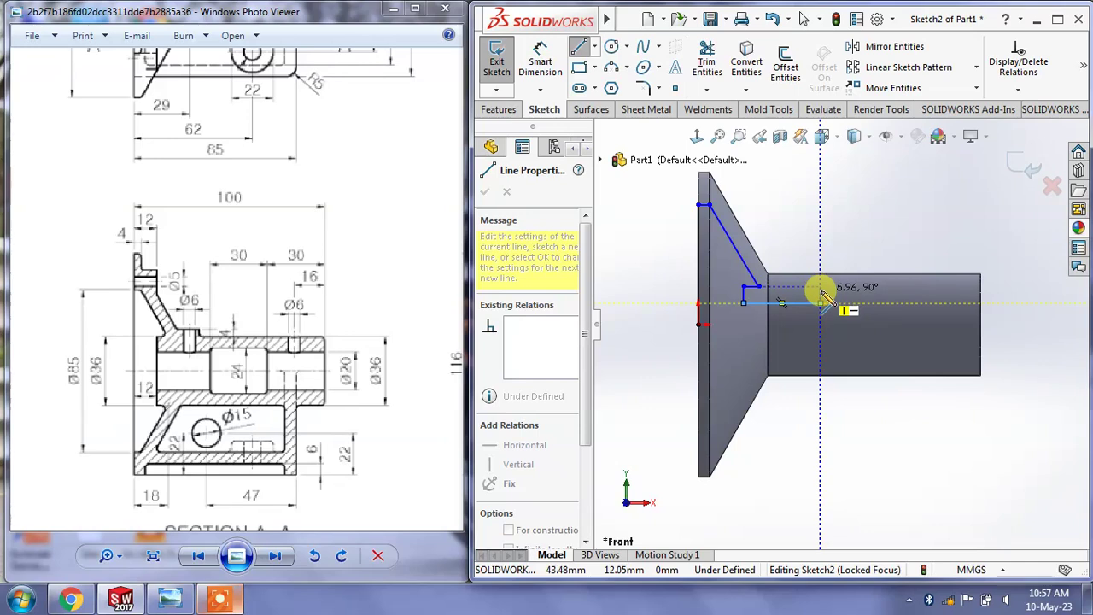
scroll(821, 298, "up", 3)
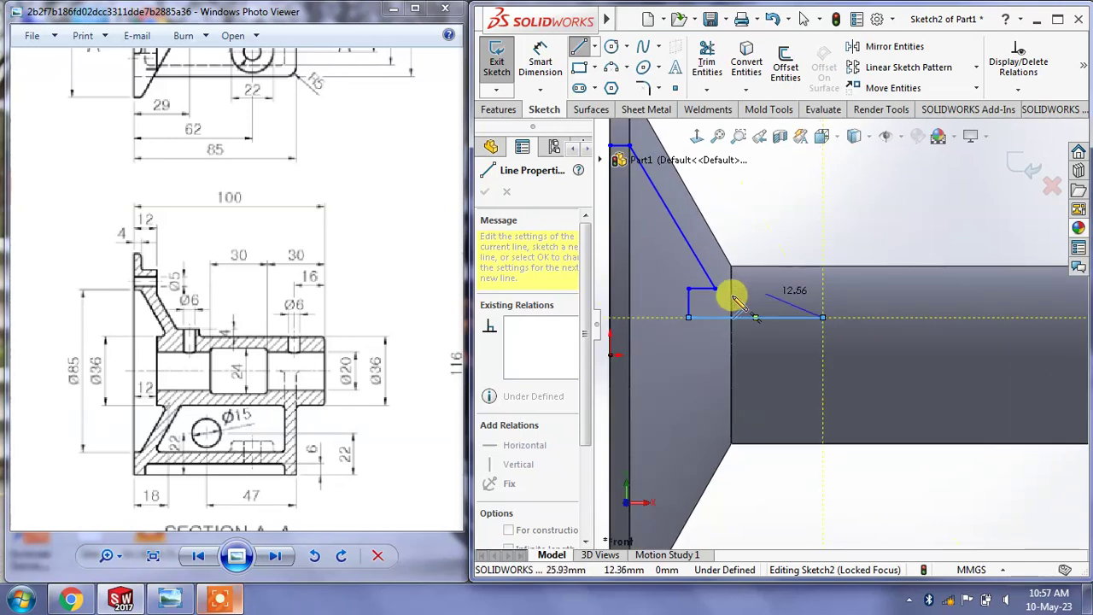
left_click(823, 305)
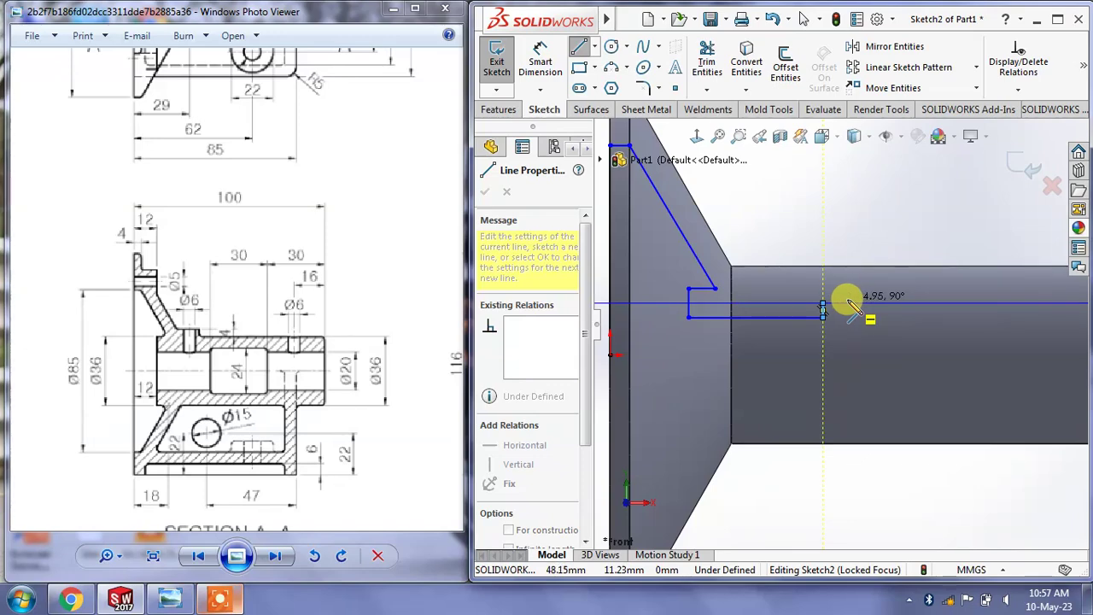
key("Escape")
key("Escape")
left_click(832, 220)
Dimension the top endpoint's height as 42.5 mm
key("f")
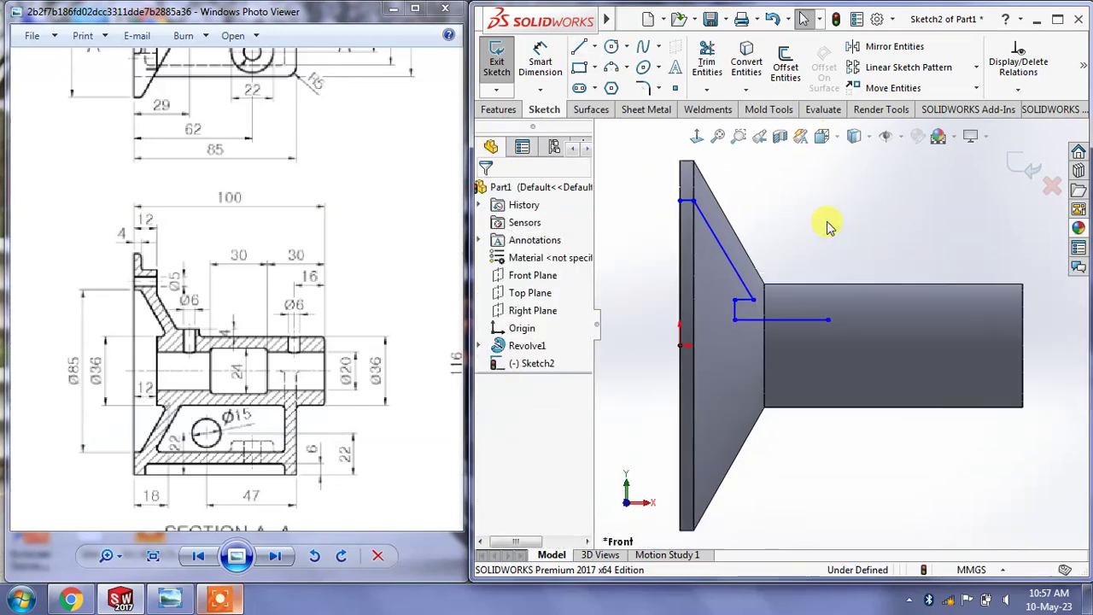
scroll(756, 209, "down", 1)
key("d")
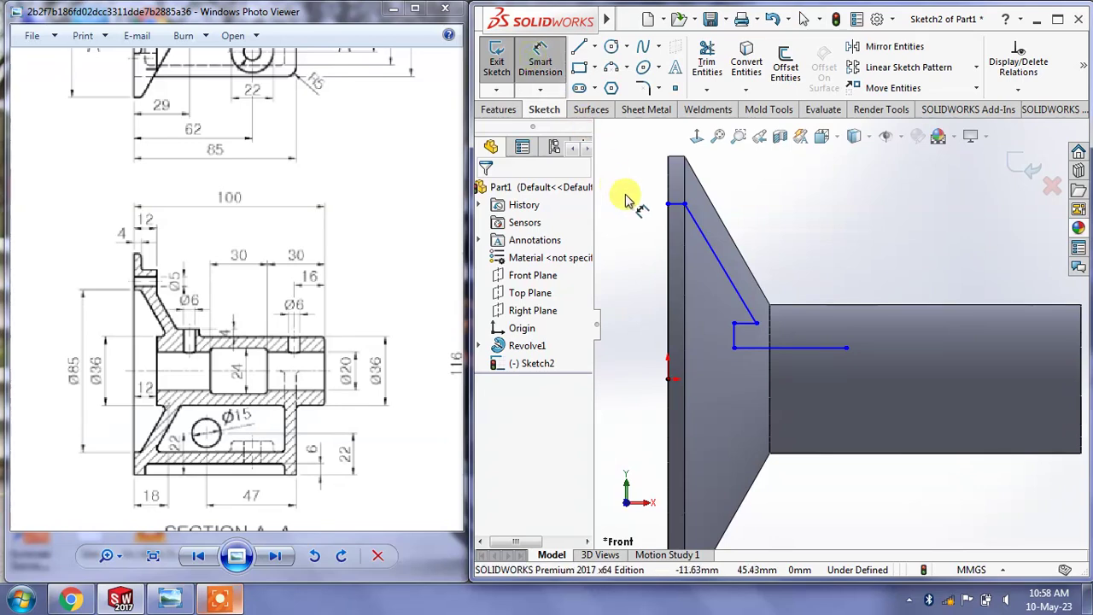
left_click(669, 205)
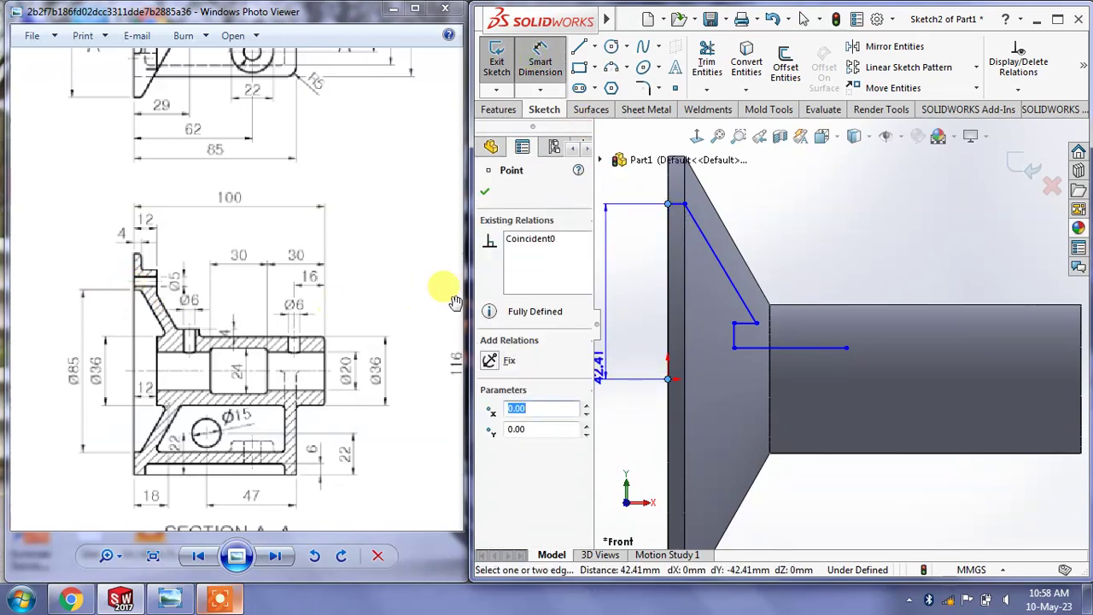
left_click(631, 281)
type("82")
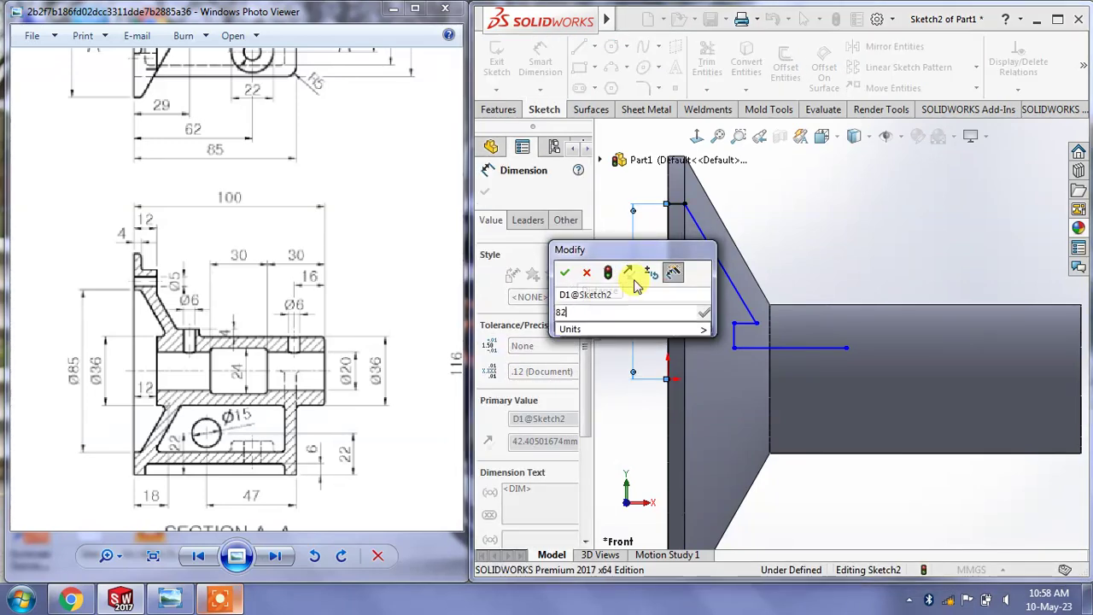
key("BackSpace")
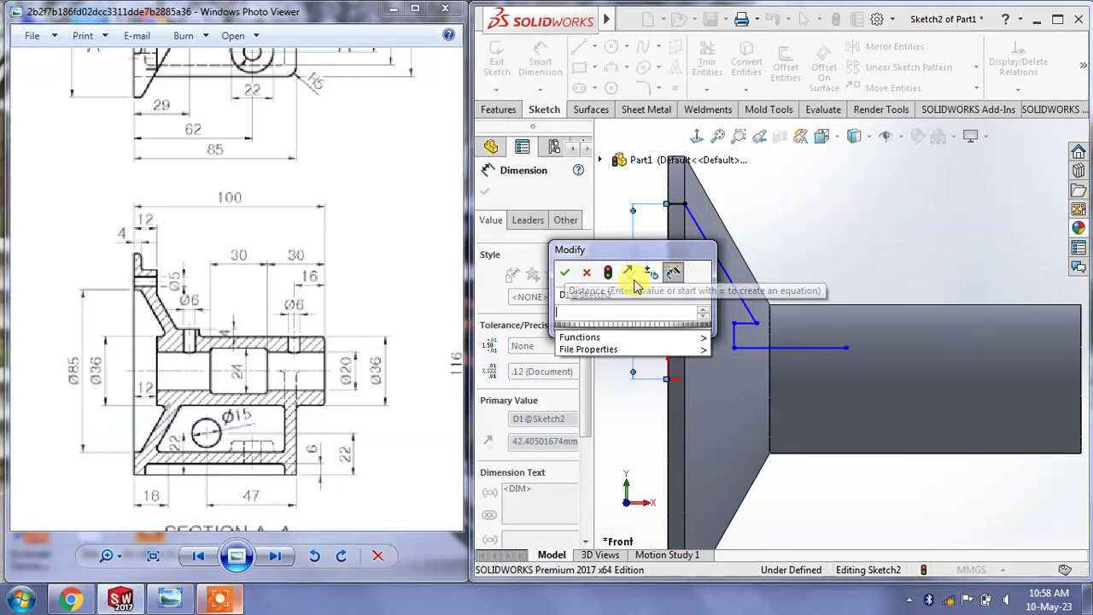
type("42.5")
key("Return")
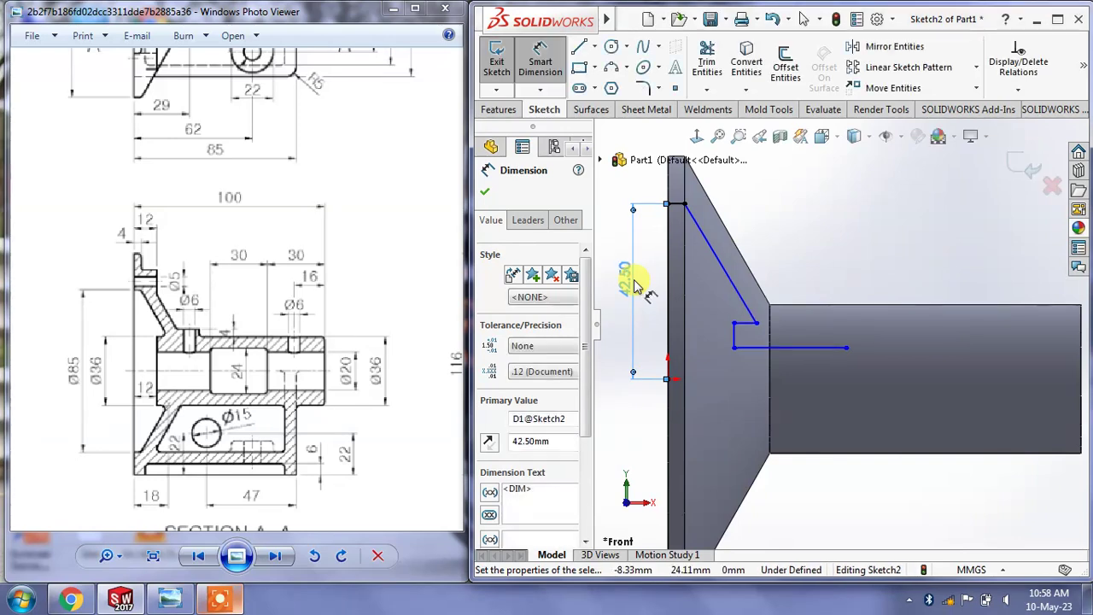
left_click(910, 236)
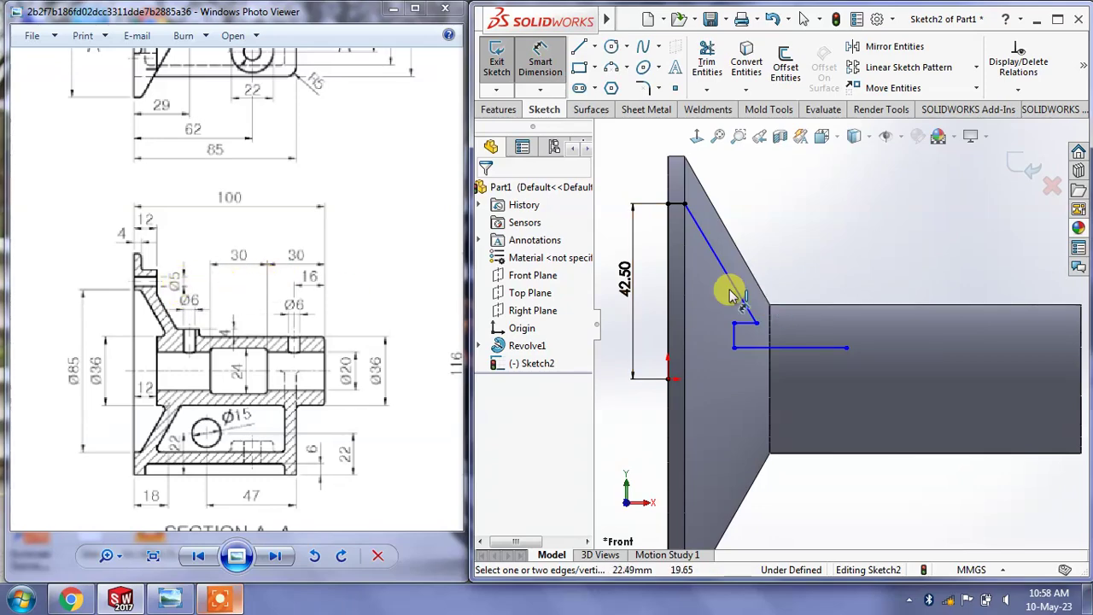
Try an angle dimension on the slanted edge, then sketch a construction line to the upper corner
left_click(735, 243)
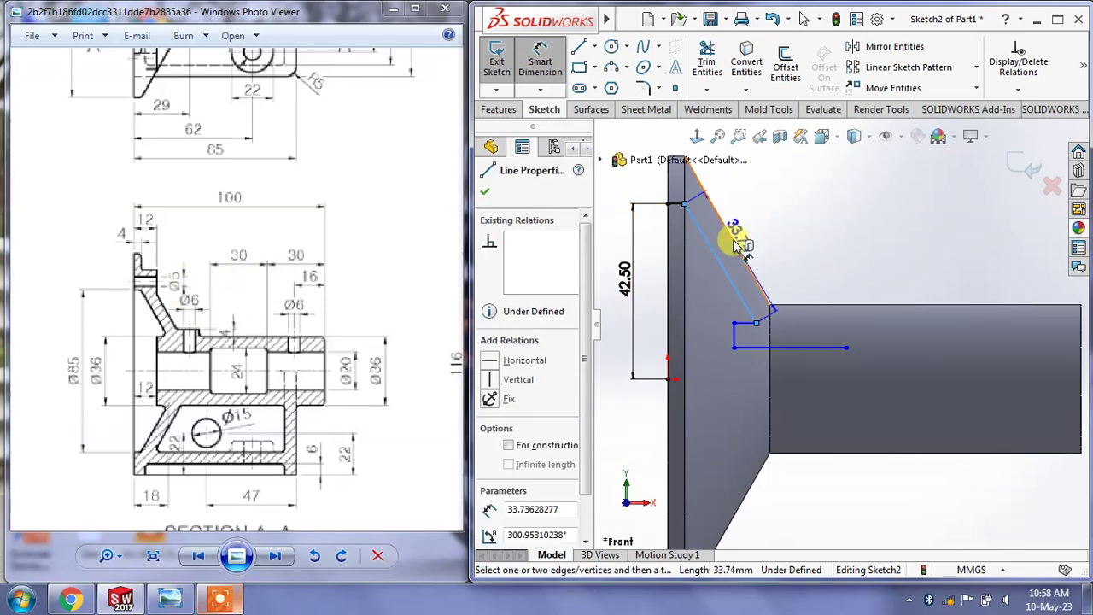
left_click(730, 247)
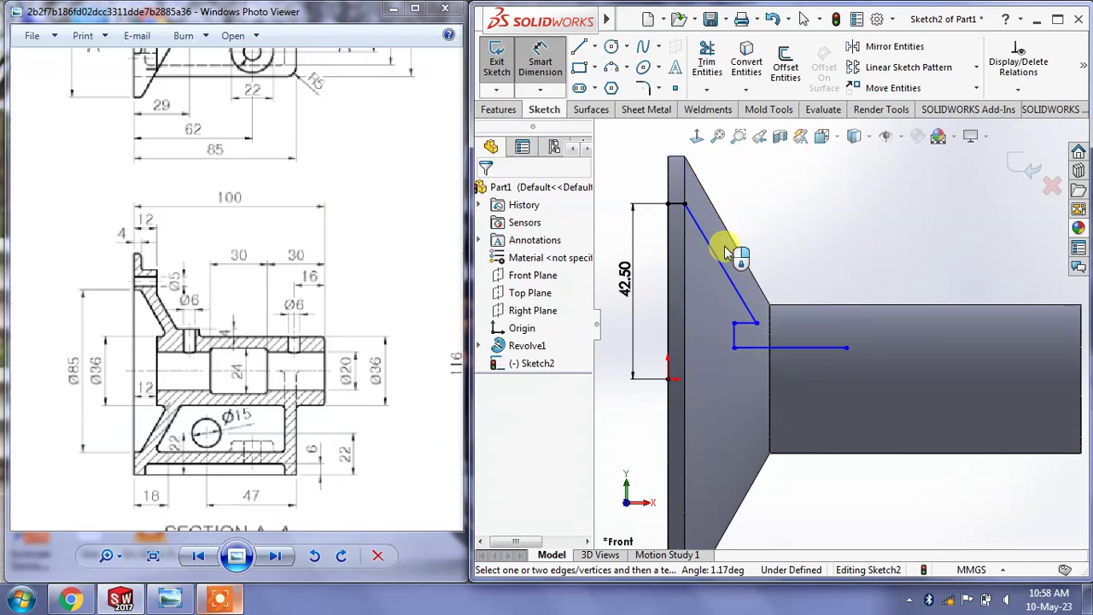
key("Escape")
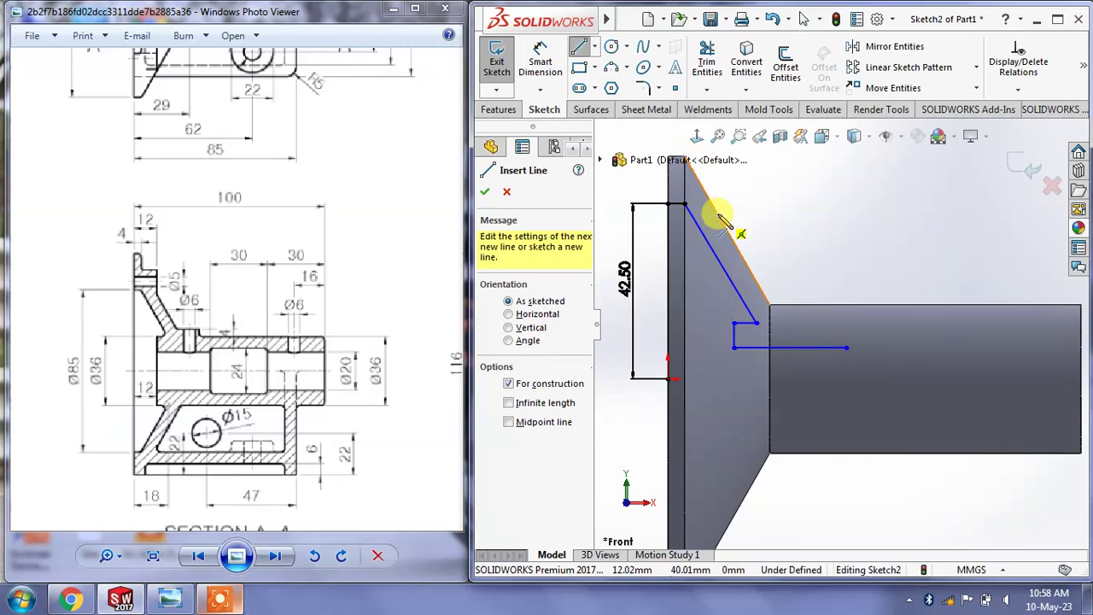
left_click(769, 308)
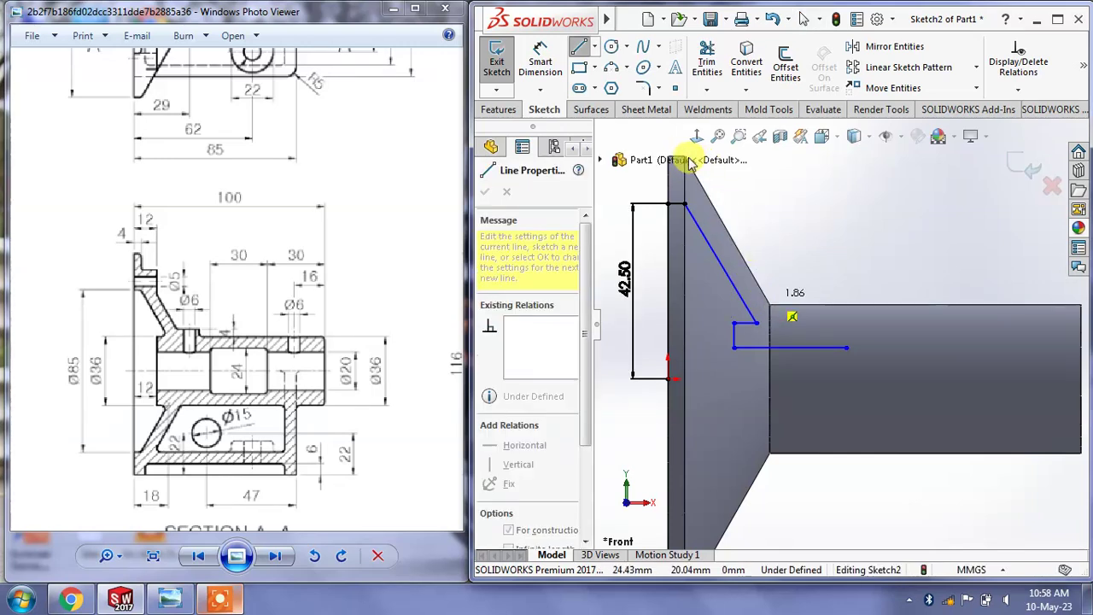
scroll(841, 325, "up", 1)
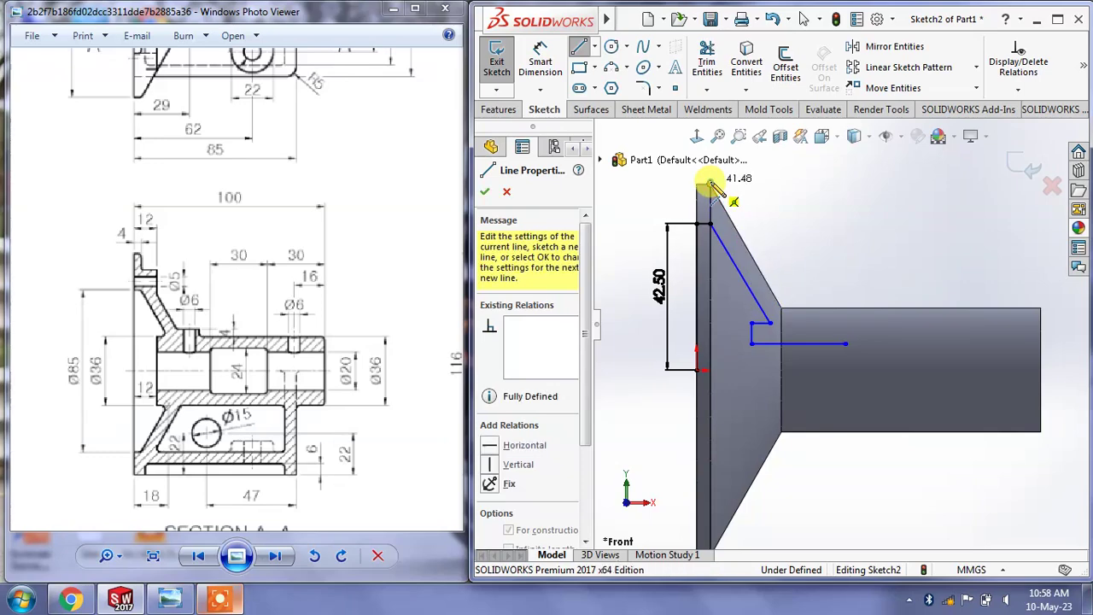
left_click(710, 185)
right_click(710, 185)
left_click(744, 189)
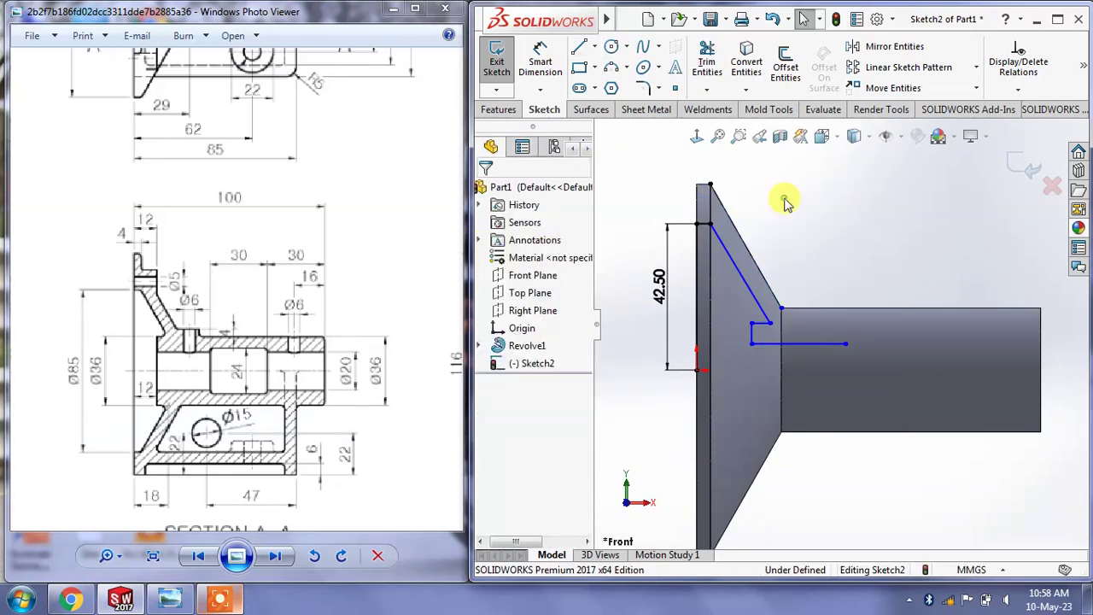
Make the inner slanted line parallel to the tapered flange edge, cancelling an over-defining dimension
left_click(733, 251)
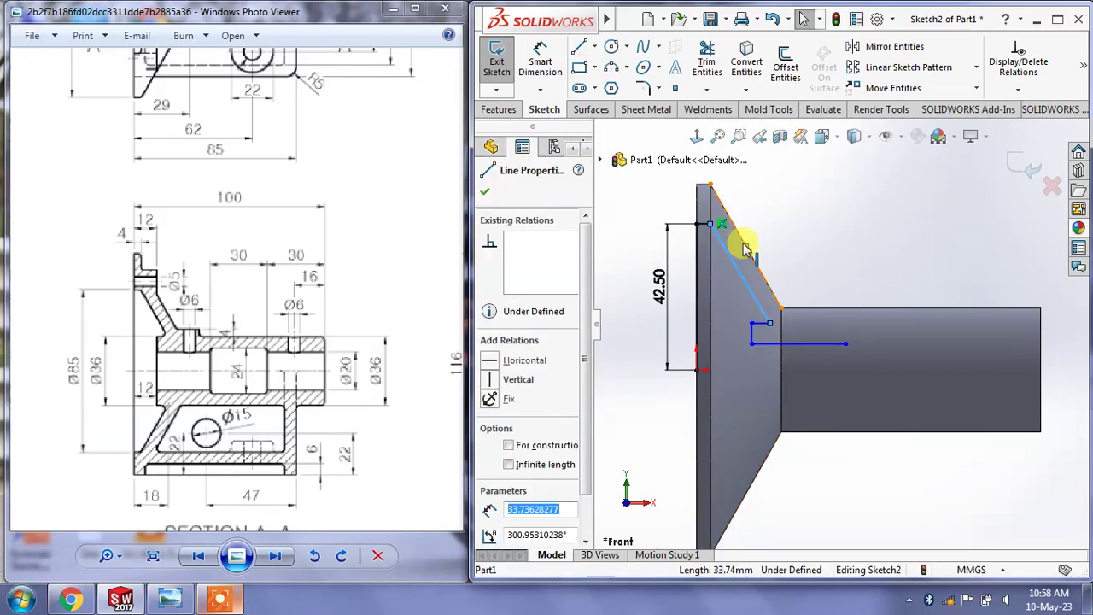
left_click(745, 245, "ctrl")
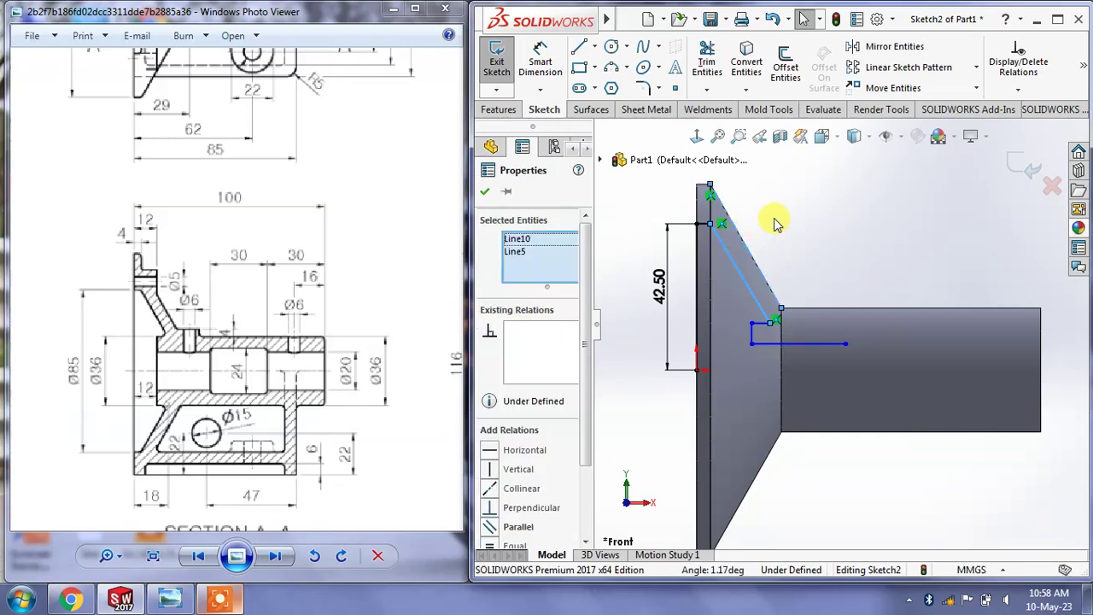
left_click(493, 530)
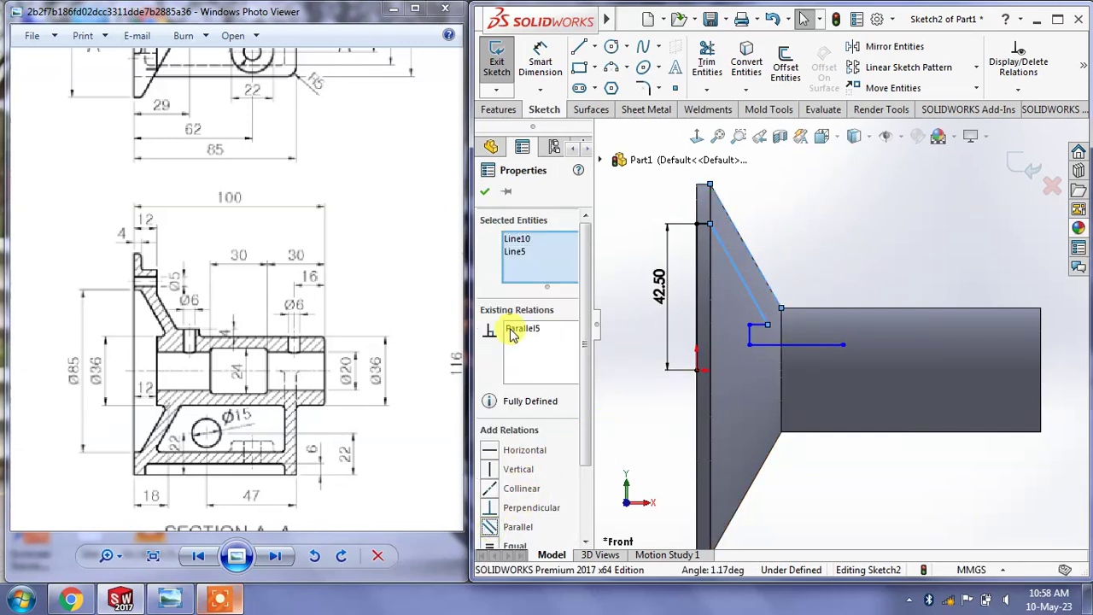
left_click(486, 193)
key("d")
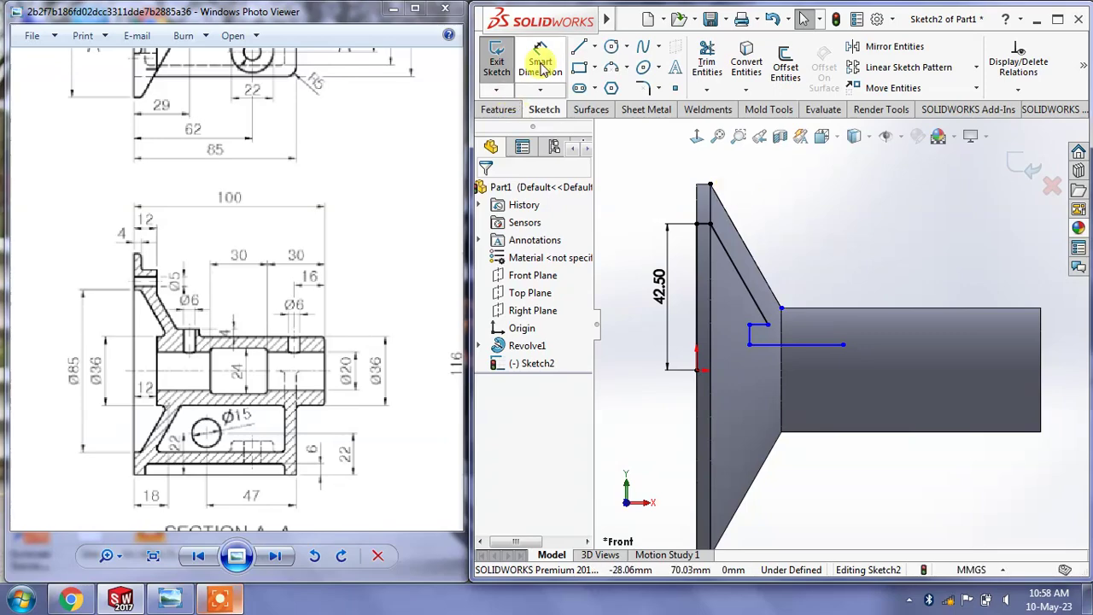
left_click(751, 291)
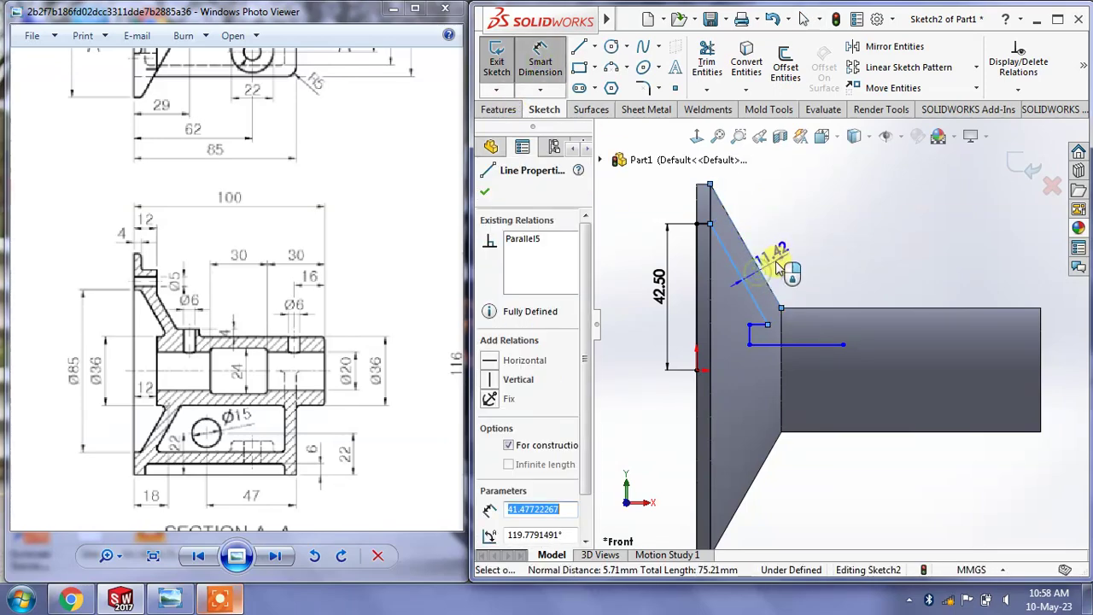
left_click(777, 268)
left_click(654, 340)
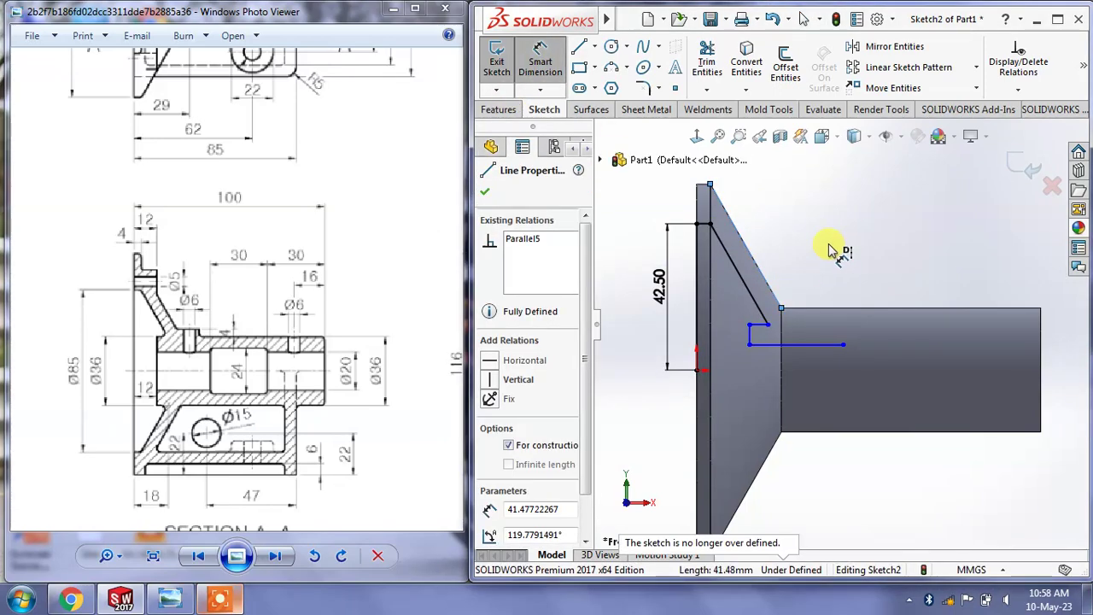
key("Escape")
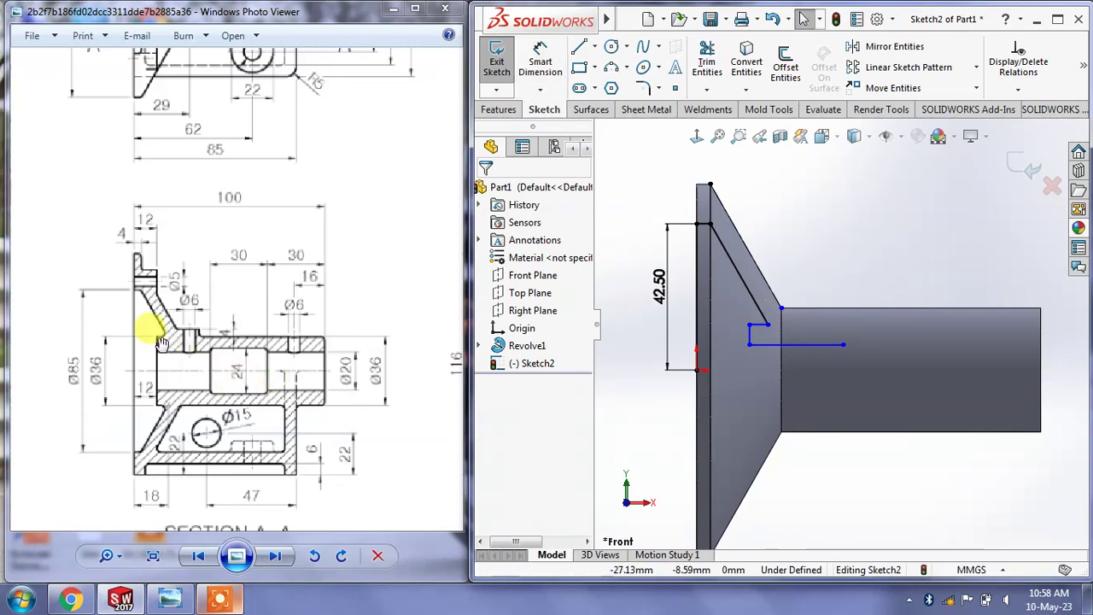
Dimension the short horizontal step line 18 mm above the origin
left_click(540, 62)
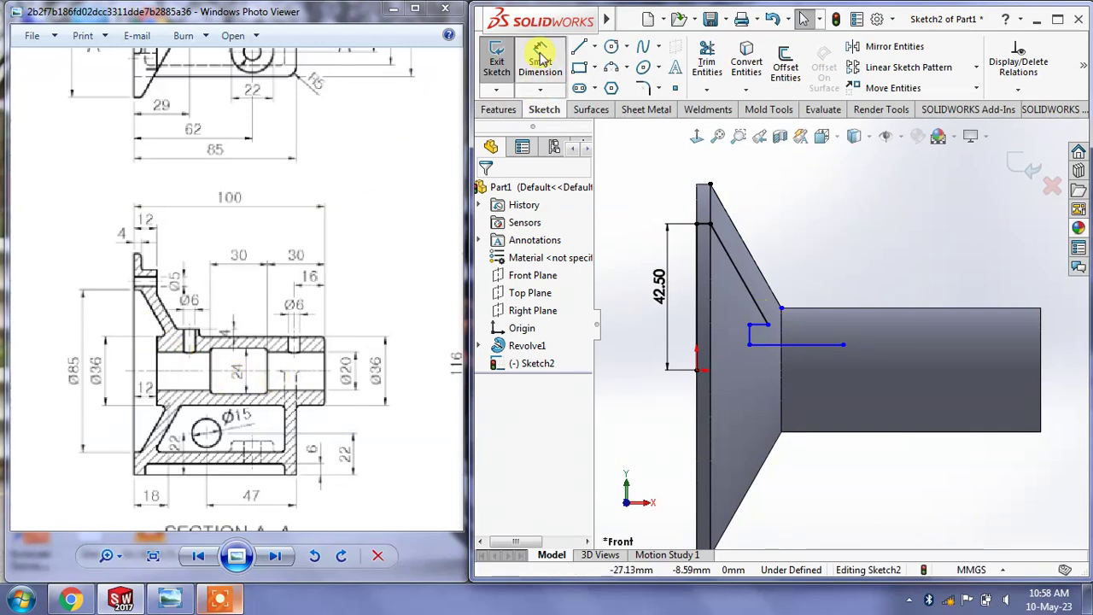
left_click(756, 341)
left_click(698, 369)
left_click(690, 355)
type("3")
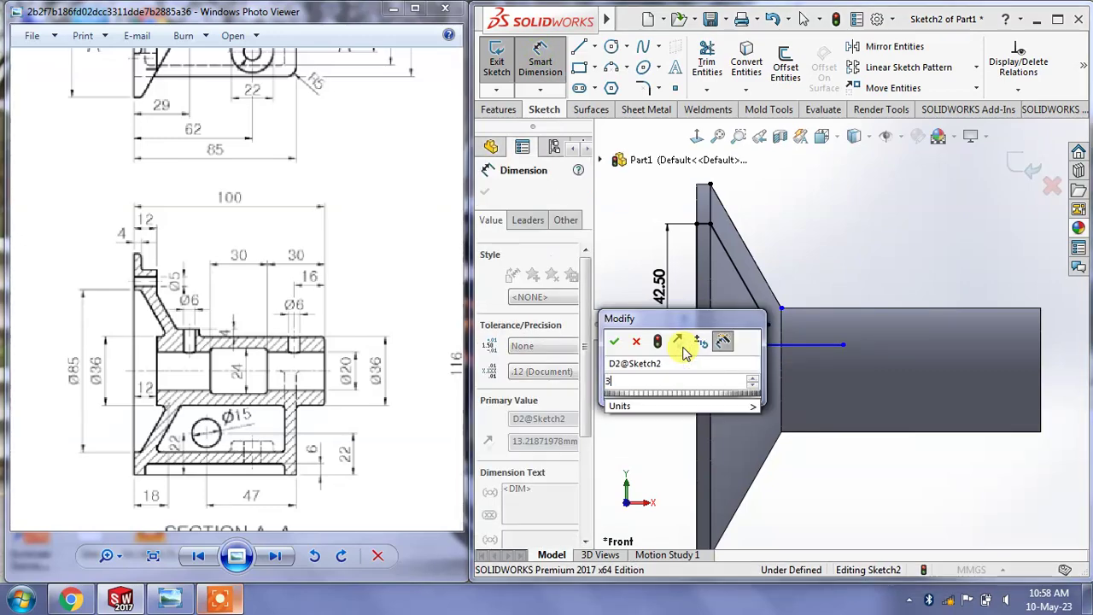
key("BackSpace")
type("18")
key("Return")
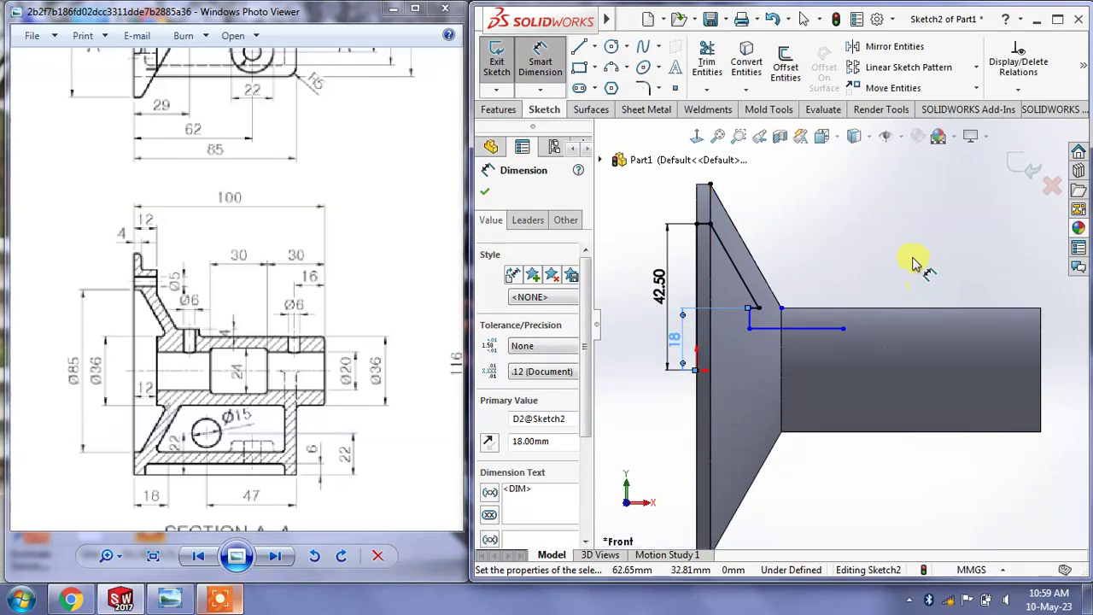
left_click(912, 263)
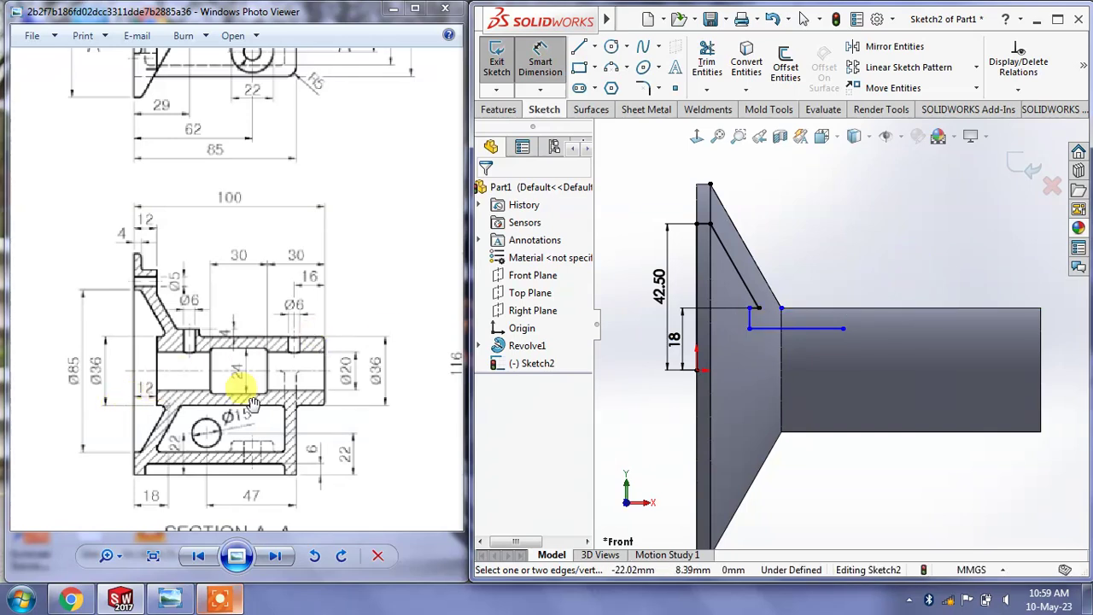
Add a 12 mm horizontal step distance and a 10 mm height for the long horizontal line
scroll(705, 330, "down", 2)
left_click(759, 314)
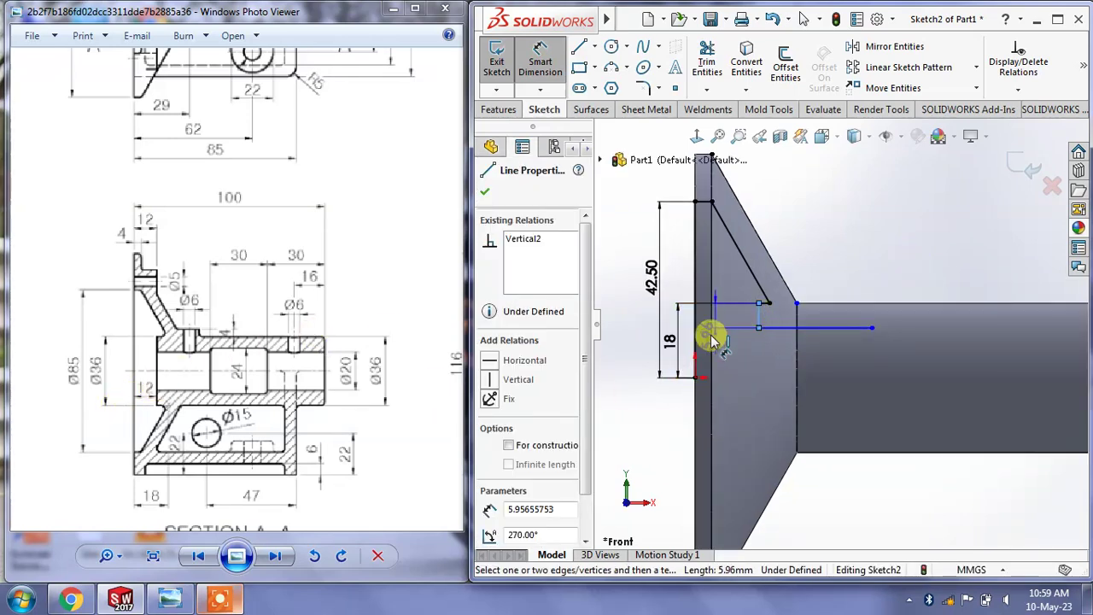
left_click(702, 335)
left_click(741, 372)
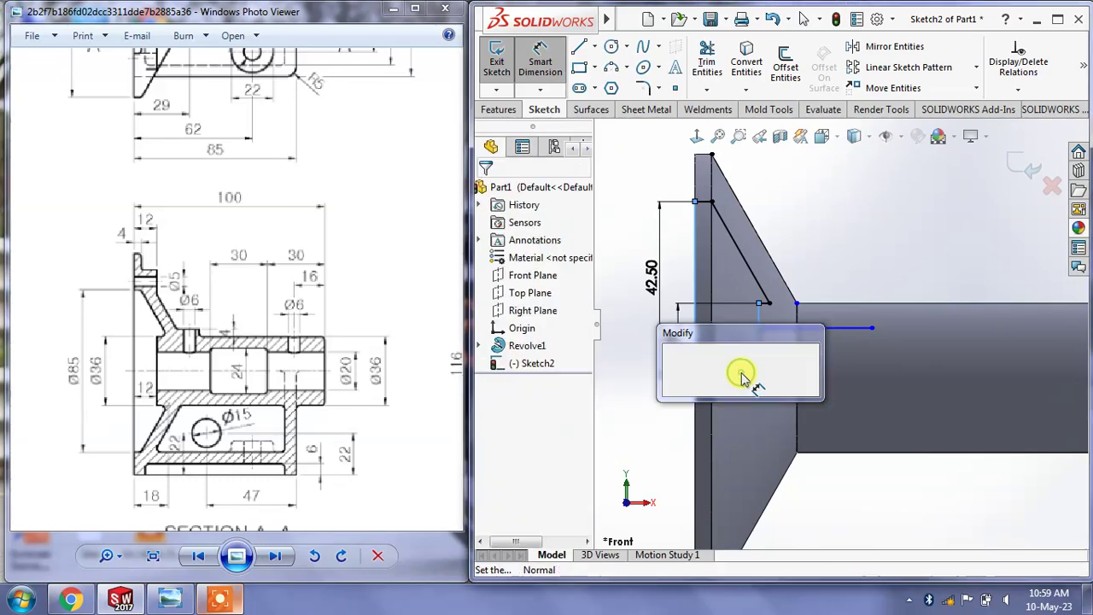
type("12")
key("Return")
left_click(822, 216)
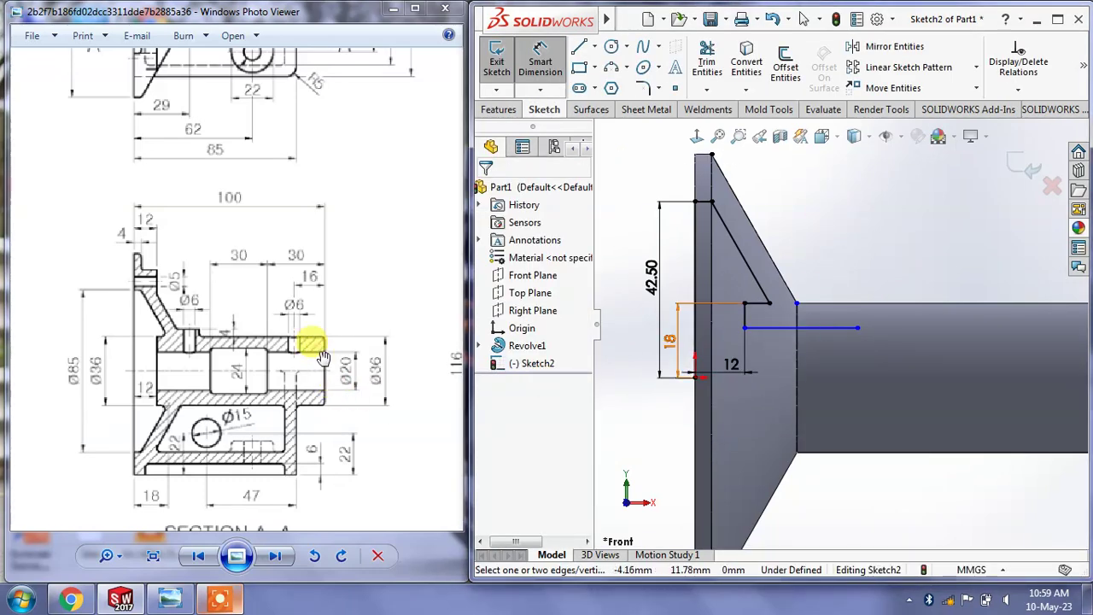
left_click(766, 331)
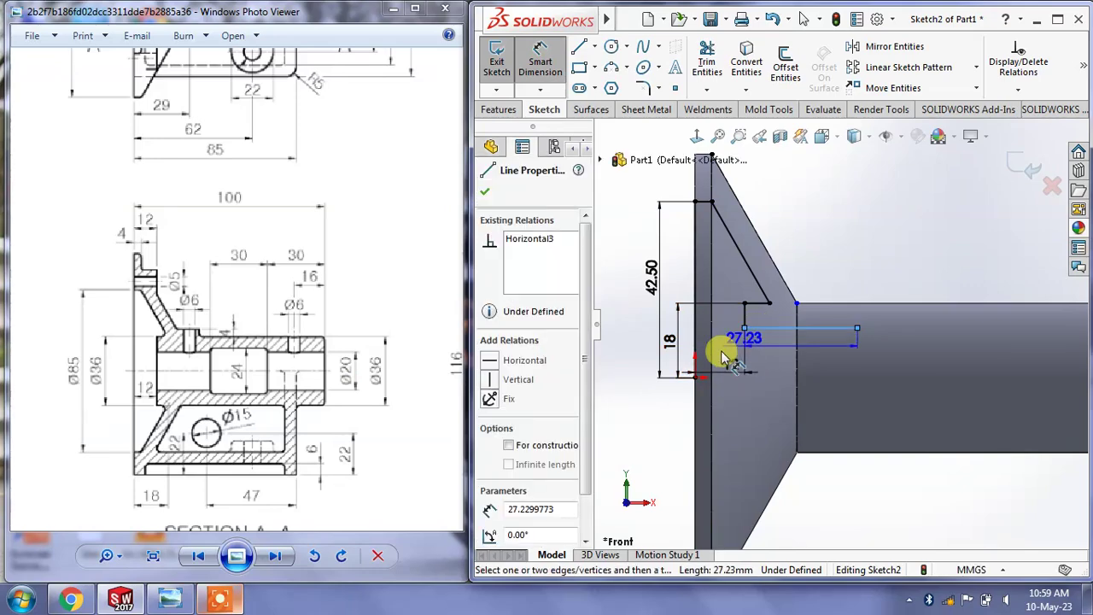
left_click(694, 375)
left_click(779, 363)
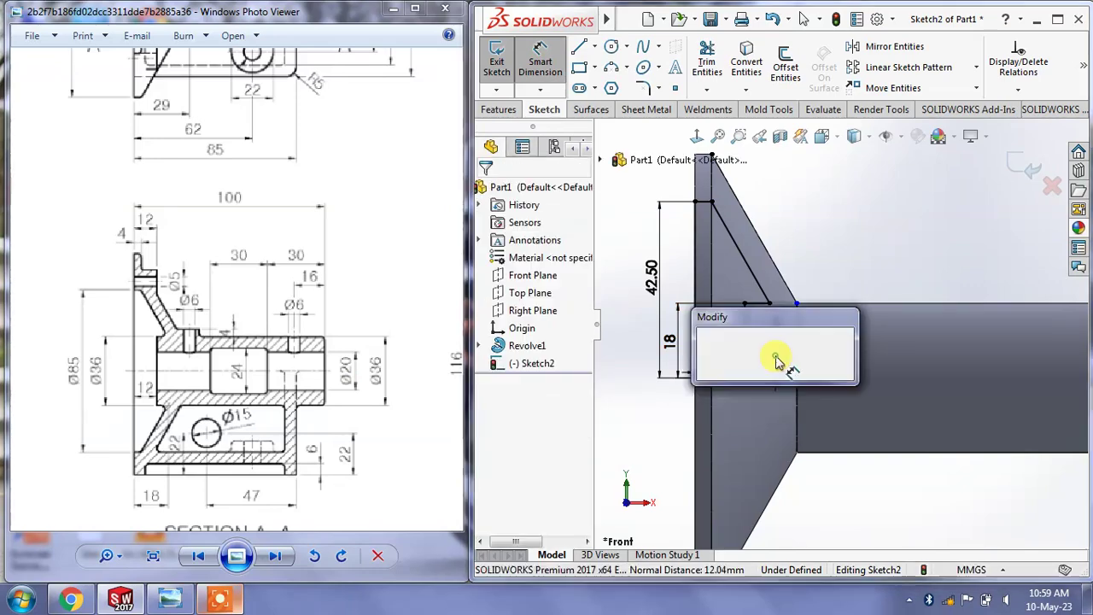
key("Return")
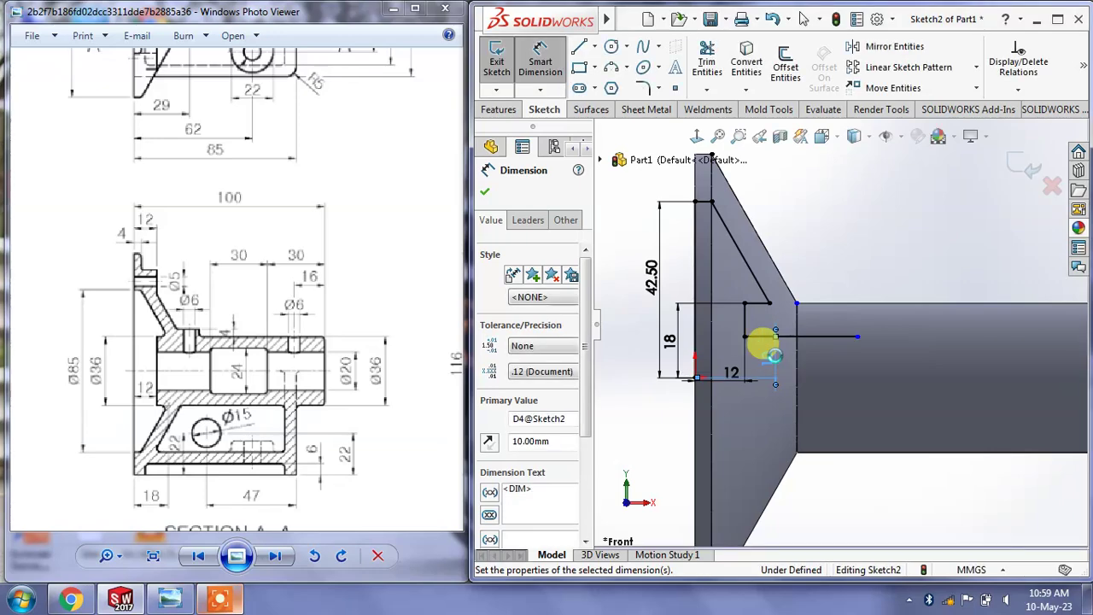
right_click(824, 185)
From the 10 mm line's end, draw a short vertical step and a horizontal line to the hub's right end
key("l")
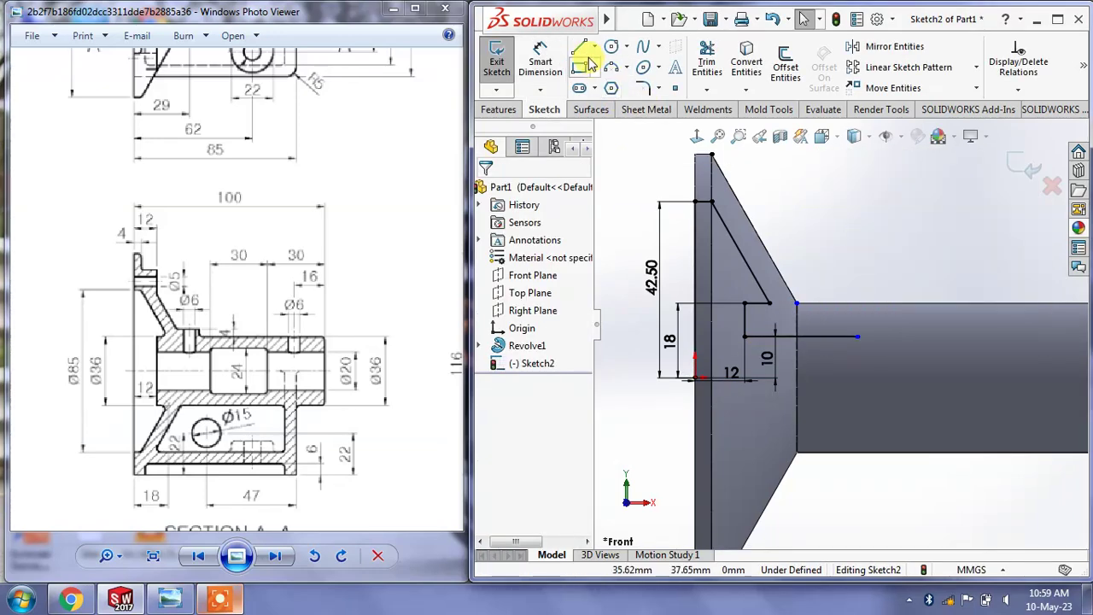
scroll(866, 329, "down", 2)
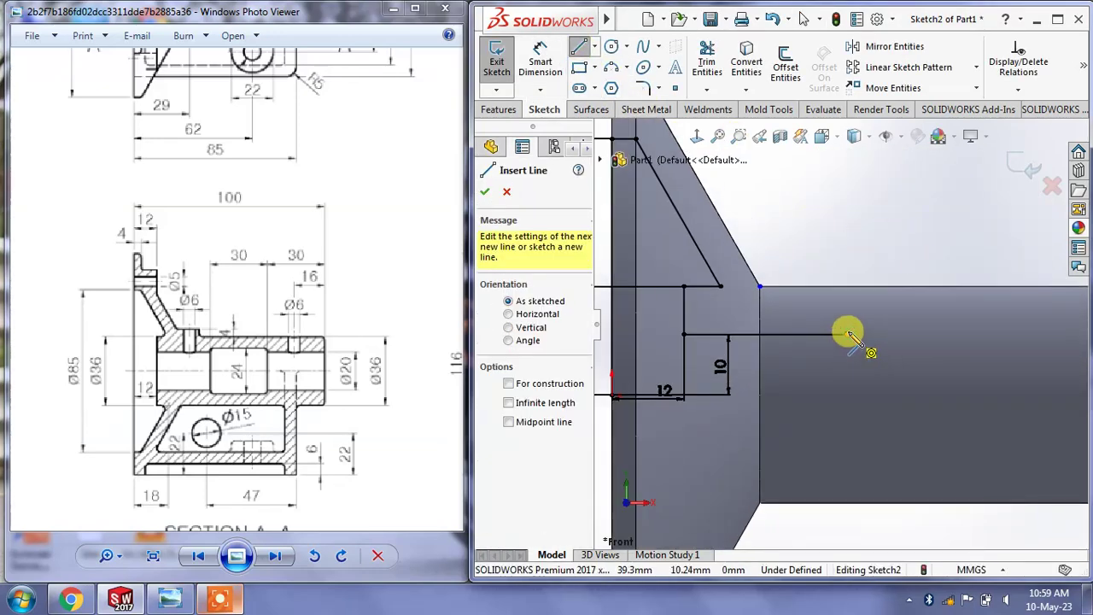
left_click(848, 333)
scroll(848, 333, "down", 2)
scroll(847, 323, "up", 1)
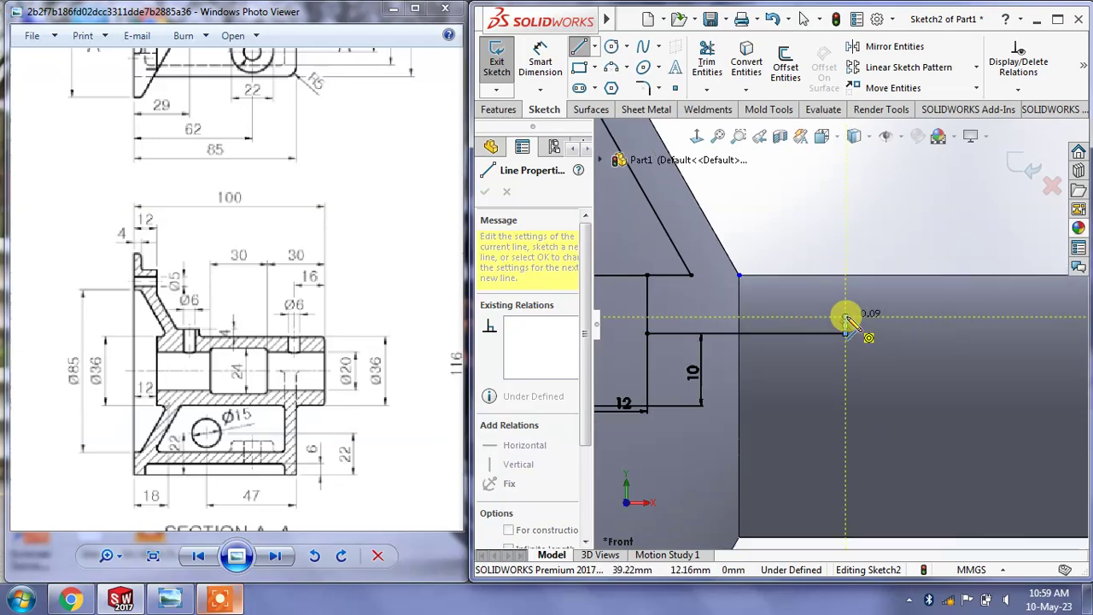
scroll(845, 323, "up", 1)
left_click(843, 320)
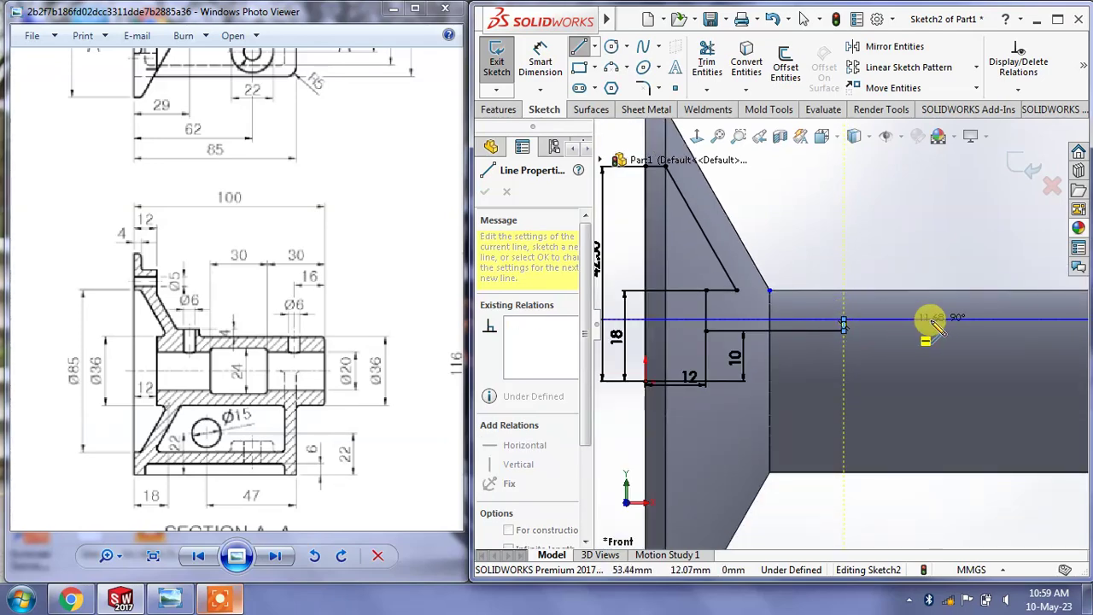
left_click(976, 322)
scroll(1029, 333, "up", 1)
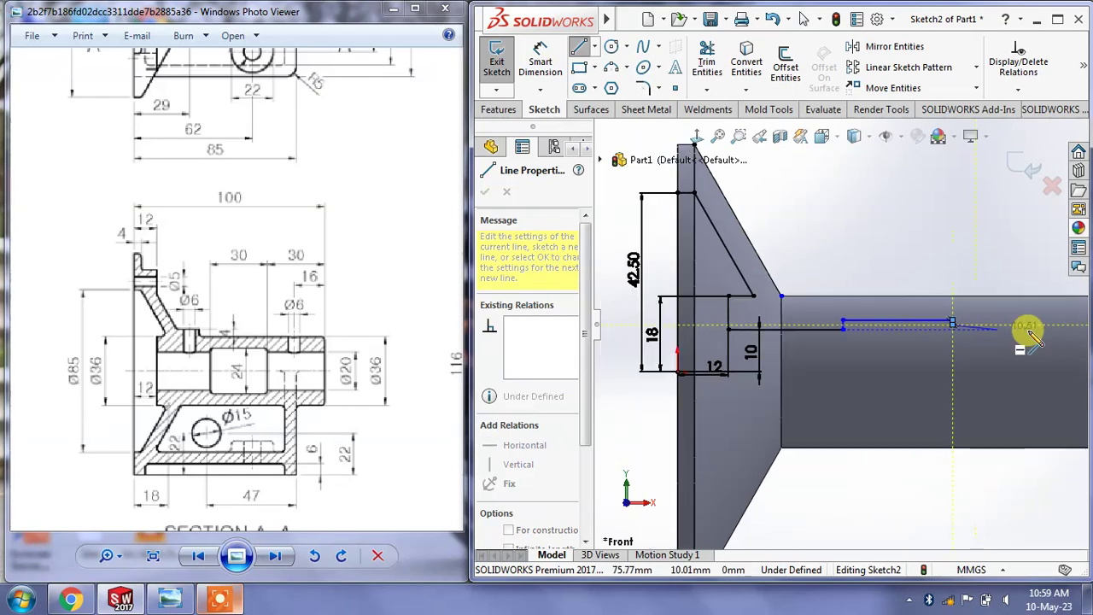
scroll(1033, 329, "up", 1)
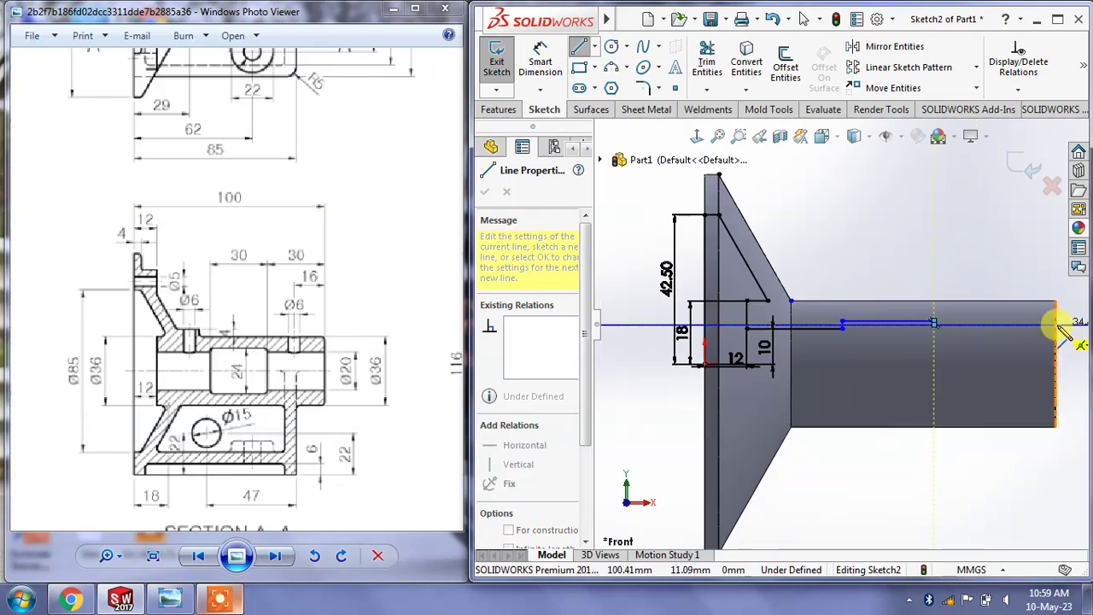
right_click(1058, 329)
left_click(920, 356)
key("Escape")
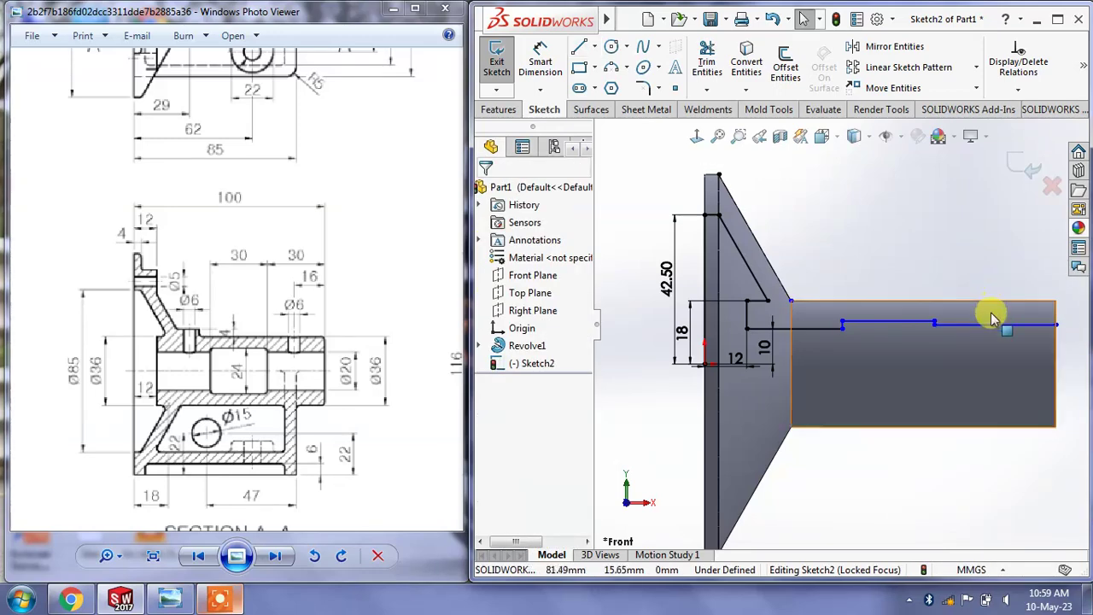
scroll(885, 340, "down", 2)
scroll(886, 340, "down", 1)
scroll(842, 339, "up", 2)
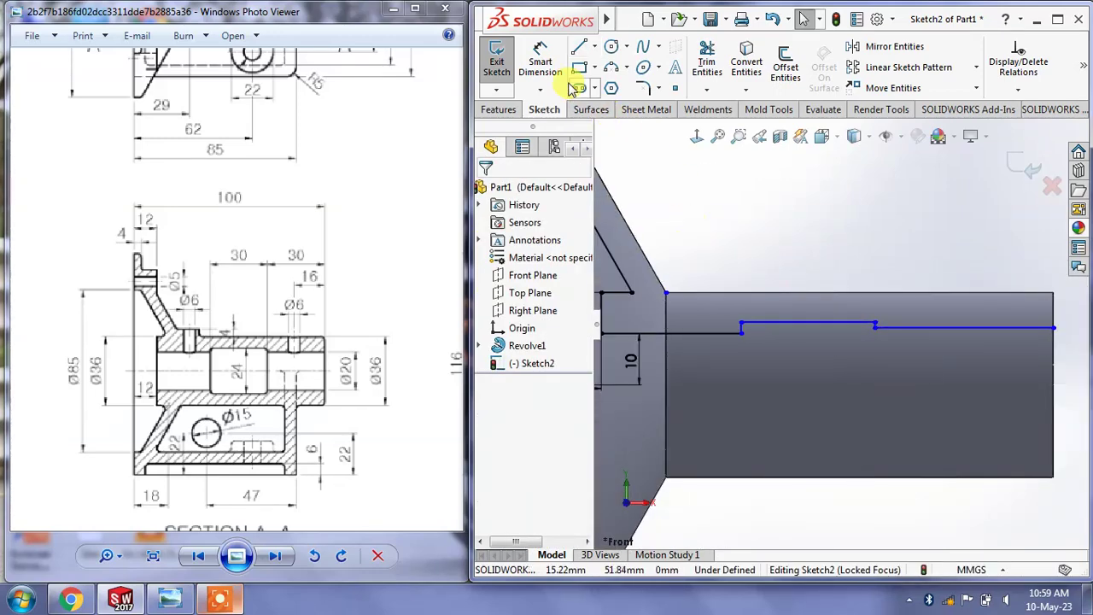
Dimension the raised horizontal line 12 mm above the origin
left_click(542, 66)
left_click(242, 374)
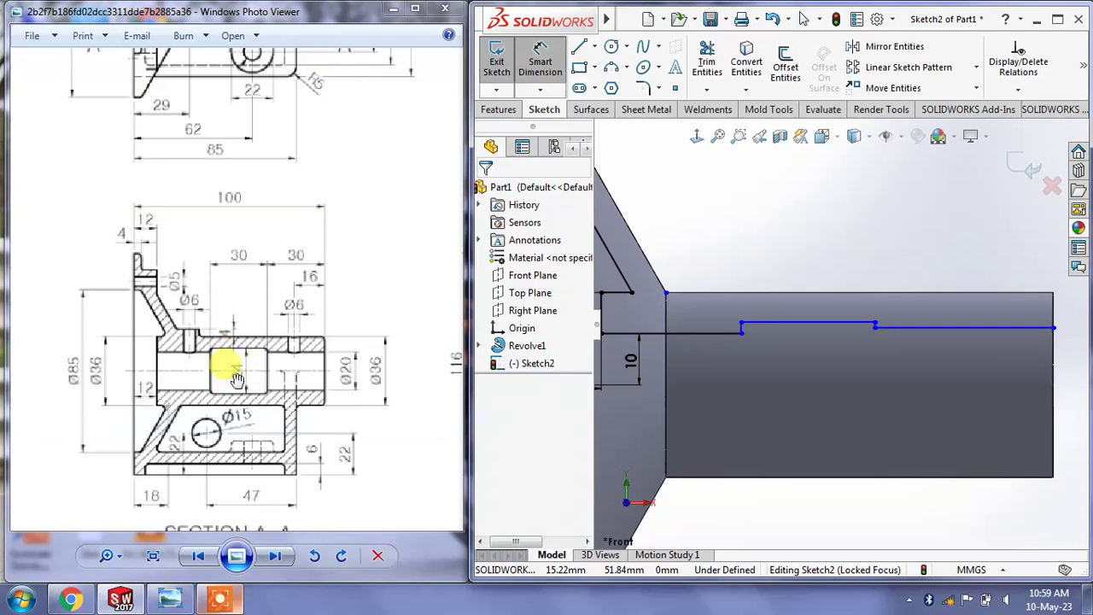
scroll(632, 371, "down", 1)
scroll(636, 369, "down", 1)
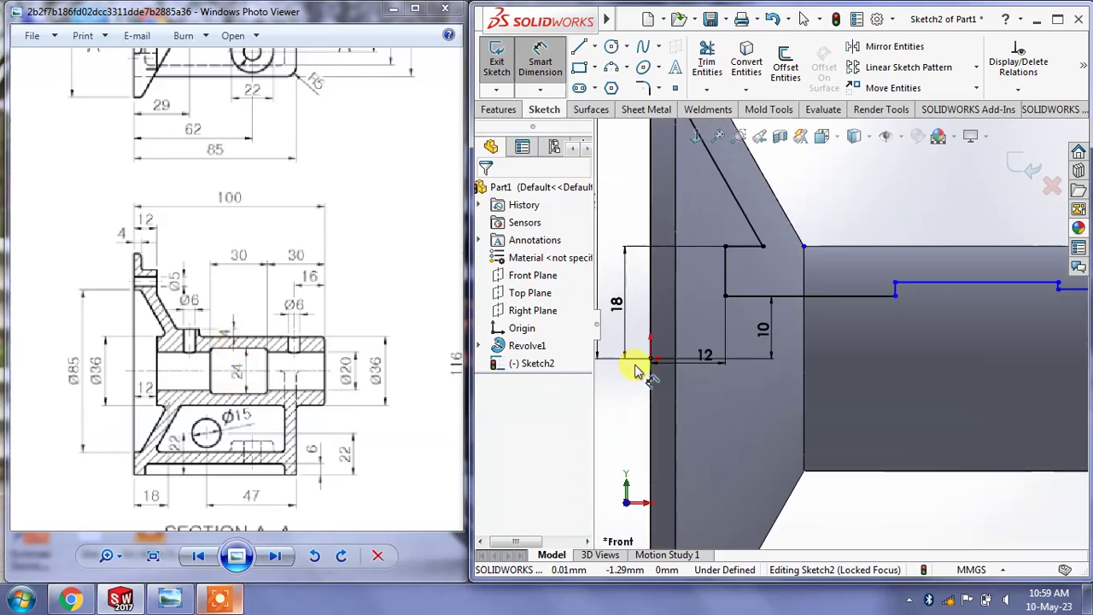
left_click(649, 359)
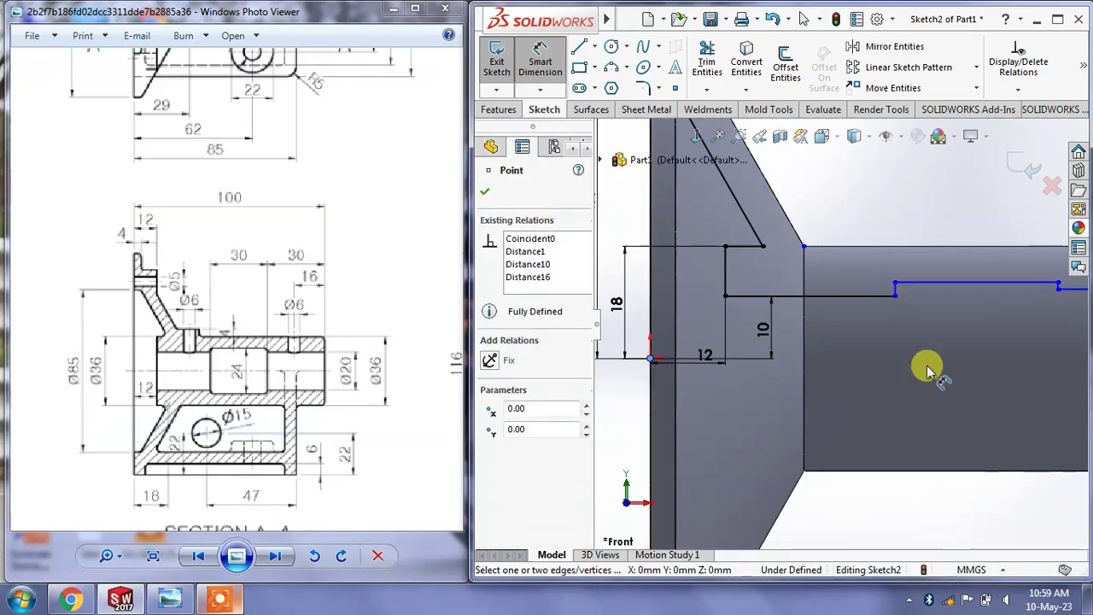
left_click(958, 291)
left_click(857, 340)
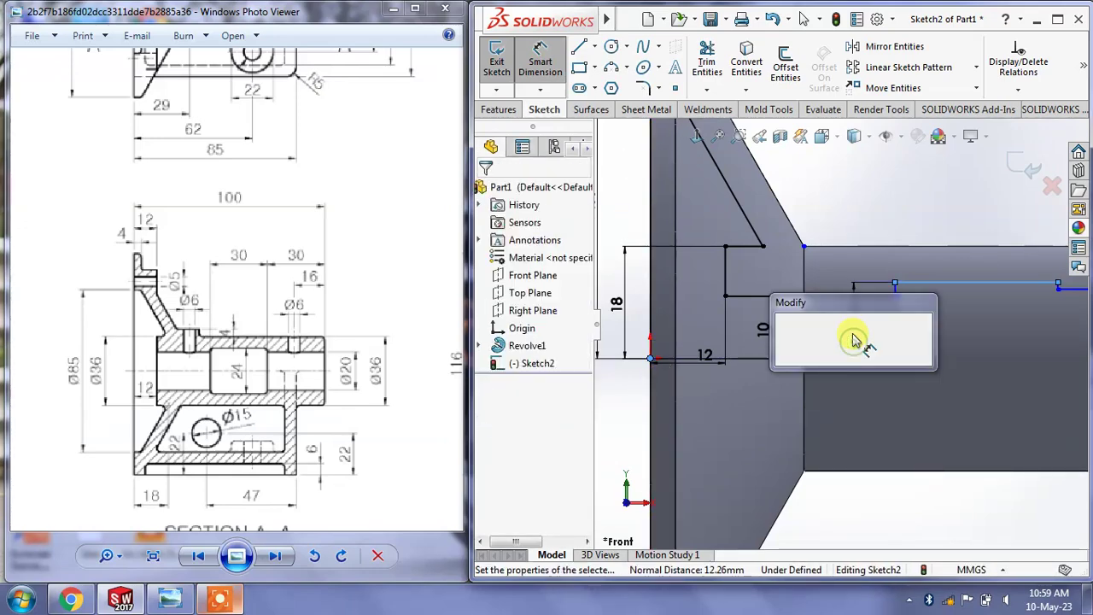
type("12")
key("Return")
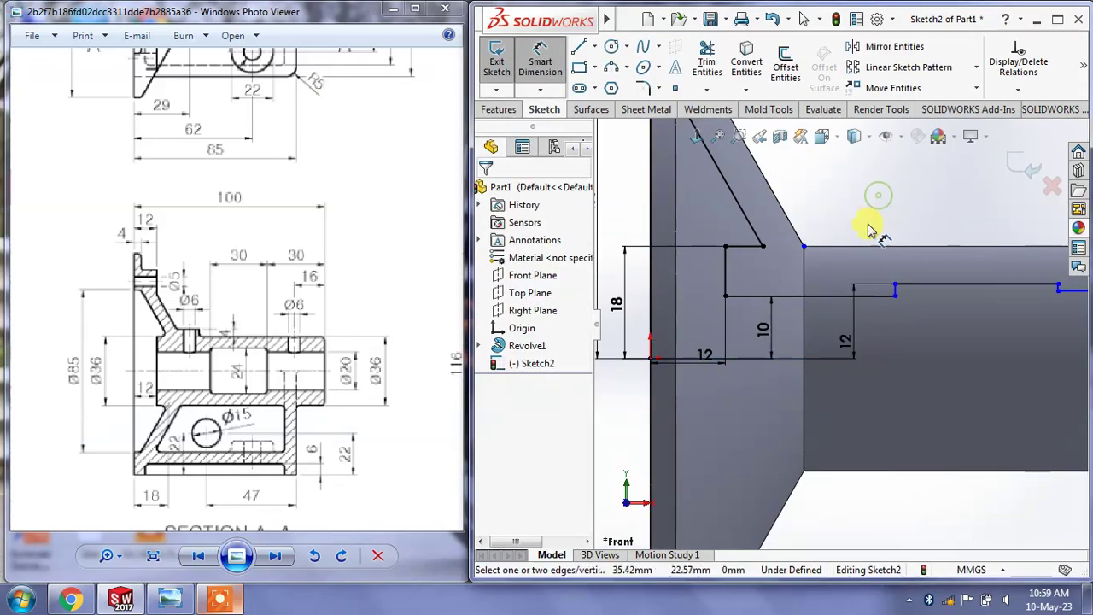
scroll(939, 273, "up", 2)
scroll(969, 282, "down", 3)
scroll(907, 314, "up", 1)
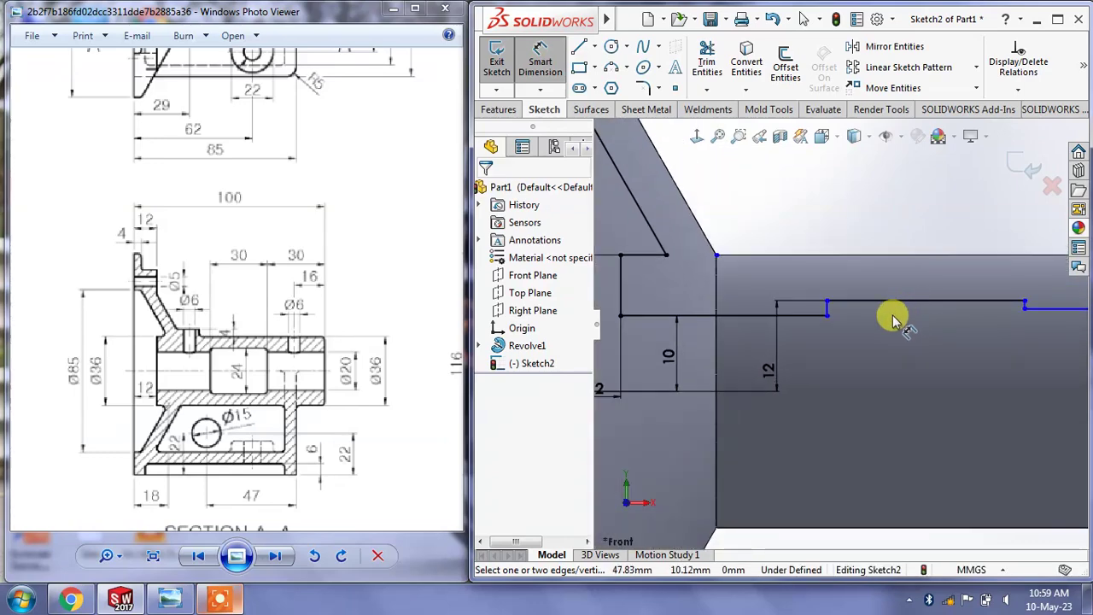
scroll(892, 317, "up", 2)
Give the step line a 10 mm height and the upper step line a 30 mm length
left_click(940, 310)
scroll(743, 359, "up", 1)
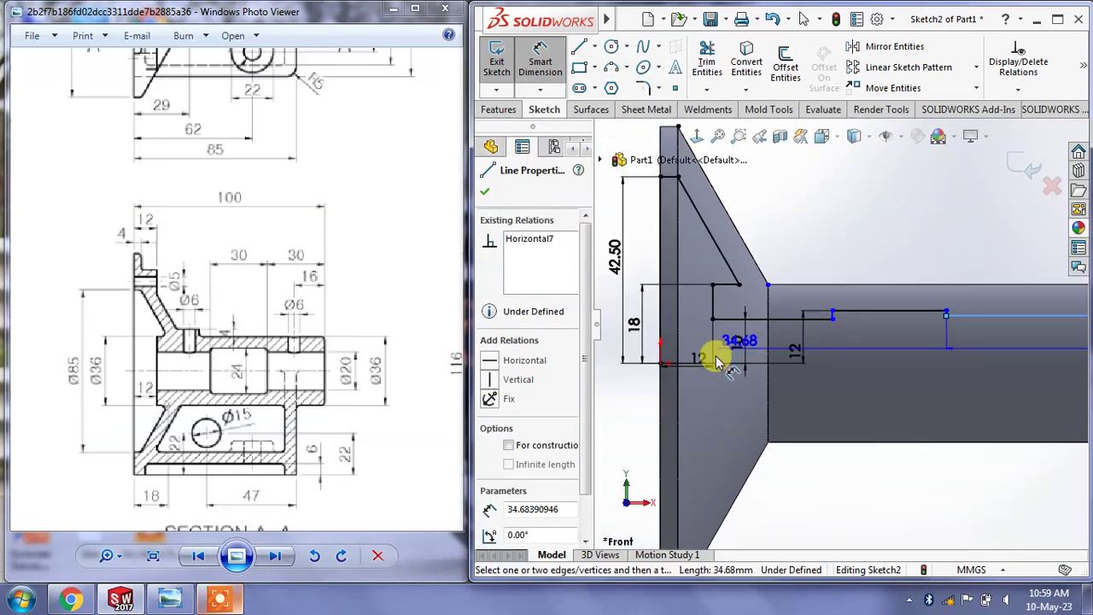
left_click(661, 363)
left_click(1027, 348)
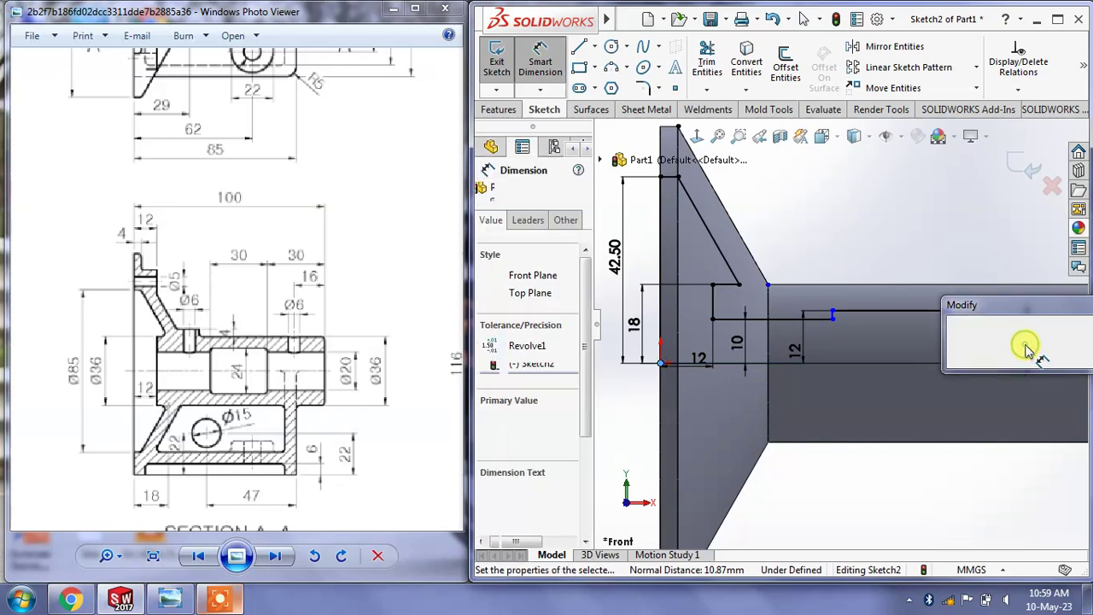
key("Return")
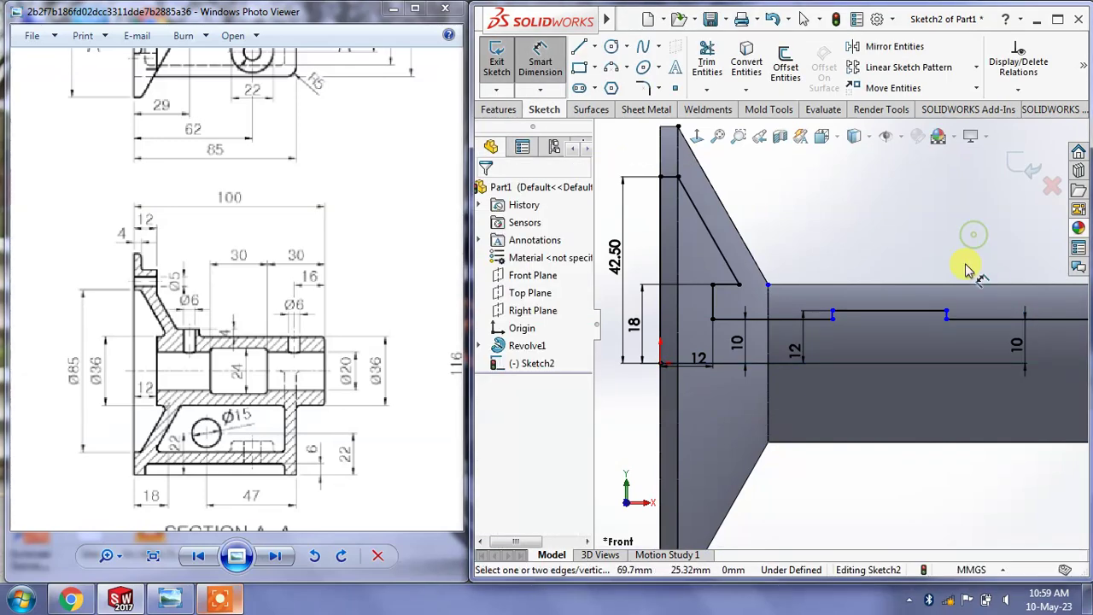
scroll(930, 299, "up", 1)
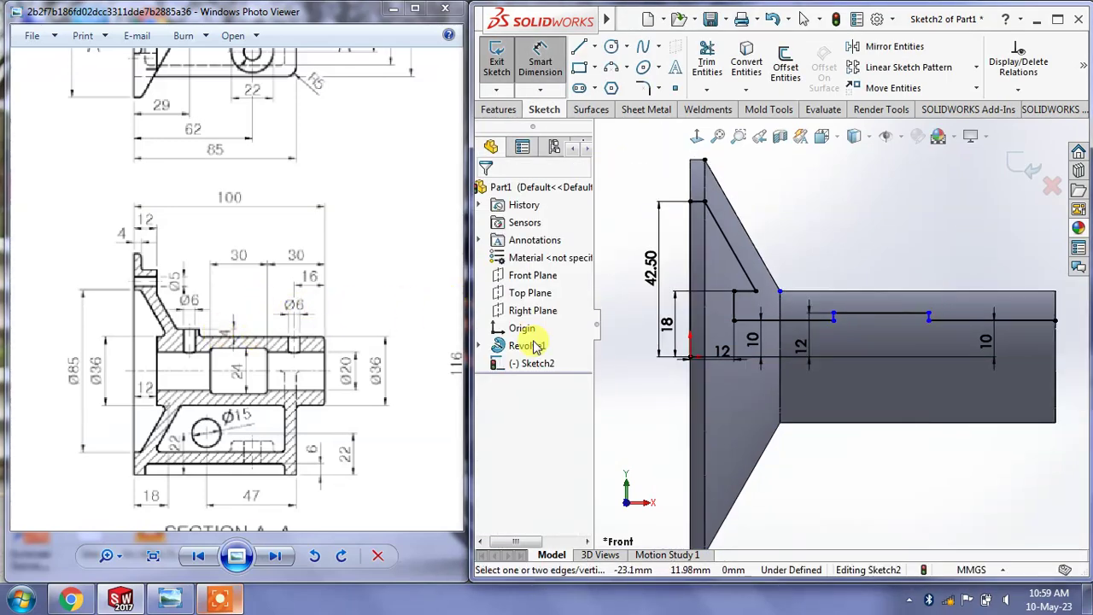
scroll(896, 309, "down", 1)
left_click(875, 323)
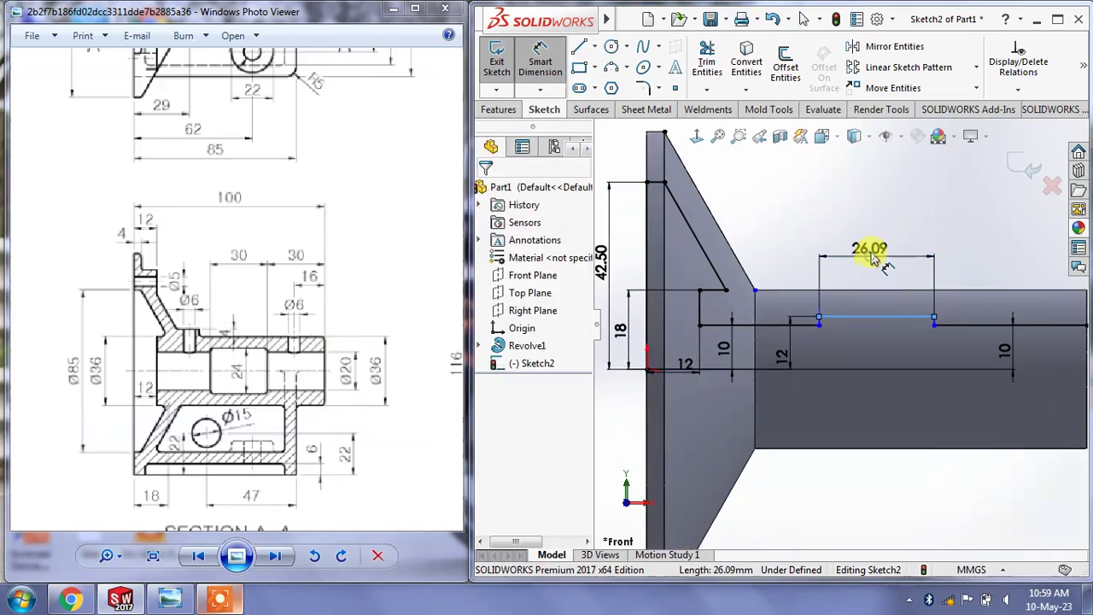
left_click(871, 256)
type("30")
key("Return")
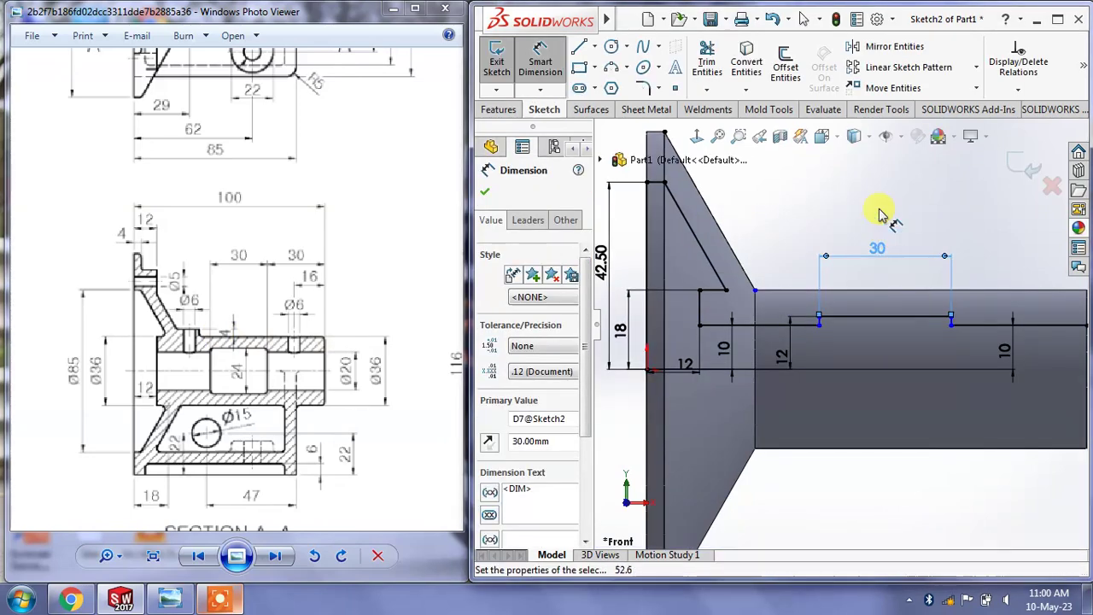
Dimension the short vertical step 30 mm from the part's right end
scroll(794, 316, "up", 1)
scroll(824, 320, "up", 1)
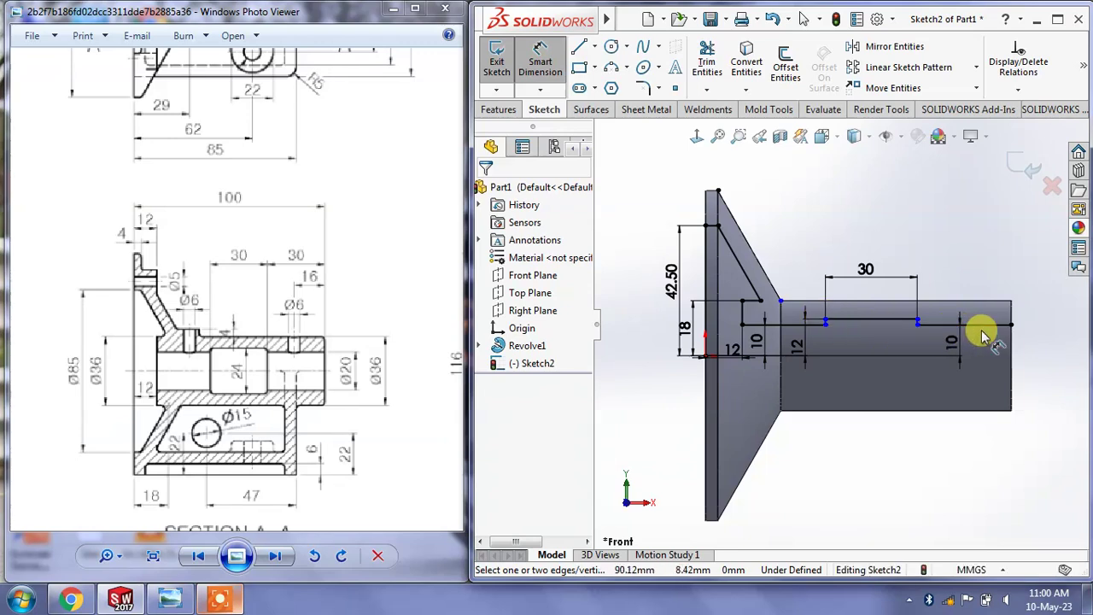
left_click(1011, 331)
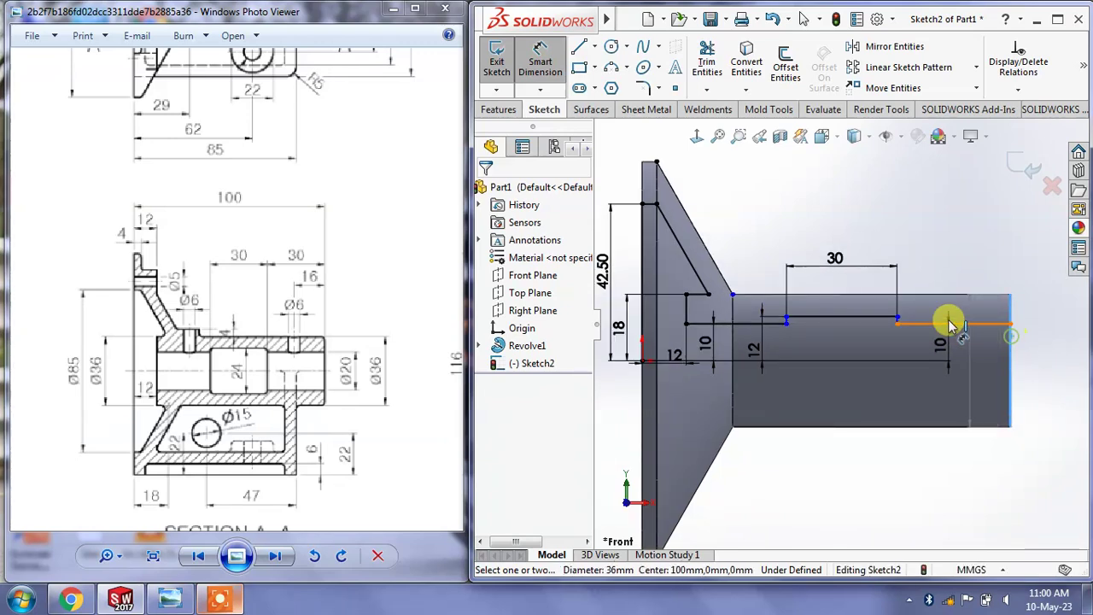
scroll(914, 325, "down", 2)
left_click(848, 322)
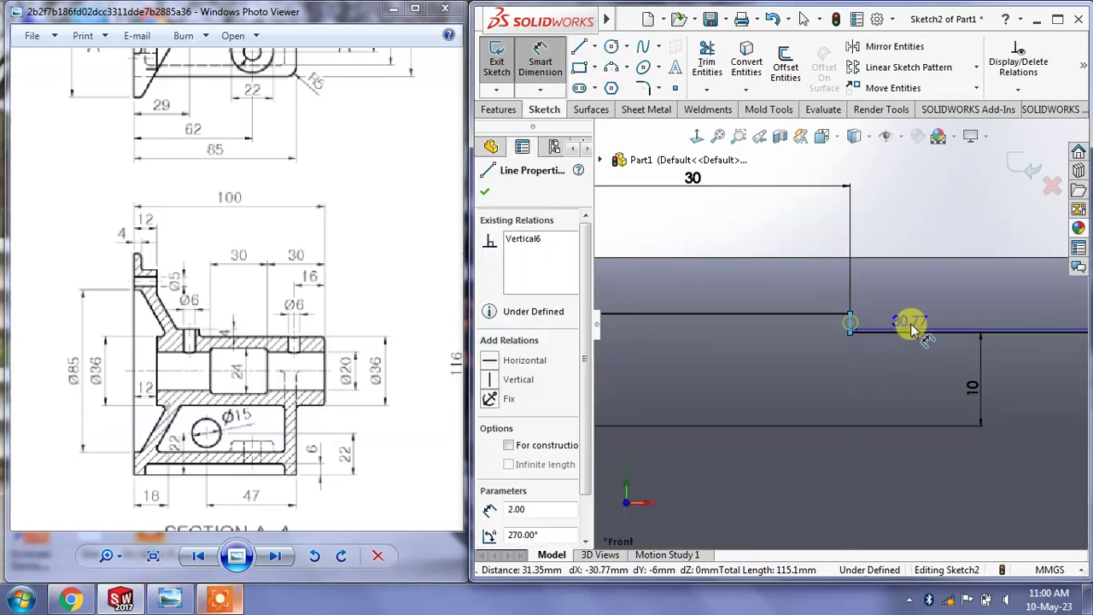
left_click(918, 247)
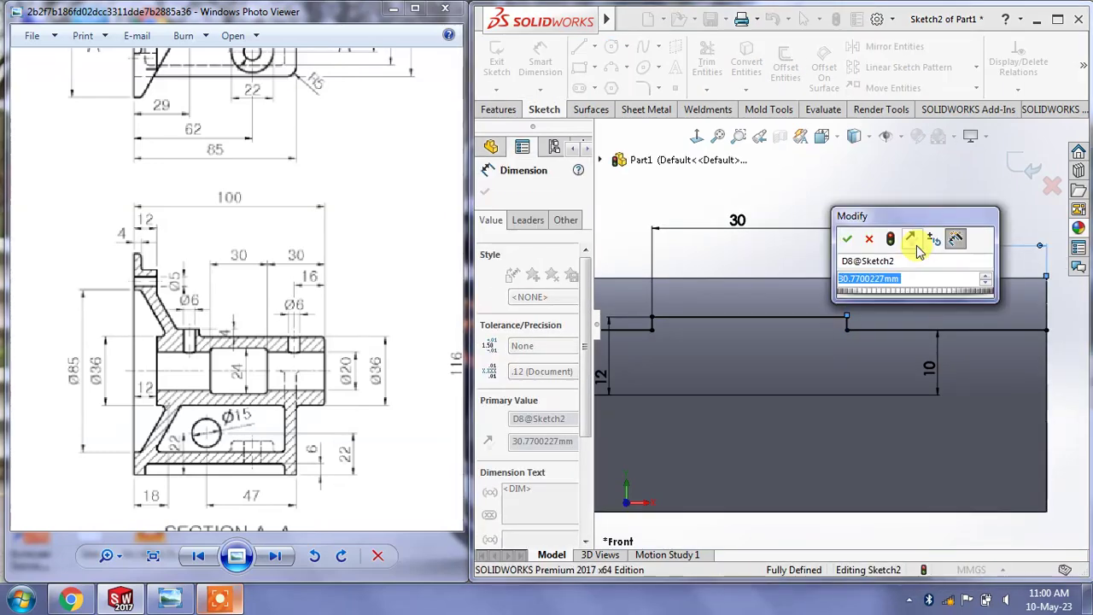
key("Return")
left_click(871, 200)
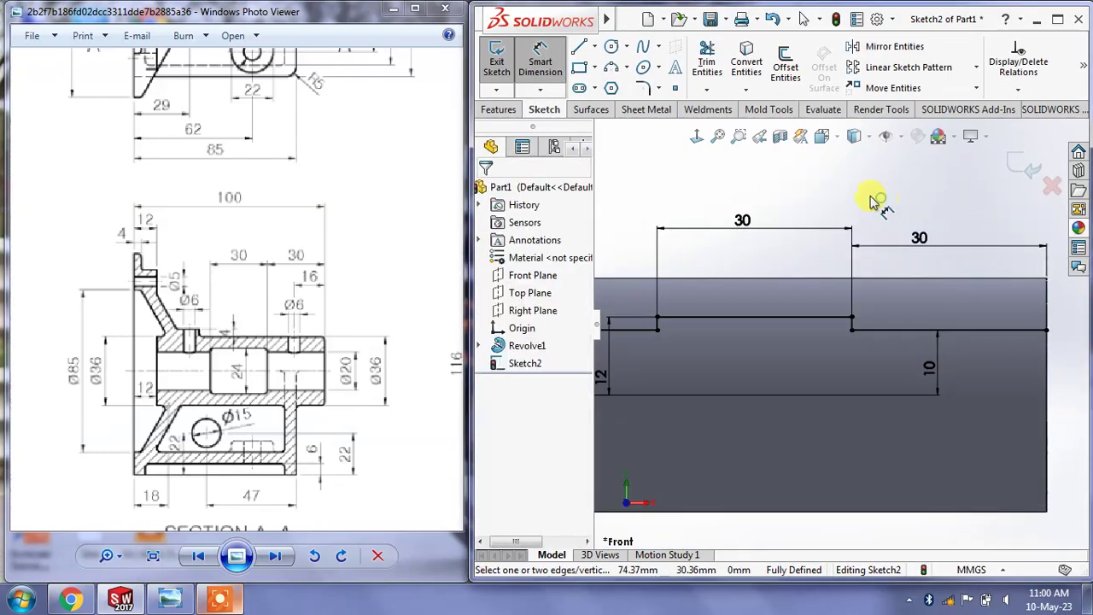
right_click(866, 192)
left_click(907, 241)
scroll(909, 248, "up", 1)
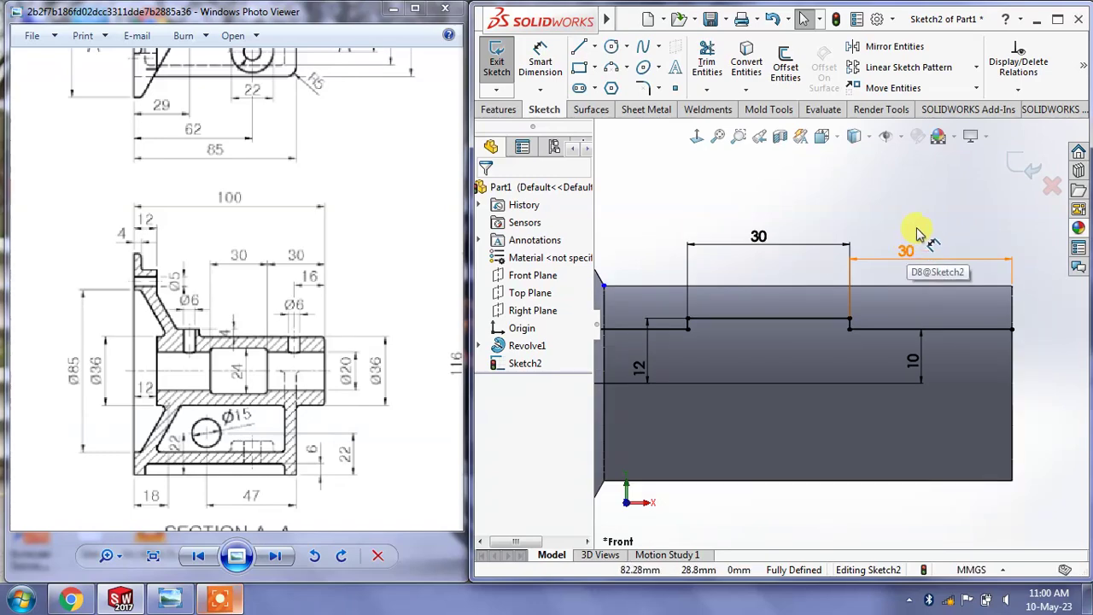
scroll(918, 233, "up", 2)
scroll(910, 228, "up", 2)
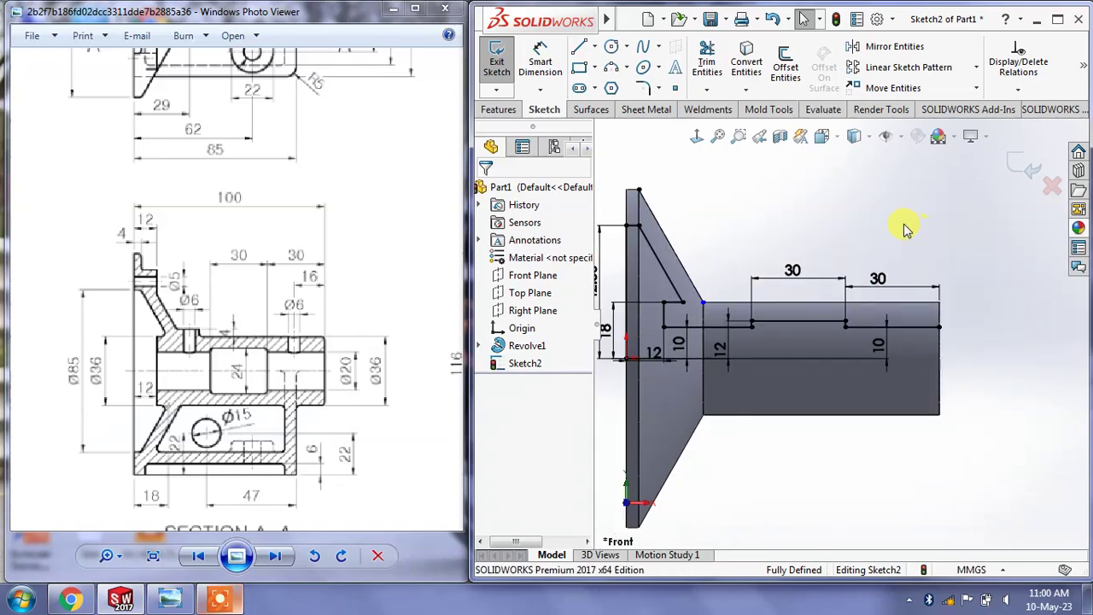
Draw a line along the axis from the origin to the hub's right end, then up to the step line
left_click(581, 48)
left_click(627, 358)
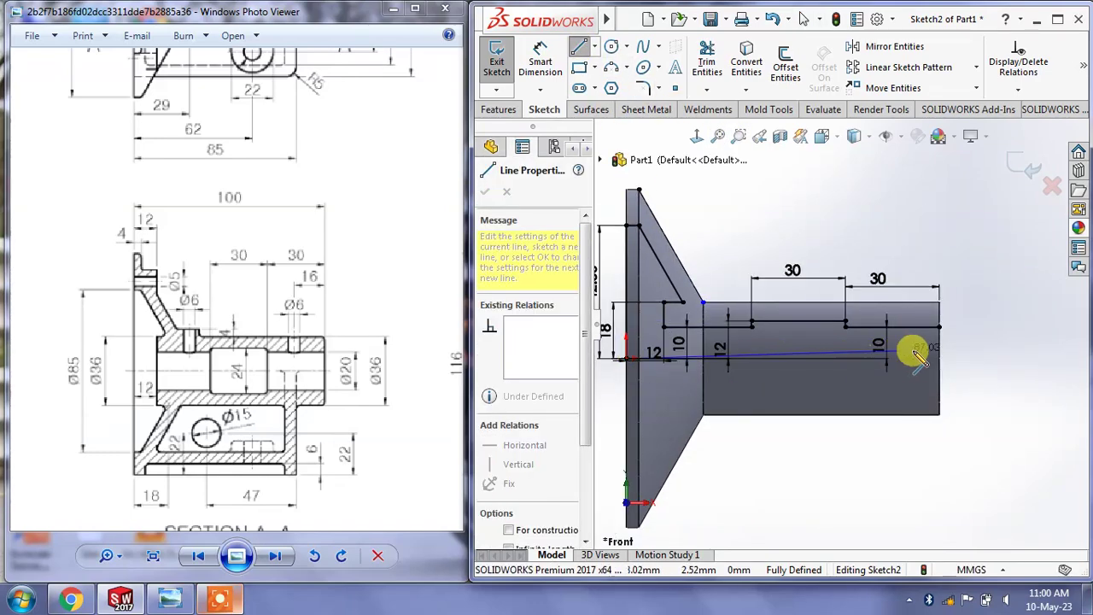
left_click(940, 357)
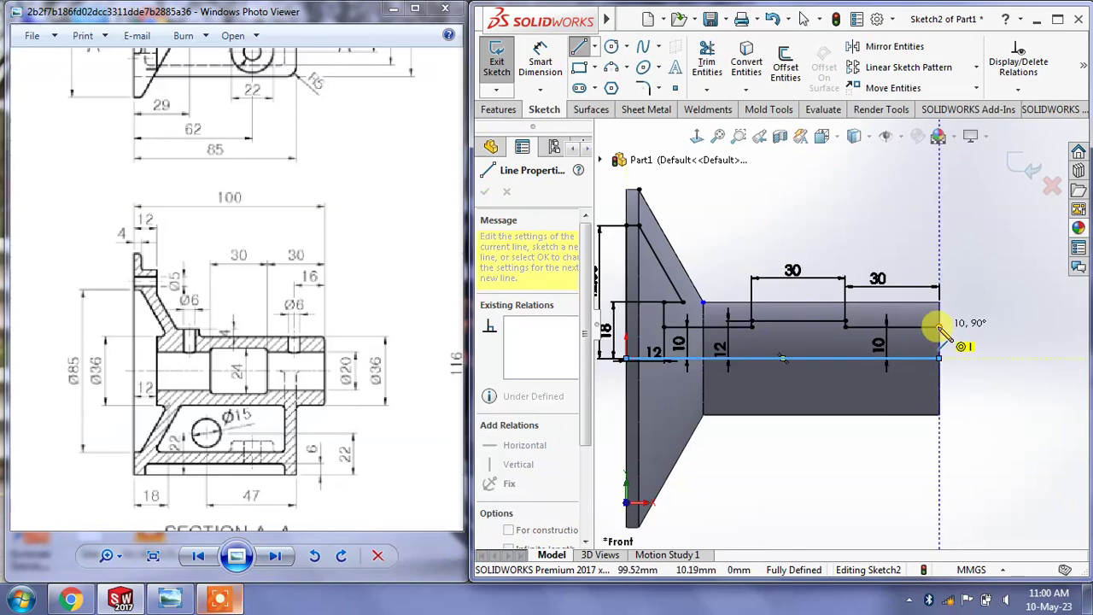
left_click(939, 327)
right_click(940, 326)
left_click(947, 339)
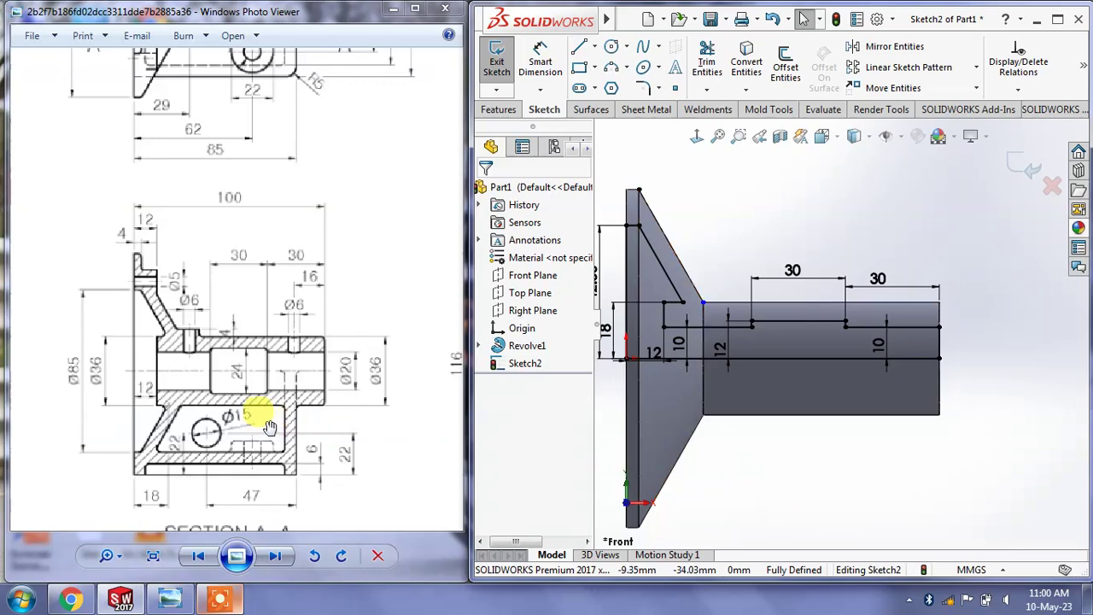
scroll(194, 390, "up", 1)
scroll(159, 366, "up", 1)
scroll(146, 317, "up", 1)
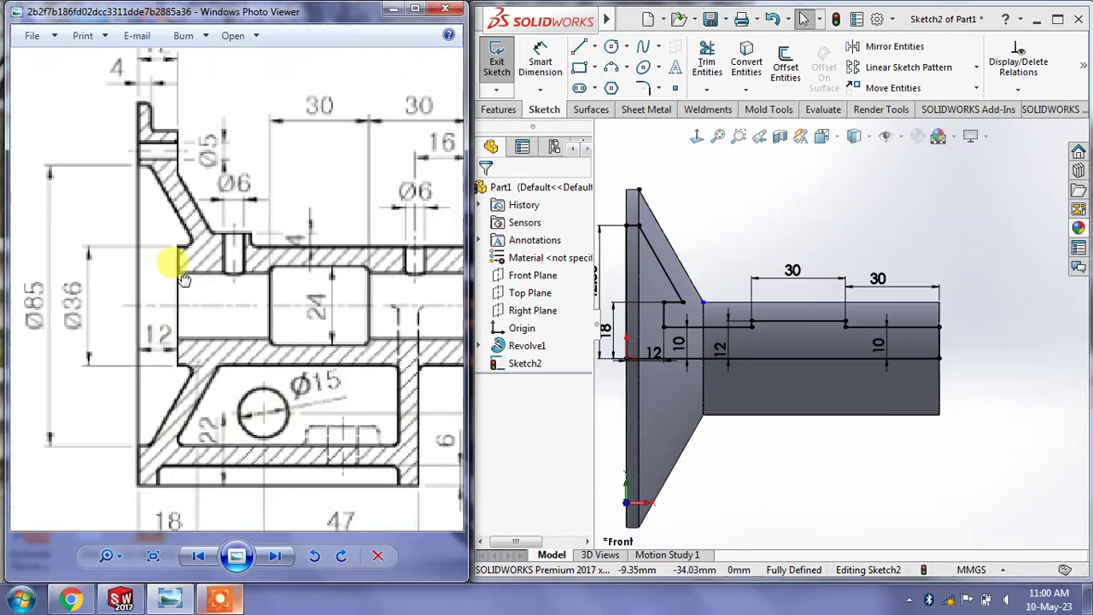
mouse_move(185, 281)
left_mouse_down()
mouse_move(214, 214)
mouse_move(219, 232)
left_mouse_up()
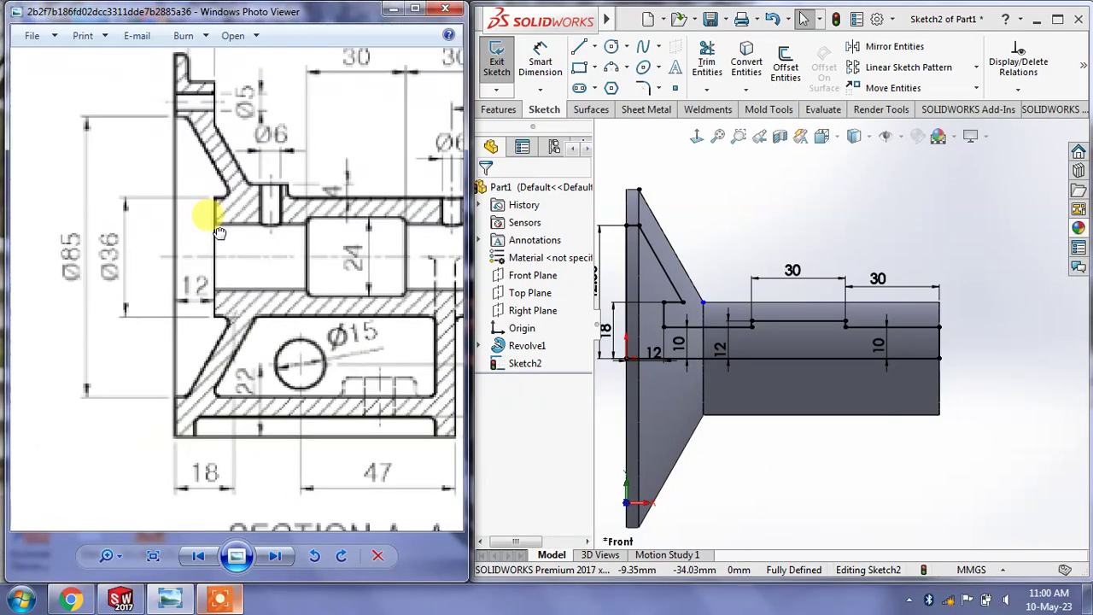
Delete the Parallel relation from the slanted flange line
left_click(703, 208)
scroll(817, 329, "up", 2)
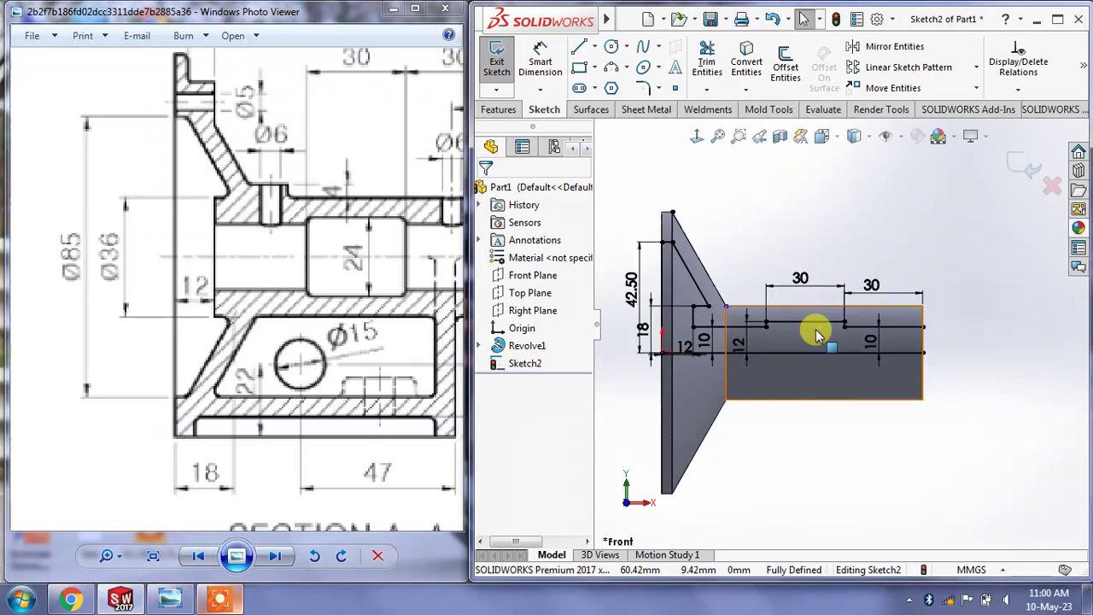
scroll(675, 340, "down", 1)
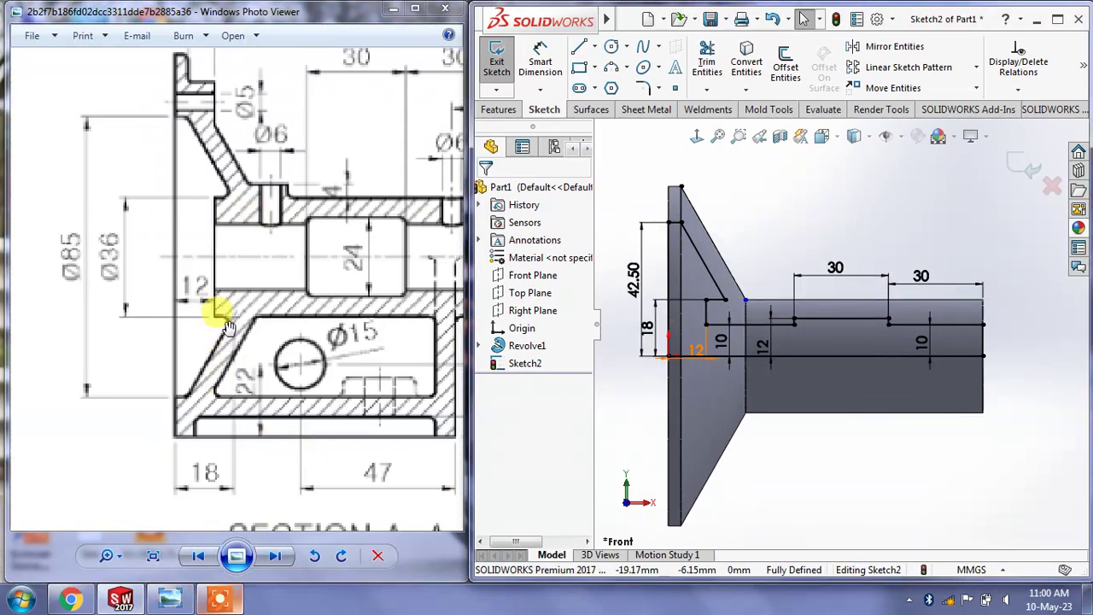
scroll(724, 306, "down", 1)
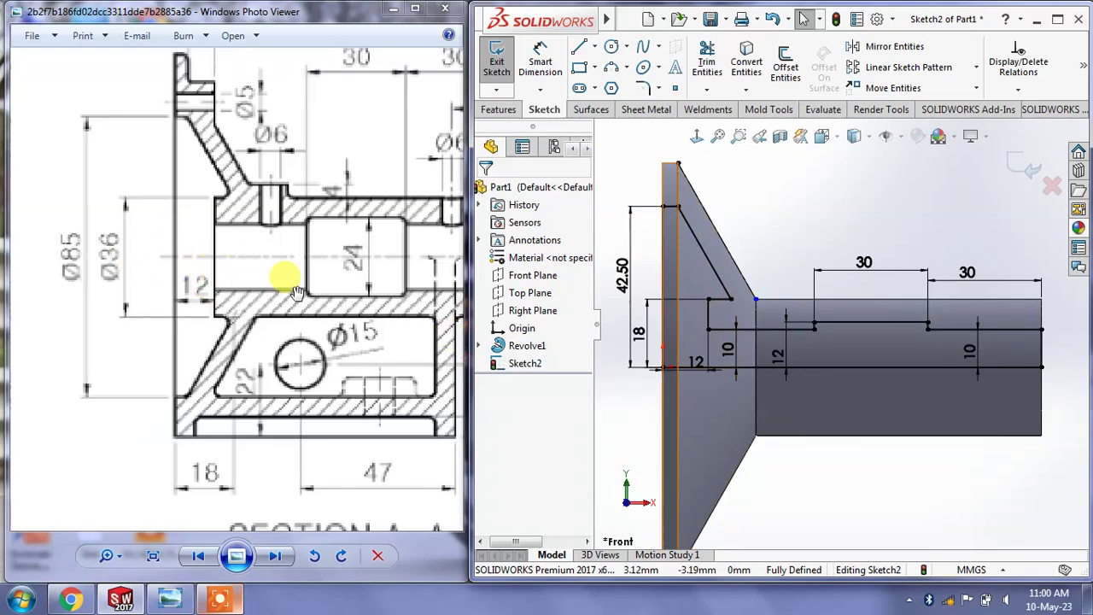
left_click(712, 266)
right_click(721, 270)
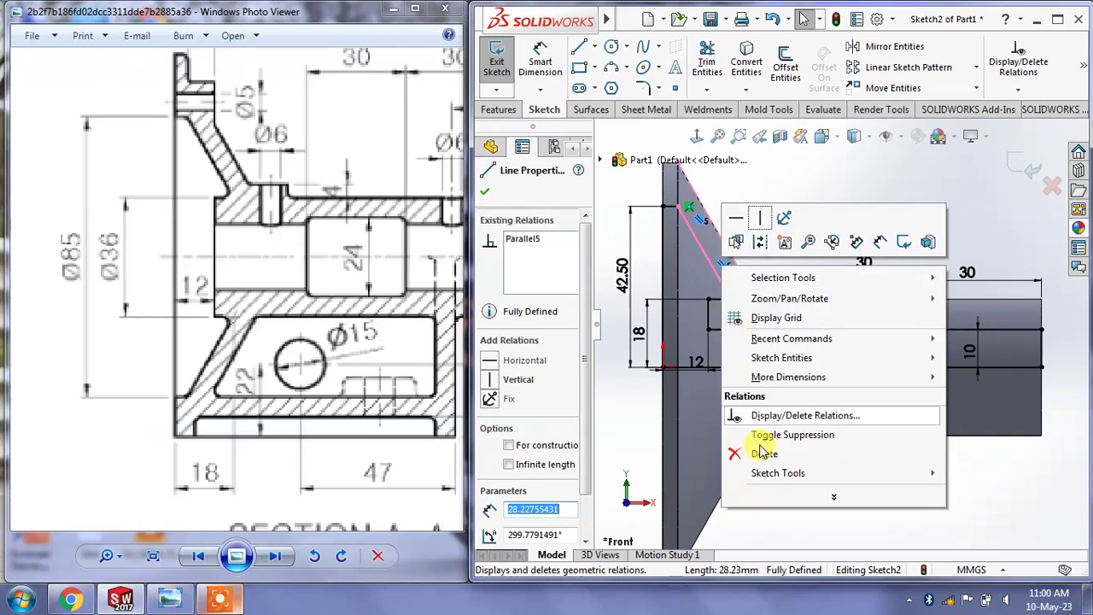
left_click(760, 448)
left_click(778, 253)
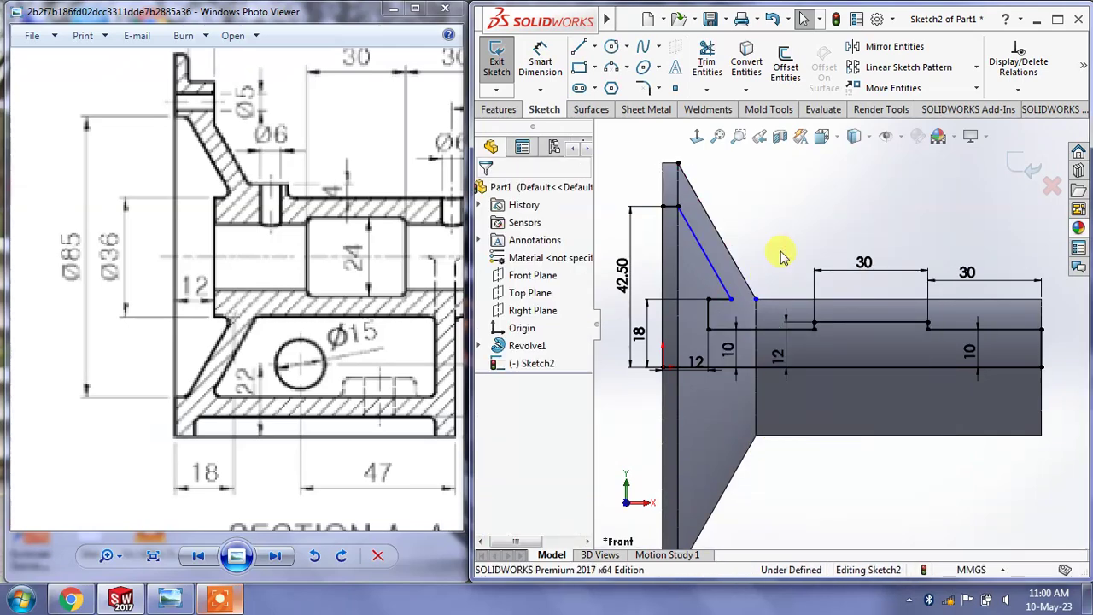
Dimension the slanted line's lower end 18 mm from the flange's left face
left_click(546, 64)
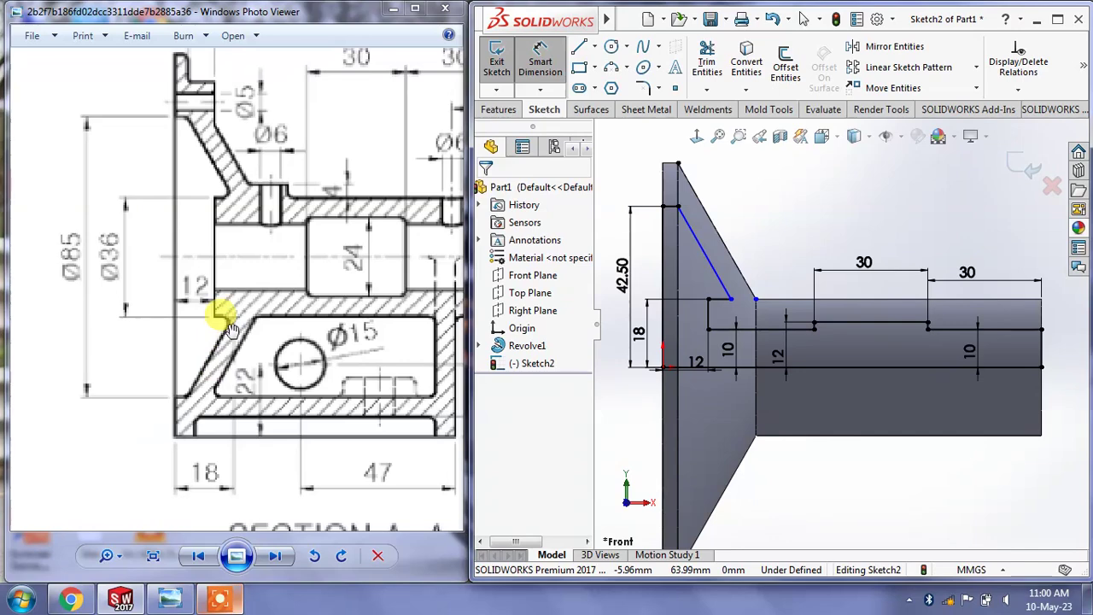
left_click(730, 300)
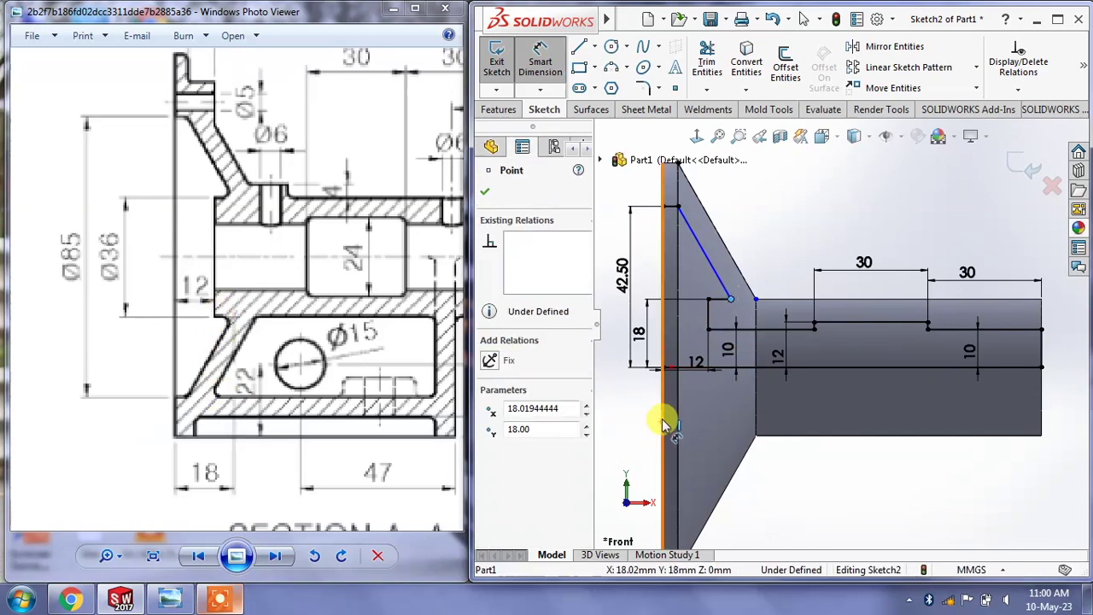
left_click(666, 424)
left_click(696, 419)
type("1")
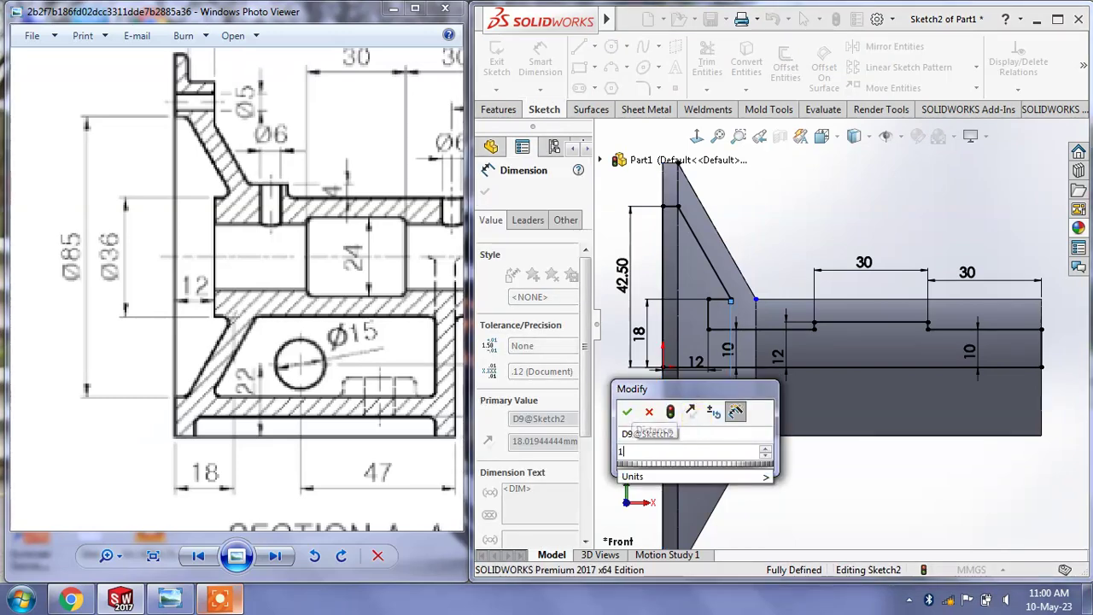
type("8")
key("Return")
key("Escape")
right_click(762, 233)
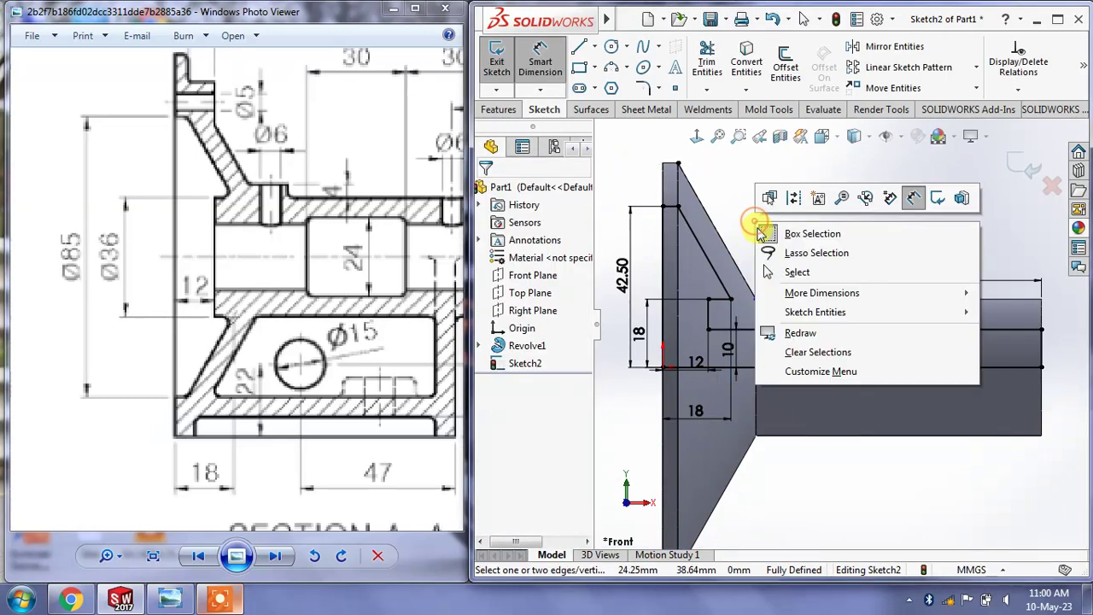
left_click(768, 271)
scroll(763, 305, "down", 1)
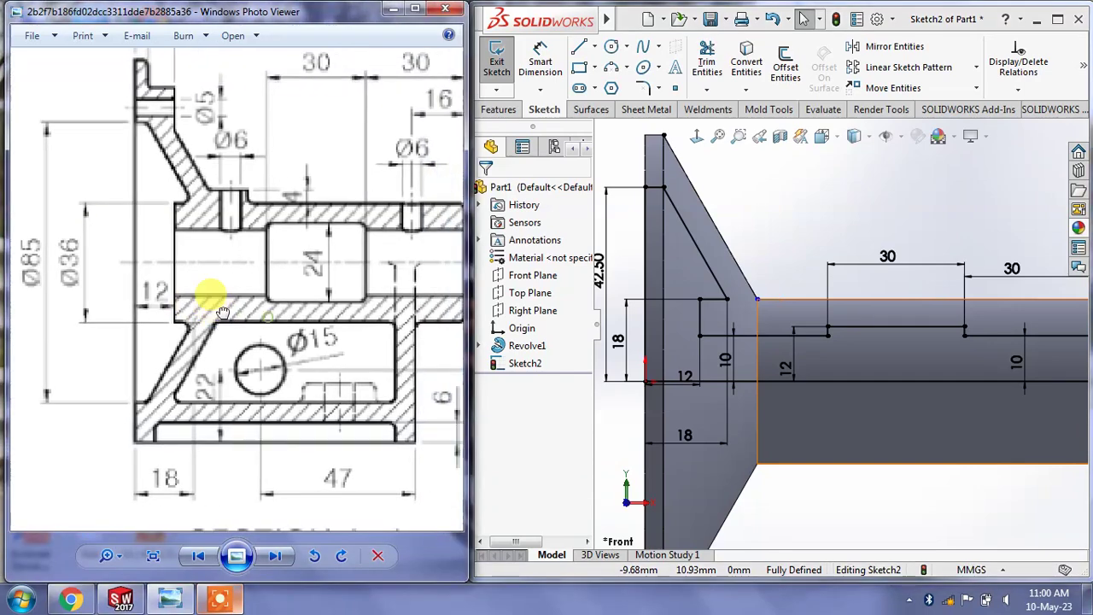
scroll(215, 293, "down", 2)
scroll(237, 434, "down", 2)
scroll(256, 341, "down", 2)
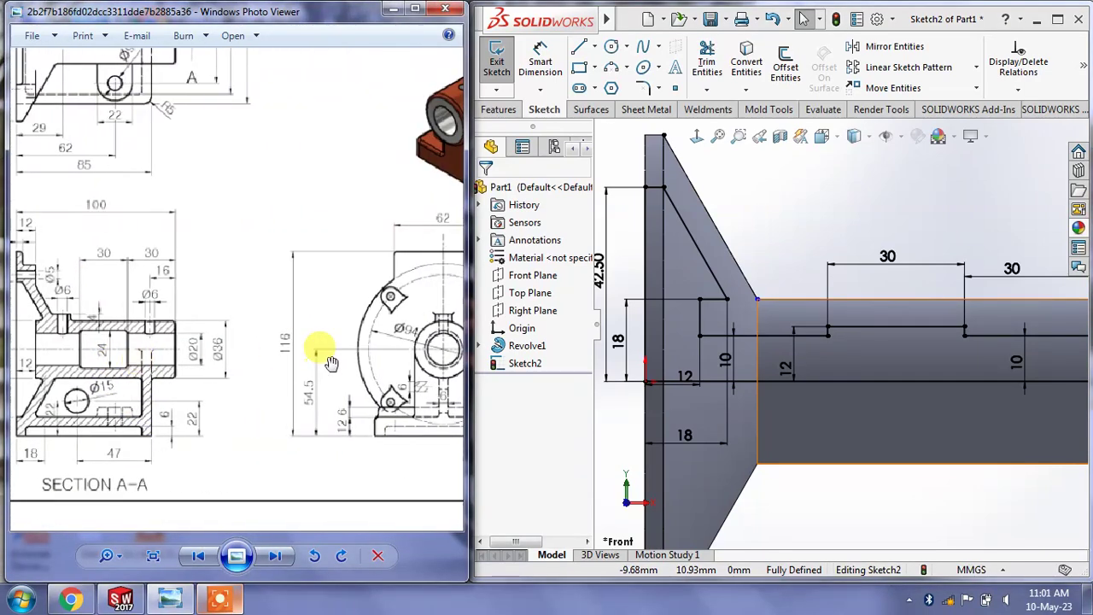
mouse_move(445, 373)
left_mouse_down()
mouse_move(228, 369)
mouse_move(159, 444)
left_mouse_up()
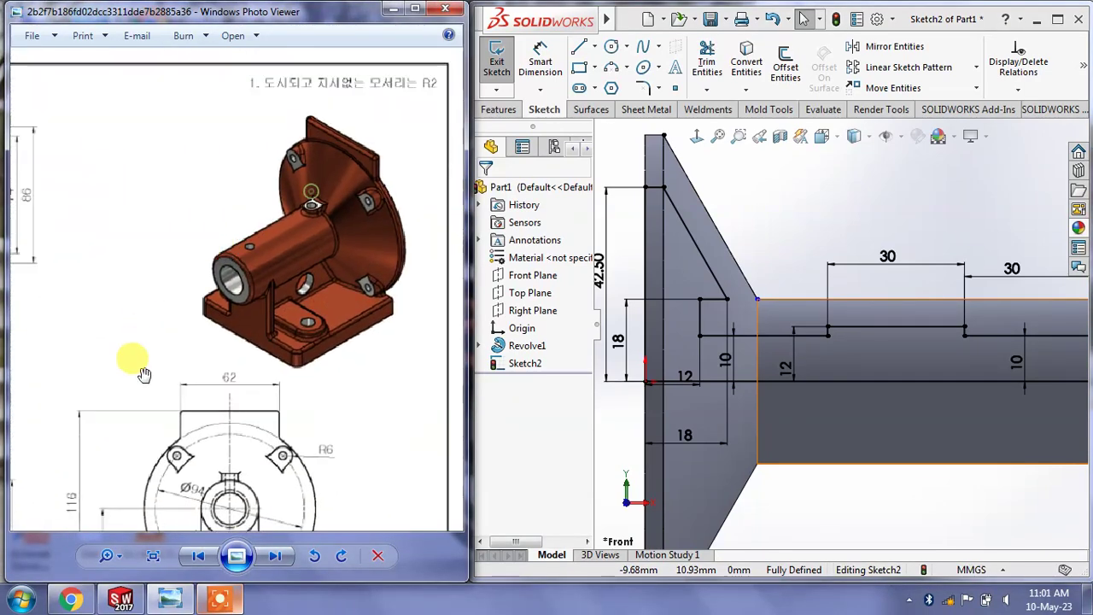
left_click_drag(250, 166, 419, 166)
mouse_move(191, 215)
left_mouse_down()
mouse_move(215, 287)
mouse_move(215, 183)
left_mouse_up()
scroll(273, 312, "up", 1)
scroll(220, 313, "up", 1)
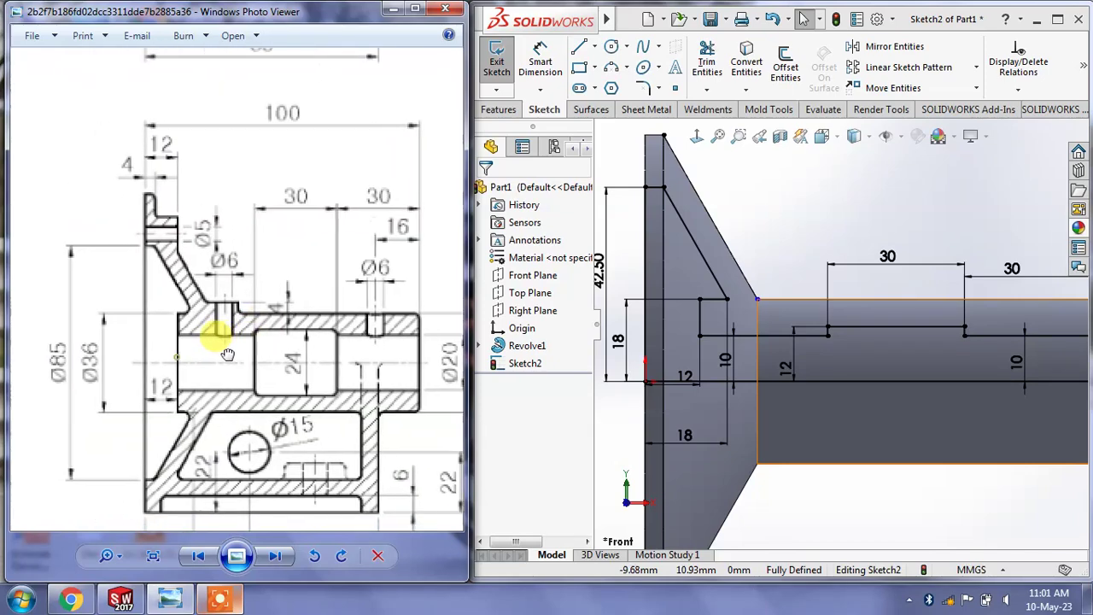
scroll(248, 340, "up", 1)
left_click_drag(249, 341, 253, 331)
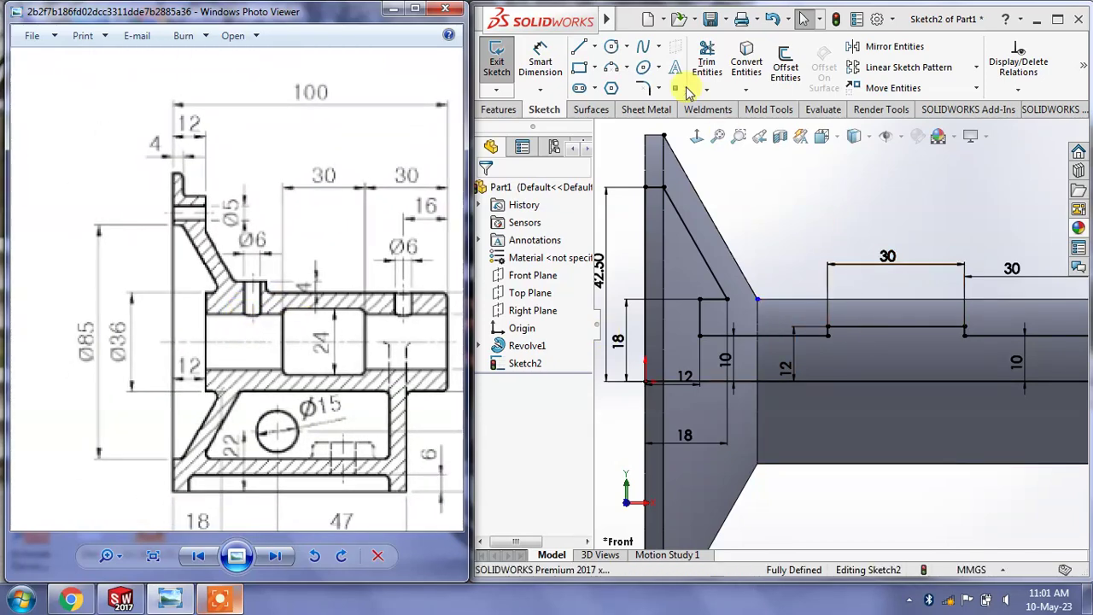
Round the inner profile corner with a 2 mm sketch fillet
left_click(746, 53)
left_click(643, 88)
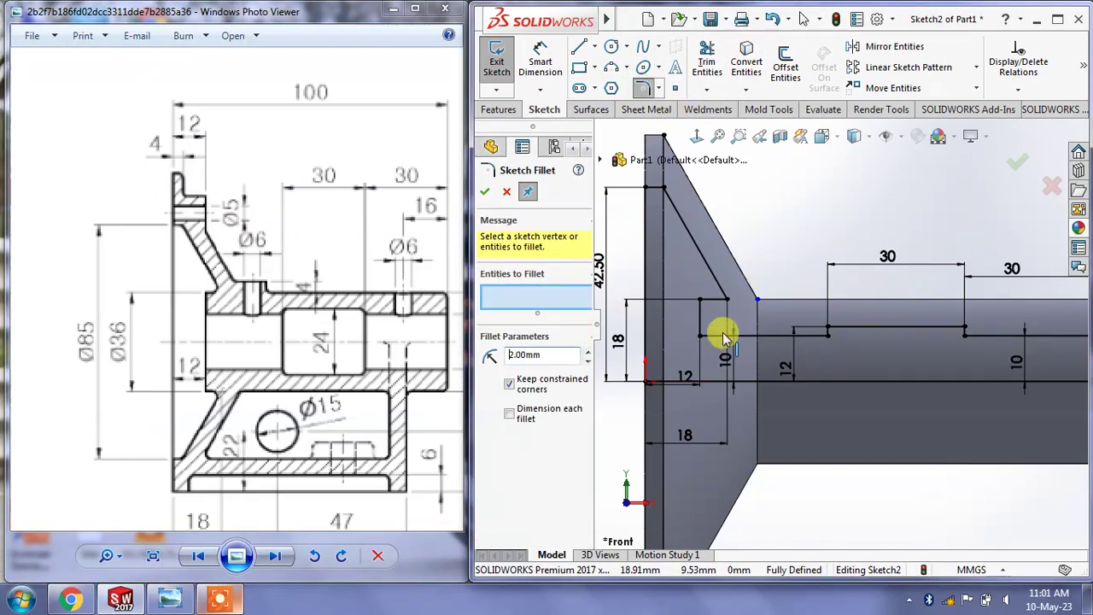
left_click(725, 301)
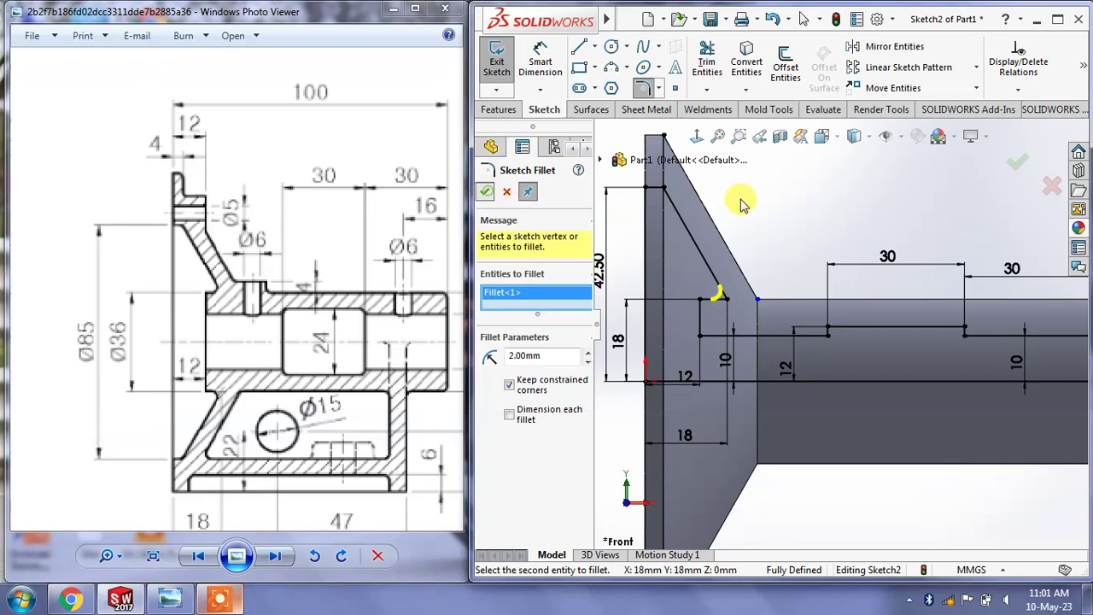
key("Return")
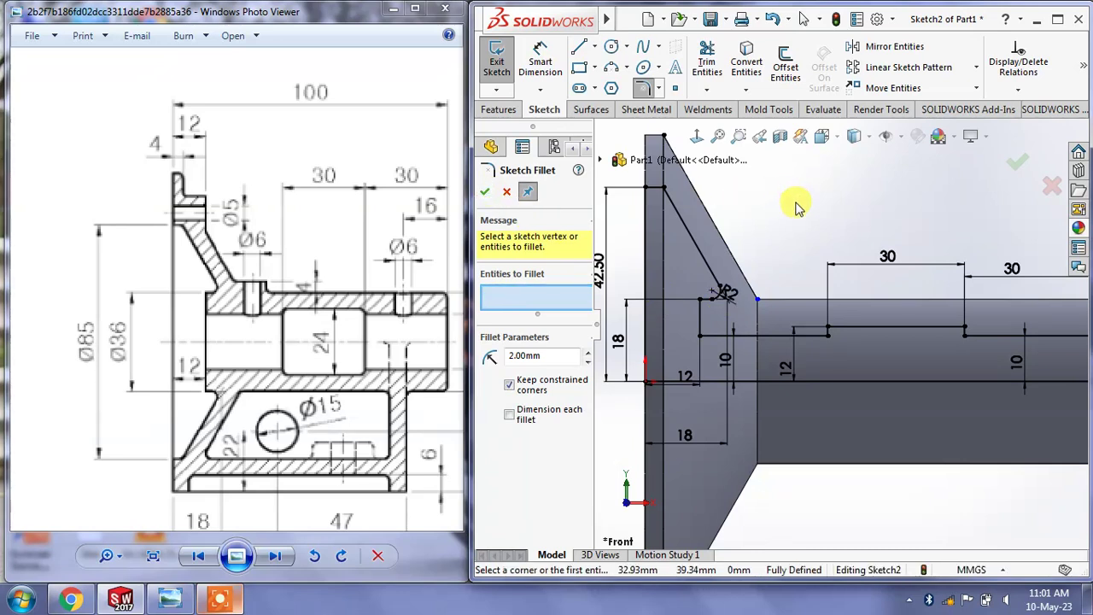
key("f")
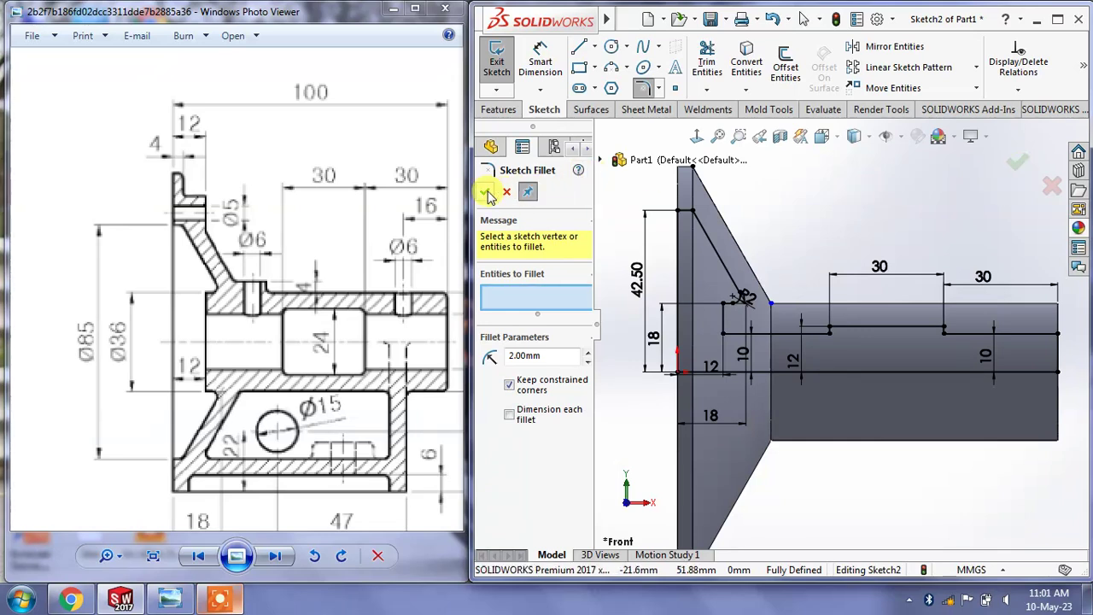
left_click(486, 192)
Draw a centreline from the origin to the shaft's right edge, then exit the sketch
left_click(595, 48)
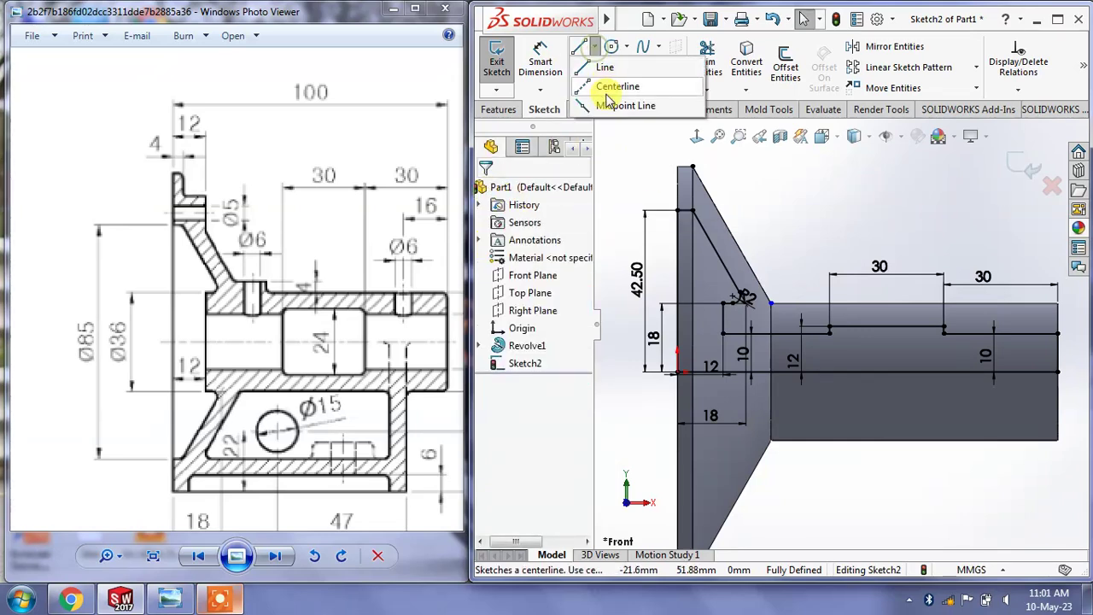
left_click(573, 85)
left_click(676, 369)
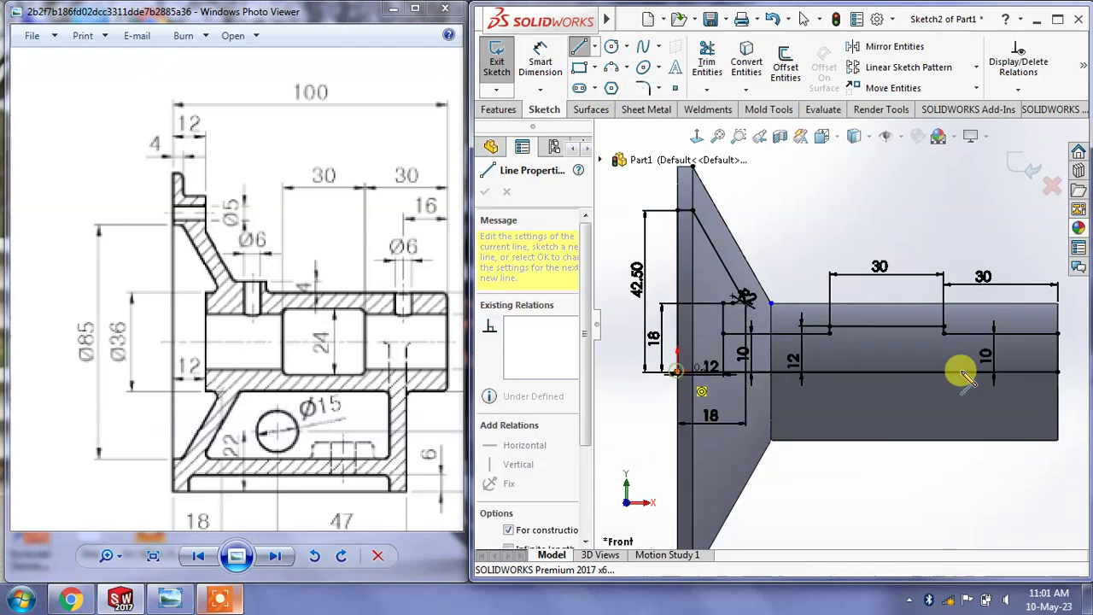
left_click(1075, 372)
right_click(1064, 367)
left_click(1072, 383)
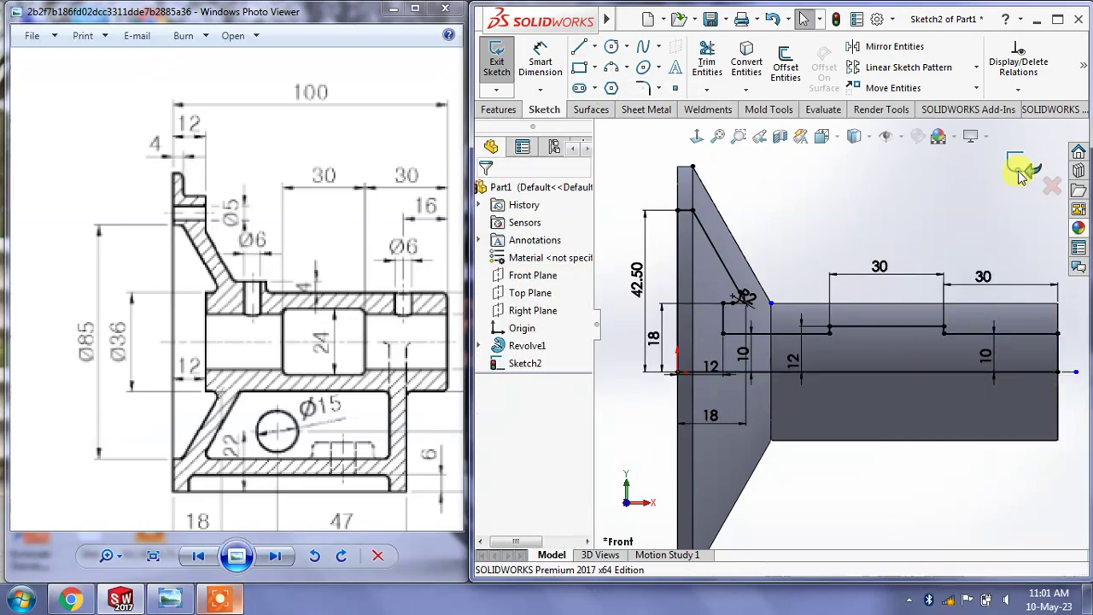
left_click(1017, 167)
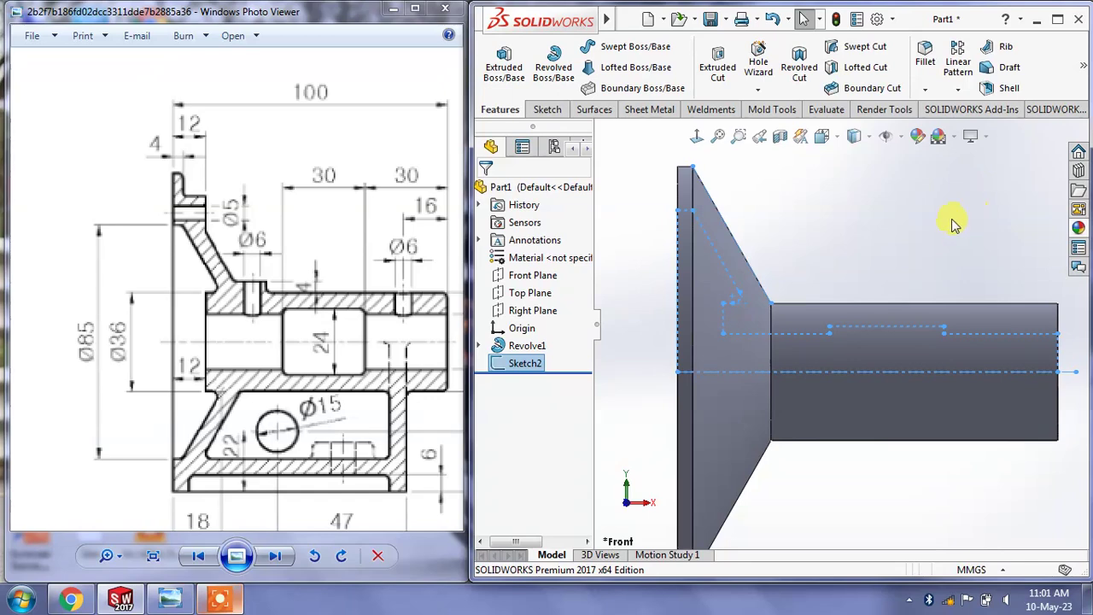
Revolve-cut Sketch2 a full 360° about the centreline to hollow out the stepped bore
middle_click_drag(927, 227, 925, 272)
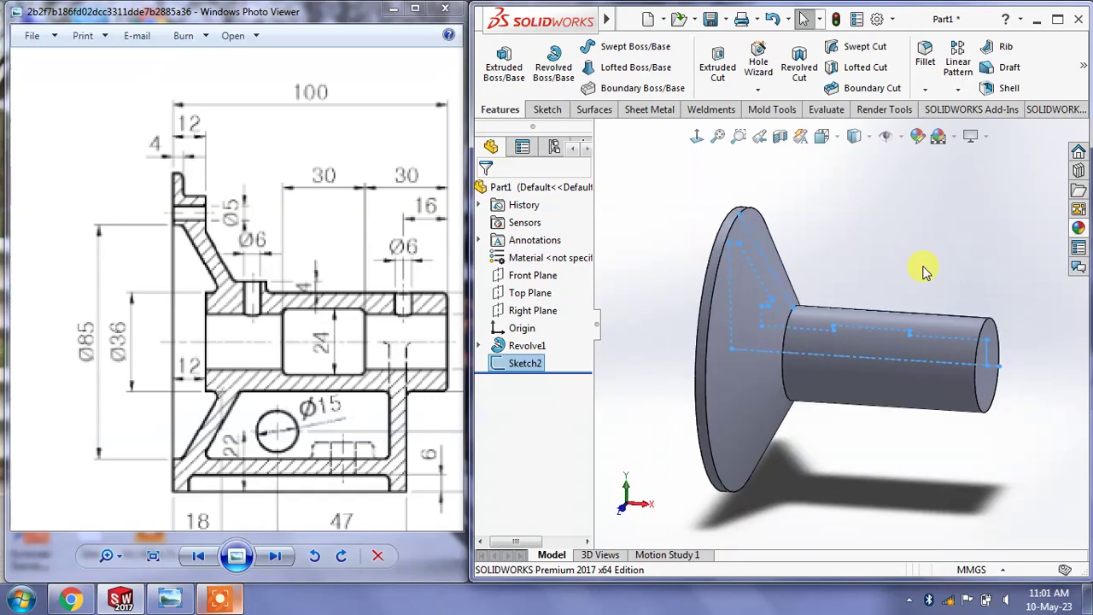
left_click(798, 67)
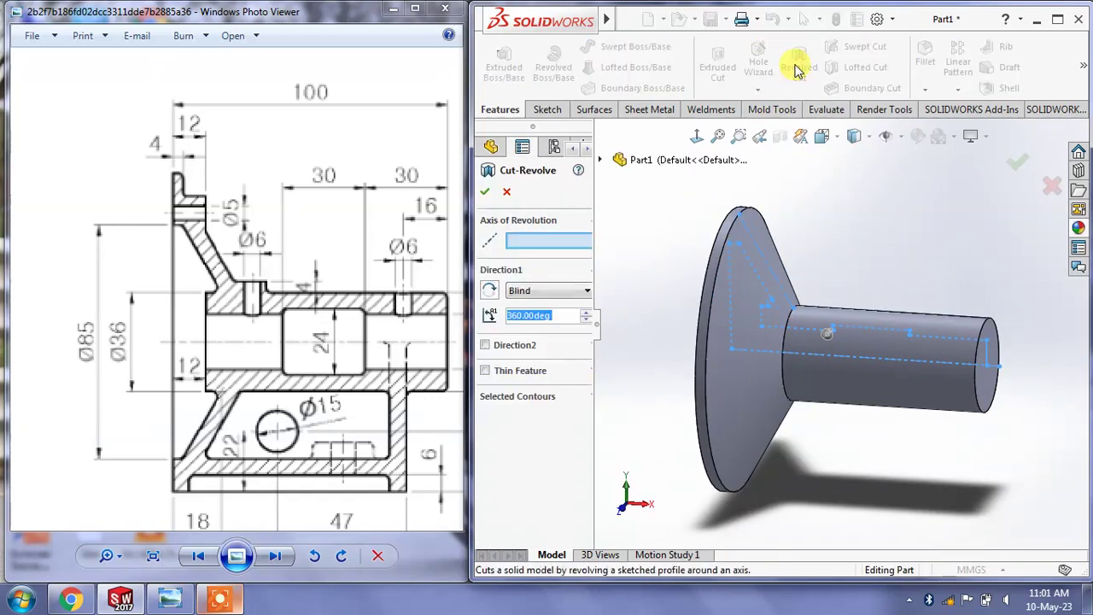
left_click(860, 358)
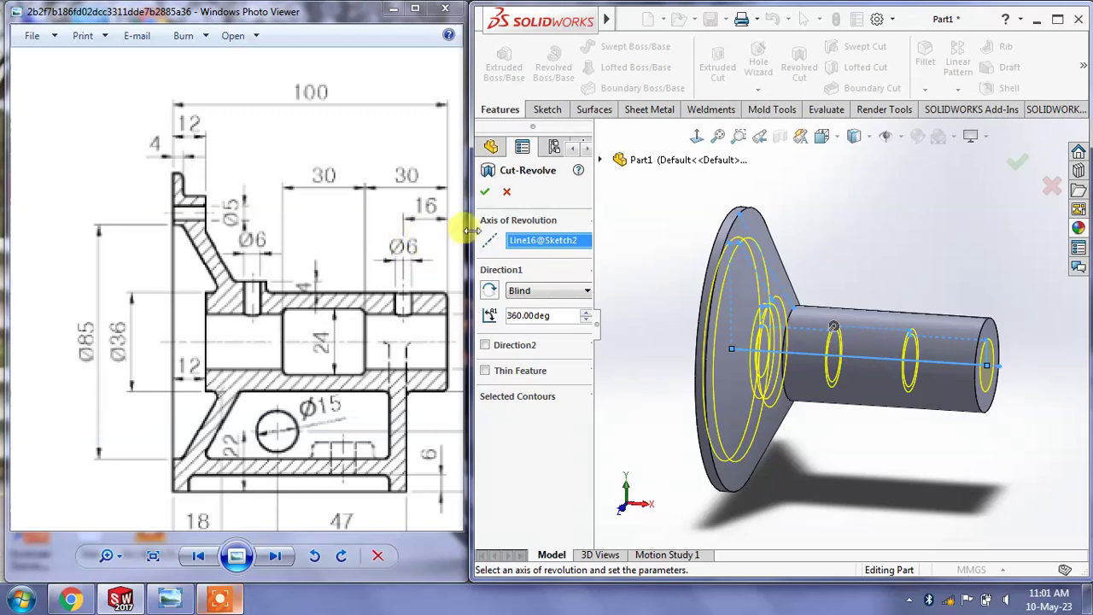
left_click(484, 193)
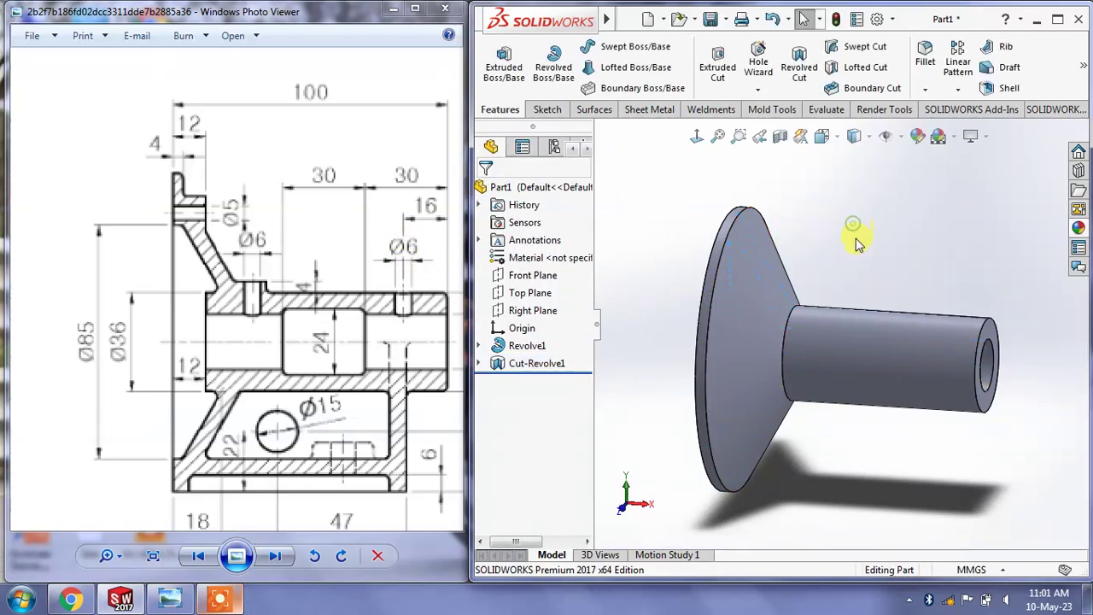
mouse_move(854, 232)
middle_mouse_down()
mouse_move(930, 244)
mouse_move(816, 233)
mouse_move(909, 224)
middle_mouse_up()
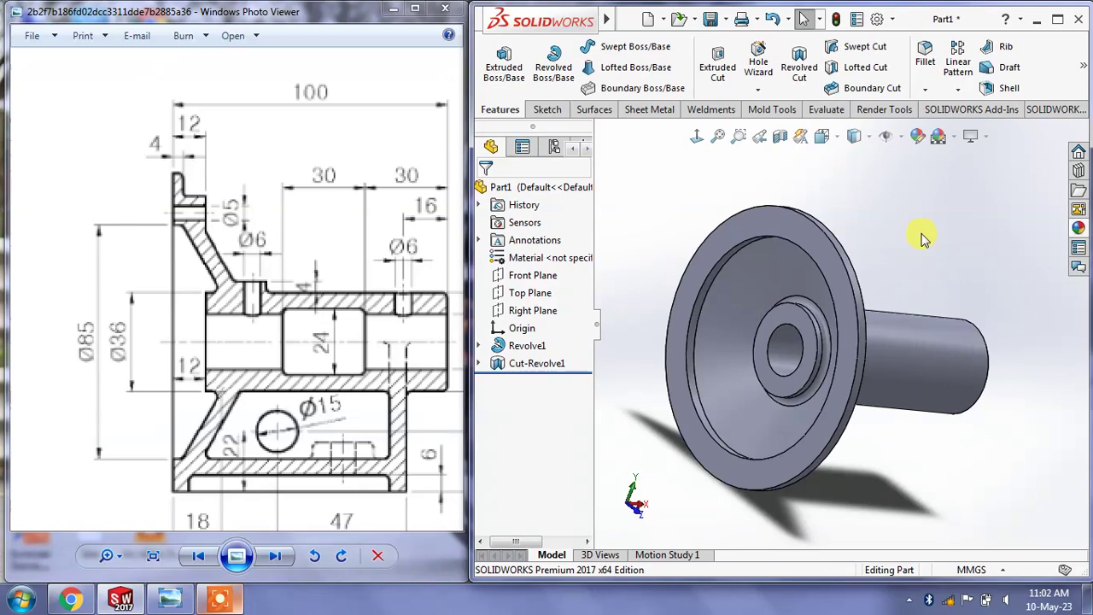
Review SECTION A-A, front and top views (Ø108) on the drawing and orbit the hollow hub
scroll(293, 313, "down", 2)
left_click(293, 299)
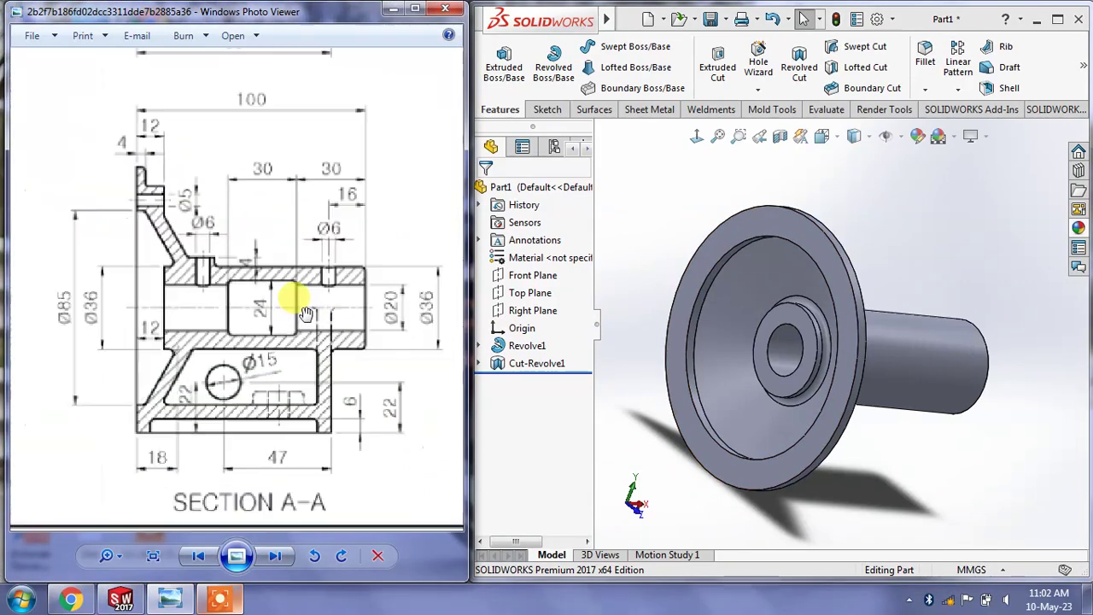
middle_click_drag(1005, 281, 854, 282)
left_click(285, 302)
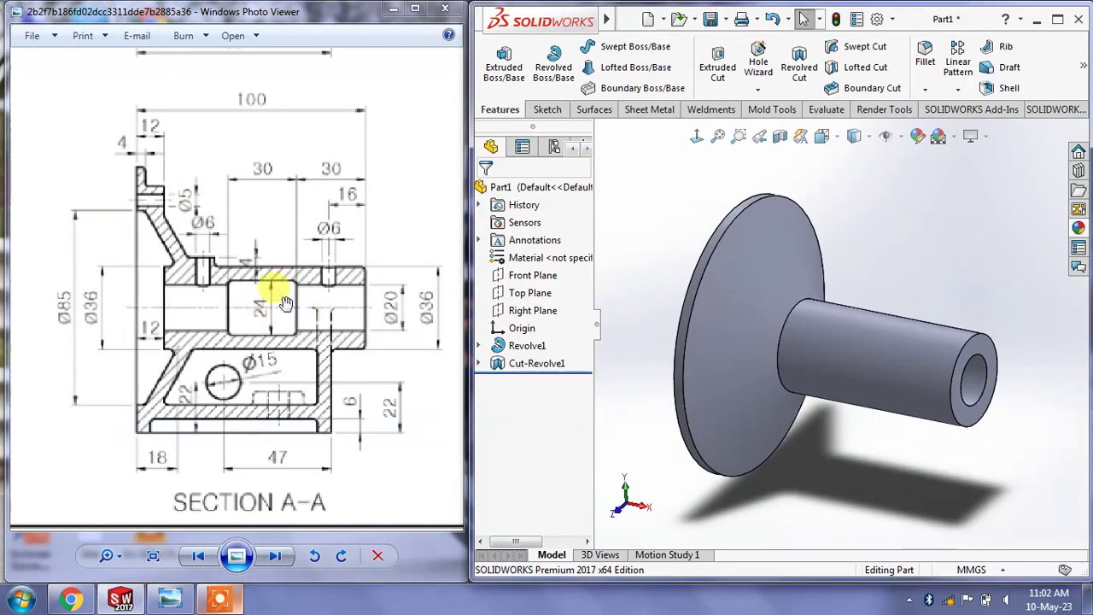
left_click_drag(285, 302, 362, 262)
left_click(259, 346)
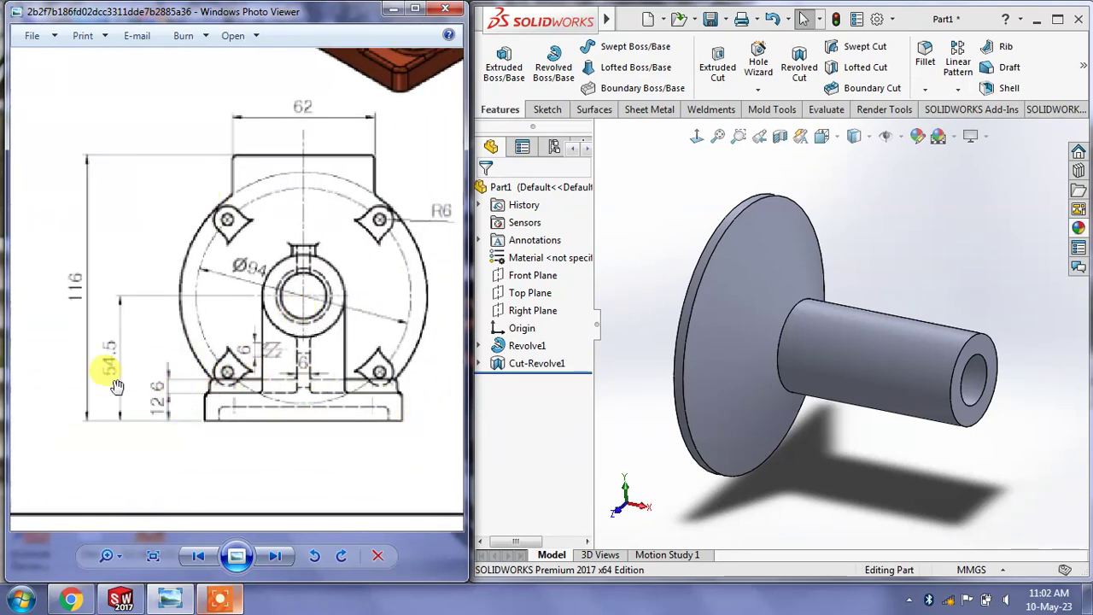
mouse_move(117, 386)
left_mouse_down()
mouse_move(398, 325)
mouse_move(267, 296)
left_mouse_up()
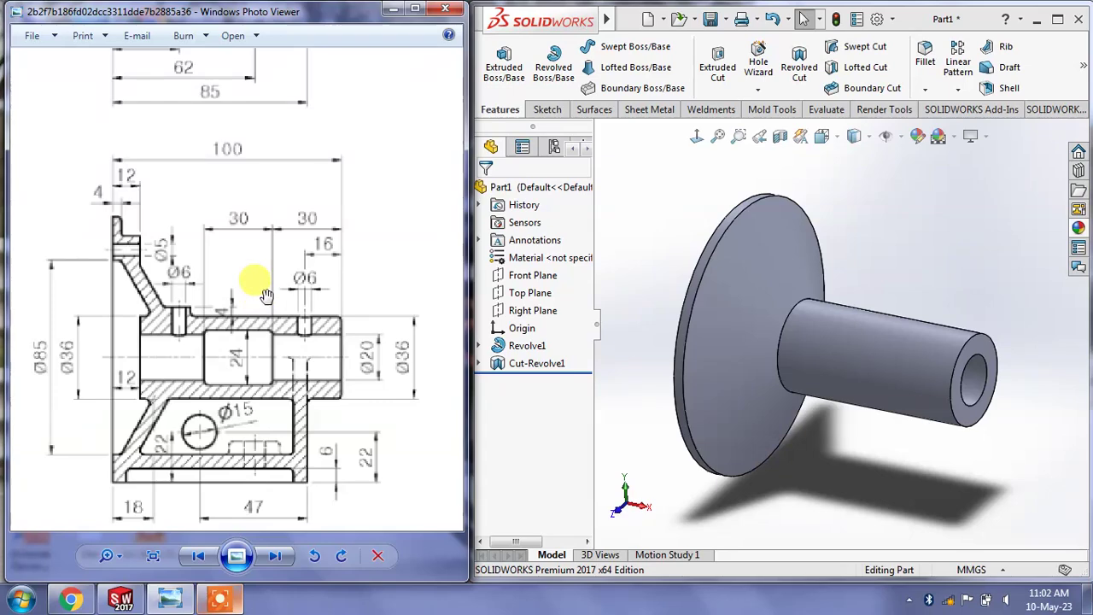
scroll(225, 177, "down", 1)
left_click_drag(224, 177, 281, 271)
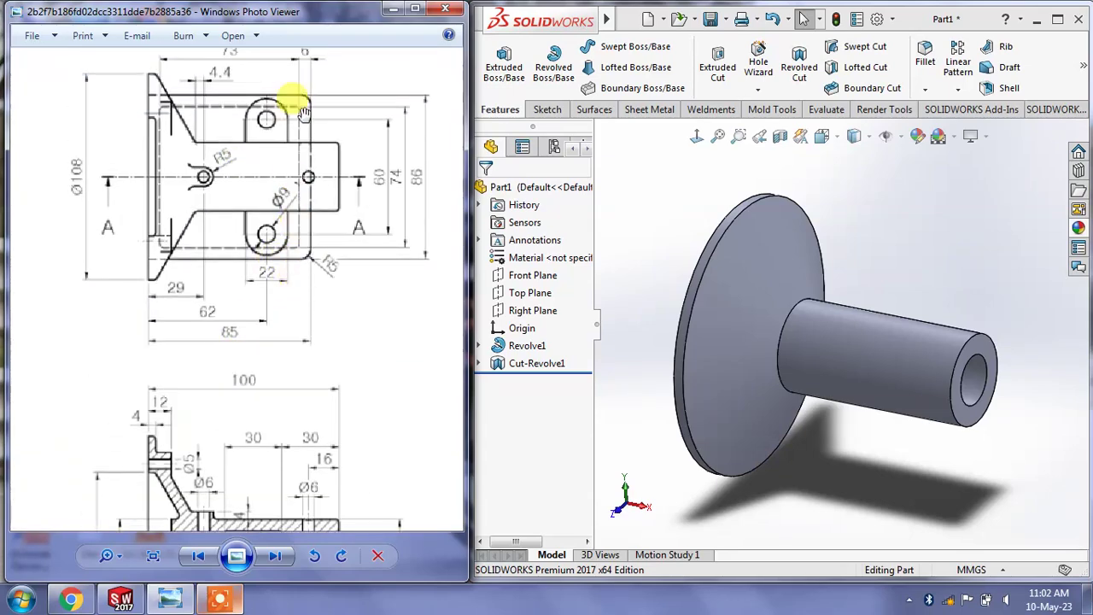
left_click_drag(303, 114, 305, 162)
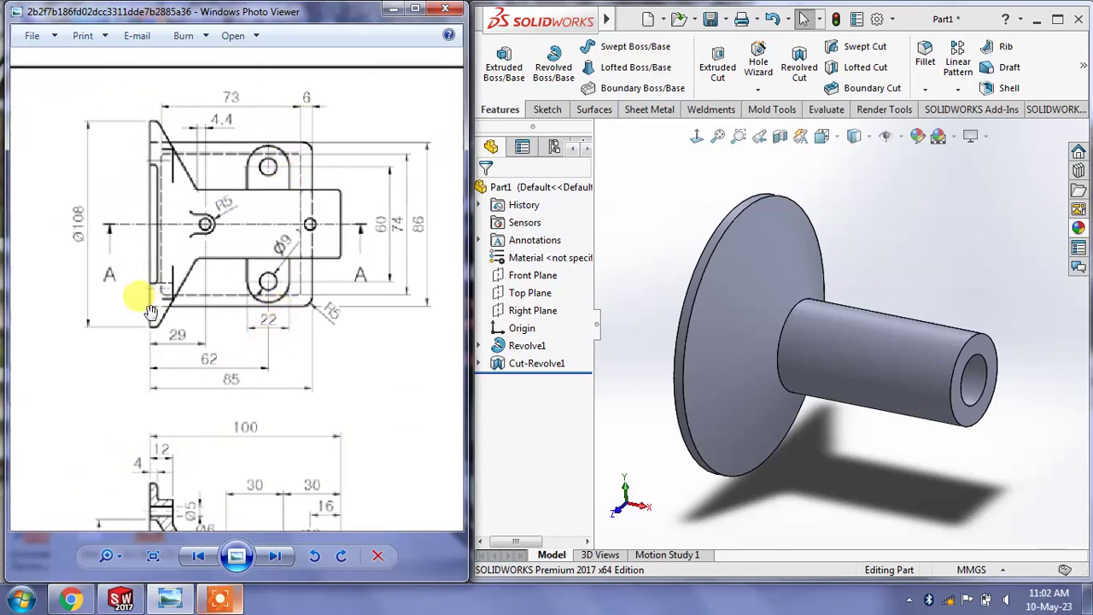
middle_click_drag(895, 274, 934, 244)
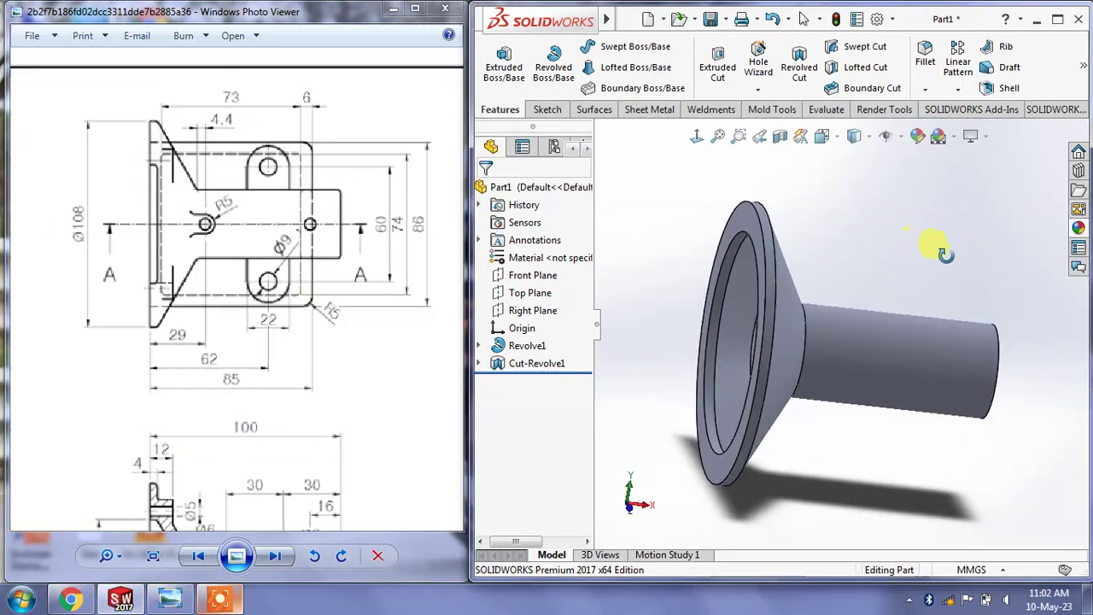
Start a new reference plane from Reference Geometry > Plane
left_click(1083, 66)
left_click(902, 126)
left_click(904, 169)
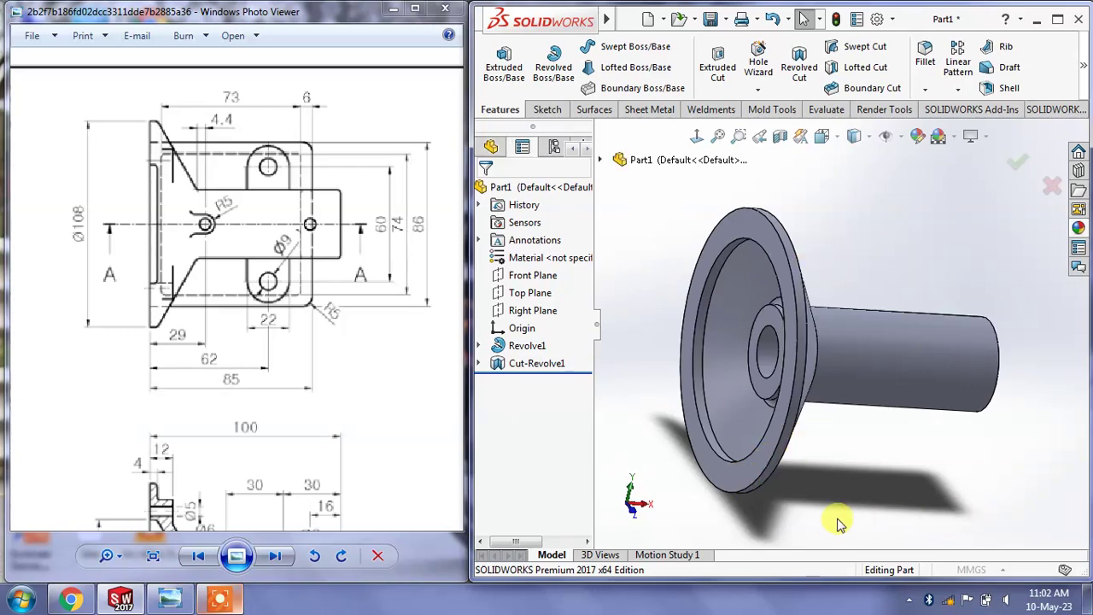
Create Plane1 offset 85 mm from the flange face, flipped toward the shaft end
left_click(715, 476)
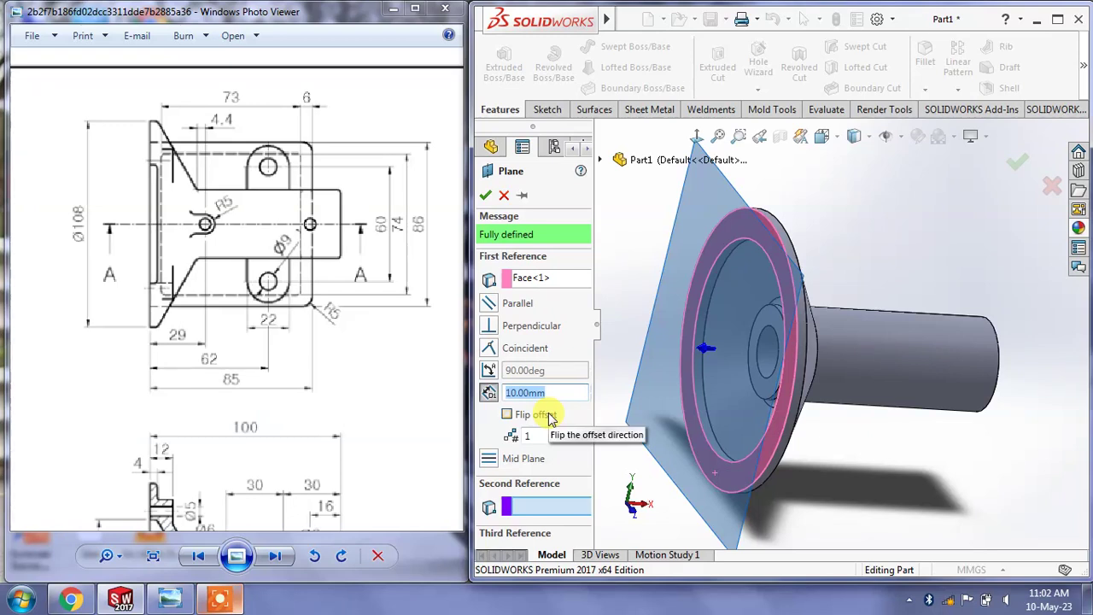
type("85")
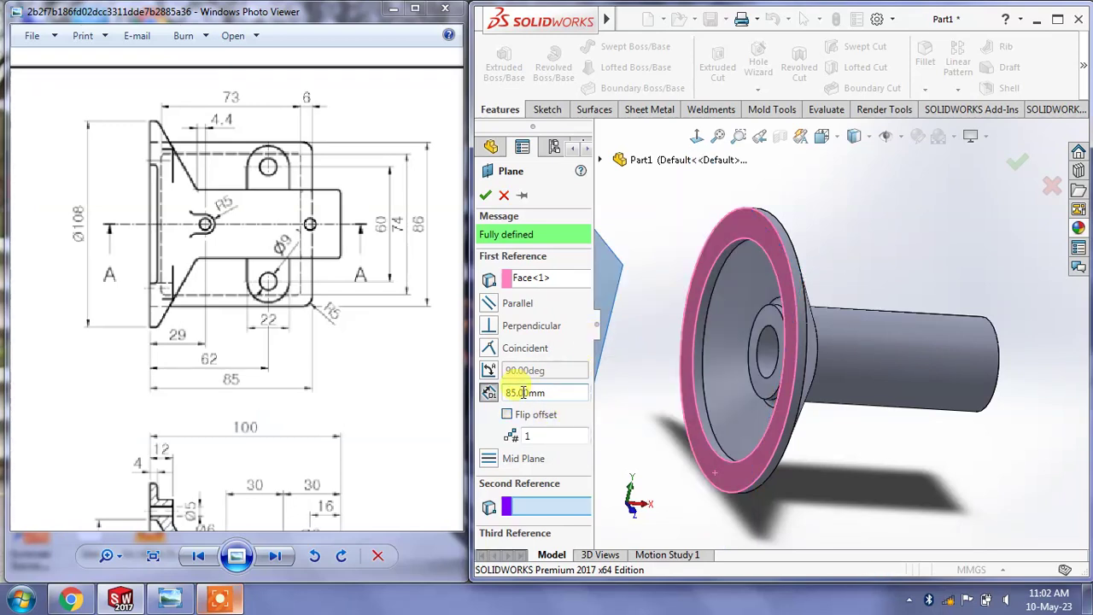
left_click(507, 416)
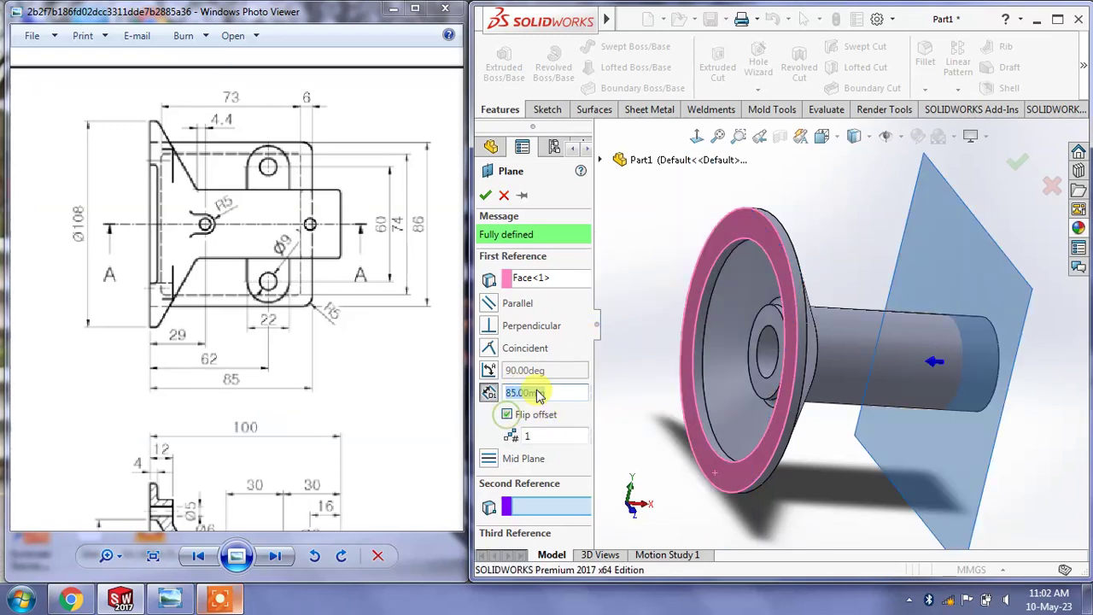
left_click(485, 195)
Start a new sketch on Plane1
middle_click_drag(800, 220, 939, 282)
left_click(947, 286)
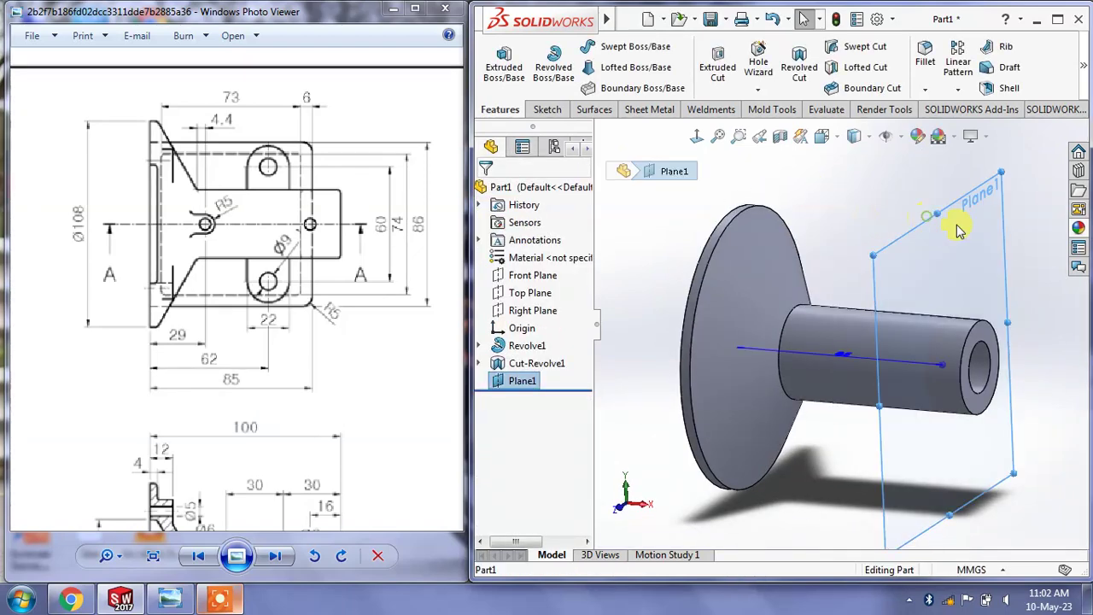
left_click(999, 169)
Look normal to Plane1 and draw a corner rectangle below the disc
left_click(699, 137)
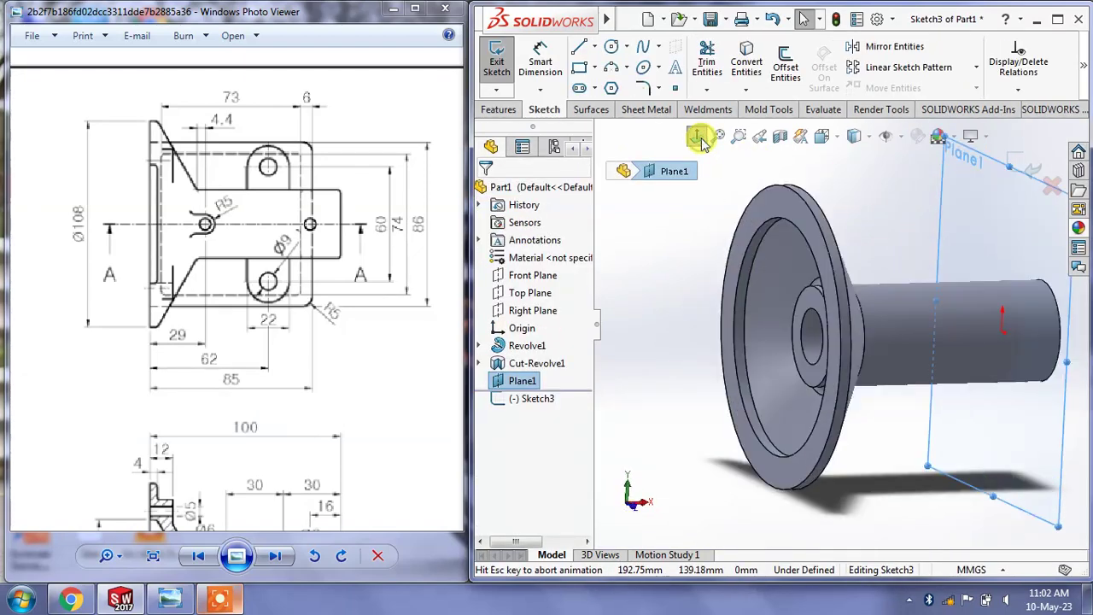
left_click(699, 139)
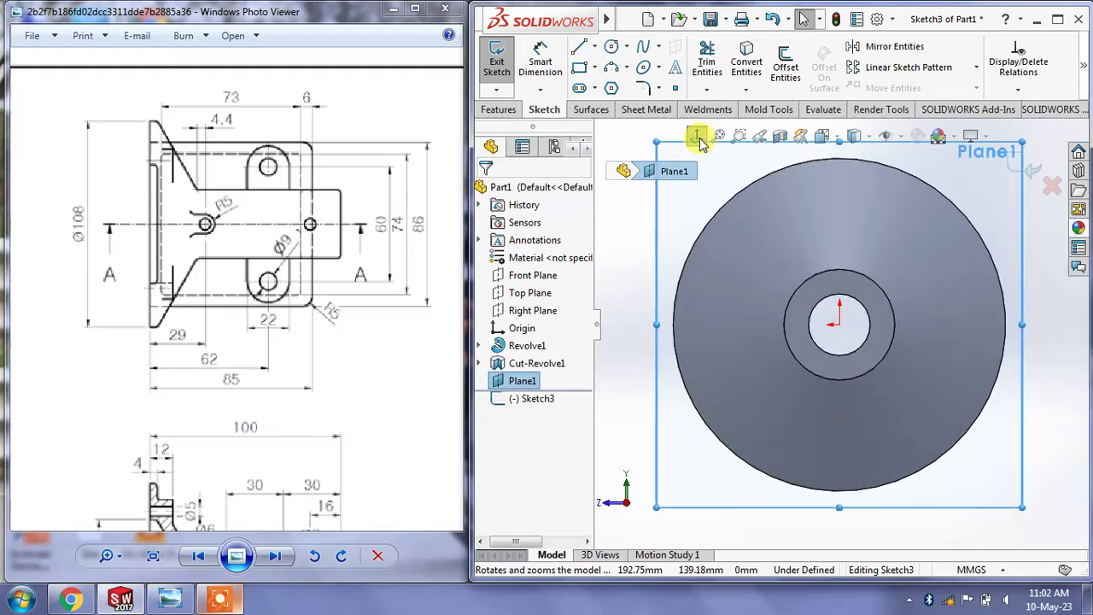
left_click(889, 488)
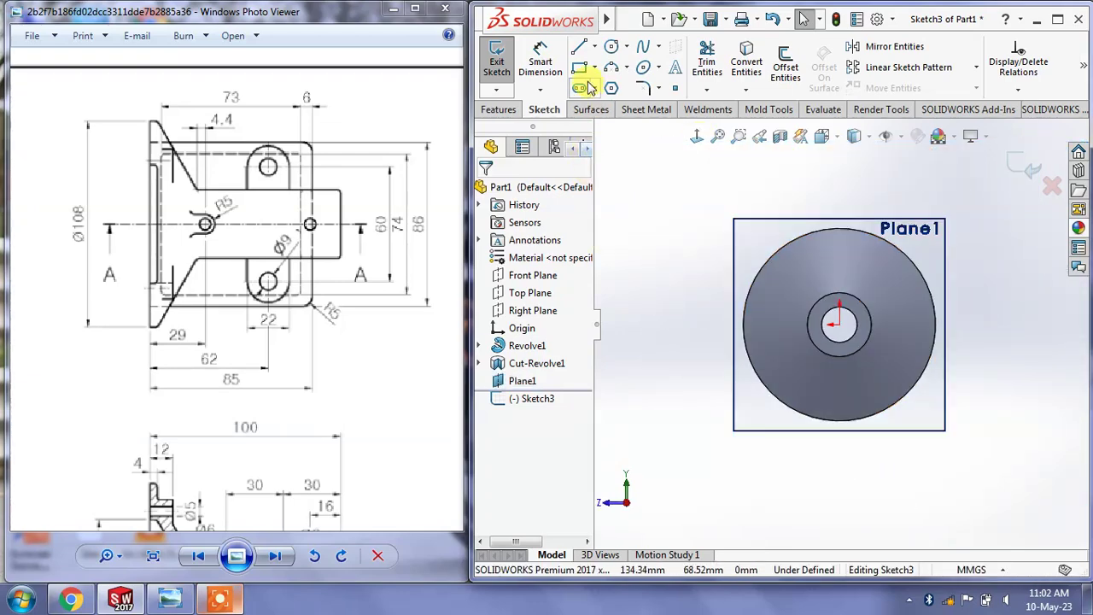
left_click(749, 399)
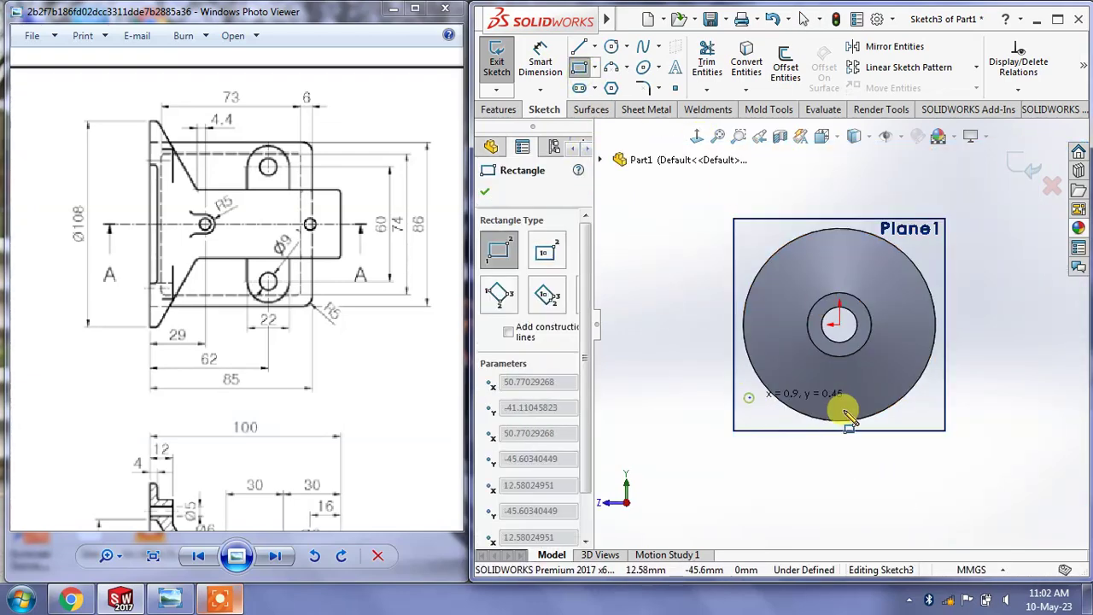
left_click(943, 427)
right_click(934, 469)
left_click(934, 462)
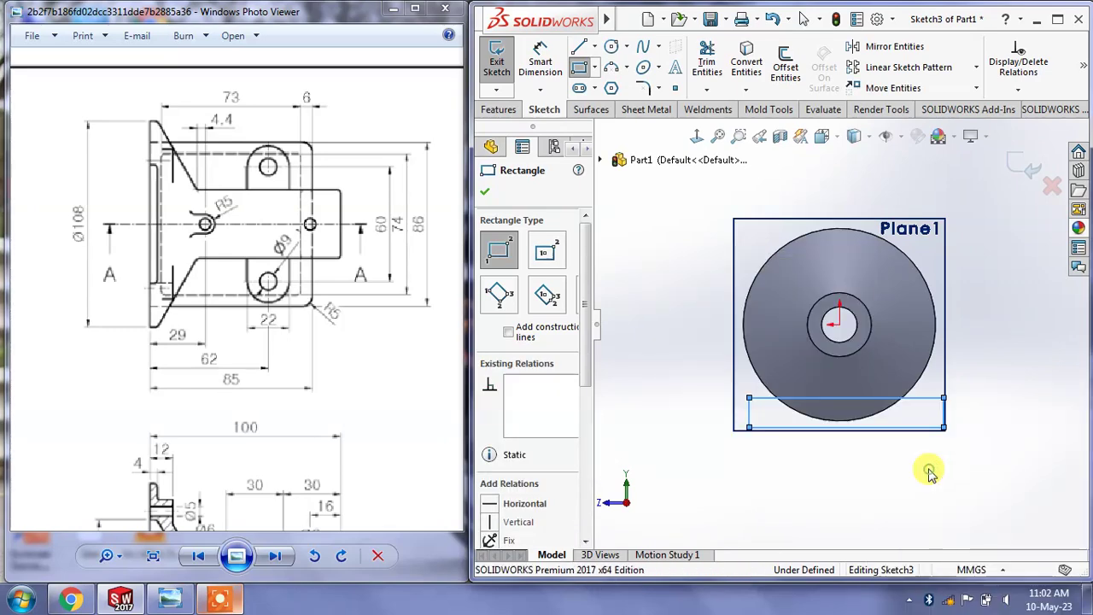
right_click(942, 297)
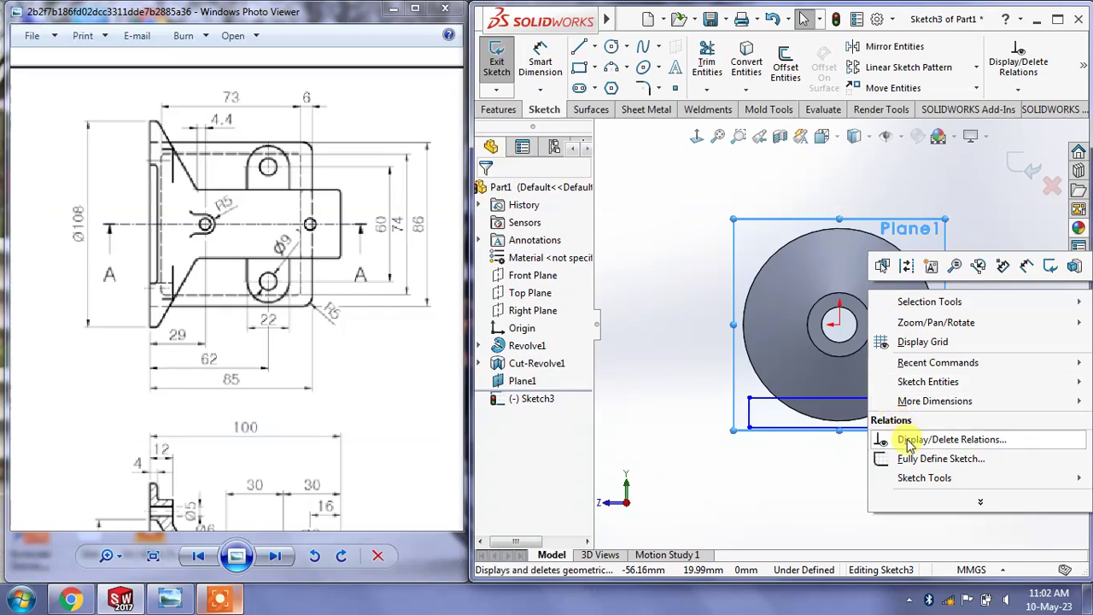
left_click(666, 279)
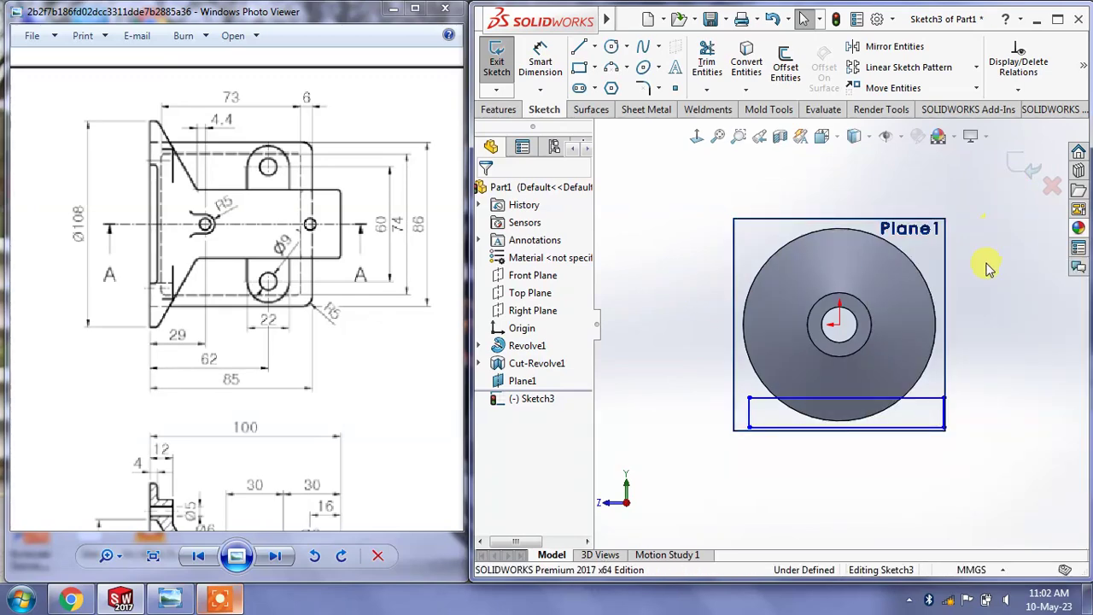
Dimension the rectangle's bottom edge to the 86 mm base width
scroll(982, 358, "down", 2)
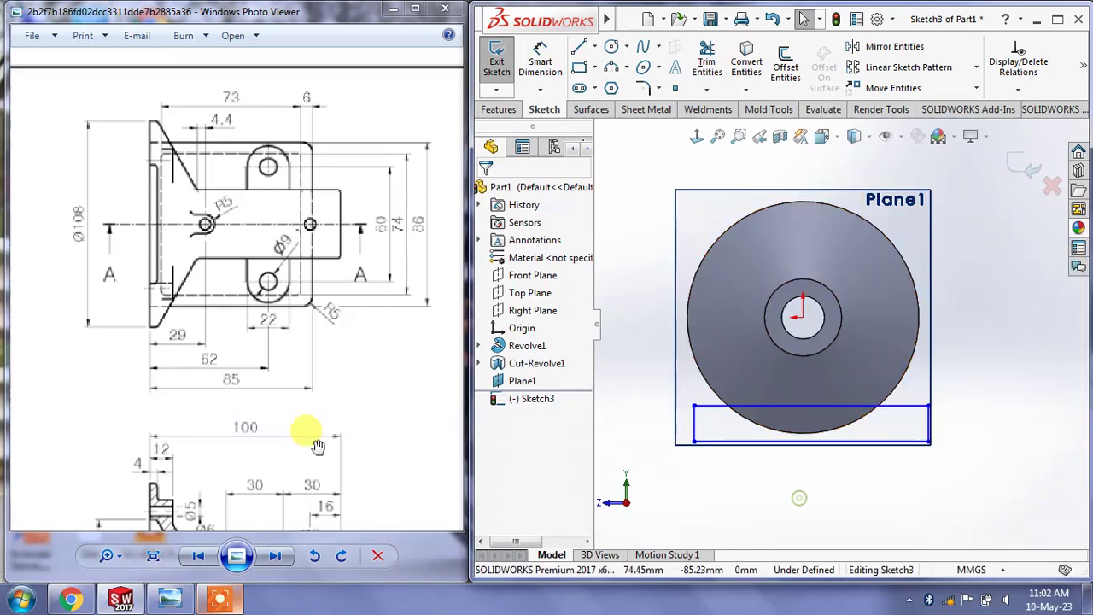
left_click_drag(316, 446, 172, 322)
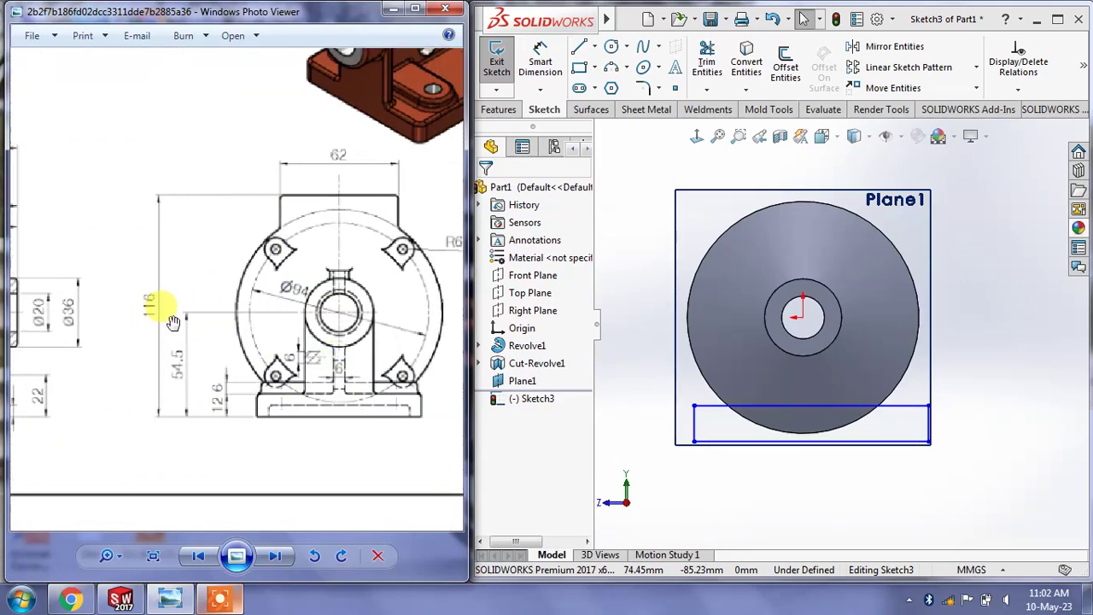
left_click_drag(179, 324, 190, 147)
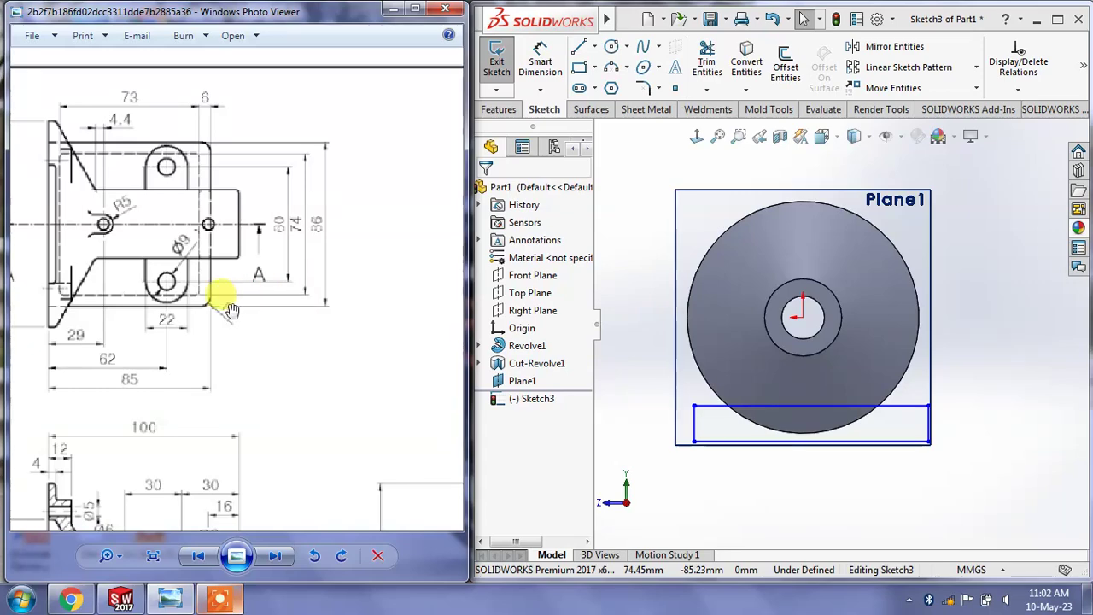
left_click(531, 58)
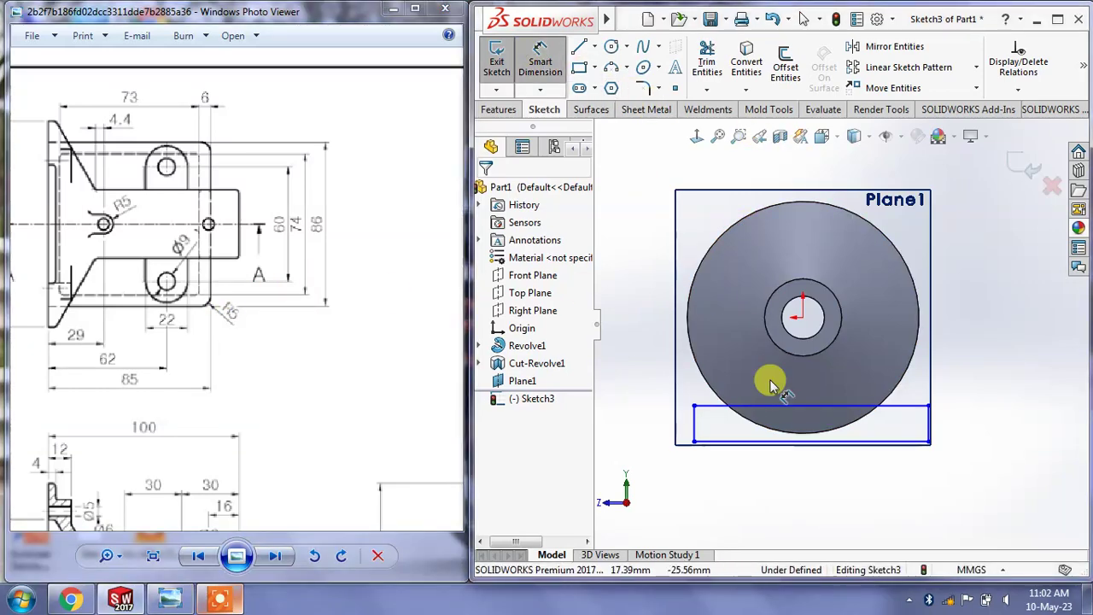
left_click(803, 444)
left_click(800, 478)
key("Return")
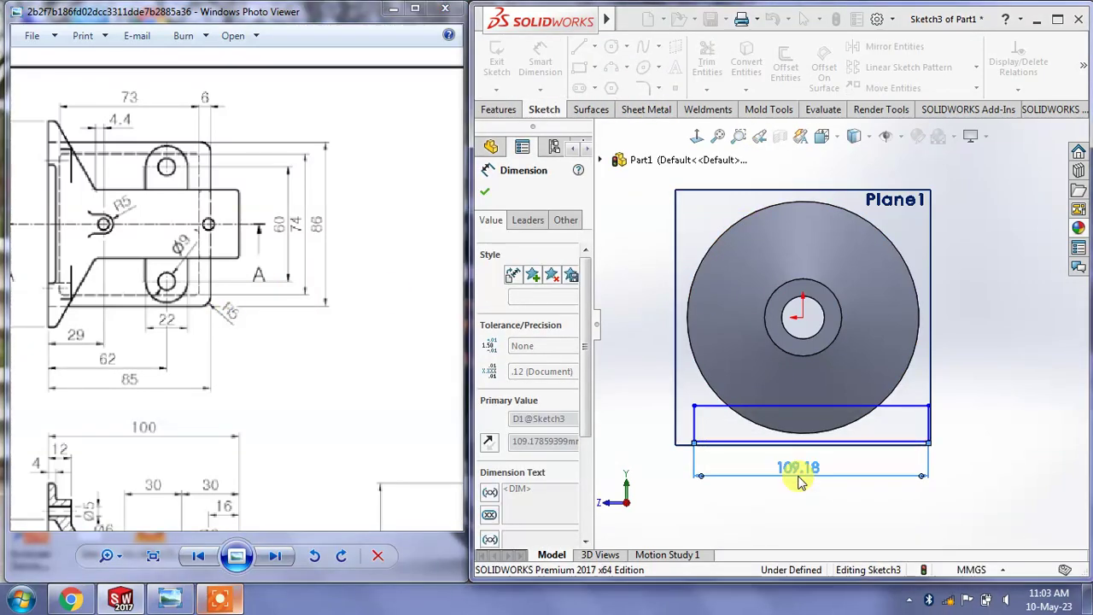
Add a vertical line to the origin and dimension it 86/2 (43) from the right edge
left_click_drag(813, 440, 813, 322)
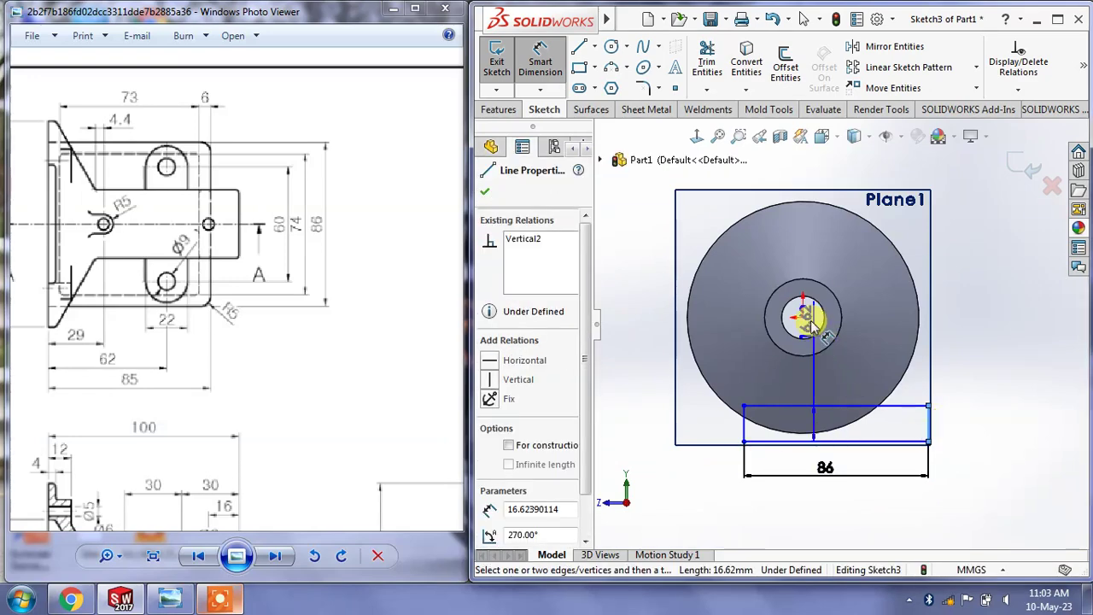
left_click(803, 317)
left_click(867, 466)
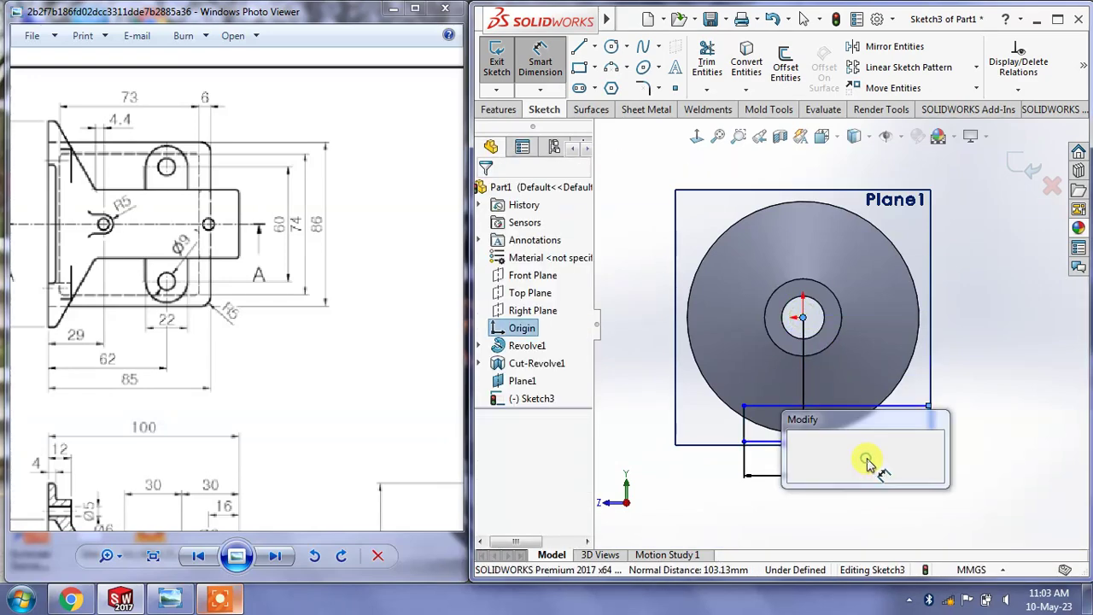
type("86/2")
key("Return")
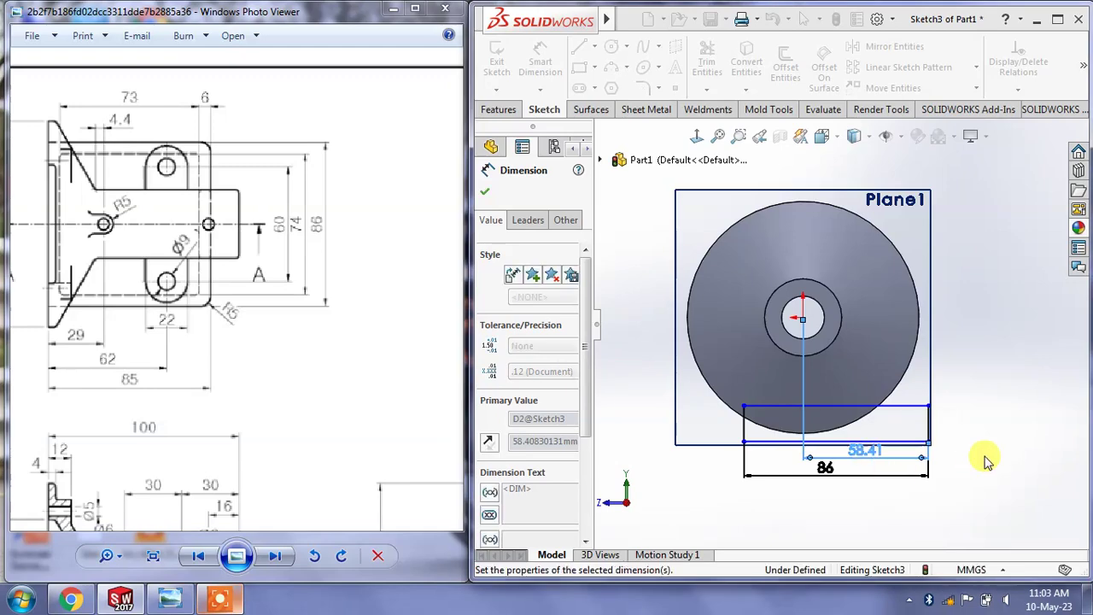
key("Escape")
Dimension the rectangle's height to 12 mm
mouse_move(228, 397)
left_mouse_down()
mouse_move(361, 403)
mouse_move(283, 424)
left_mouse_up()
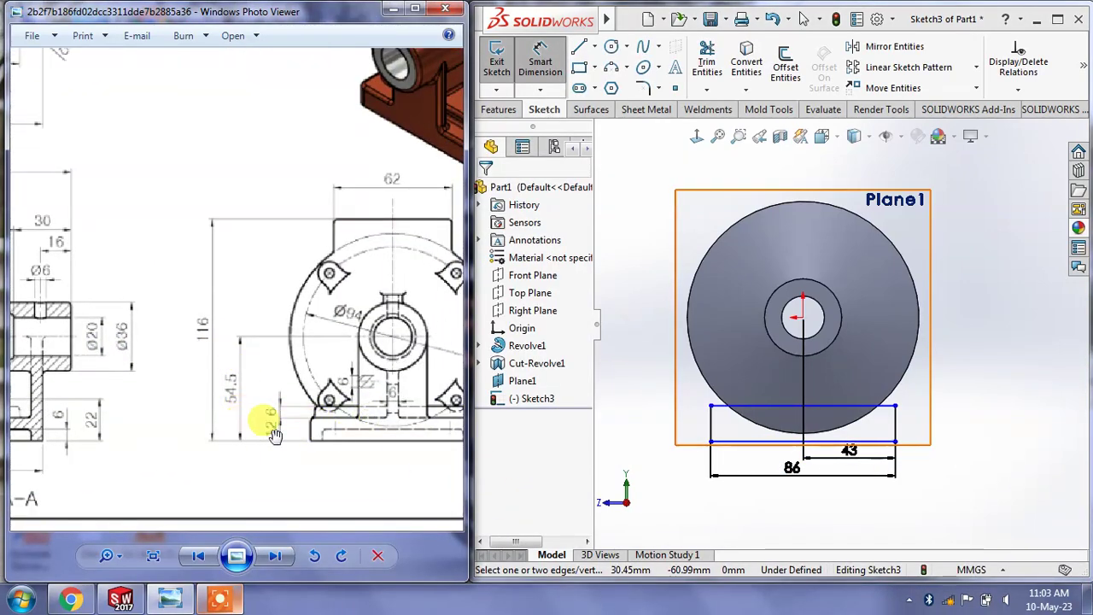
left_click_drag(897, 431, 931, 431)
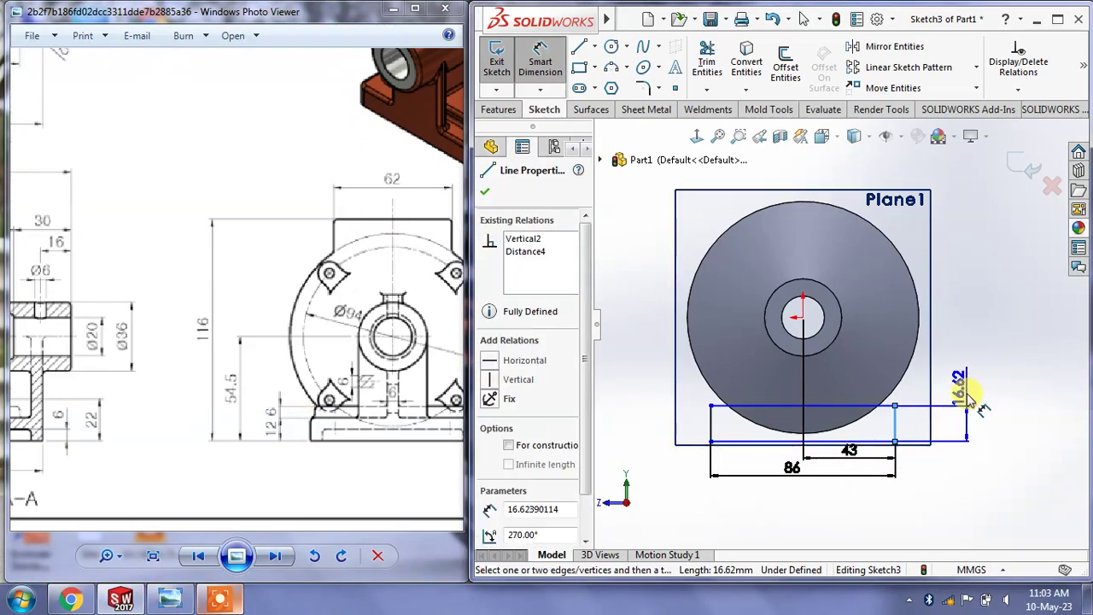
left_click(957, 422)
type("12")
key("Return")
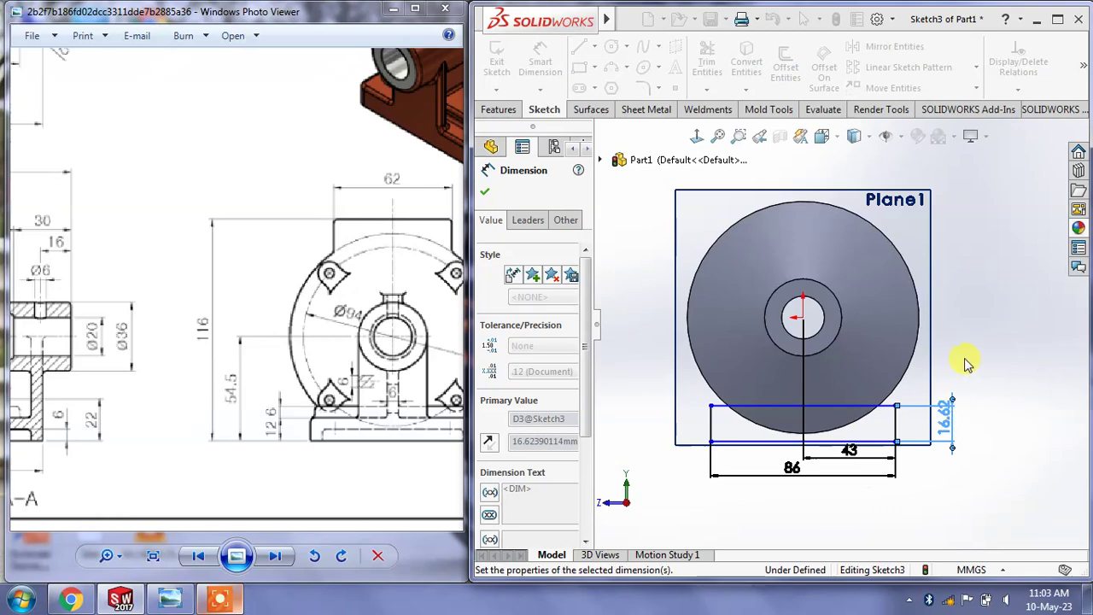
right_click(968, 359)
left_click(971, 410)
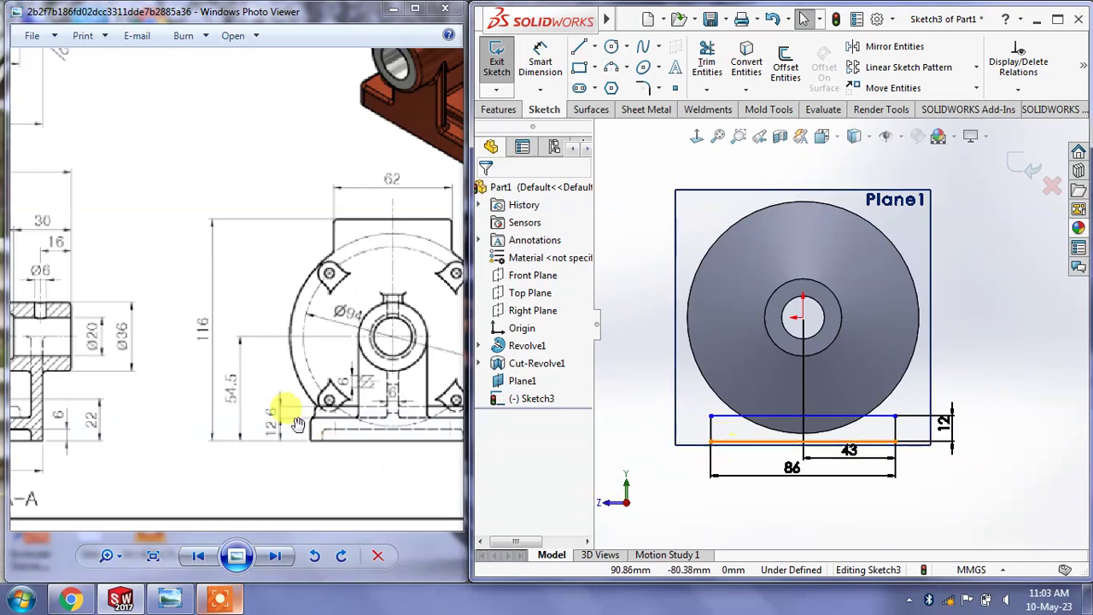
Dimension the base's bottom edge 54.50 mm below the bore centre
left_click_drag(282, 419, 240, 411)
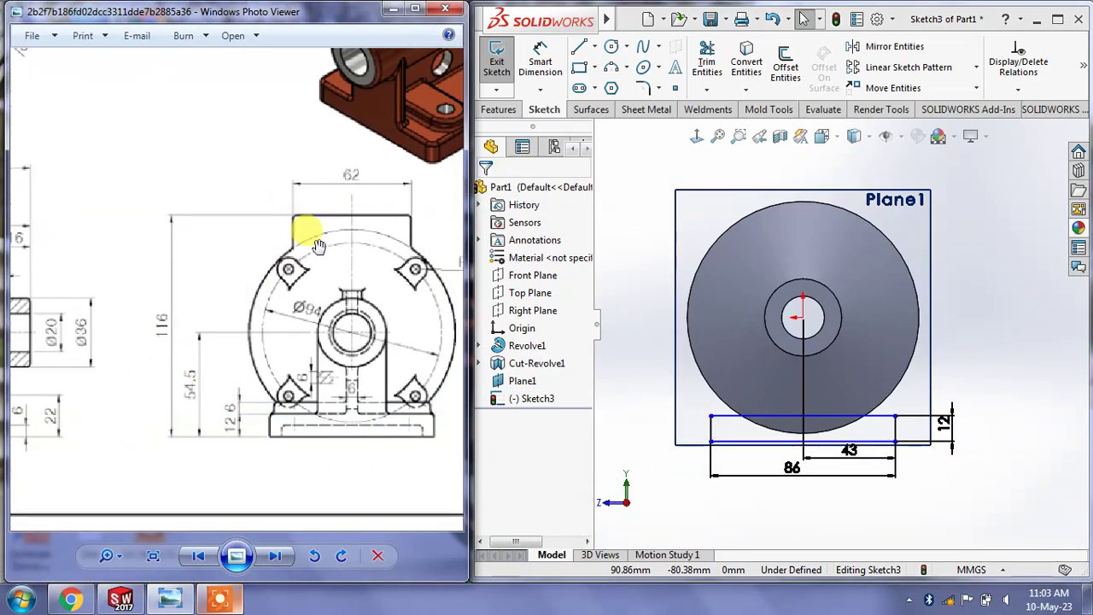
mouse_move(189, 379)
left_mouse_down()
mouse_move(203, 453)
mouse_move(244, 350)
mouse_move(281, 342)
mouse_move(25, 372)
left_mouse_up()
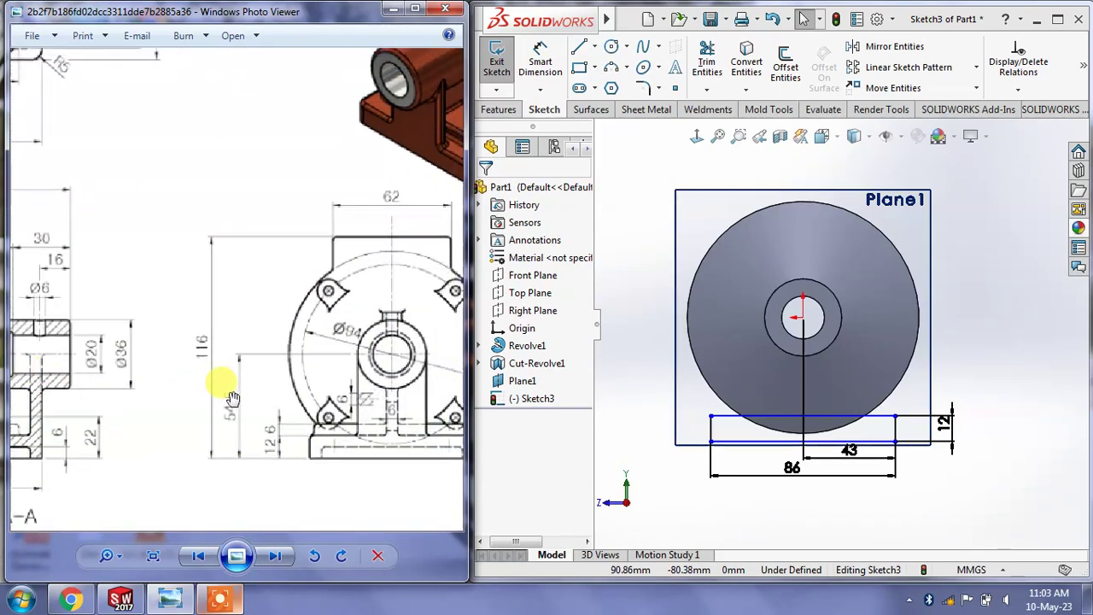
left_click_drag(220, 379, 142, 375)
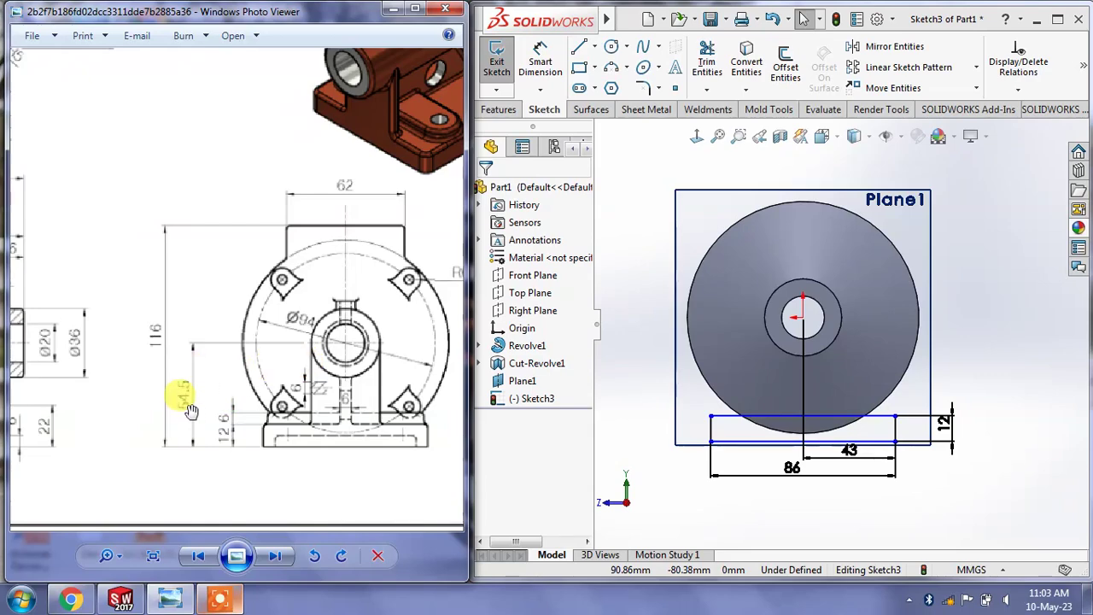
left_click(535, 76)
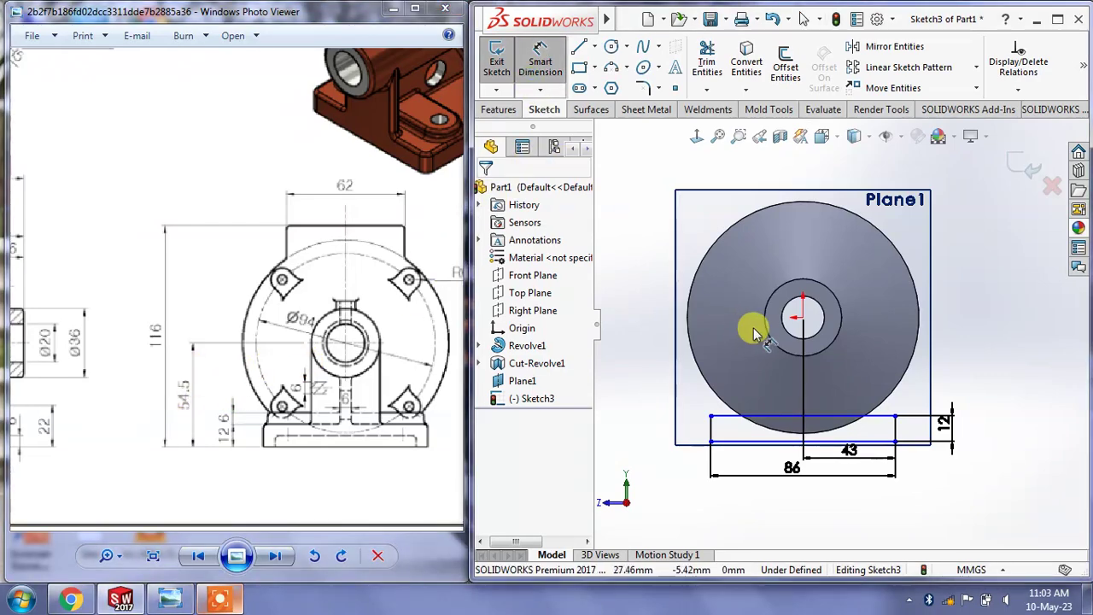
left_click(802, 319)
left_click(887, 442)
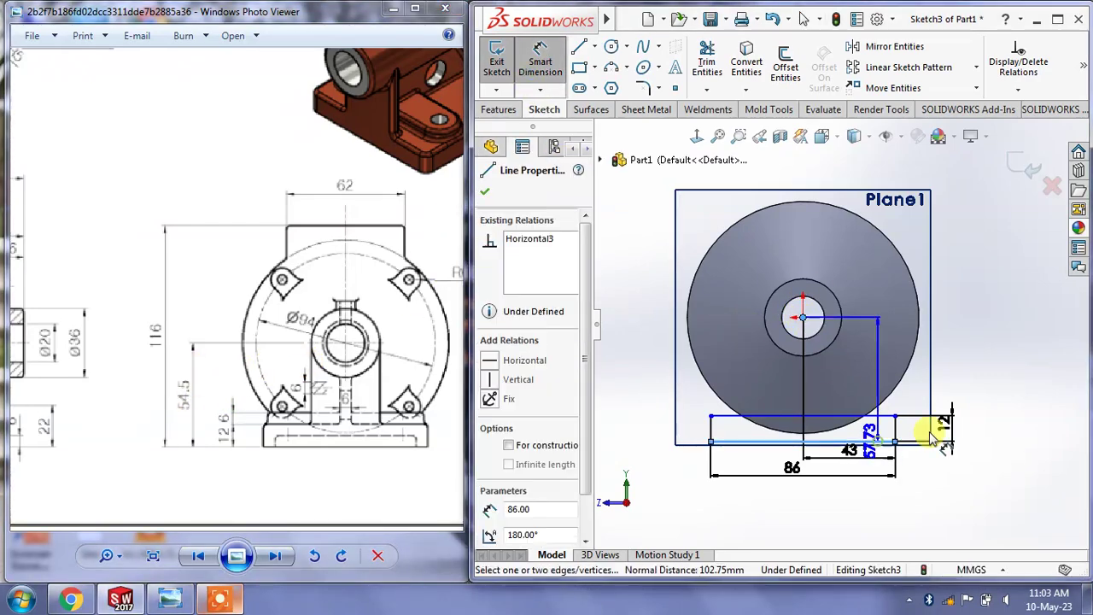
left_click(1001, 416)
type("12")
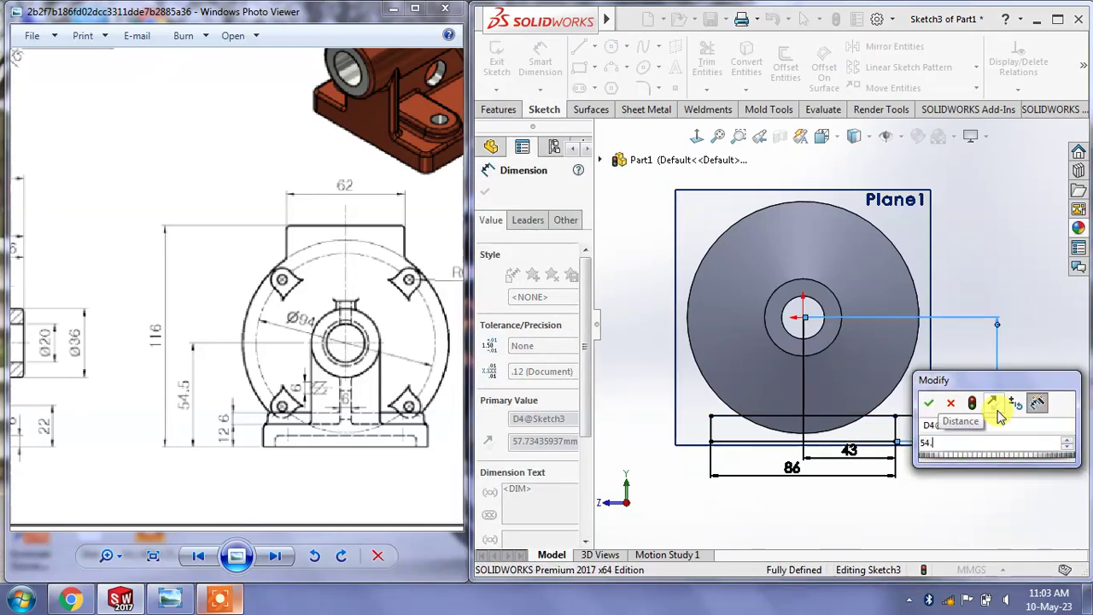
key("Return")
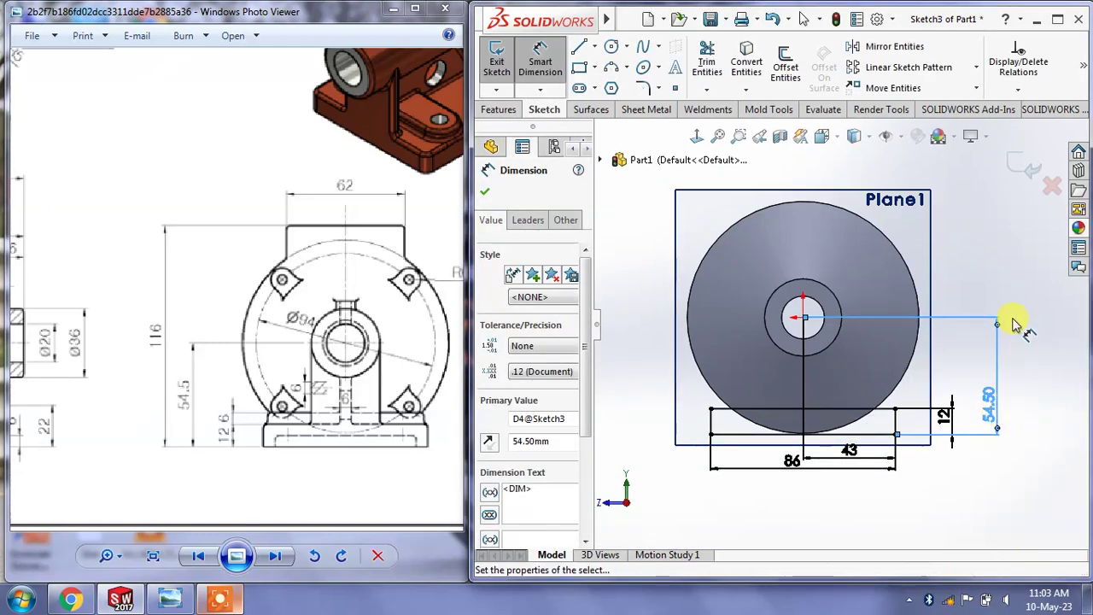
right_click(1008, 315)
left_click(1018, 369)
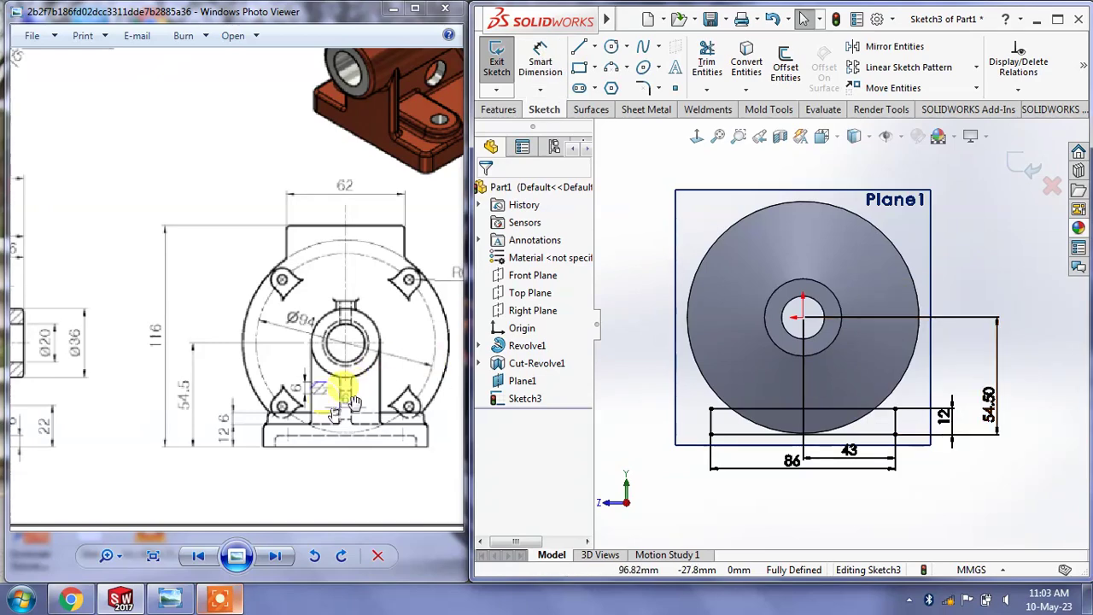
Convert the boss circle's edge into a sketch circle around the bore
key("f")
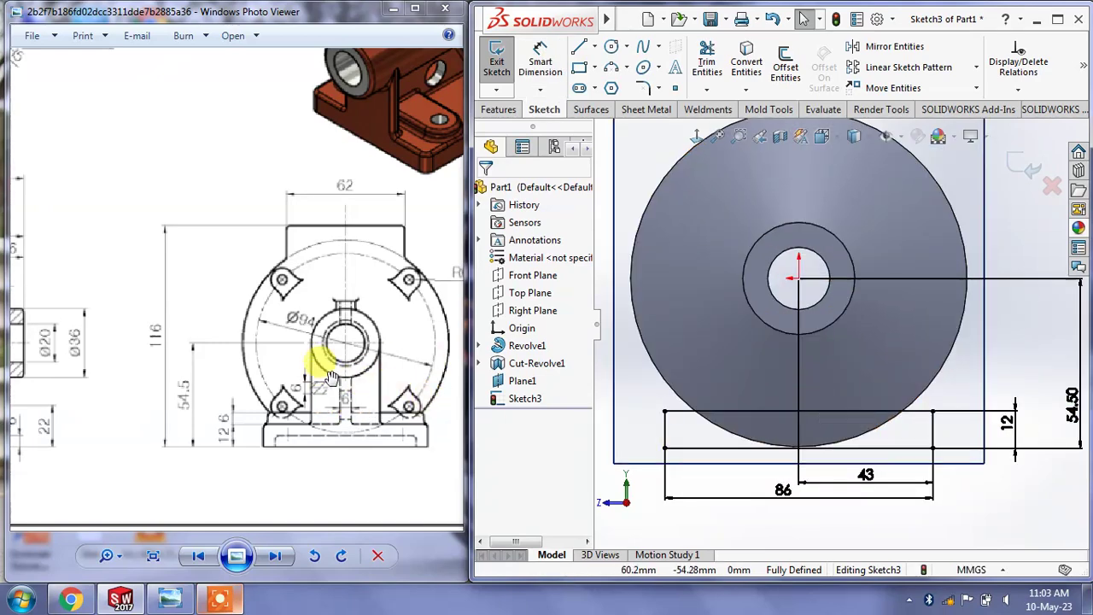
left_click(939, 195)
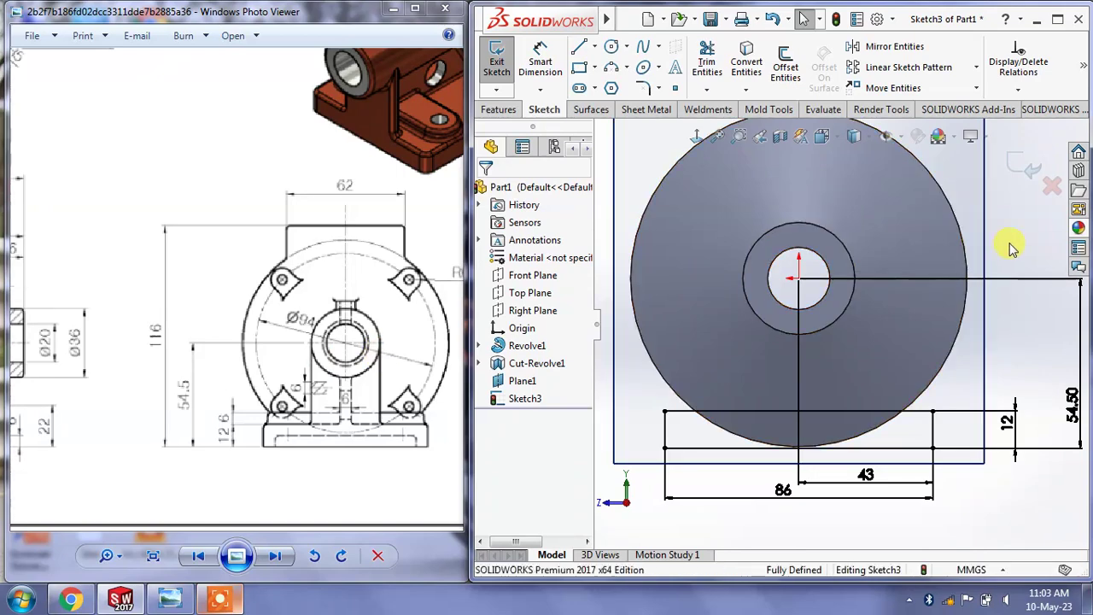
left_click(746, 61)
left_click(812, 224)
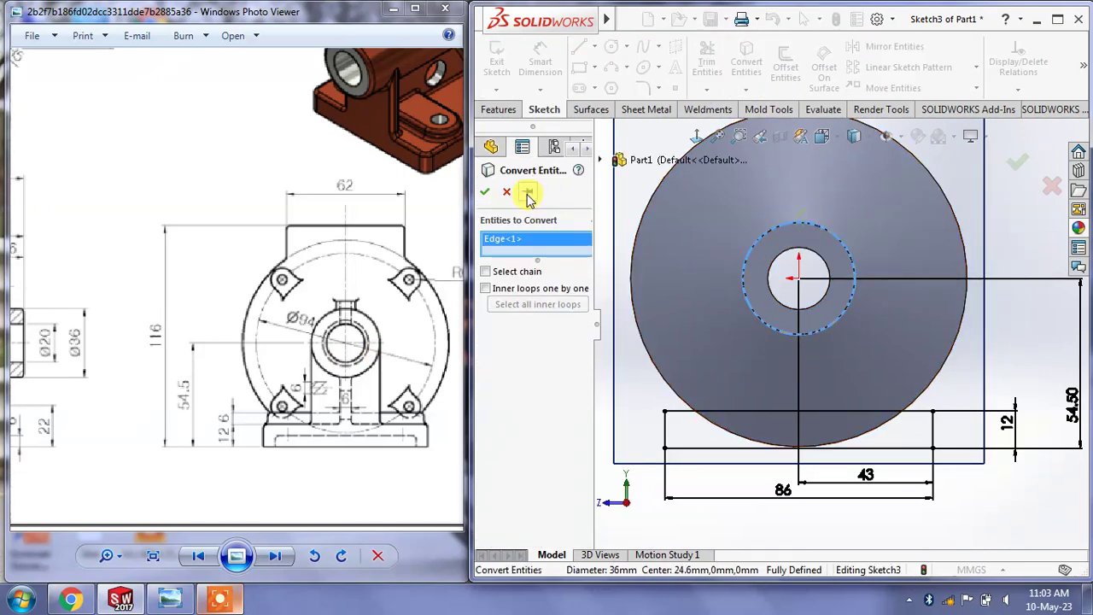
left_click(486, 193)
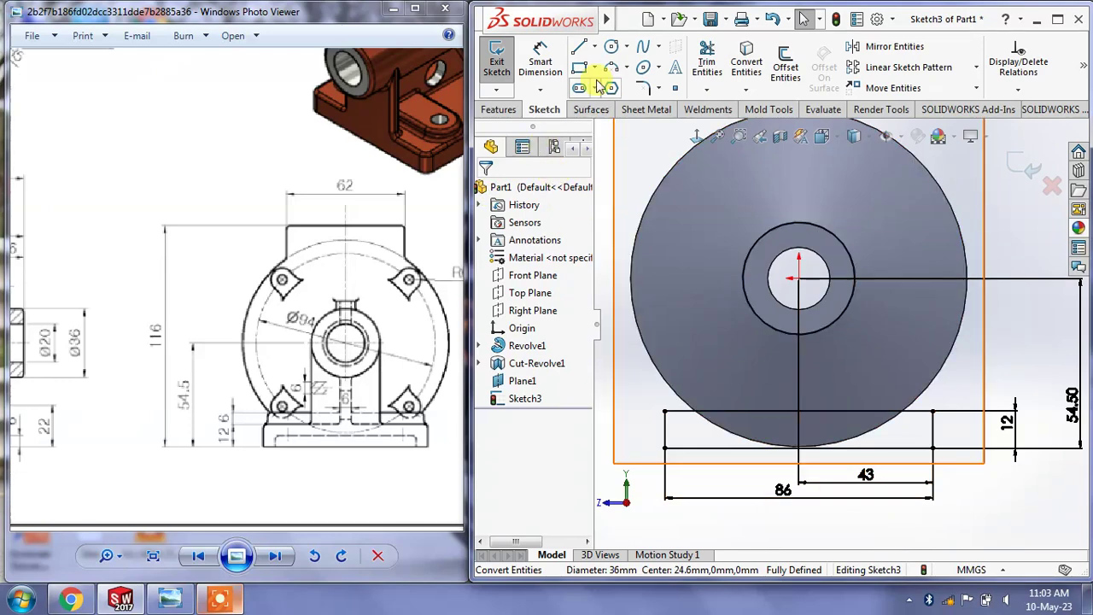
Draw two vertical lines from the circle's sides down to the base rectangle's top
left_click(579, 47)
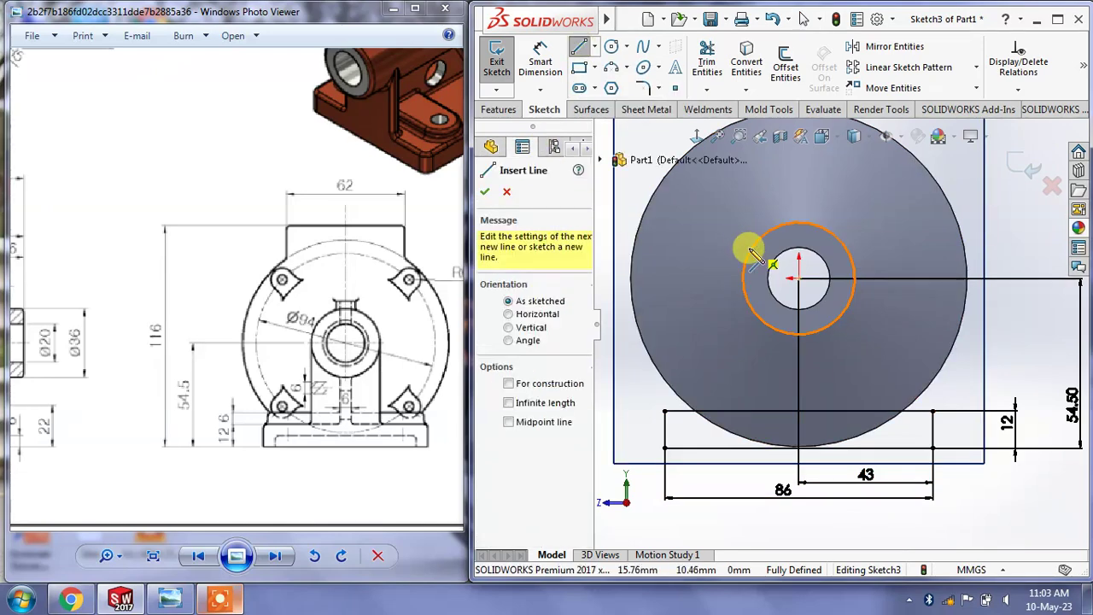
left_click(743, 277)
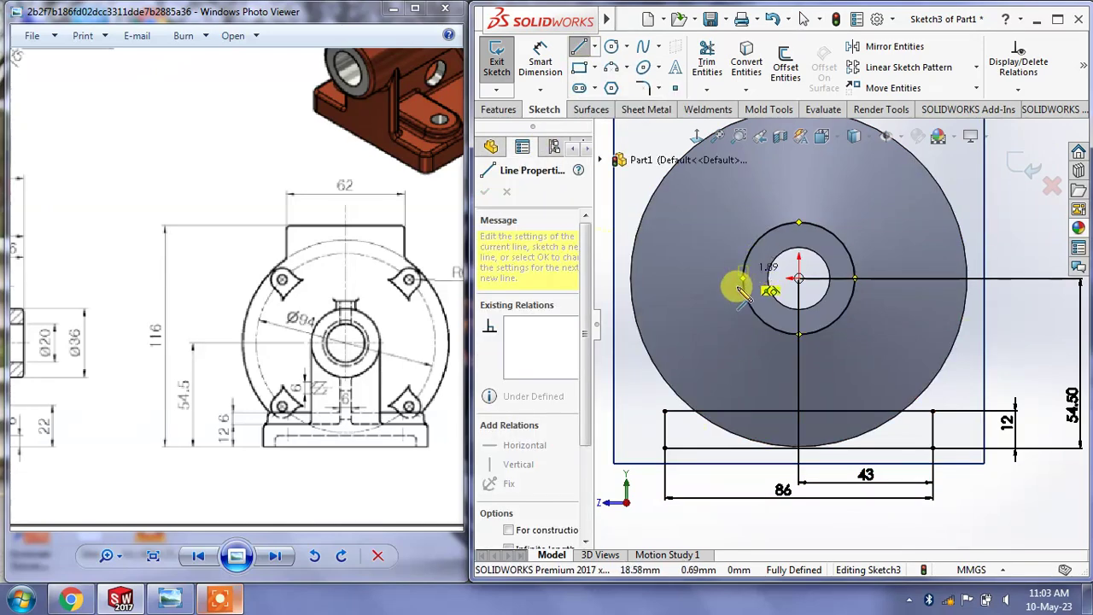
right_click(745, 412)
left_click(823, 378)
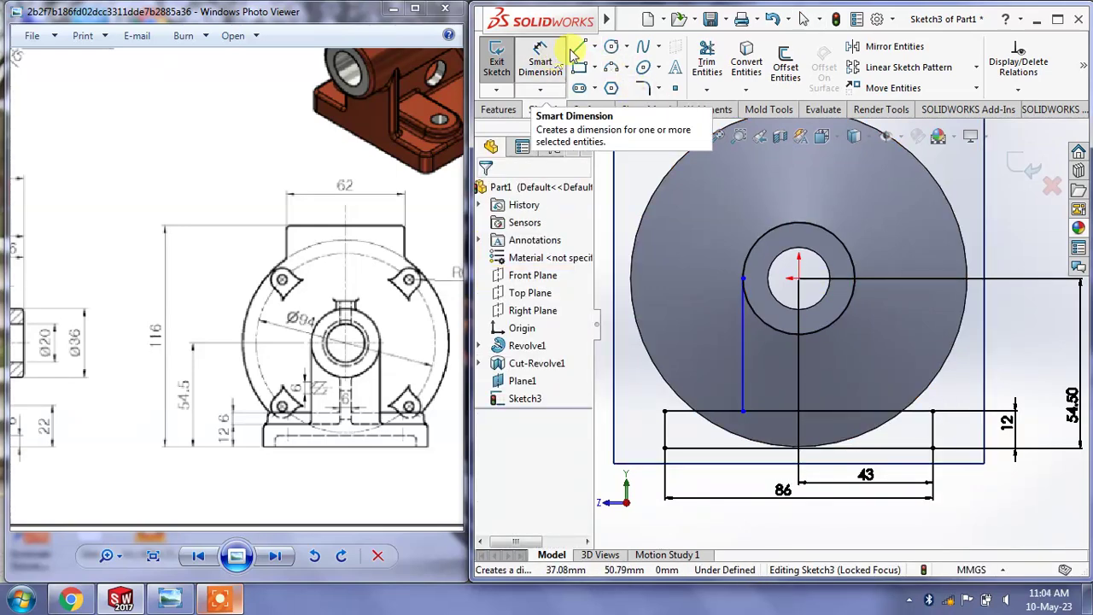
left_click(595, 47)
left_click(586, 49)
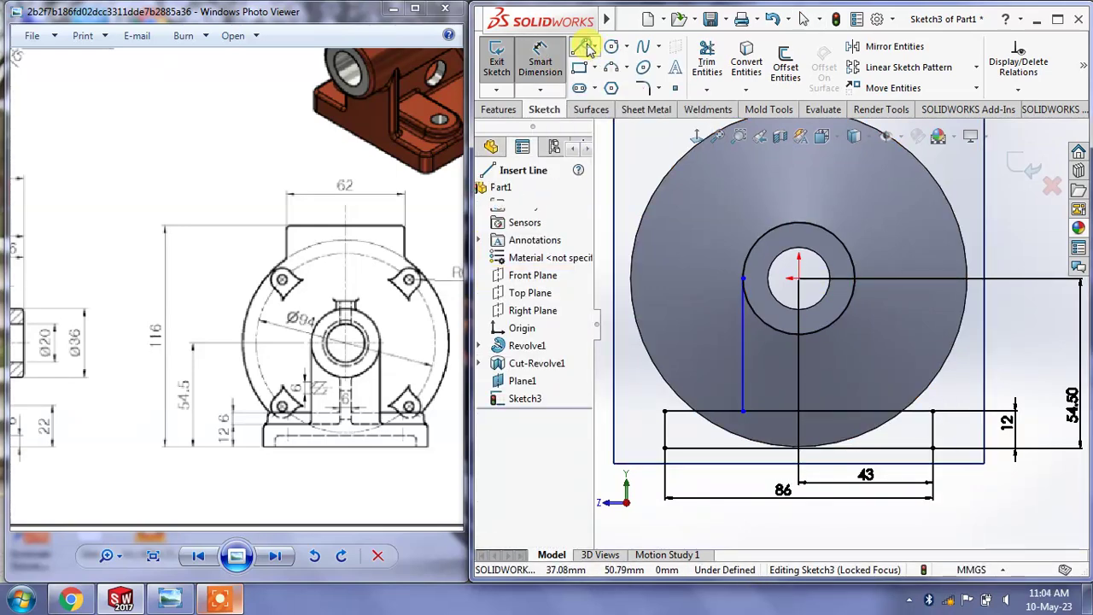
left_click(837, 242)
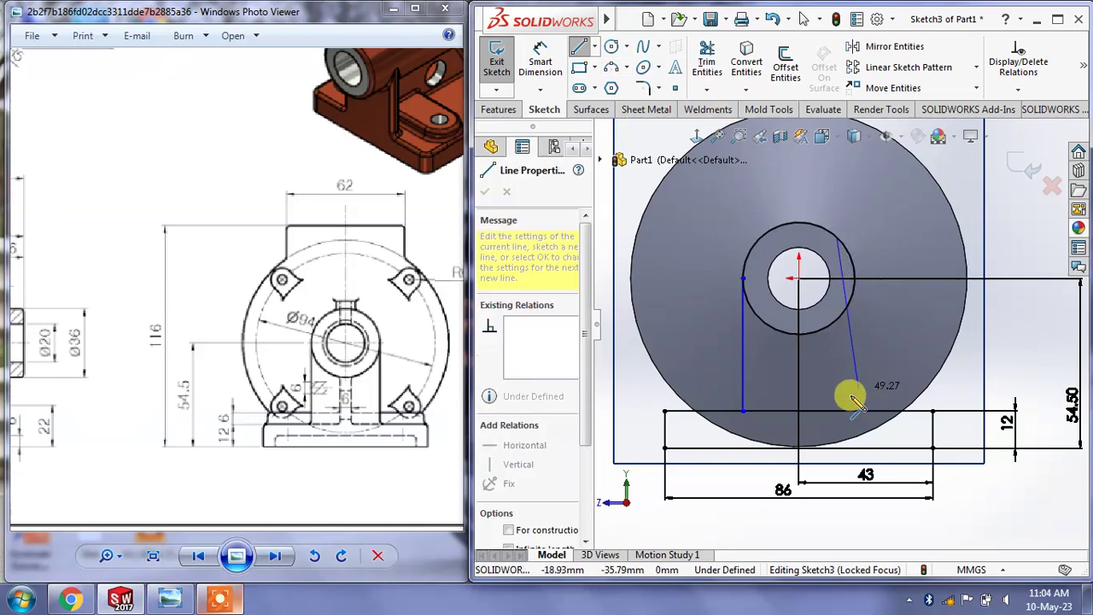
left_click(837, 411)
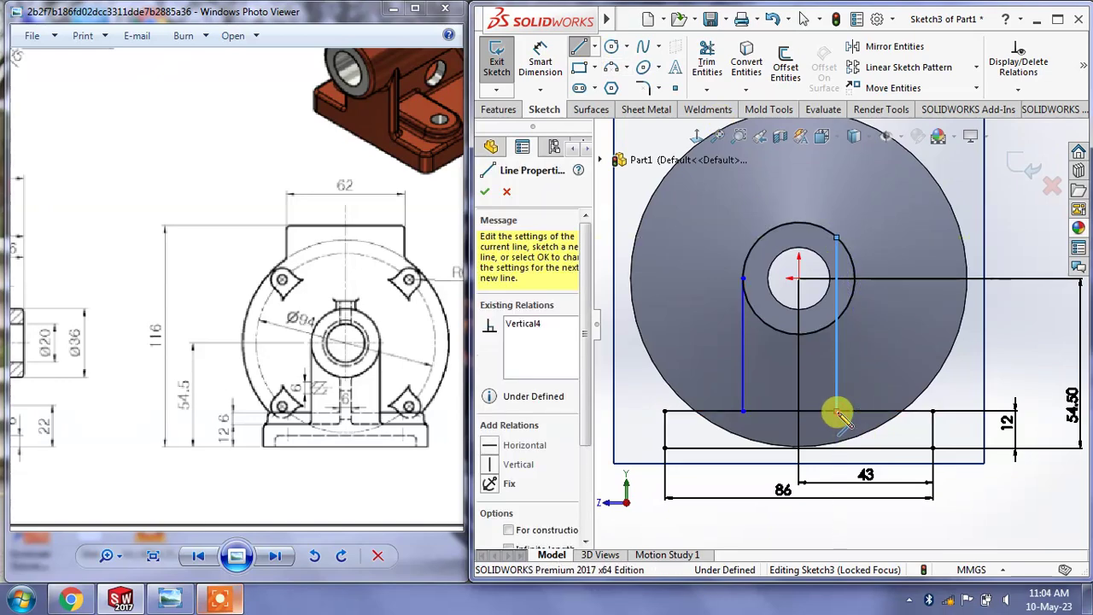
right_click(838, 411)
left_click(863, 376)
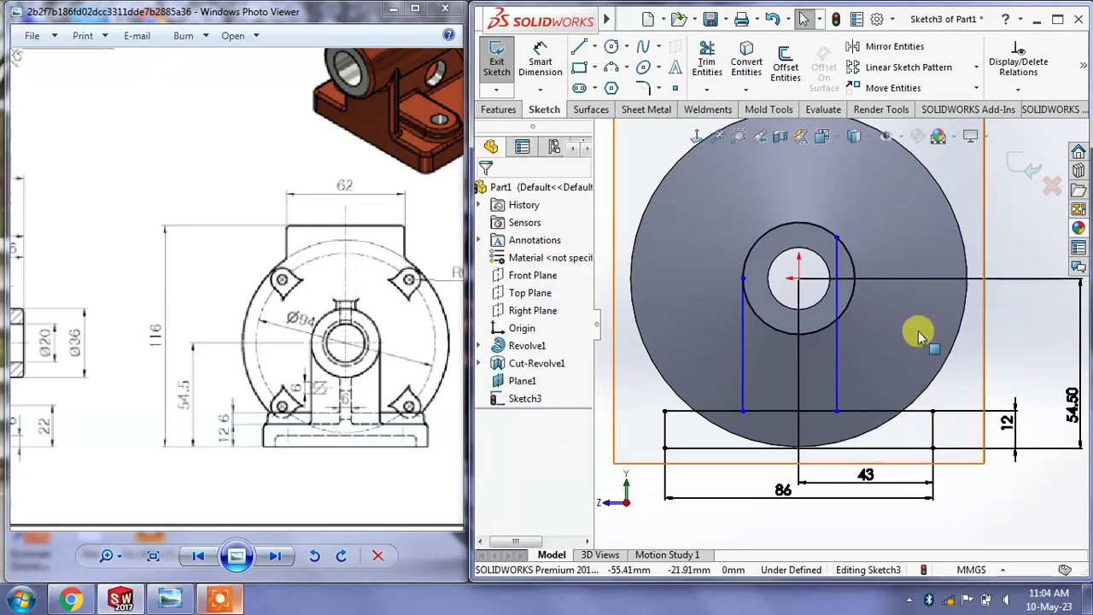
Make the right vertical web line tangent to the bore circle arc
left_click(839, 336)
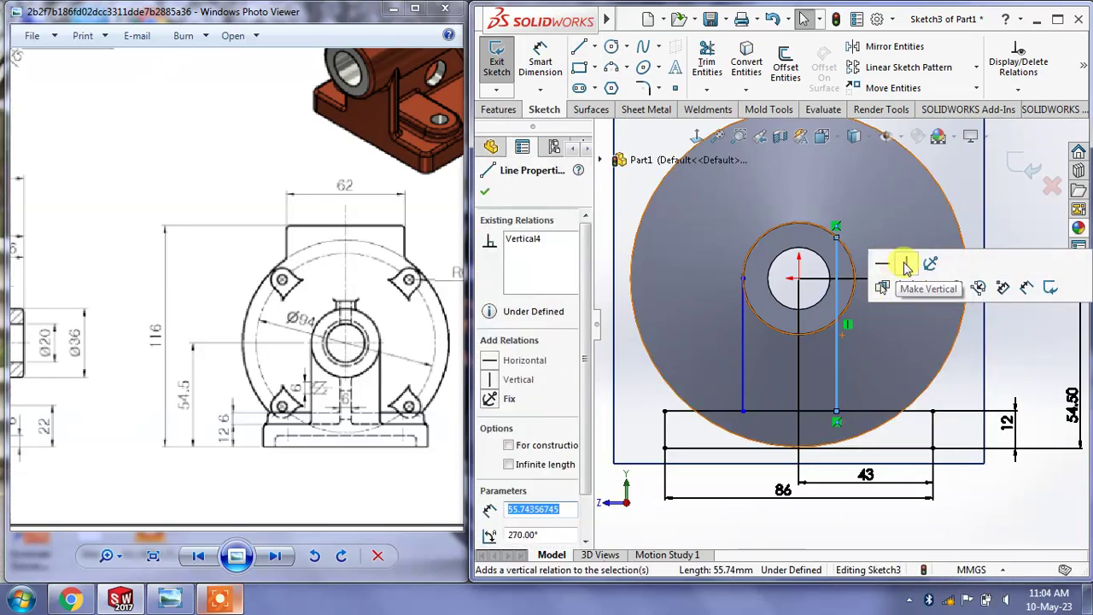
left_click(981, 377)
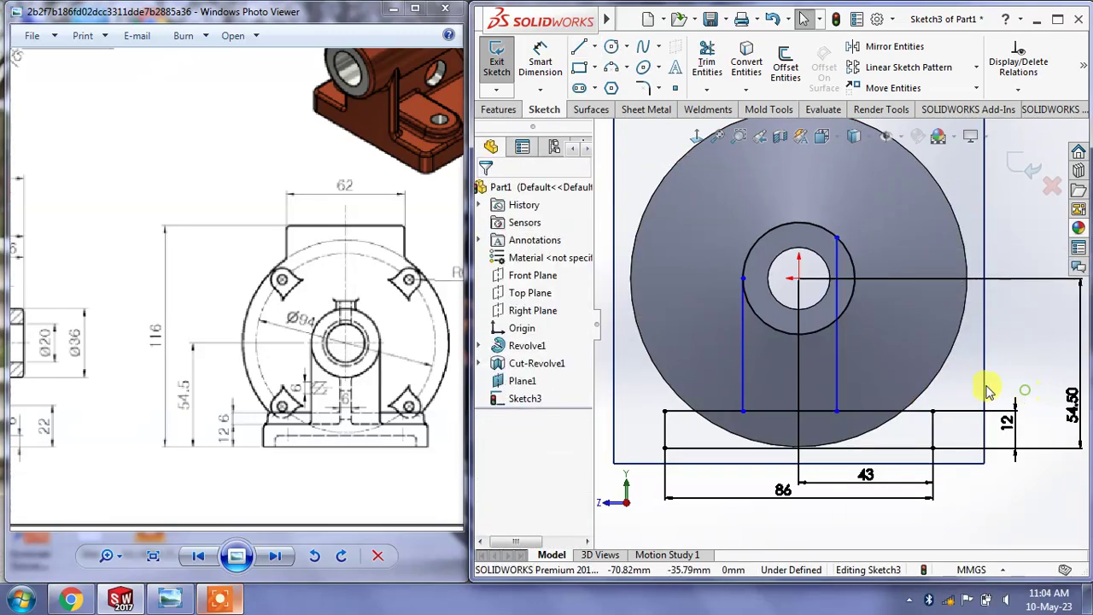
left_click(746, 346)
left_click(986, 359)
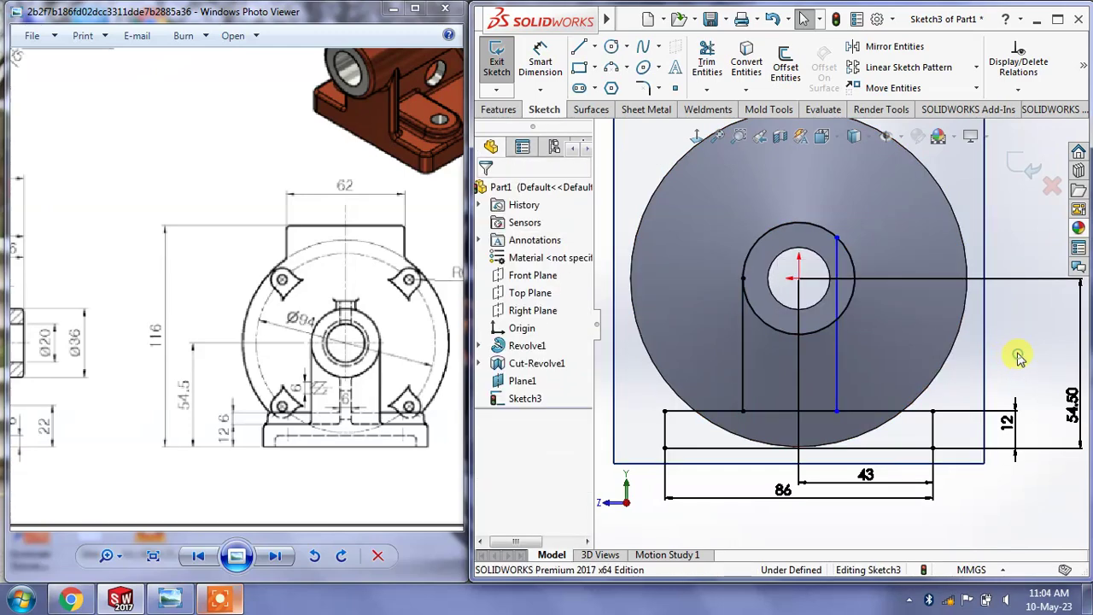
left_click(837, 314)
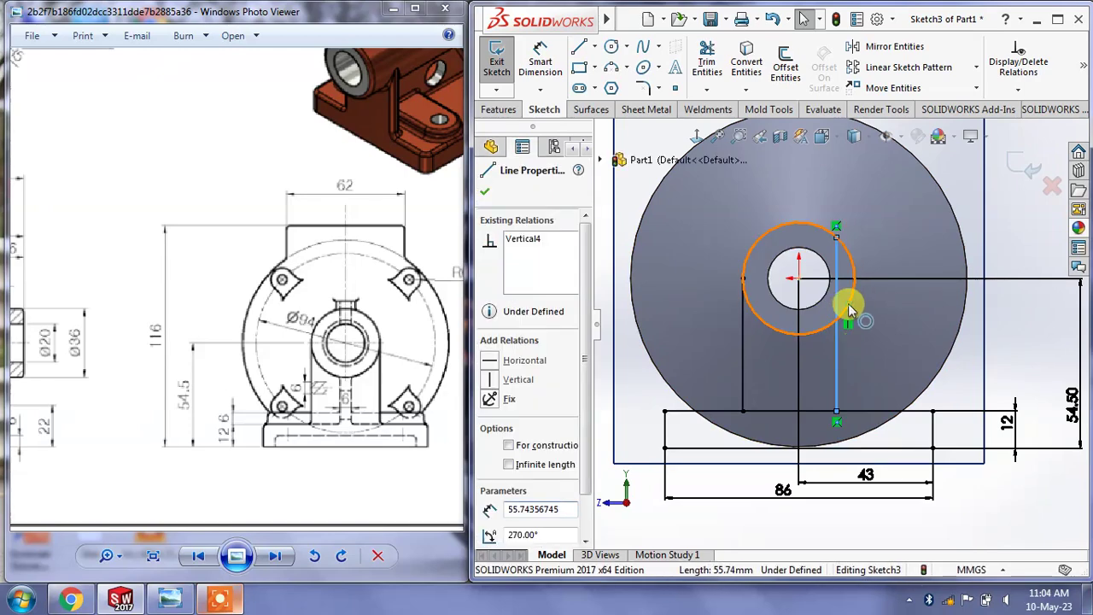
left_click(848, 303, "ctrl")
left_click(490, 453)
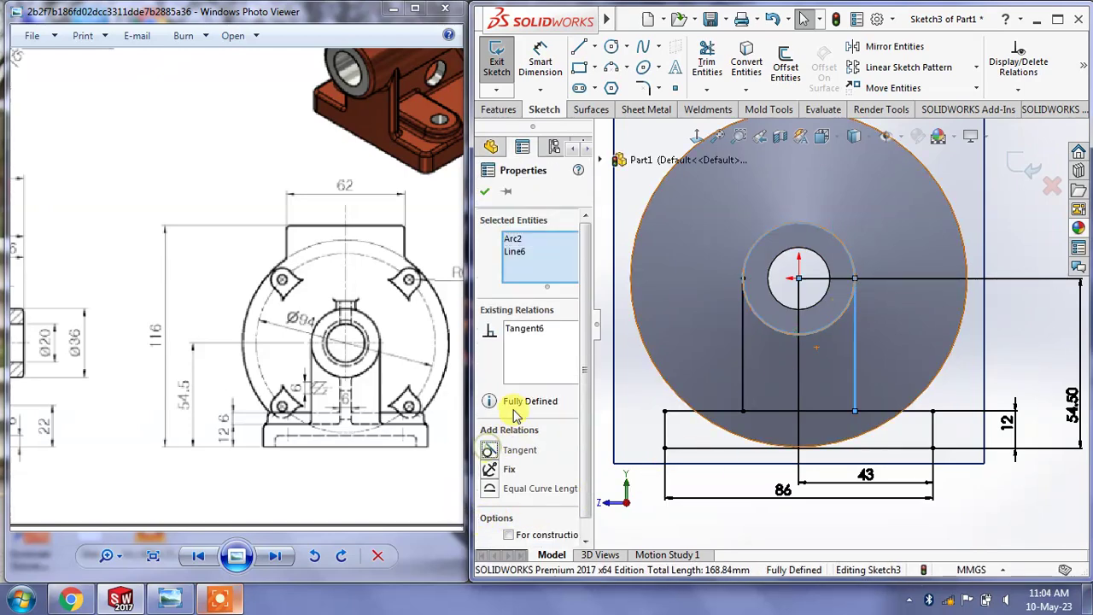
left_click(485, 196)
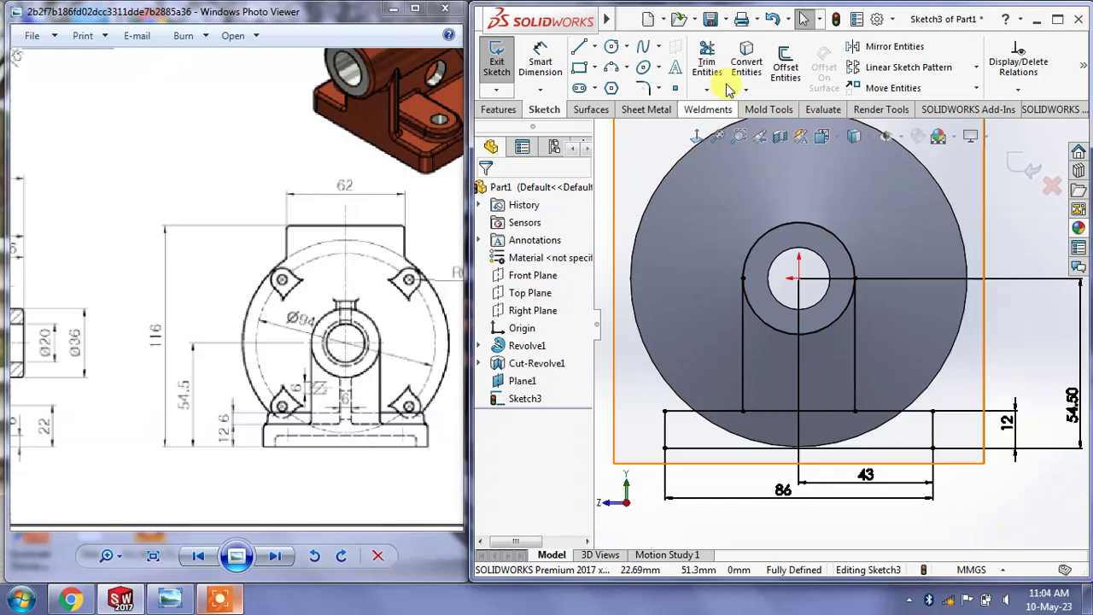
left_click(707, 61)
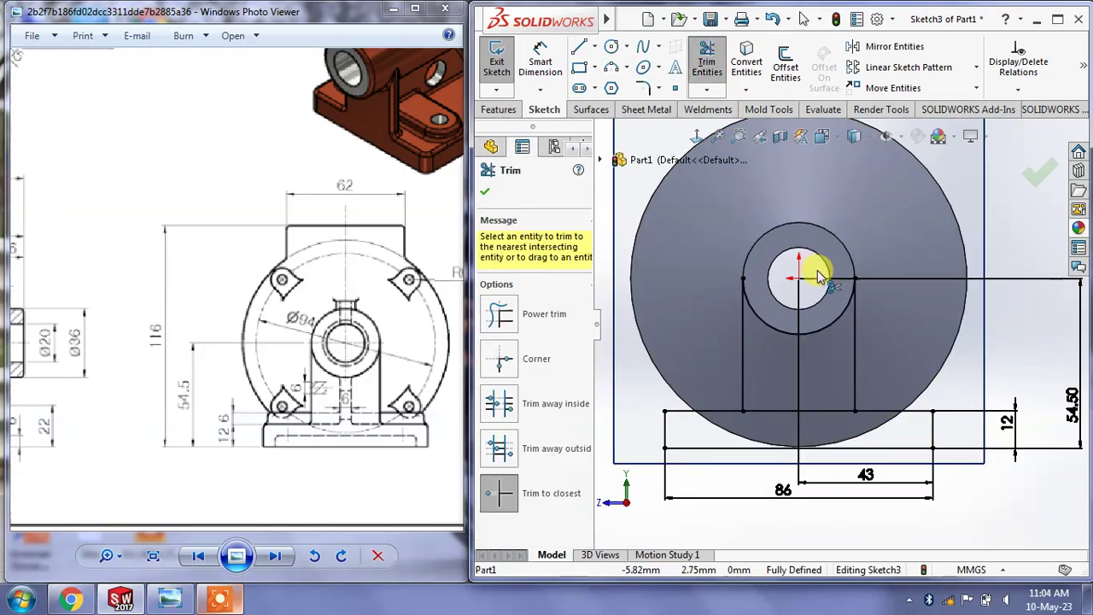
left_click(486, 194)
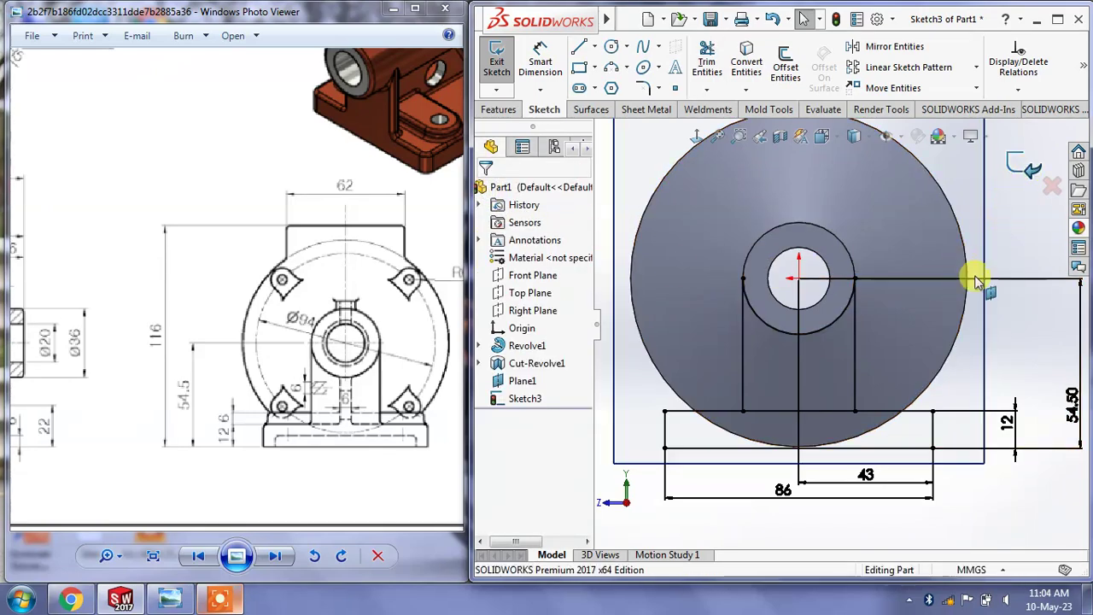
Exit the sketch and extrude the rectangular base region with an Up To Surface end condition
key("ctrl+b")
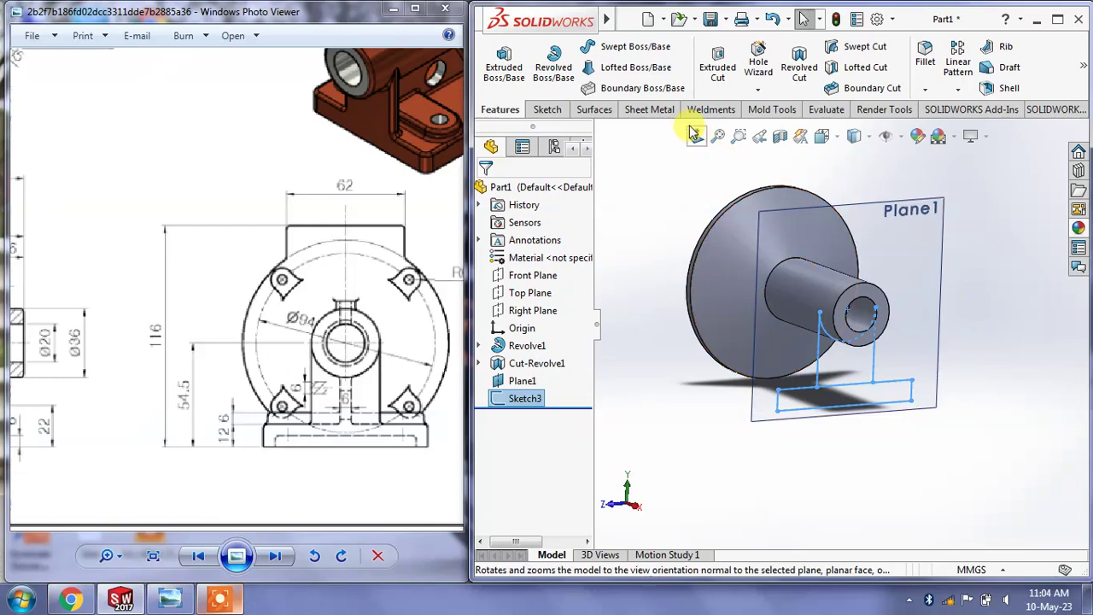
left_click(504, 64)
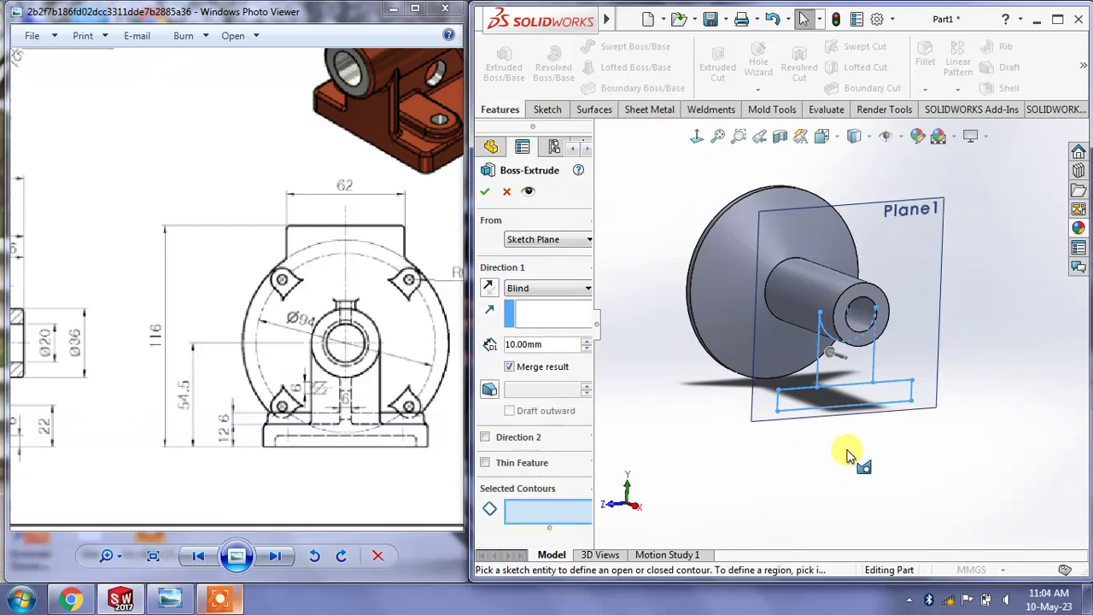
left_click(839, 398)
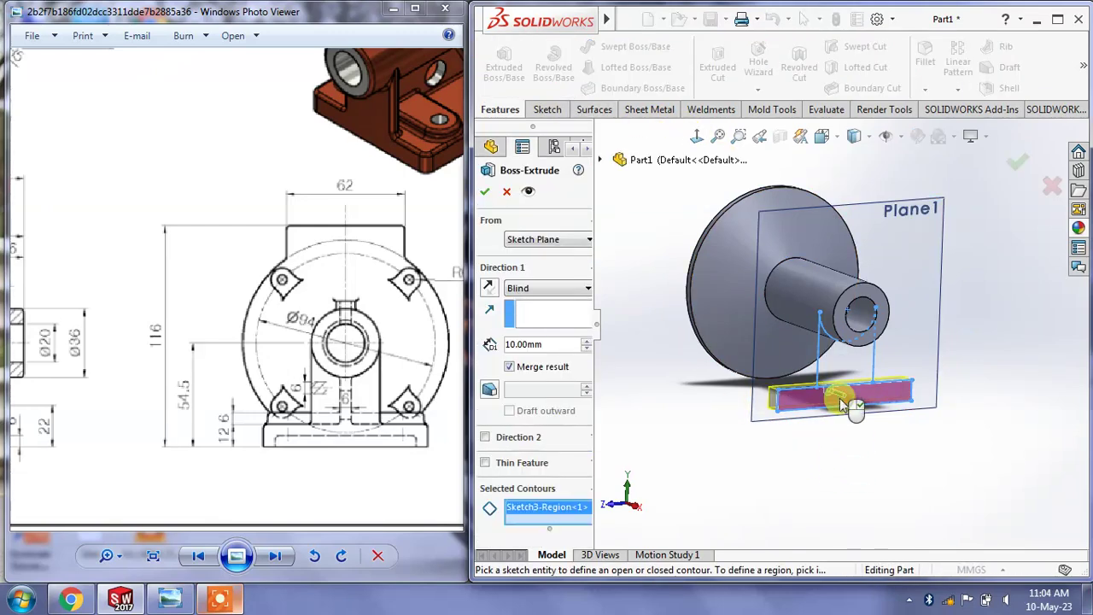
left_click(531, 291)
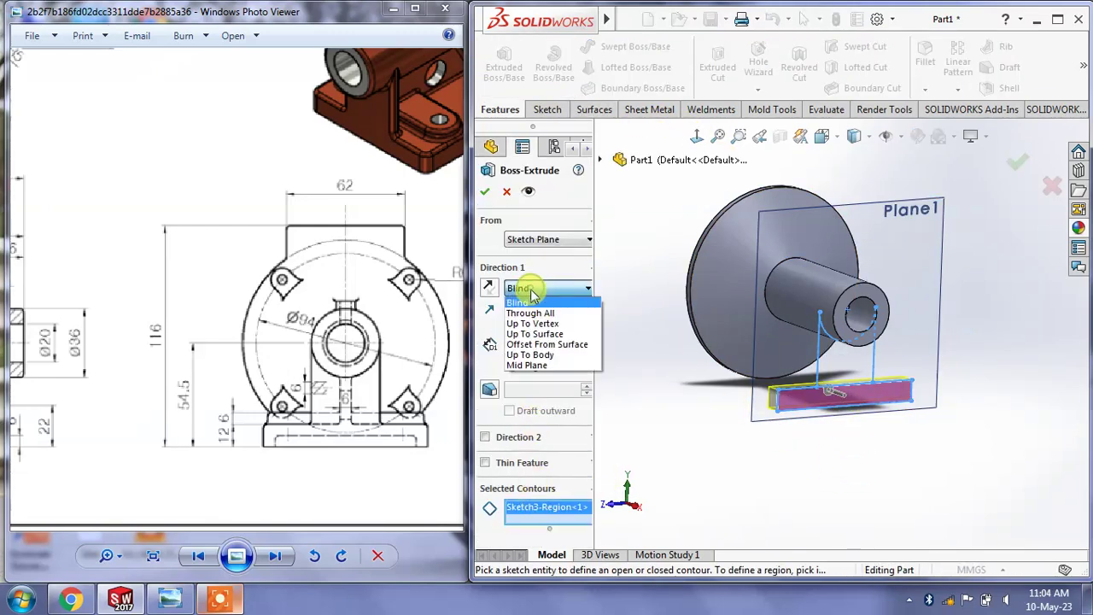
left_click(553, 334)
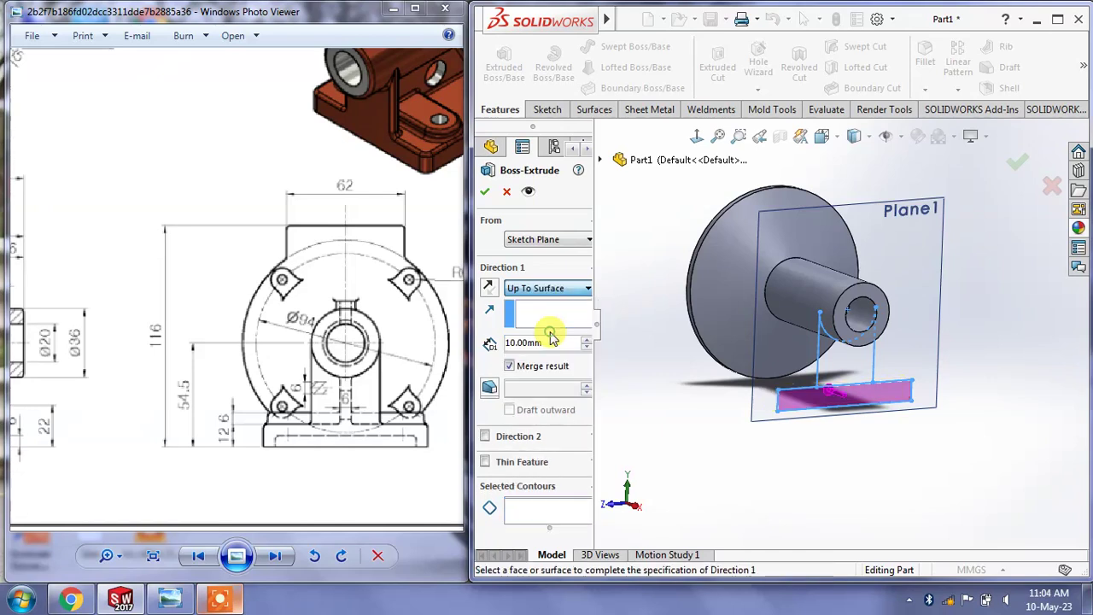
left_click(546, 288)
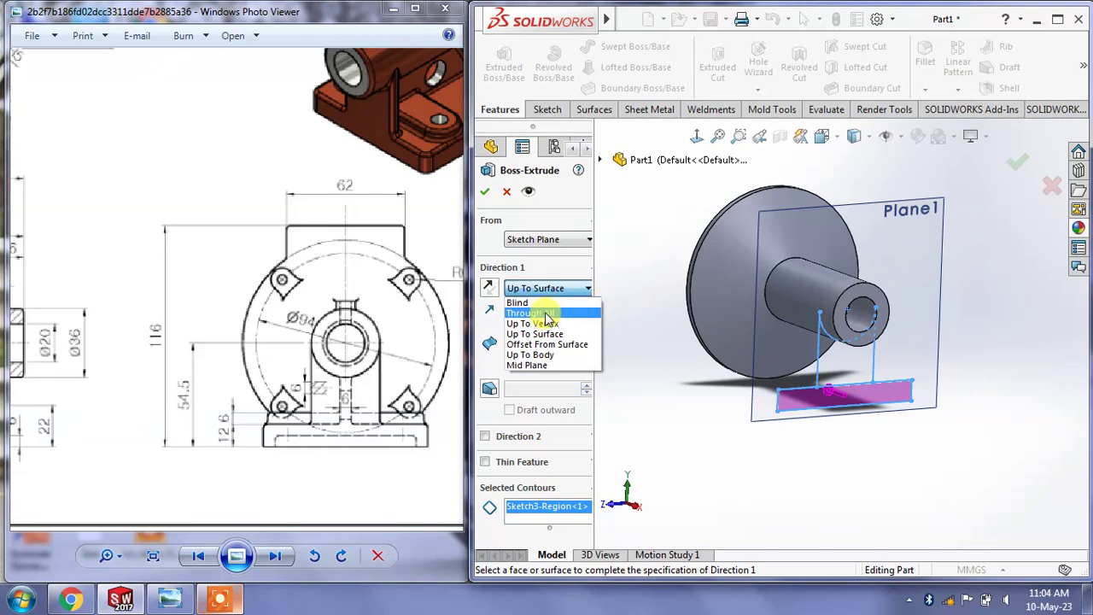
left_click(547, 313)
left_click(548, 290)
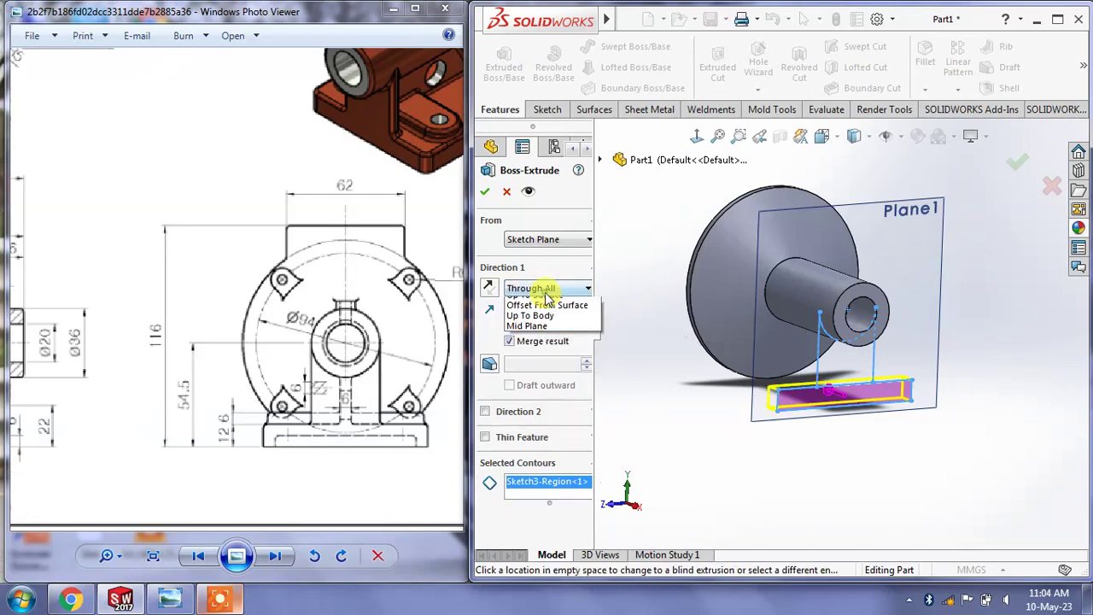
left_click(535, 334)
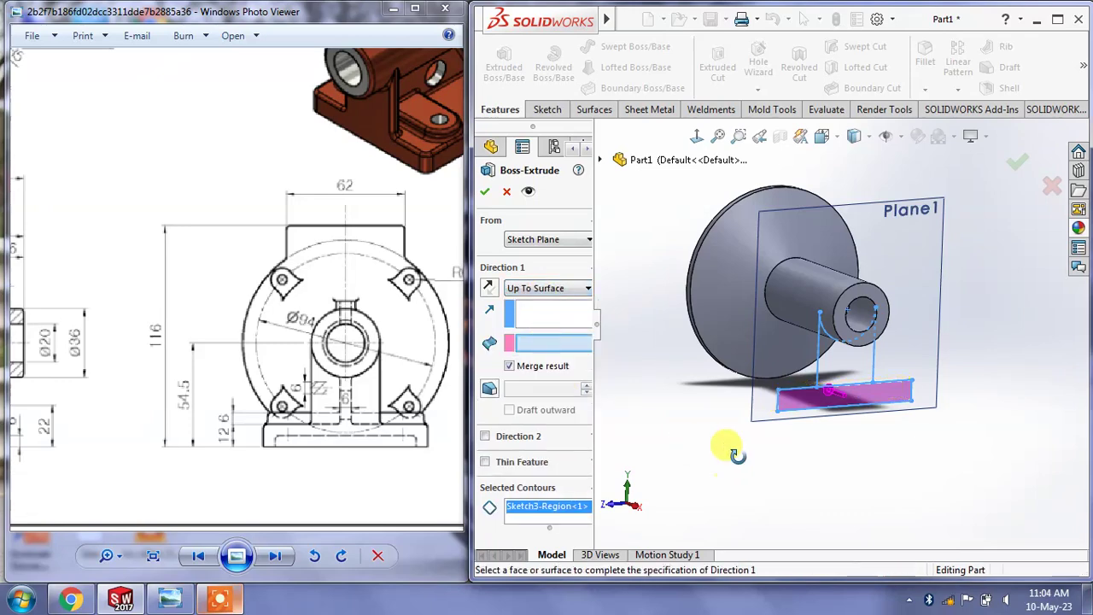
Use the flange face as the end surface to create Boss-Extrude1
mouse_move(727, 441)
middle_mouse_down()
mouse_move(805, 459)
mouse_move(720, 393)
mouse_move(743, 415)
mouse_move(639, 383)
middle_mouse_up()
left_click(720, 361)
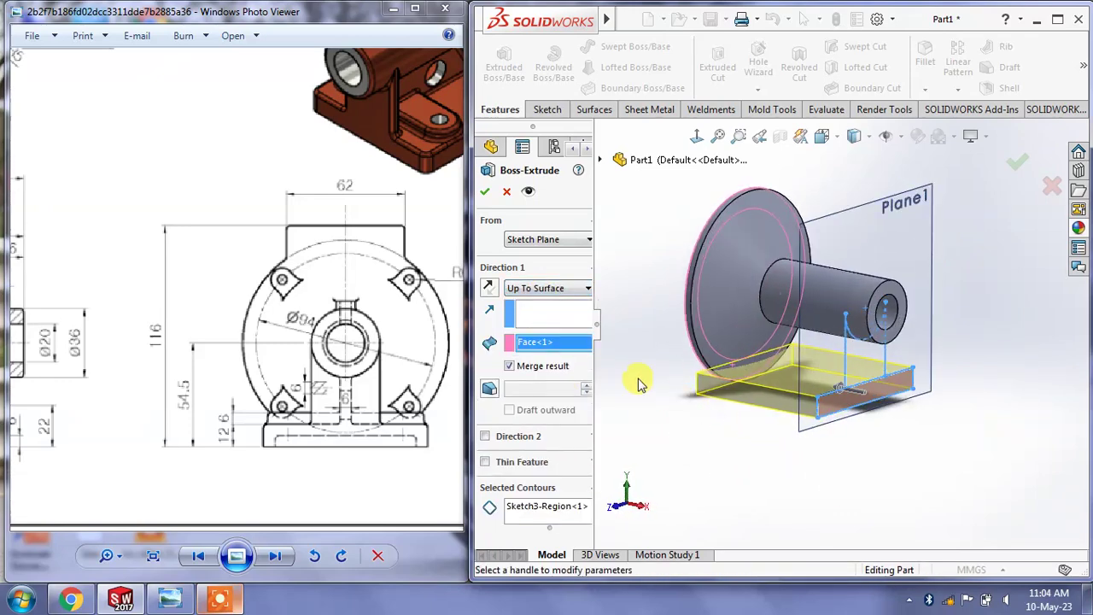
left_click(485, 193)
middle_click_drag(784, 440, 775, 419)
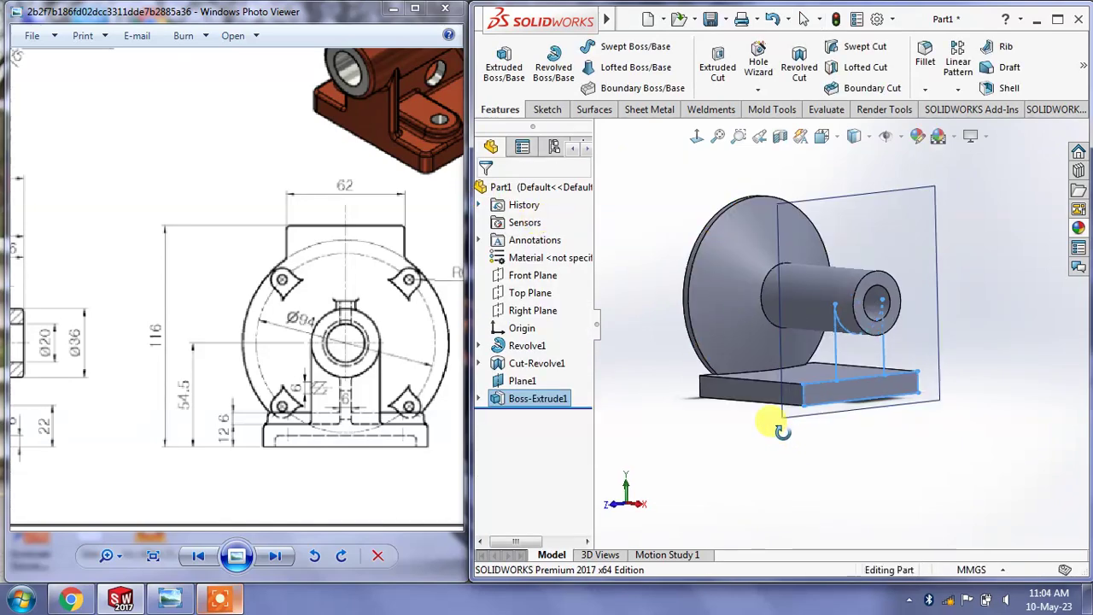
Check the drawing's SECTION A-A and front views, undoing an empty sketch created on Plane1
left_click(504, 64)
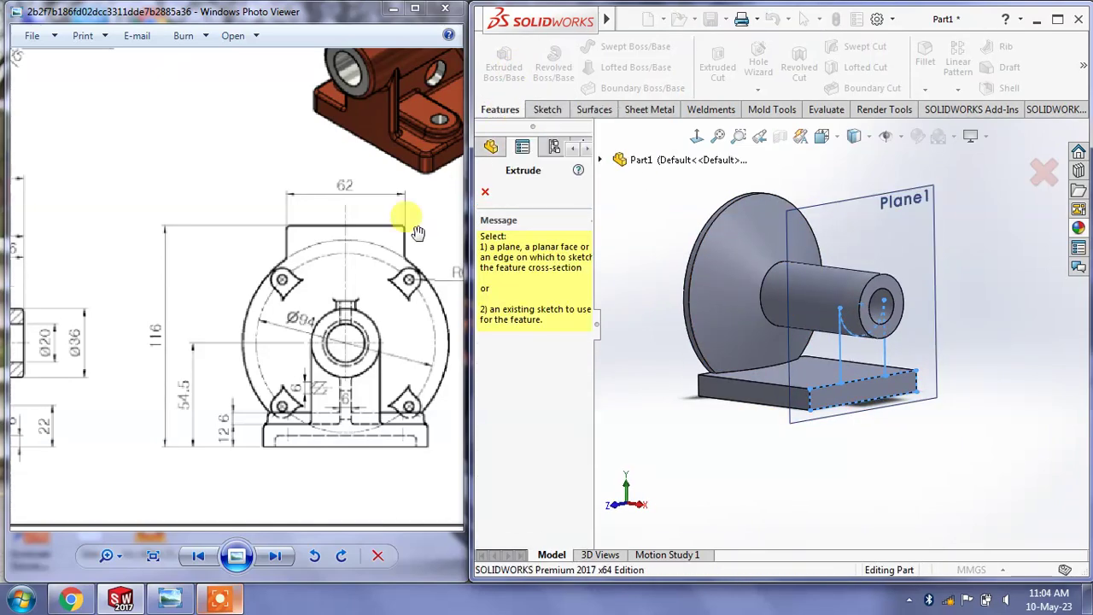
mouse_move(378, 292)
left_mouse_down()
mouse_move(245, 317)
mouse_move(271, 389)
left_mouse_up()
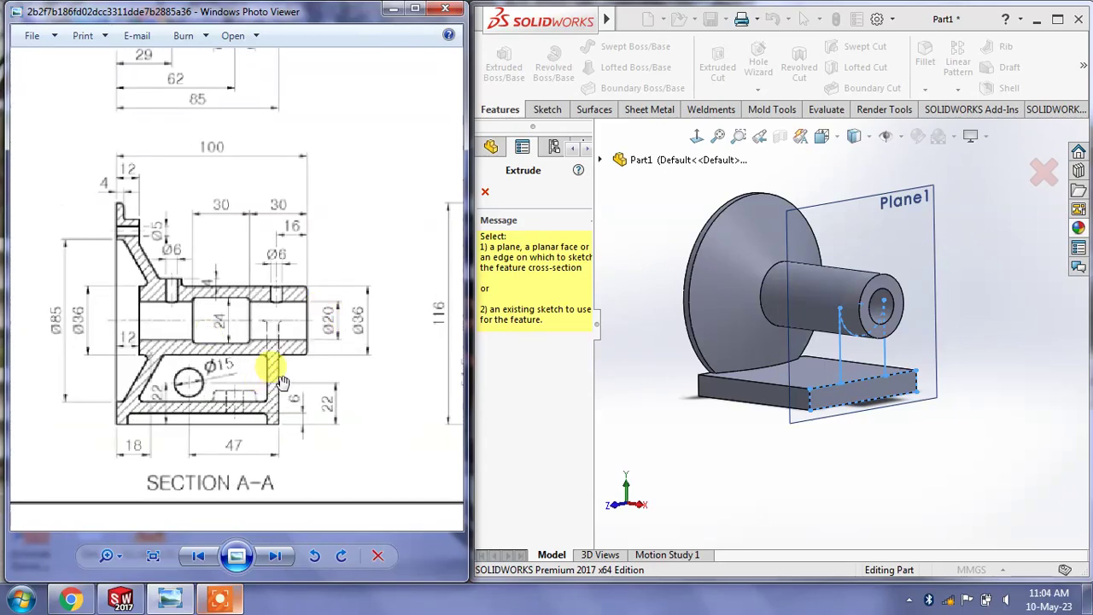
scroll(281, 382, "up", 2)
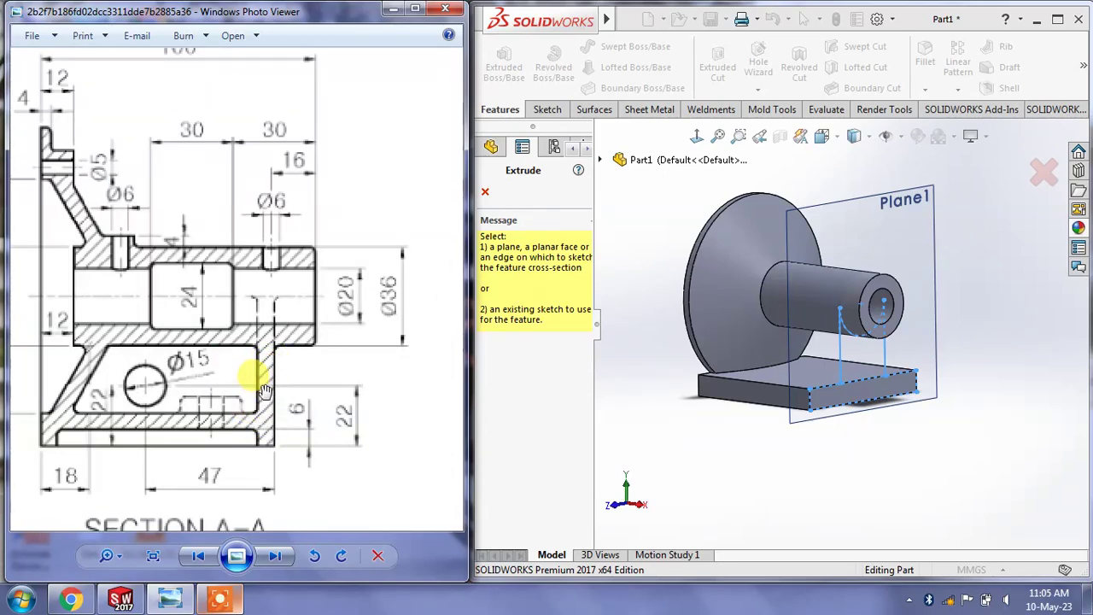
mouse_move(344, 379)
left_mouse_down()
mouse_move(214, 376)
mouse_move(285, 366)
mouse_move(51, 368)
left_mouse_up()
left_click_drag(378, 366, 324, 381)
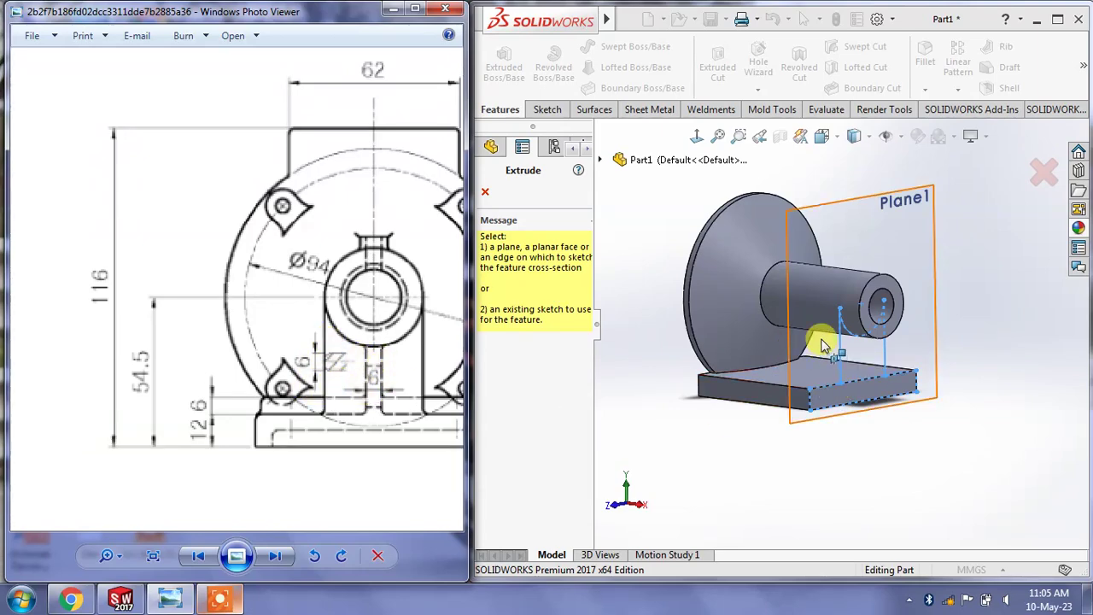
left_click(866, 346)
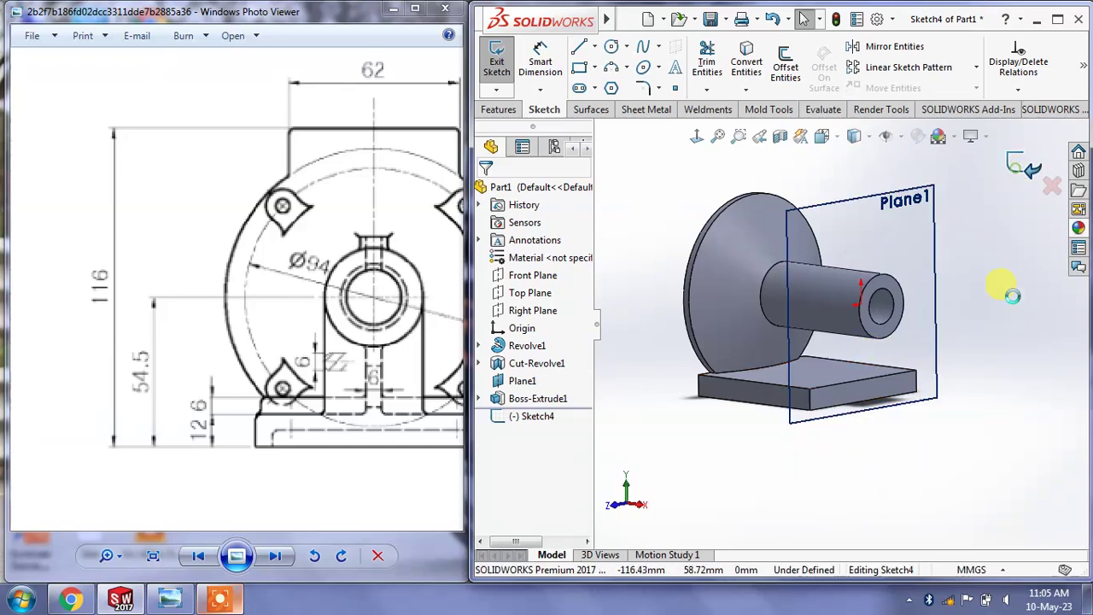
key("ctrl+z")
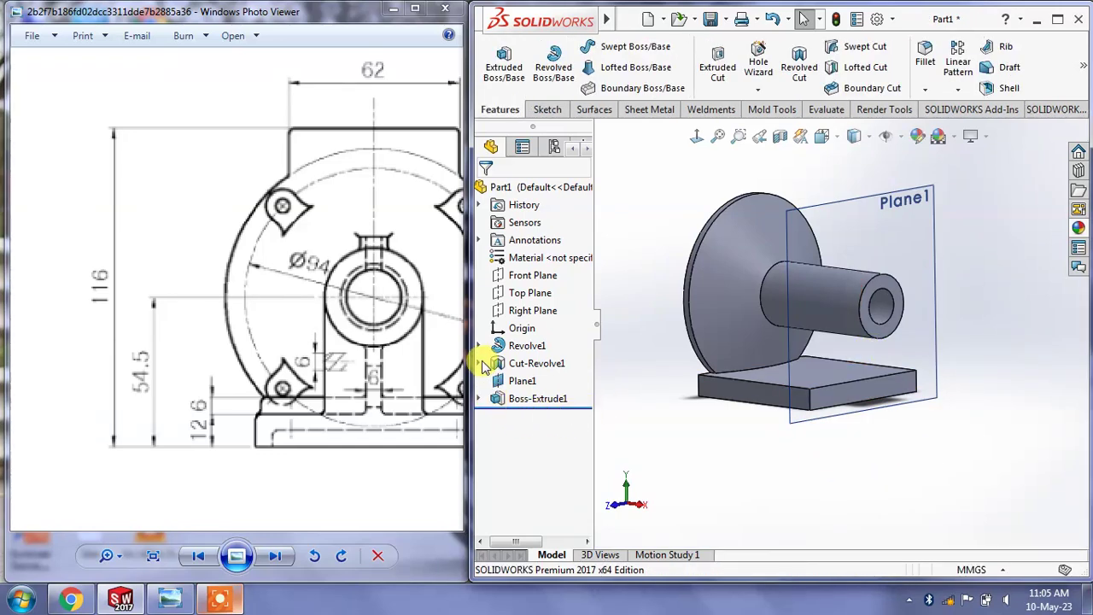
Extrude Sketch3's upright web region 6 mm deep as Boss-Extrude2
left_click(478, 399)
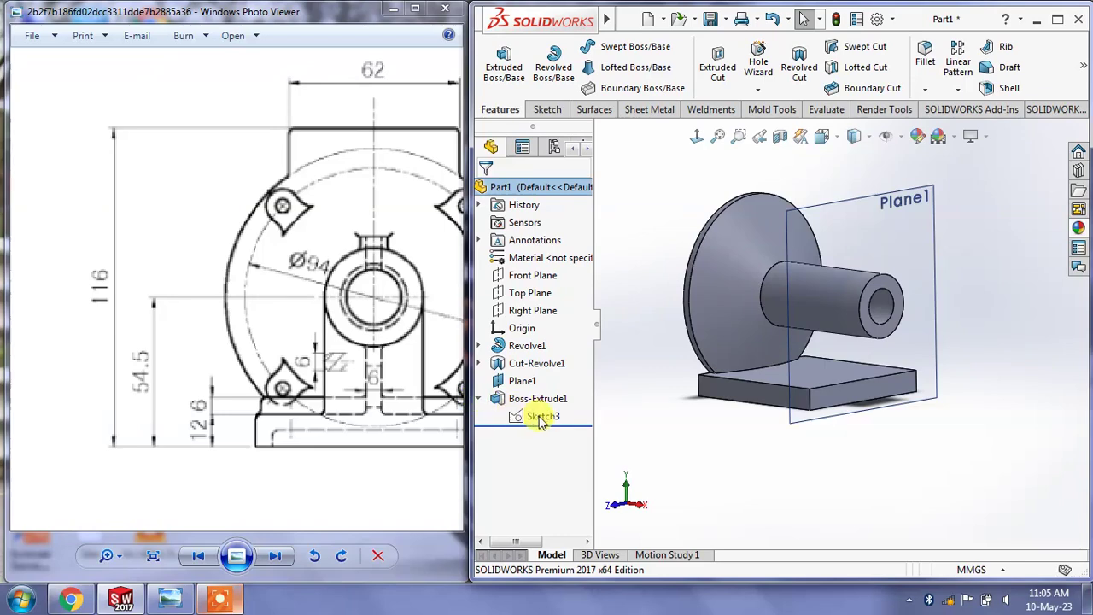
left_click(540, 417)
left_click(504, 64)
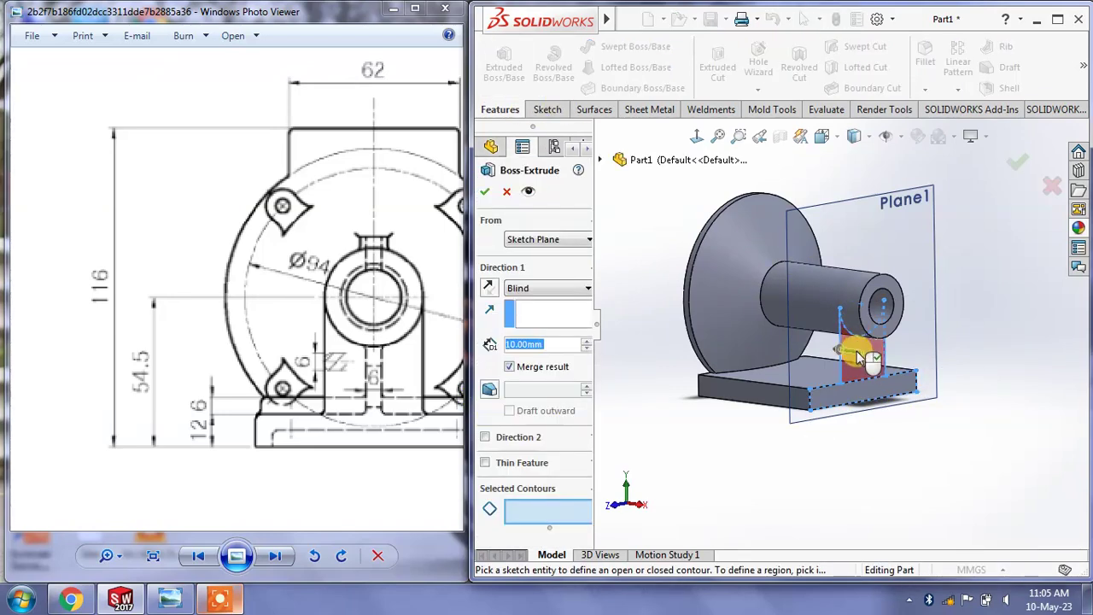
left_click(867, 354)
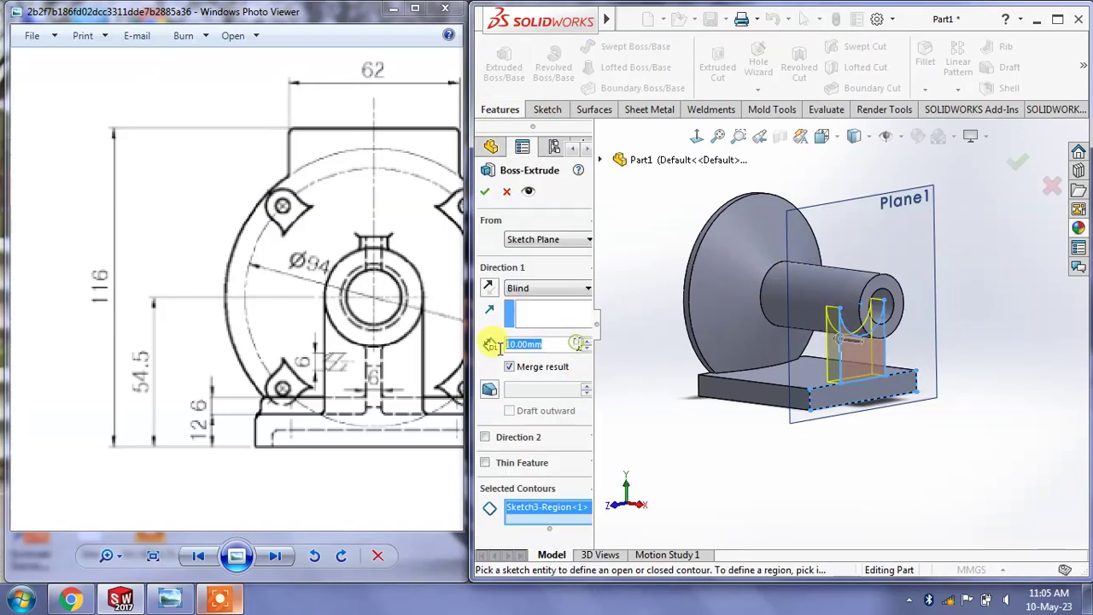
type("6")
key("Return")
left_click(484, 192)
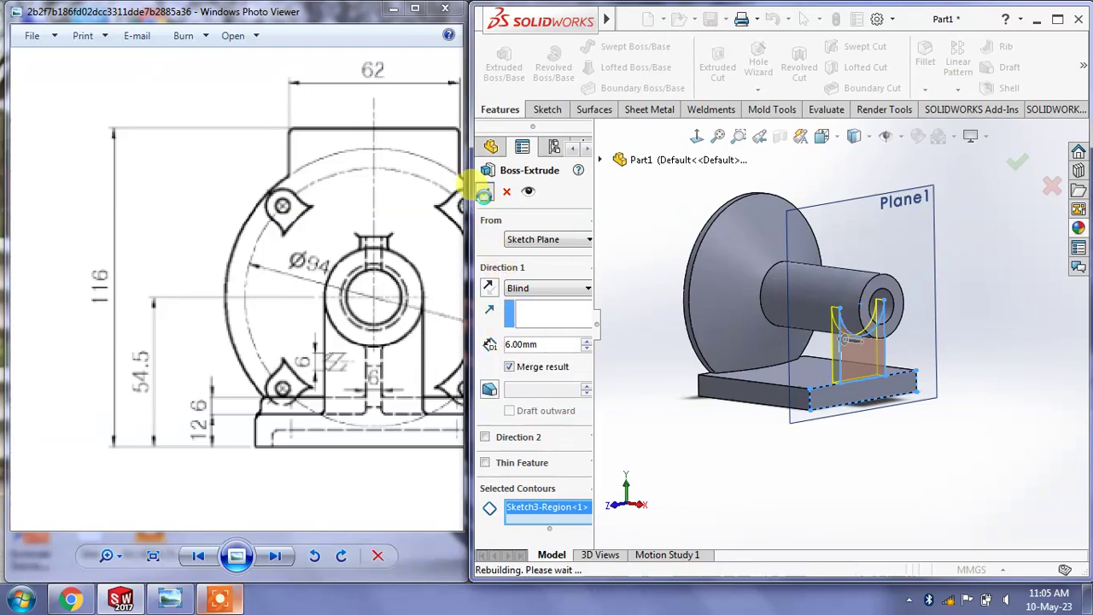
mouse_move(854, 459)
middle_mouse_down()
mouse_move(841, 431)
mouse_move(871, 445)
mouse_move(788, 464)
middle_mouse_up()
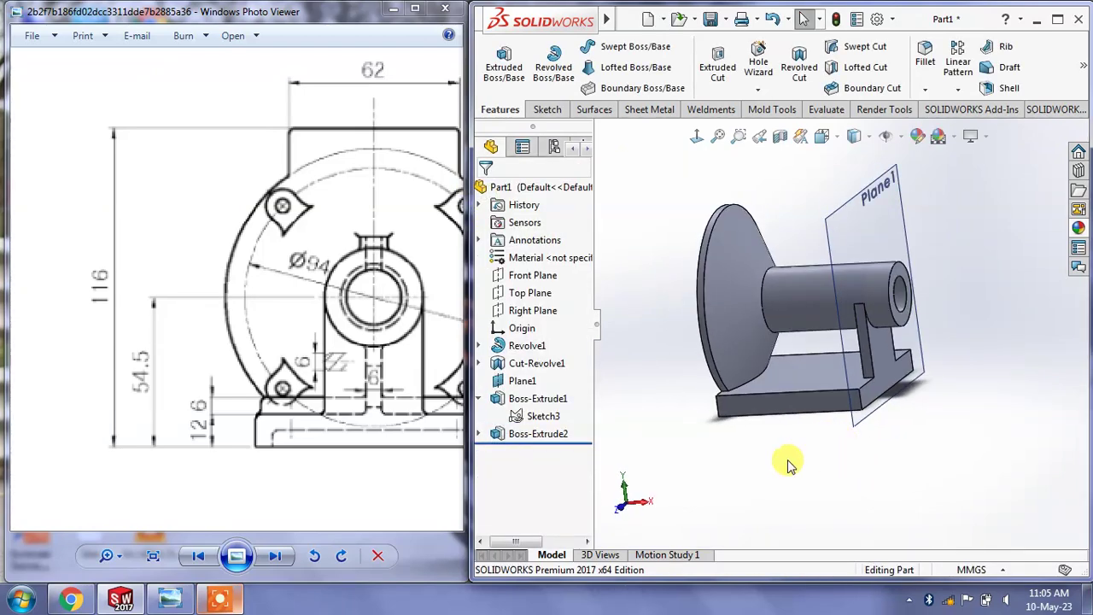
mouse_move(385, 416)
left_mouse_down()
mouse_move(317, 390)
mouse_move(183, 365)
mouse_move(244, 359)
mouse_move(213, 329)
left_mouse_up()
Orbit toward a side view and hide Plane1
mouse_move(929, 513)
middle_mouse_down()
mouse_move(946, 507)
mouse_move(741, 474)
middle_mouse_up()
right_click(897, 183)
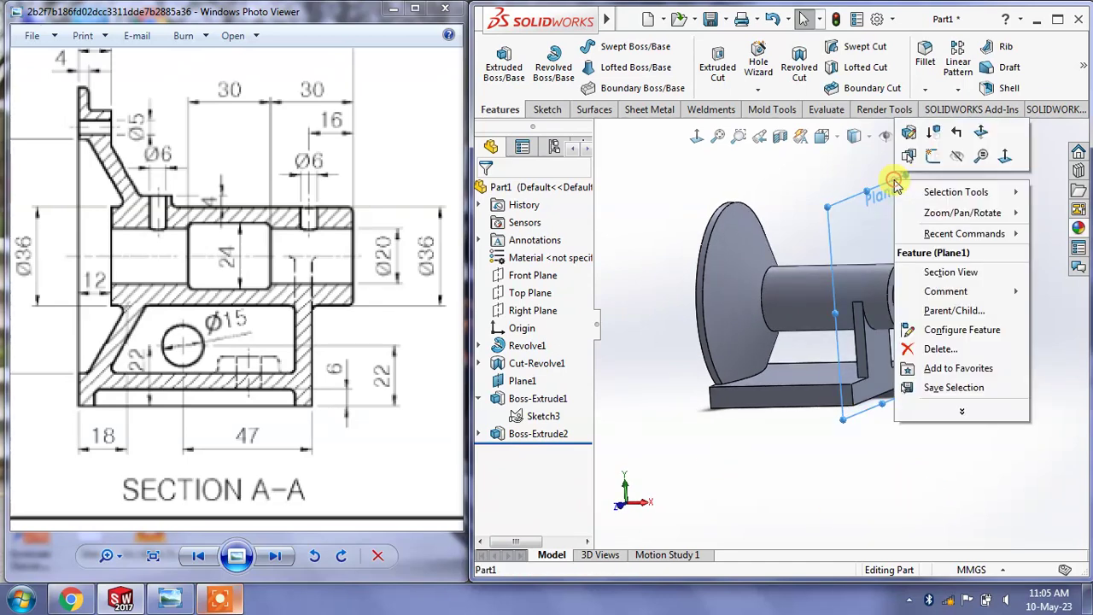
left_click(958, 159)
Check the Top and Right planes, then turn the view normal to the Front Plane
left_click(531, 293)
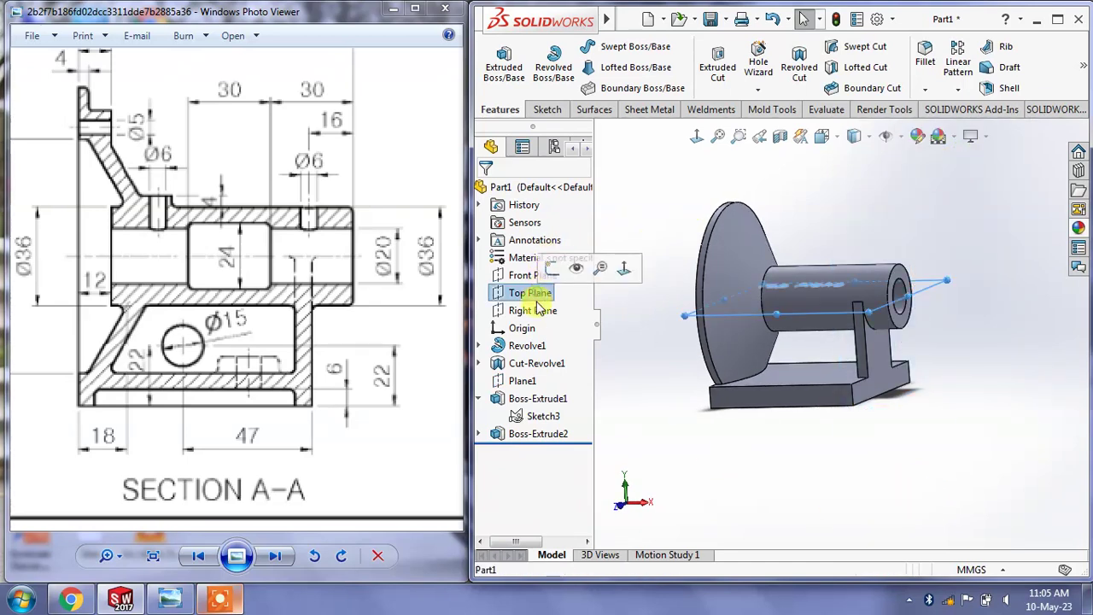
left_click(536, 312)
left_click(523, 276)
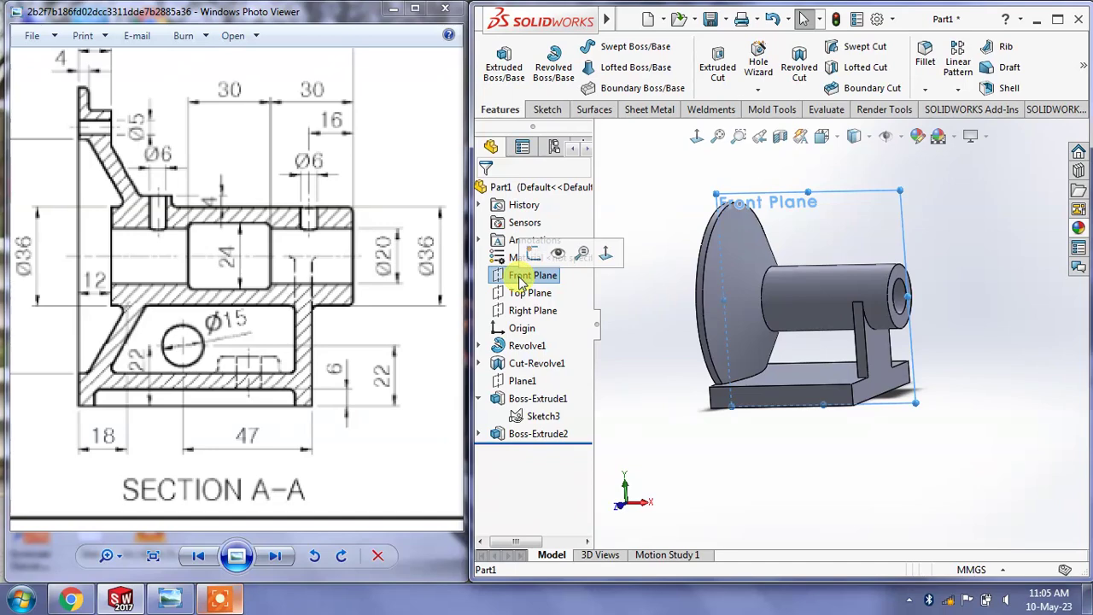
middle_click_drag(669, 296, 642, 312)
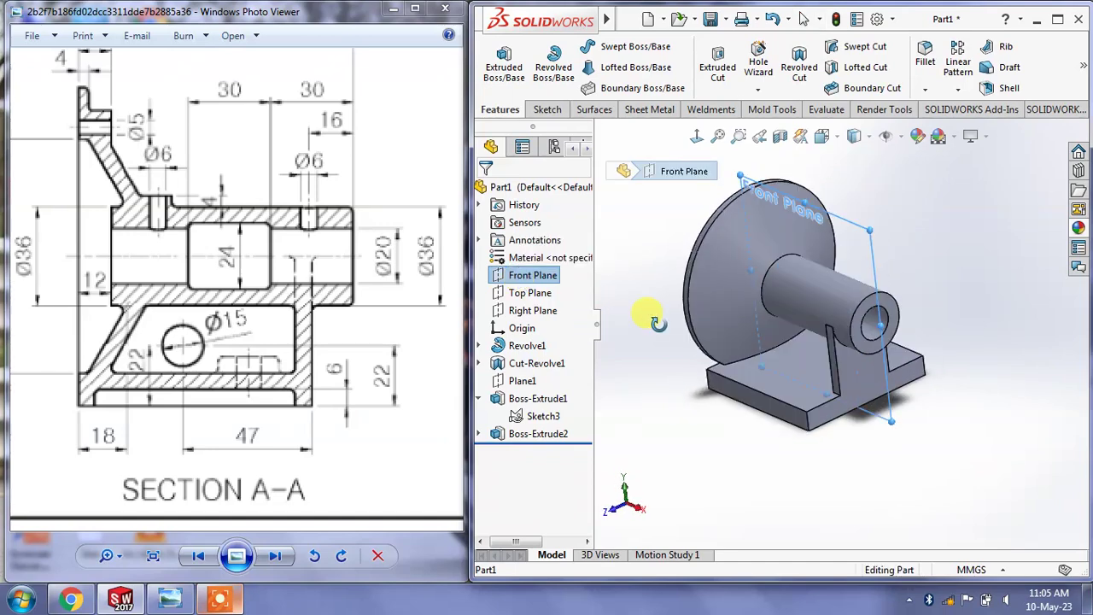
left_click(538, 275)
left_click(698, 142)
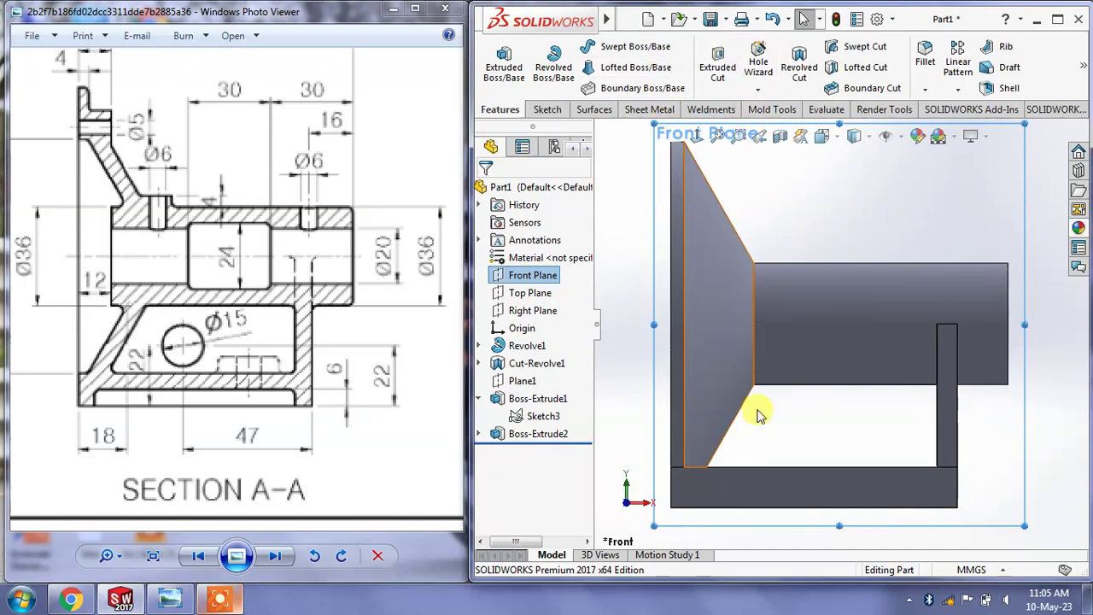
Zoom to fit the part and select the Front Plane on the Sketch tab
scroll(758, 409, "down", 5)
scroll(859, 385, "up", 3)
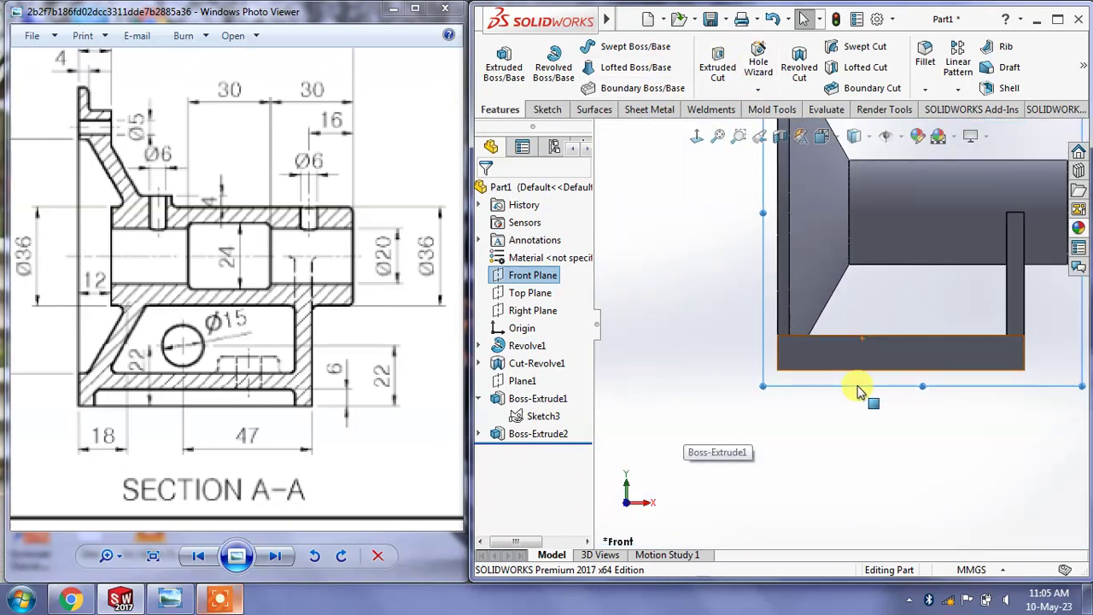
scroll(935, 298, "up", 3)
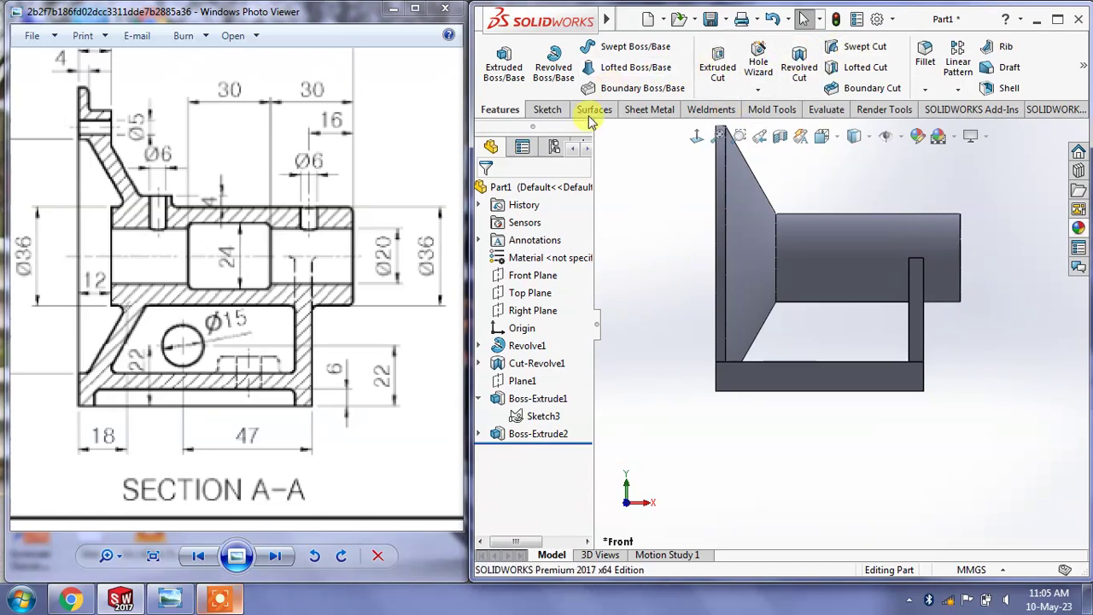
left_click(553, 113)
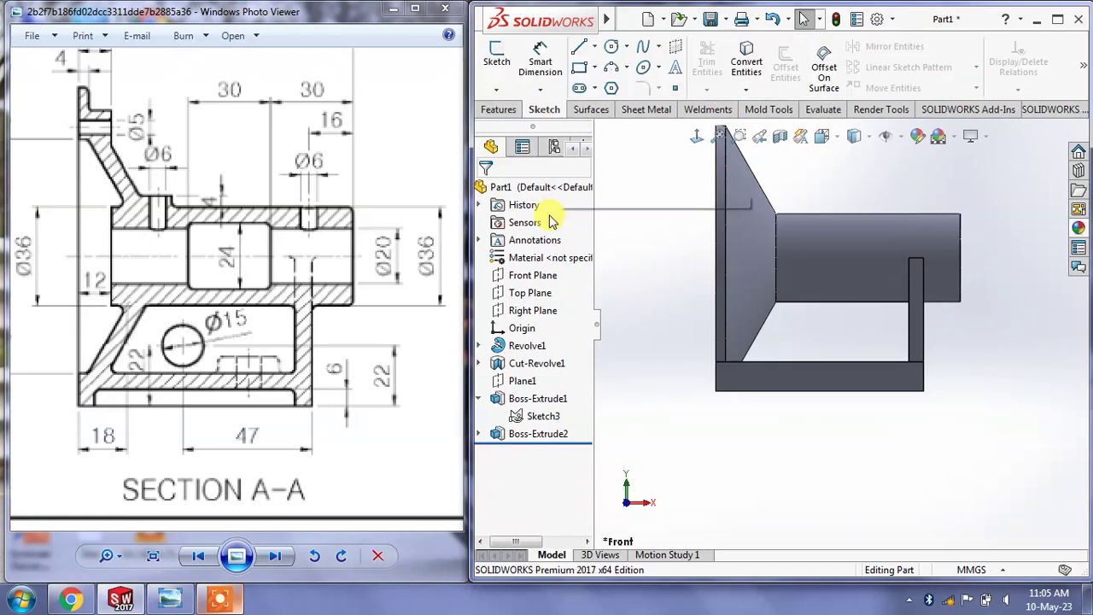
left_click(532, 276)
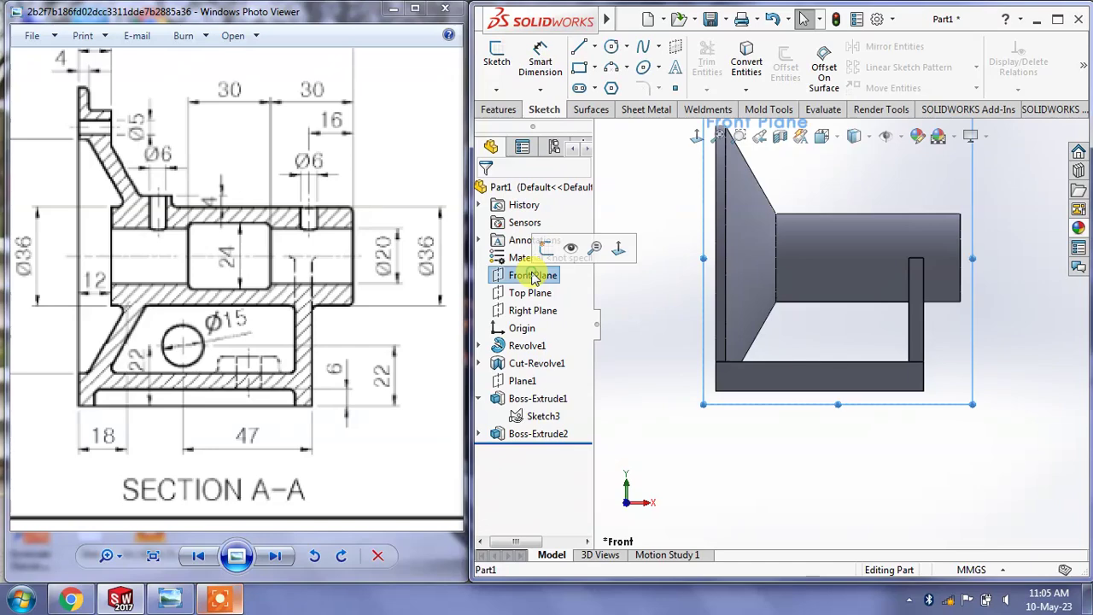
Sketch on the Front Plane by converting the base's top edge, then exit the sketch
left_click(496, 55)
left_click(736, 56)
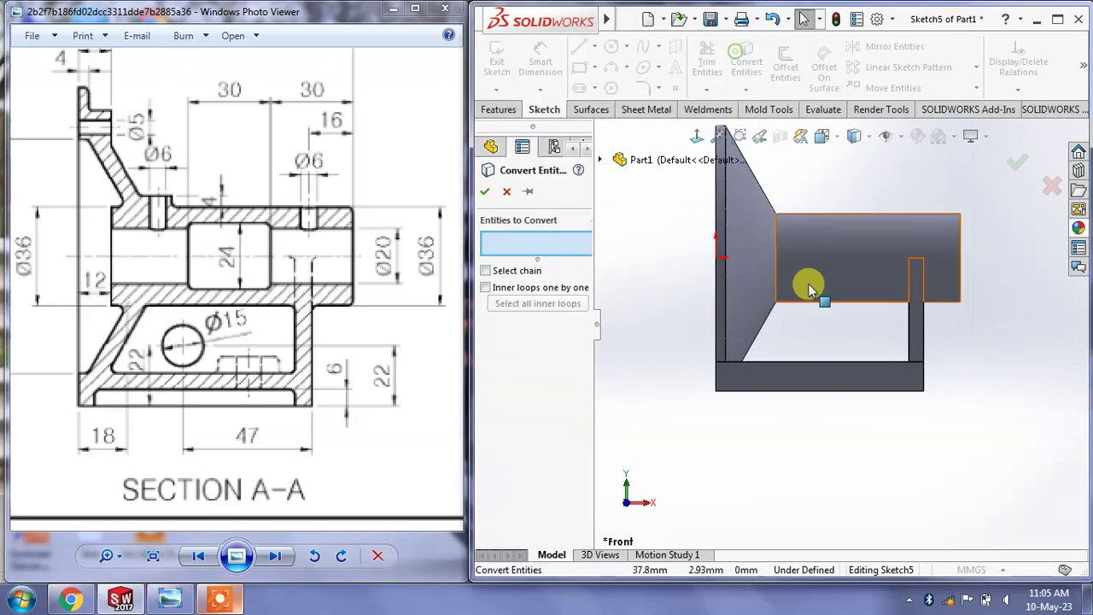
left_click(816, 365)
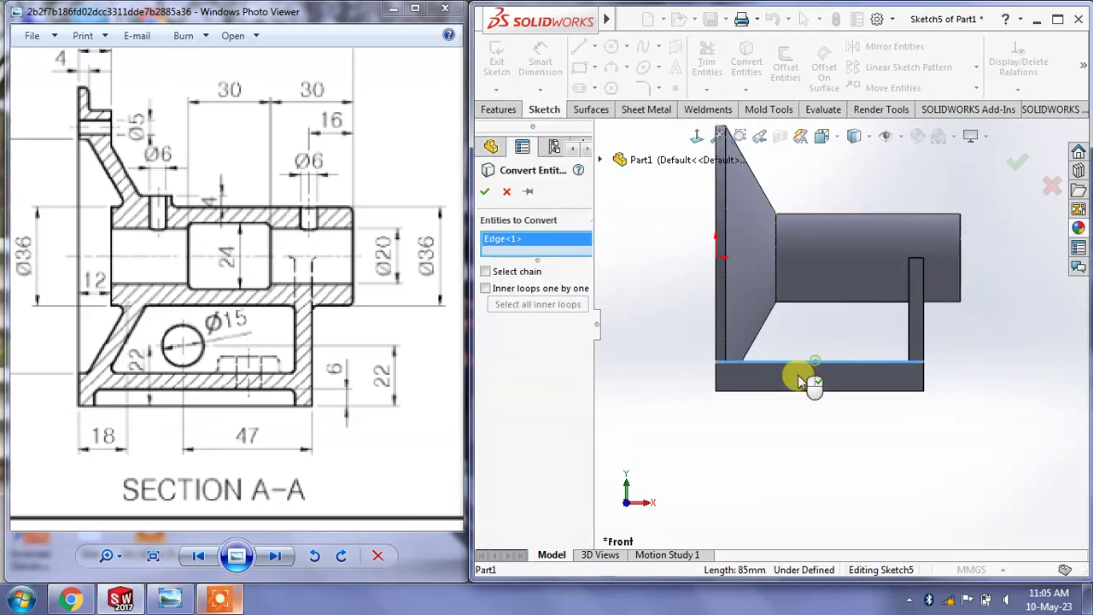
left_click(486, 193)
left_click(1019, 173)
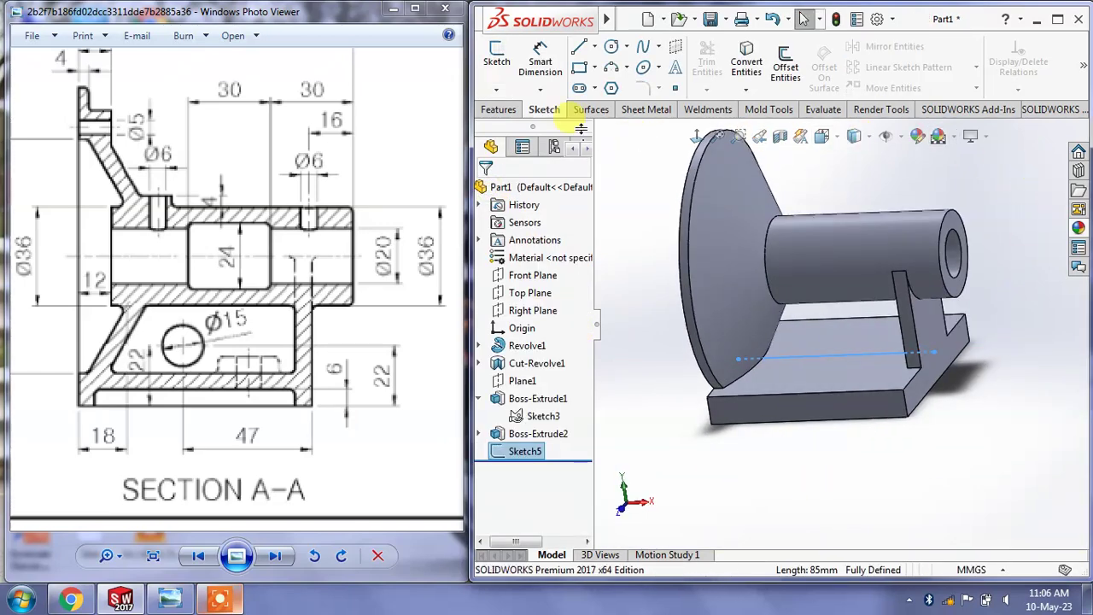
Create a 6 mm thick Rib1 from the converted edge and inspect it
left_click(499, 111)
left_click(1001, 52)
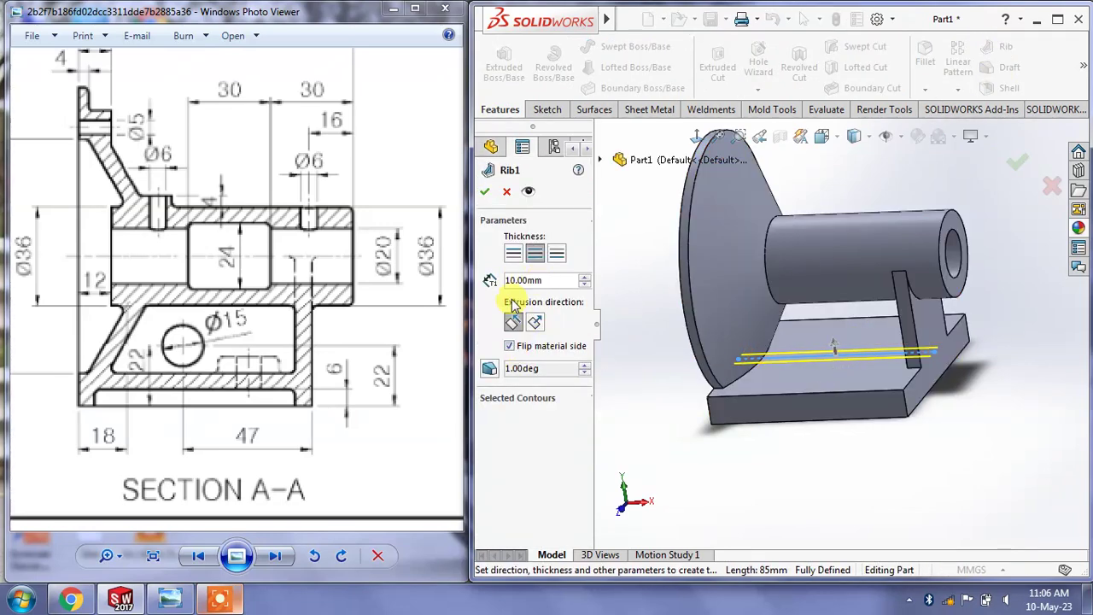
scroll(332, 357, "down", 1)
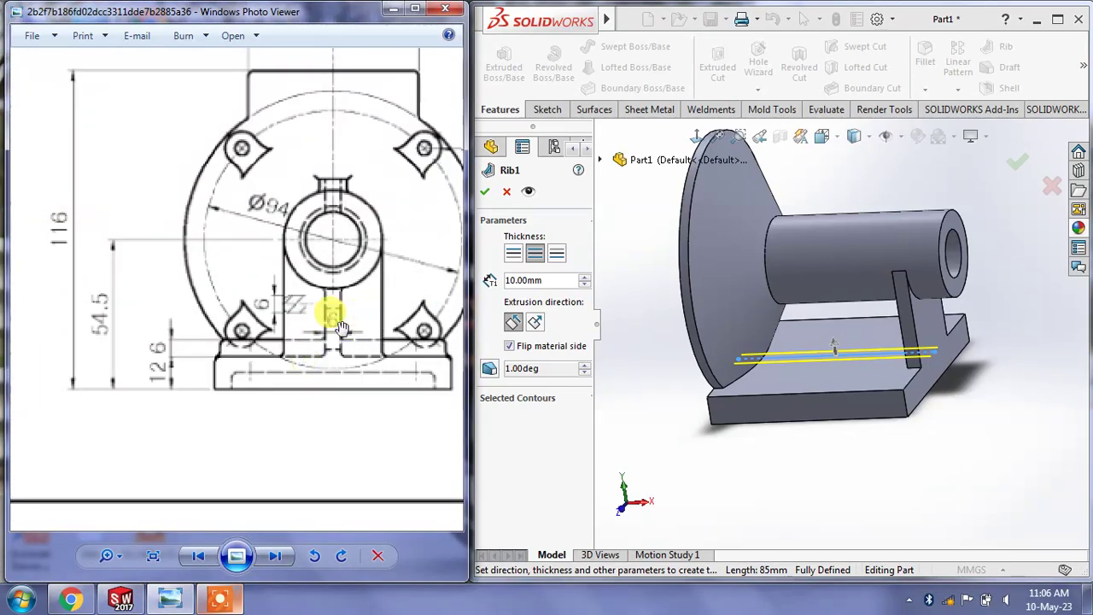
double_click(554, 282)
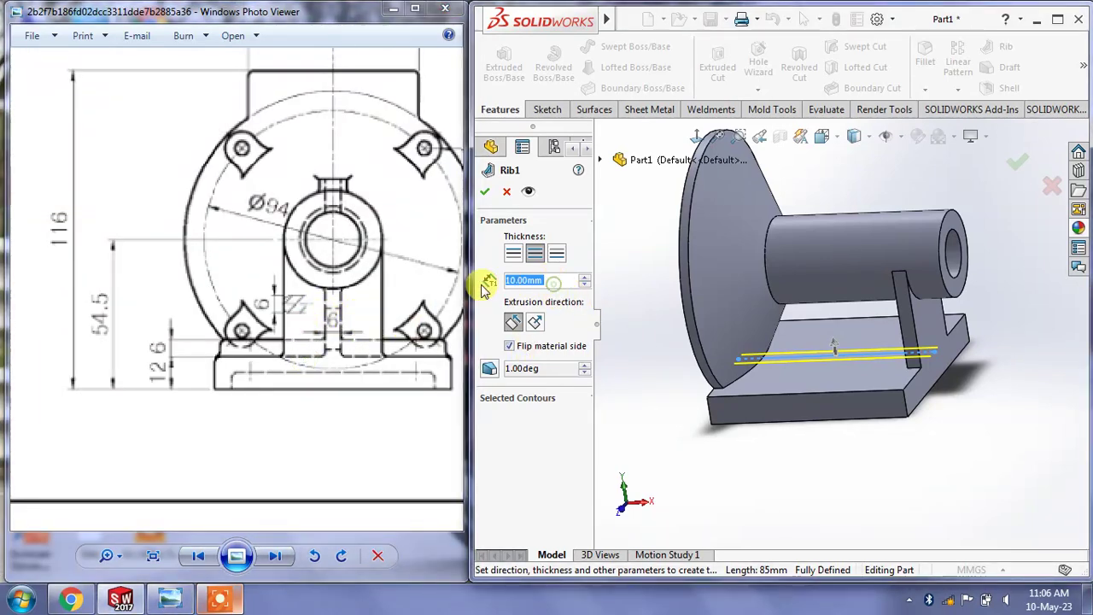
type("6")
key("Return")
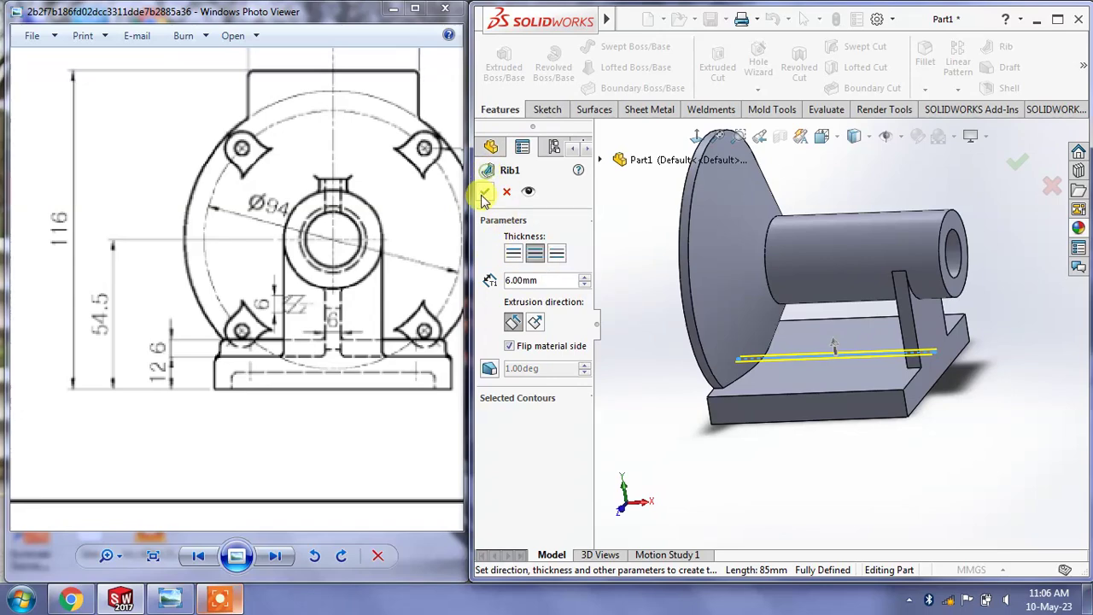
right_click(670, 353)
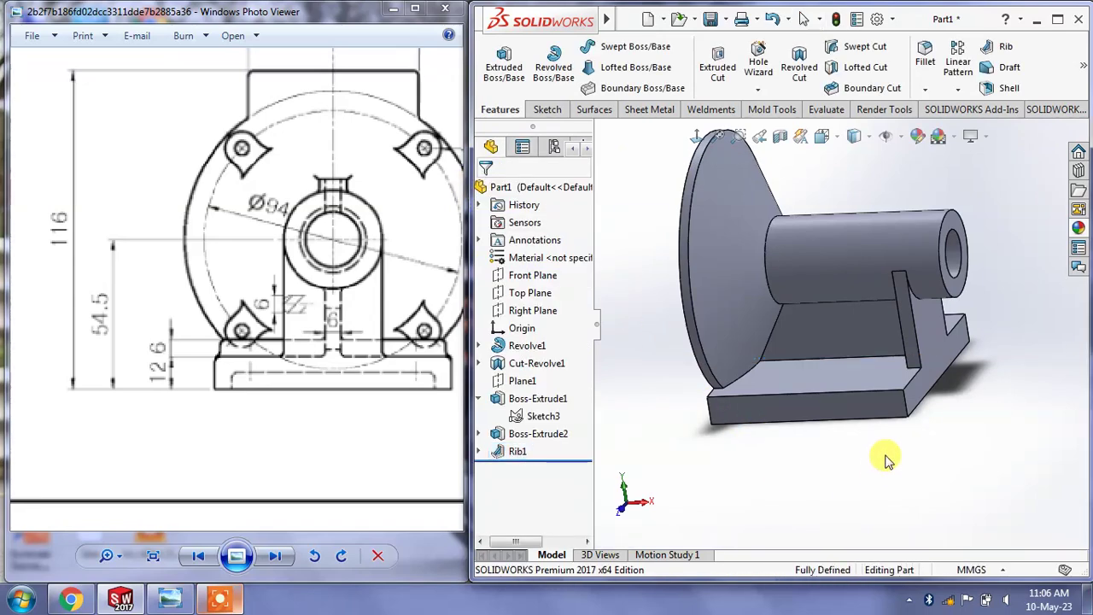
mouse_move(875, 444)
middle_mouse_down()
mouse_move(899, 419)
mouse_move(894, 248)
mouse_move(914, 273)
mouse_move(948, 253)
mouse_move(808, 225)
mouse_move(840, 262)
mouse_move(793, 264)
mouse_move(819, 282)
middle_mouse_up()
left_click_drag(426, 263, 329, 280)
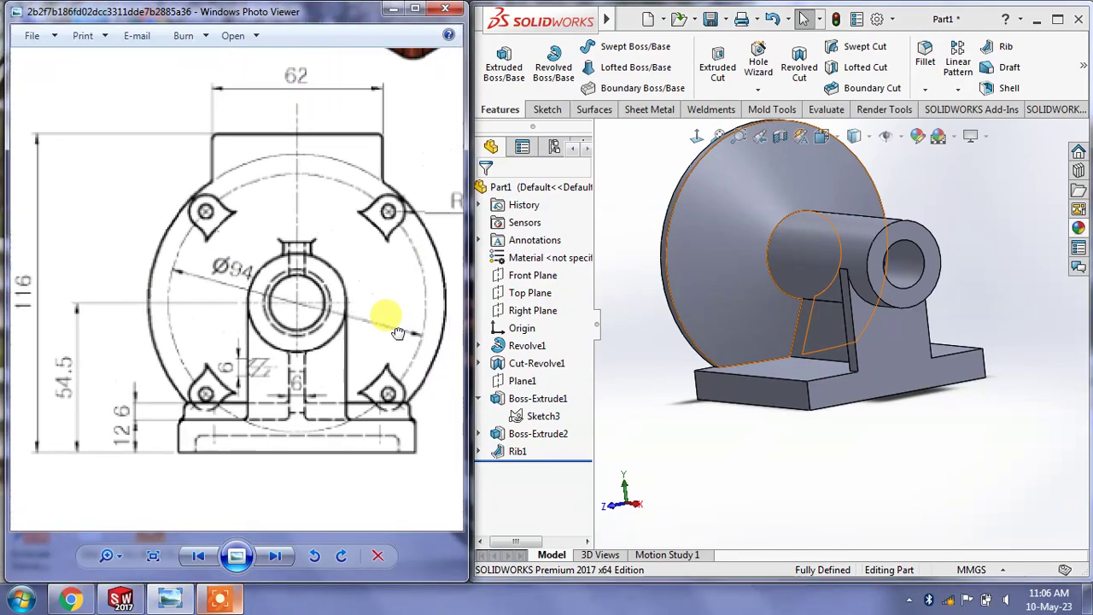
left_click_drag(240, 239, 294, 227)
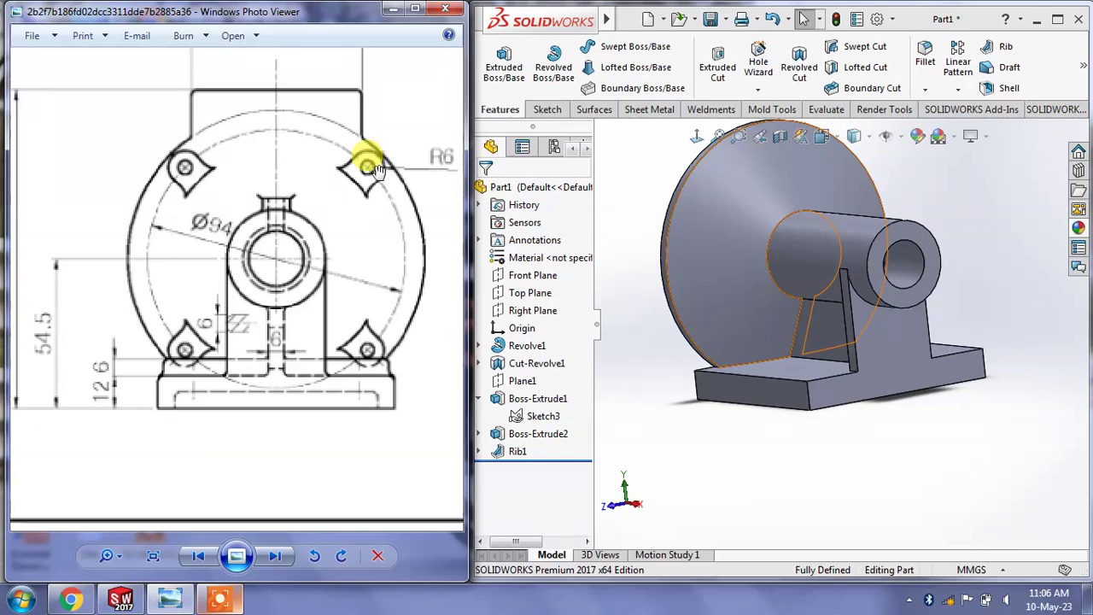
mouse_move(663, 417)
middle_mouse_down()
mouse_move(722, 384)
mouse_move(701, 380)
middle_mouse_up()
left_click_drag(308, 307, 451, 398)
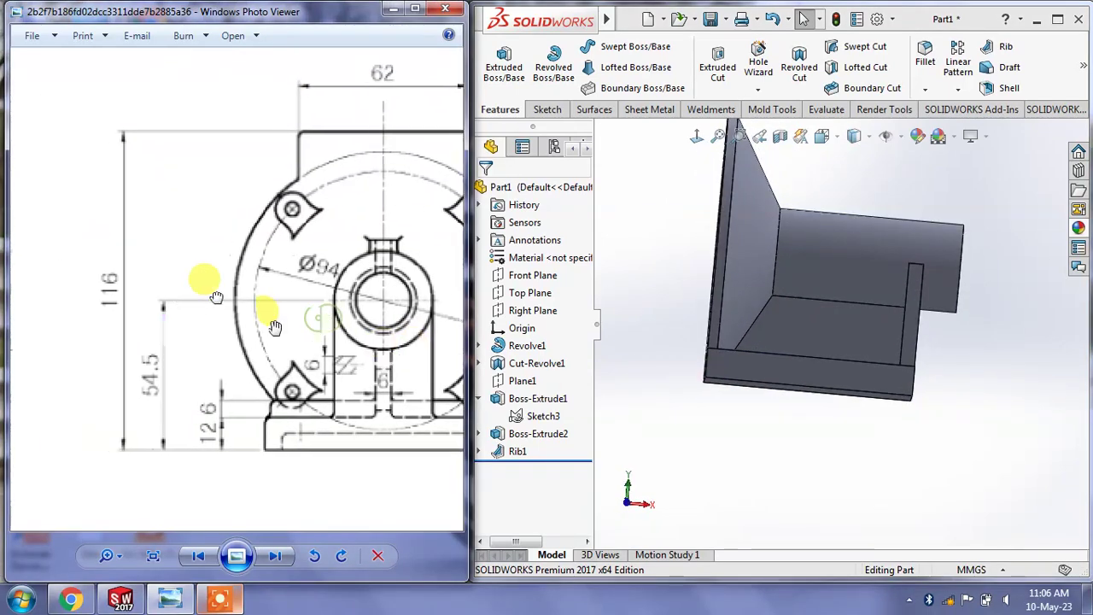
left_click_drag(215, 274, 312, 304)
left_click_drag(58, 271, 225, 285)
mouse_move(129, 206)
left_mouse_down()
mouse_move(163, 235)
mouse_move(141, 211)
left_mouse_up()
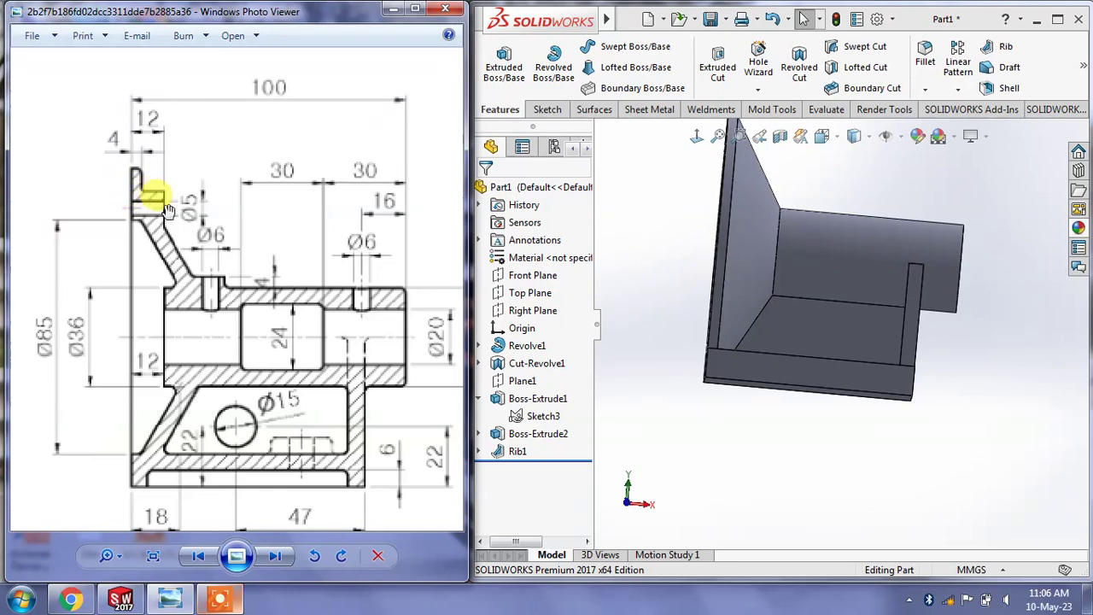
scroll(208, 247, "down", 3)
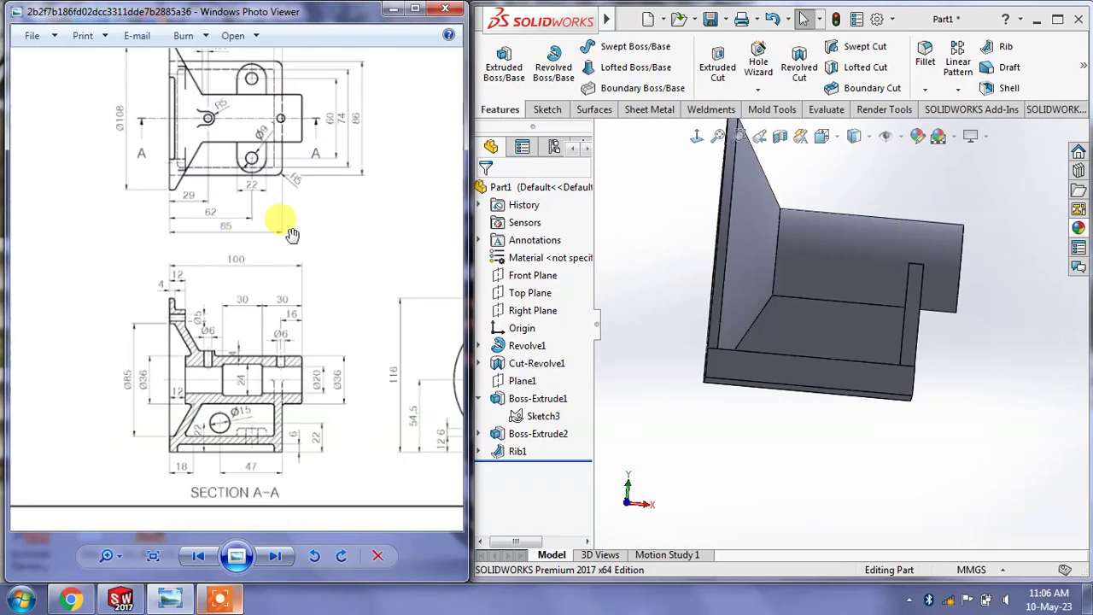
mouse_move(300, 224)
left_mouse_down()
mouse_move(97, 230)
mouse_move(159, 159)
left_mouse_up()
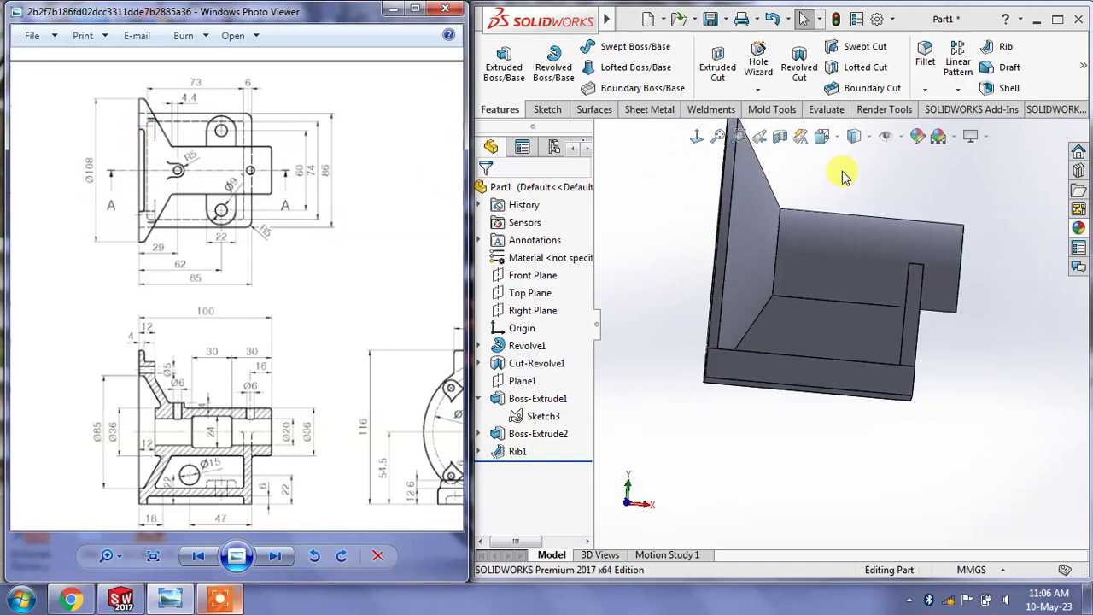
middle_click_drag(844, 179, 875, 218)
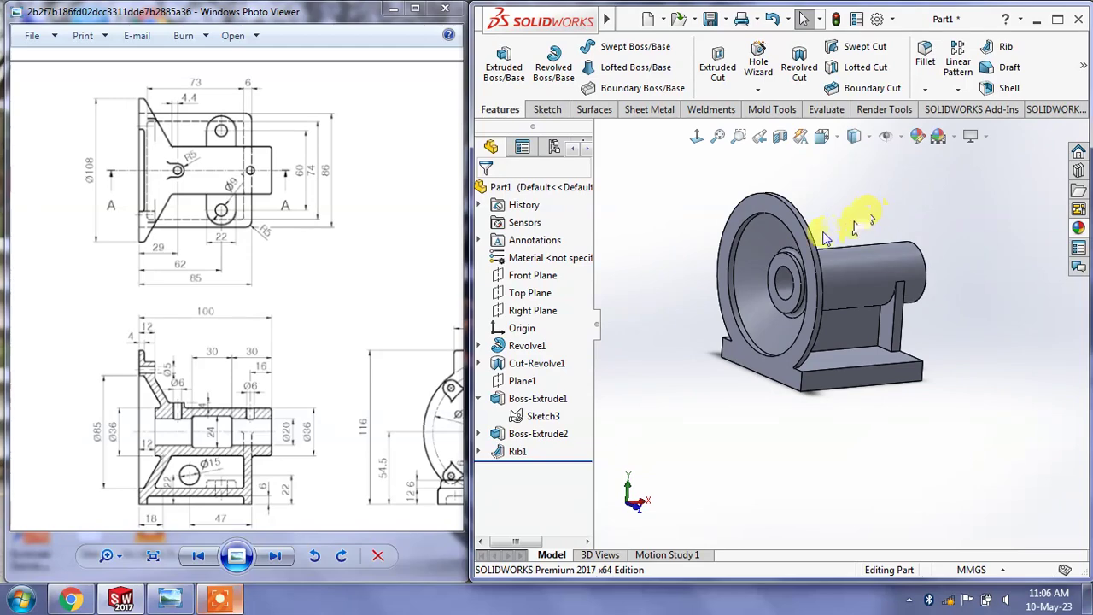
Create Plane2 offset 12 mm from the flange's front face with Flip offset, then select it
left_click(1083, 66)
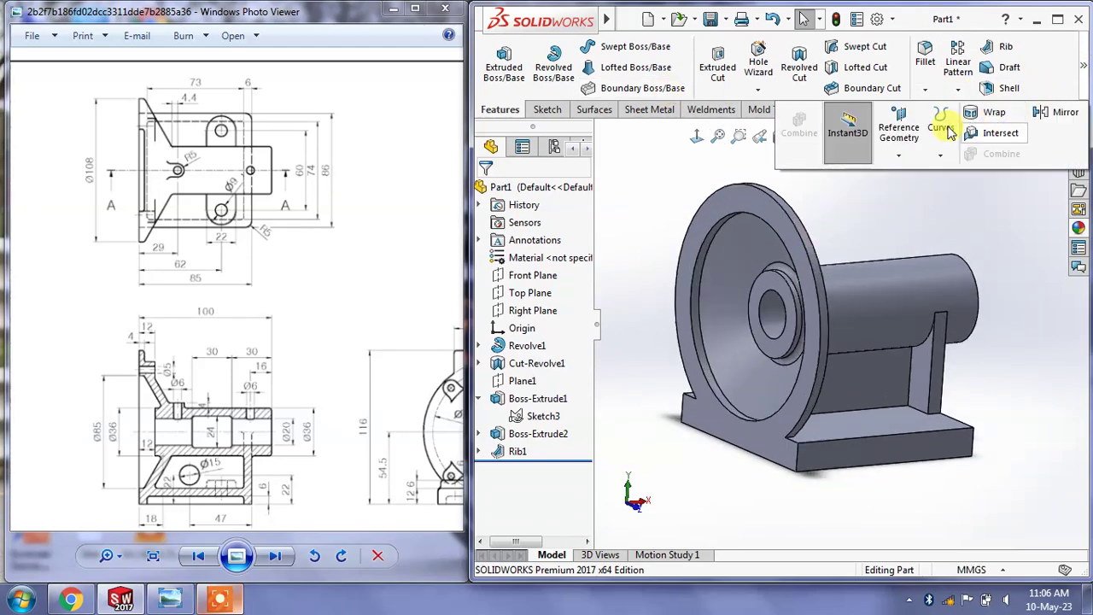
left_click(895, 145)
left_click(913, 174)
left_click(724, 194)
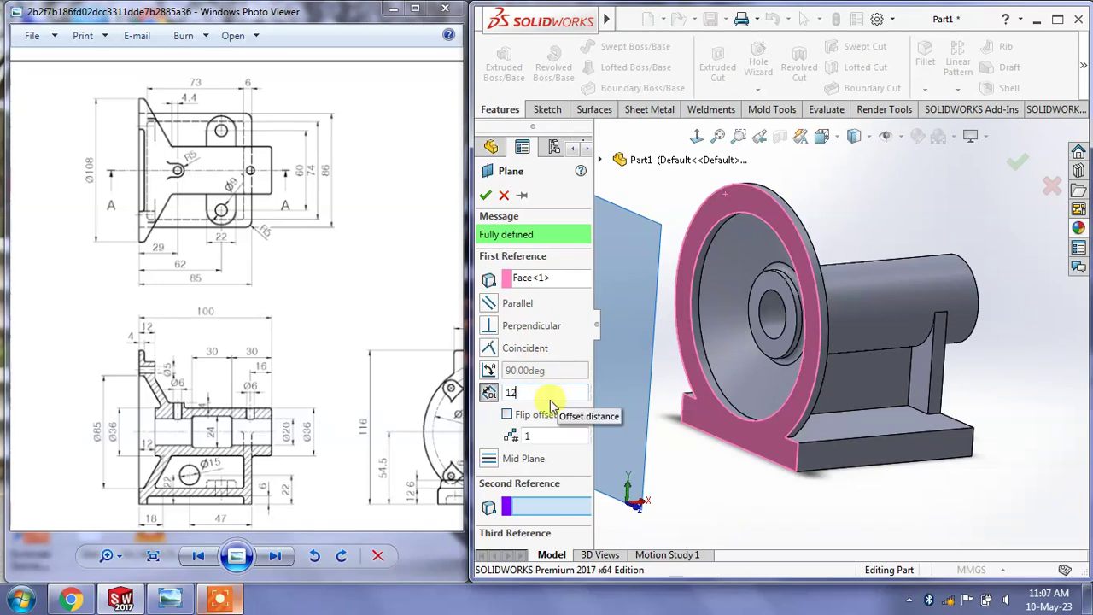
left_click(506, 415)
left_click(487, 194)
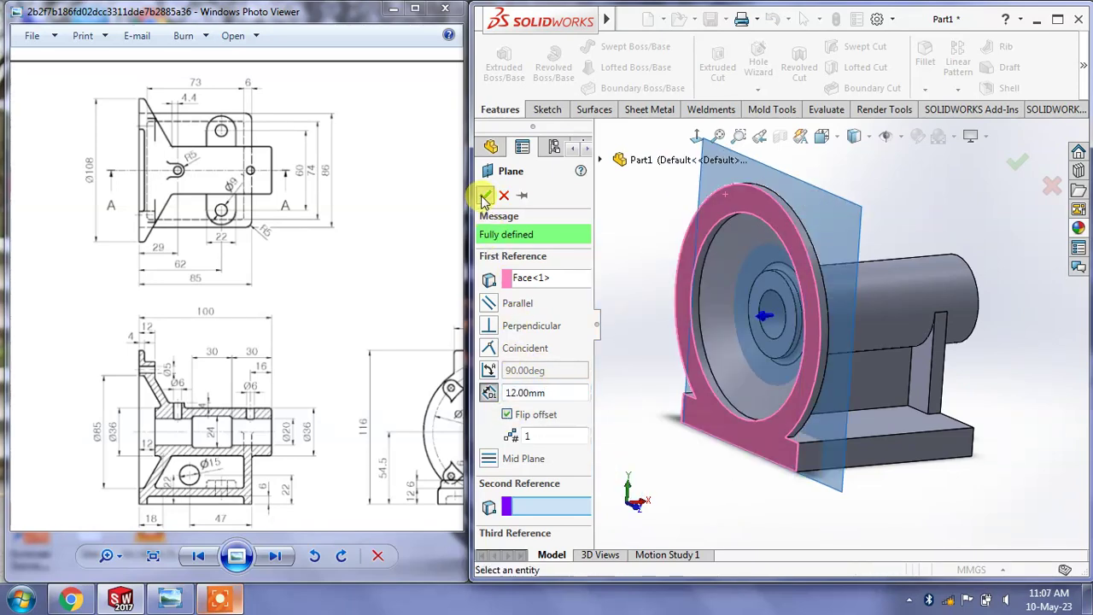
mouse_move(940, 215)
middle_mouse_down()
mouse_move(890, 175)
mouse_move(763, 166)
middle_mouse_up()
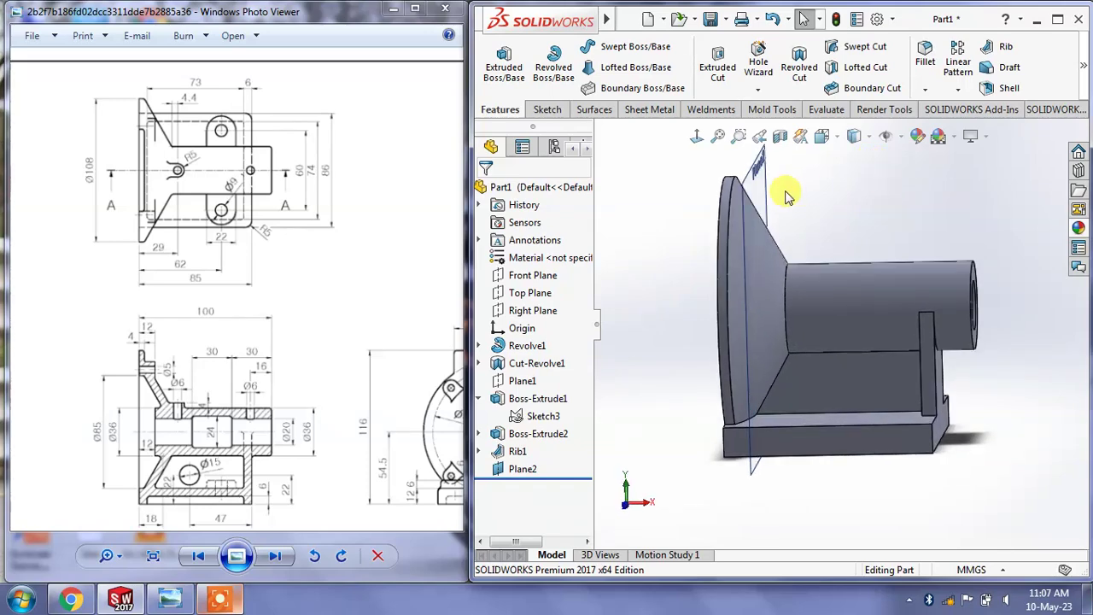
left_click(762, 147)
Start Sketch6 on Plane2, viewed normal from the flange side
left_click(841, 144)
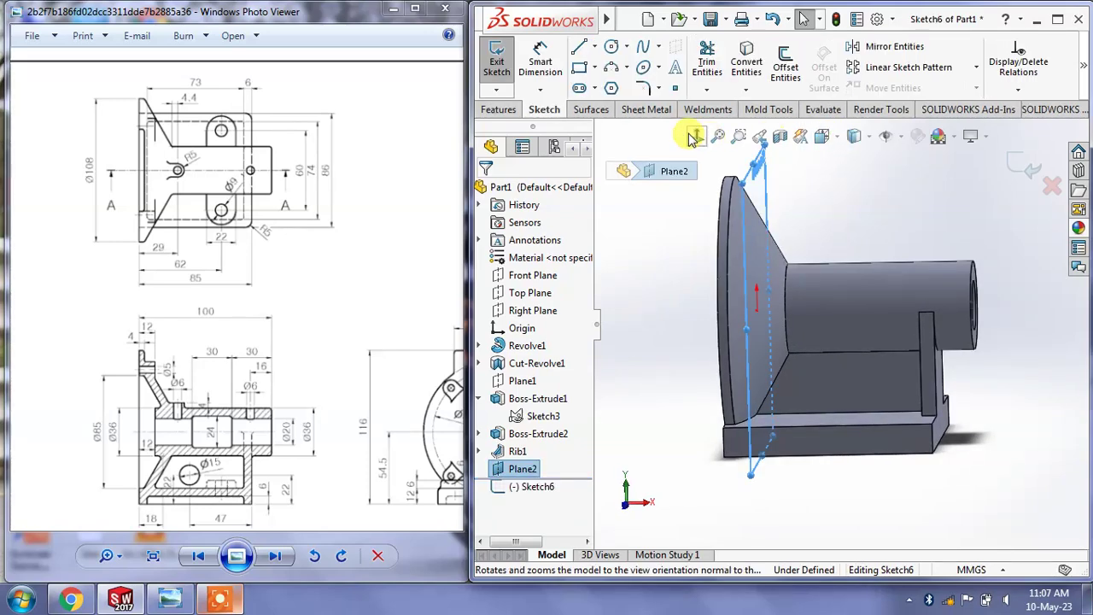
left_click(696, 137)
left_click(699, 139)
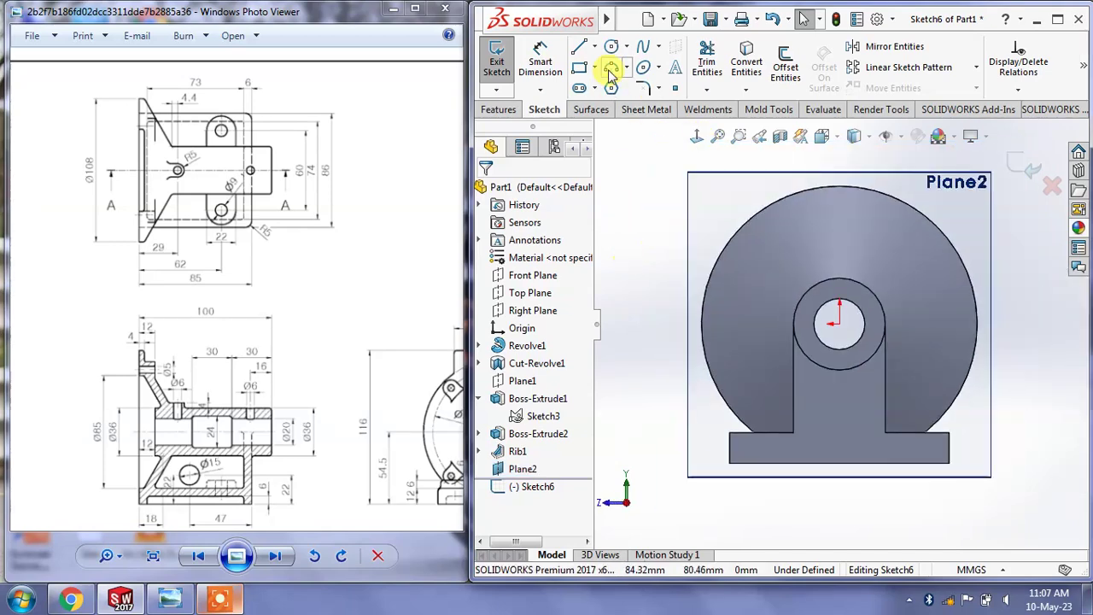
Draw a circle centred on the origin
left_click(611, 48)
left_click_drag(288, 337, 225, 317)
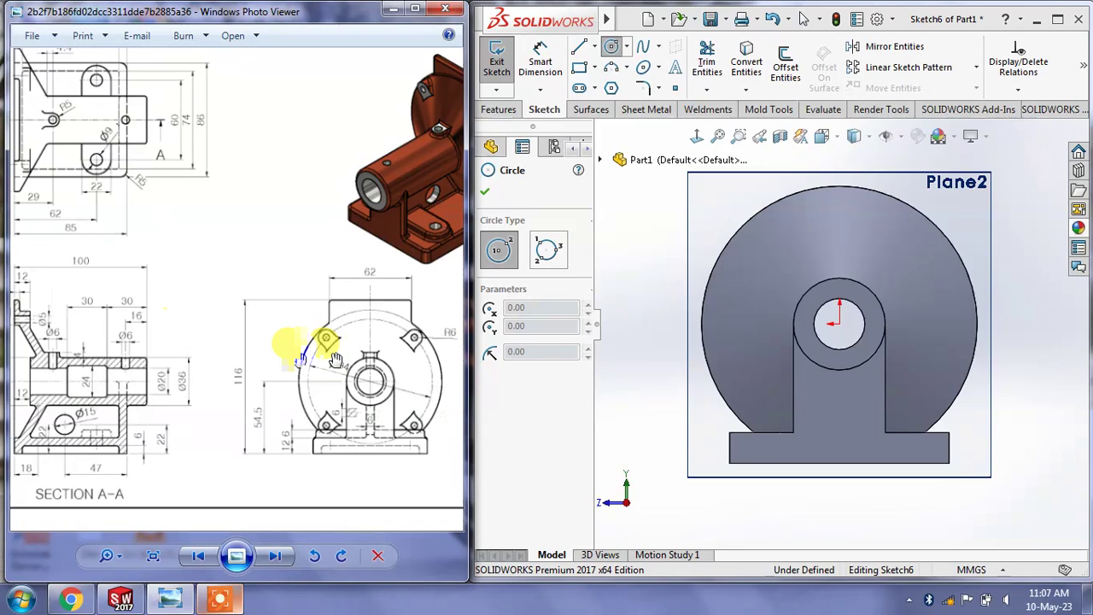
left_click(840, 324)
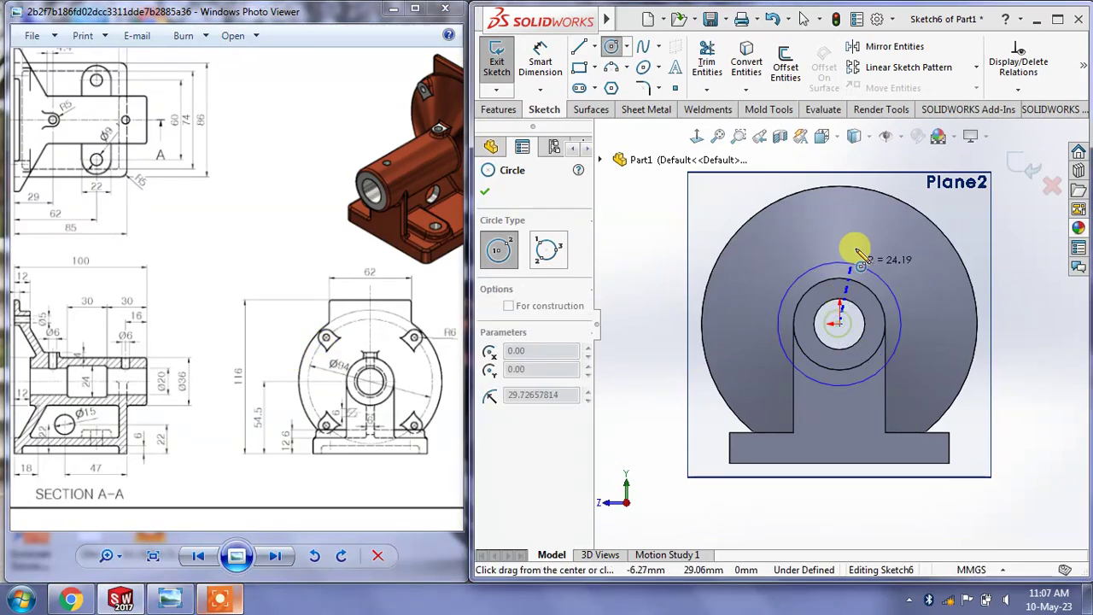
left_click(860, 223)
Dimension the circle's diameter to 94 mm and return to Select
left_click(541, 64)
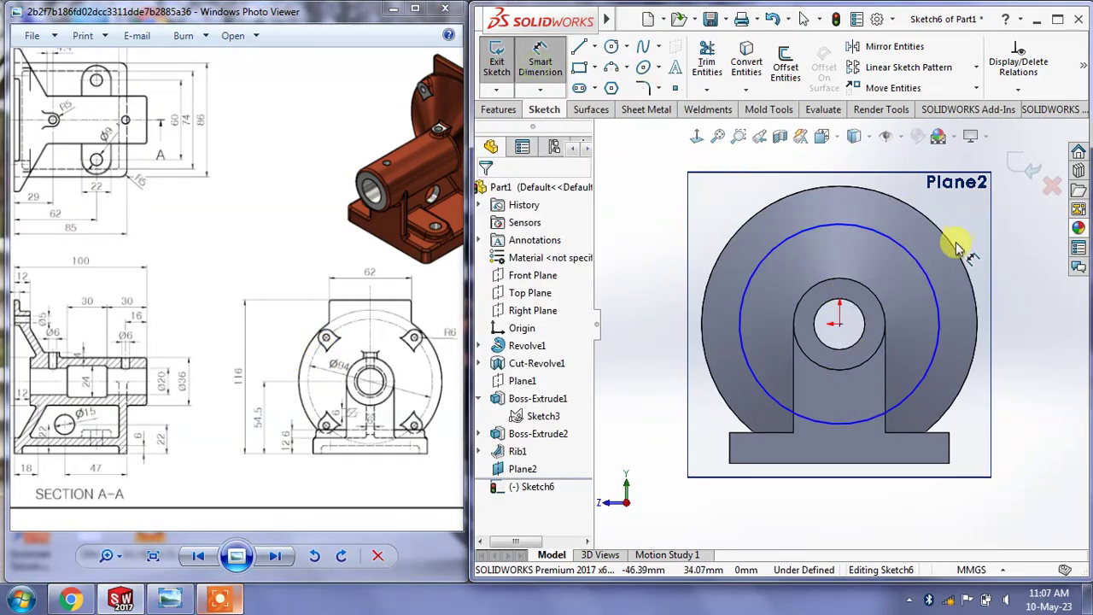
left_click(915, 256)
left_click(1003, 363)
type("94")
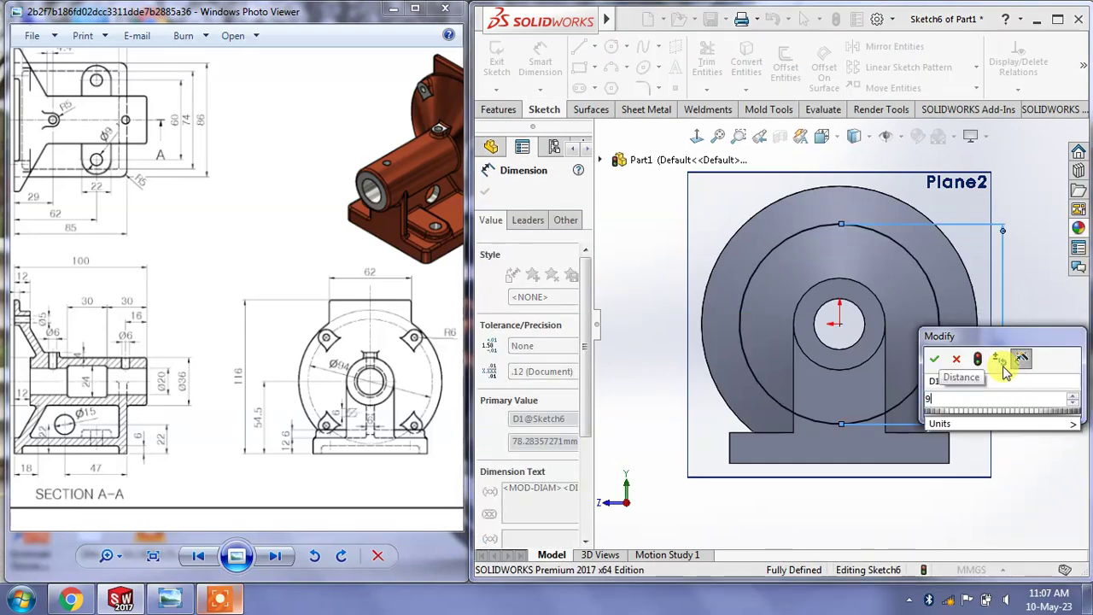
key("Return")
right_click(1037, 310)
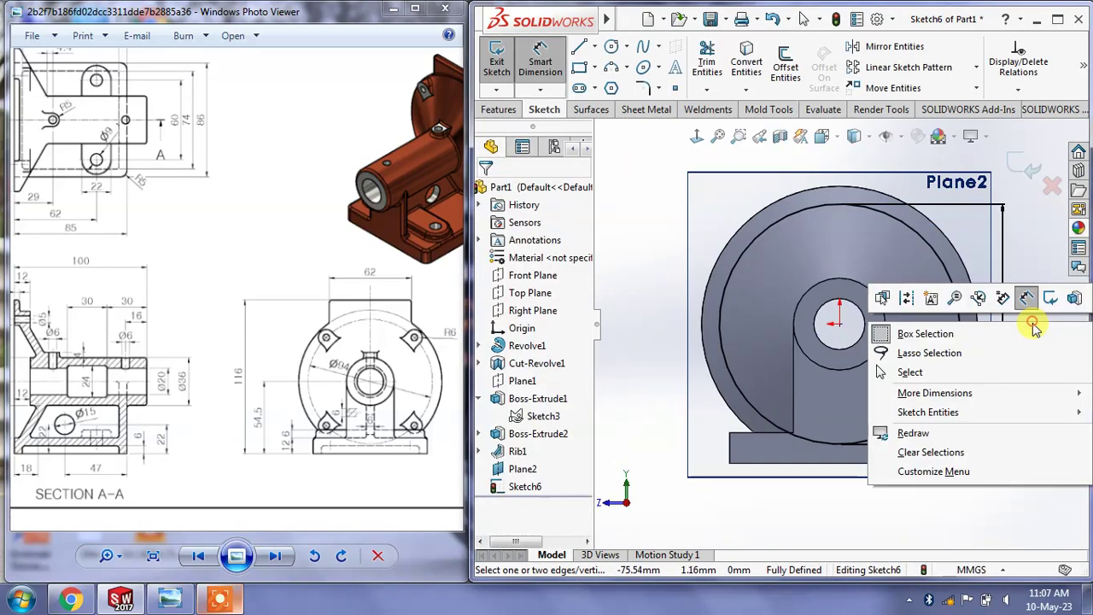
left_click(1012, 372)
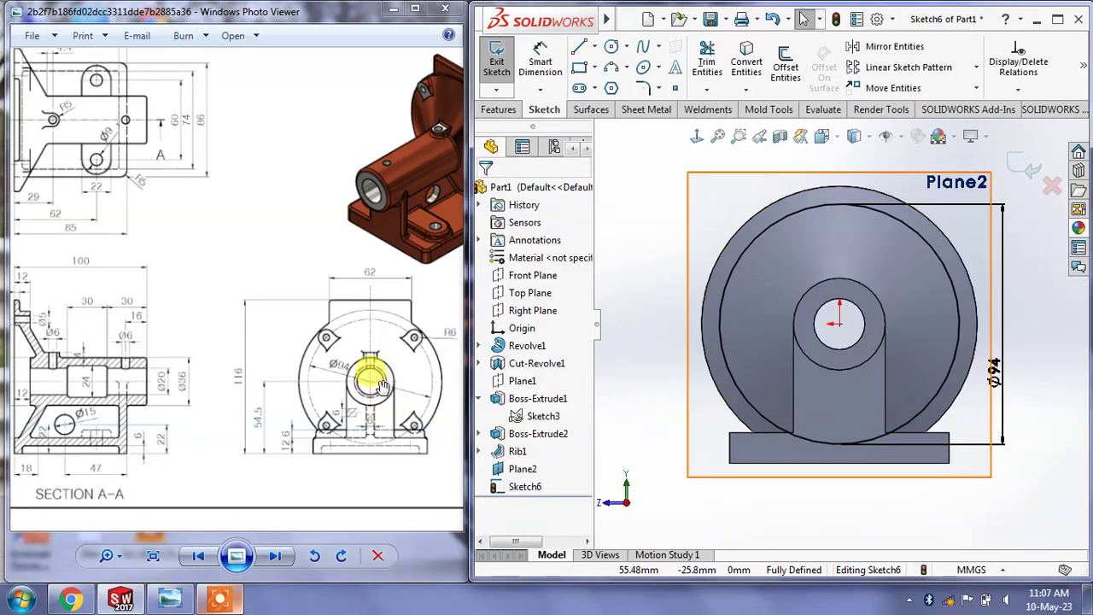
scroll(410, 376, "up", 3)
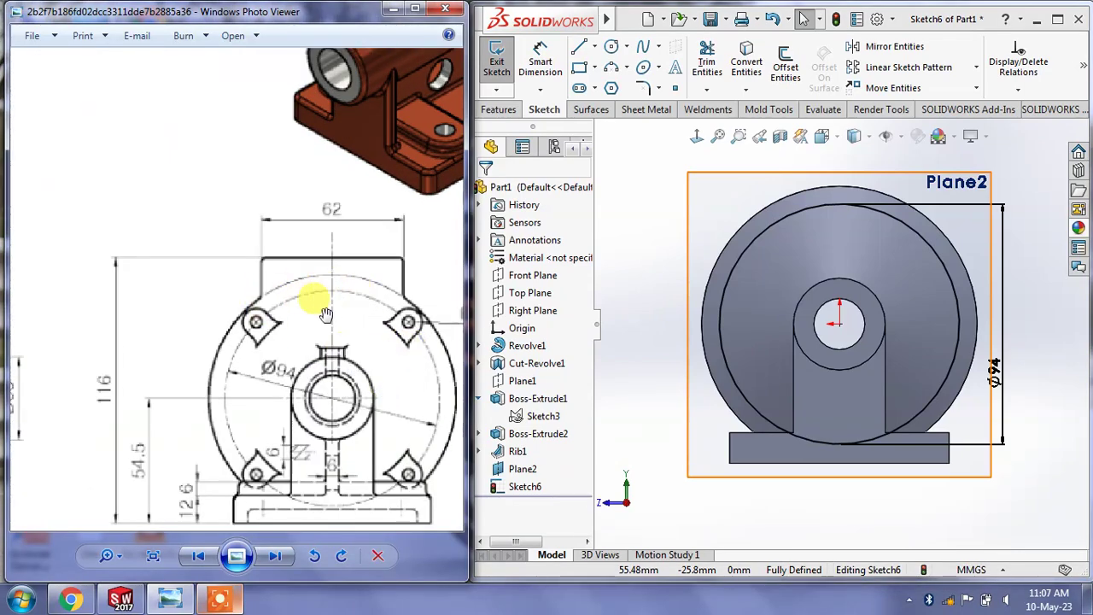
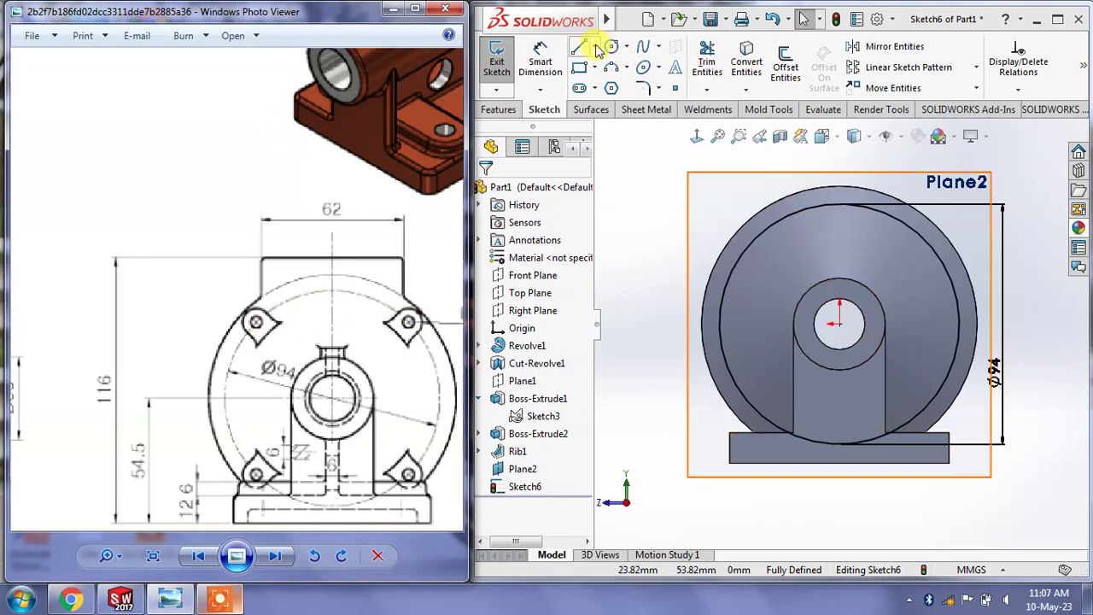
Draw an angled and a vertical centerline from the bore centre to the Ø94 circle
left_click(596, 48)
left_click(598, 86)
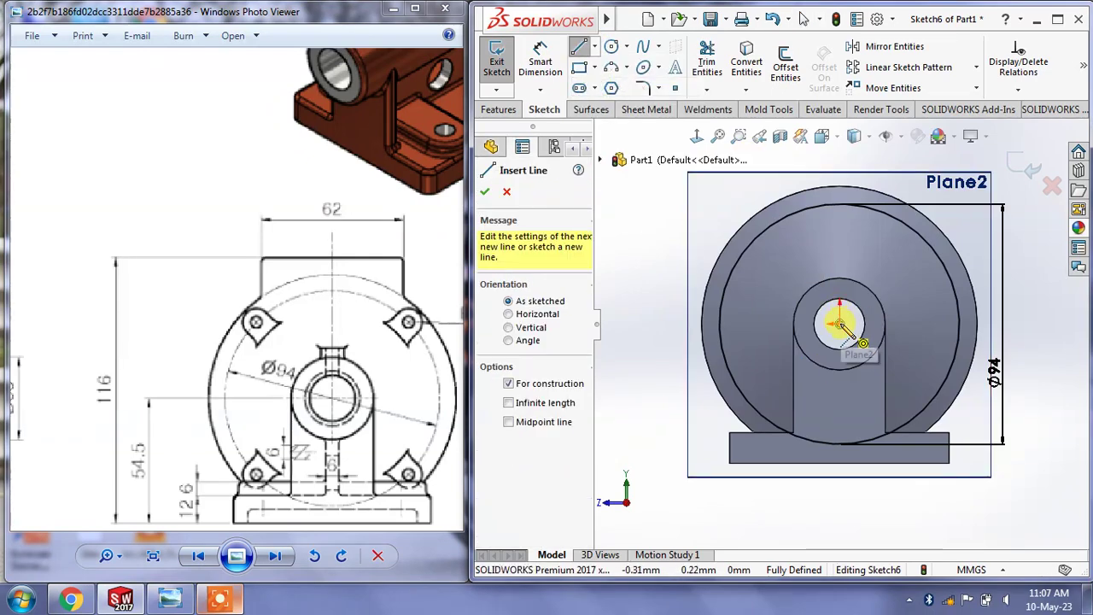
left_click(840, 323)
left_click(896, 224)
right_click(897, 224)
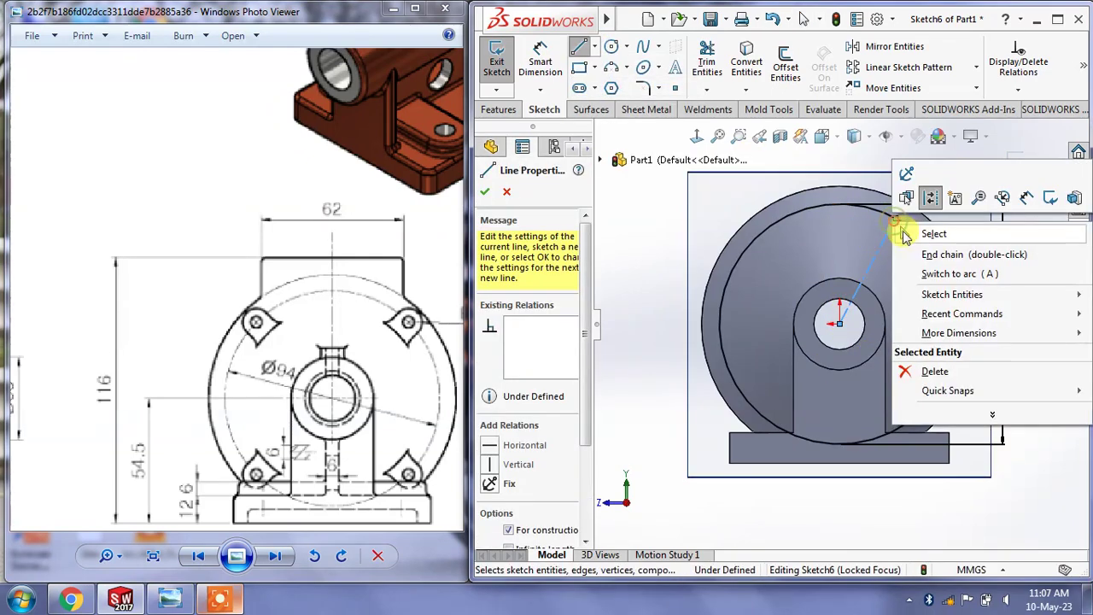
left_click(926, 229)
left_click(596, 48)
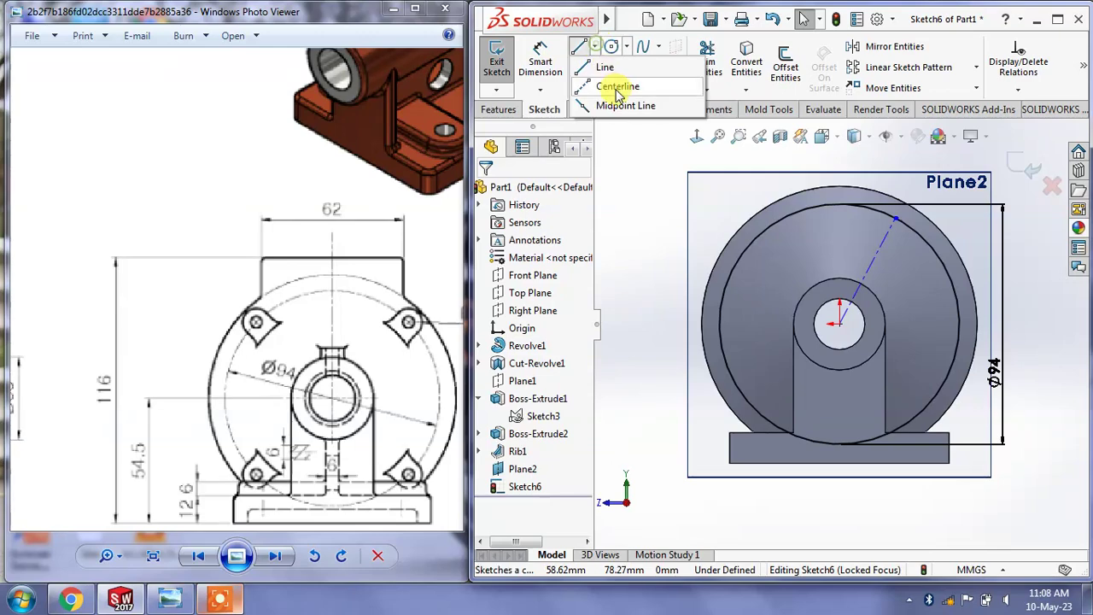
left_click(597, 85)
left_click(840, 323)
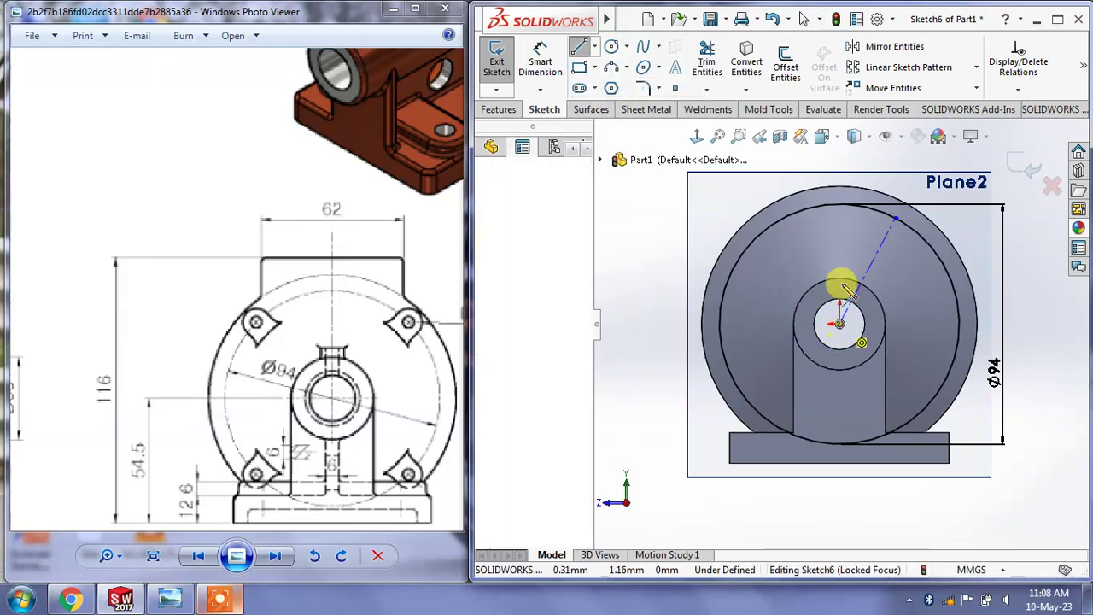
left_click(841, 206)
right_click(841, 209)
left_click(871, 214)
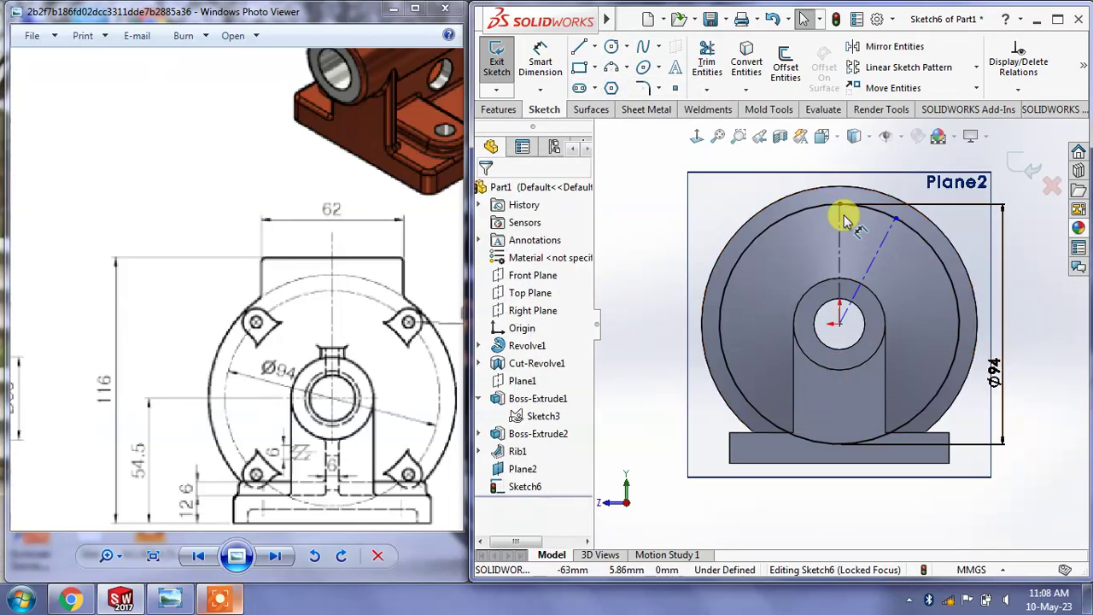
Dimension the angle between the two centerlines as 45°
left_click(540, 60)
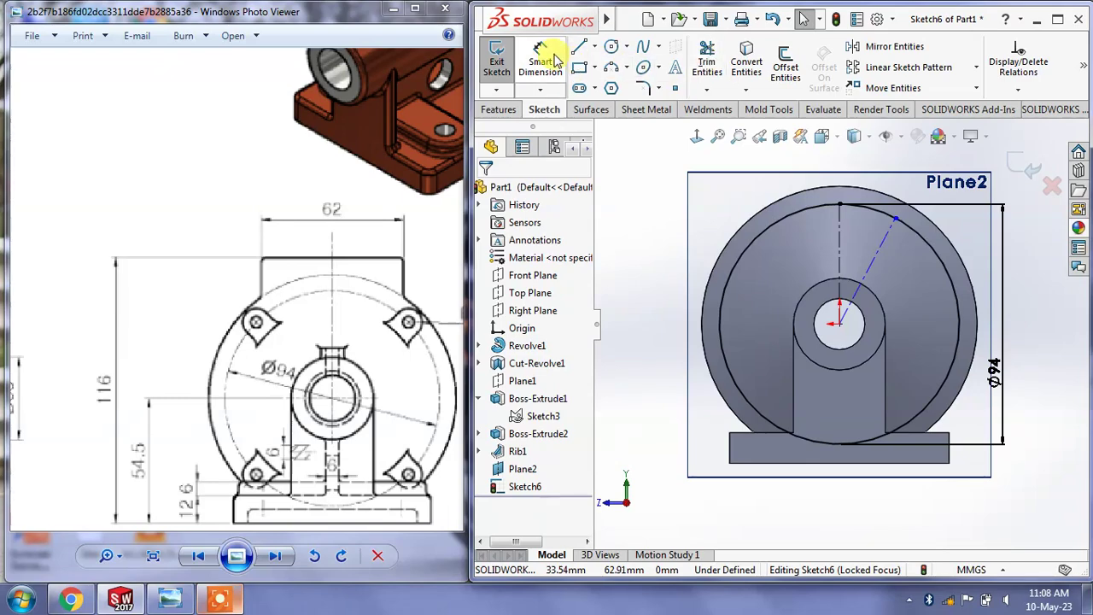
left_click(880, 250)
left_click(842, 246)
left_click(861, 237)
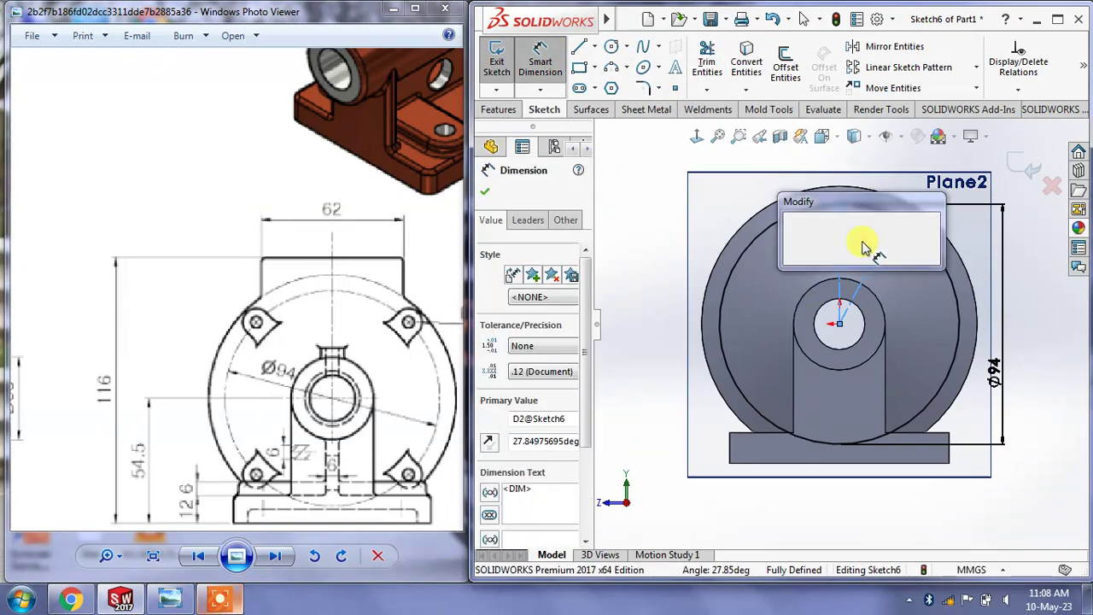
type("45")
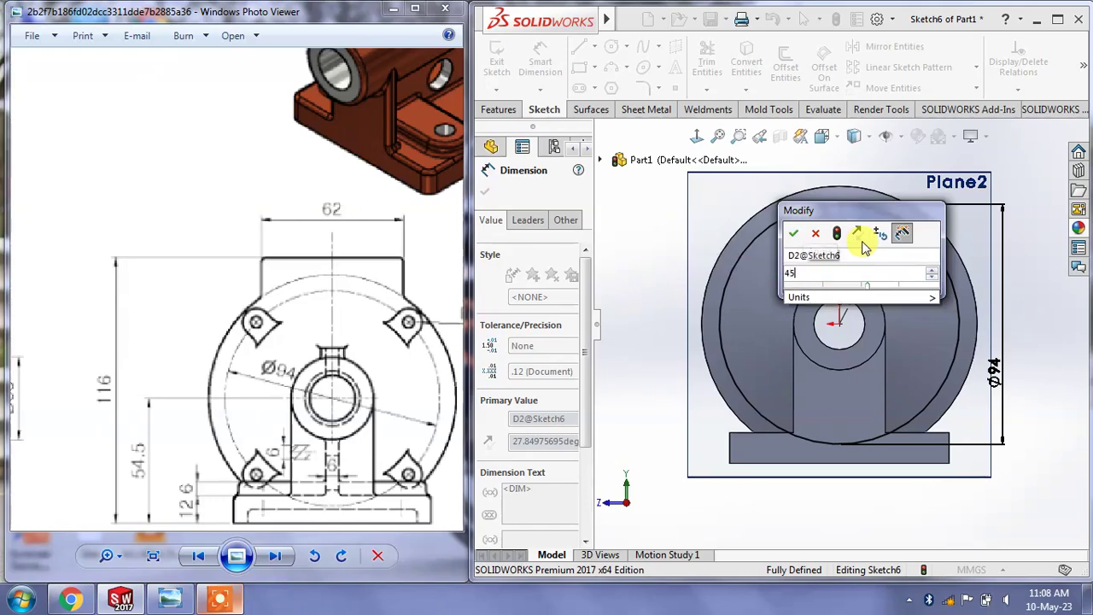
key("Return")
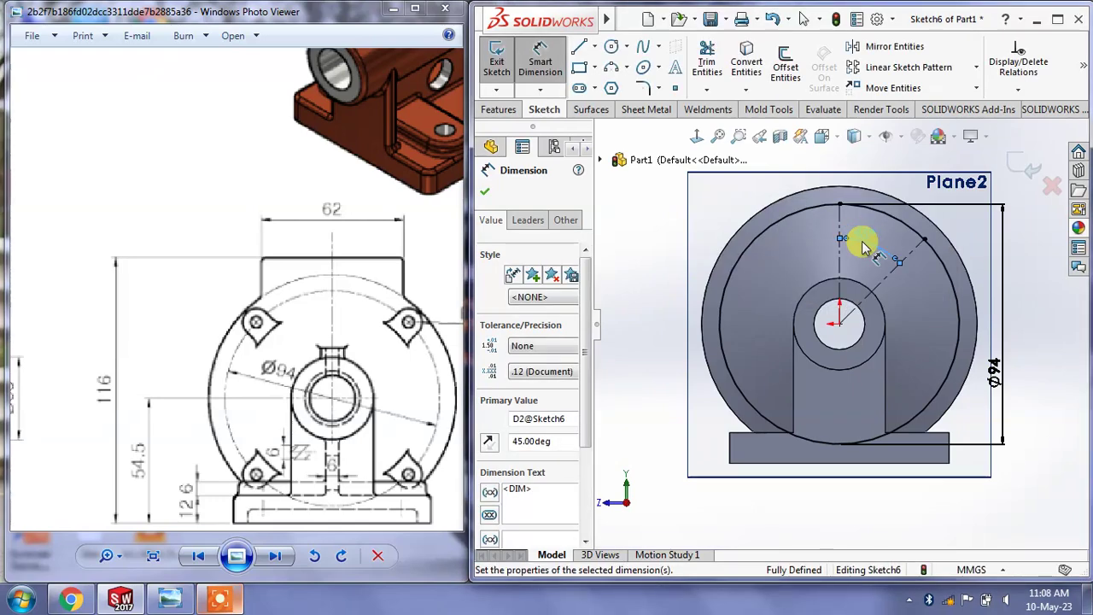
left_click(1022, 359)
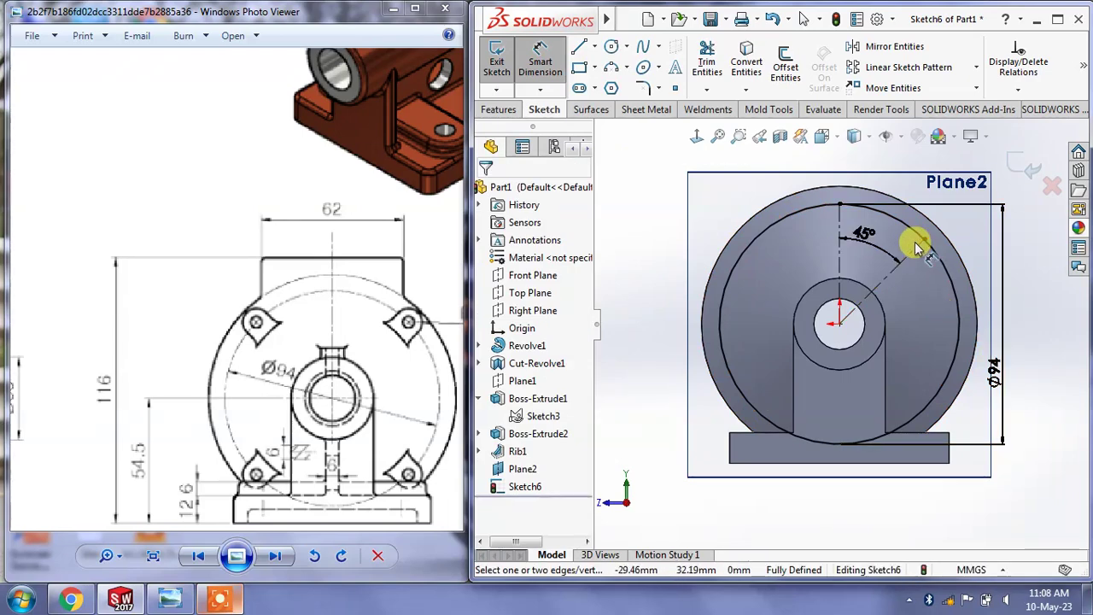
scroll(910, 239, "down", 4)
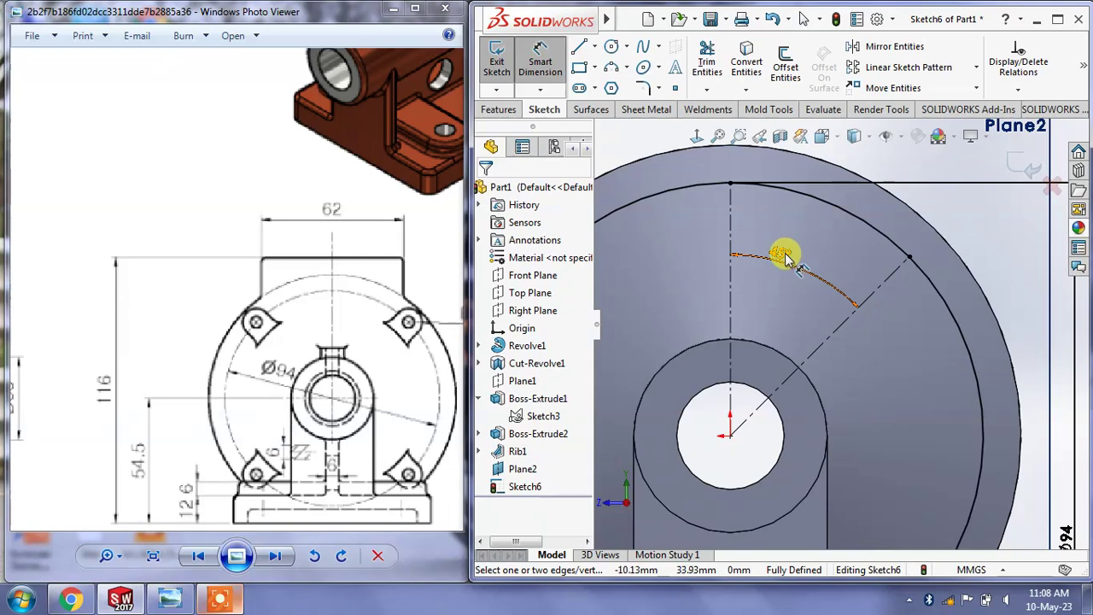
Move the 45° dimension label nearer the bore and pan the reference drawing to the R6 lug detail
left_click_drag(736, 257, 776, 307)
left_click(1014, 227)
right_click(1015, 226)
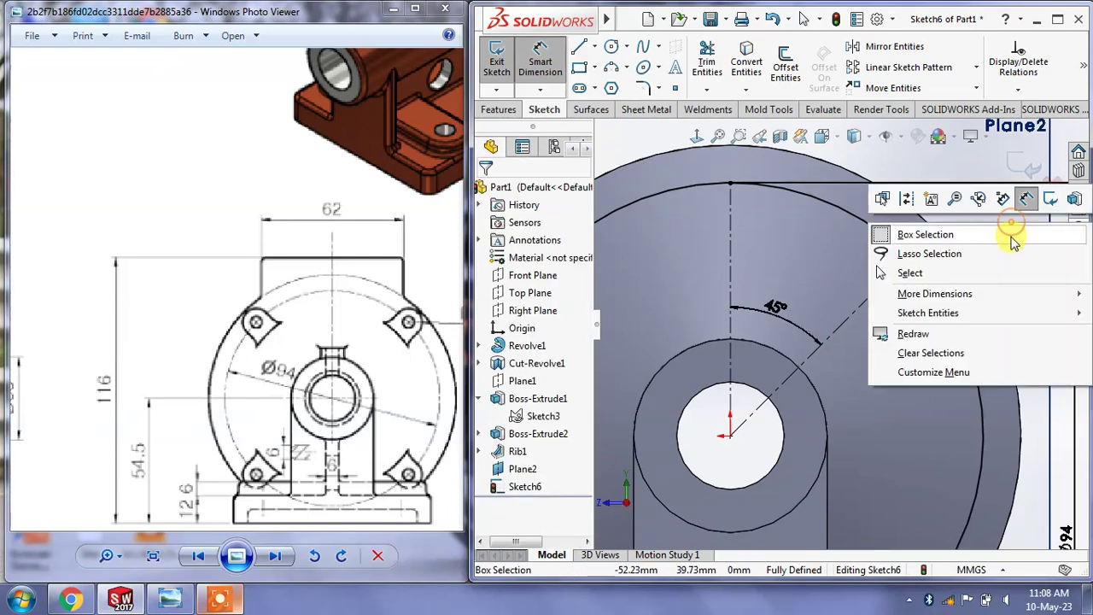
left_click(983, 257)
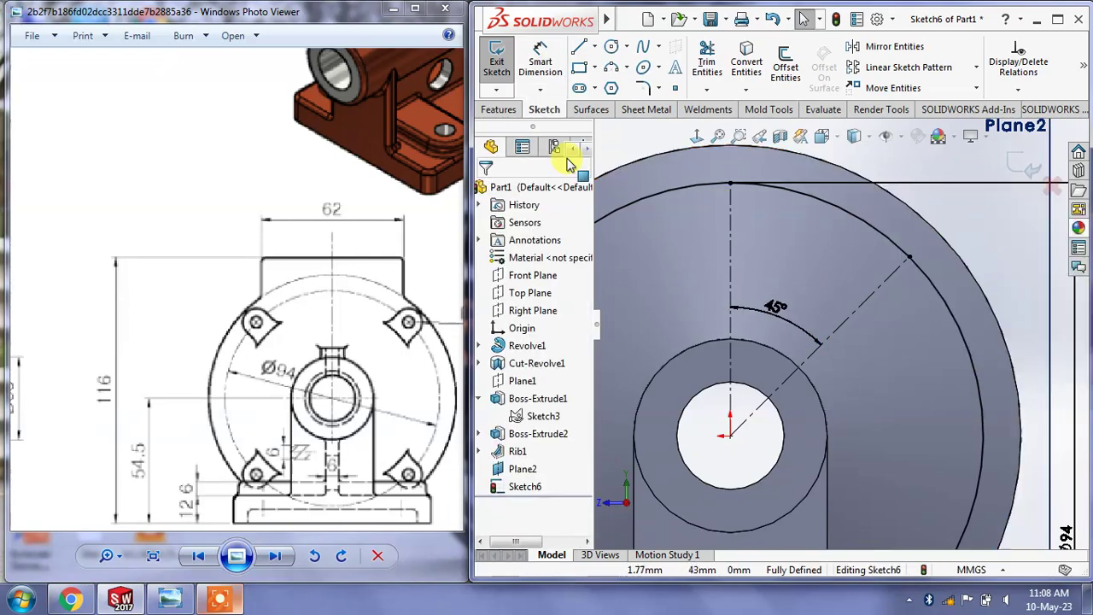
left_click_drag(418, 328, 349, 312)
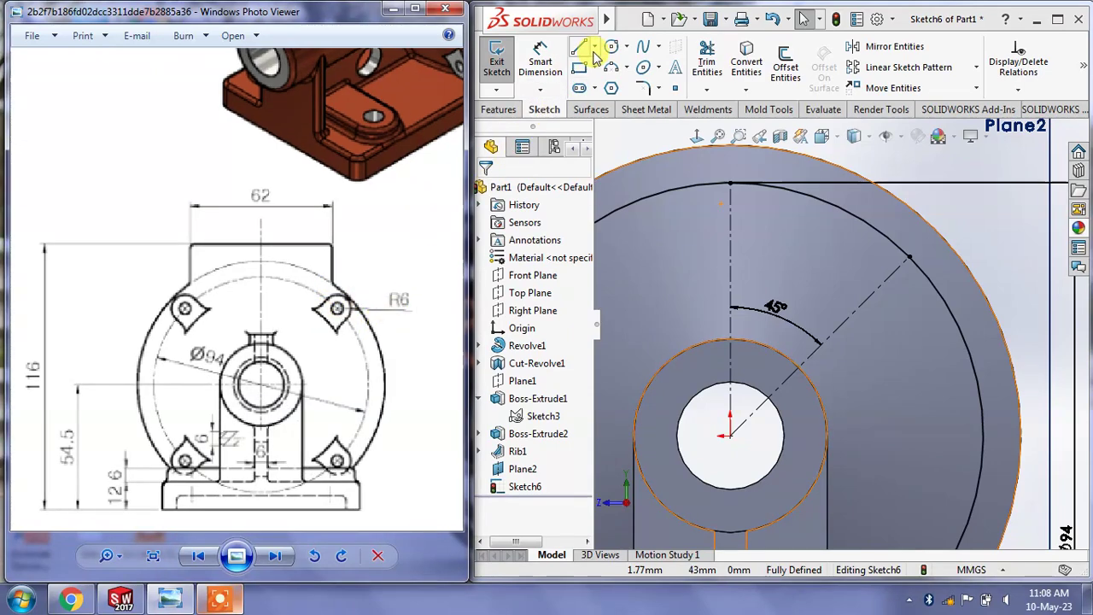
Draw a circle at the 45° centerline's end and dimension it Ø12
left_click(612, 49)
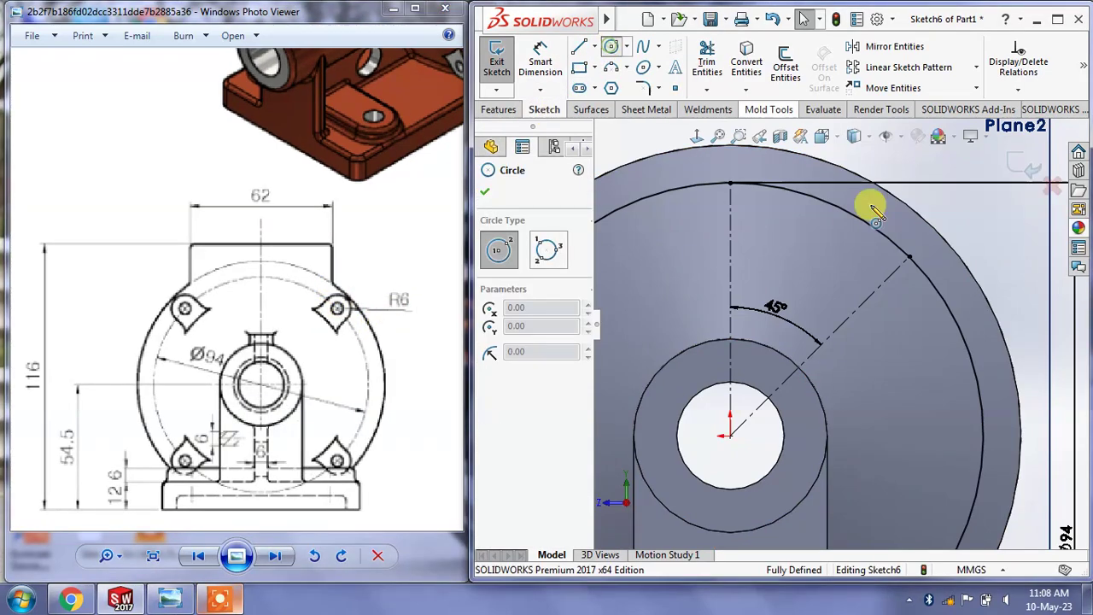
left_click(910, 256)
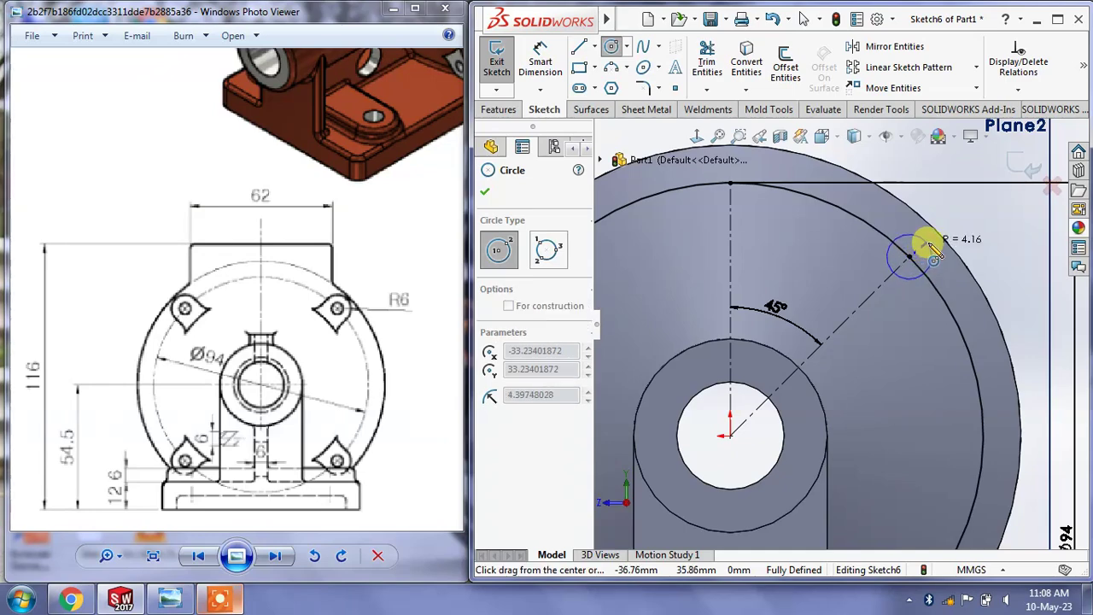
left_click(934, 248)
left_click(540, 62)
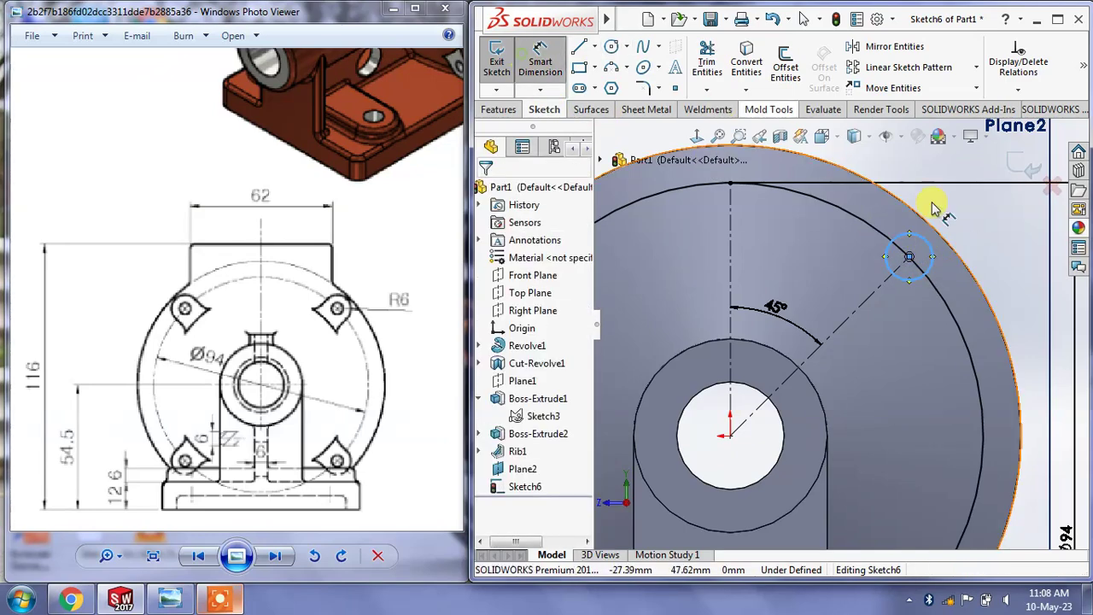
left_click(931, 248)
left_click(971, 241)
key("Return")
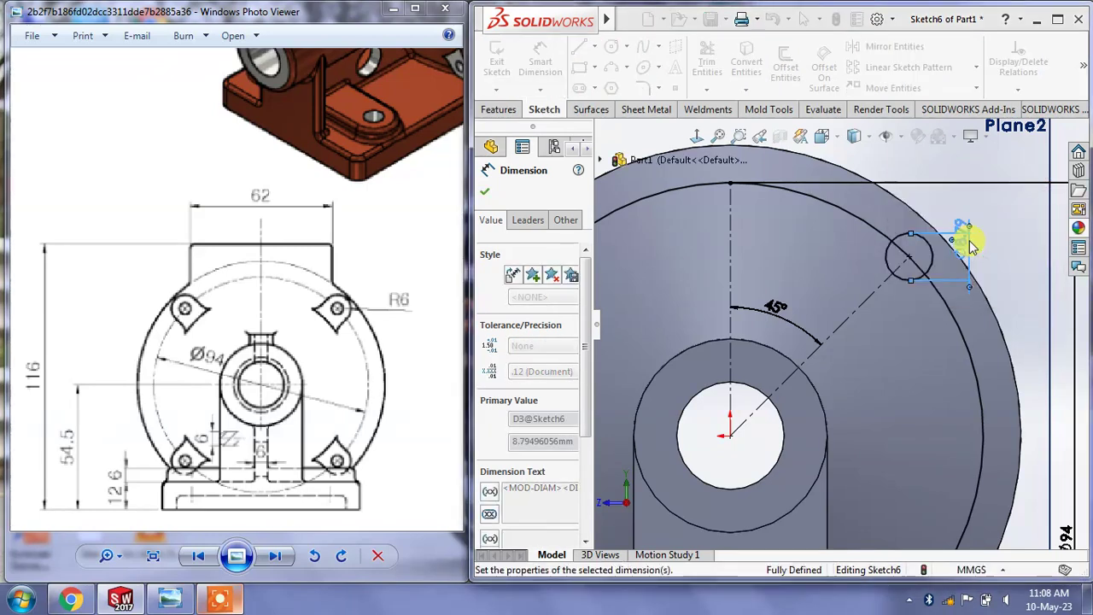
key("Escape")
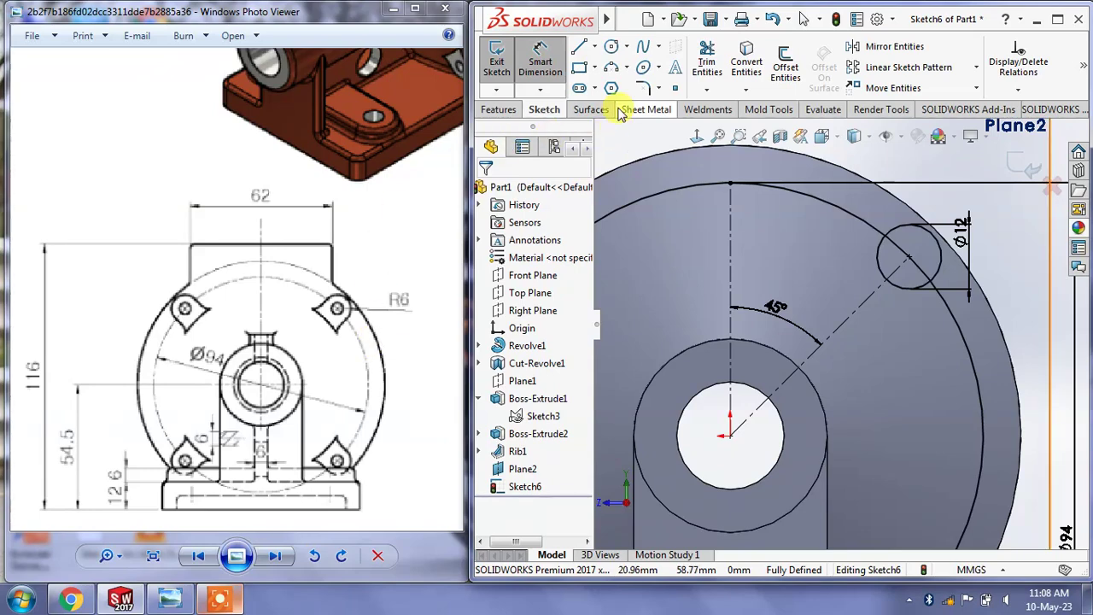
Draw a circle on the Ø12 circle's centre and dimension it Ø5
left_click(611, 46)
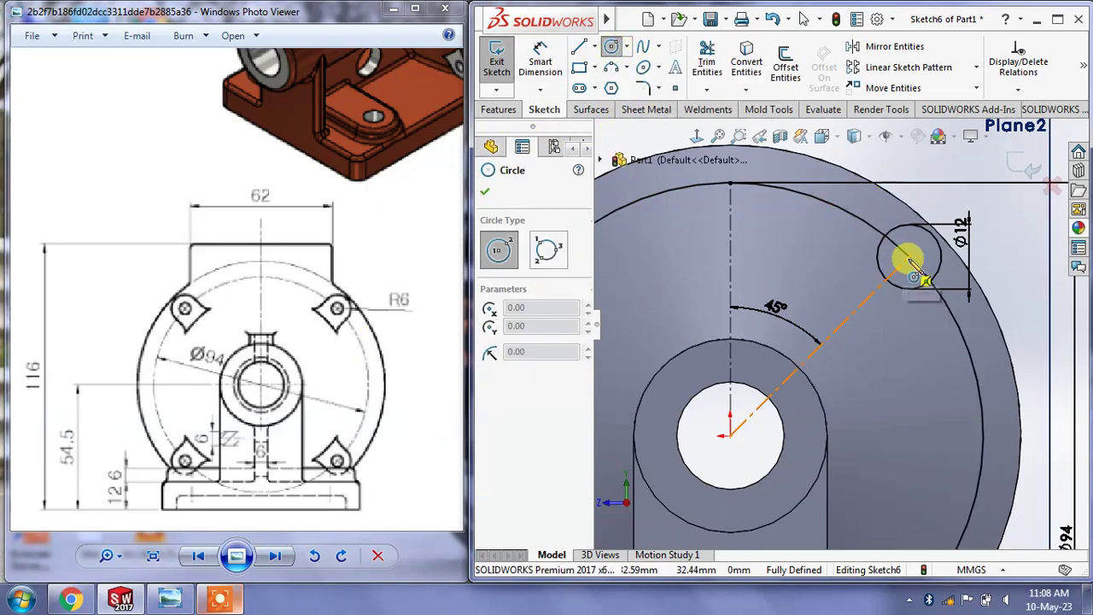
left_click(910, 256)
left_click(921, 254)
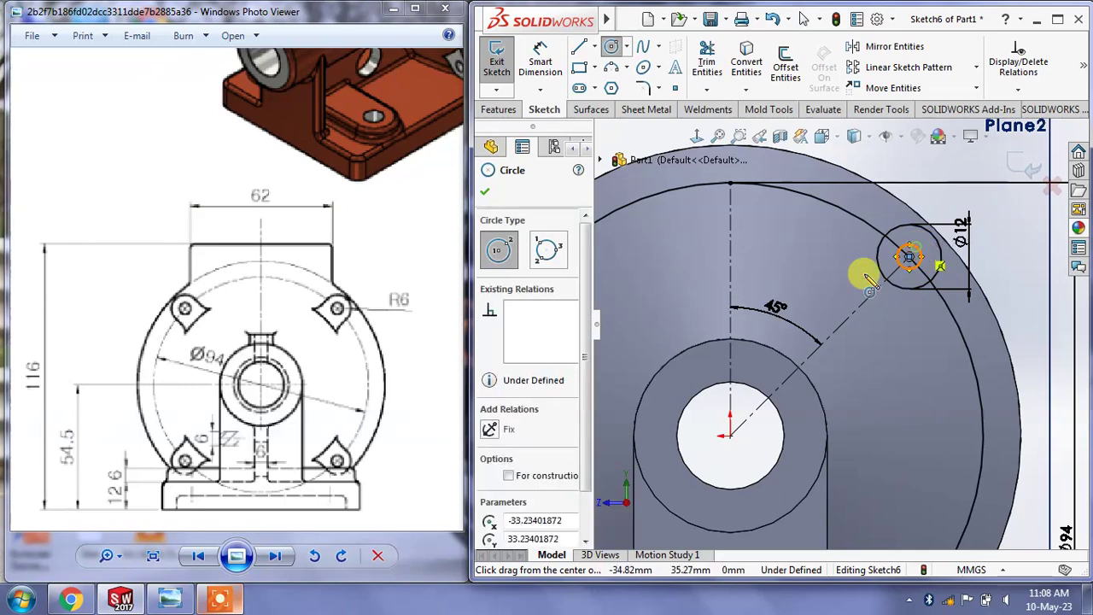
mouse_move(178, 304)
left_mouse_down()
mouse_move(335, 348)
mouse_move(220, 335)
left_mouse_up()
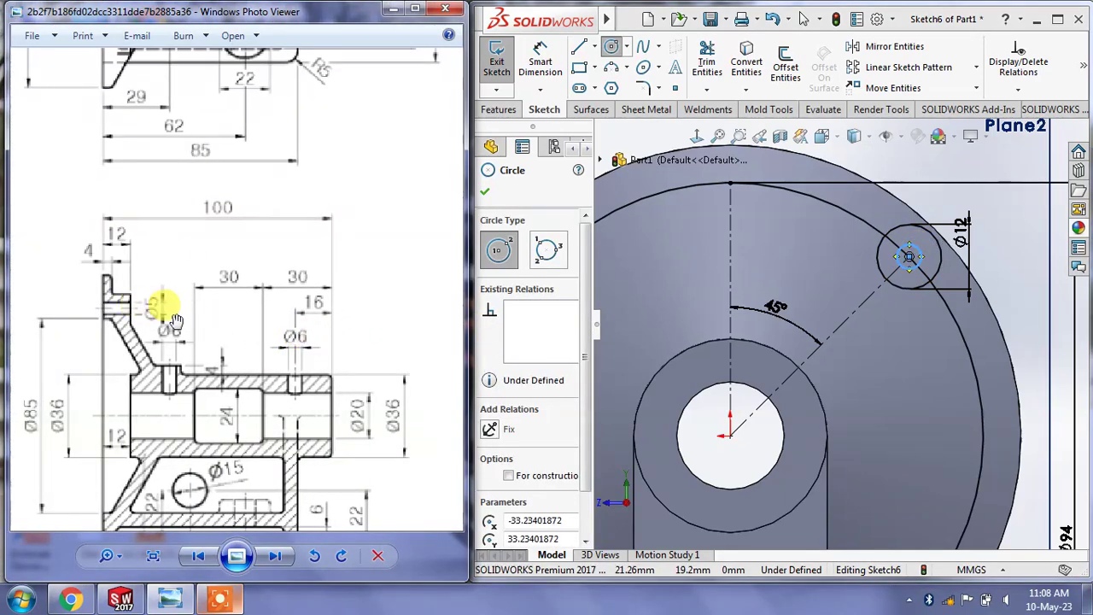
left_click(543, 60)
left_click(948, 267)
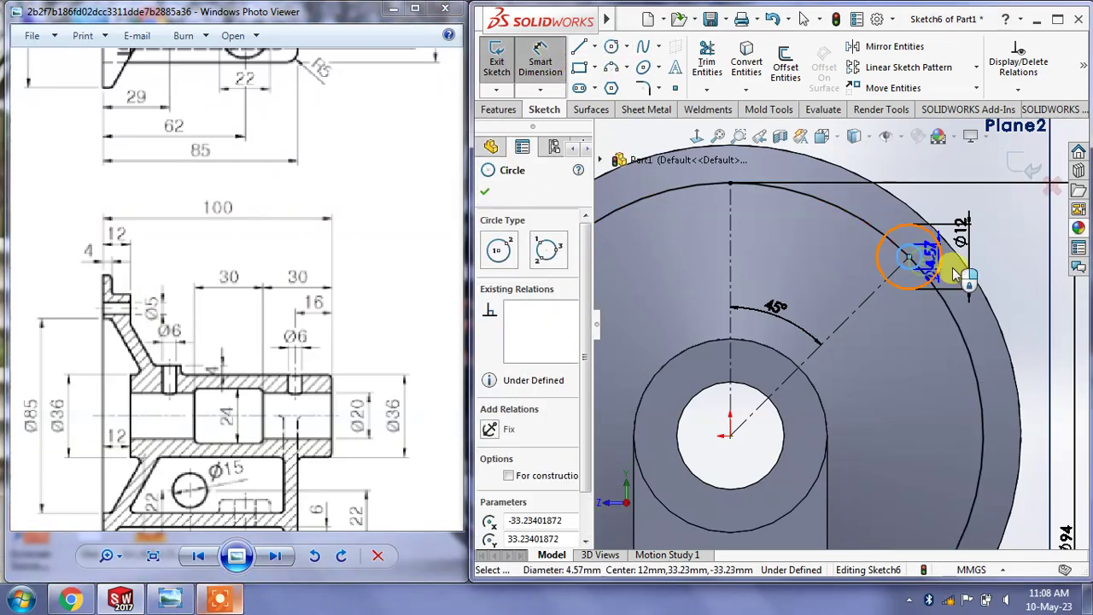
left_click(978, 272)
type("5")
key("Return")
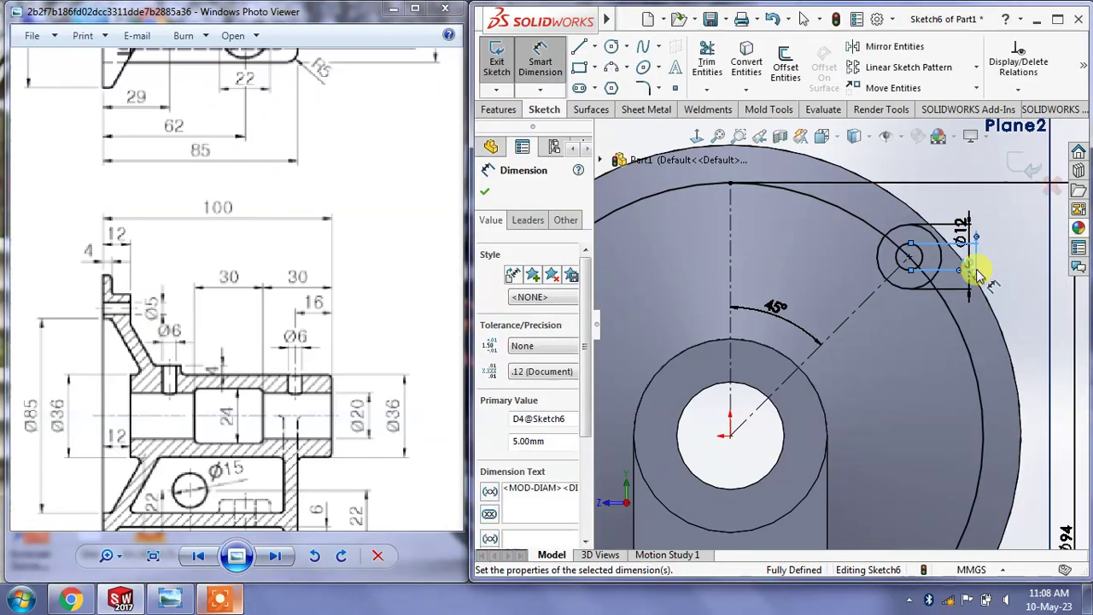
right_click(977, 271)
left_click(965, 297)
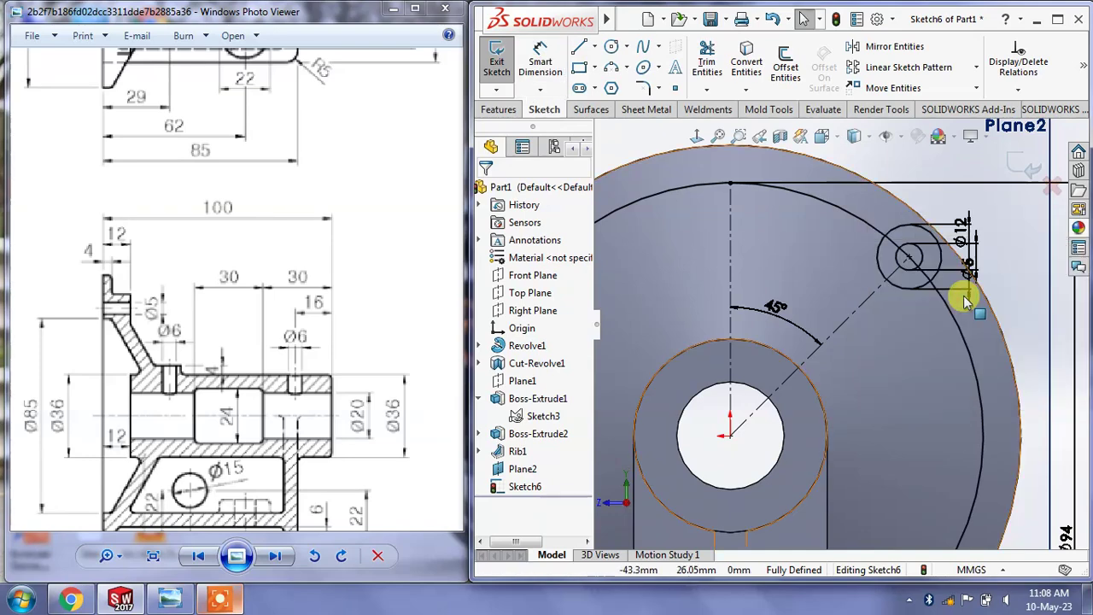
mouse_move(281, 305)
left_mouse_down()
mouse_move(293, 341)
mouse_move(243, 329)
left_mouse_up()
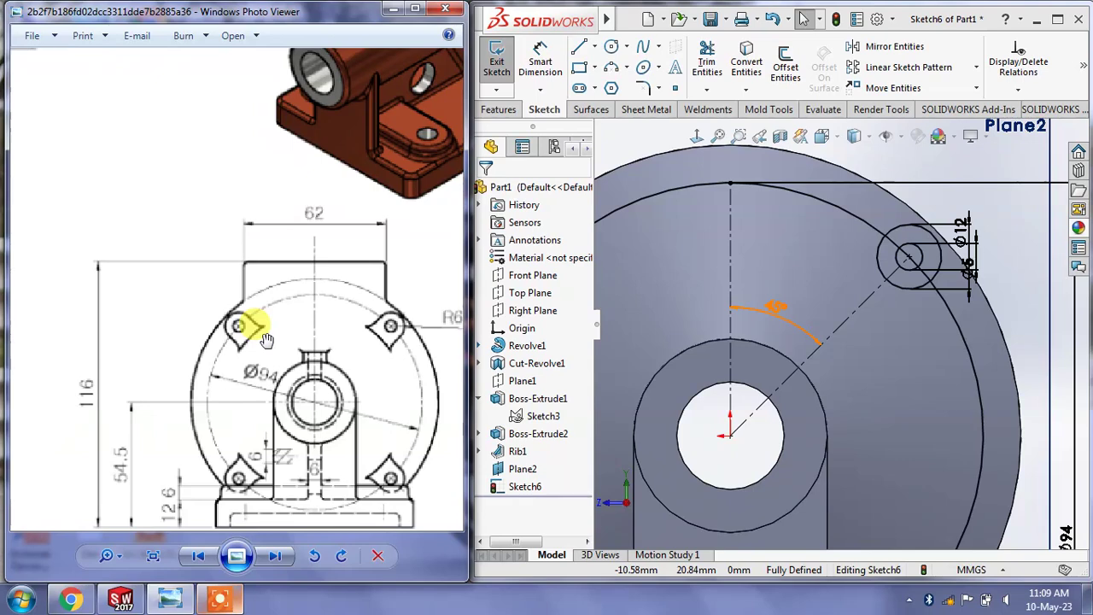
Draw a short line from the Ø12 circle's edge down-left for the lug side
left_click(578, 49)
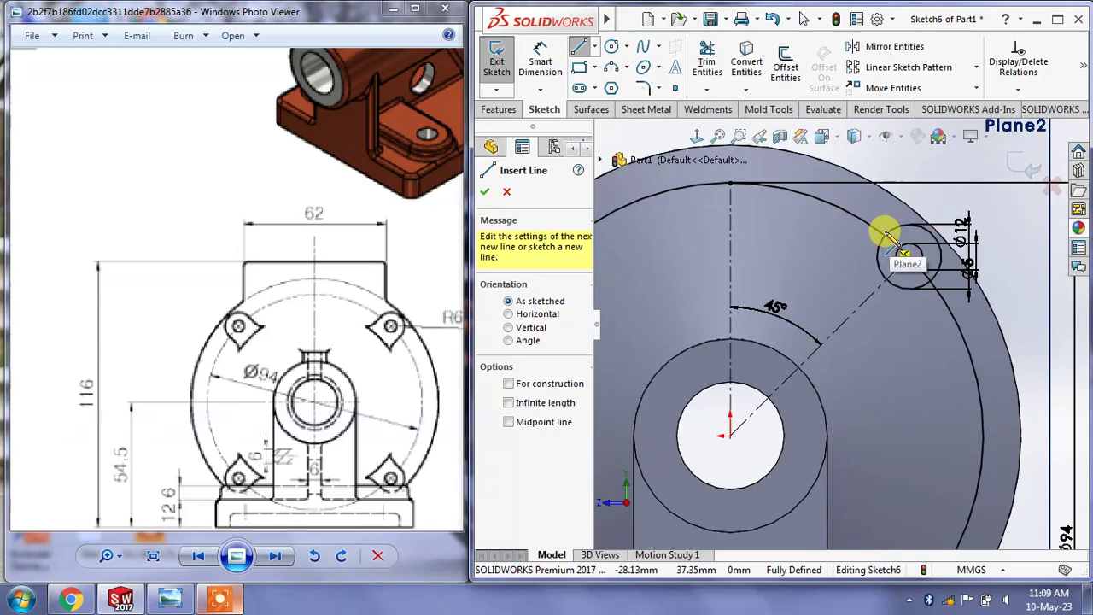
left_click(877, 257)
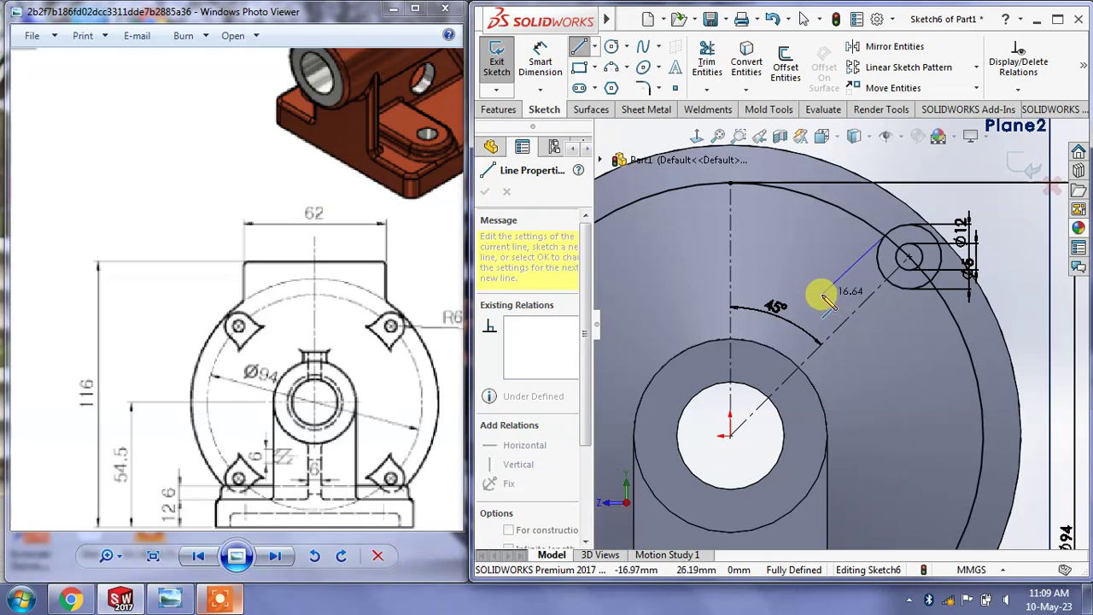
left_click(822, 295)
right_click(823, 295)
left_click(851, 444)
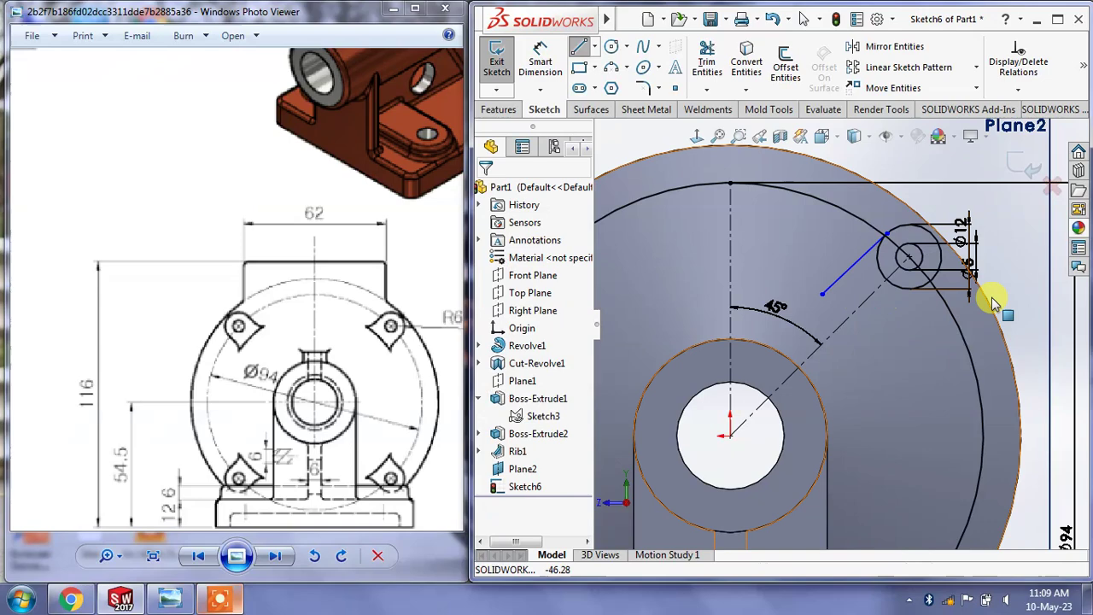
Add a Parallel relation between the lug side line and the 45° centerline
left_click(862, 309)
left_click(842, 268, "ctrl")
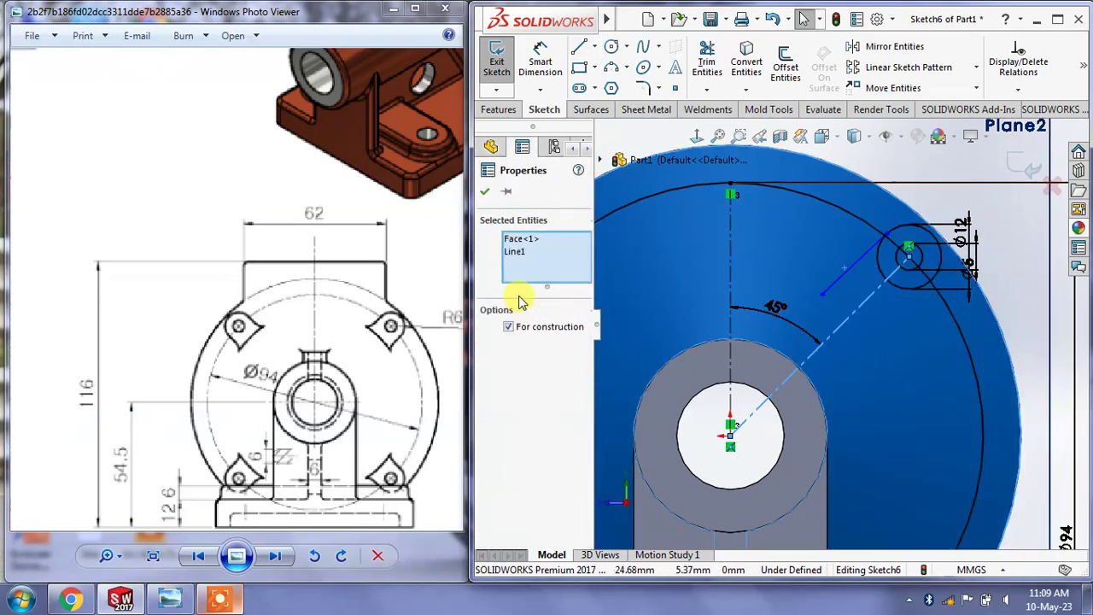
left_click(485, 192)
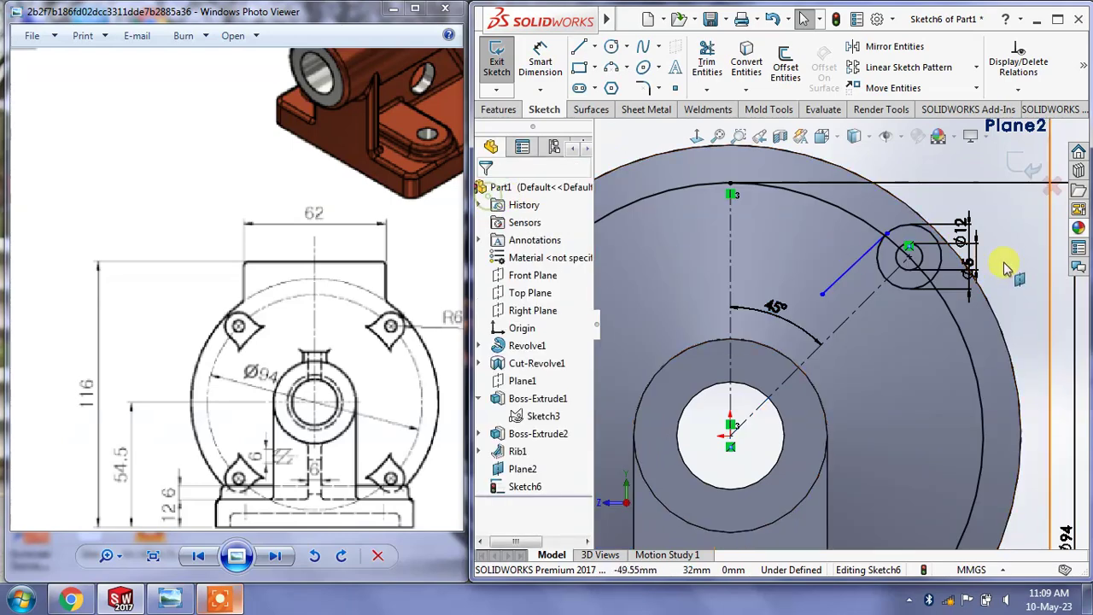
left_click(843, 272)
left_click(864, 297, "ctrl")
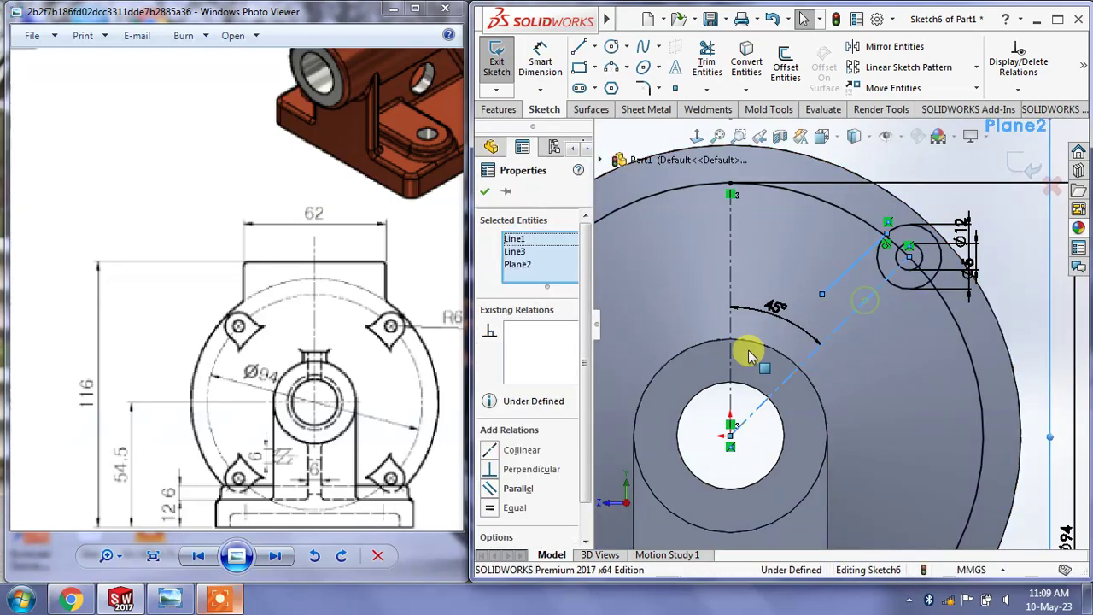
left_click(494, 489)
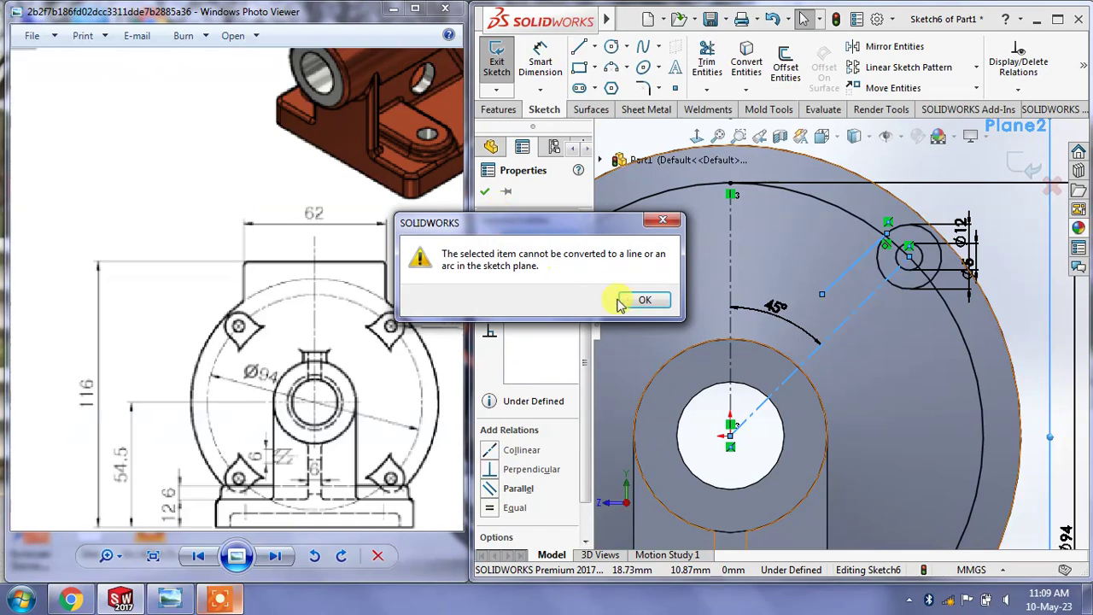
left_click(640, 297)
left_click(486, 194)
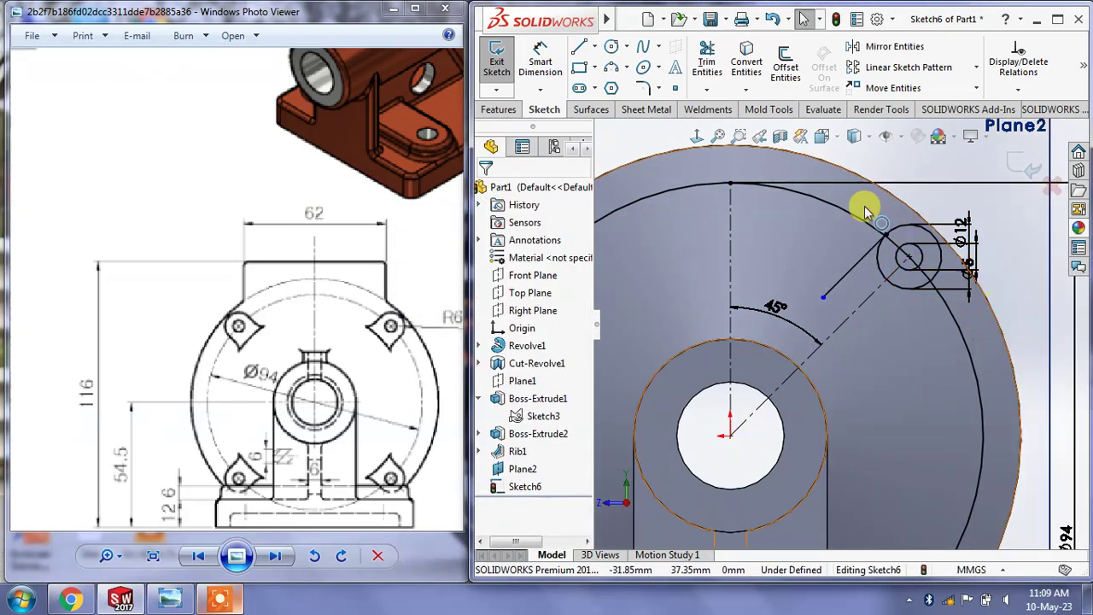
Mirror the lug side line about the 45° diagonal centerline
left_click(888, 46)
left_click(862, 265)
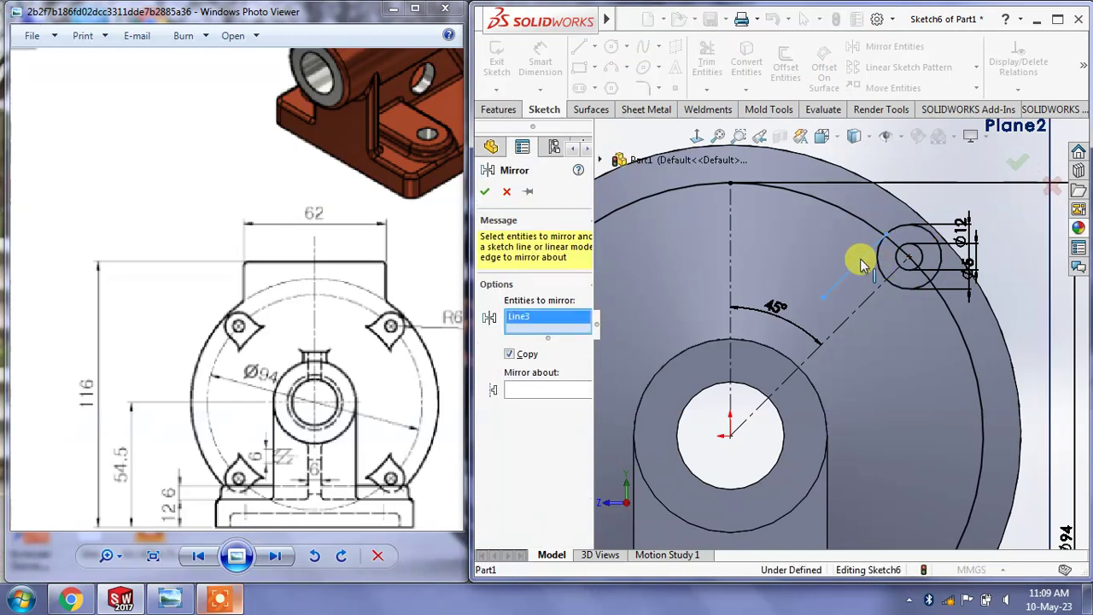
left_click(568, 391)
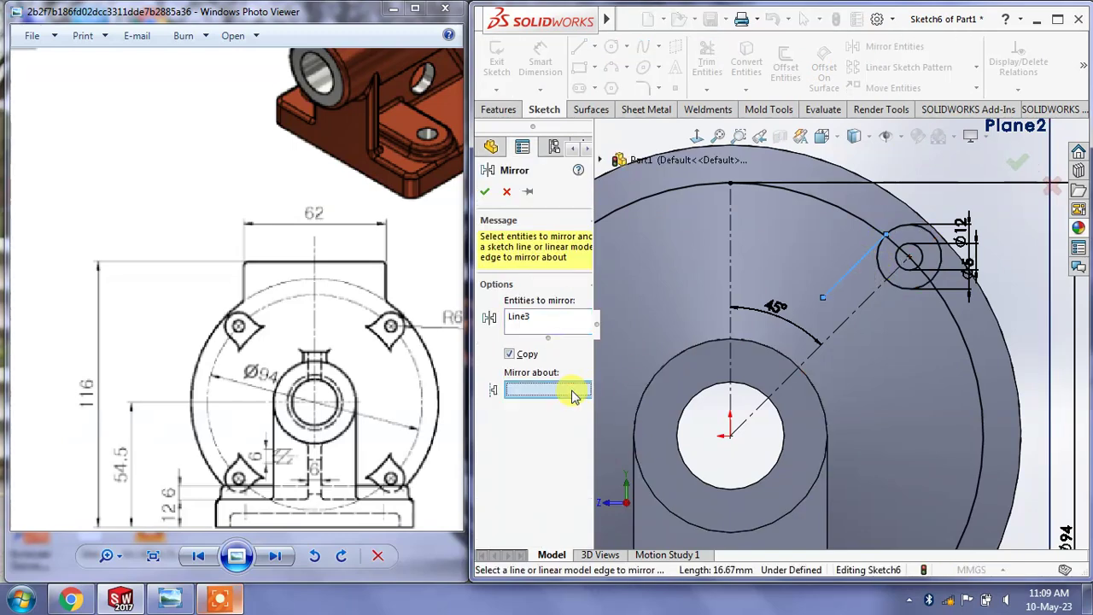
left_click(854, 320)
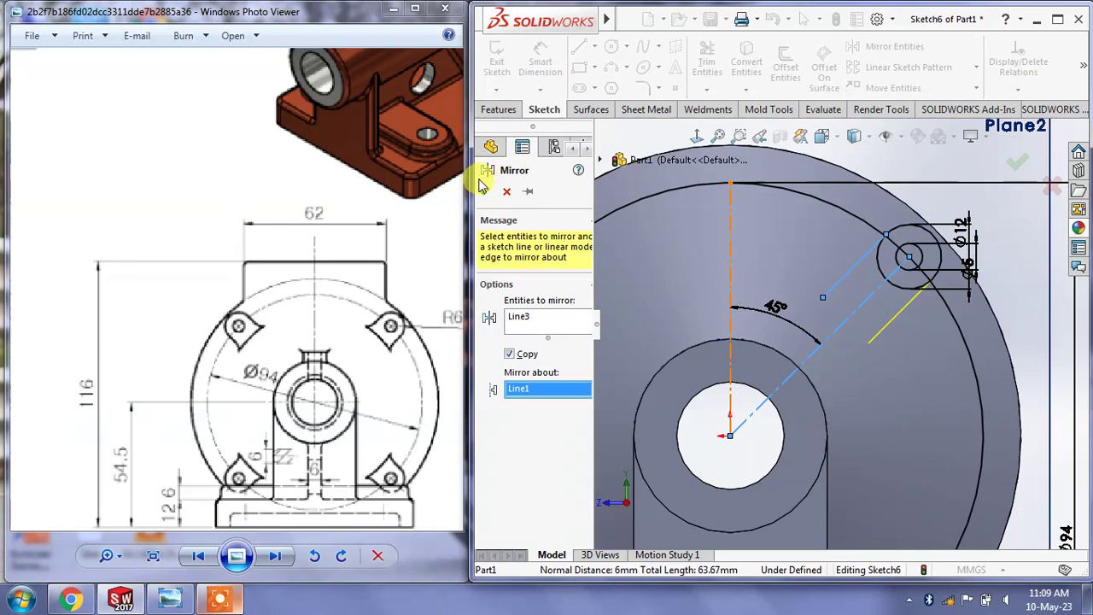
left_click(481, 183)
Close the lug end with a line between both side lines and dimension its width to 10 mm
left_click(579, 46)
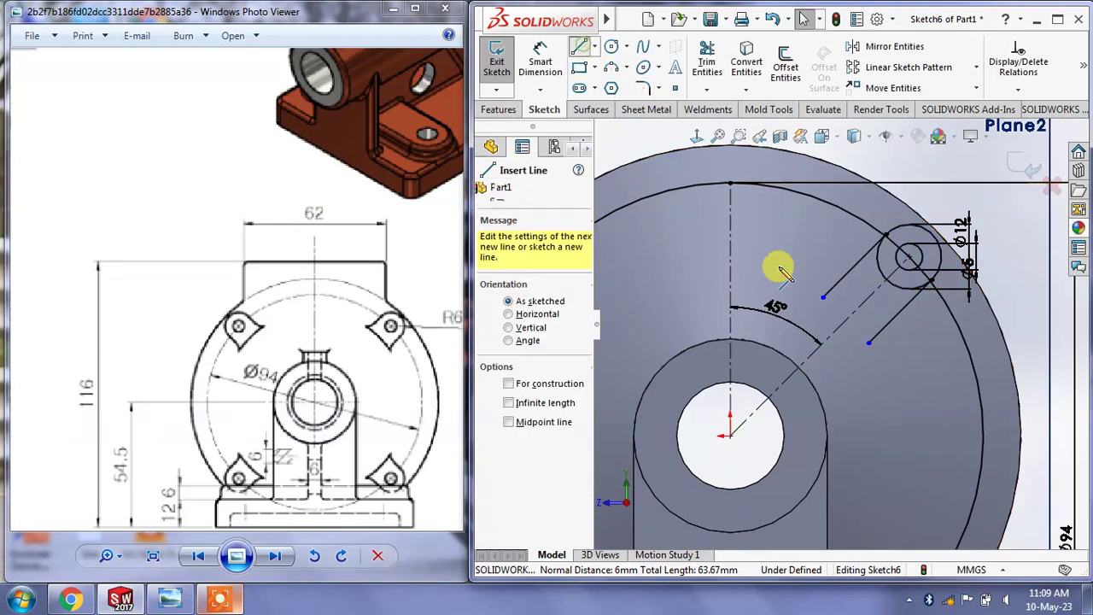
left_click(824, 297)
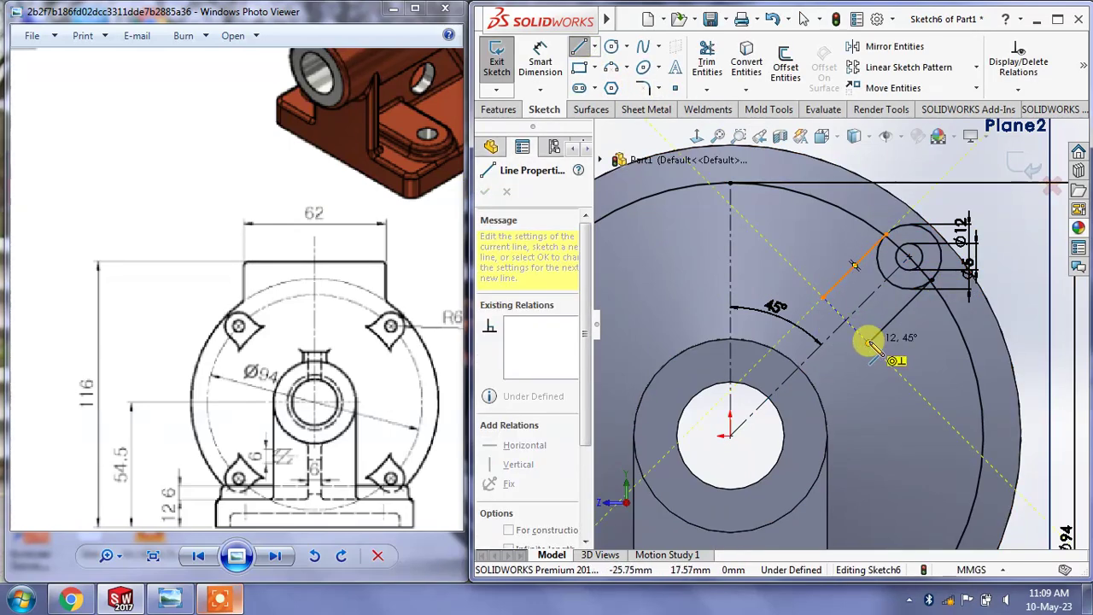
left_click(870, 343)
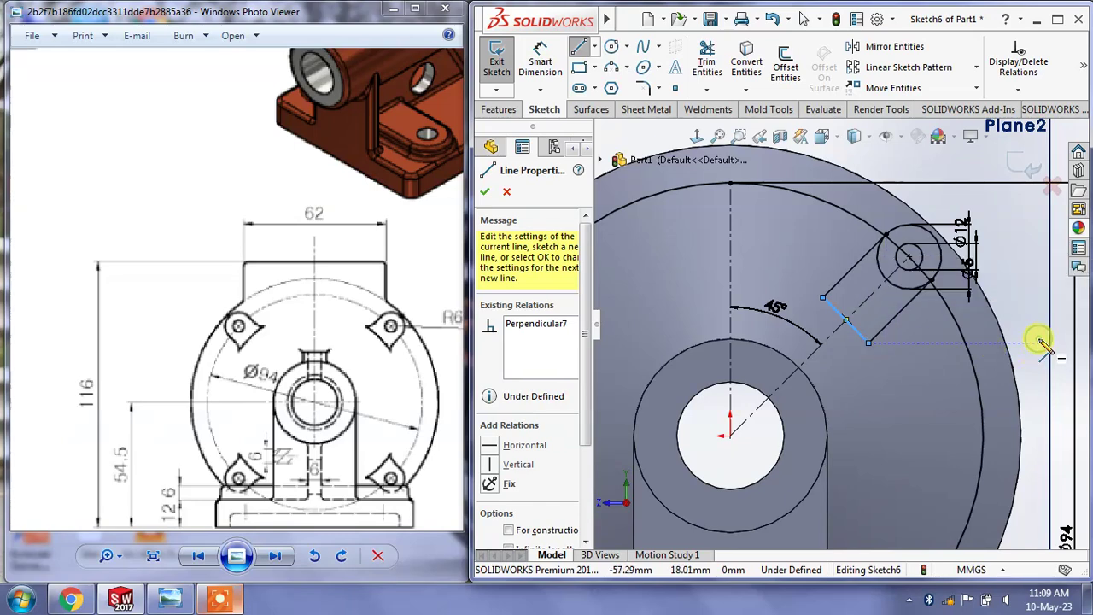
key("Escape")
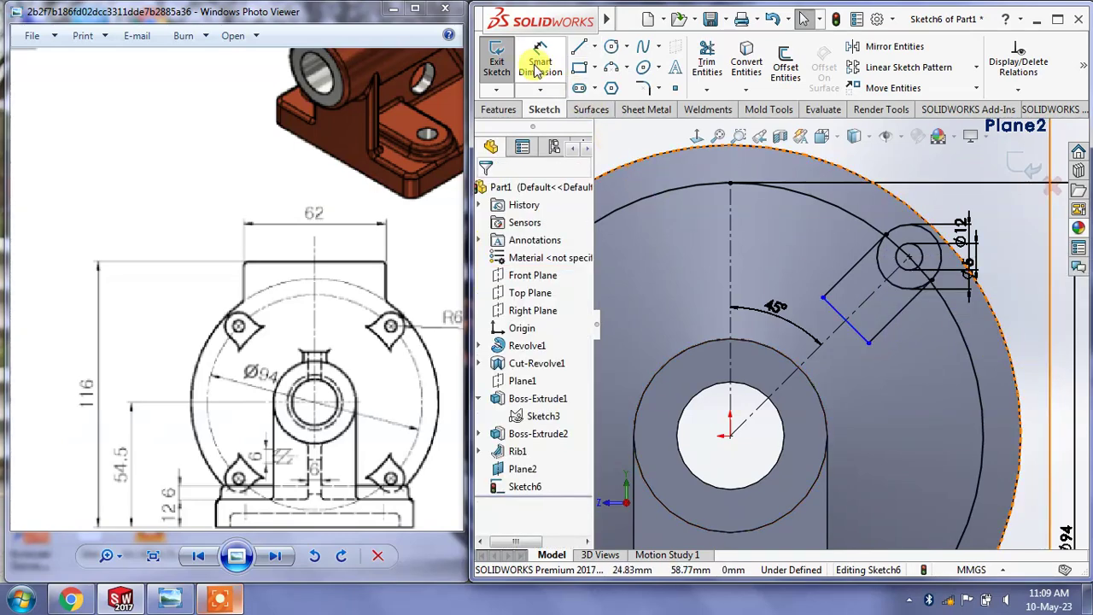
left_click(910, 260)
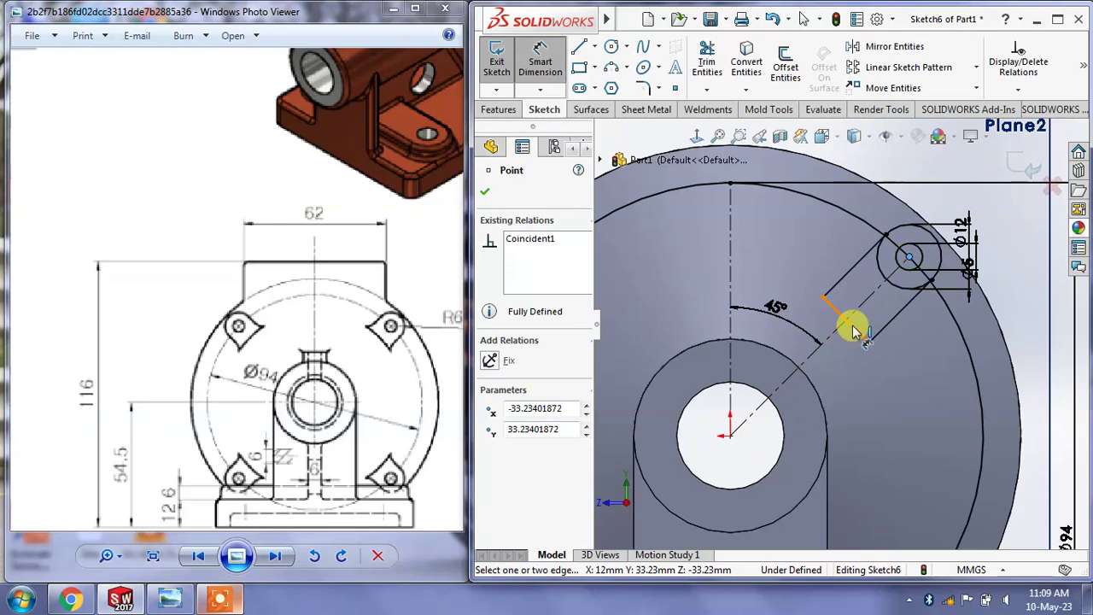
left_click(893, 329)
left_click(912, 342)
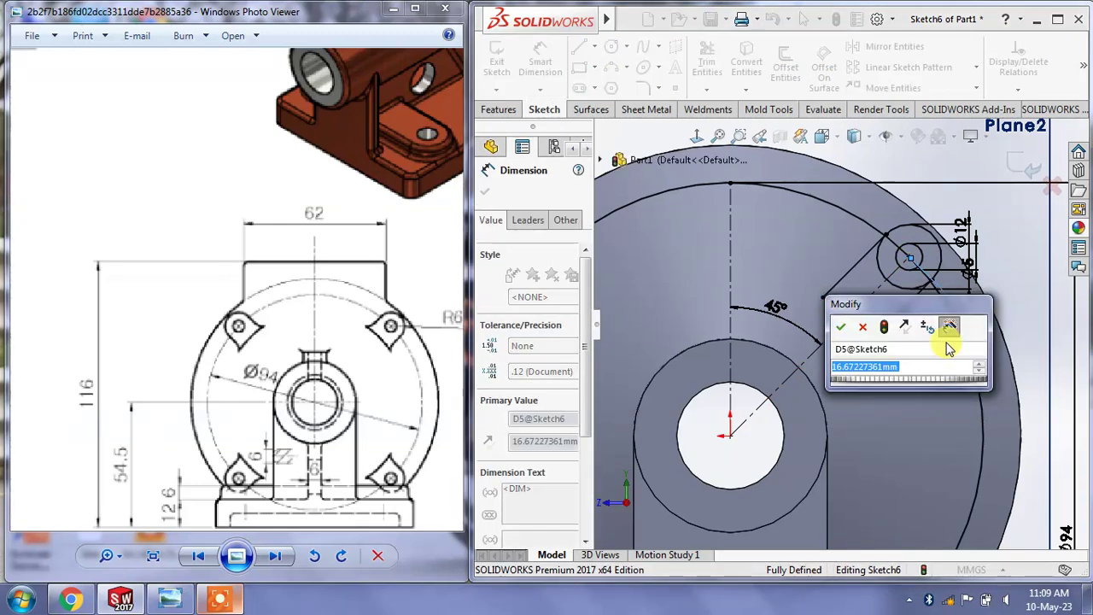
type("1")
type("12")
key("Return")
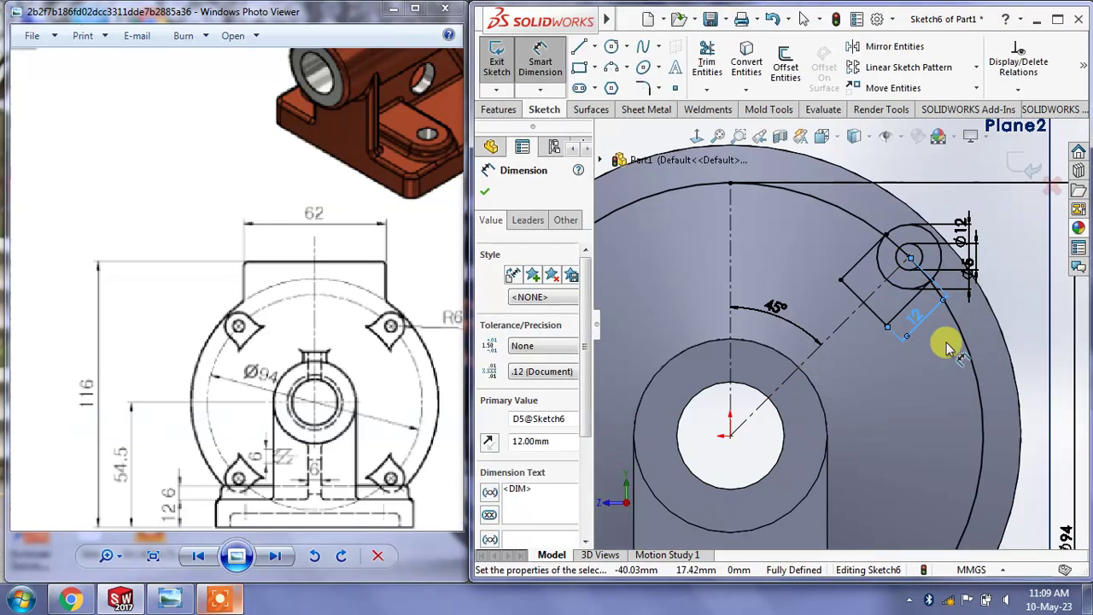
double_click(918, 318)
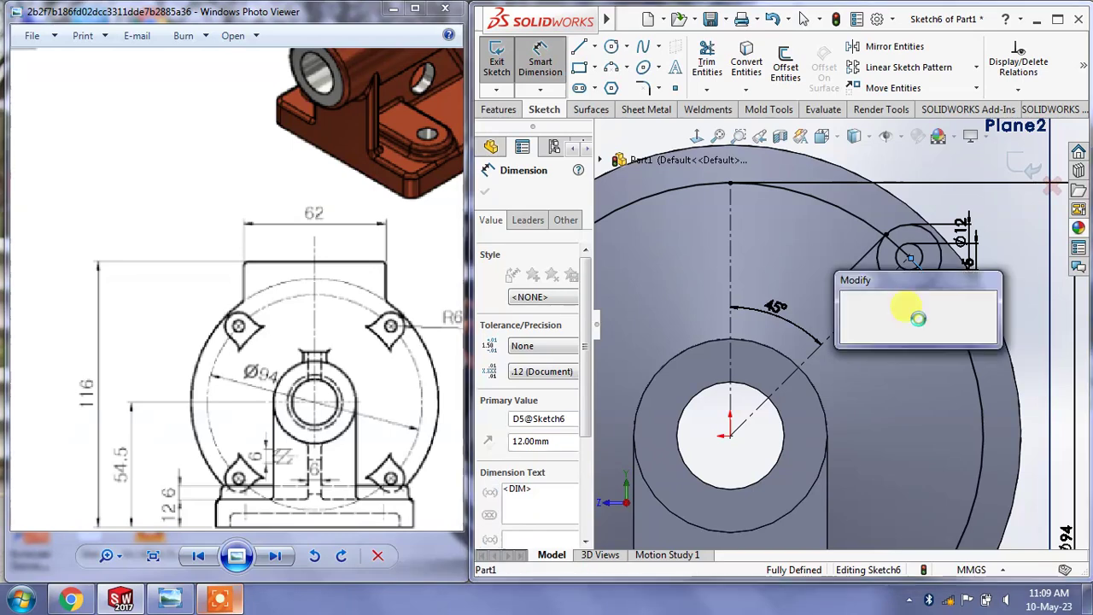
type("10")
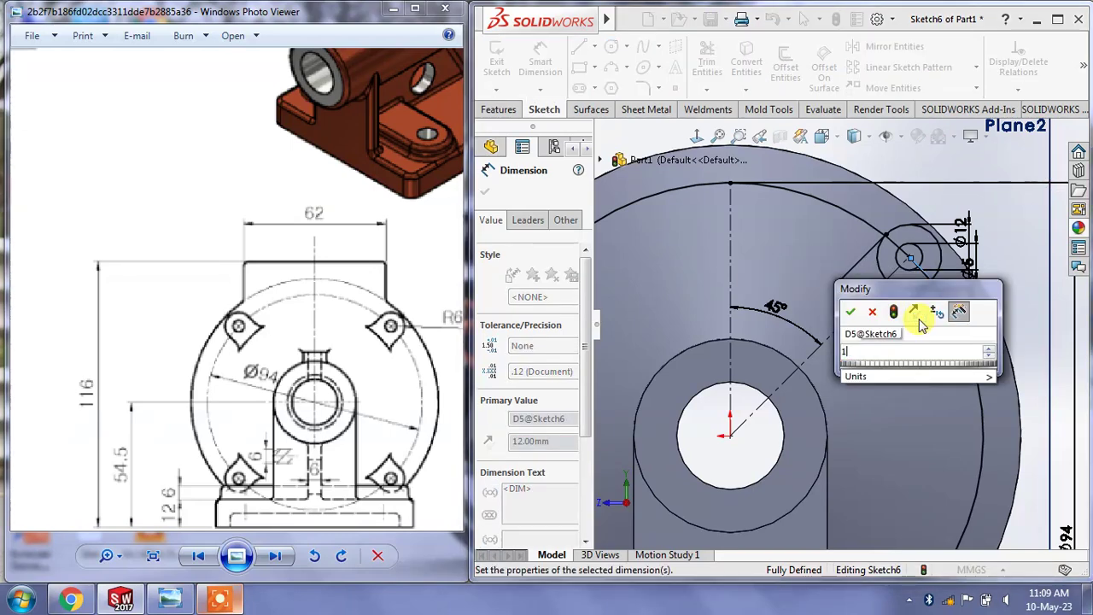
key("Return")
left_click(1010, 292)
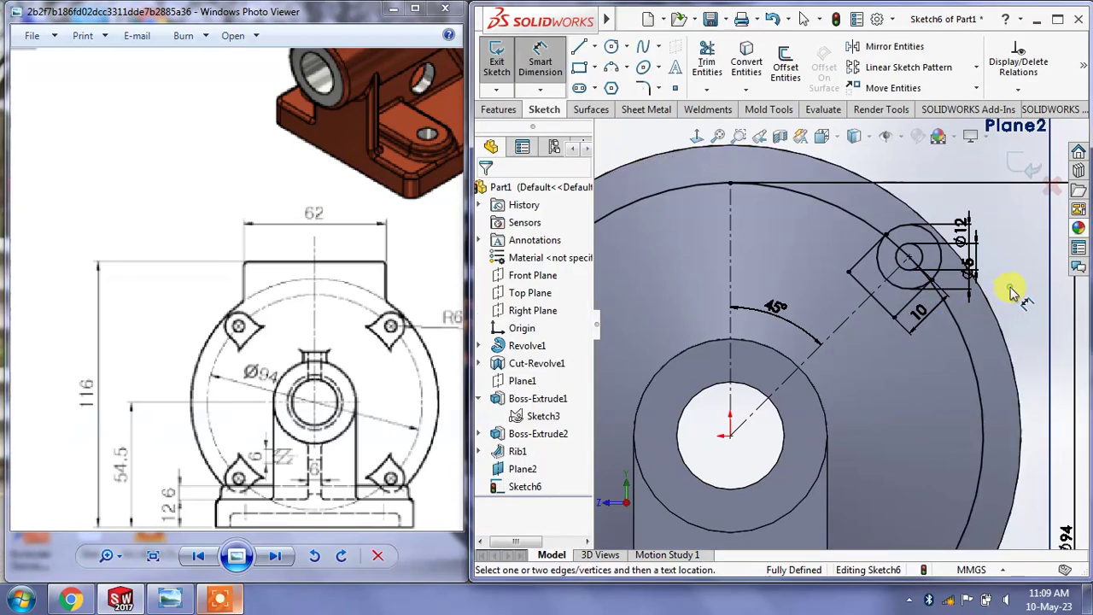
Trim away the stray short segment next to the lug's diagonal side line
left_click(706, 56)
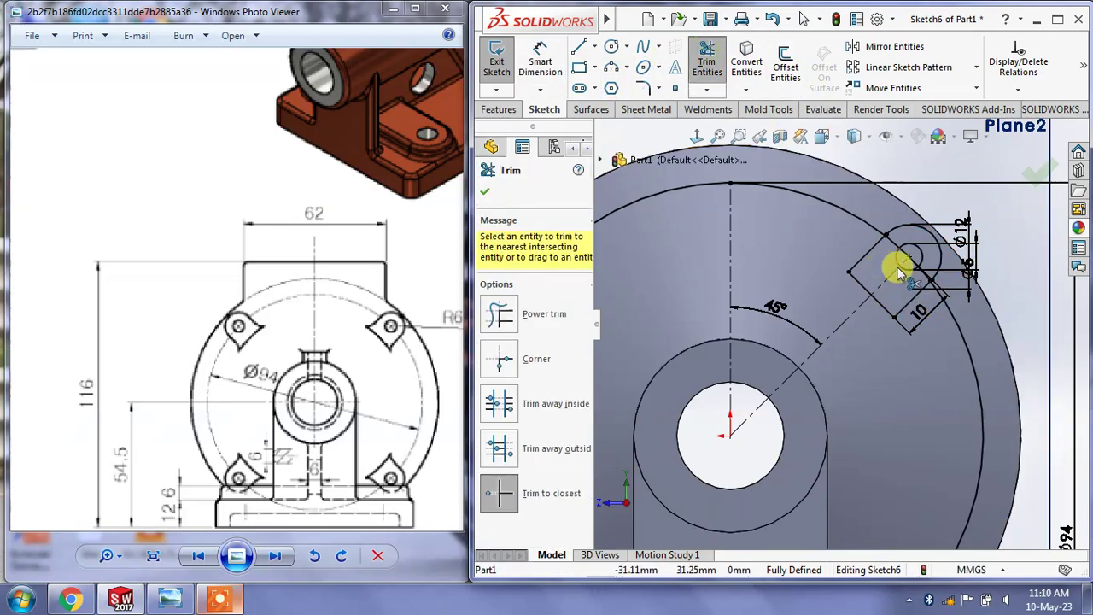
scroll(893, 256, "down", 2)
scroll(862, 231, "down", 2)
scroll(848, 229, "down", 2)
scroll(780, 274, "down", 1)
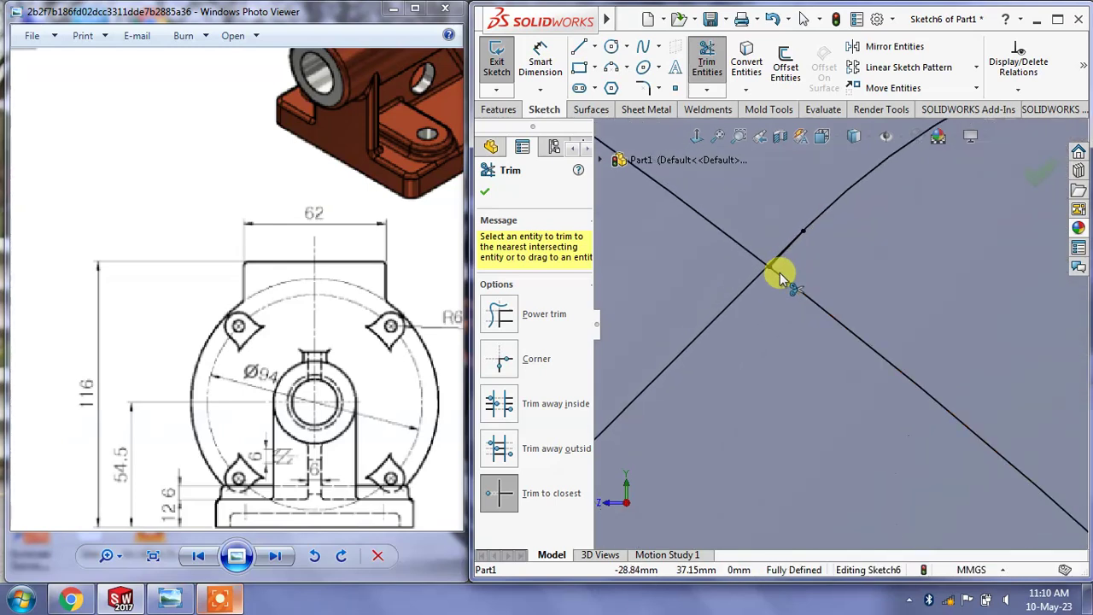
scroll(780, 273, "down", 1)
scroll(795, 281, "down", 1)
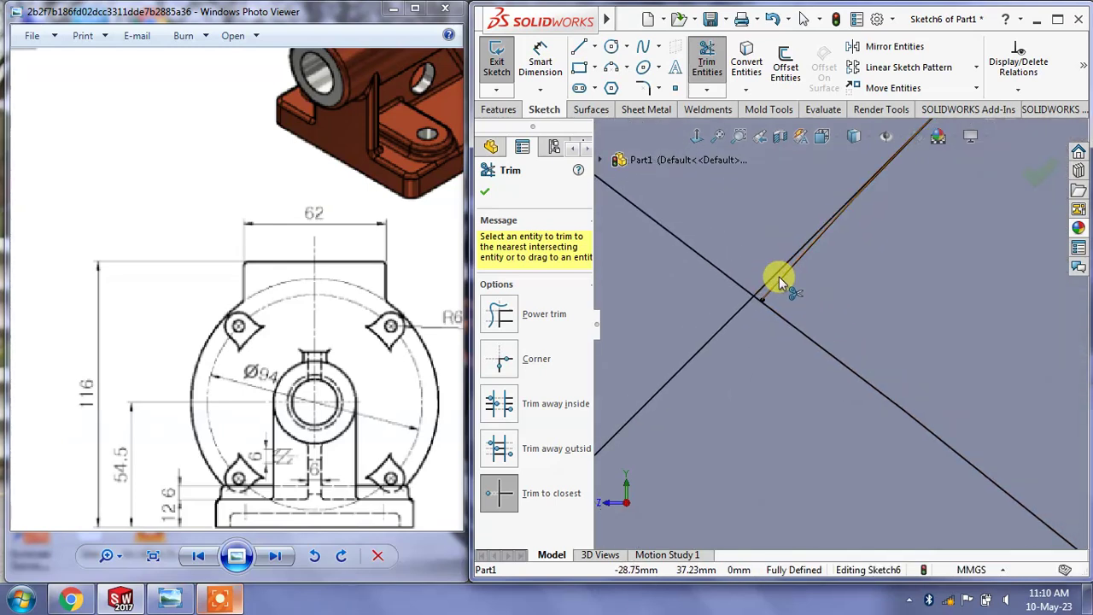
left_click(781, 275)
scroll(807, 295, "up", 1)
scroll(811, 295, "up", 2)
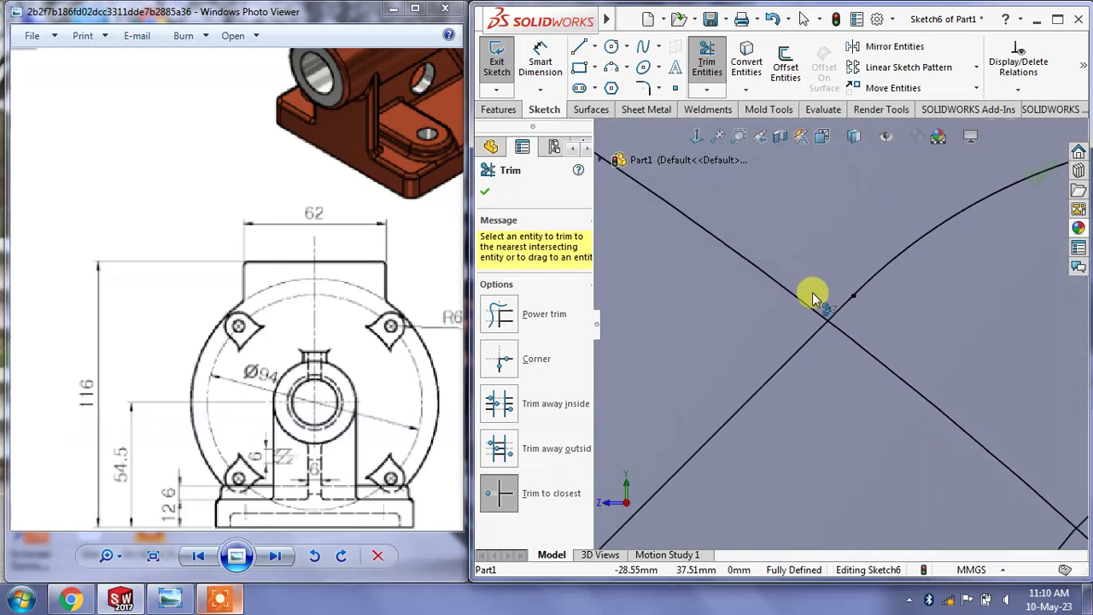
scroll(811, 295, "up", 2)
scroll(897, 359, "up", 2)
scroll(931, 432, "down", 2)
scroll(888, 418, "down", 2)
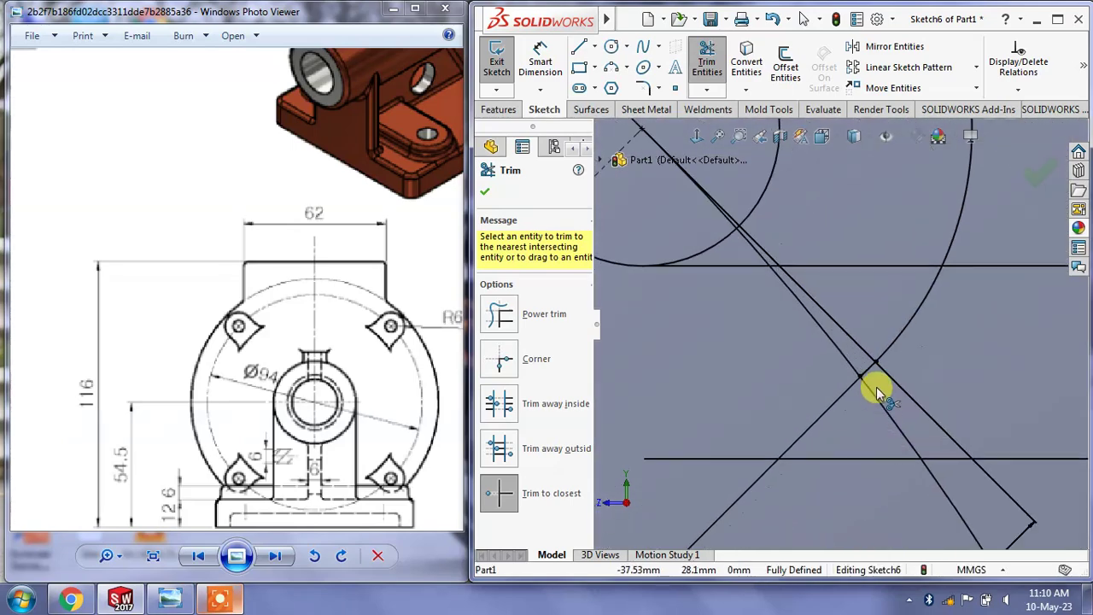
scroll(845, 350, "down", 2)
scroll(819, 317, "down", 1)
scroll(825, 320, "down", 2)
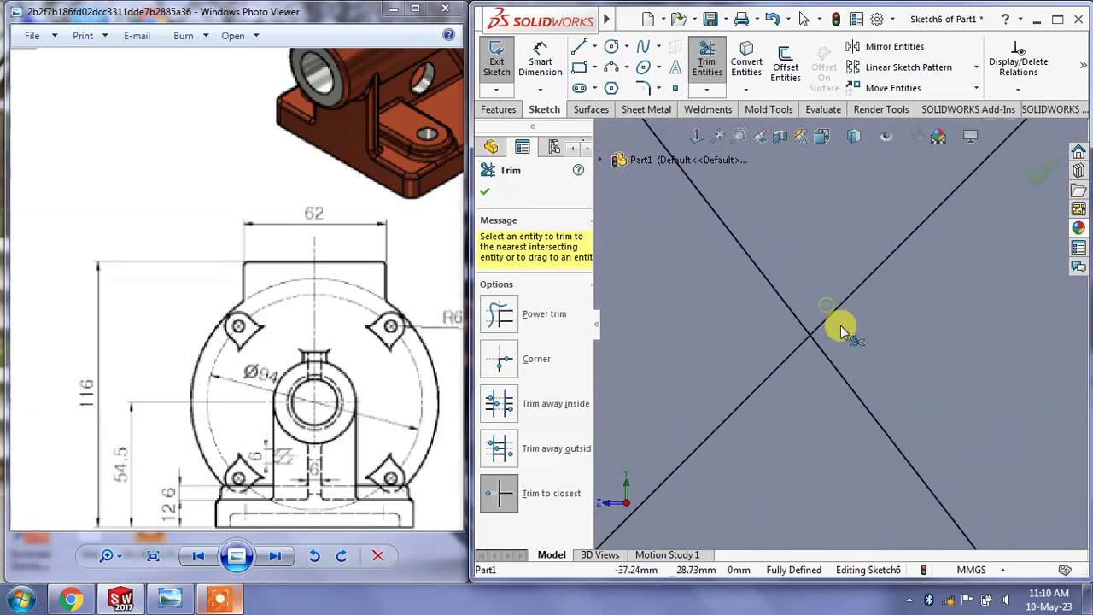
scroll(854, 333, "up", 1)
scroll(892, 359, "up", 2)
scroll(899, 371, "up", 2)
scroll(898, 373, "up", 2)
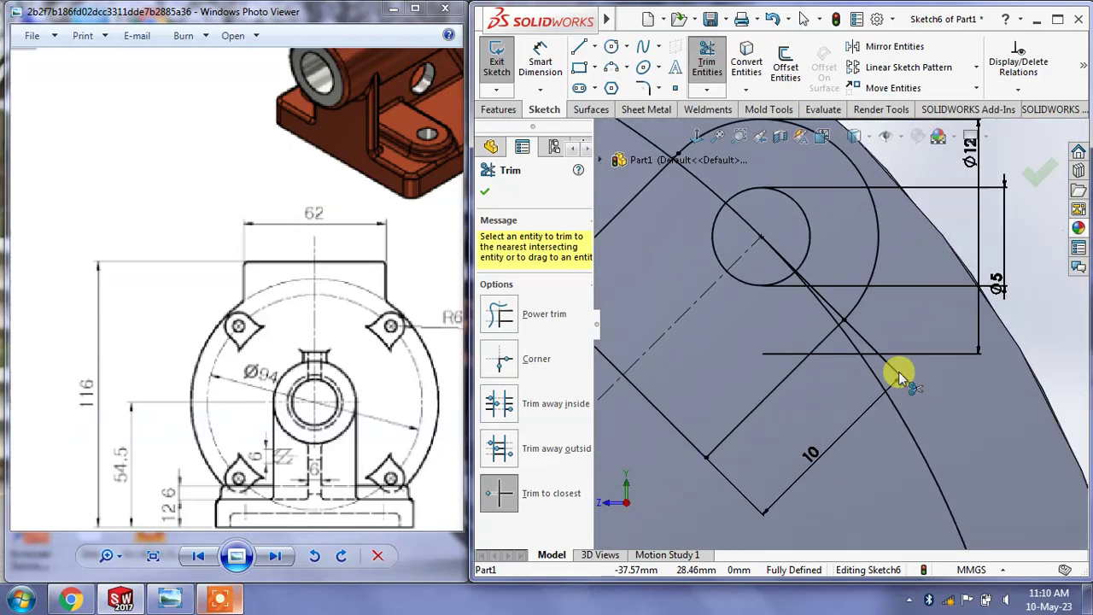
scroll(898, 373, "up", 3)
right_click(907, 366)
Convert the Ø94 circle to construction geometry and exit Sketch6
left_click(910, 381)
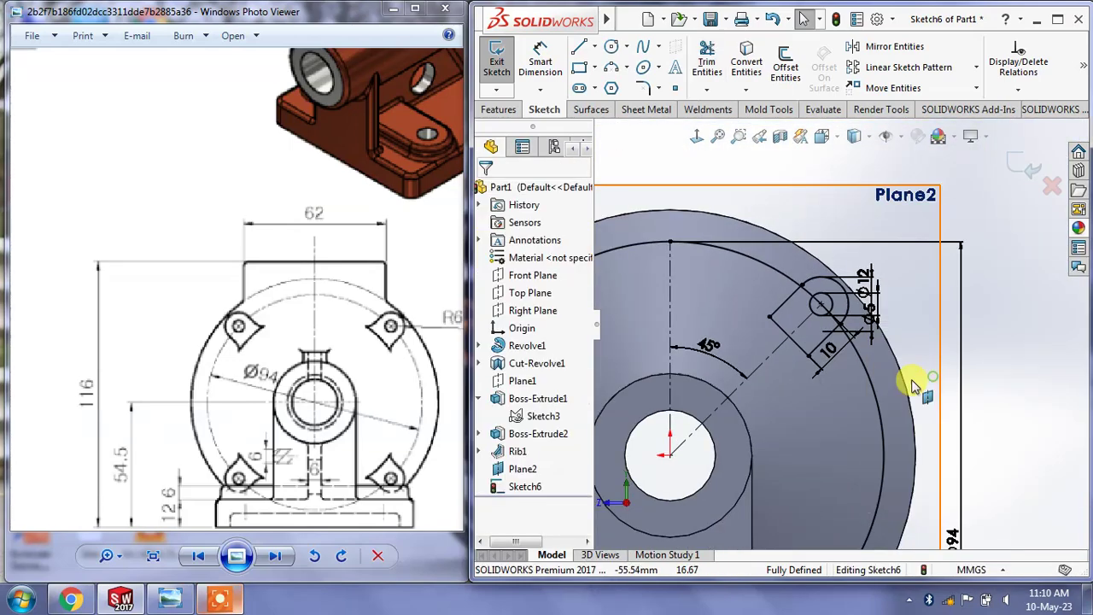
left_click(884, 363)
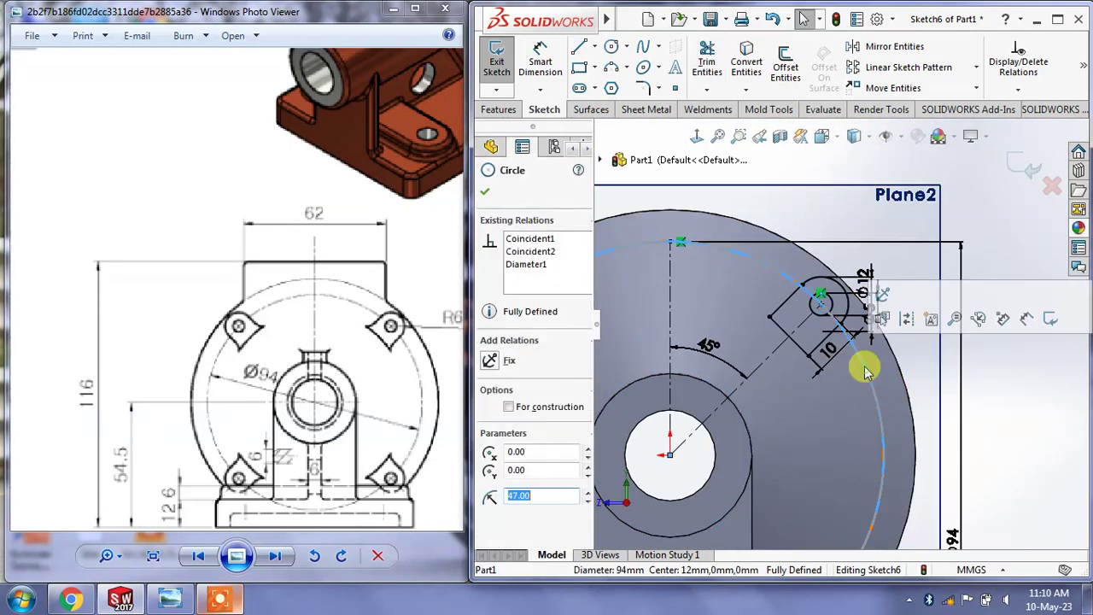
left_click(906, 320)
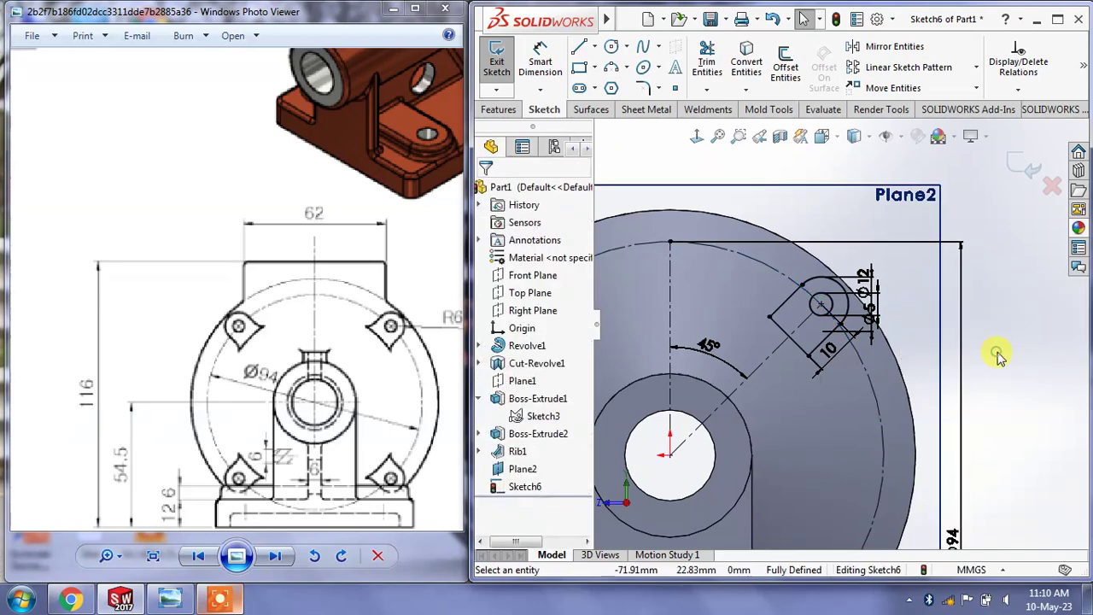
scroll(1002, 357, "up", 2)
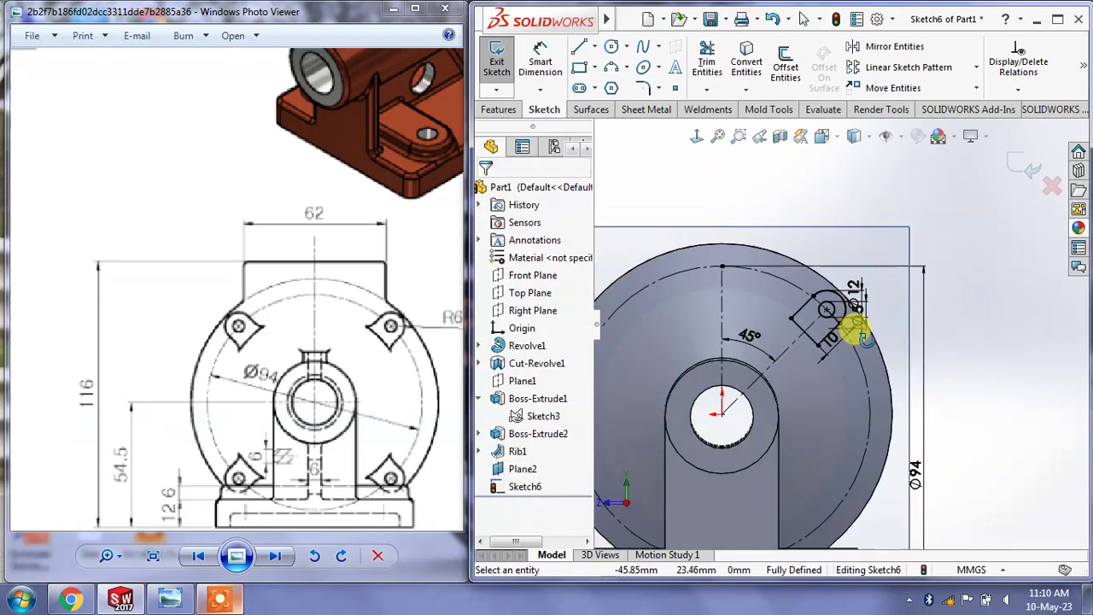
mouse_move(854, 334)
middle_mouse_down()
mouse_move(928, 422)
mouse_move(863, 406)
middle_mouse_up()
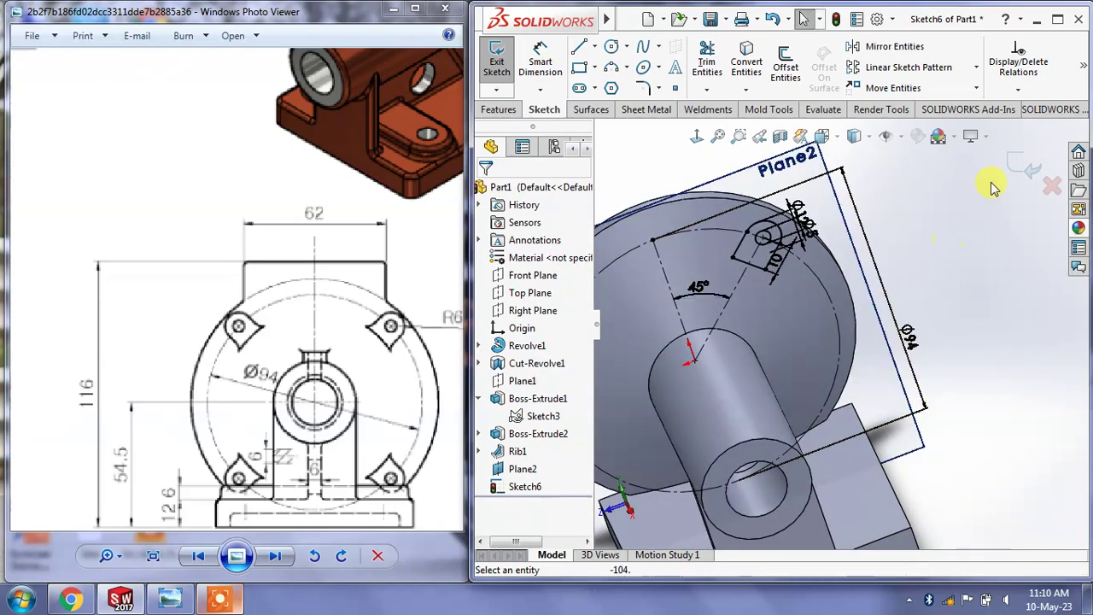
left_click(1016, 167)
mouse_move(938, 284)
middle_mouse_down()
mouse_move(942, 231)
mouse_move(902, 268)
mouse_move(772, 227)
middle_mouse_up()
Start a boss extrusion of Sketch6 with end condition Up To Next
left_click(522, 86)
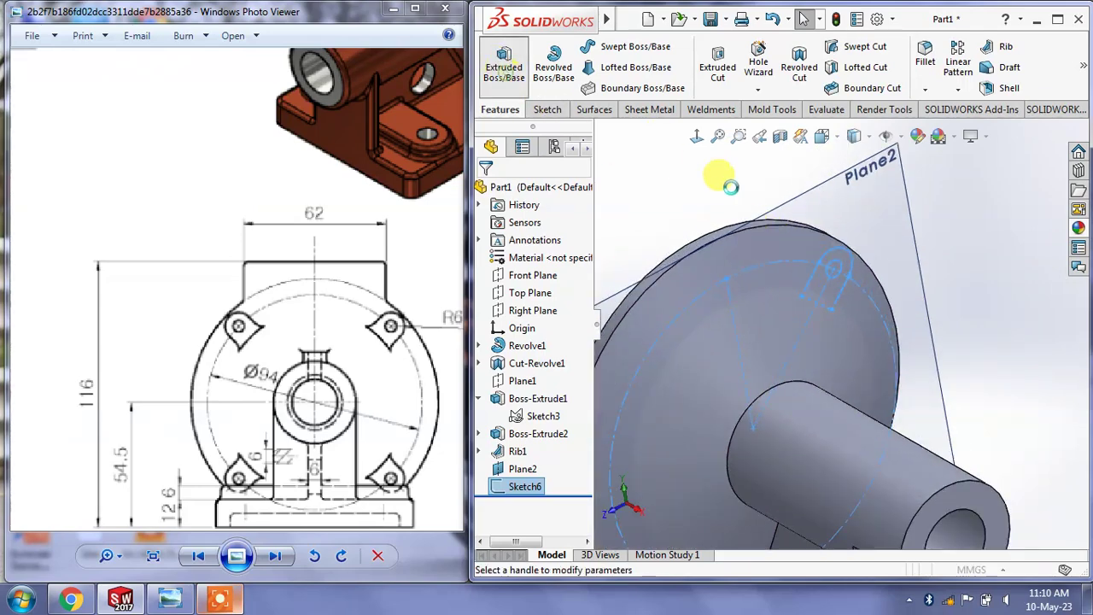
scroll(844, 284, "down", 2)
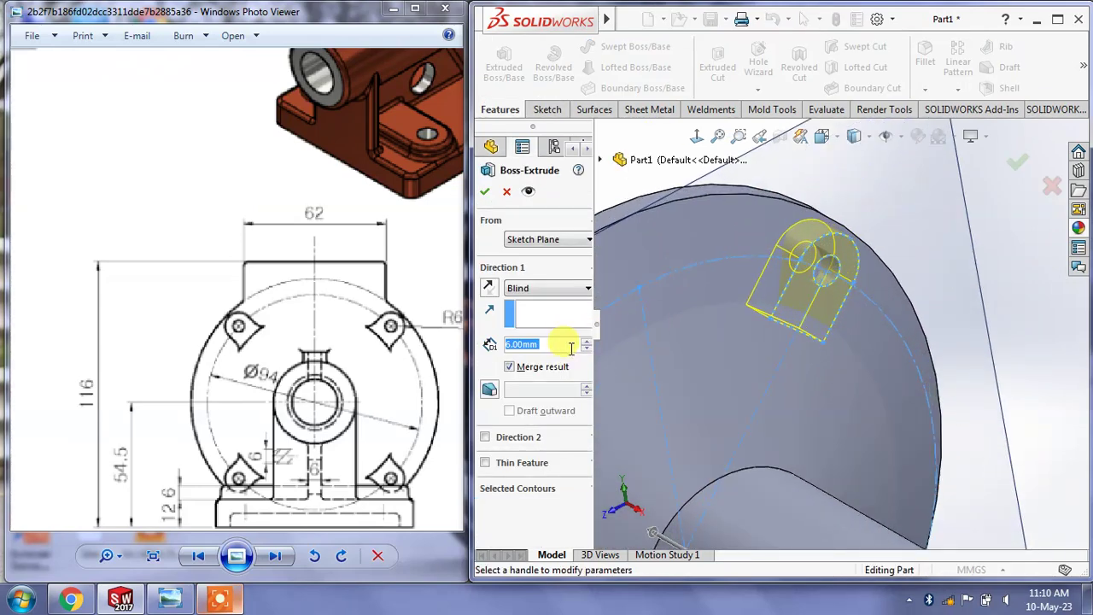
left_click(547, 288)
left_click(555, 318)
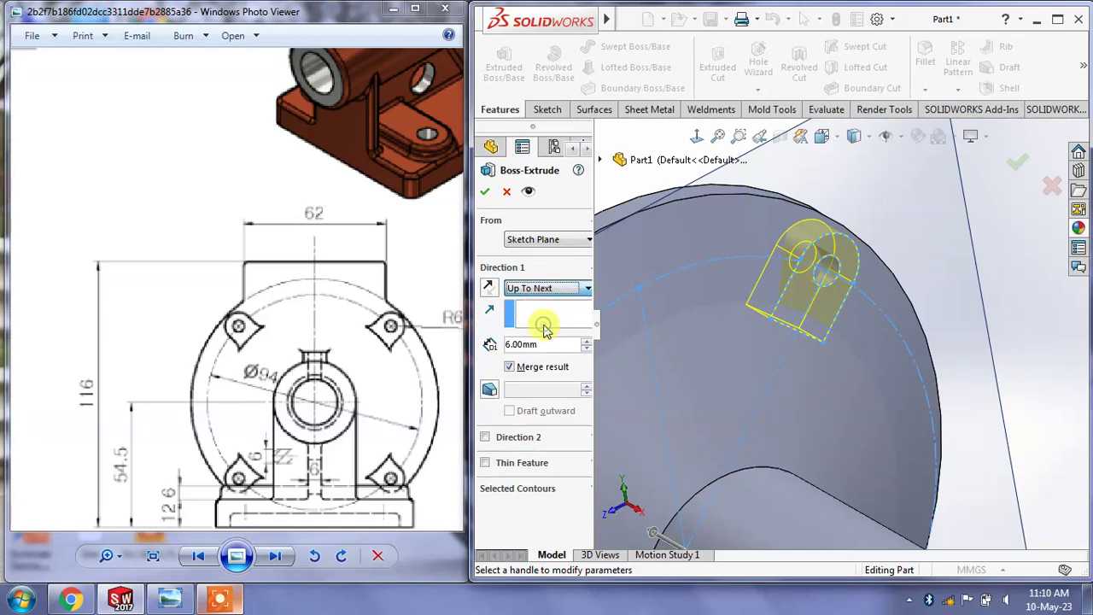
mouse_move(1044, 322)
middle_mouse_down()
mouse_move(1066, 330)
mouse_move(1052, 328)
middle_mouse_up()
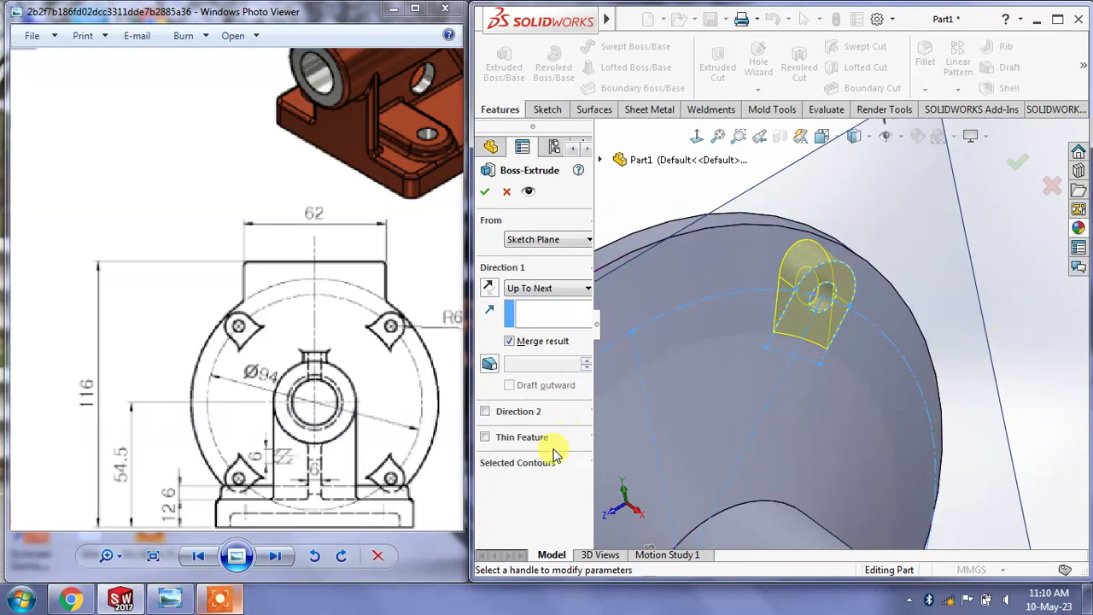
Pick the small circle and surrounding lug regions as contours and confirm Boss-Extrude3
left_click(531, 436)
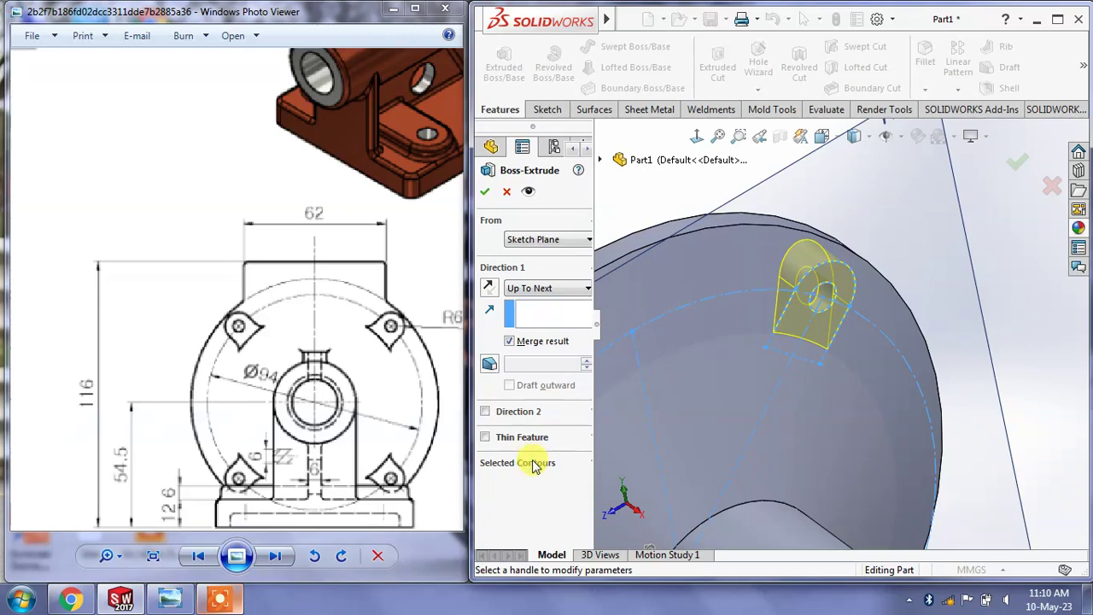
left_click(534, 464)
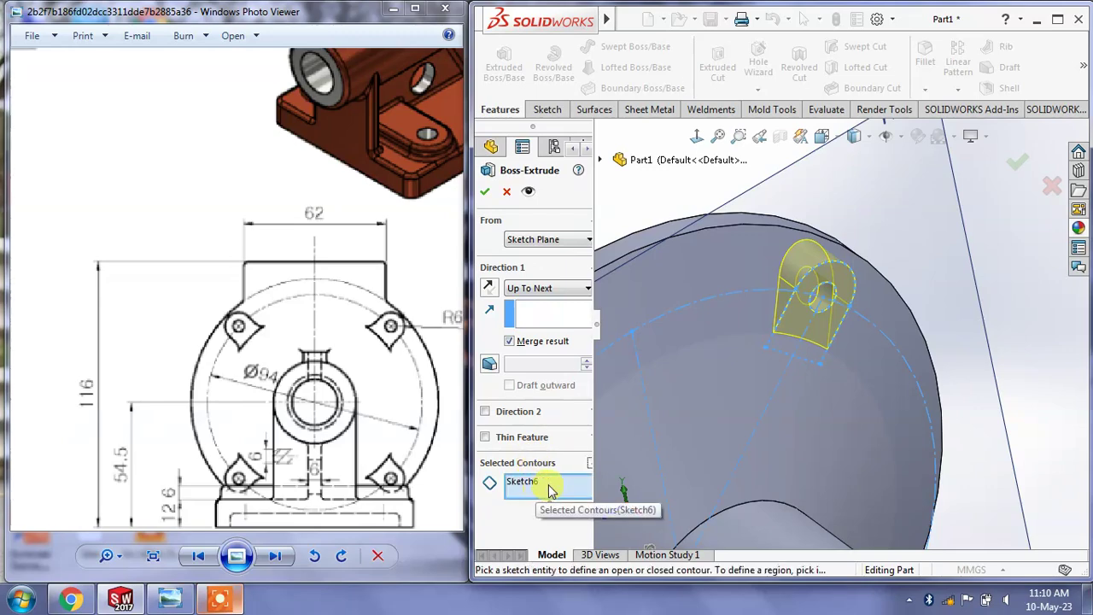
scroll(794, 304, "down", 2)
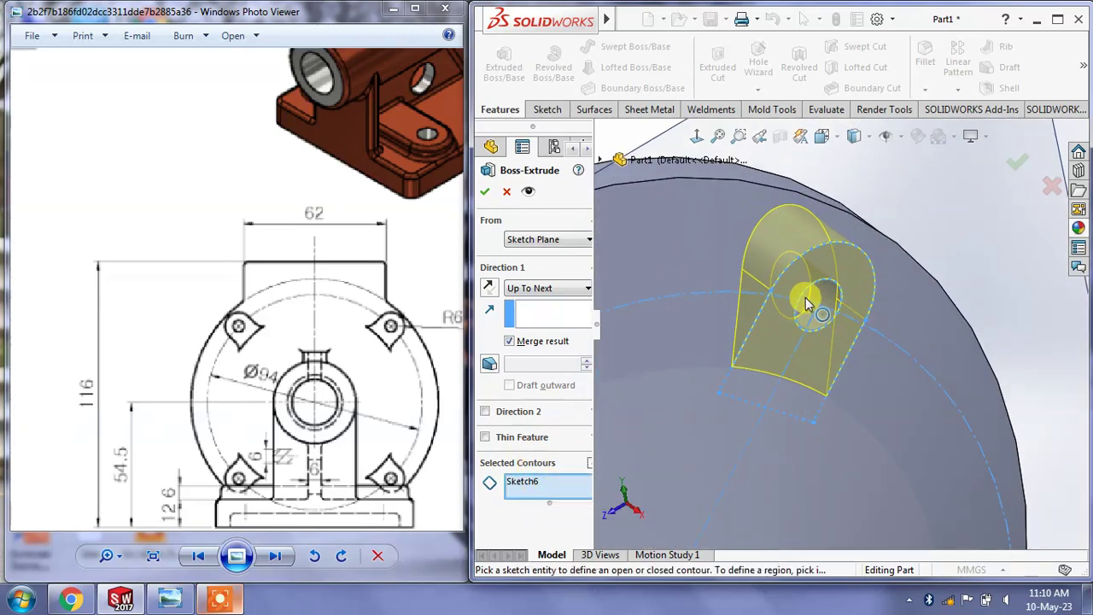
scroll(799, 286, "down", 2)
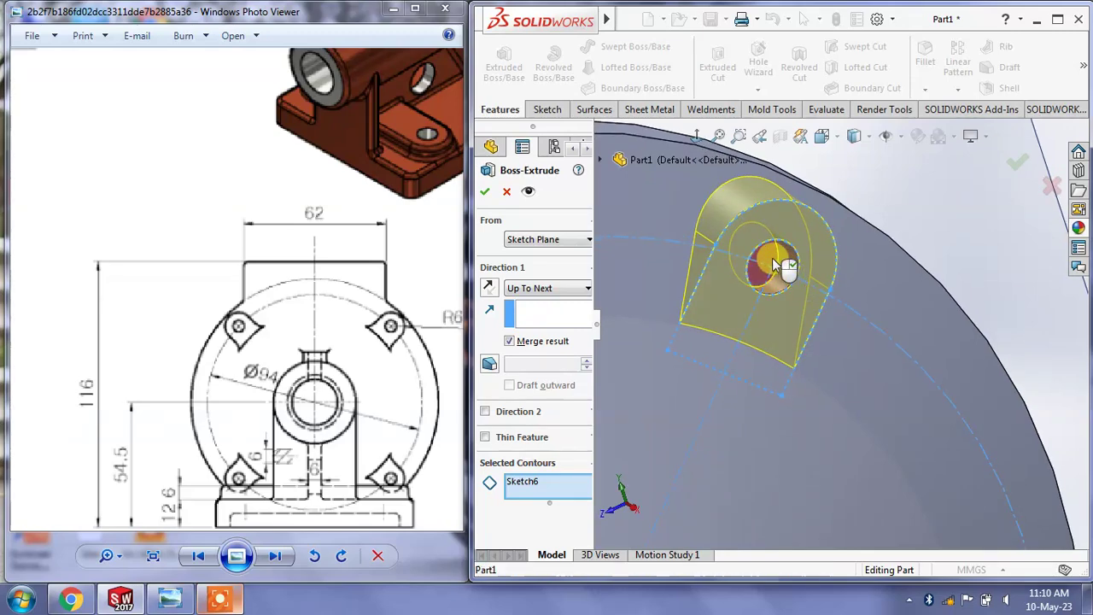
left_click(772, 258)
left_click(813, 309)
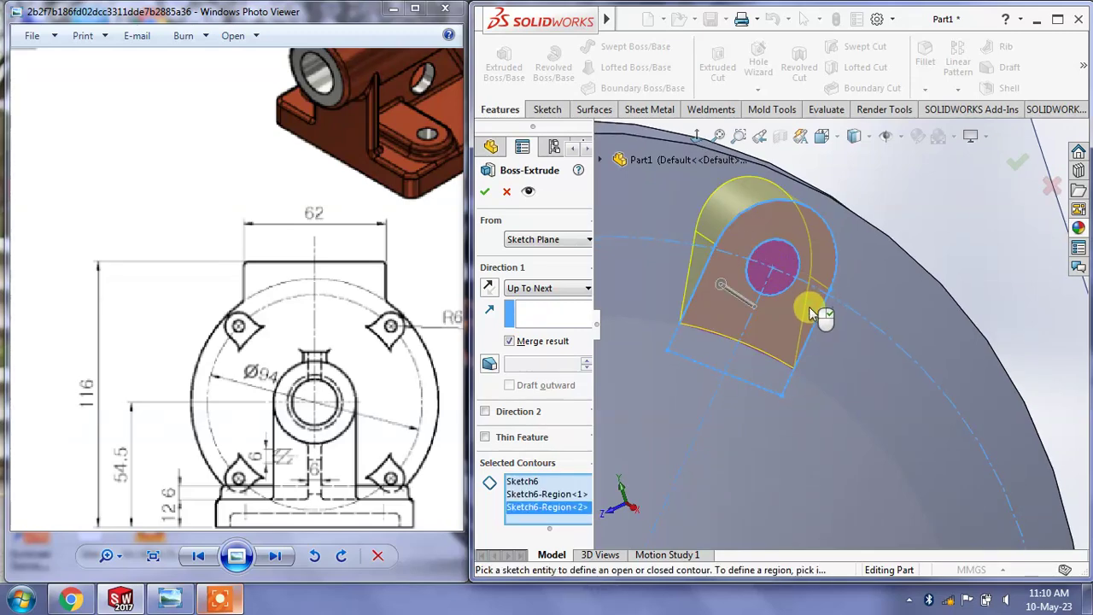
mouse_move(825, 309)
middle_mouse_down()
mouse_move(865, 318)
mouse_move(775, 317)
middle_mouse_up()
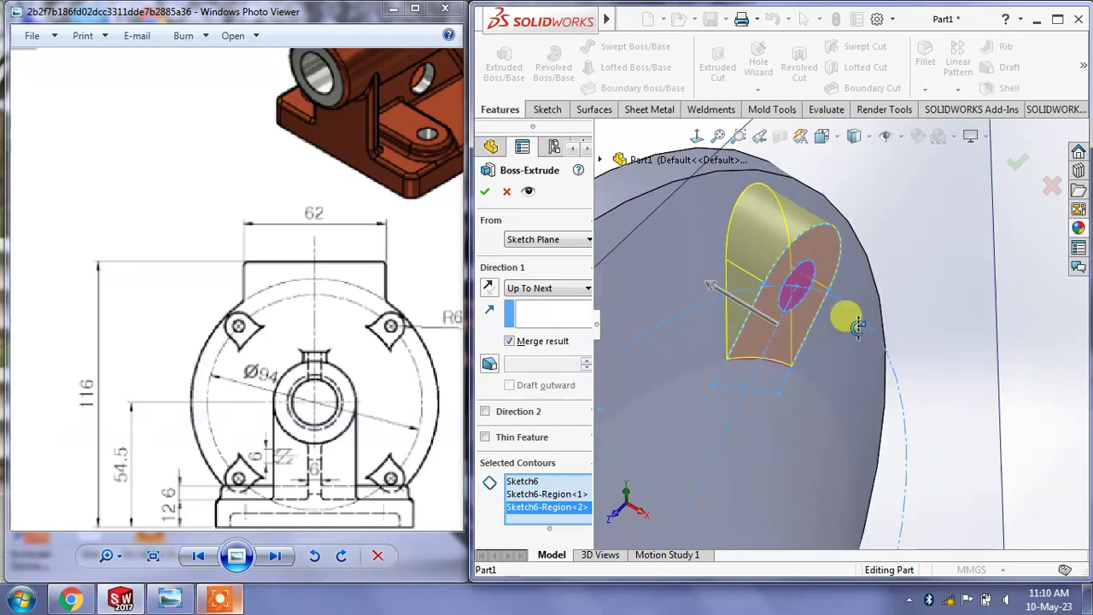
left_click(488, 195)
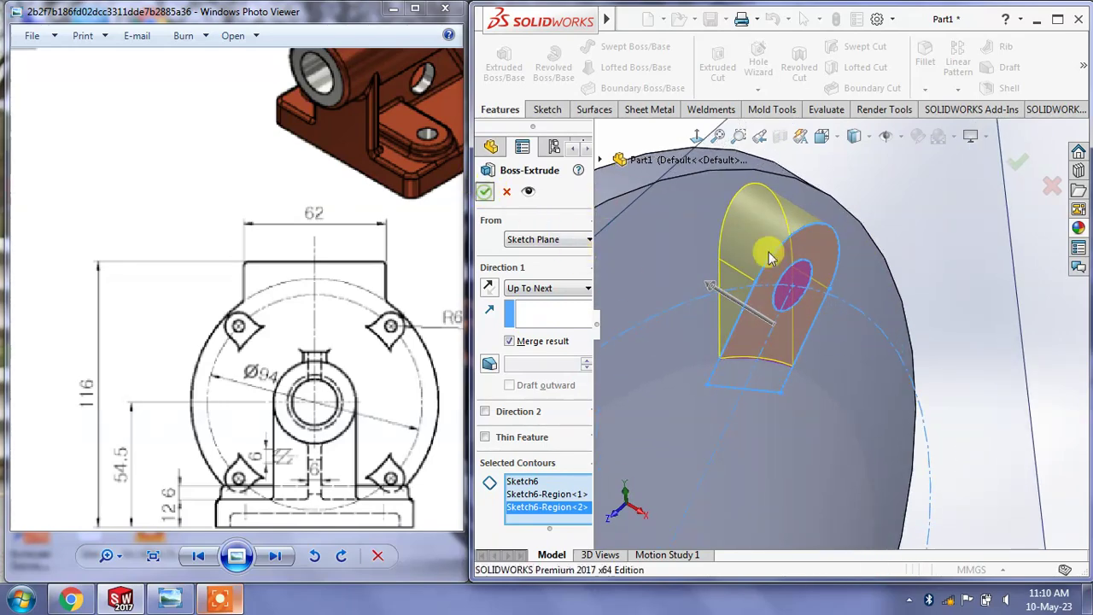
left_click(990, 313)
Expand Boss-Extrude3 in the FeatureManager tree and select its Sketch6
mouse_move(993, 314)
middle_mouse_down()
mouse_move(952, 295)
mouse_move(934, 341)
mouse_move(708, 420)
middle_mouse_up()
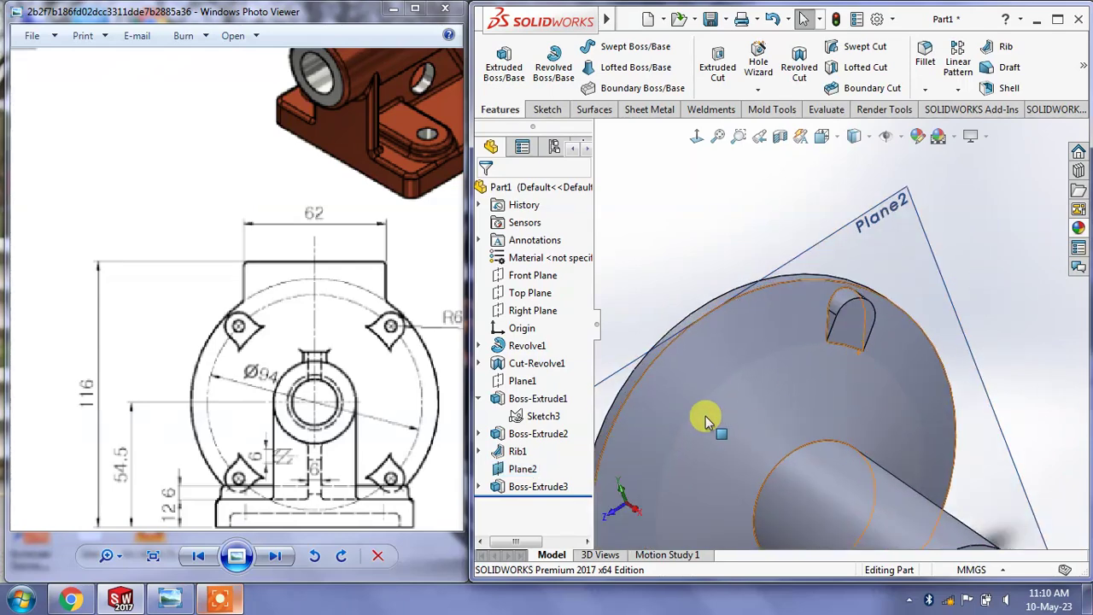
left_click(512, 488)
left_click(479, 487)
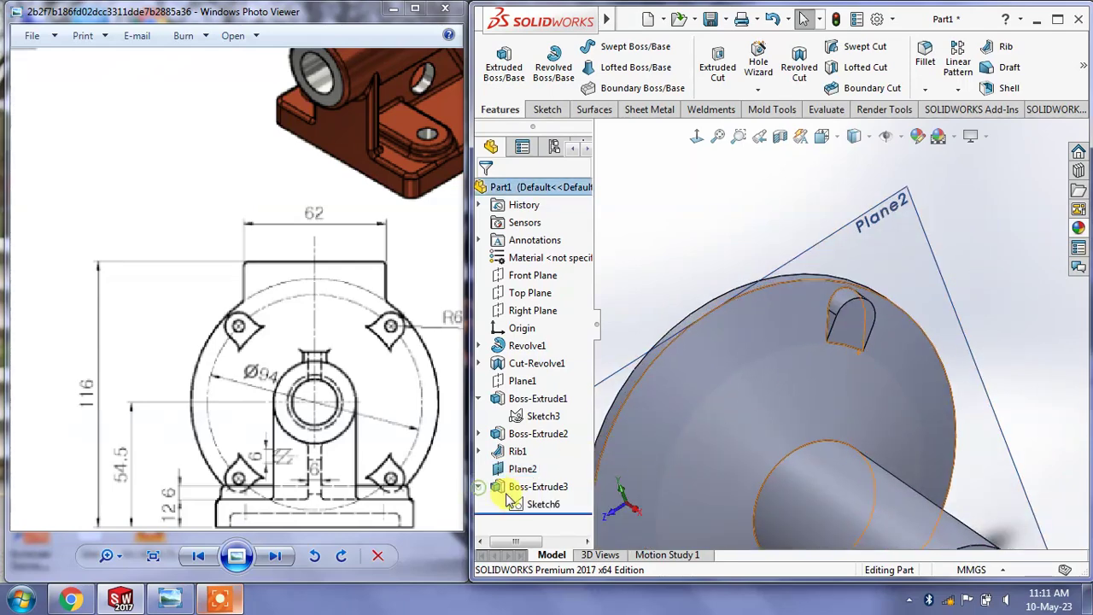
left_click(516, 505)
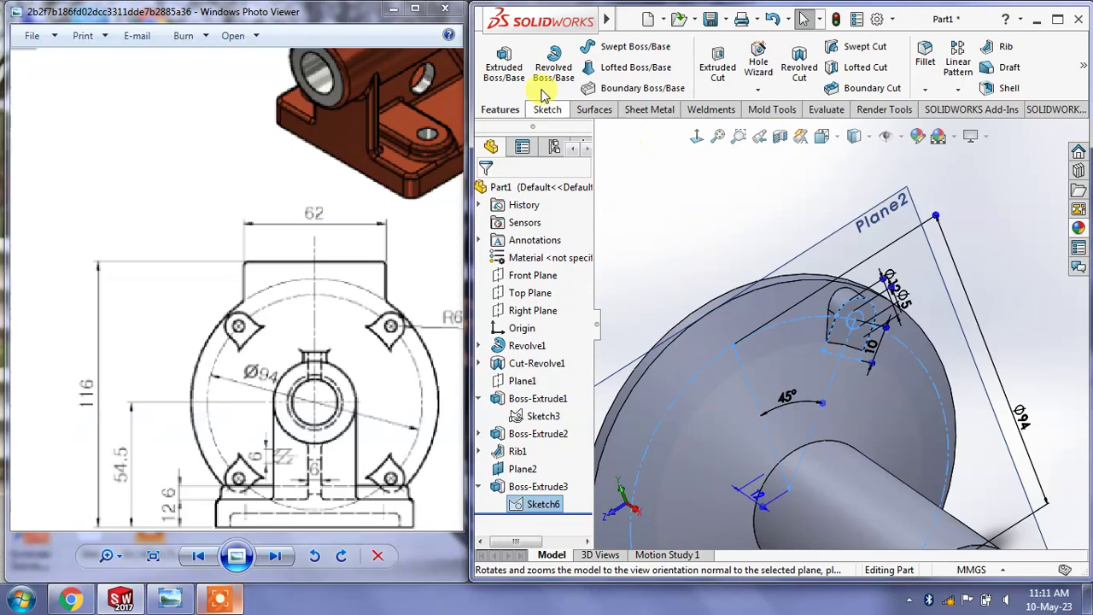
Cut the Ø5 circle region of Sketch6 22 mm deep, reversed into the lug
left_click(715, 67)
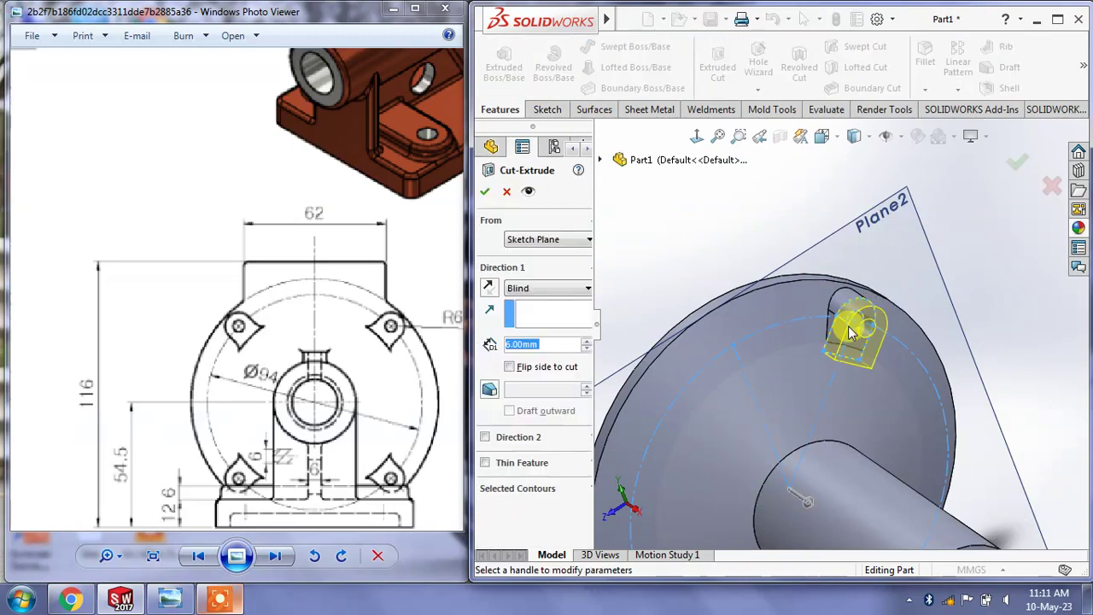
left_click(556, 489)
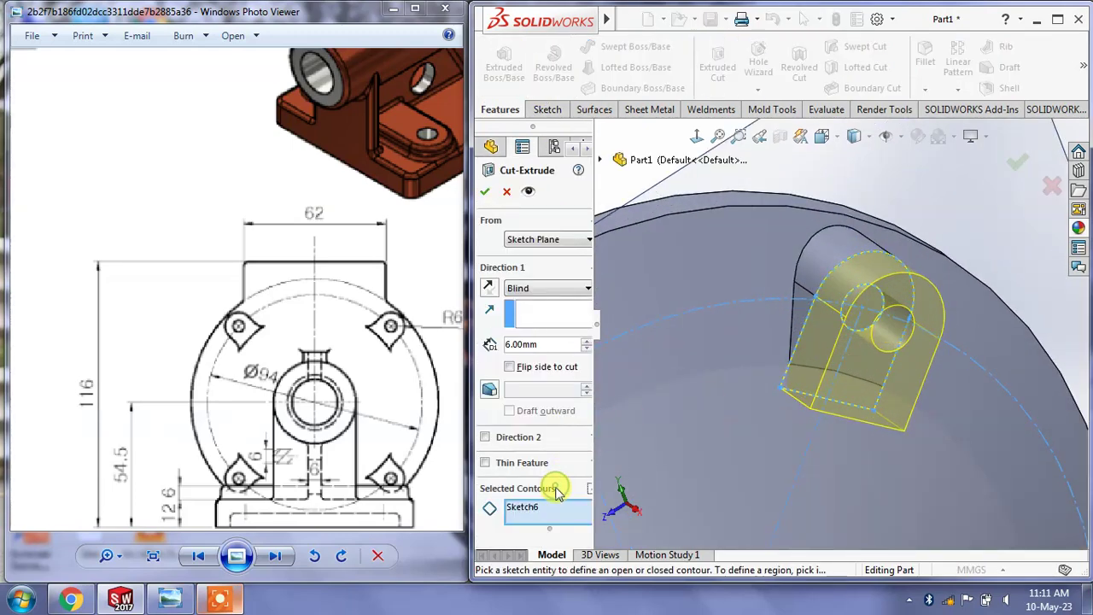
right_click(530, 510)
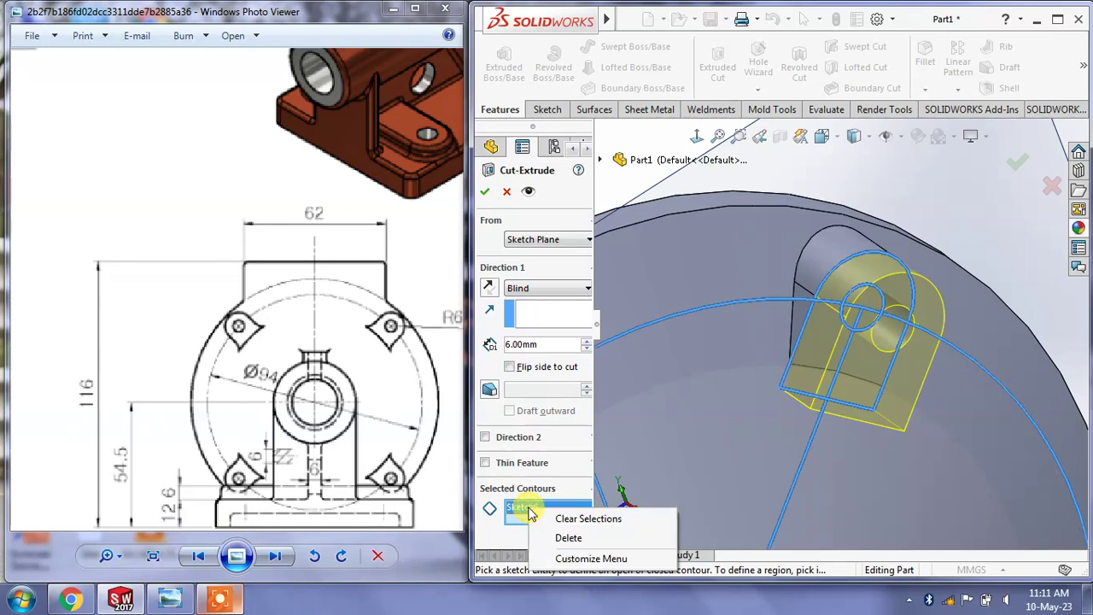
left_click(564, 537)
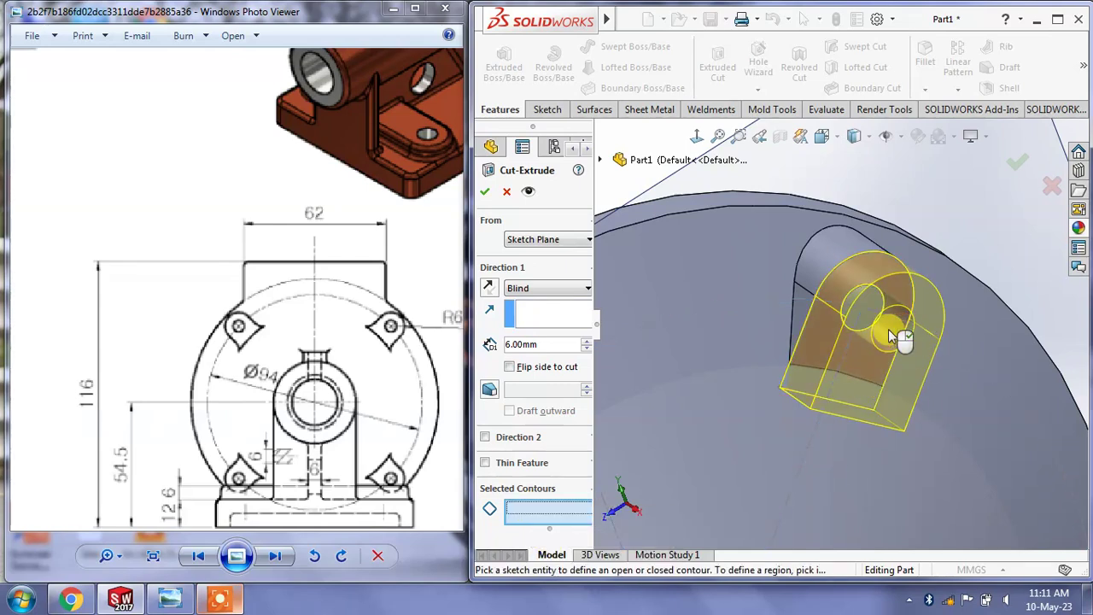
left_click(871, 304)
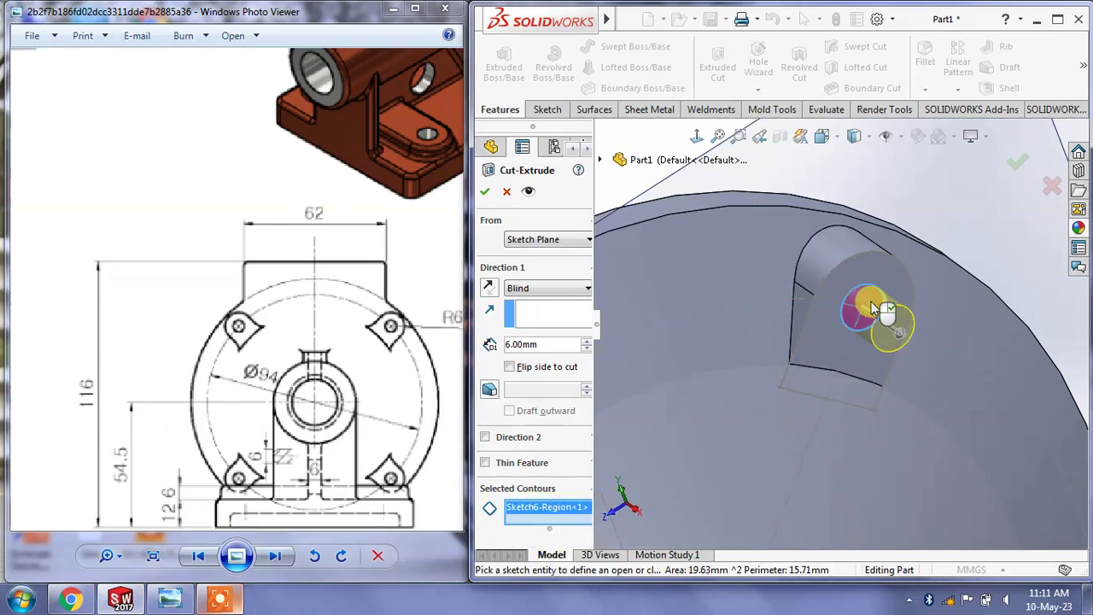
left_click(487, 290)
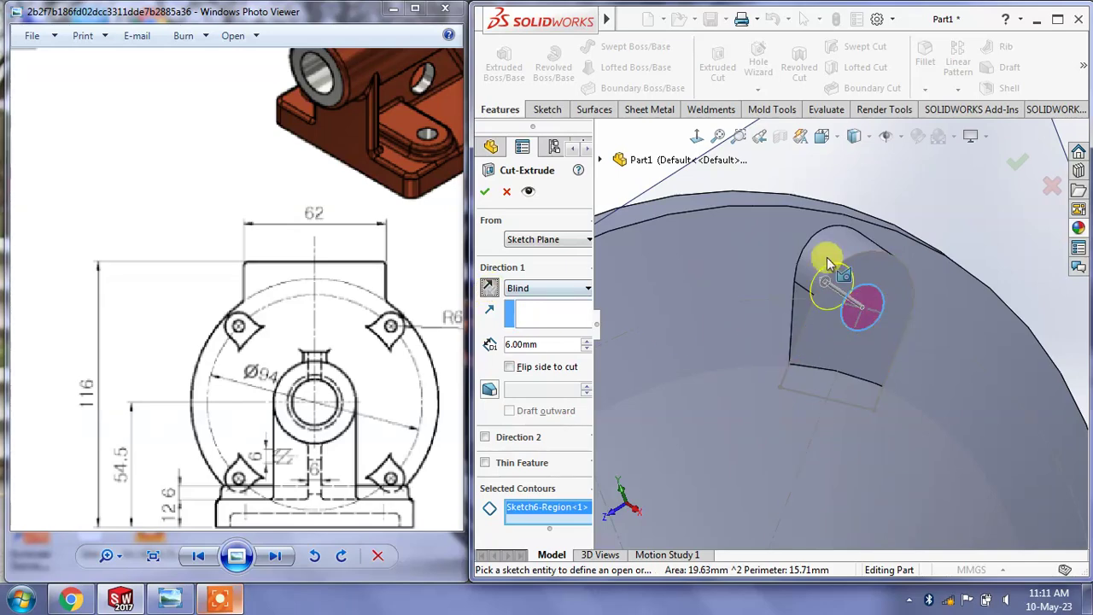
left_click_drag(827, 263, 745, 227)
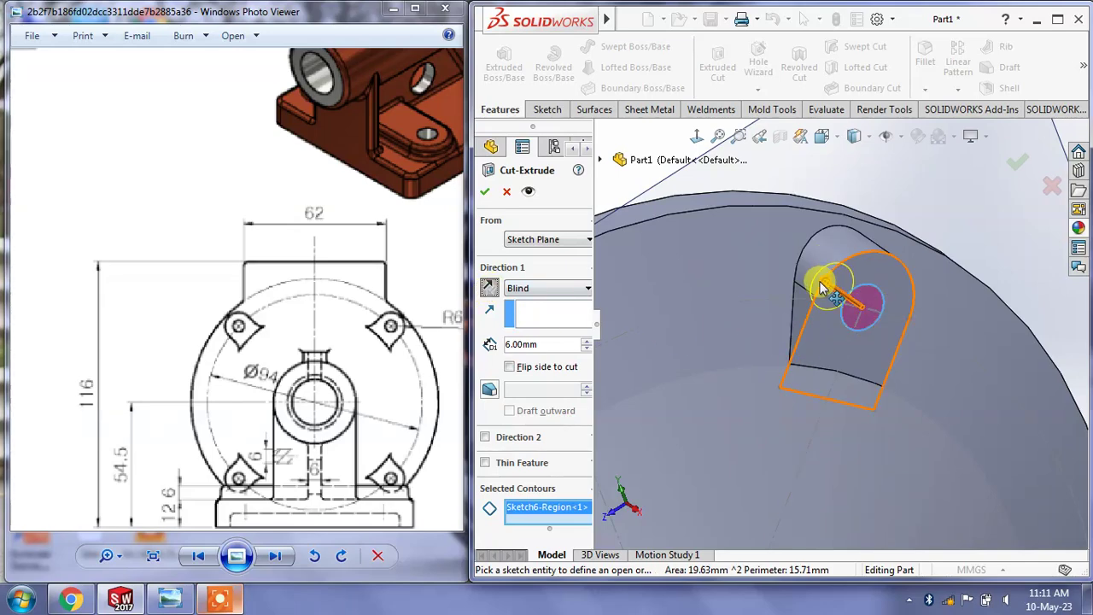
left_click(490, 191)
scroll(846, 265, "up", 5)
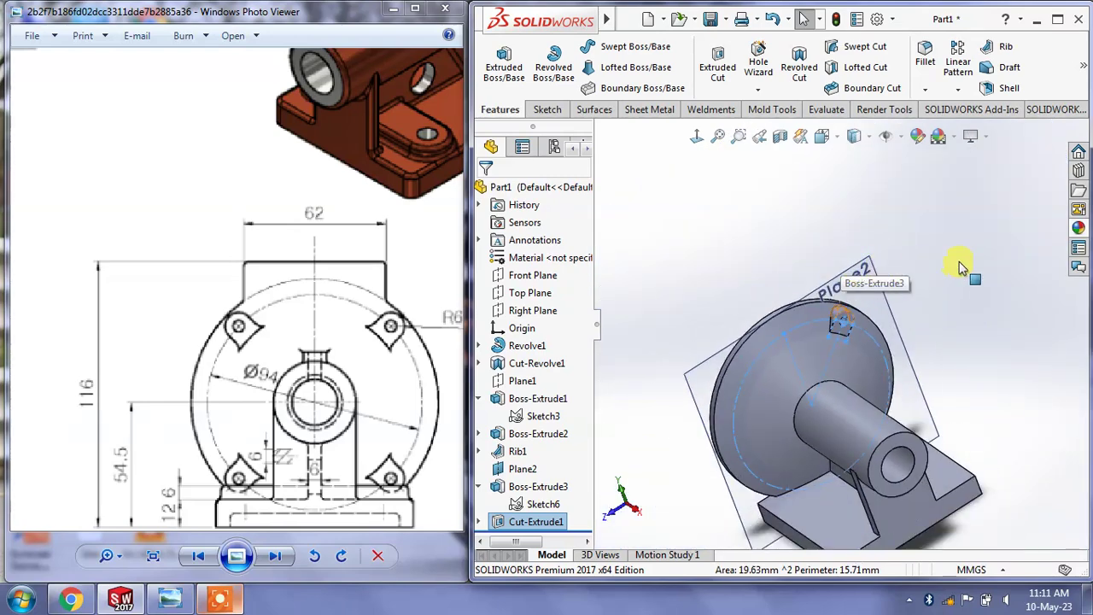
Hide Plane2 so it no longer obscures the part
middle_click_drag(958, 268, 904, 270)
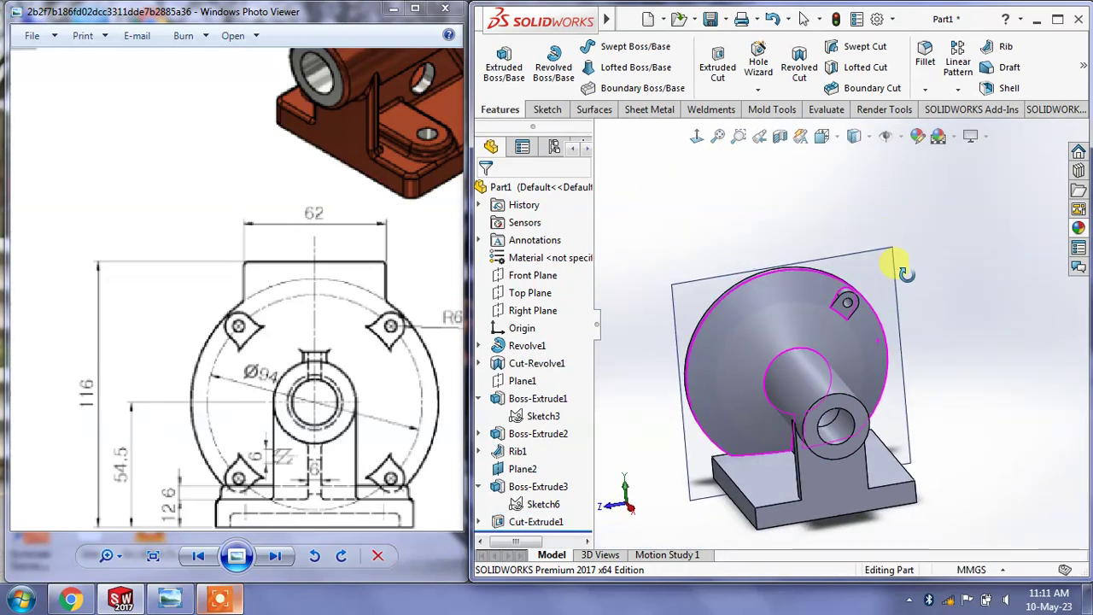
scroll(904, 270, "down", 2)
scroll(854, 325, "down", 2)
scroll(896, 295, "down", 2)
scroll(880, 278, "down", 1)
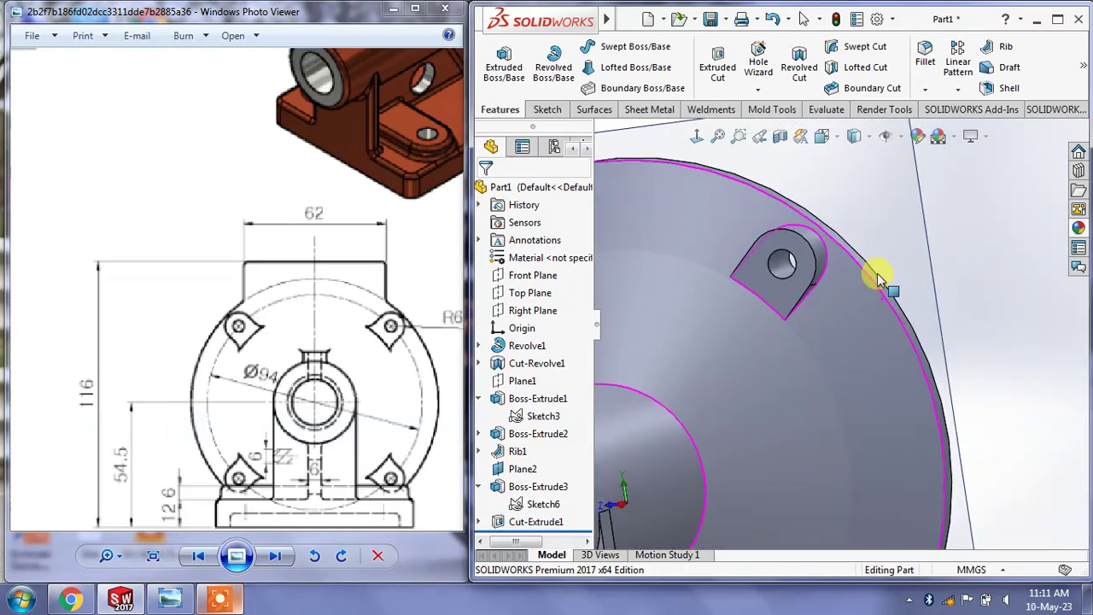
scroll(880, 277, "up", 3)
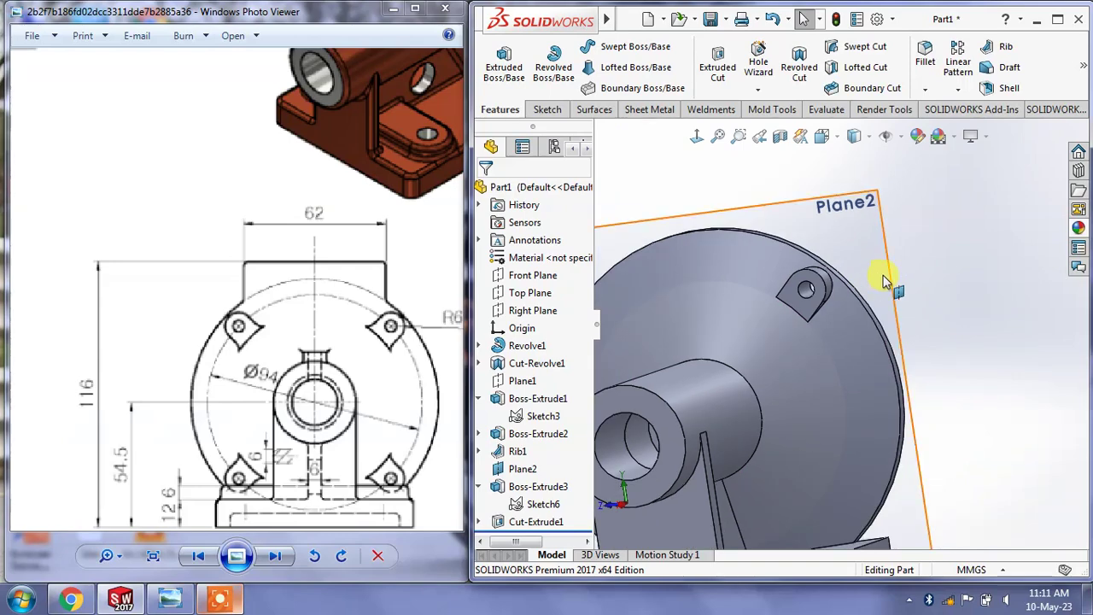
scroll(892, 279, "up", 2)
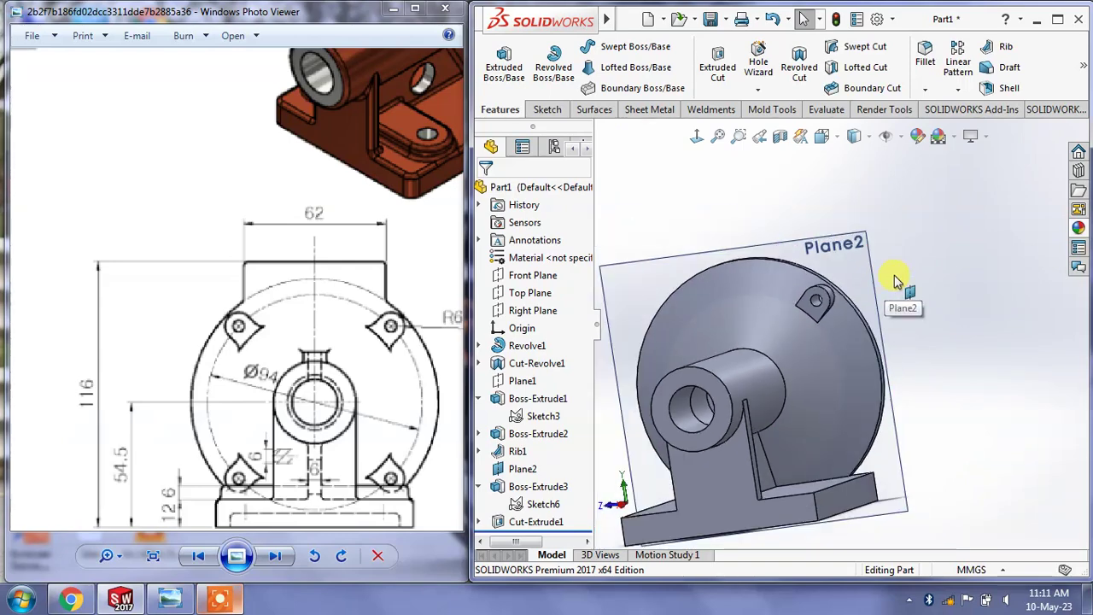
left_click(874, 256)
right_click(880, 247)
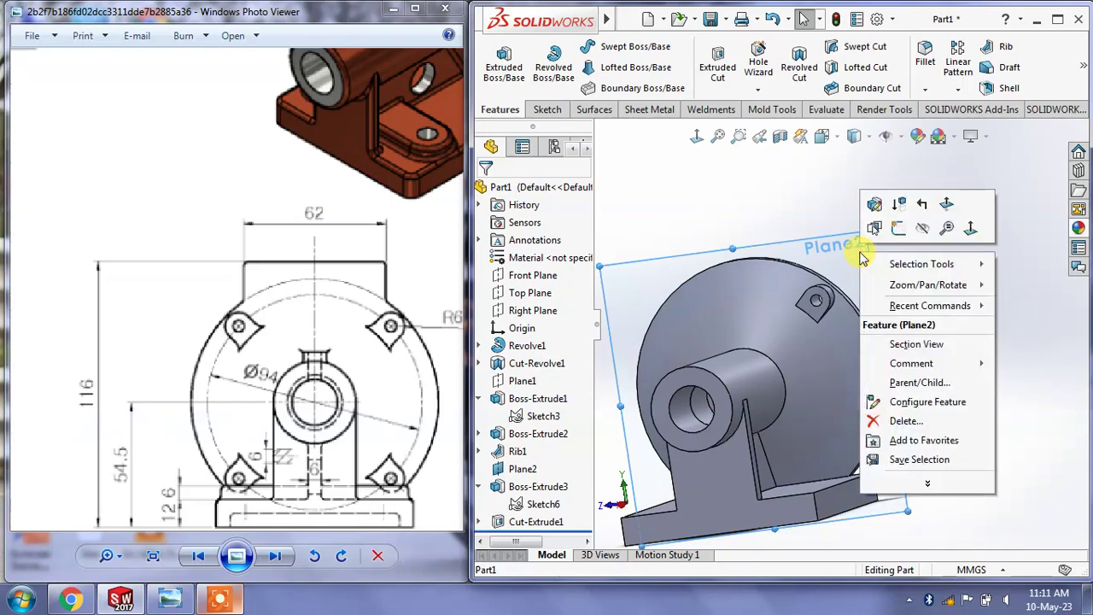
left_click(916, 233)
Orbit to a more frontal view and select the Cut-Extrude1 hole feature
mouse_move(917, 232)
middle_mouse_down()
mouse_move(911, 251)
mouse_move(939, 261)
mouse_move(940, 247)
middle_mouse_up()
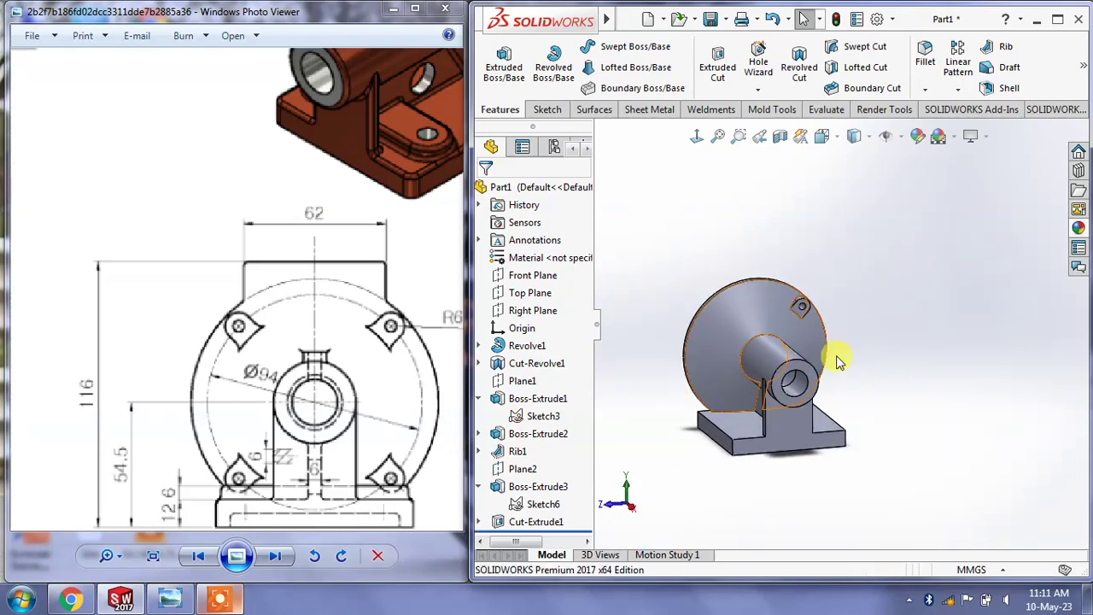
mouse_move(842, 353)
middle_mouse_down()
mouse_move(914, 330)
mouse_move(854, 338)
middle_mouse_up()
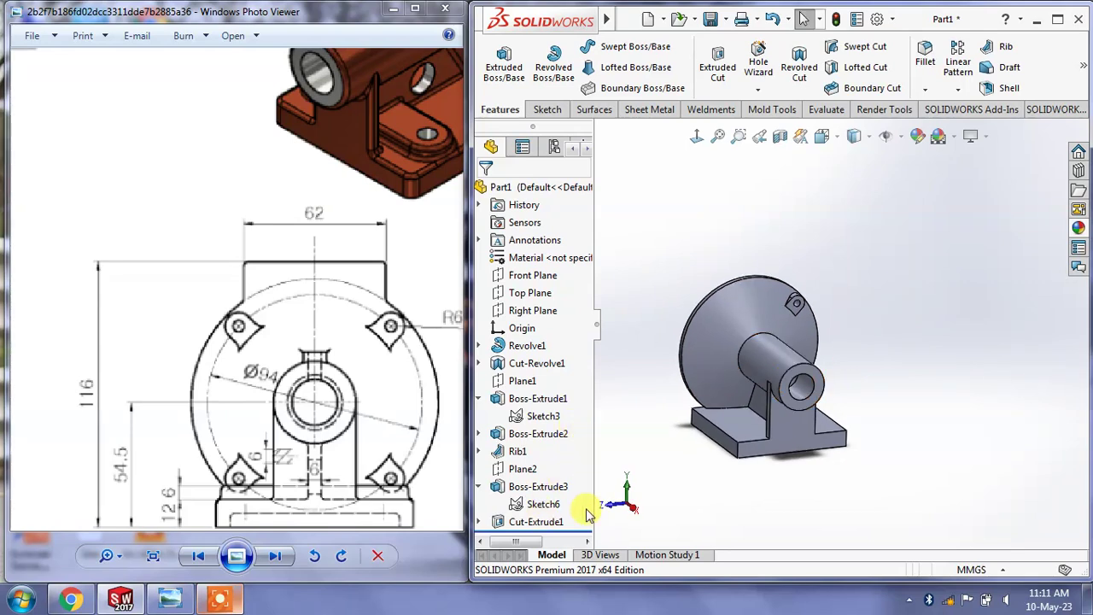
left_click(545, 525)
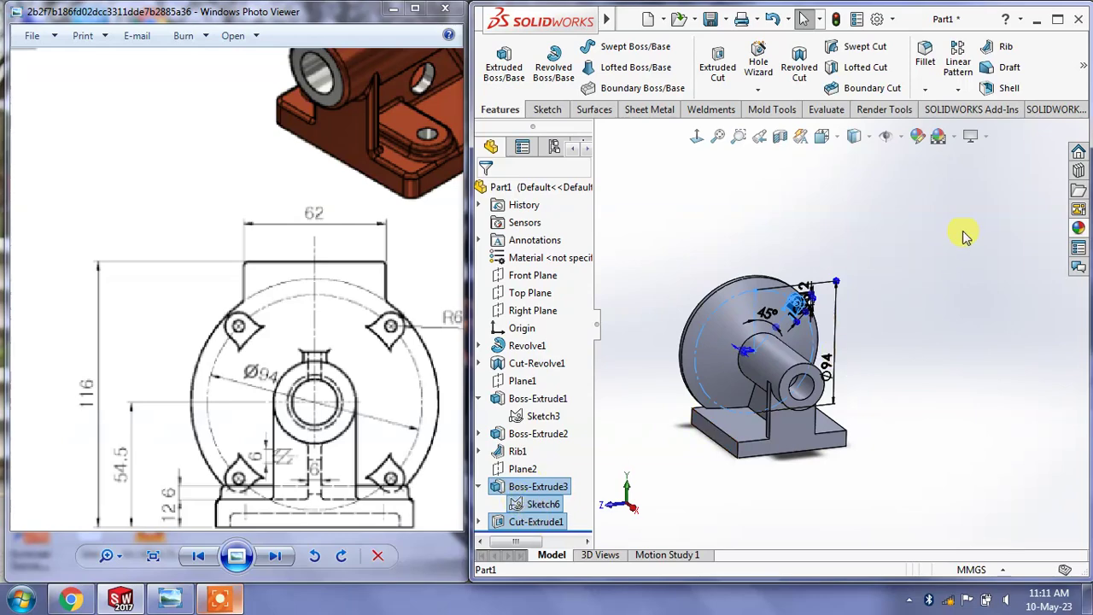
Circular-pattern the drilled lug about the disc edge: 4 equally spaced instances over 360°
left_click(957, 91)
left_click(970, 127)
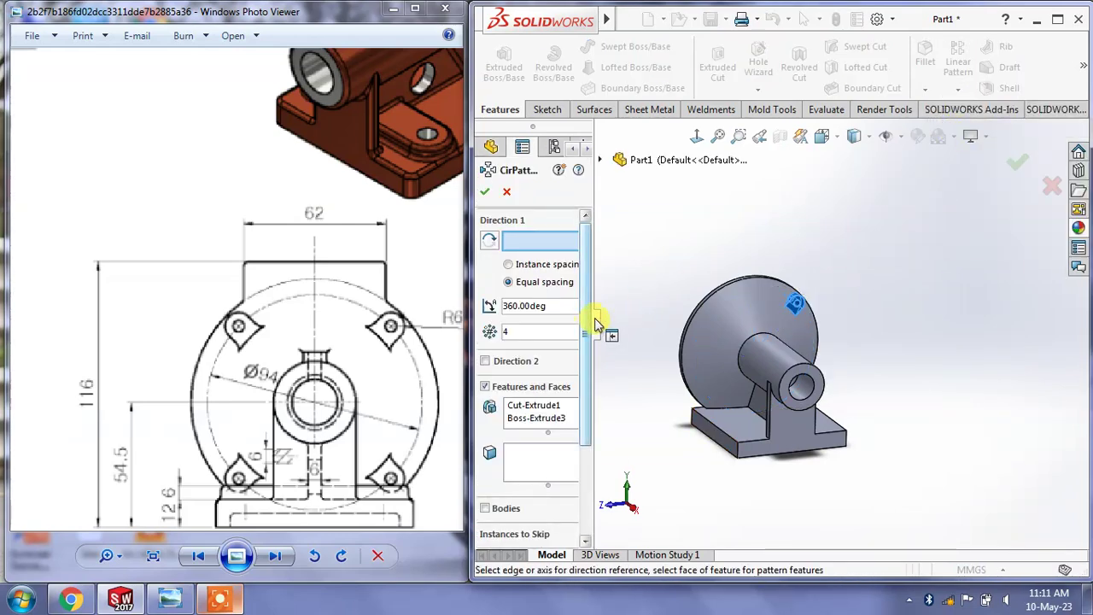
left_click_drag(596, 323, 634, 330)
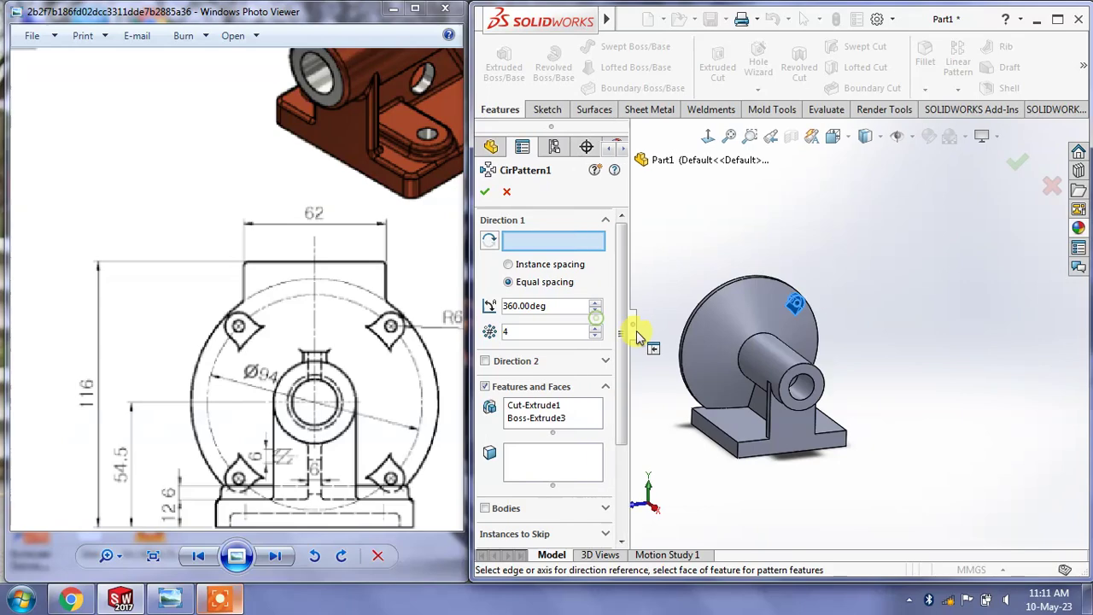
scroll(743, 294, "down", 3)
left_click(743, 299)
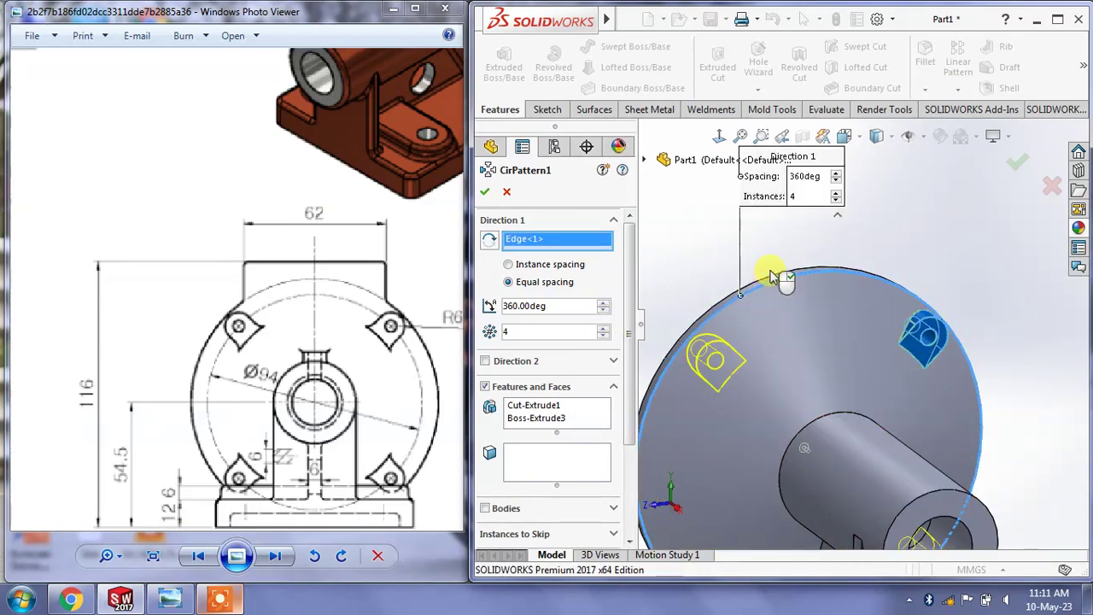
key("ctrl+1")
scroll(803, 297, "up", 2)
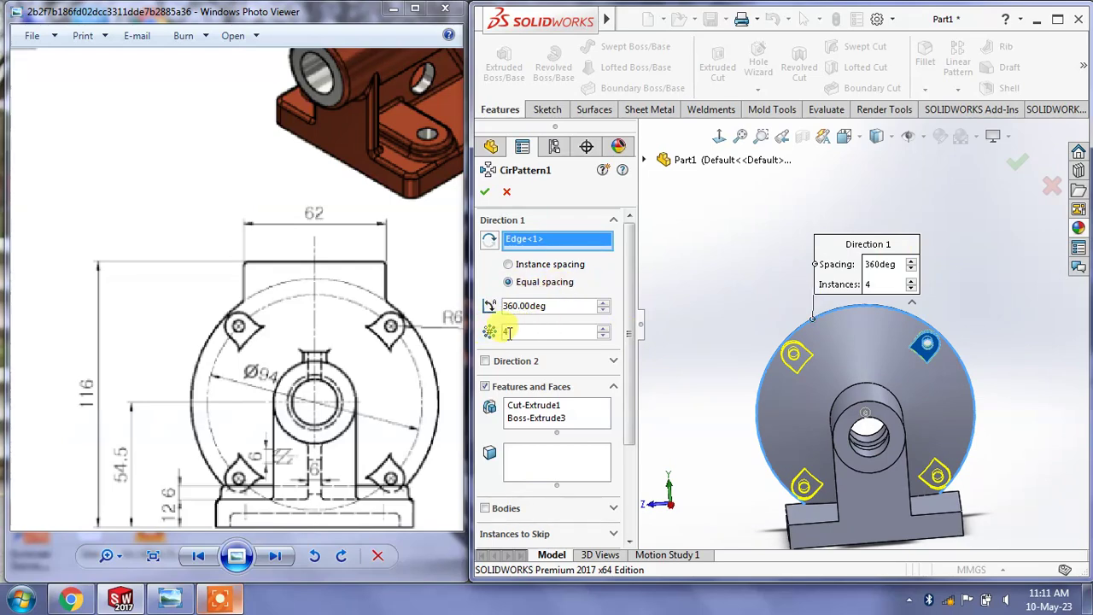
left_click(485, 194)
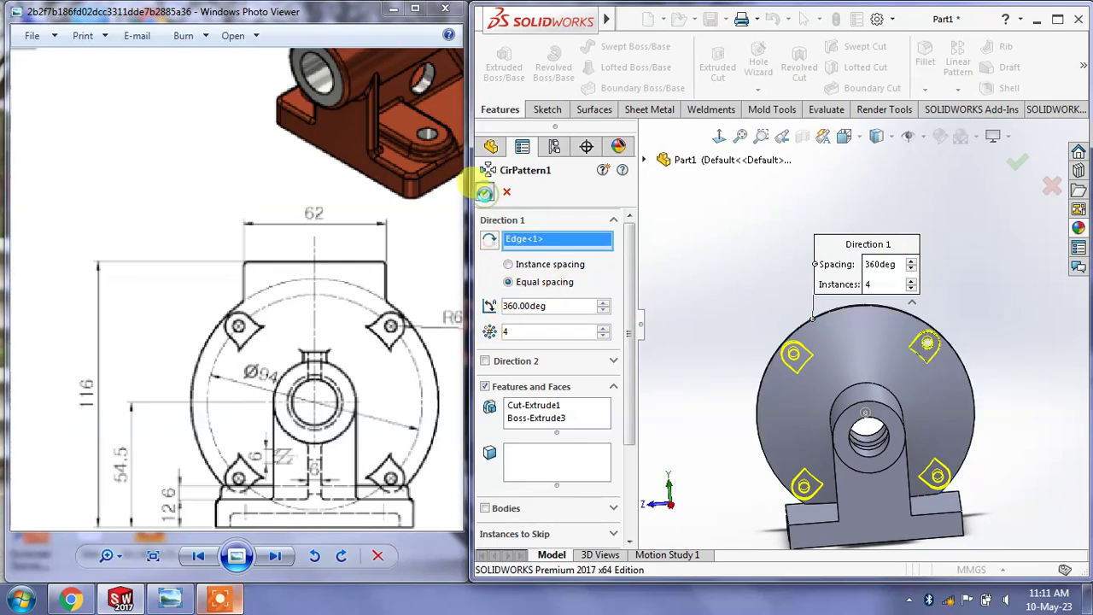
mouse_move(724, 245)
middle_mouse_down()
mouse_move(734, 176)
mouse_move(725, 251)
mouse_move(751, 261)
mouse_move(746, 272)
mouse_move(732, 236)
mouse_move(755, 256)
middle_mouse_up()
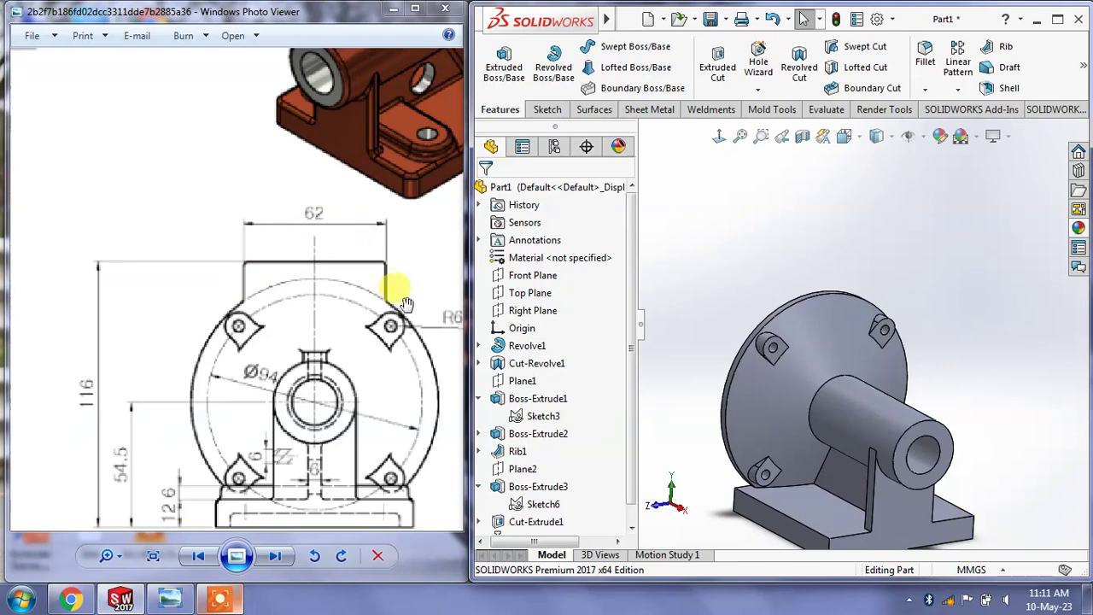
Pan the reference drawing to the section dimensions and orbit the part to face the flange
mouse_move(390, 288)
left_mouse_down()
mouse_move(264, 315)
mouse_move(370, 337)
left_mouse_up()
scroll(256, 307, "down", 5)
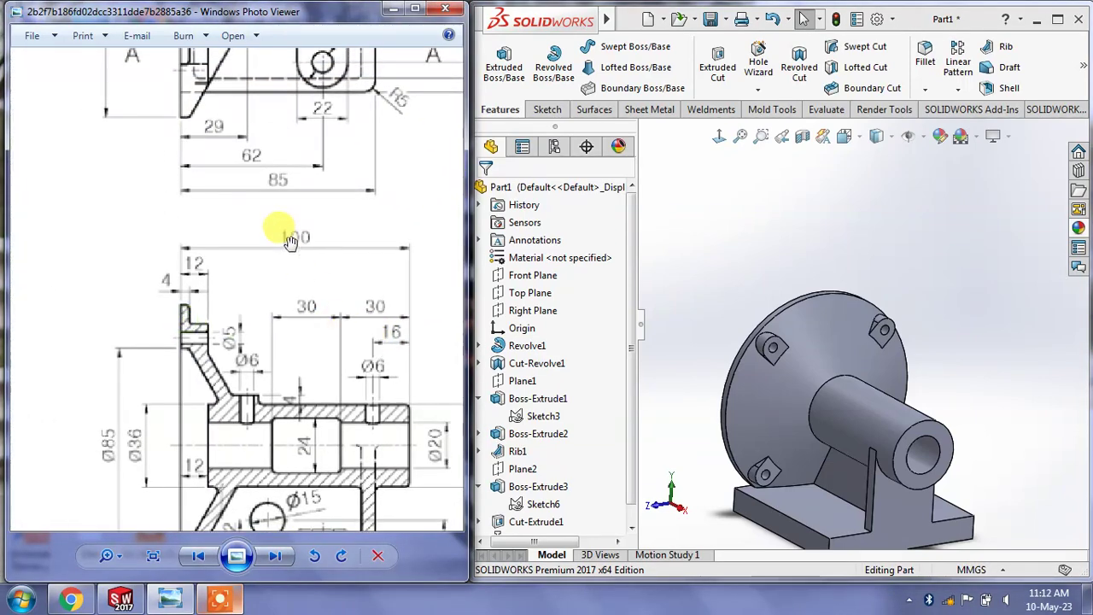
mouse_move(291, 242)
left_mouse_down()
mouse_move(305, 435)
mouse_move(214, 312)
mouse_move(175, 385)
left_mouse_up()
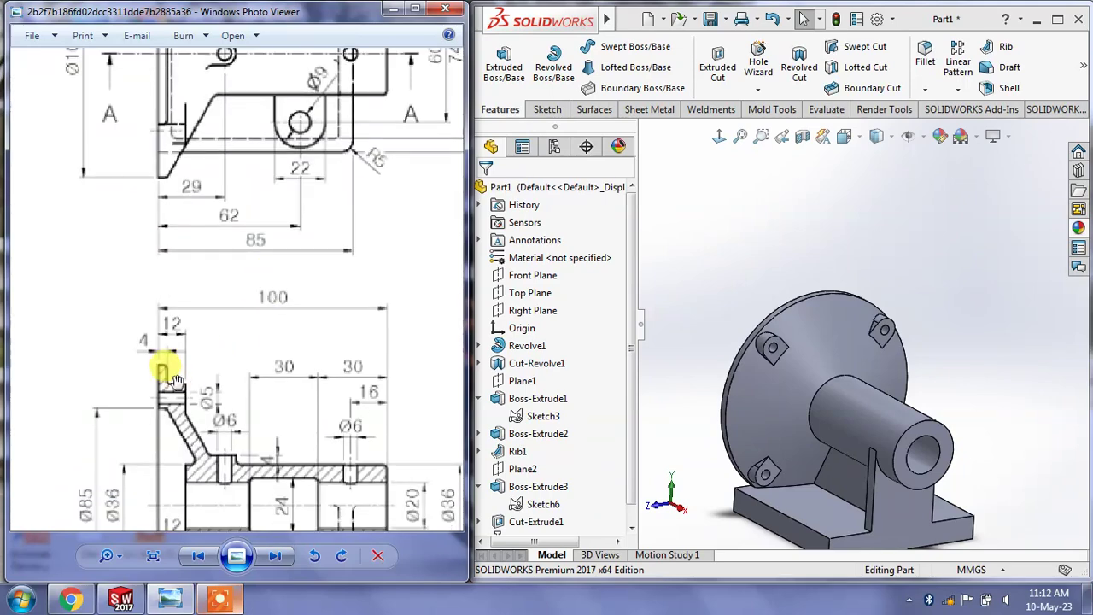
mouse_move(737, 332)
middle_mouse_down()
mouse_move(764, 253)
mouse_move(1049, 288)
middle_mouse_up()
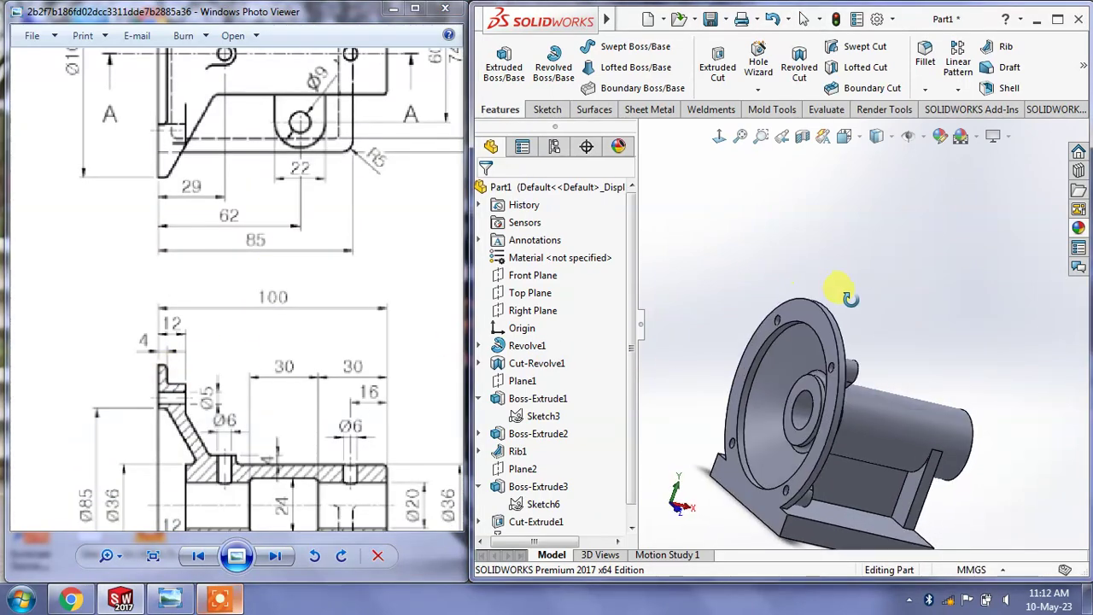
Start a sketch on the flange face and convert its outer circular edge into it
left_click(544, 110)
left_click(497, 64)
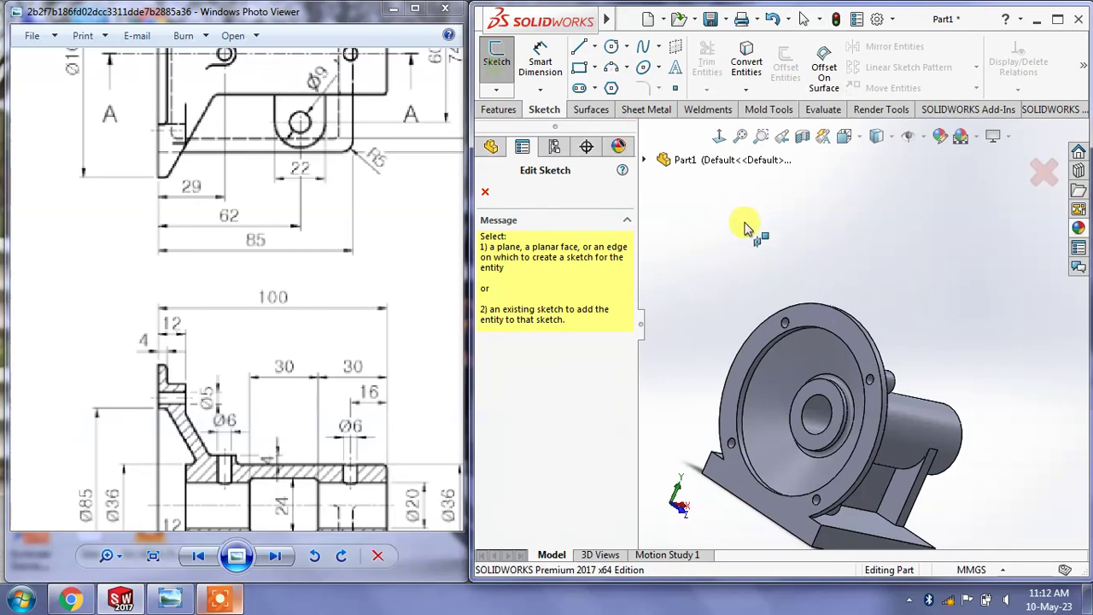
left_click(811, 317)
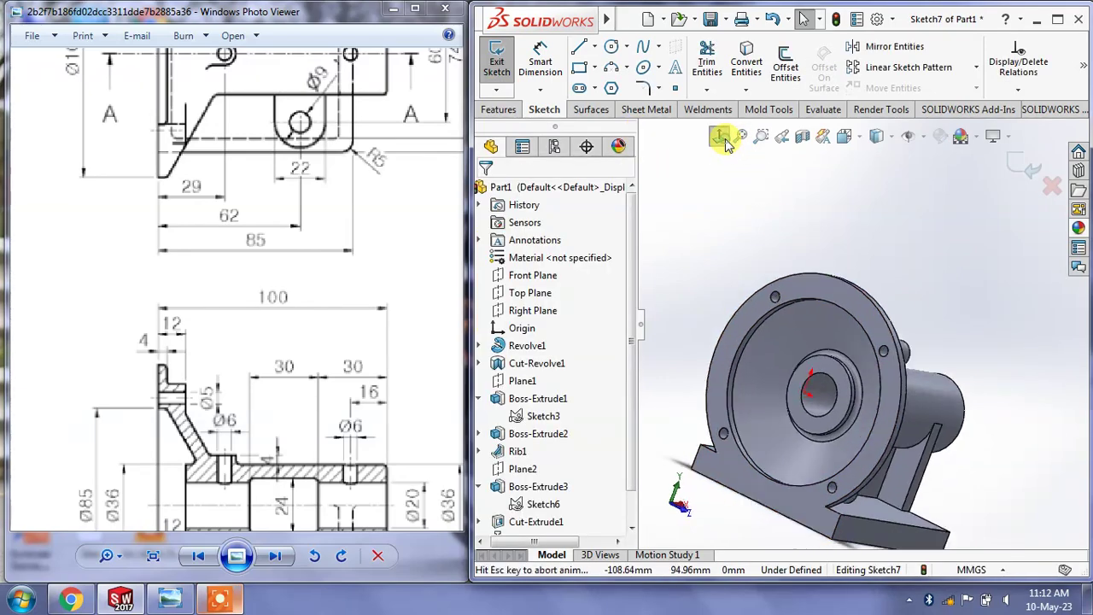
scroll(888, 207, "down", 2)
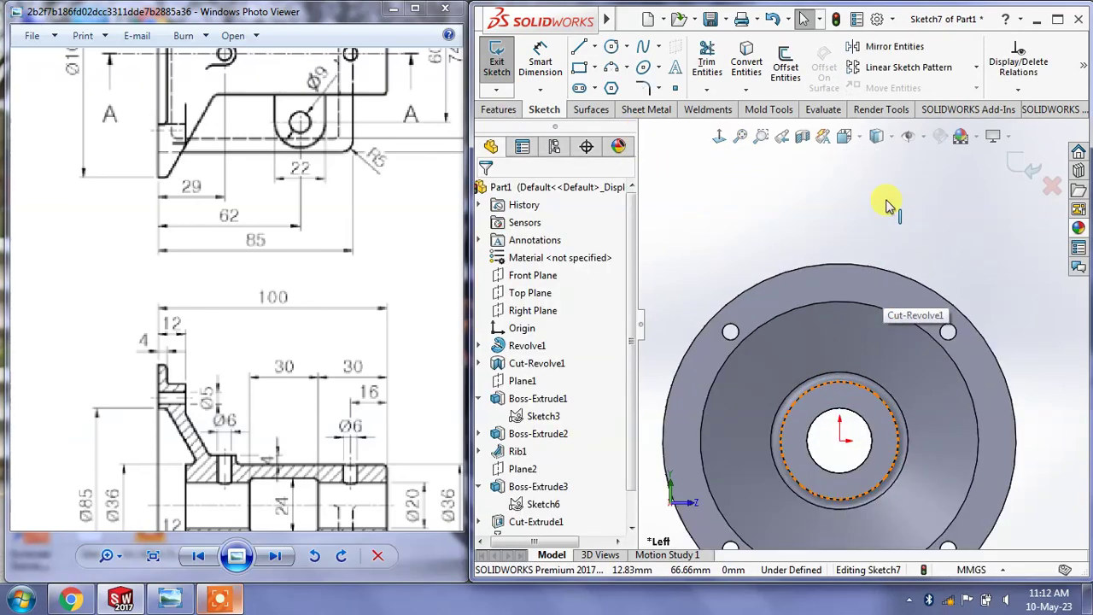
left_click(740, 79)
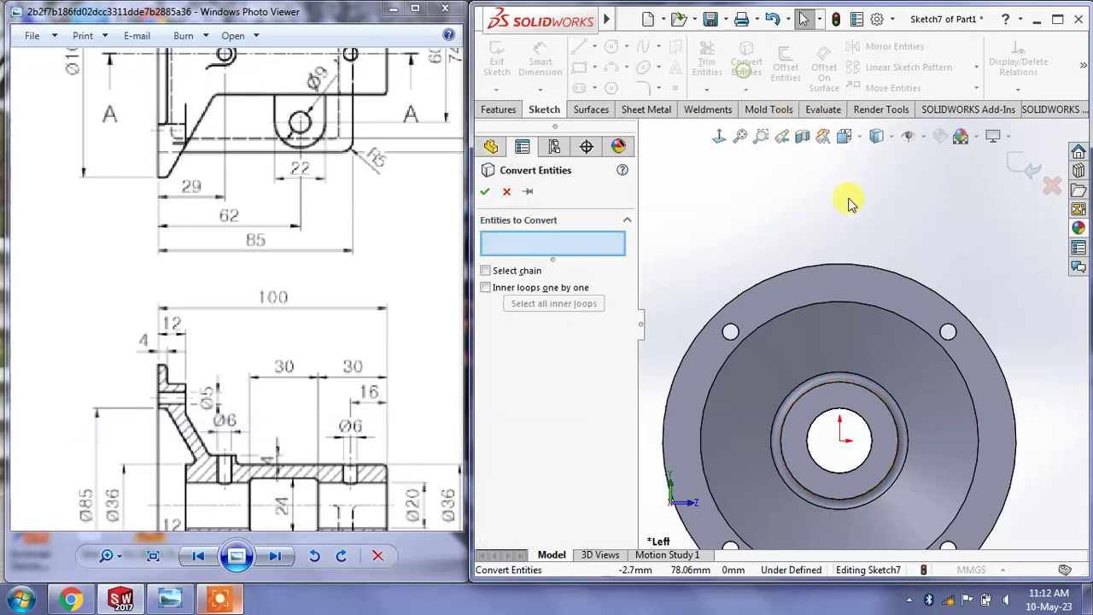
left_click(848, 264)
left_click(485, 193)
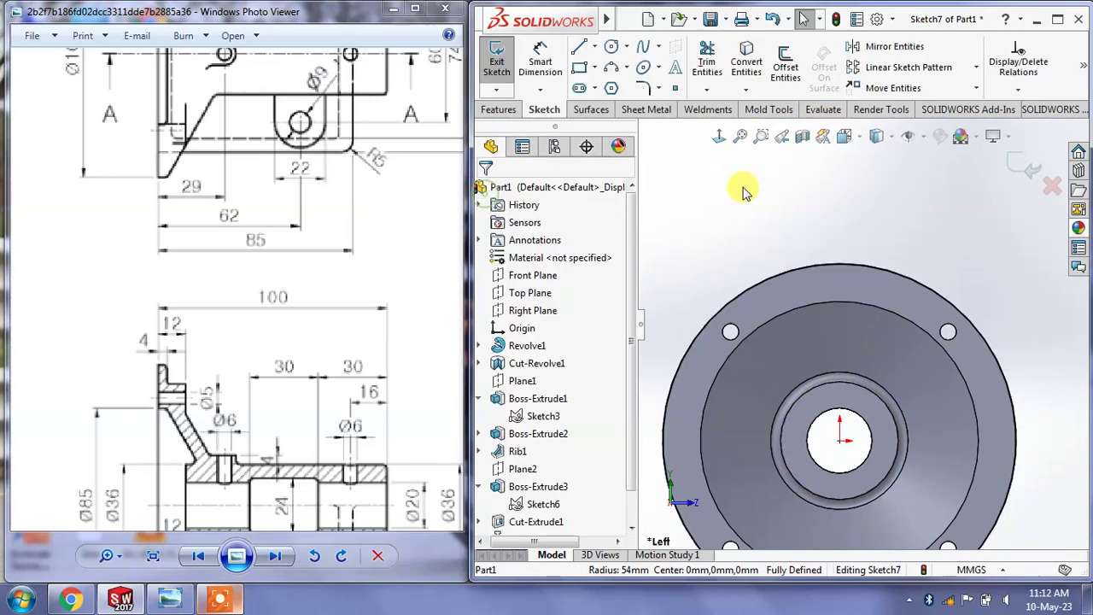
left_click(580, 68)
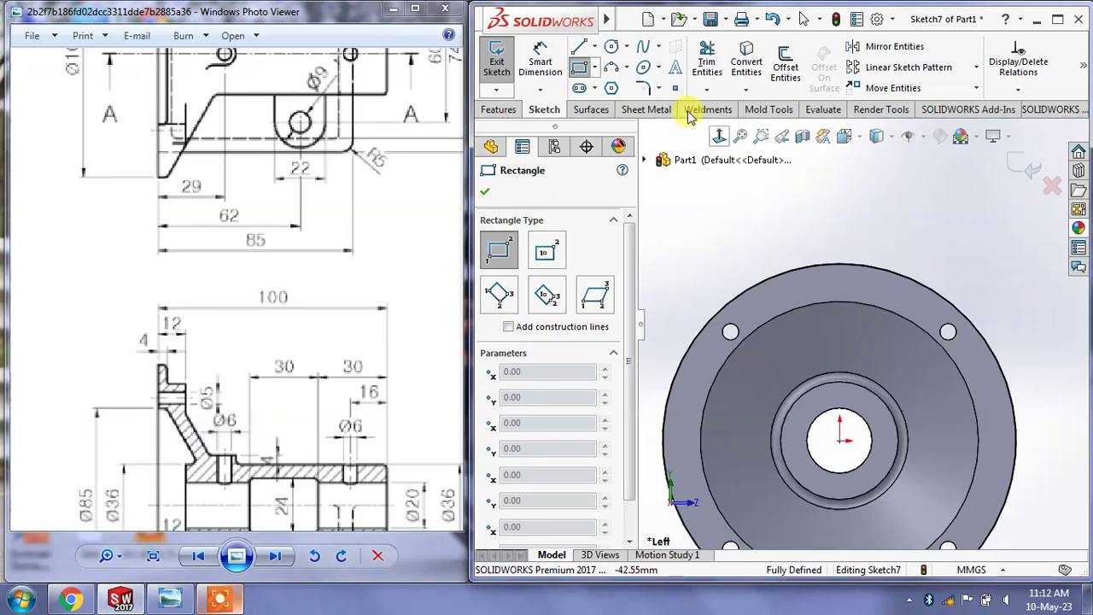
Draw two vertical lines up from the flange rim joined by a top line
left_click(579, 49)
left_click_drag(769, 297, 768, 243)
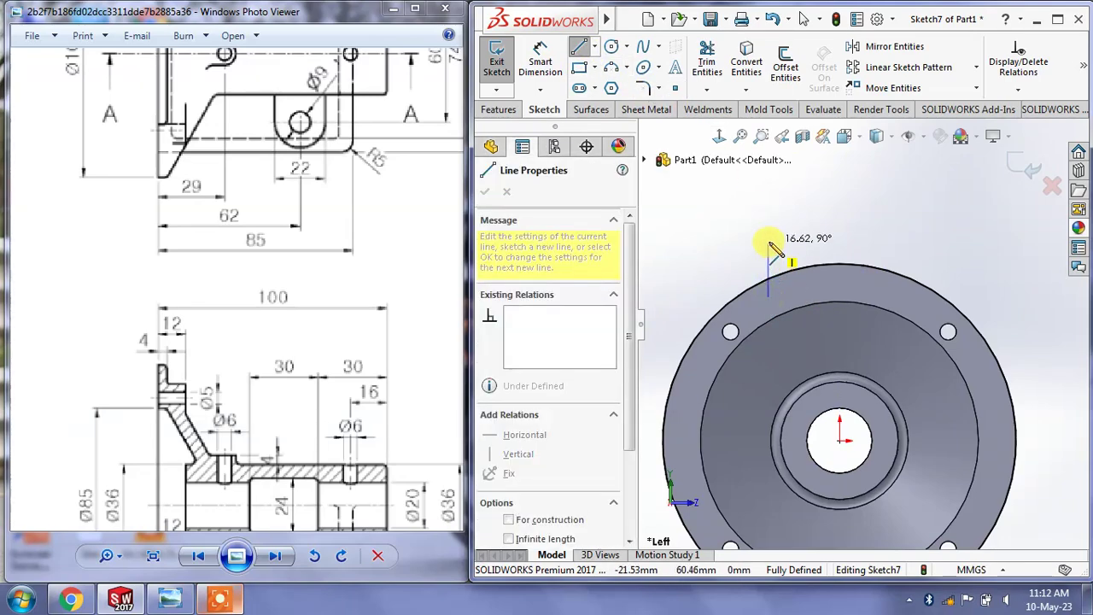
left_click(930, 263)
double_click(929, 301)
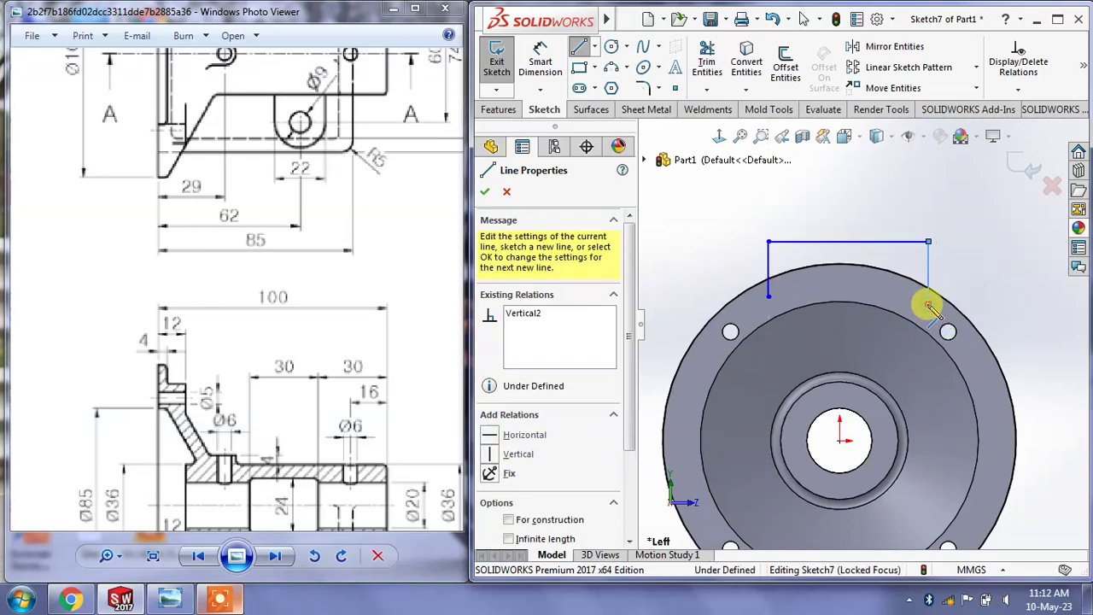
key("Escape")
scroll(991, 265, "up", 1)
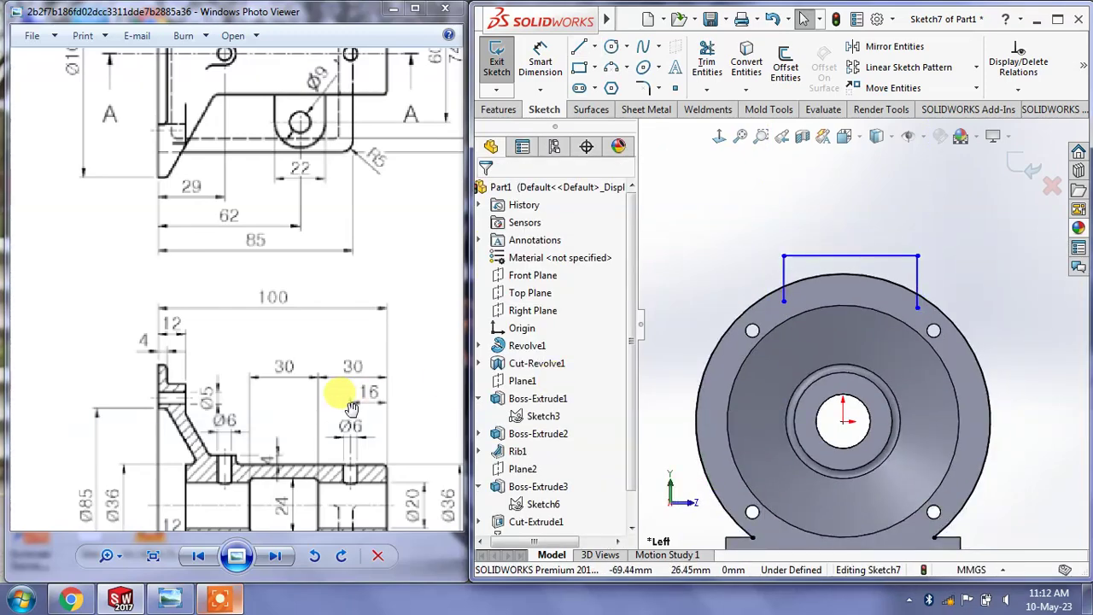
left_click_drag(288, 354, 48, 288)
left_click_drag(249, 299, 173, 271)
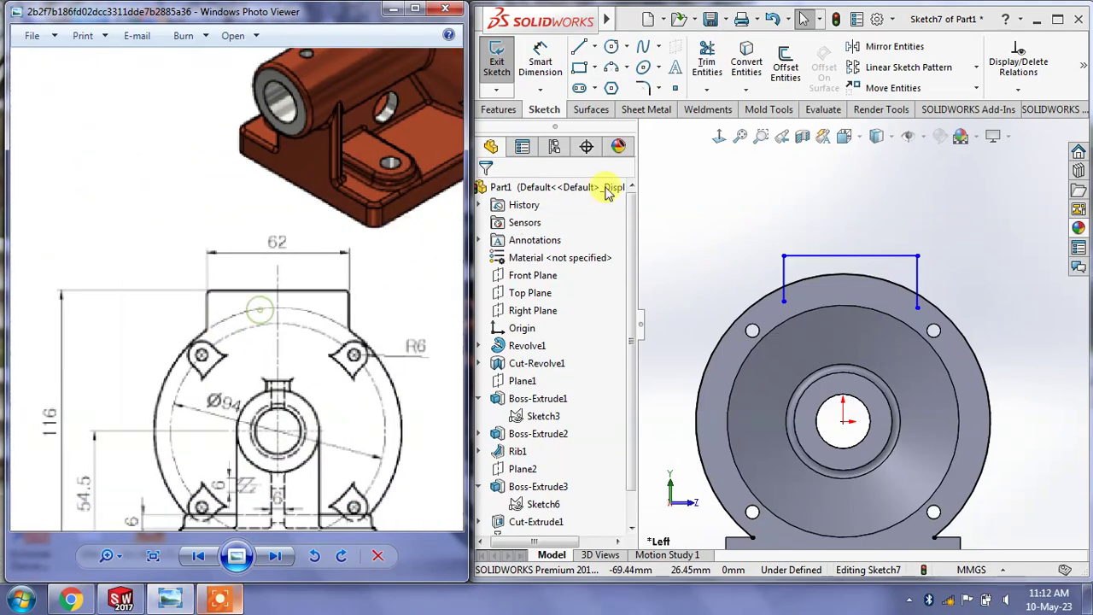
Dimension the top line 62 wide
left_click(555, 73)
left_click(817, 260)
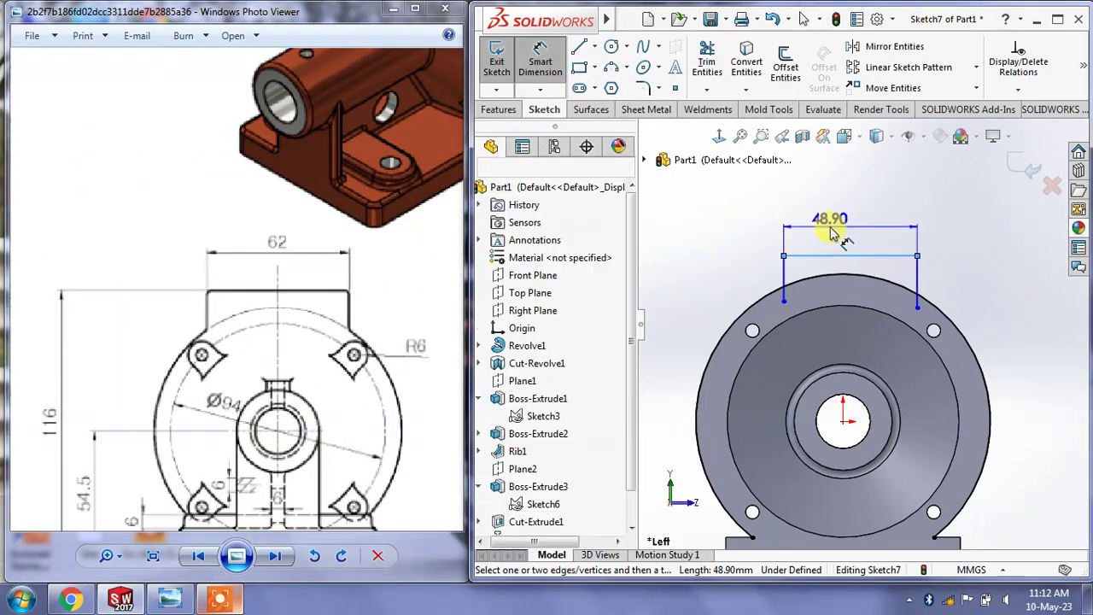
left_click(833, 224)
type("62")
key("Return")
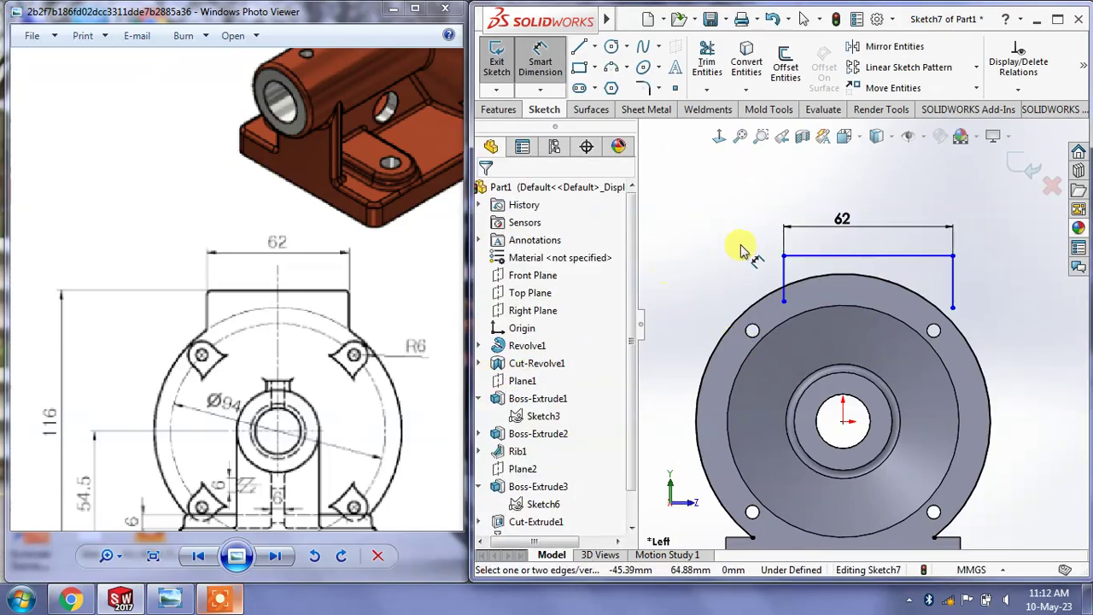
Dimension the top line 116 above the base's bottom edge
left_click(814, 263)
left_click_drag(415, 389, 419, 293)
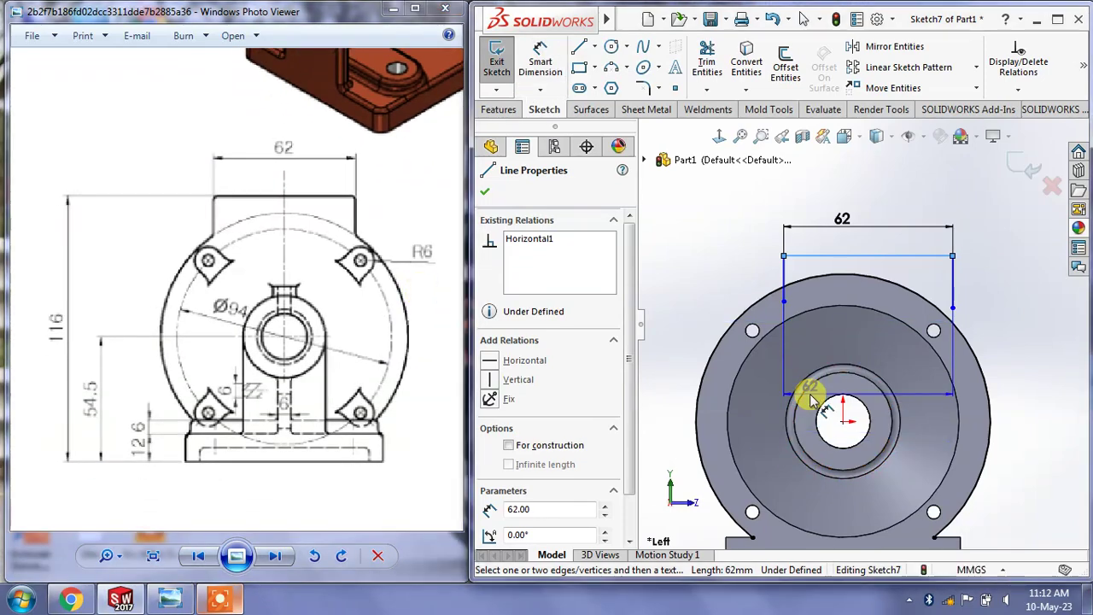
scroll(803, 450, "up", 3)
scroll(820, 466, "down", 1)
left_click_drag(822, 469, 832, 488)
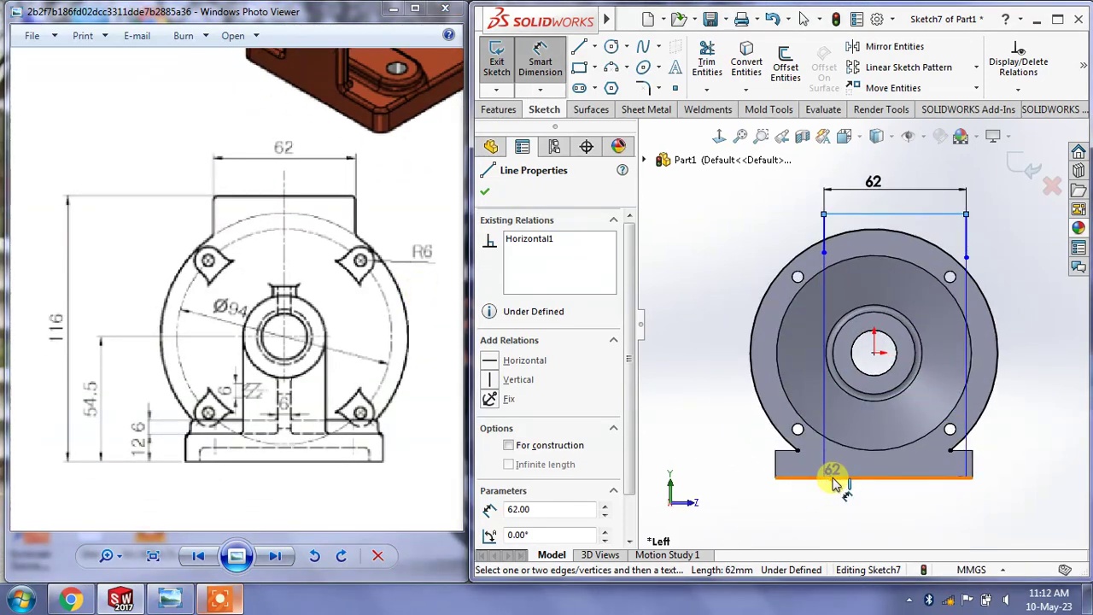
left_click(833, 478)
left_click(712, 373)
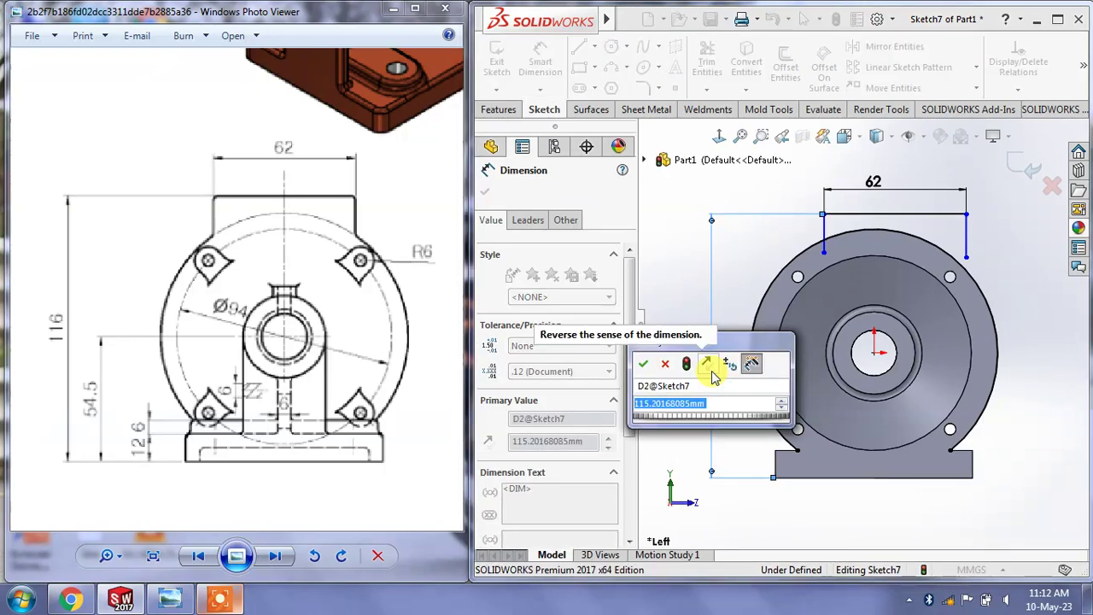
type("116")
key("Return")
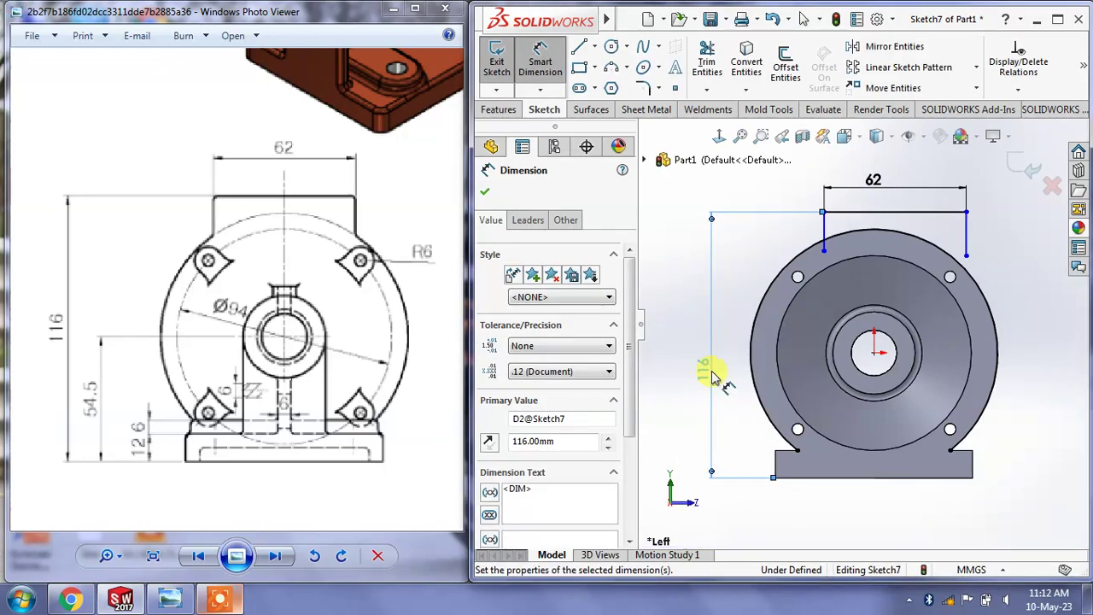
left_click(1006, 291)
Dimension the left vertical line 31 from the origin
left_click(824, 244)
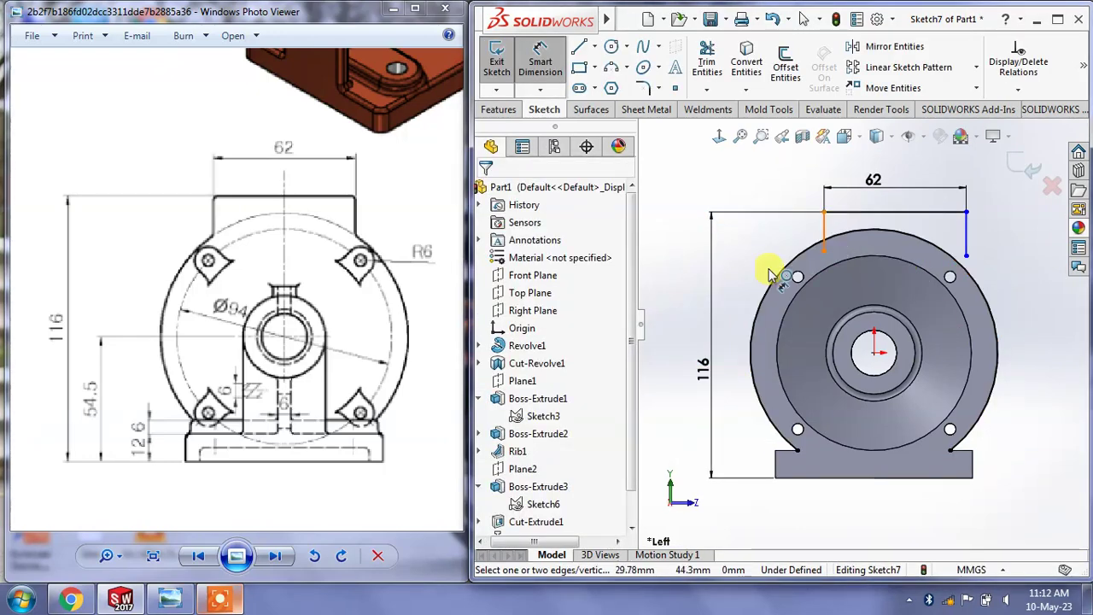
left_click(871, 350)
left_click(844, 215)
left_click(849, 225)
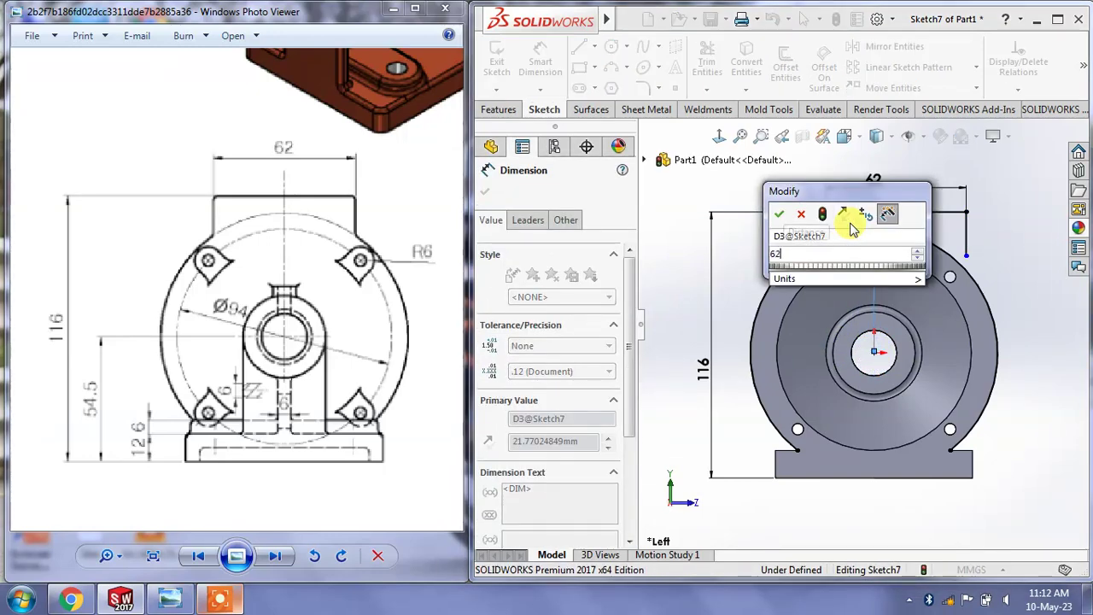
key("Escape")
Finish the 31 offset dimension and select both line ends on the rim
left_click(995, 244)
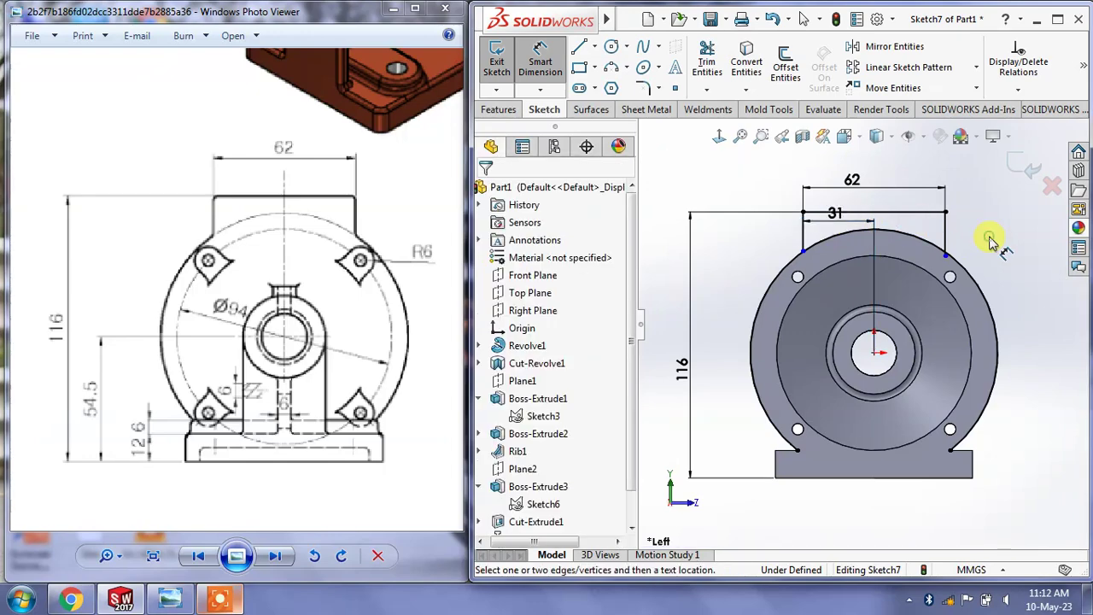
right_click(995, 243)
left_click(905, 288)
scroll(884, 265, "down", 3)
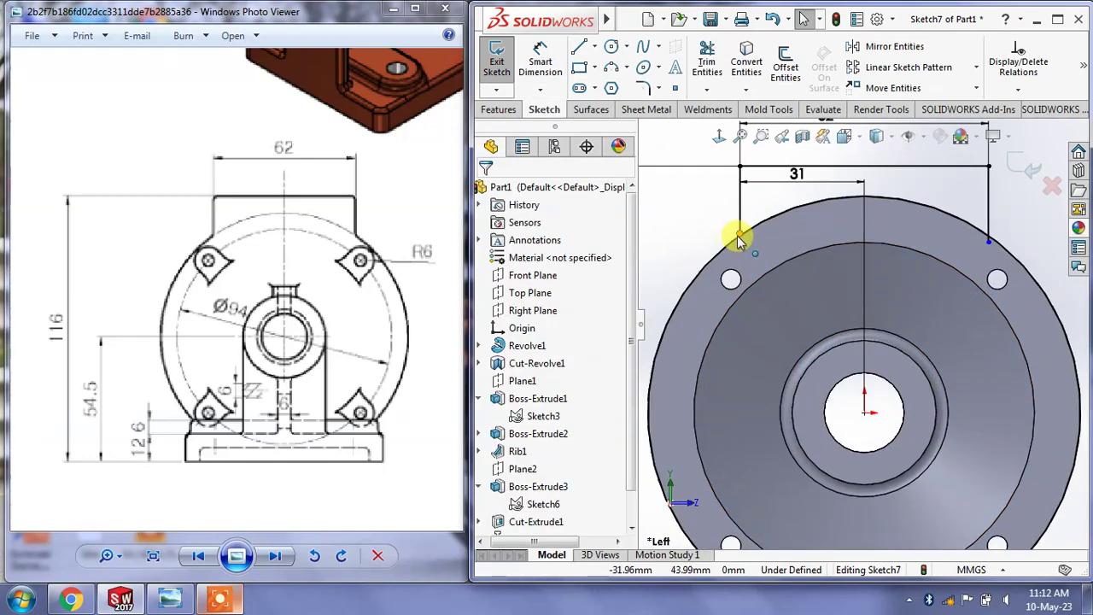
left_click(740, 249)
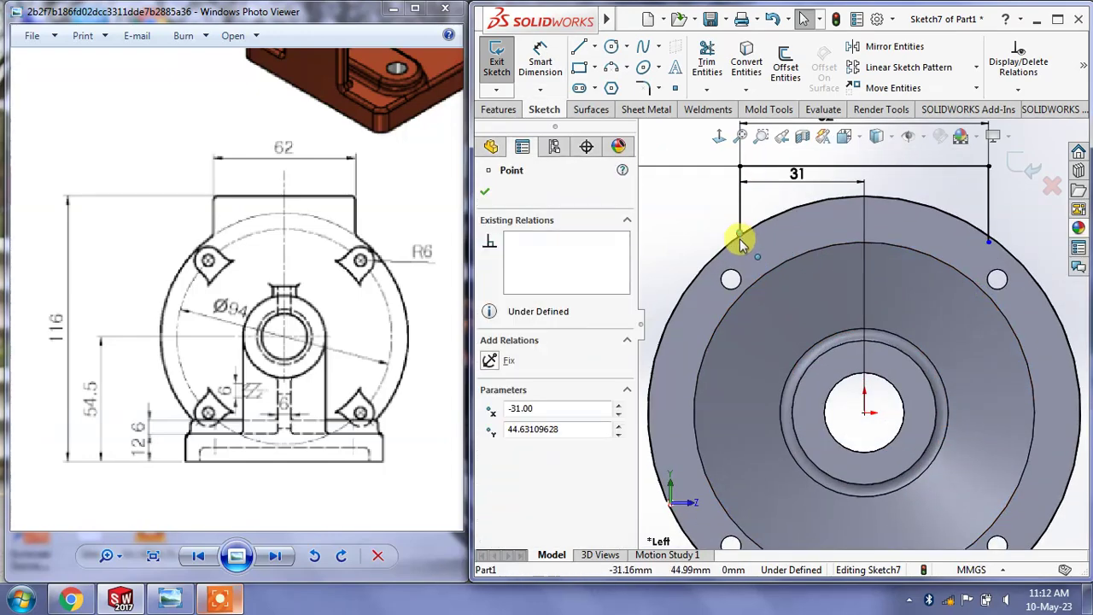
left_click(989, 244)
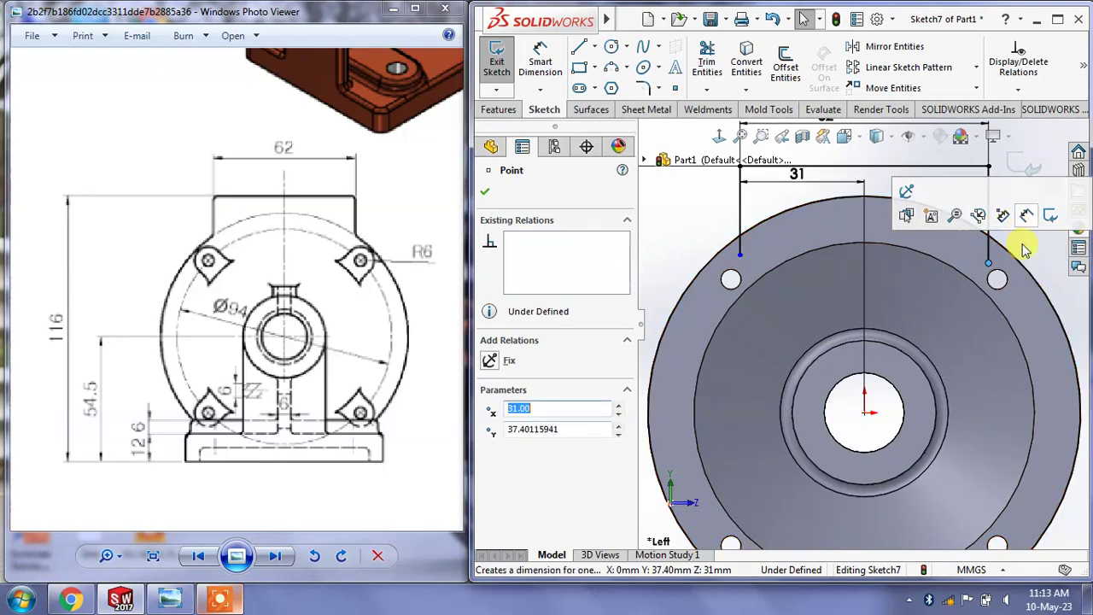
key("Escape")
key("f")
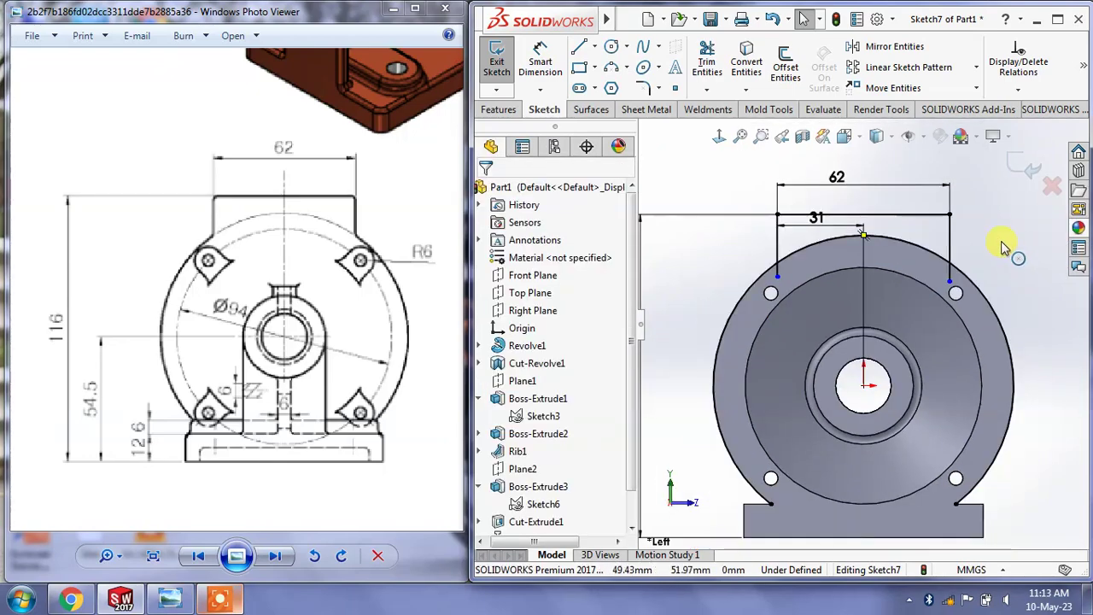
Trim away the unwanted flange-circle arcs to close the profile and exit the sketch
left_click(706, 61)
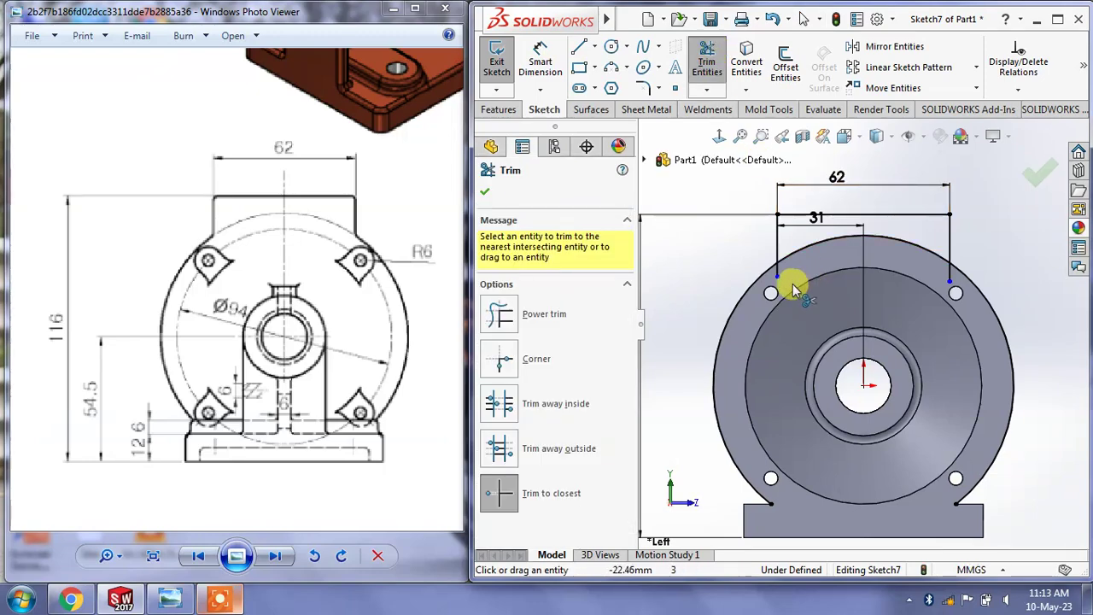
left_click(950, 273)
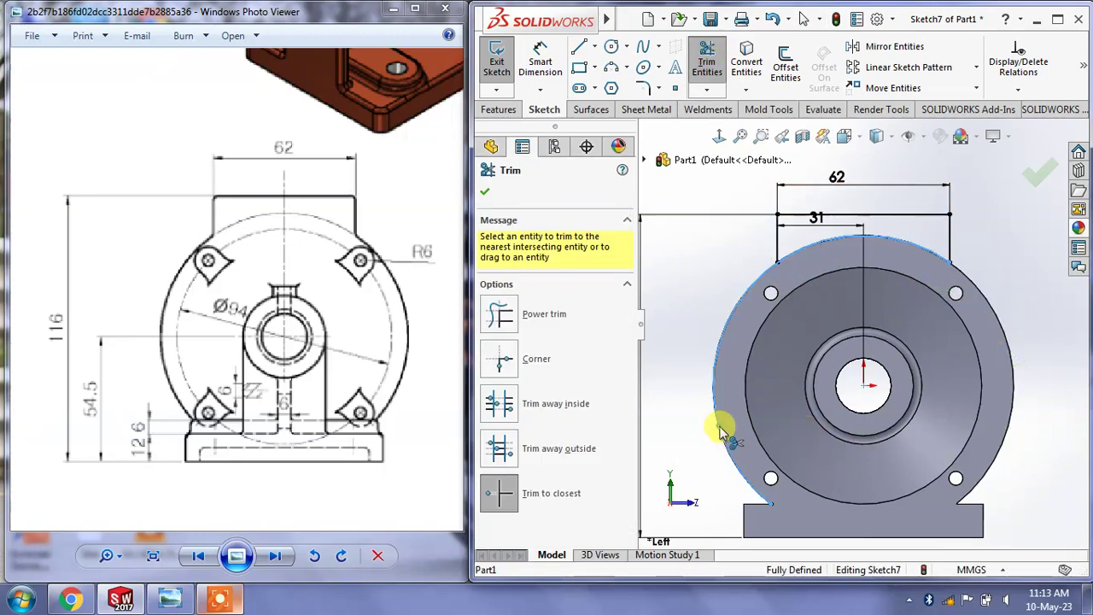
left_click(485, 195)
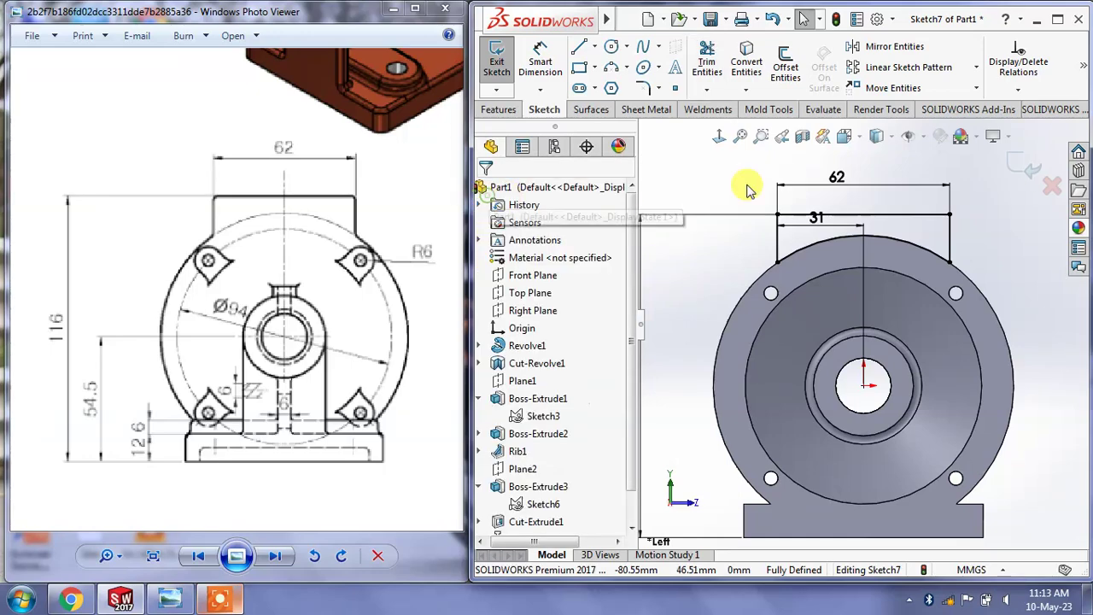
left_click(1035, 171)
middle_click_drag(1010, 247, 909, 278)
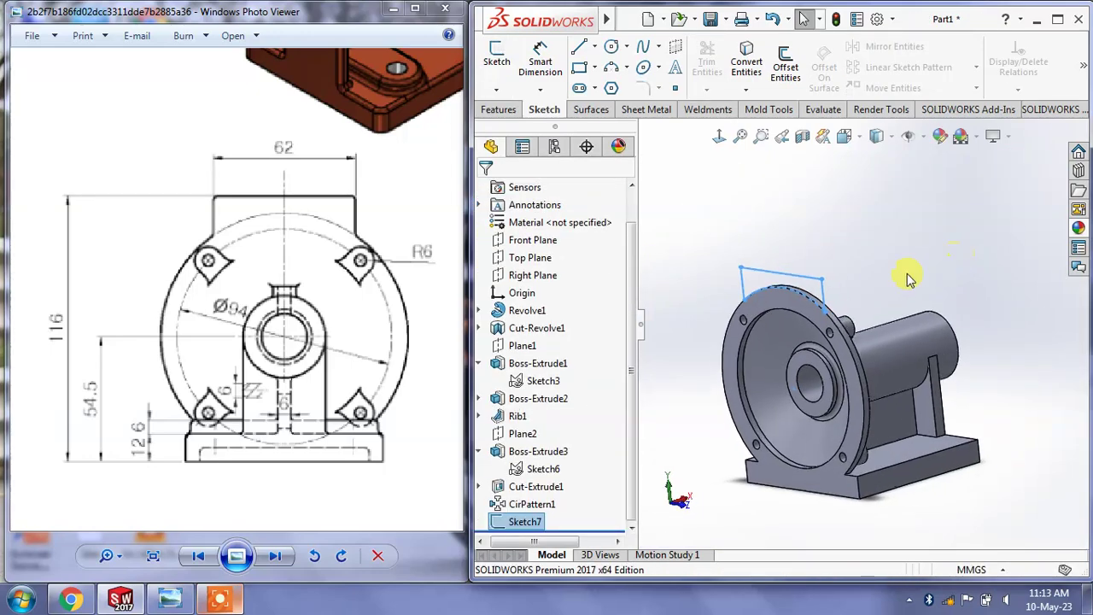
left_click(502, 109)
left_click(504, 67)
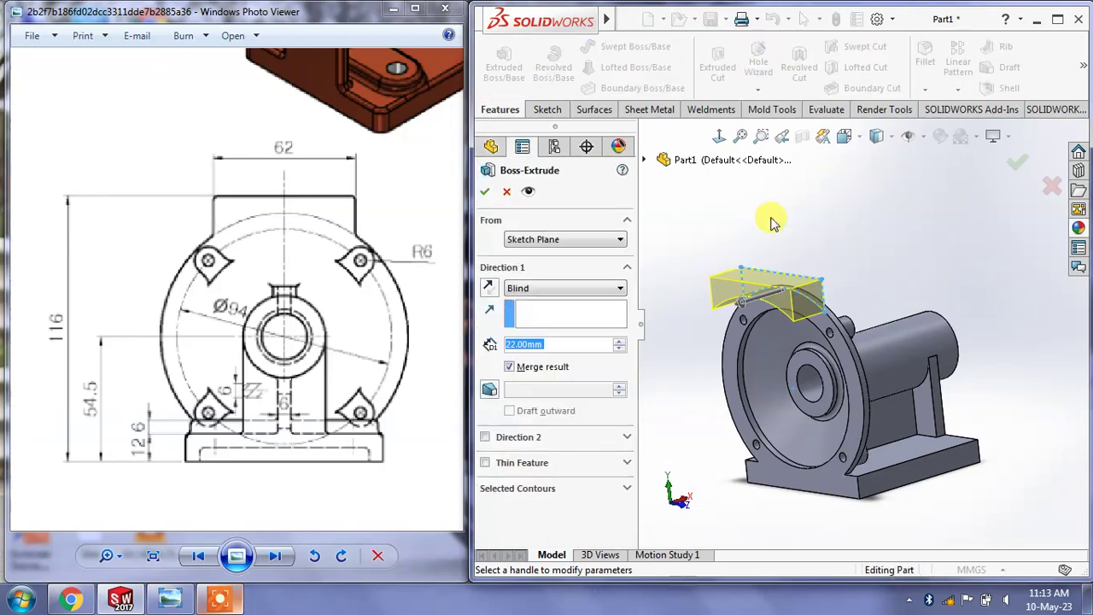
Extrude the Sketch7 profile 4 mm thick to form the tab
type("4")
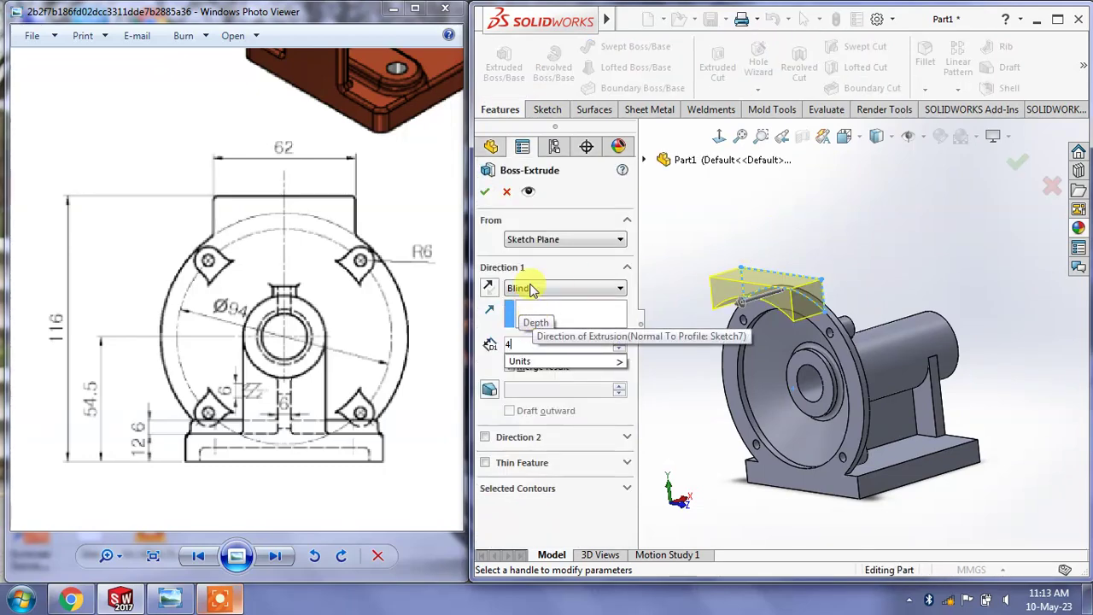
left_click(488, 289)
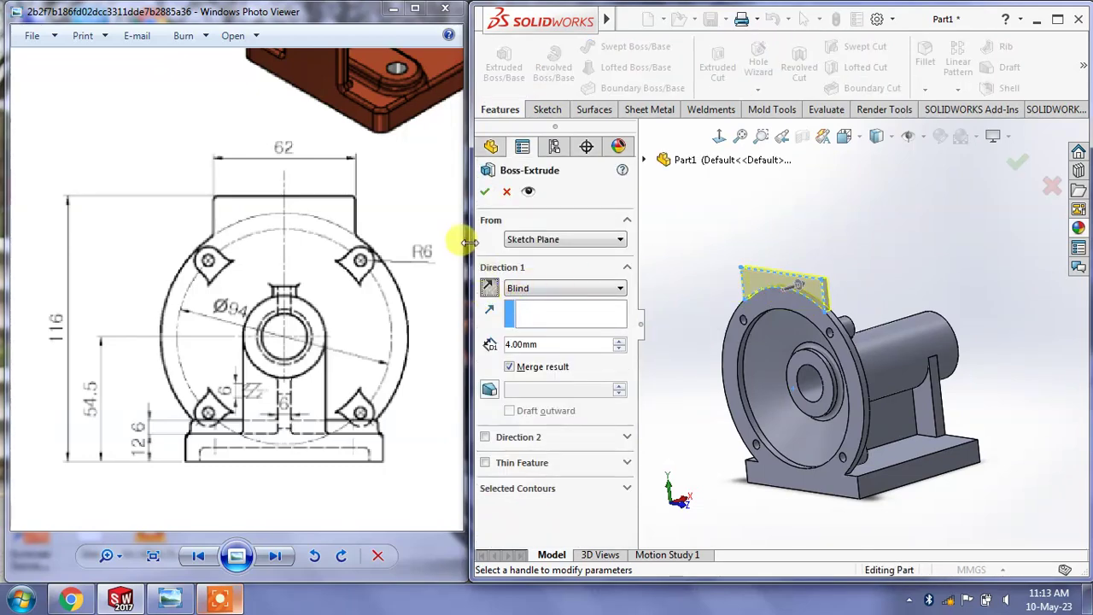
left_click(485, 193)
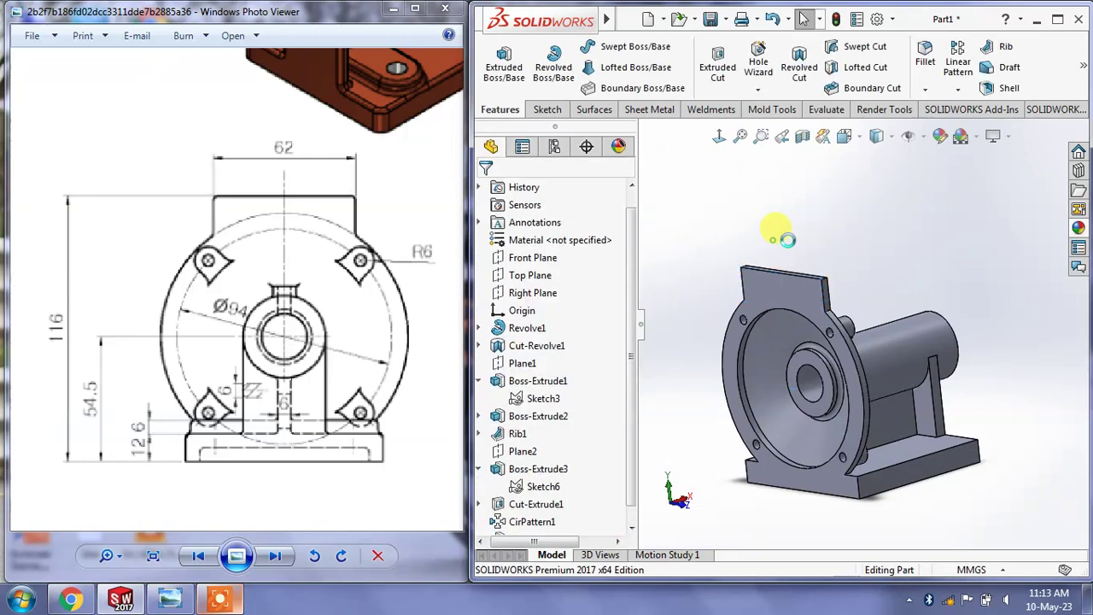
Orbit the part and pan the reference drawing's section, top and front views to check the Ø6 holes
mouse_move(776, 224)
middle_mouse_down()
mouse_move(703, 262)
mouse_move(709, 295)
middle_mouse_up()
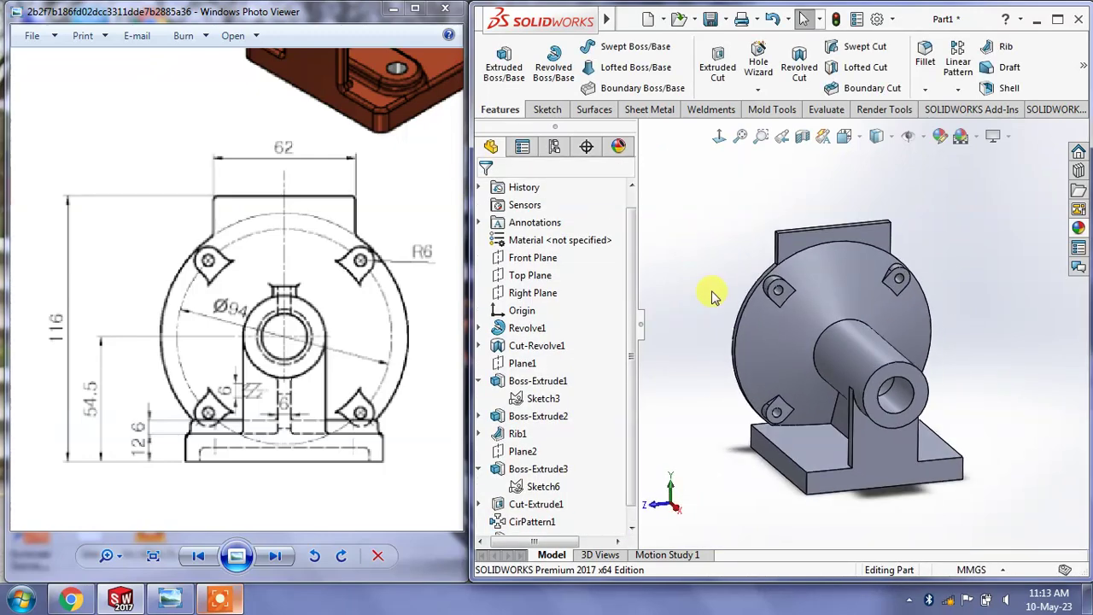
mouse_move(391, 410)
left_mouse_down()
mouse_move(461, 371)
mouse_move(324, 361)
mouse_move(340, 367)
mouse_move(350, 247)
left_mouse_up()
mouse_move(146, 338)
left_mouse_down()
mouse_move(25, 263)
mouse_move(184, 230)
mouse_move(244, 240)
mouse_move(196, 165)
left_mouse_up()
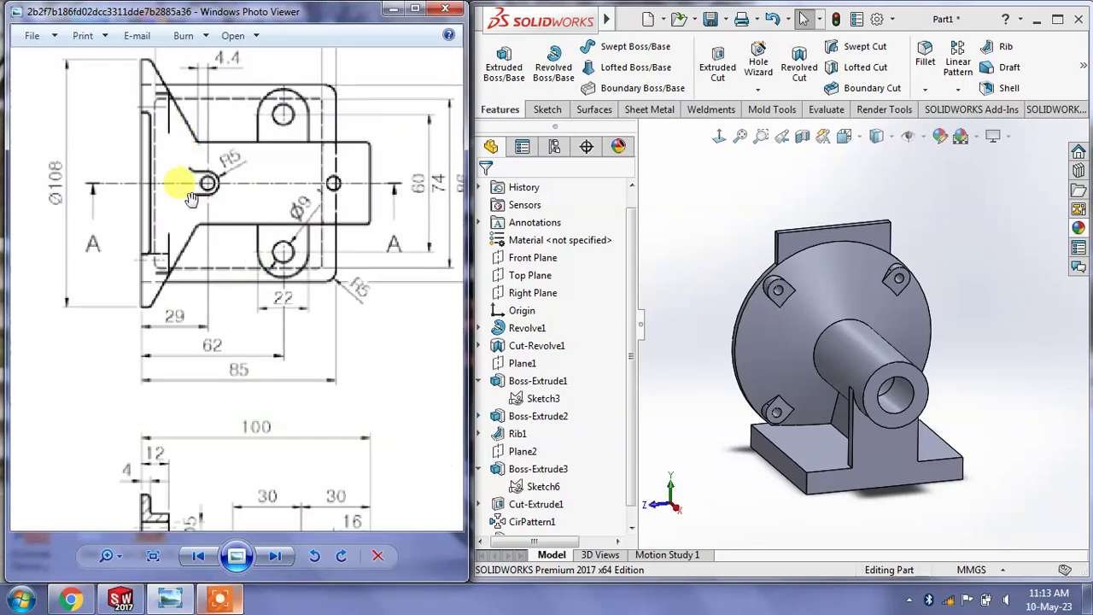
left_click_drag(256, 359, 227, 247)
mouse_move(256, 361)
left_mouse_down()
mouse_move(240, 318)
mouse_move(151, 336)
left_mouse_up()
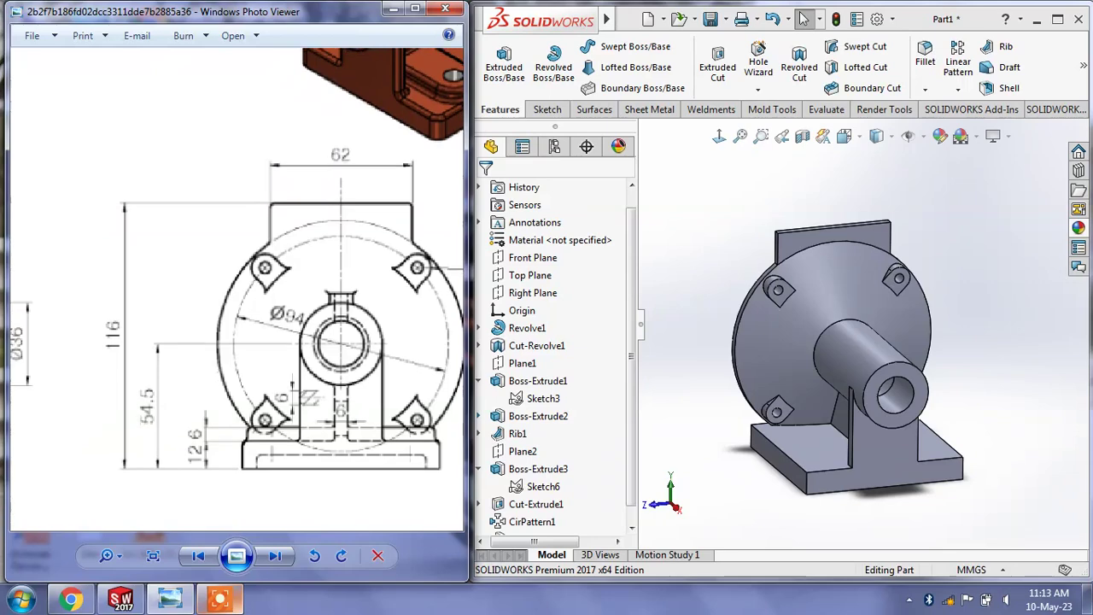
mouse_move(299, 367)
left_mouse_down()
mouse_move(147, 364)
mouse_move(54, 317)
mouse_move(332, 458)
mouse_move(293, 302)
mouse_move(216, 344)
mouse_move(218, 256)
left_mouse_up()
left_click_drag(214, 370, 207, 285)
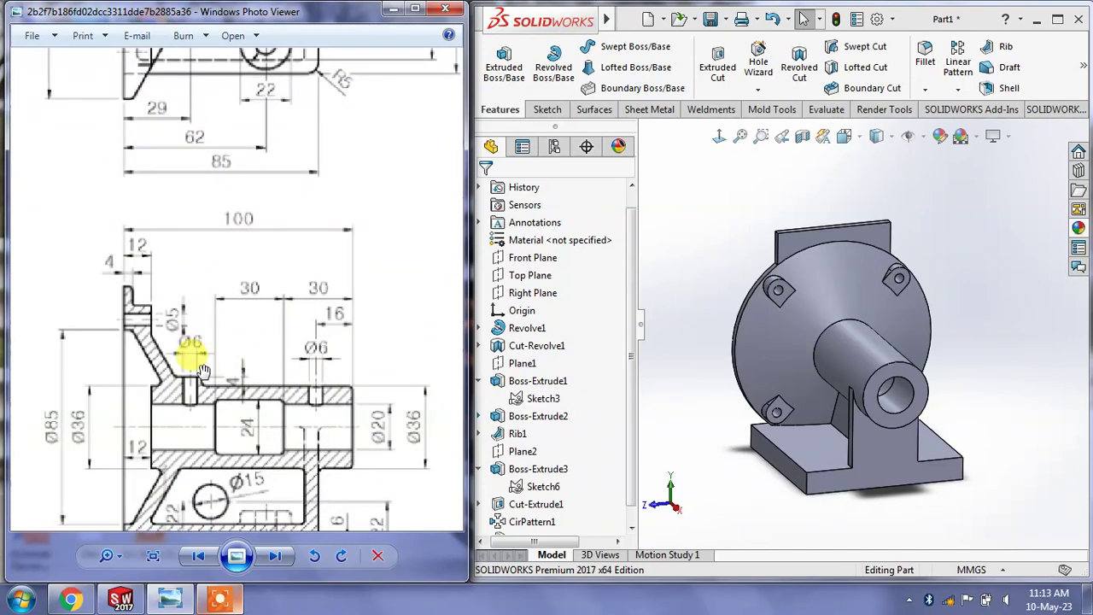
scroll(202, 368, "up", 1)
scroll(213, 394, "up", 1)
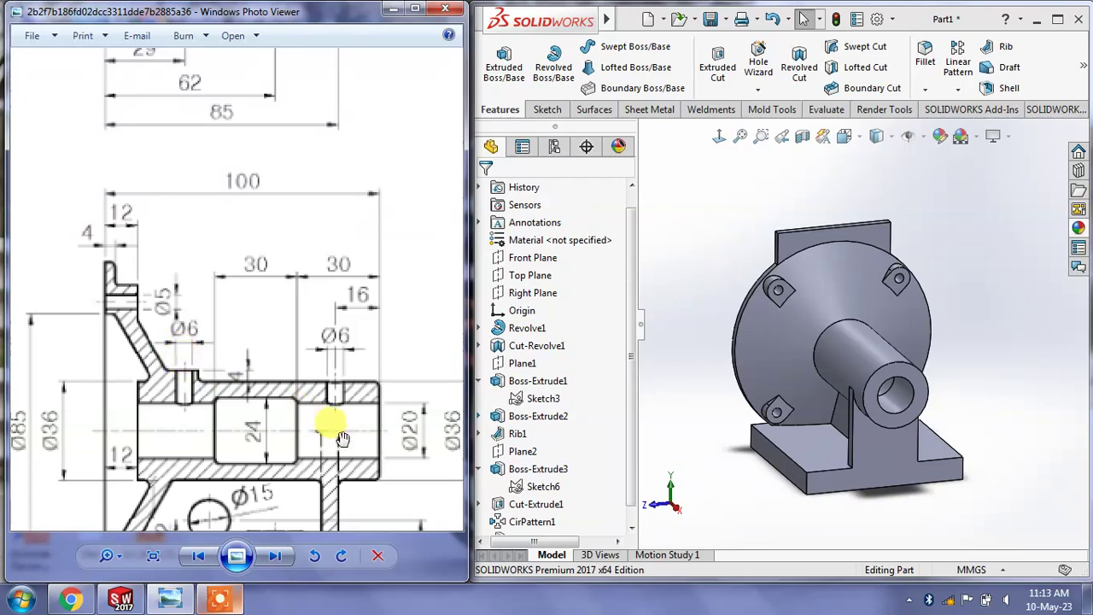
left_click_drag(380, 425, 331, 386)
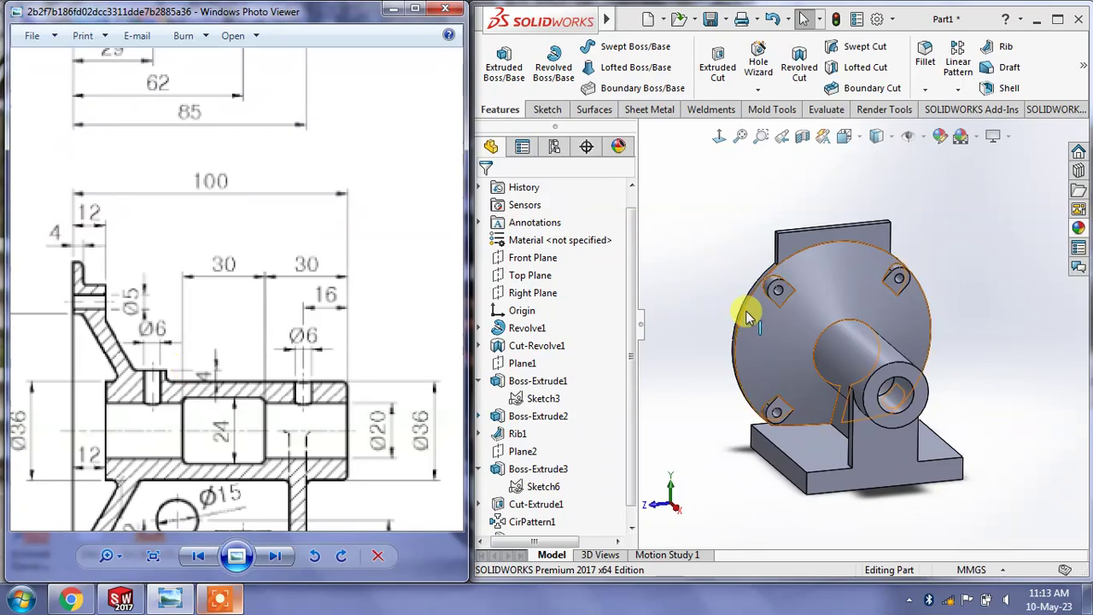
mouse_move(752, 333)
middle_mouse_down()
mouse_move(751, 303)
mouse_move(729, 334)
mouse_move(732, 366)
mouse_move(708, 215)
mouse_move(724, 307)
middle_mouse_up()
Show the Top Plane and create Plane3 offset 22 mm (18+4) above it
left_click(515, 285)
right_click(531, 276)
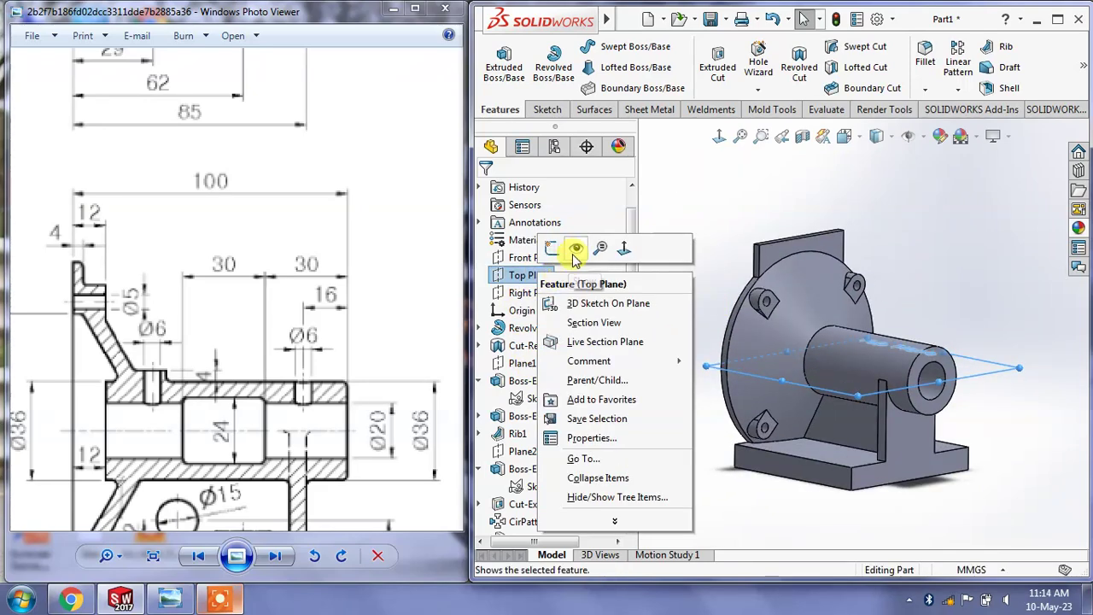
left_click(570, 251)
left_click(954, 256)
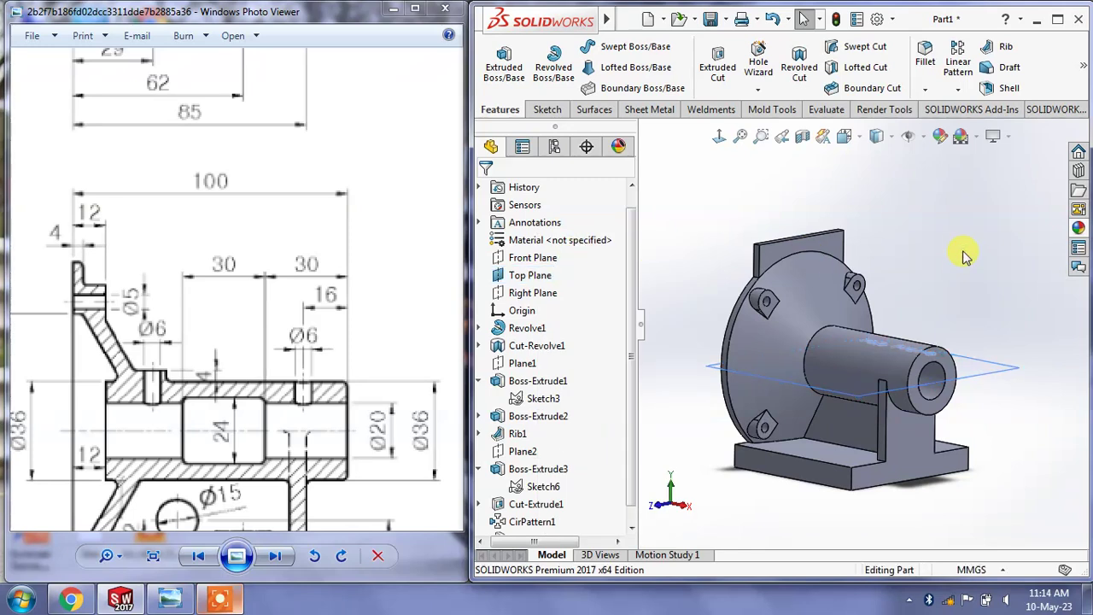
left_click(992, 369)
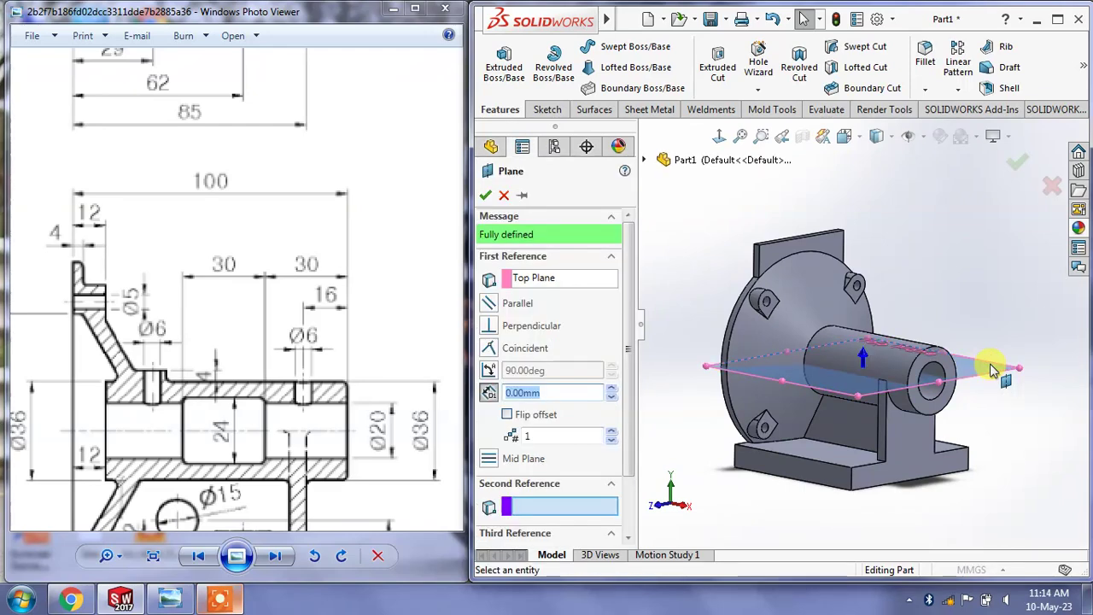
left_click_drag(992, 369, 989, 301)
type("18+4")
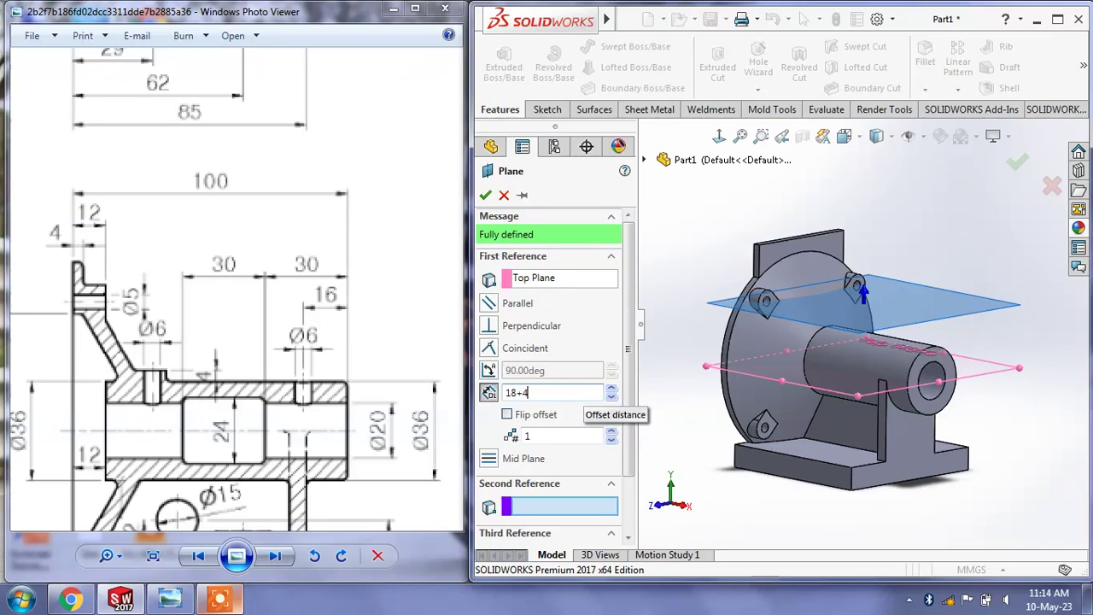
key("Return")
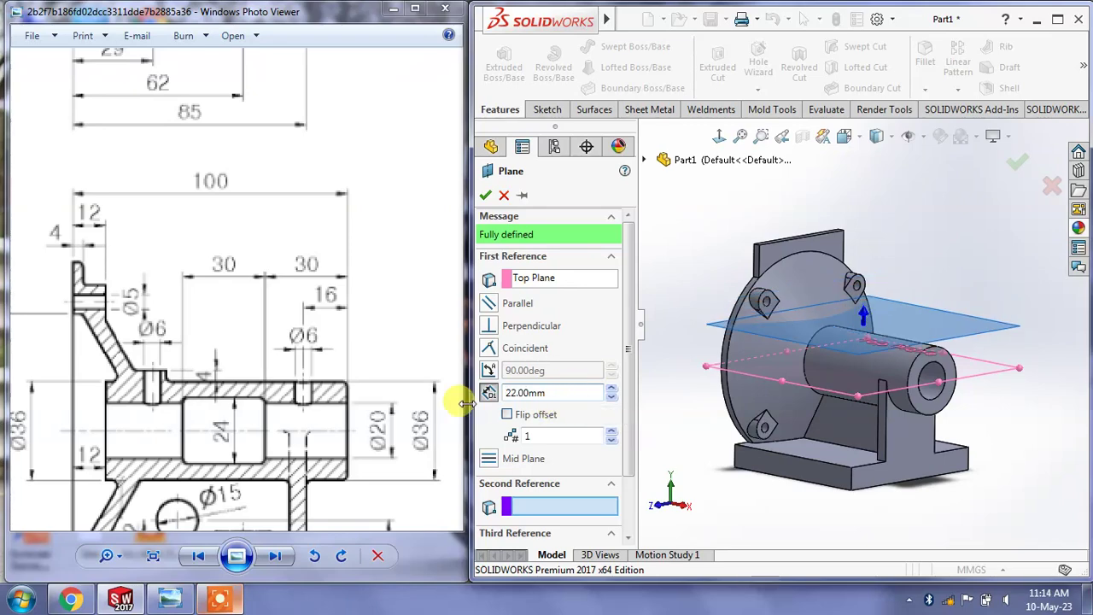
left_click(490, 196)
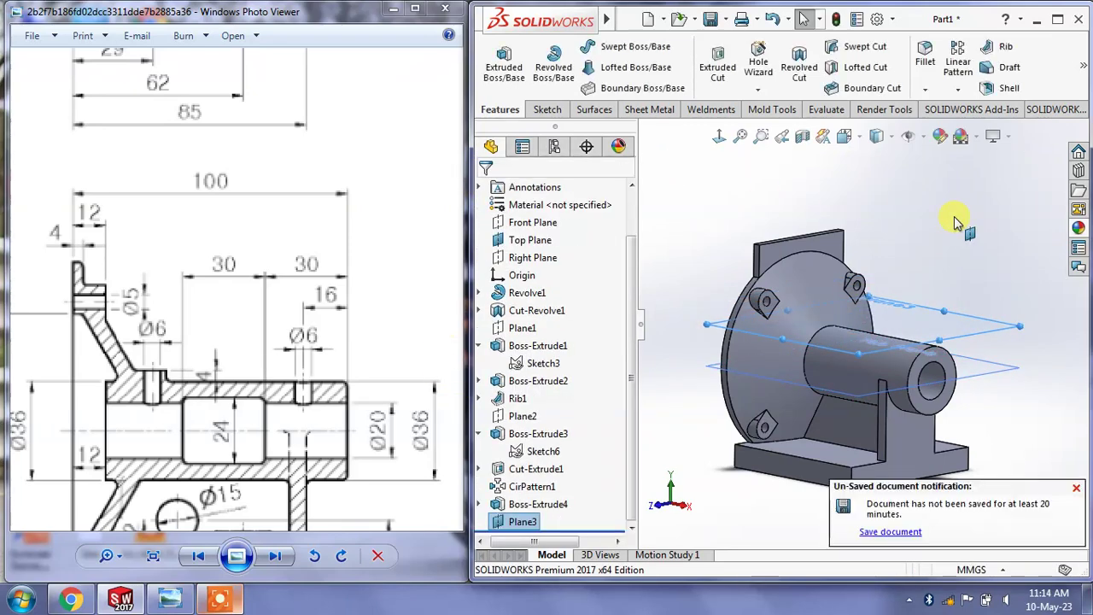
middle_click_drag(965, 248, 963, 229)
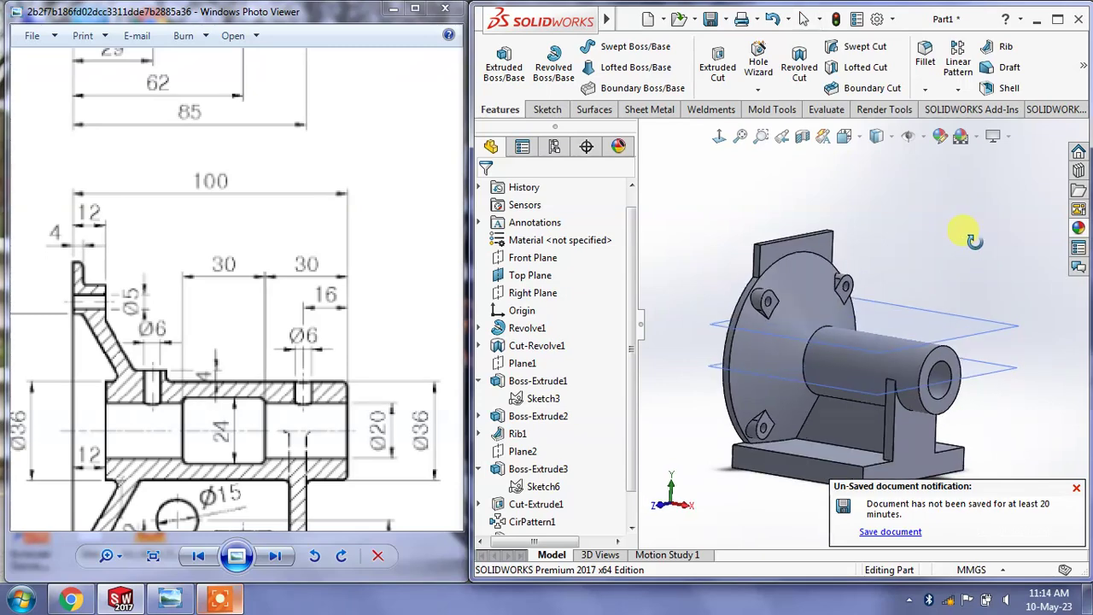
Start a sketch on Plane3 and draw a small circle beside the origin
left_click(1077, 487)
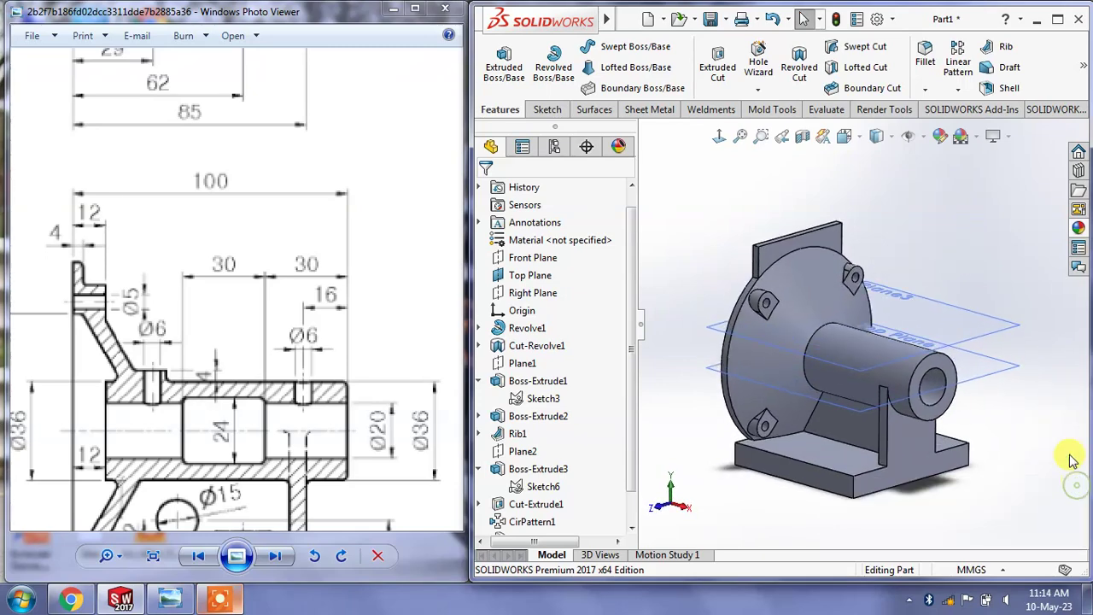
left_click(984, 323)
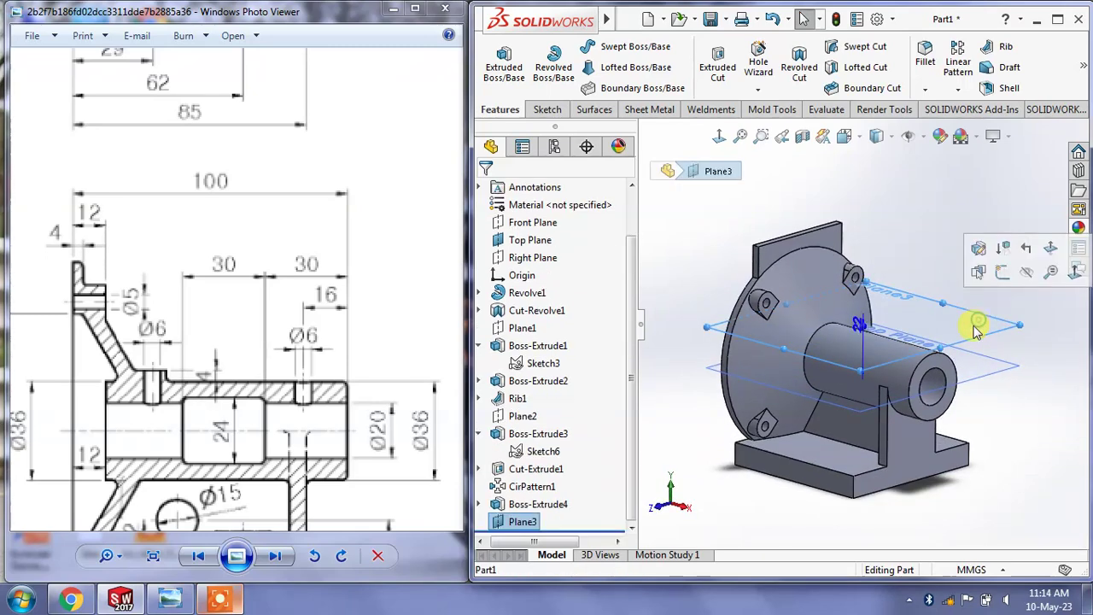
left_click(1002, 273)
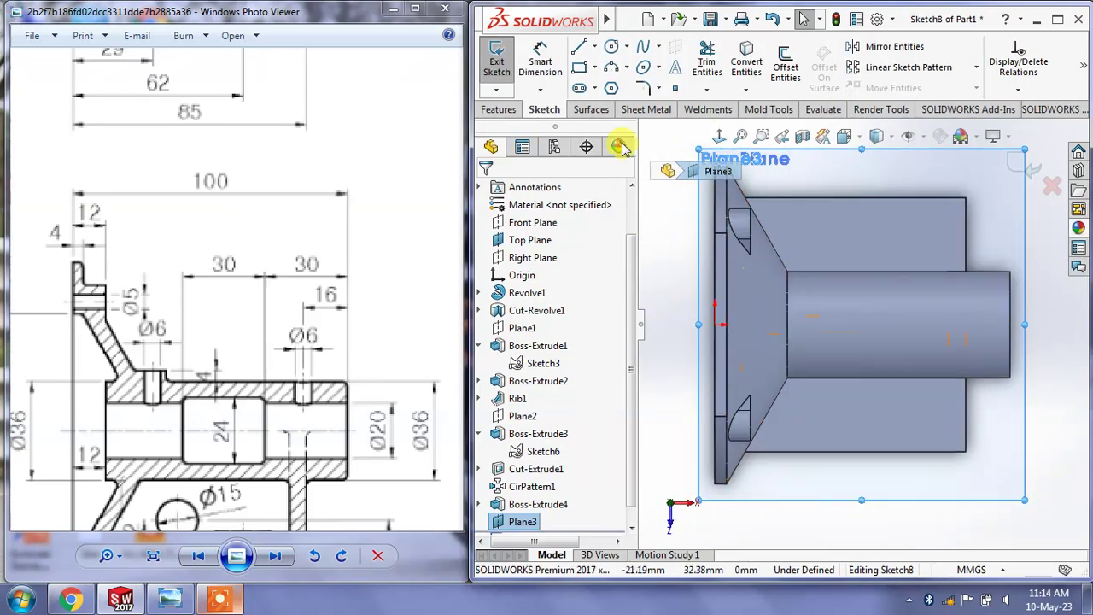
left_click(611, 51)
left_click_drag(159, 317, 227, 434)
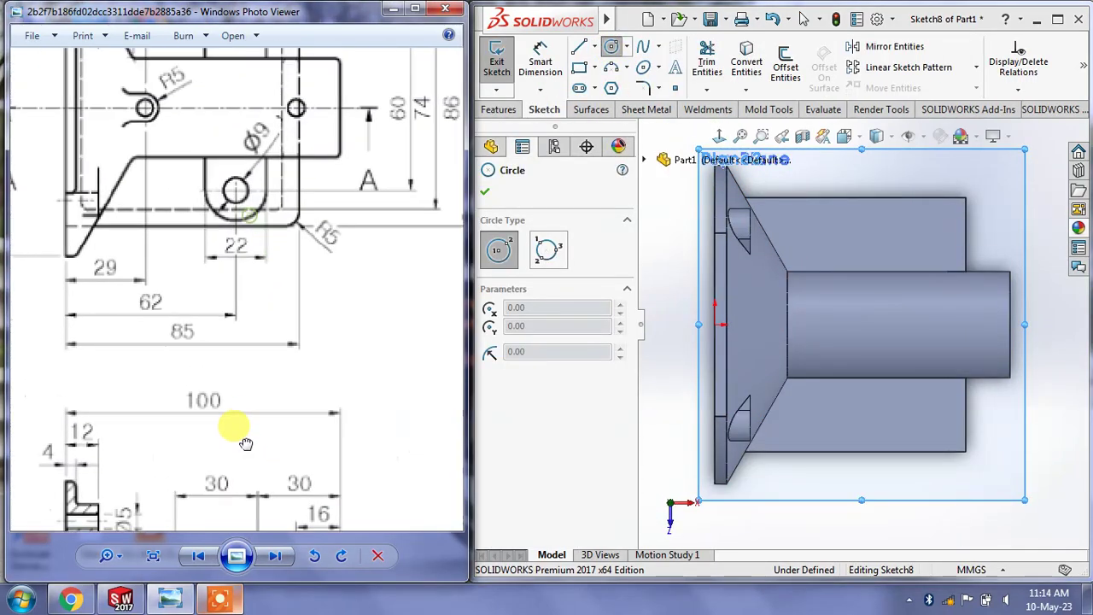
left_click_drag(163, 166, 247, 286)
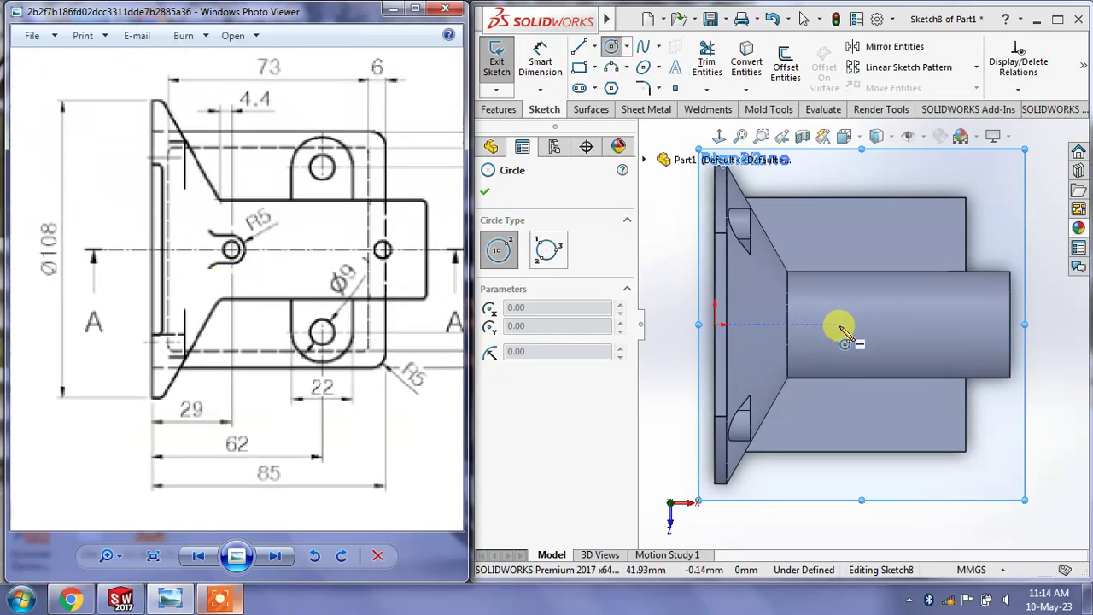
left_click(841, 324)
left_click(854, 314)
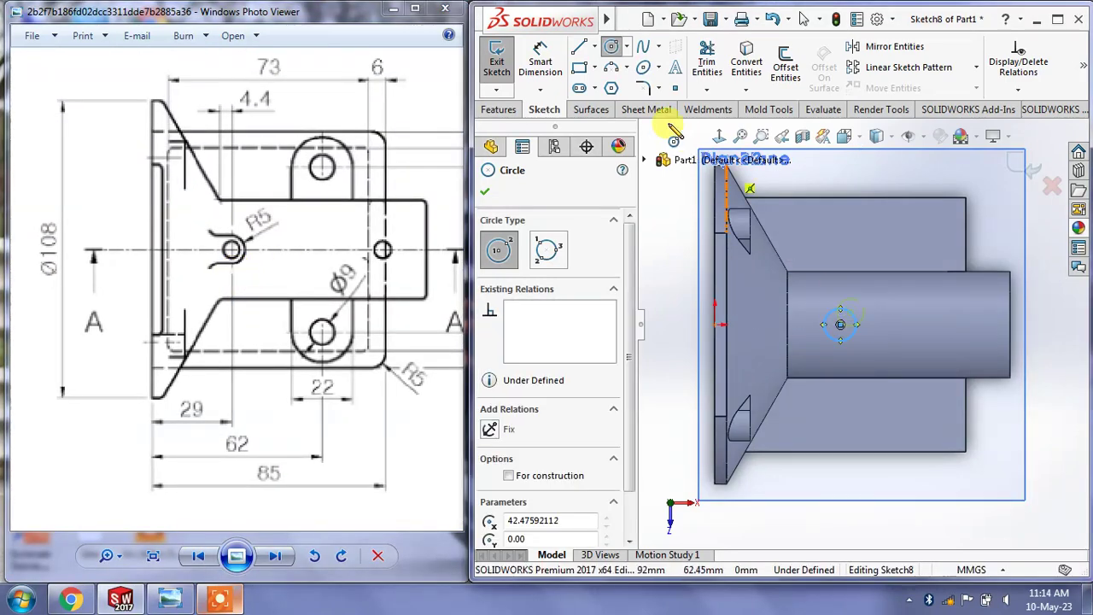
Dimension the circle to Ø10 and 29 mm from the origin
left_click(540, 53)
left_click(841, 318)
left_click(897, 316)
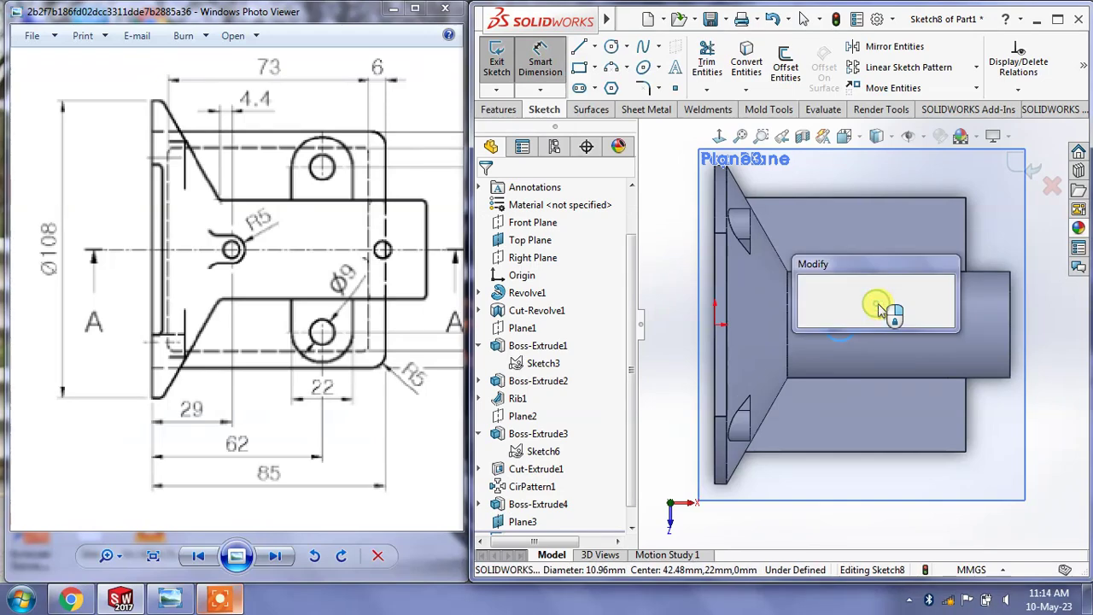
type("10")
key("Return")
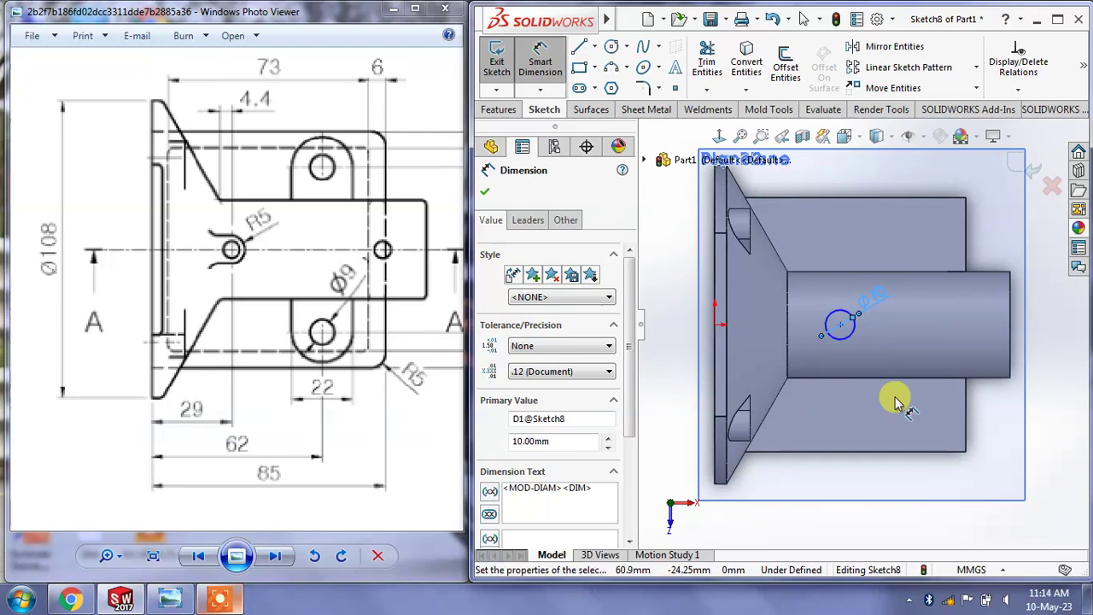
left_click(841, 327)
left_click(715, 324)
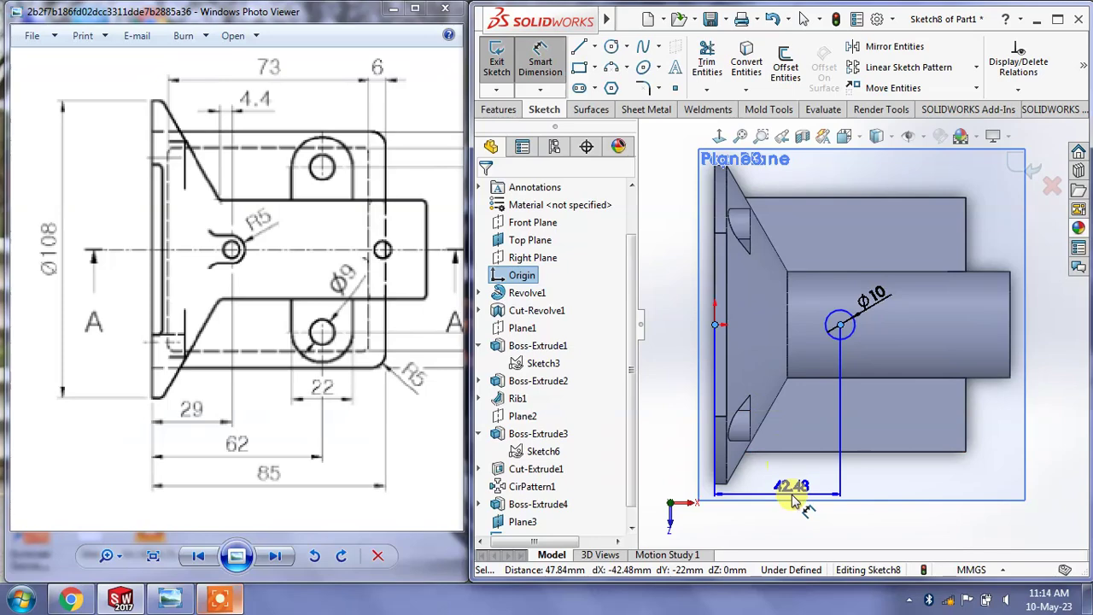
left_click(791, 499)
type("29")
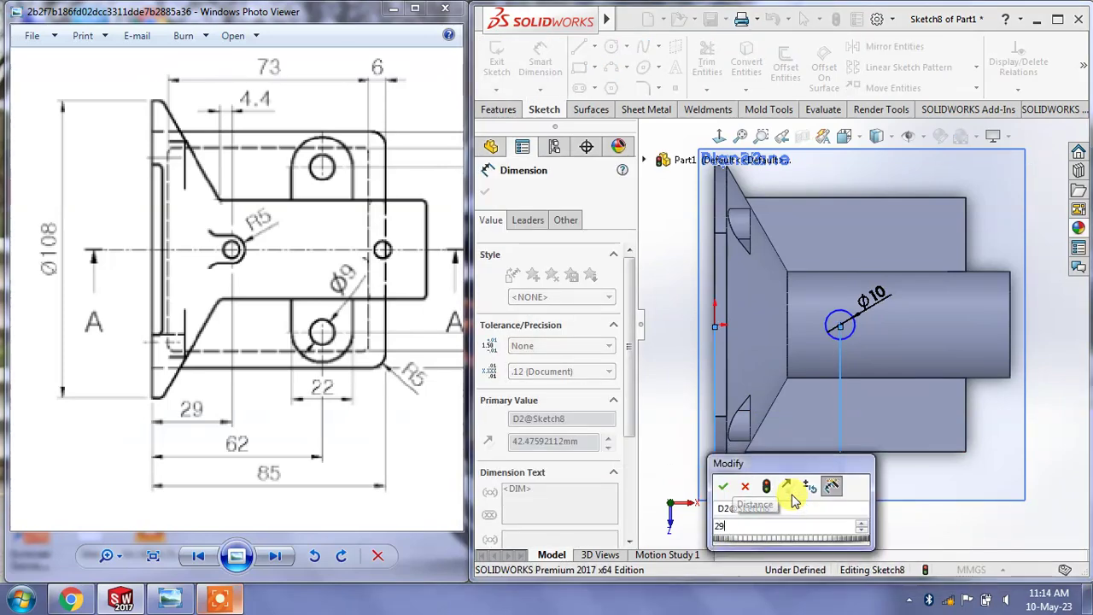
key("Return")
left_click(1067, 427)
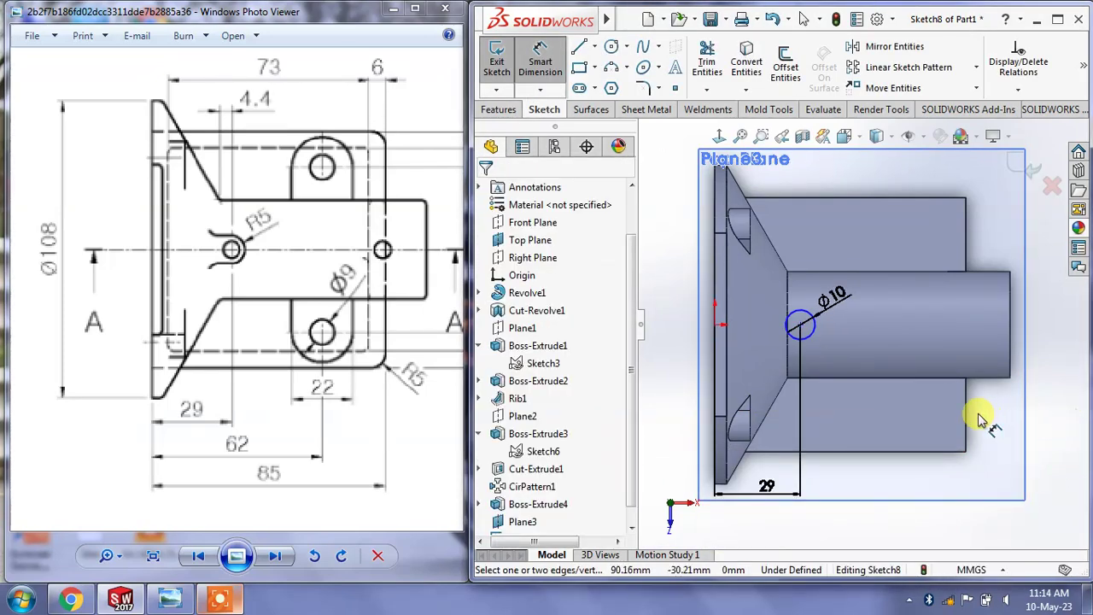
Add a Horizontal relation between the circle centre and the origin to fully define it
scroll(766, 358, "down", 2)
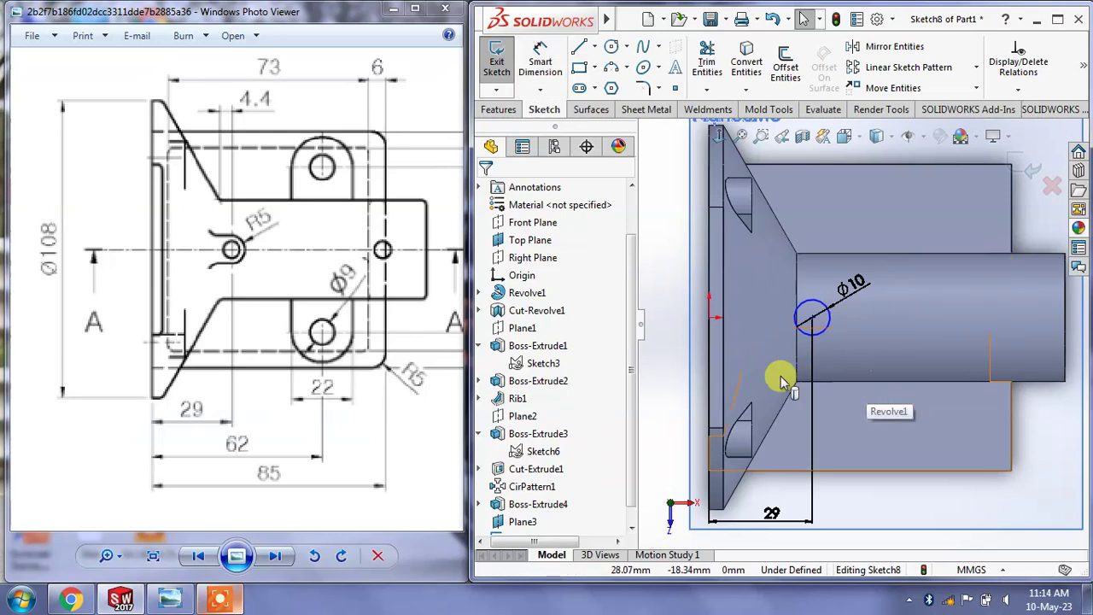
left_click(811, 319, "ctrl")
left_click(494, 453)
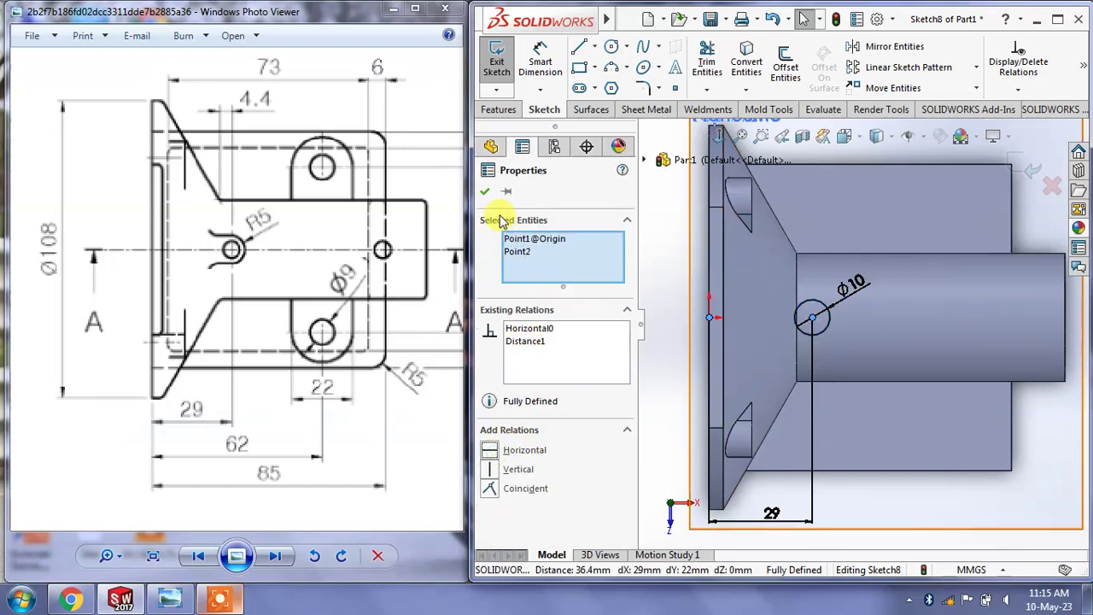
left_click(485, 192)
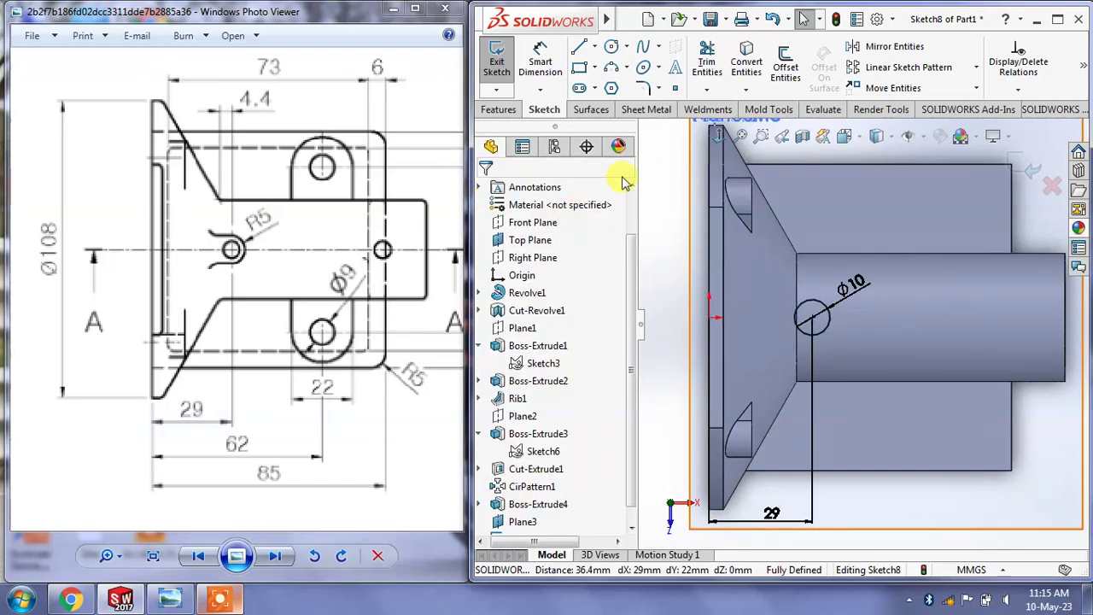
Sketch a small circle on the shaft axis inside the Ø10 circle and dimension it Ø6
left_click(611, 49)
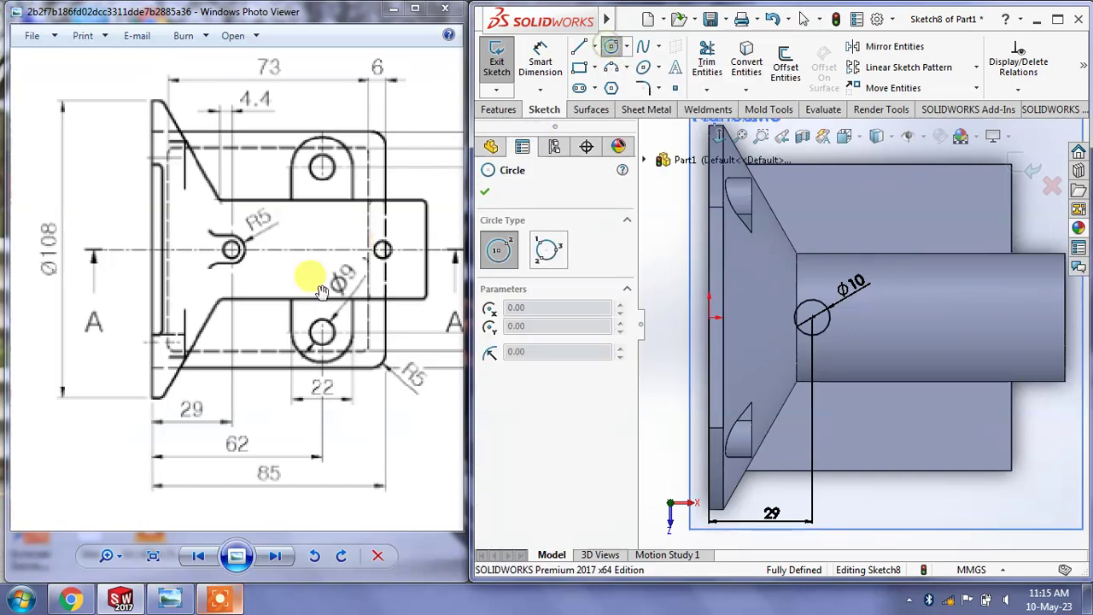
mouse_move(268, 273)
left_mouse_down()
mouse_move(288, 281)
mouse_move(295, 136)
left_mouse_up()
scroll(256, 222, "down", 3)
scroll(207, 298, "up", 2)
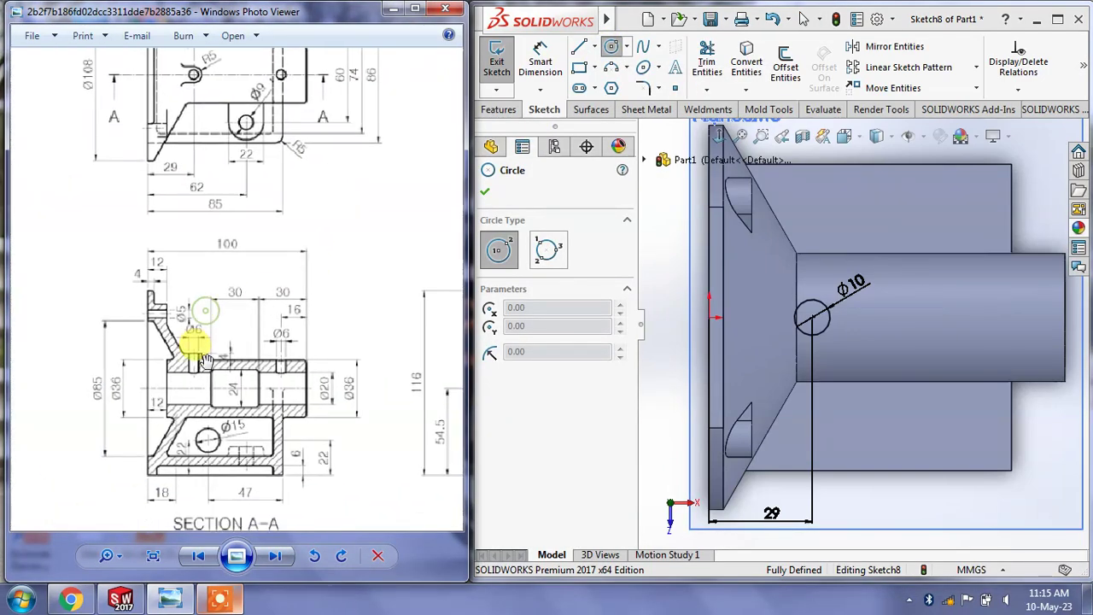
scroll(195, 341, "up", 2)
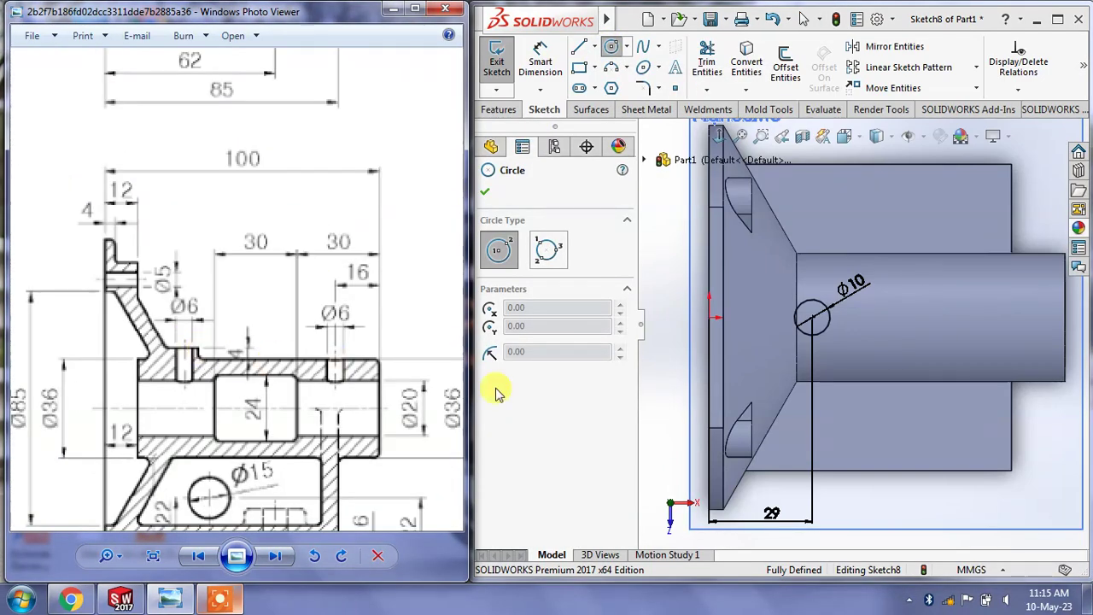
left_click(812, 318)
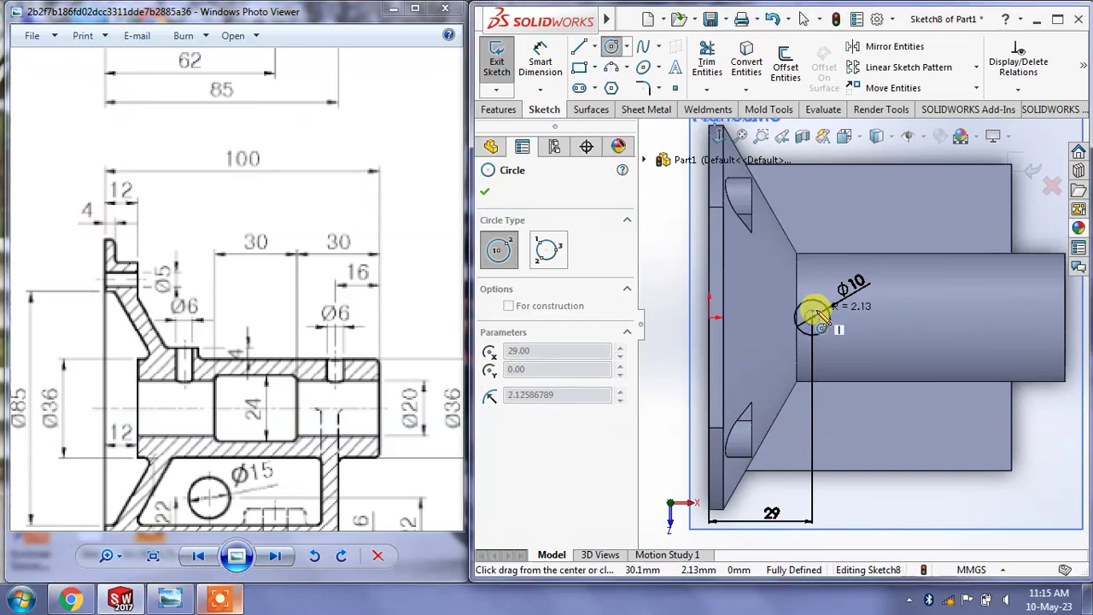
left_click(822, 323)
left_click(540, 62)
scroll(756, 280, "down", 3)
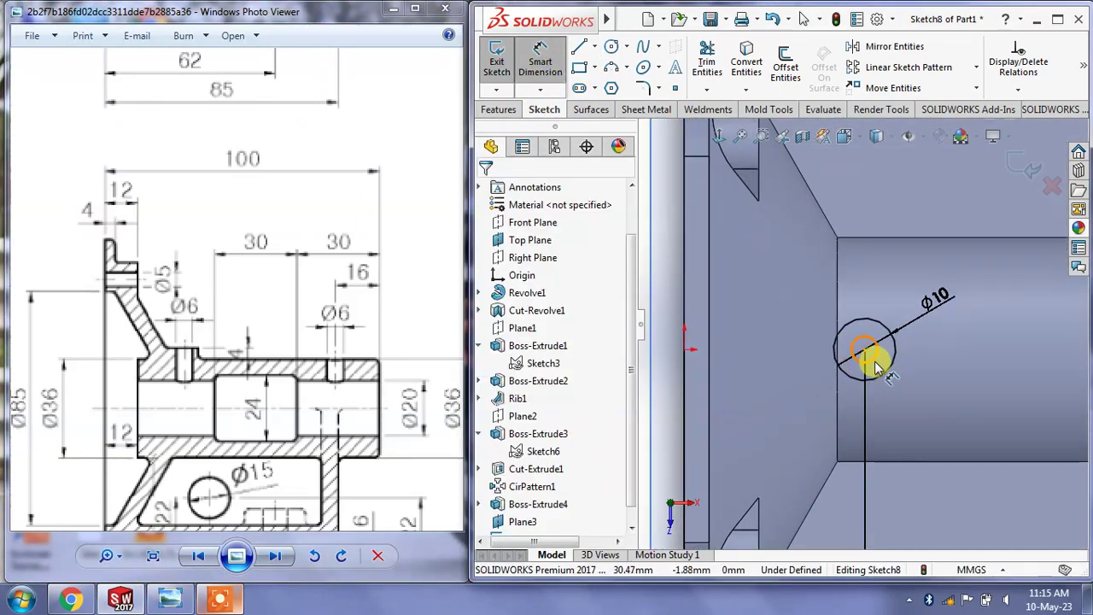
left_click(876, 363)
left_click(910, 386)
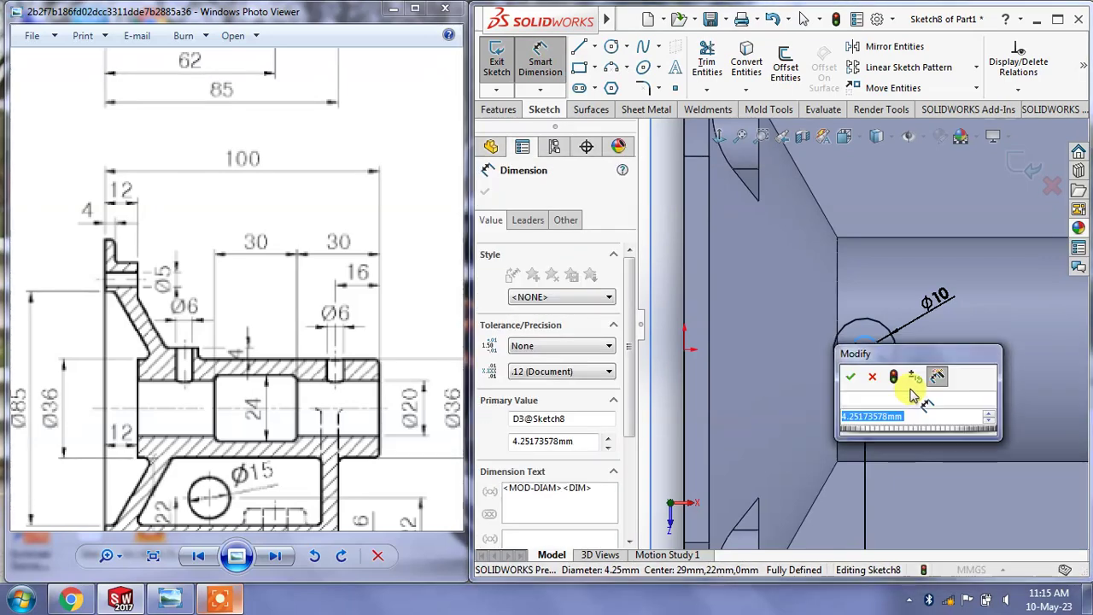
type("6")
key("Return")
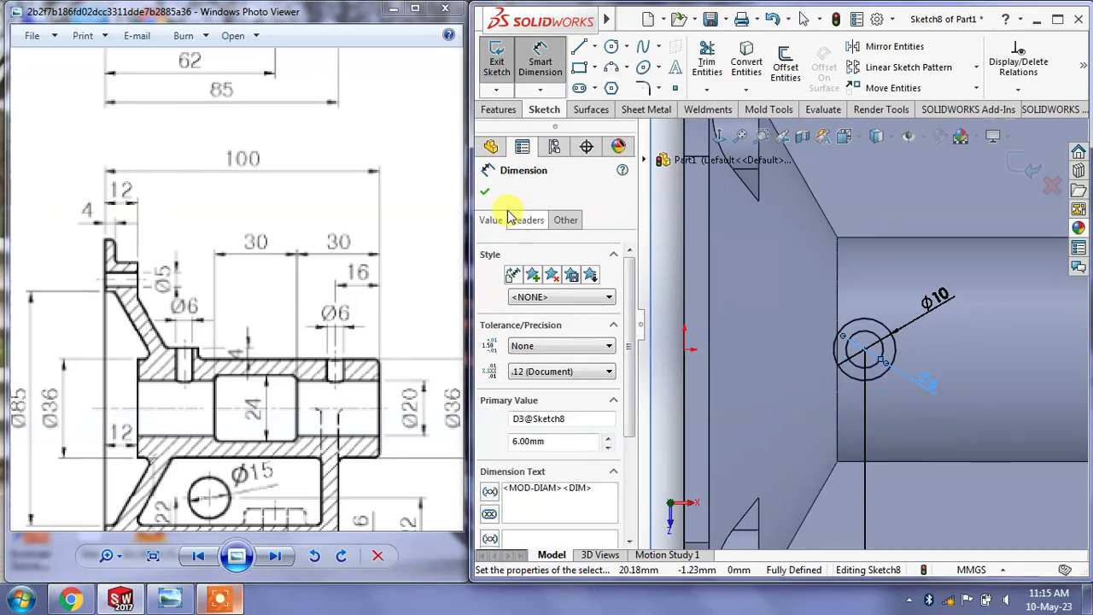
left_click(484, 193)
Draw the outline's top line leftward from the circle and the left vertical line down
scroll(771, 314, "up", 4)
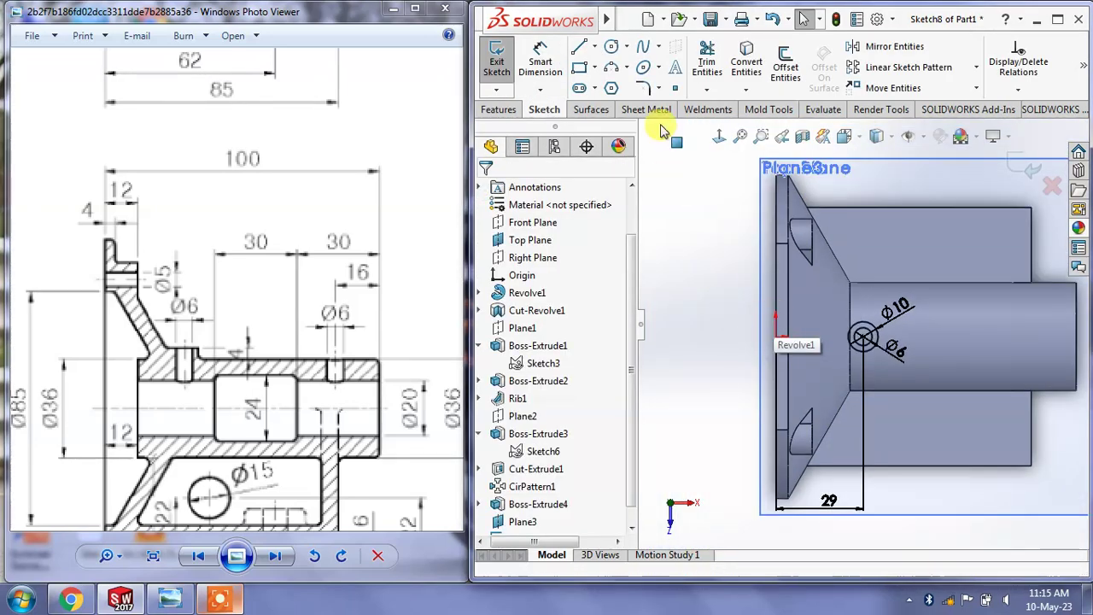
left_click(580, 49)
scroll(863, 341, "down", 2)
scroll(866, 376, "down", 2)
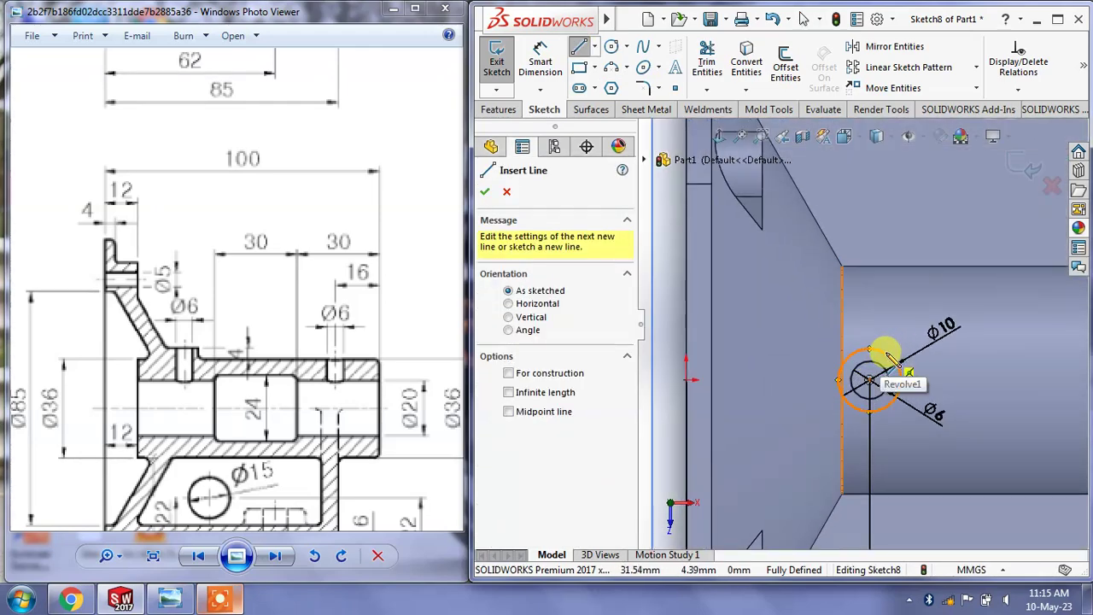
left_click(869, 349)
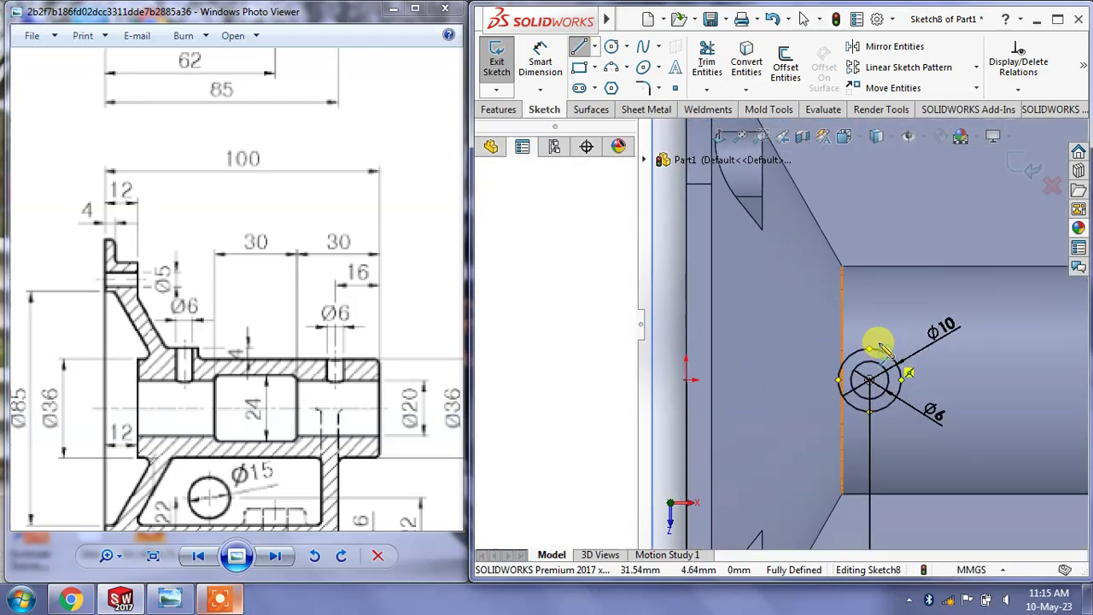
left_click(806, 348)
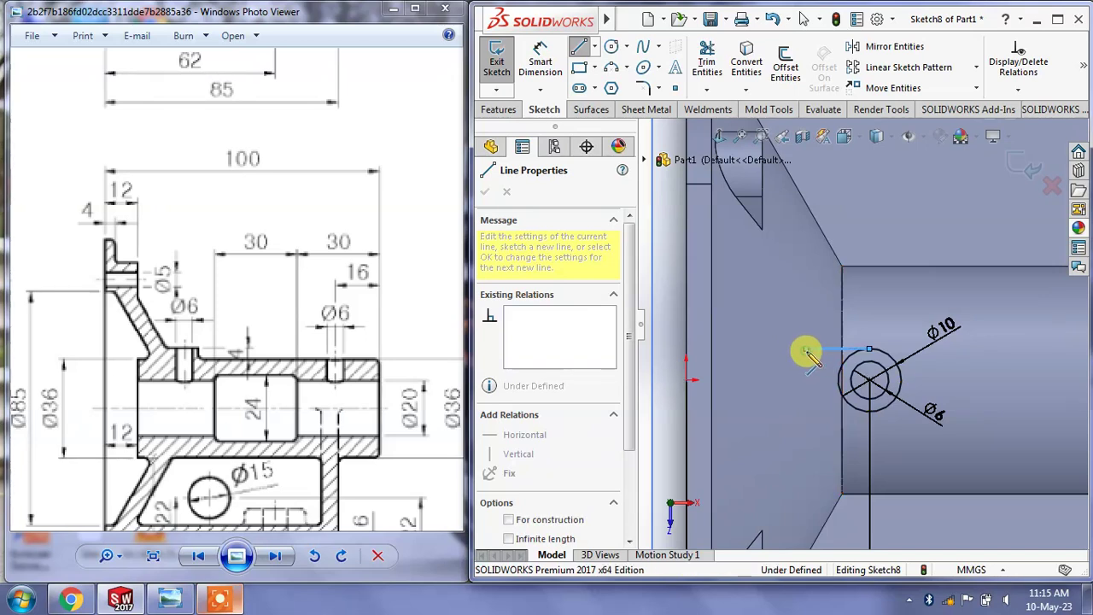
left_click(807, 420)
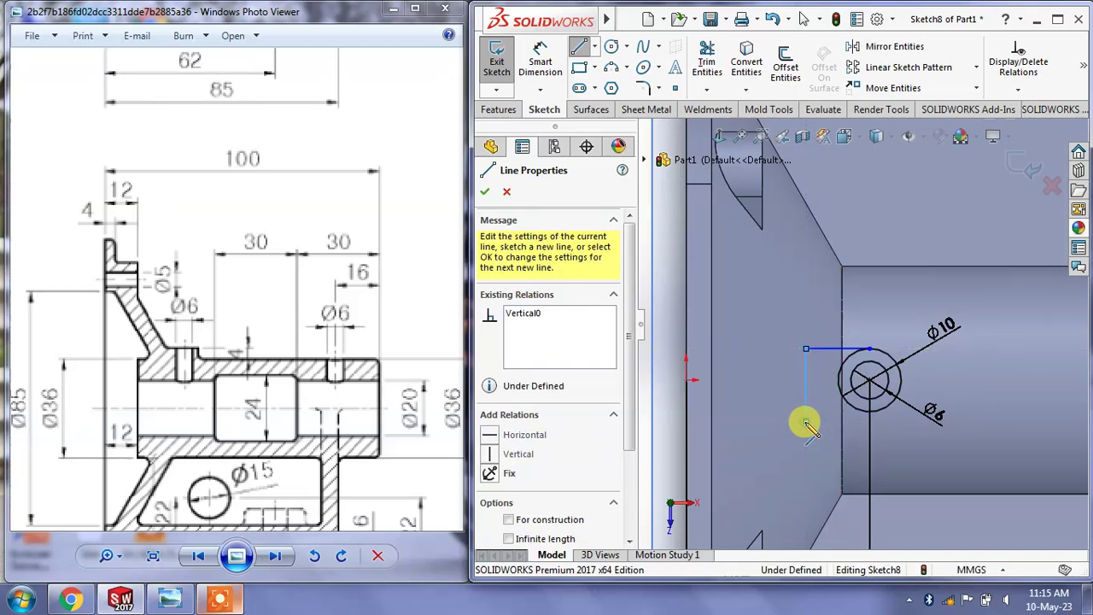
key("Escape")
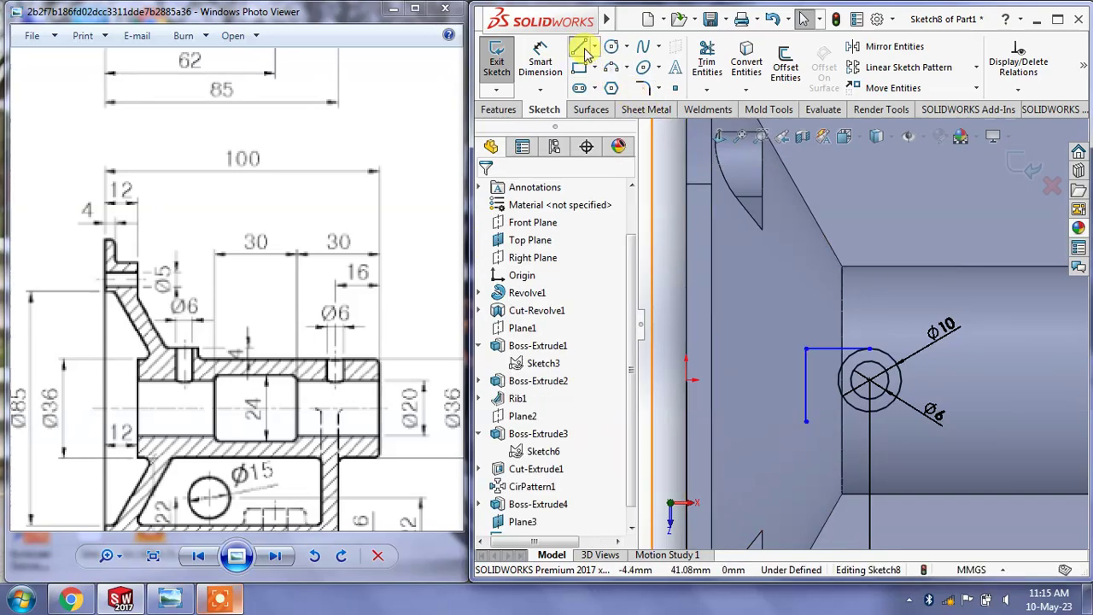
Draw the outline's bottom line running back to the circle
left_click(585, 53)
left_click(868, 413)
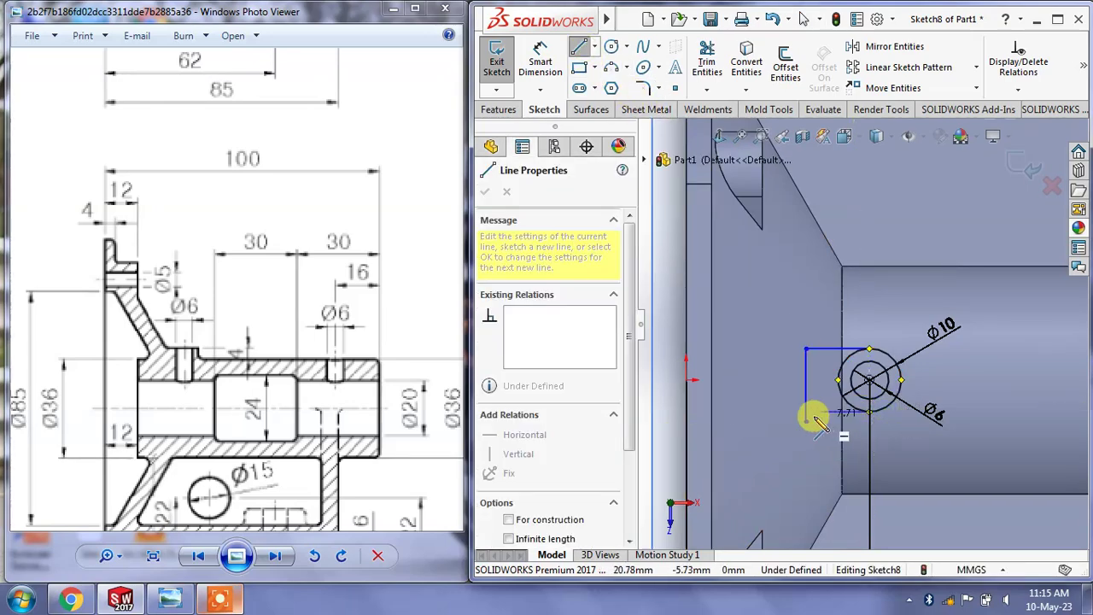
left_click(803, 417)
right_click(803, 417)
left_click(837, 422)
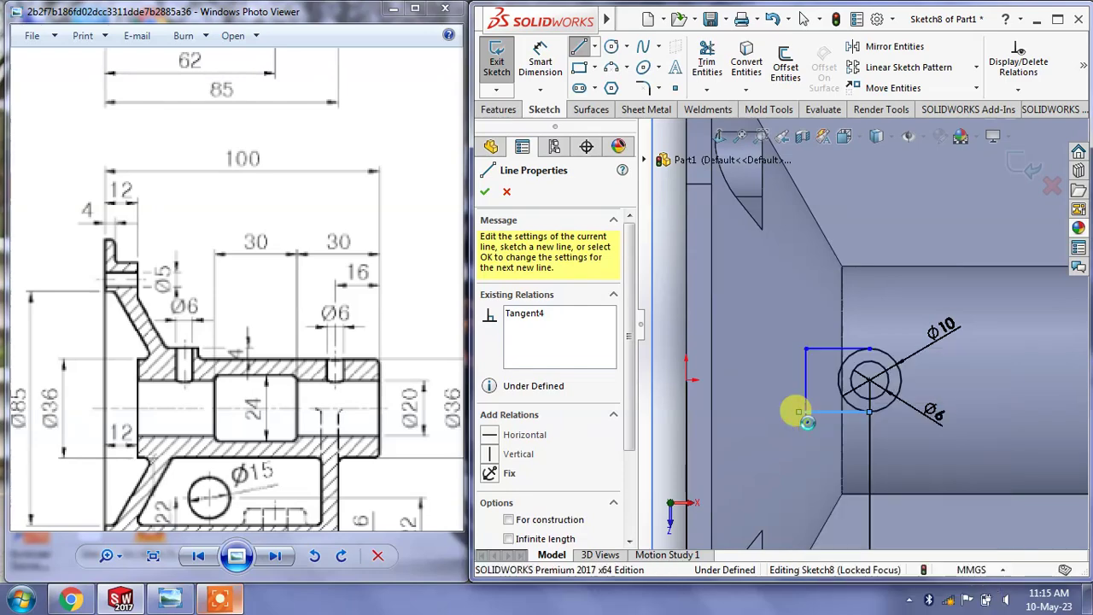
mouse_move(271, 123)
left_mouse_down()
mouse_move(272, 229)
mouse_move(310, 419)
left_mouse_up()
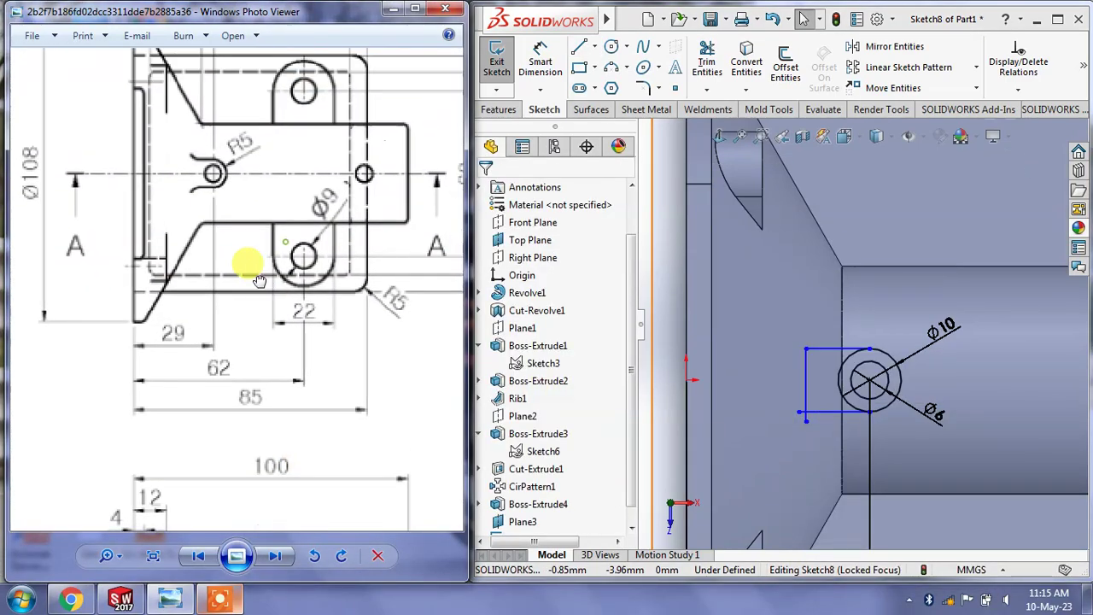
mouse_move(247, 261)
left_mouse_down()
mouse_move(320, 354)
mouse_move(276, 268)
mouse_move(176, 219)
mouse_move(225, 268)
mouse_move(209, 261)
left_mouse_up()
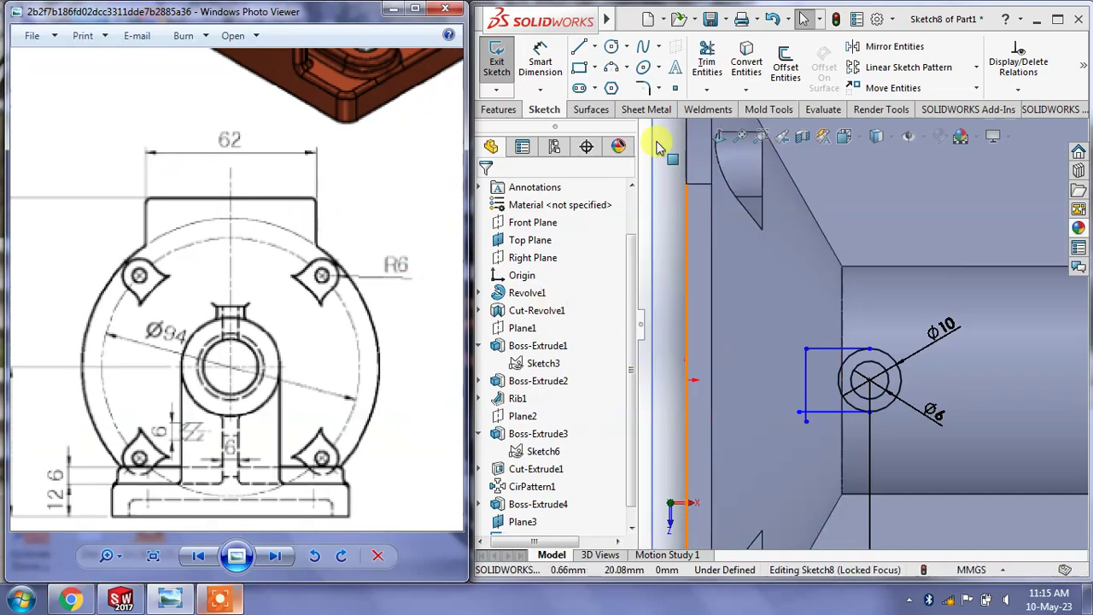
left_click(707, 59)
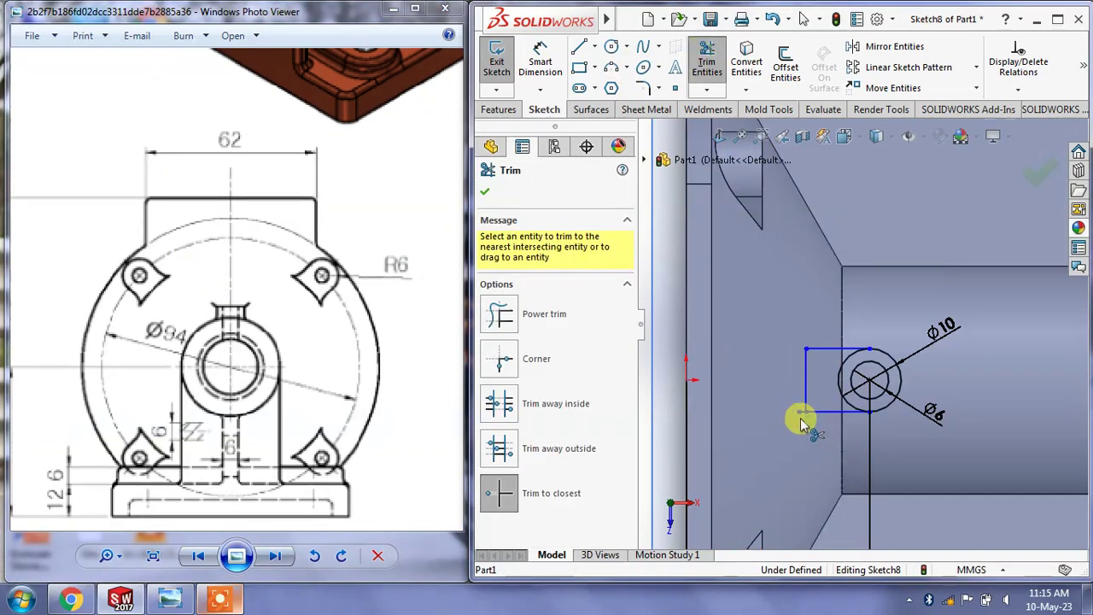
Trim the bottom line inside the circle and dimension circle centre to left line at 6 mm
left_click(836, 403)
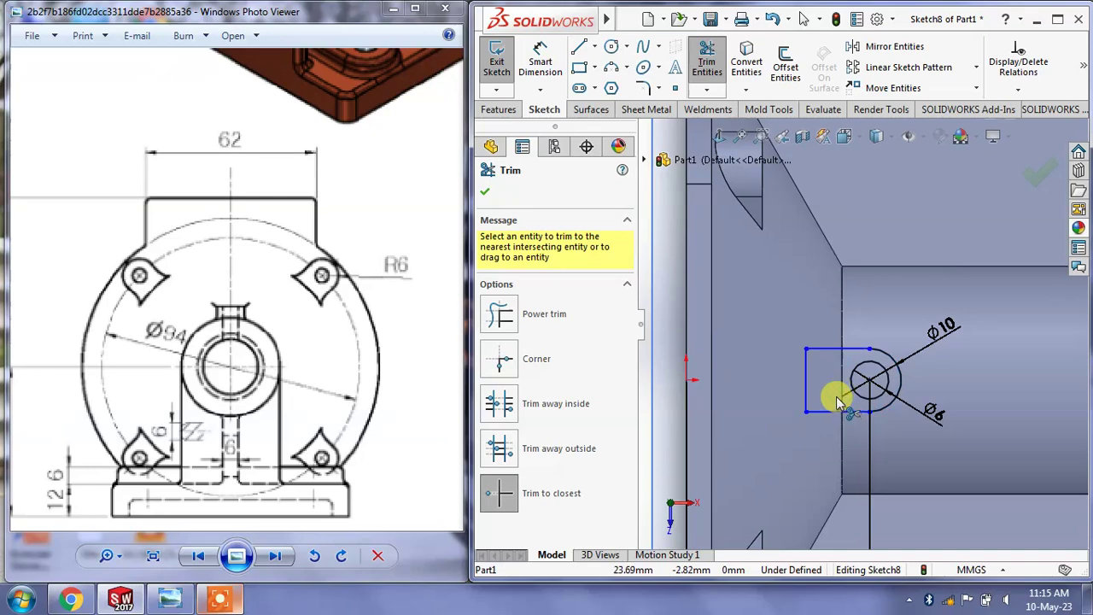
left_click(540, 53)
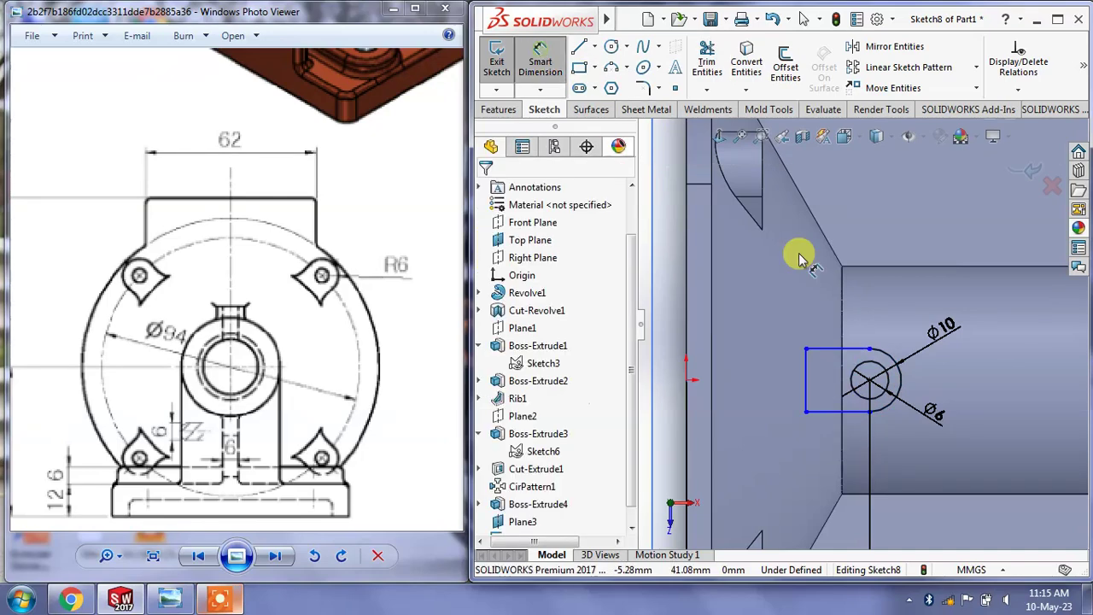
left_click(868, 385)
left_click(805, 378)
left_click(825, 320)
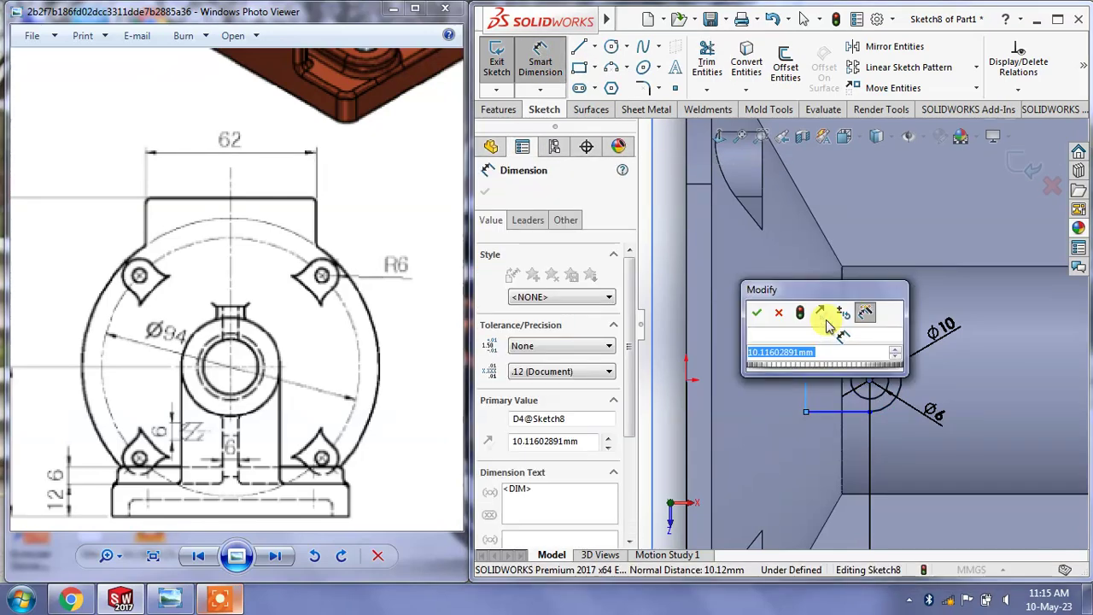
type("6")
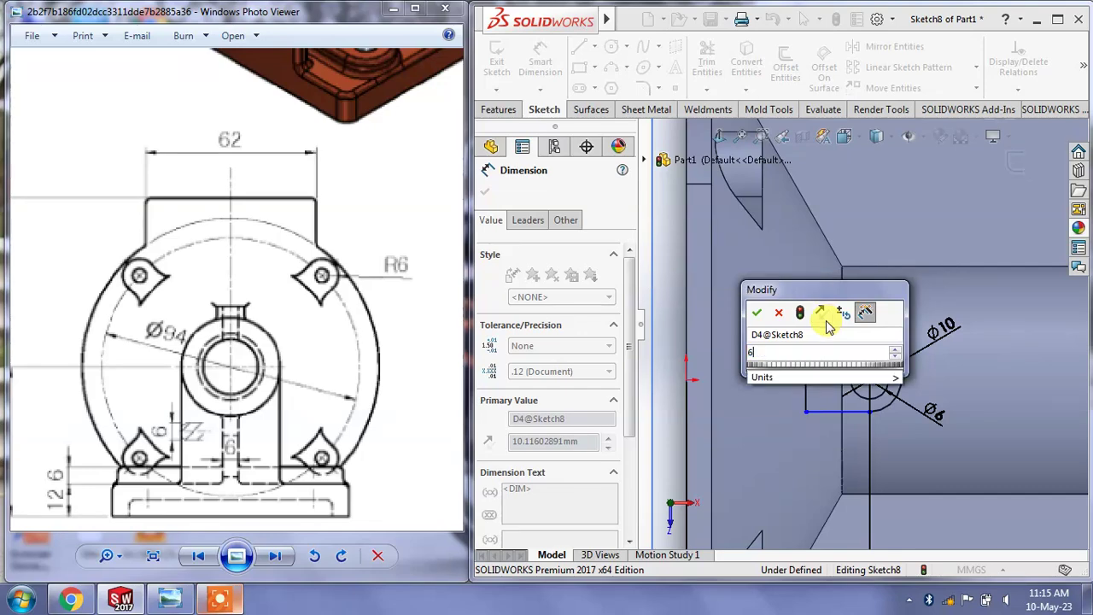
key("Return")
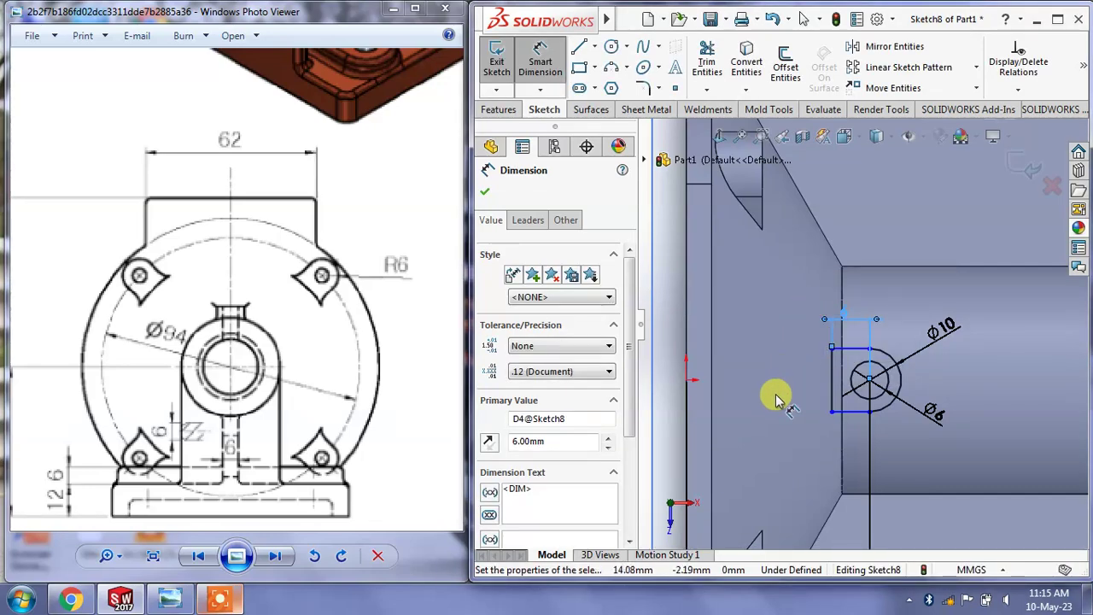
left_click(884, 227)
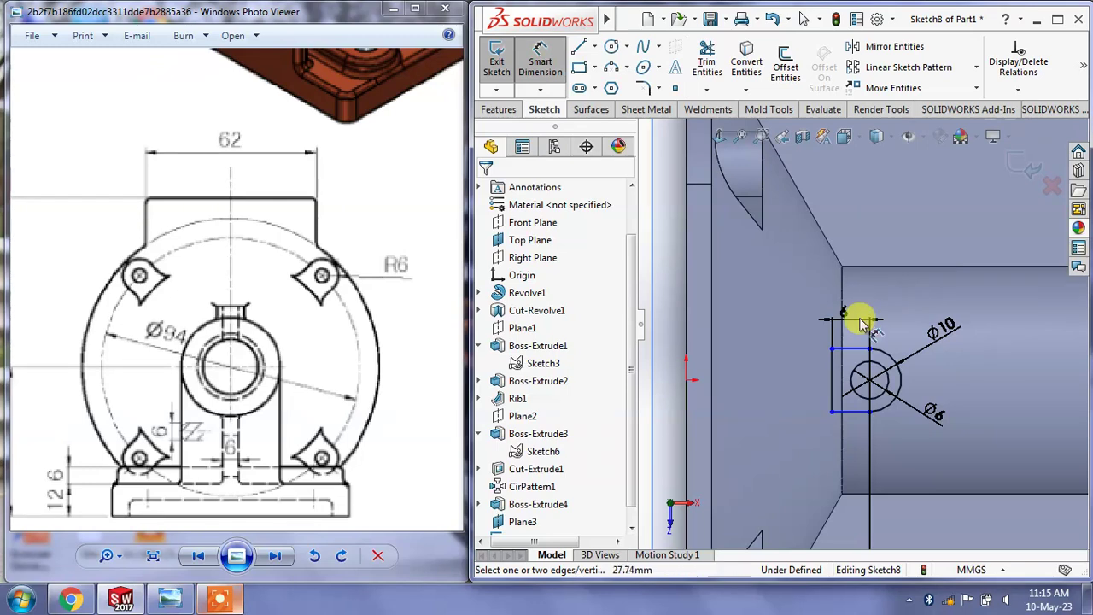
key("Escape")
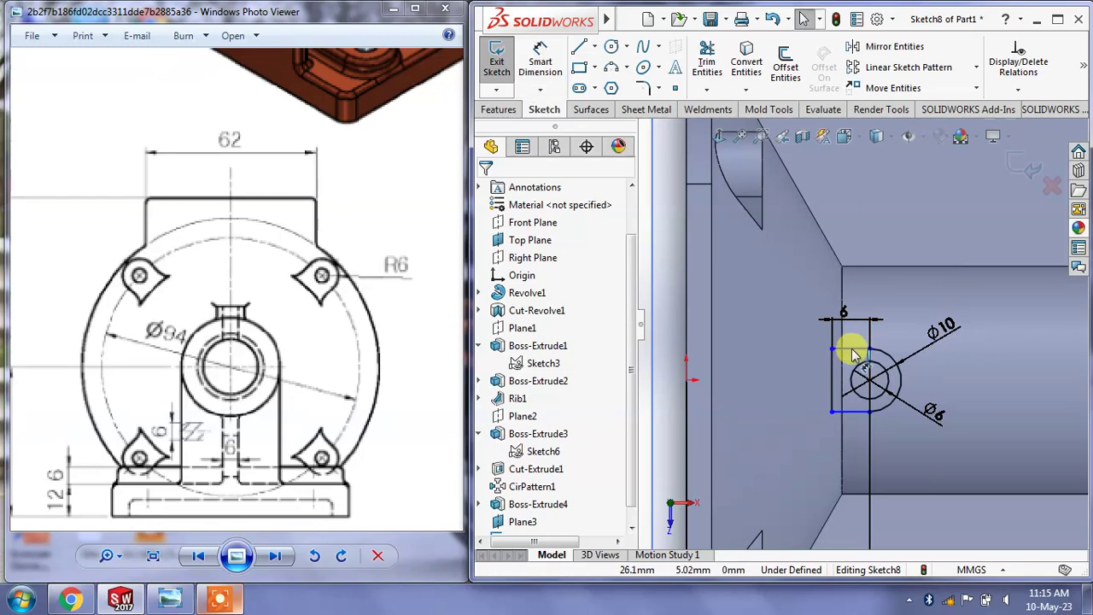
Add Horizontal relations to the short top and bottom lines
left_click(853, 349)
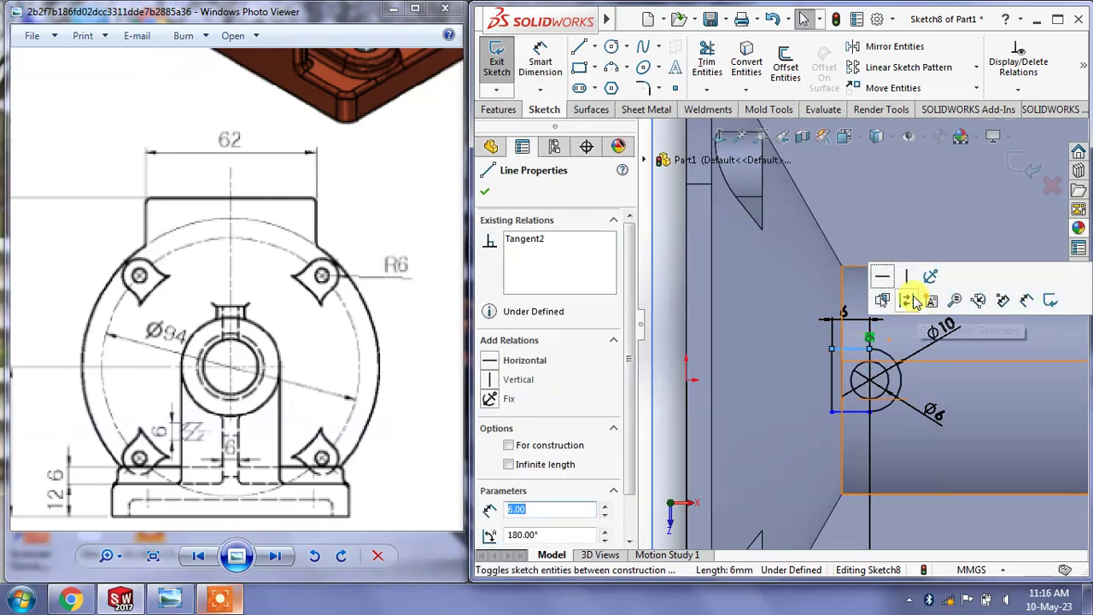
left_click(886, 282)
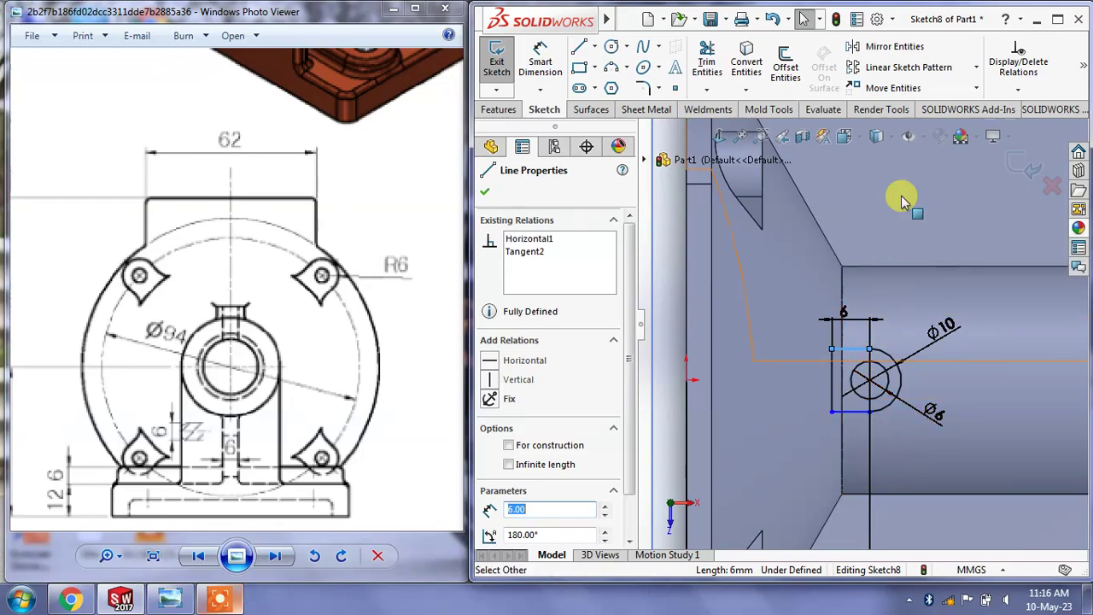
left_click(899, 196)
left_click(865, 413)
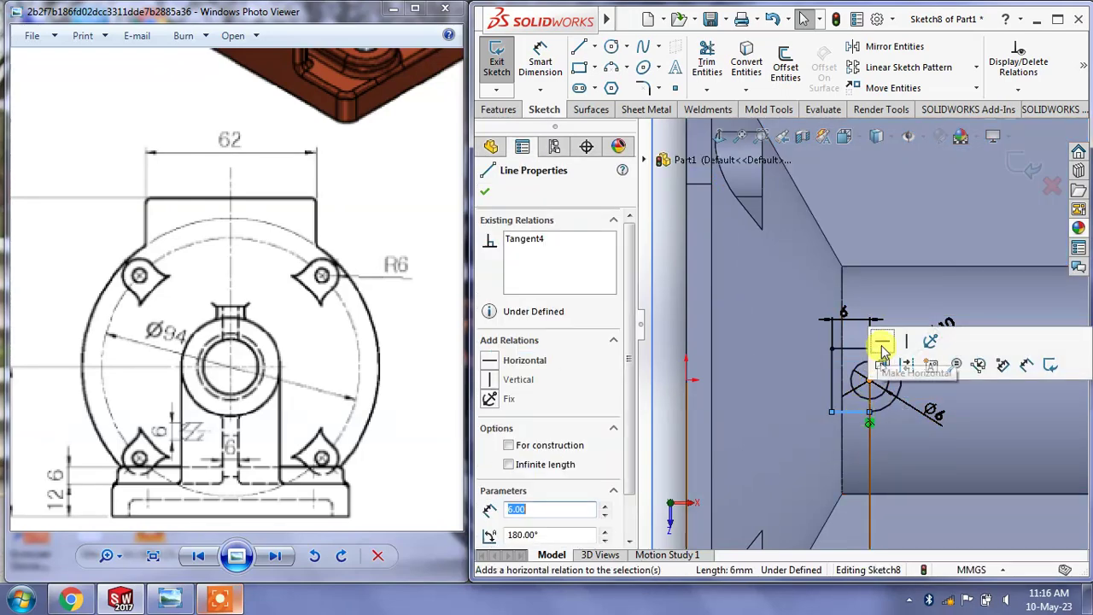
left_click(878, 411)
left_click(888, 259)
Extrude Sketch8's inner circle and boss outline regions with end condition Up To Next
scroll(890, 273, "up", 3)
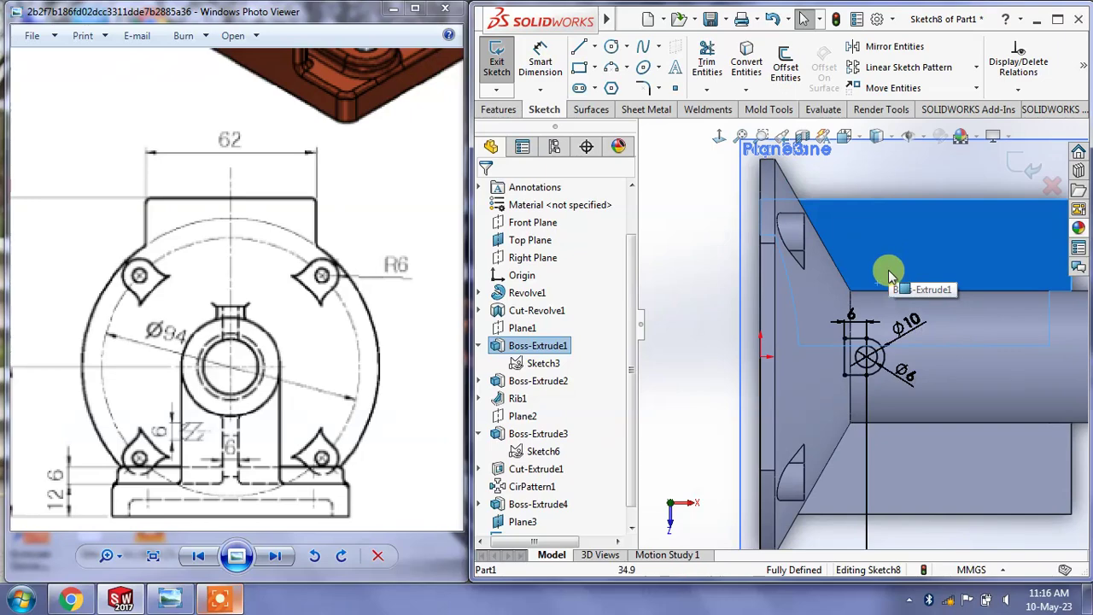
scroll(940, 359, "up", 3)
mouse_move(962, 377)
middle_mouse_down()
mouse_move(948, 261)
mouse_move(952, 354)
mouse_move(866, 342)
mouse_move(756, 217)
middle_mouse_up()
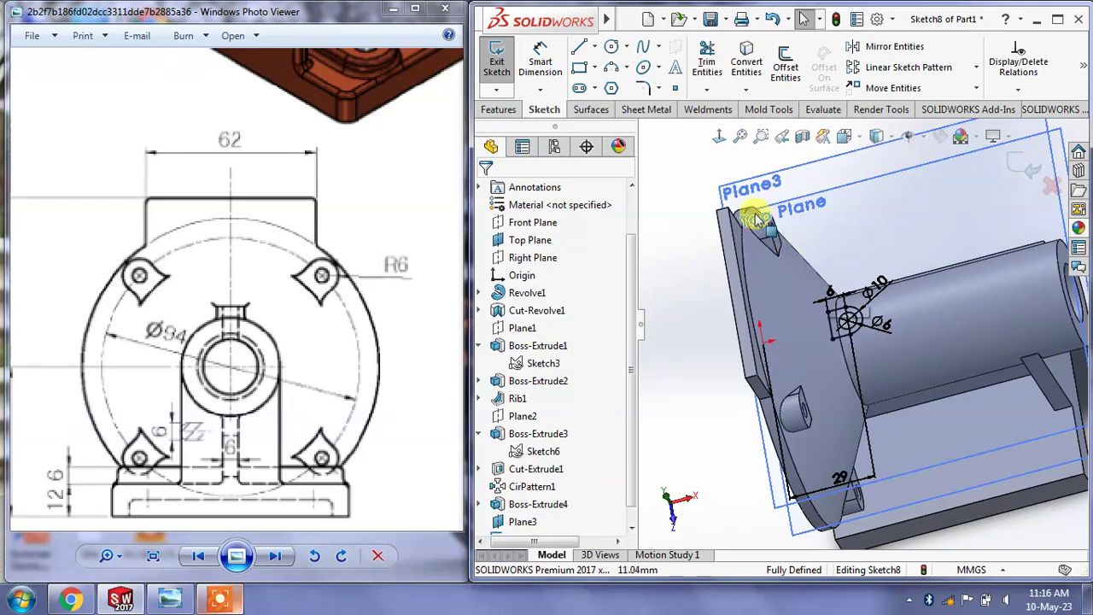
left_click(1012, 171)
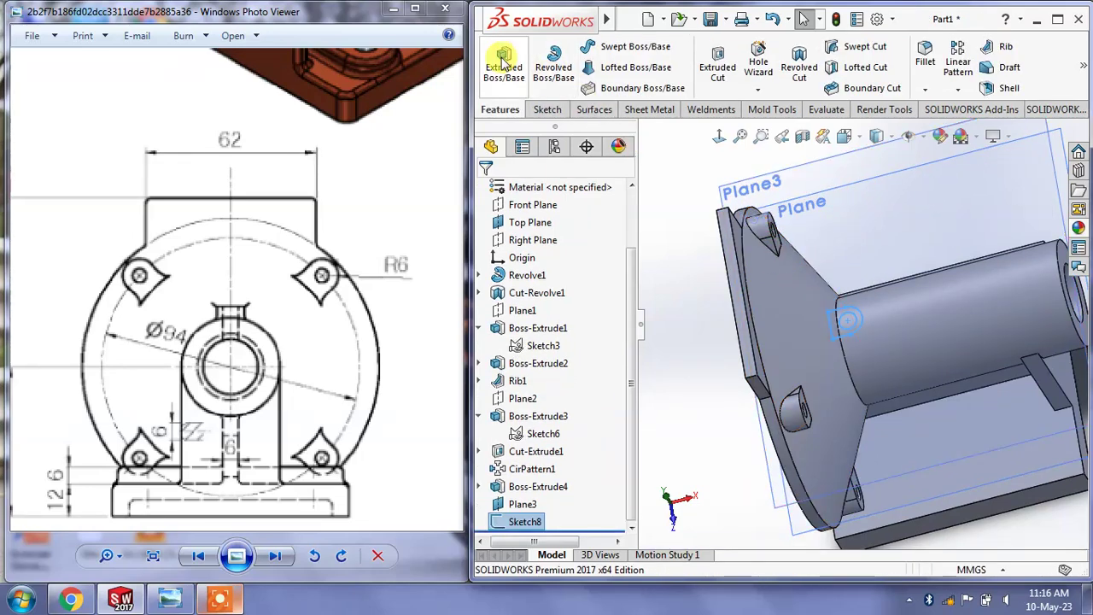
left_click(503, 62)
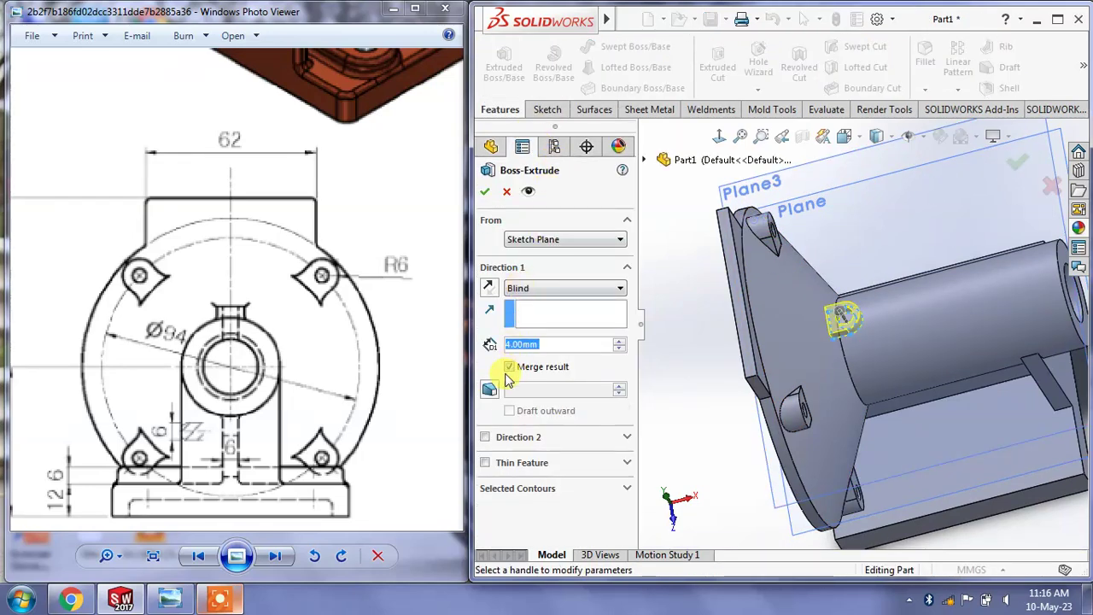
scroll(823, 344, "down", 3)
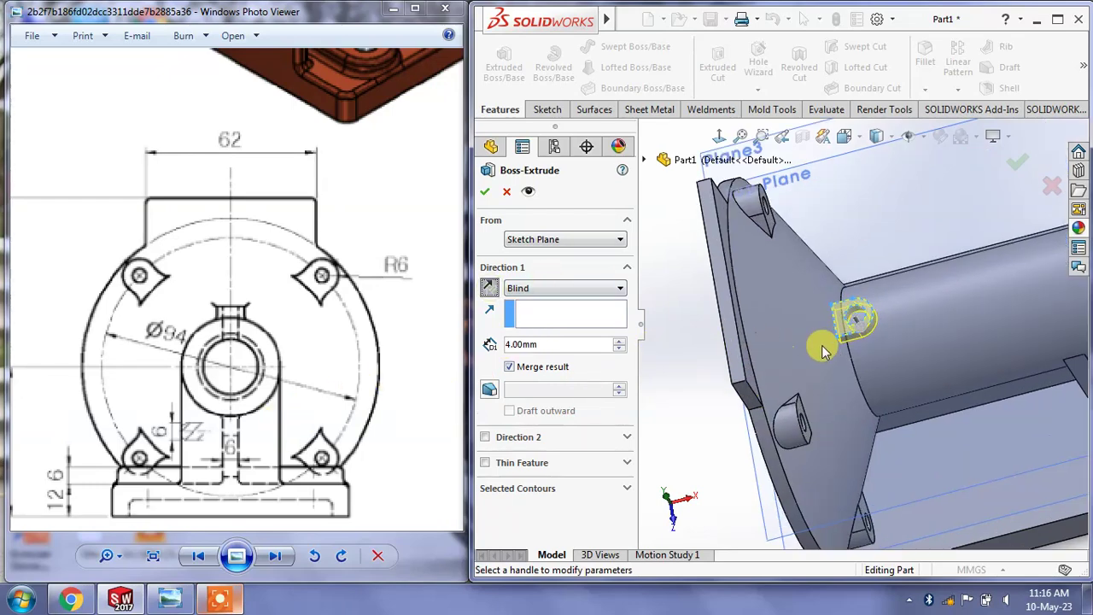
left_click(531, 487)
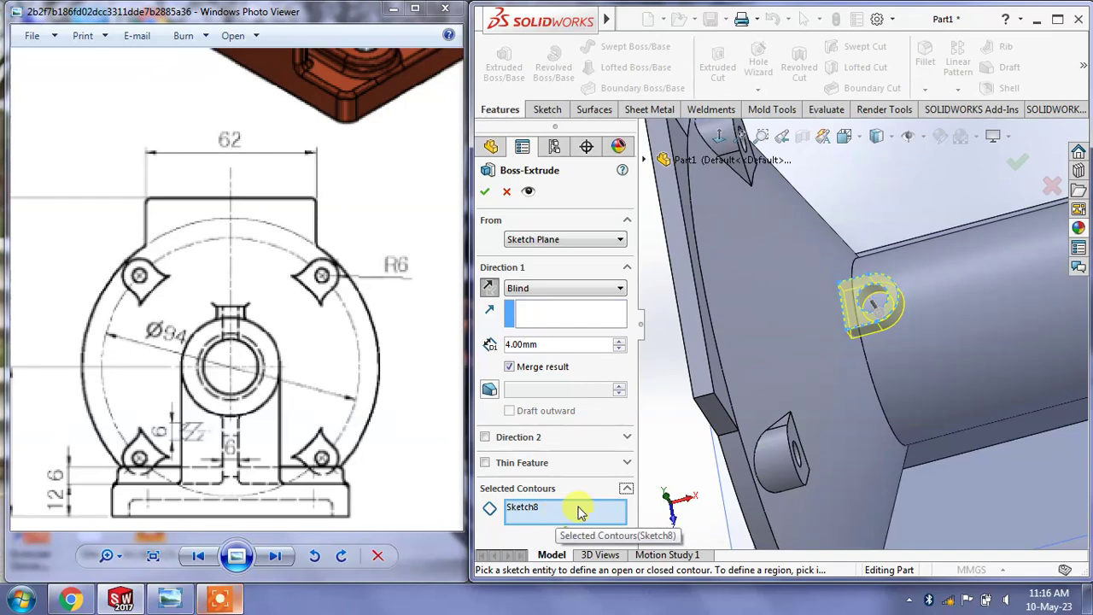
scroll(901, 333, "down", 3)
left_click(841, 245)
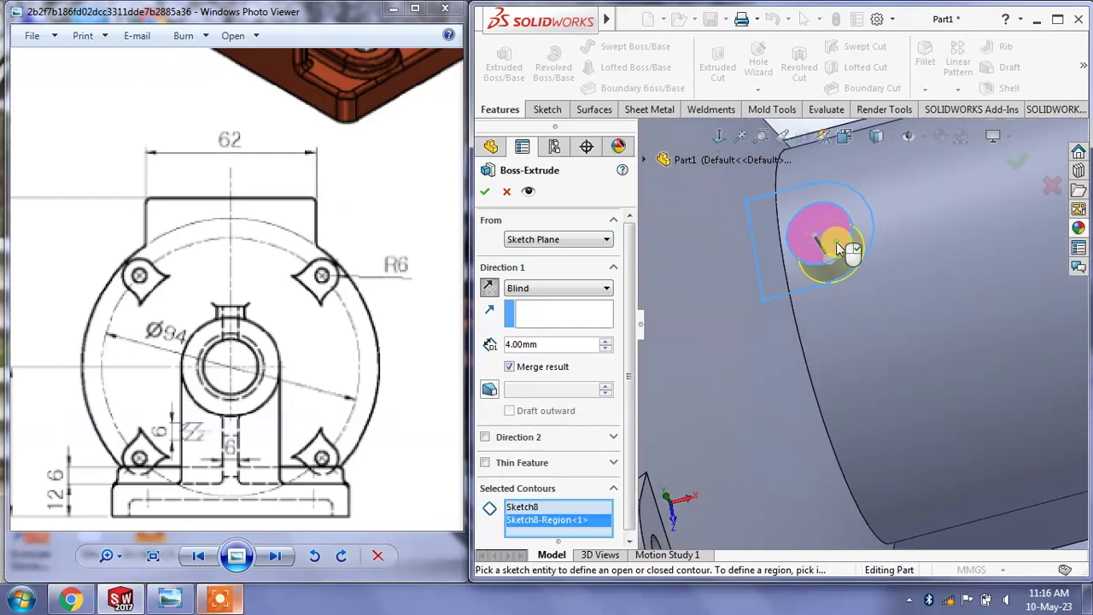
left_click(847, 199)
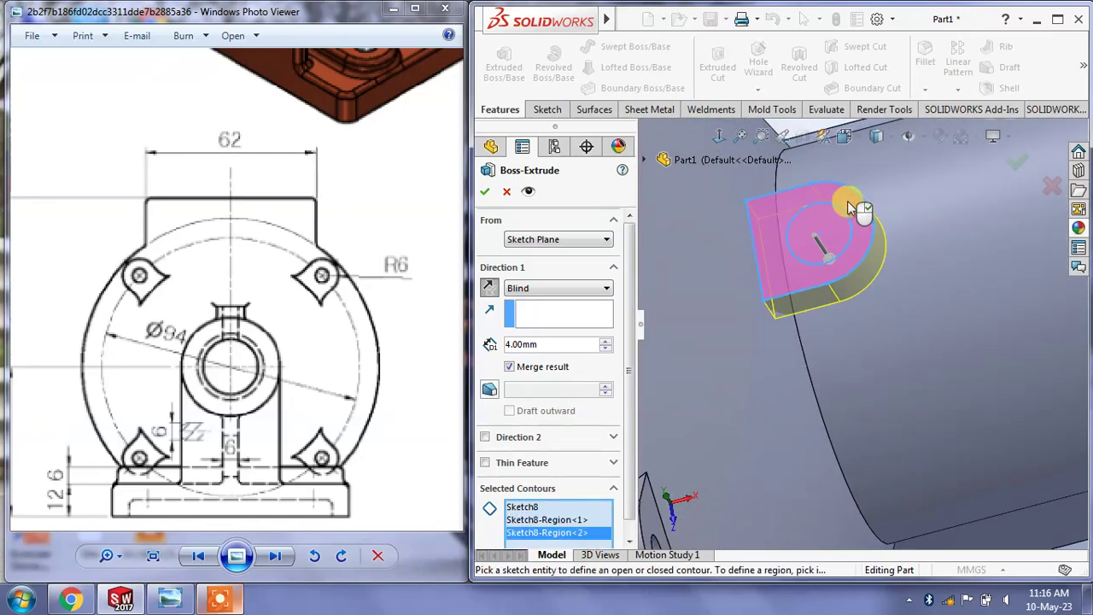
mouse_move(847, 201)
middle_mouse_down()
mouse_move(871, 273)
mouse_move(842, 231)
mouse_move(854, 225)
mouse_move(828, 259)
middle_mouse_up()
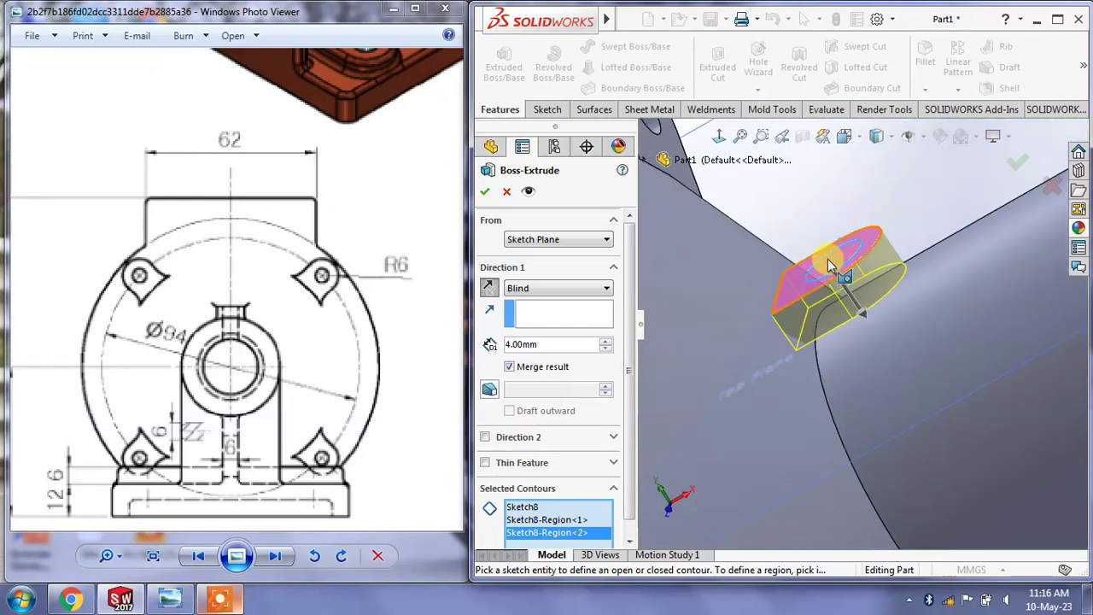
left_click(533, 289)
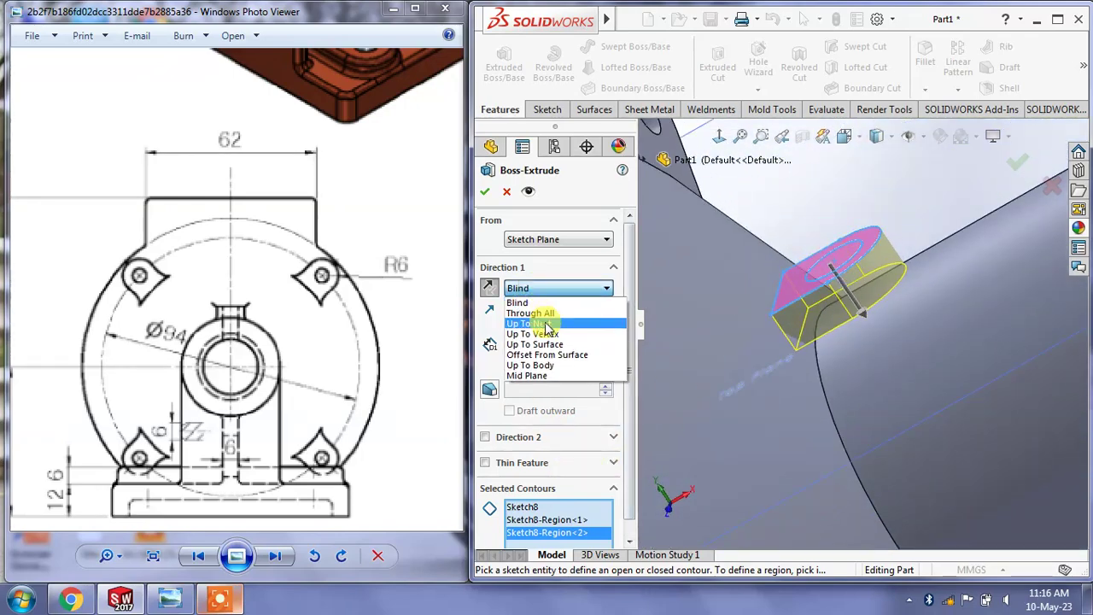
left_click(542, 315)
Confirm Boss-Extrude5 and orbit to view the new boss
left_click(484, 191)
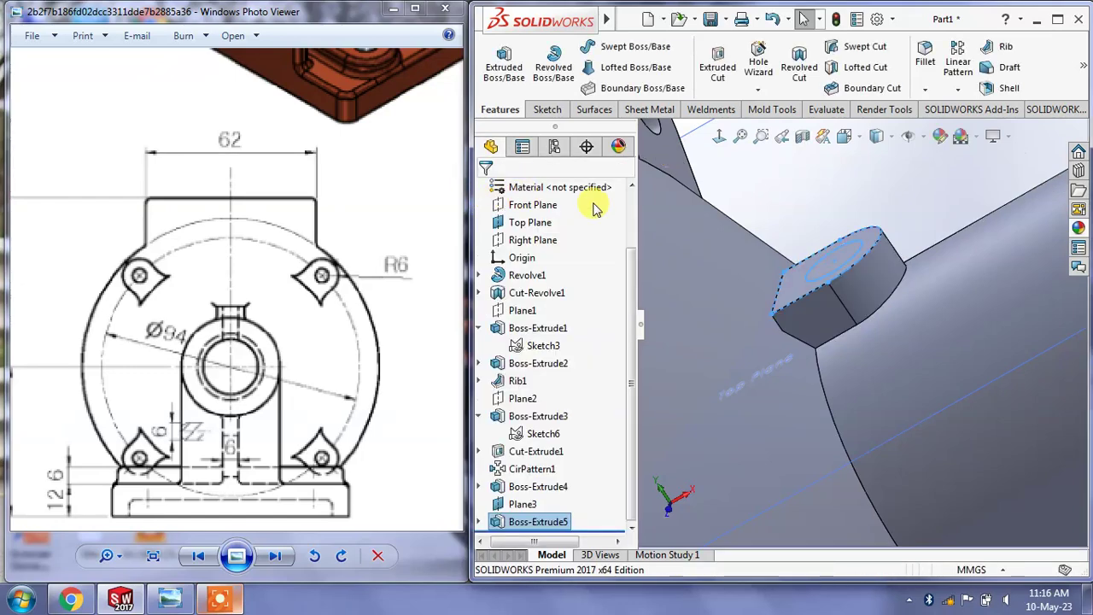
mouse_move(878, 273)
middle_mouse_down()
mouse_move(905, 208)
mouse_move(891, 208)
mouse_move(798, 305)
mouse_move(843, 309)
mouse_move(658, 516)
mouse_move(532, 522)
middle_mouse_up()
left_click(896, 230)
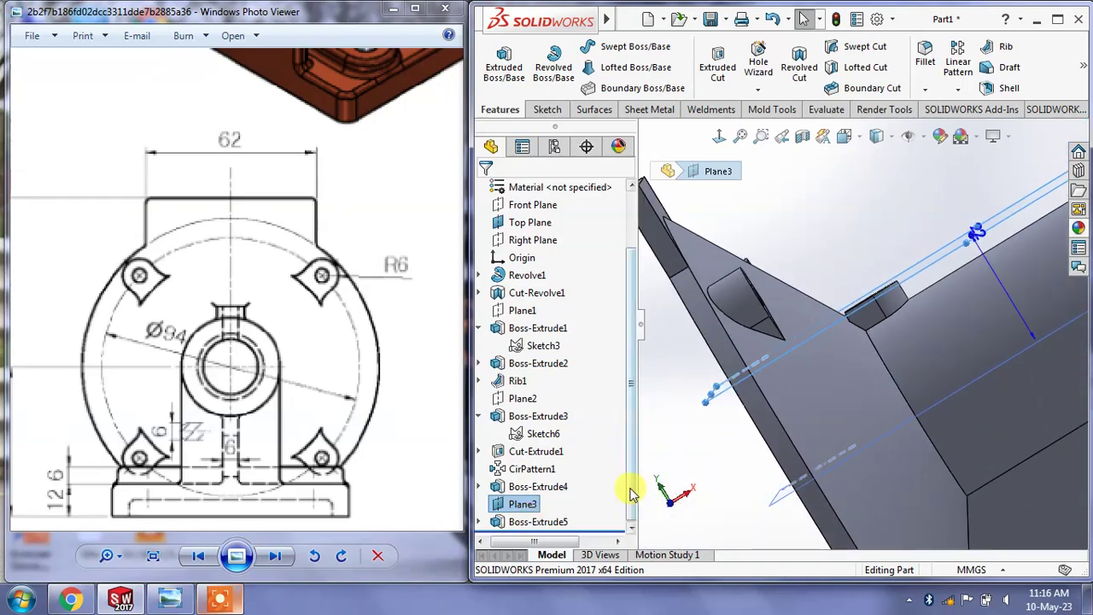
Edit Sketch8, change the 6 mm boss width dimension to 7 mm, and rebuild
left_click(479, 521)
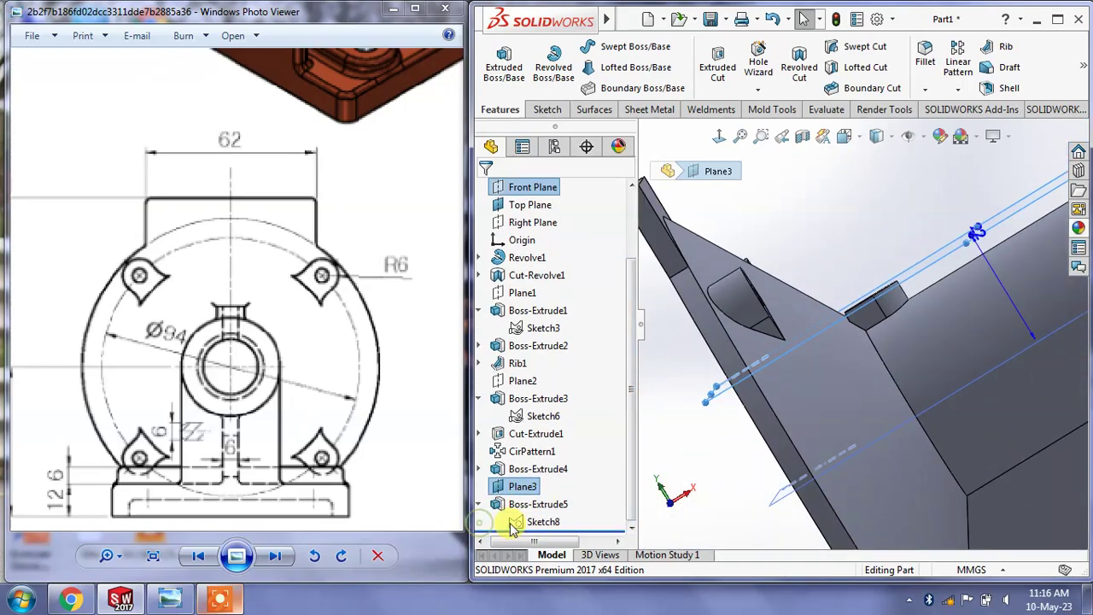
left_click(538, 521)
left_click(535, 478)
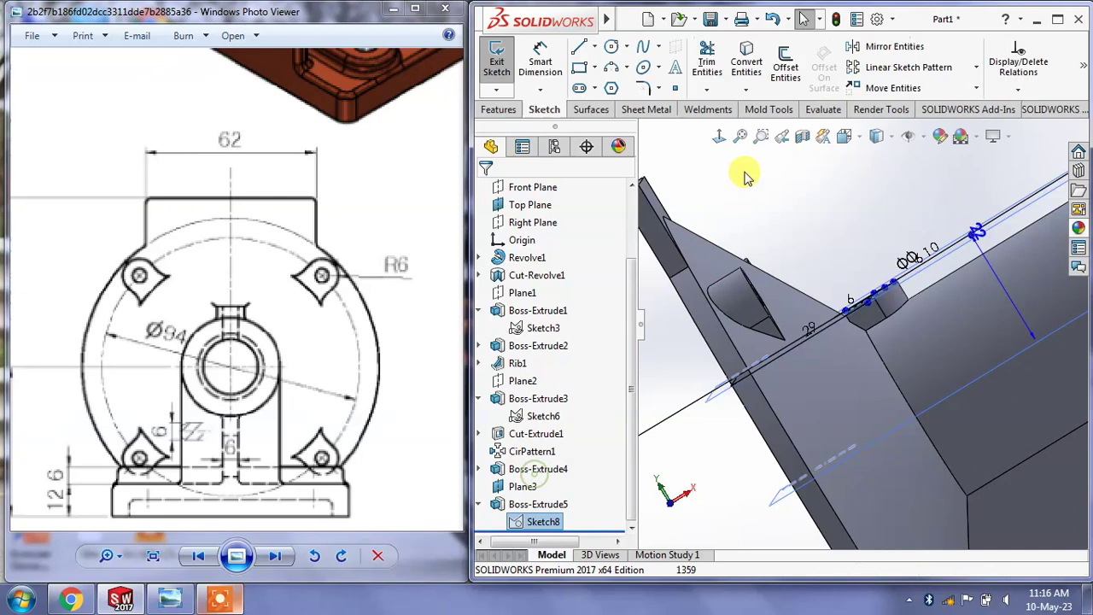
left_click(719, 136)
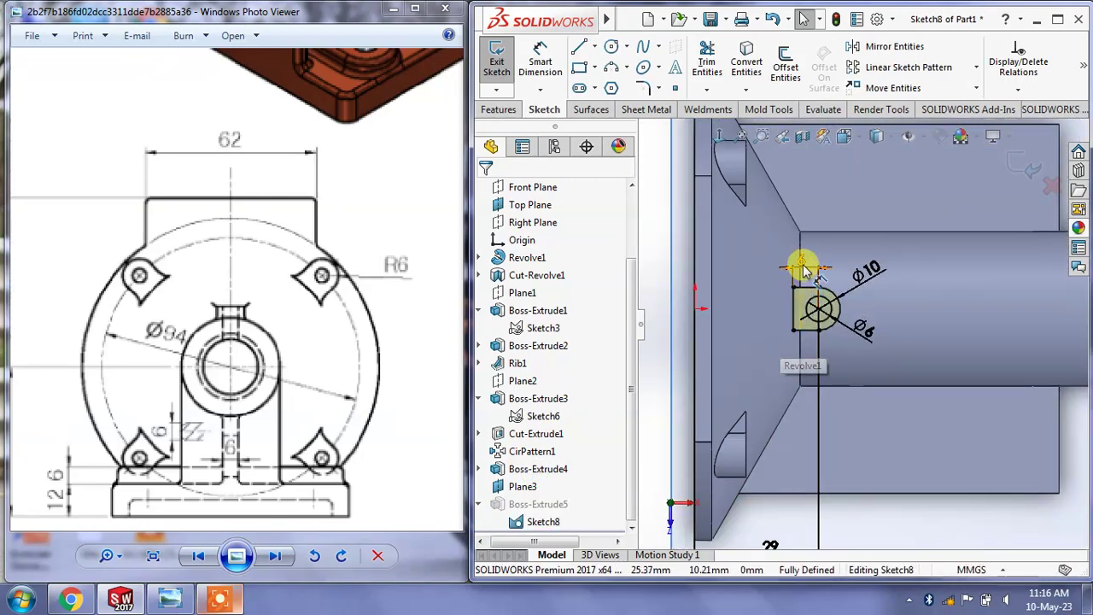
double_click(801, 267)
type("7")
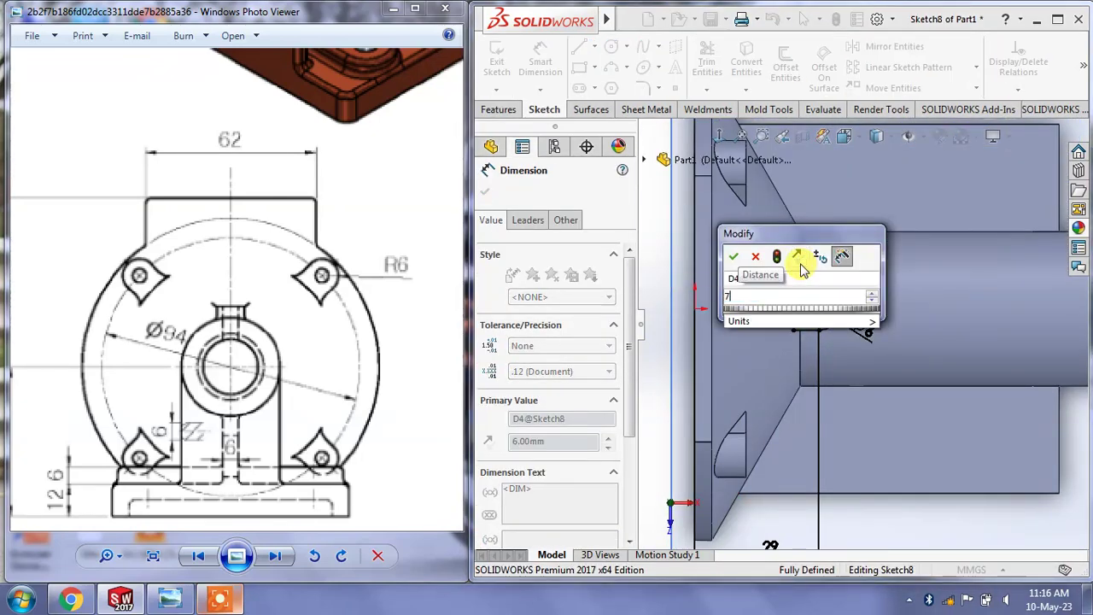
left_click(802, 270)
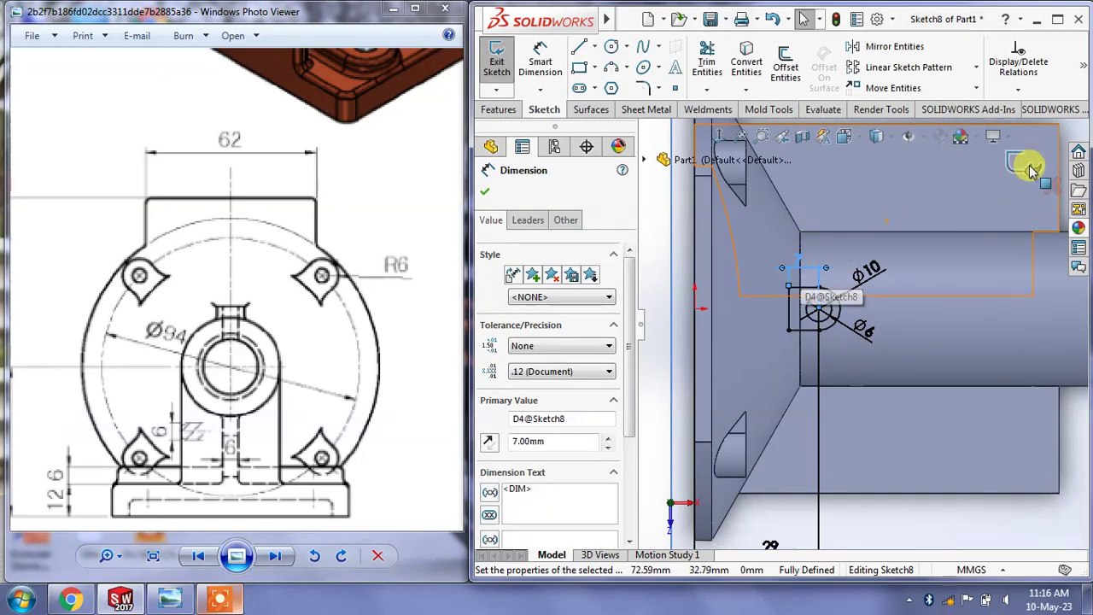
left_click(1030, 165)
Zoom and orbit around the part to inspect the resized boss up close
key("f")
middle_click_drag(860, 383, 837, 251)
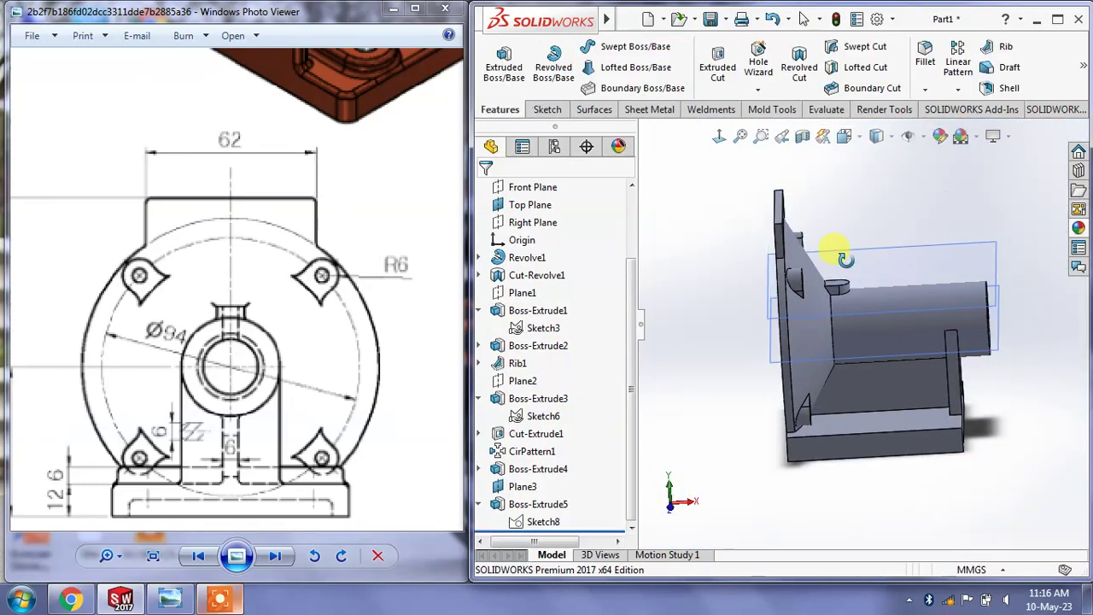
scroll(771, 288, "down", 3)
scroll(830, 300, "down", 3)
scroll(830, 287, "down", 2)
scroll(830, 287, "down", 2)
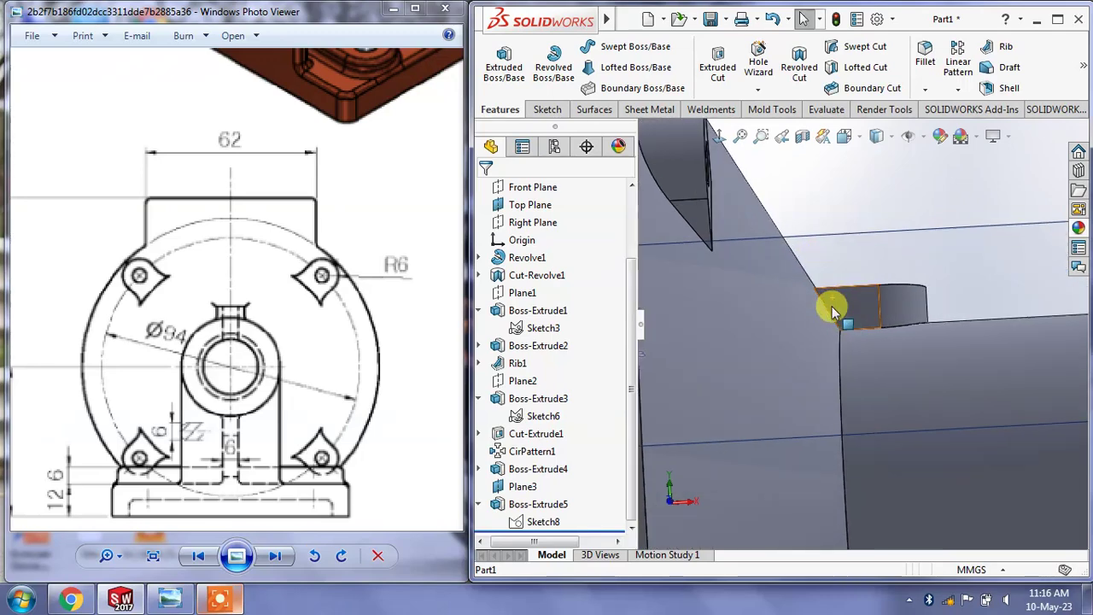
scroll(837, 305, "down", 2)
scroll(822, 288, "down", 2)
scroll(837, 341, "down", 2)
scroll(841, 350, "up", 1)
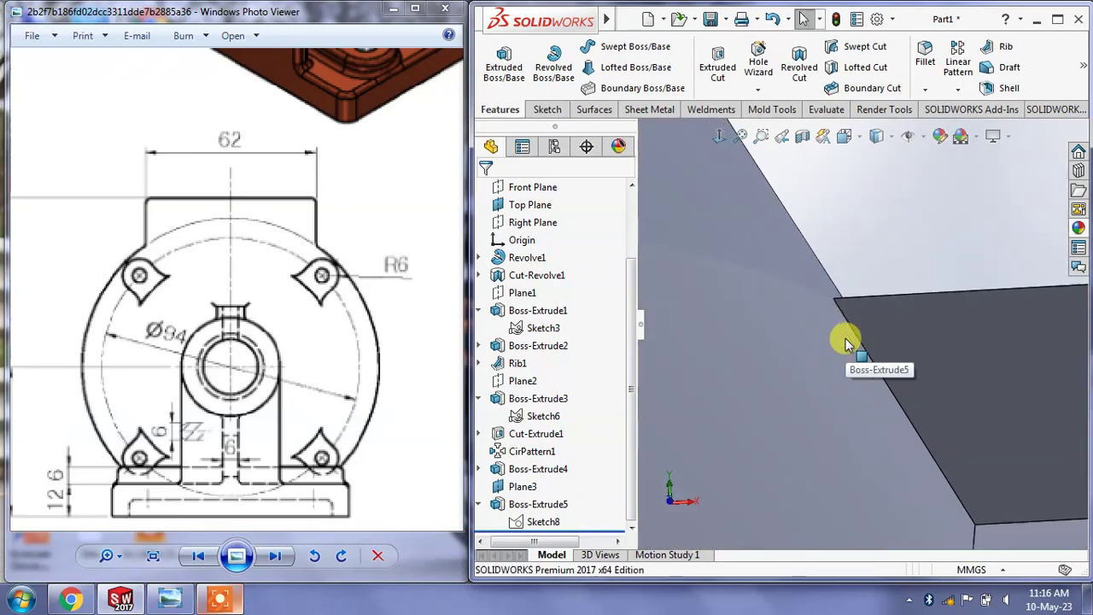
scroll(836, 349, "up", 2)
scroll(939, 324, "up", 2)
scroll(896, 333, "up", 2)
scroll(907, 341, "up", 3)
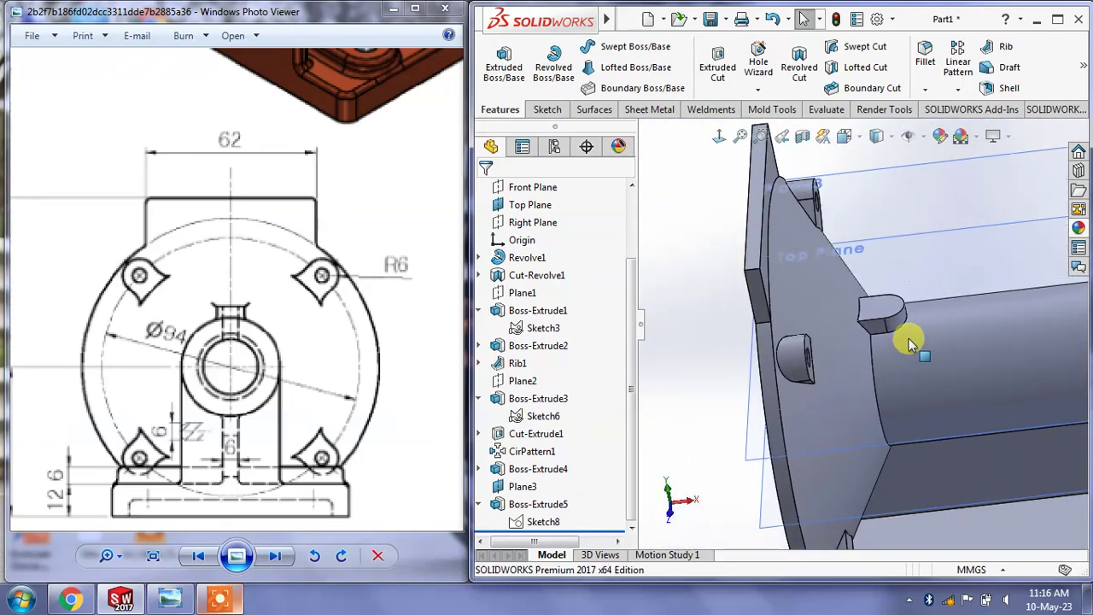
middle_click_drag(908, 341, 723, 254)
scroll(864, 284, "down", 3)
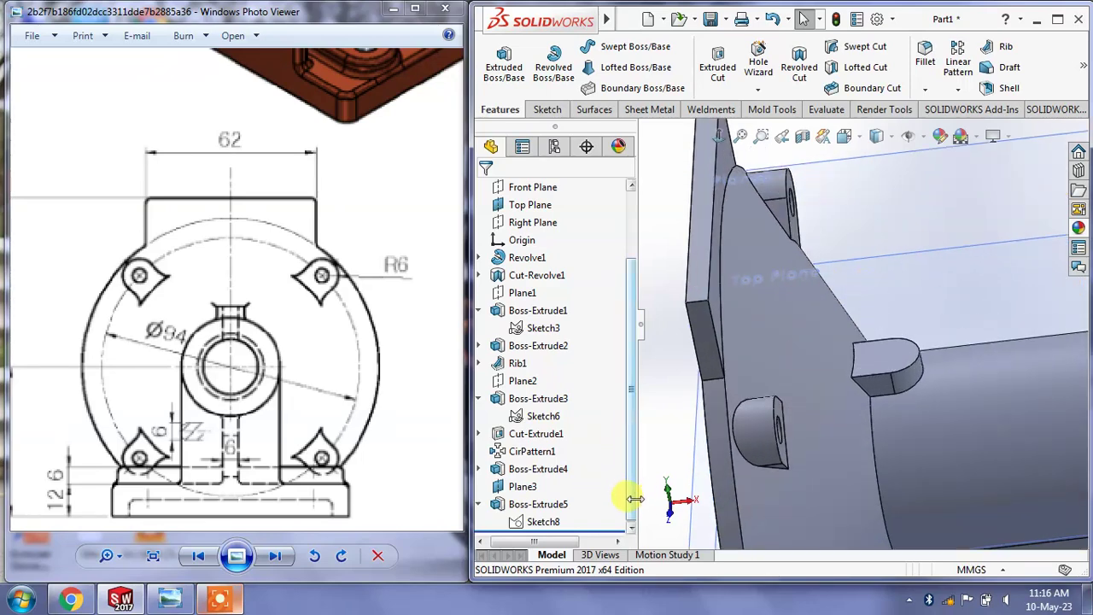
Start an Extruded Cut from Sketch8
left_click(557, 520)
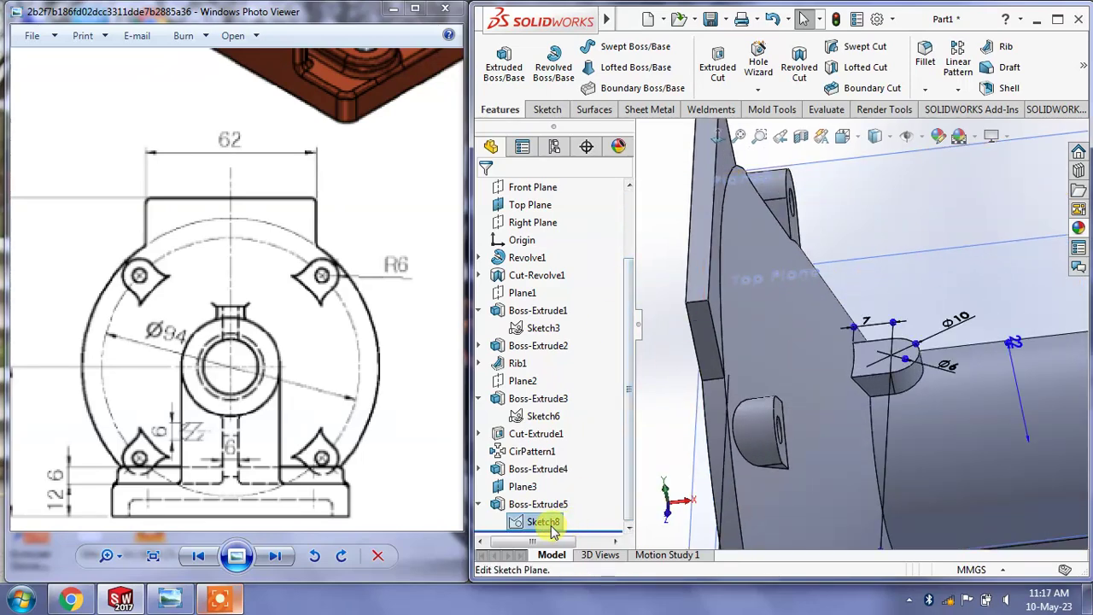
left_click(550, 523)
left_click(718, 61)
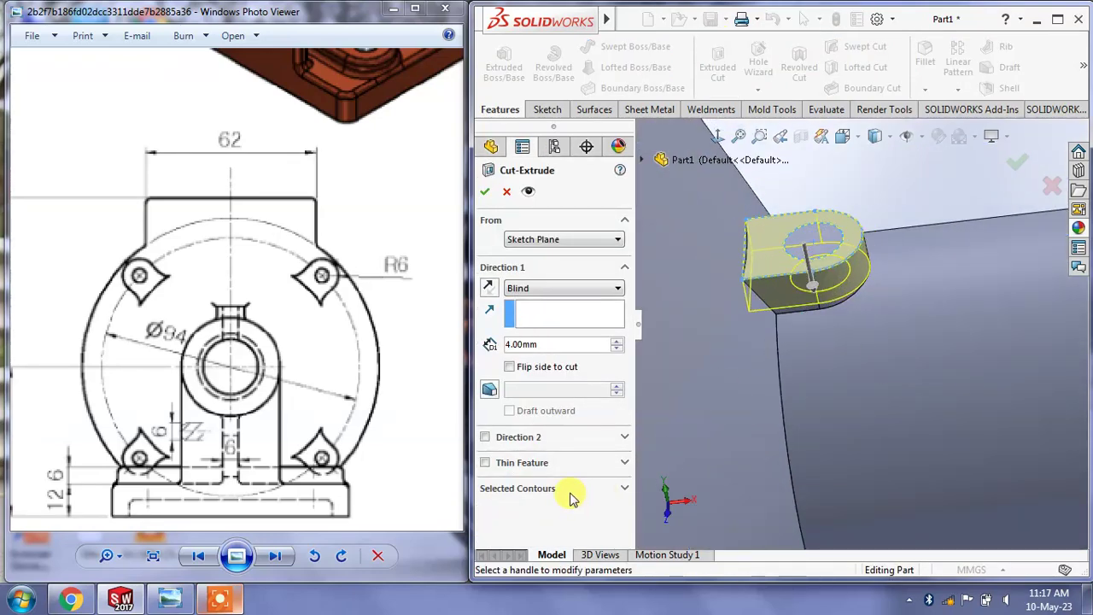
Limit the cut to Sketch8's Ø6 circle region and cut it 24 mm deep
left_click(572, 491)
right_click(543, 519)
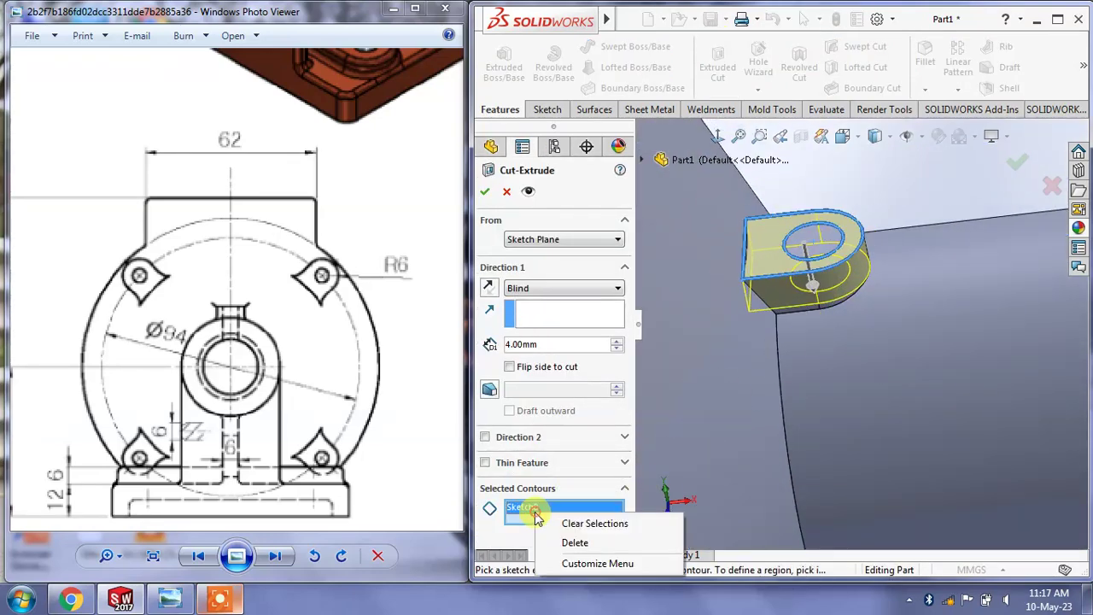
left_click(560, 540)
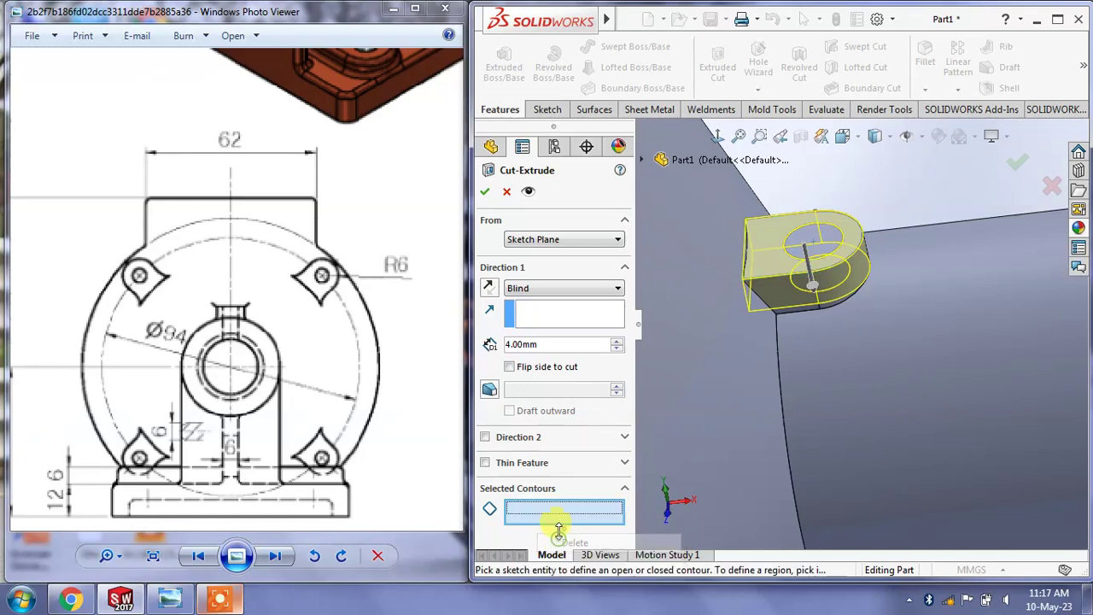
left_click(831, 233)
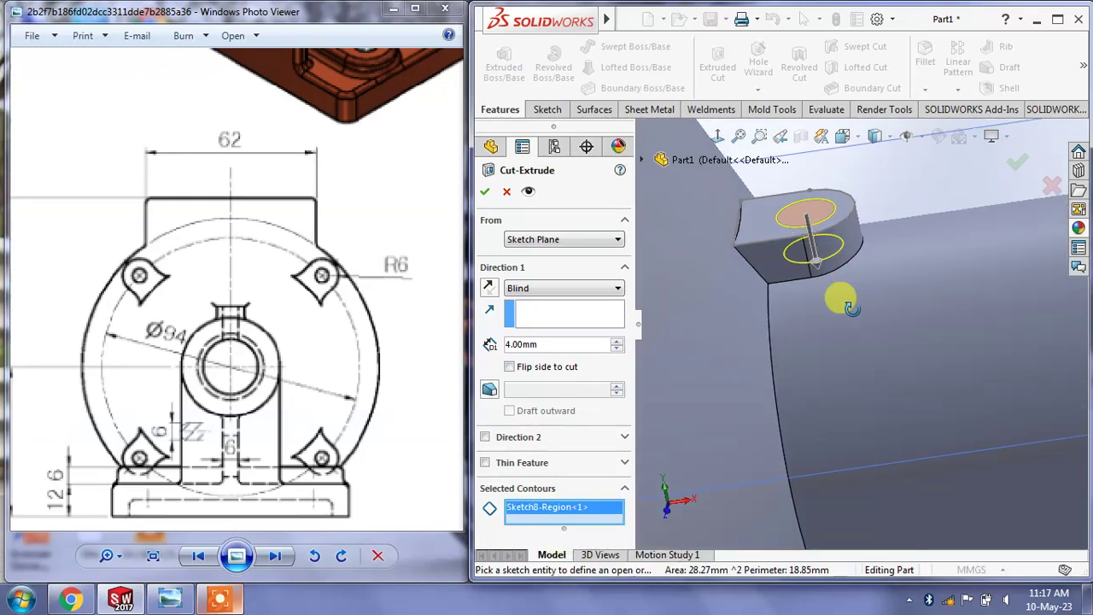
left_click_drag(820, 253, 898, 442)
middle_click_drag(899, 442, 860, 392)
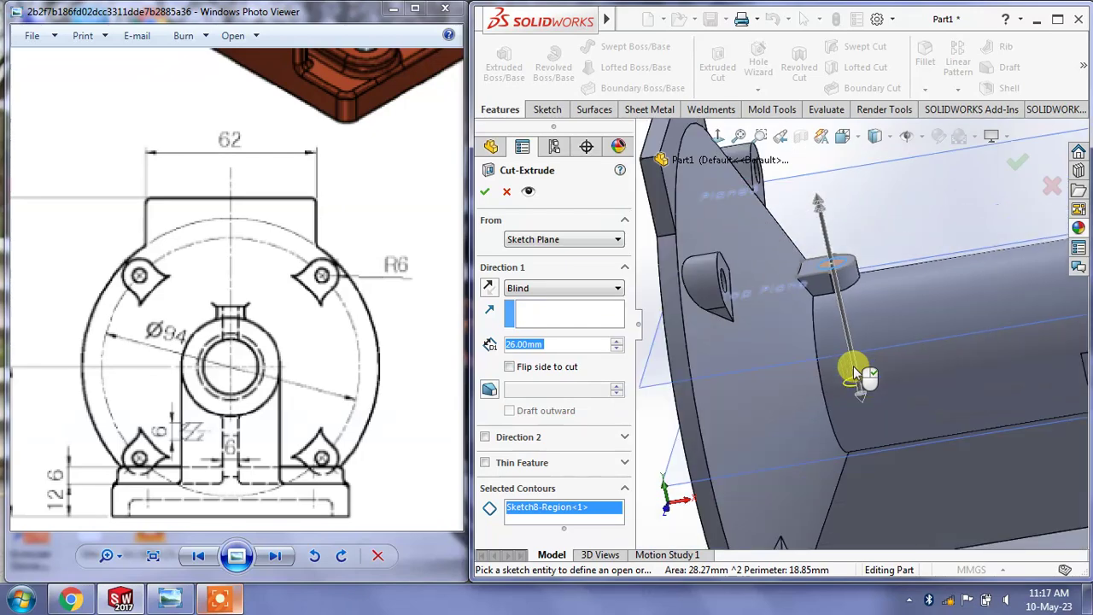
left_click_drag(860, 392, 856, 374)
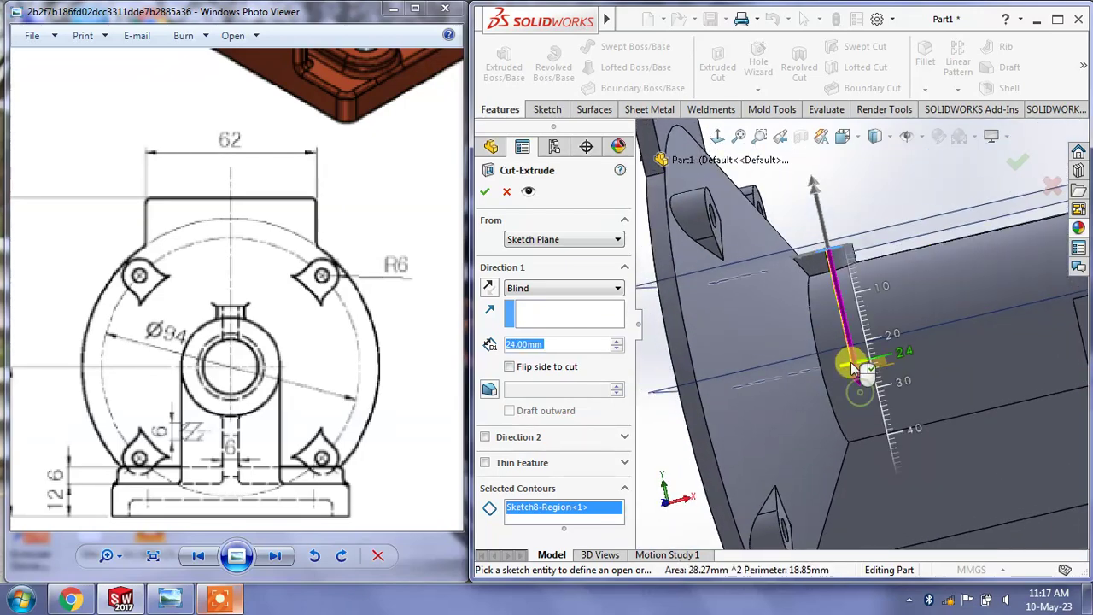
left_click(486, 198)
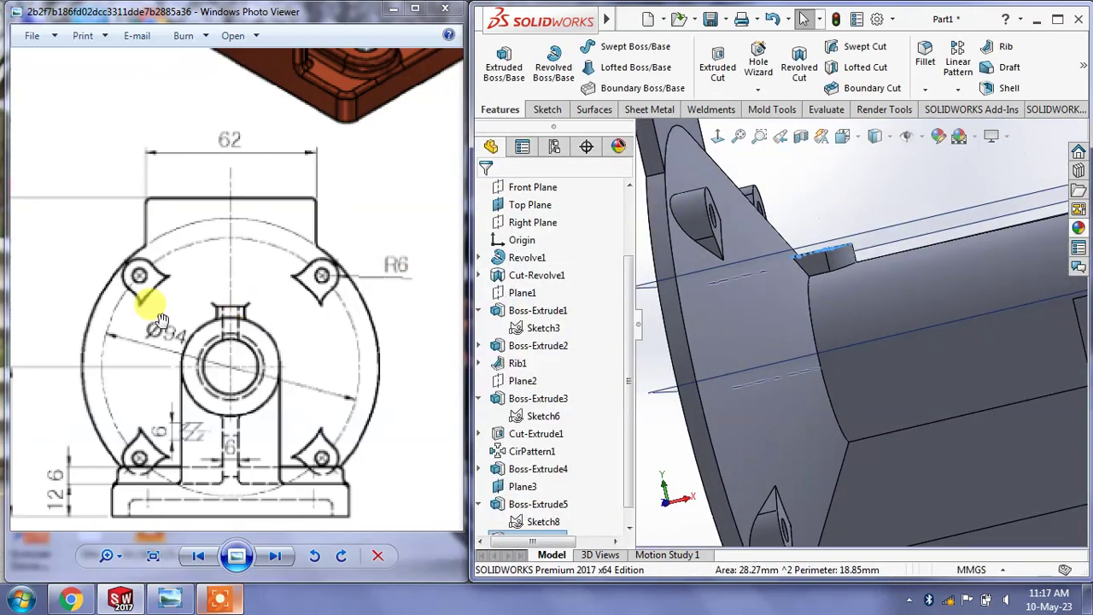
Pan the reference drawing to the sectioned side view and orbit to an overall part view
scroll(146, 293, "up", 3)
mouse_move(91, 236)
left_mouse_down()
mouse_move(104, 267)
mouse_move(285, 80)
left_mouse_up()
left_click_drag(206, 350, 219, 223)
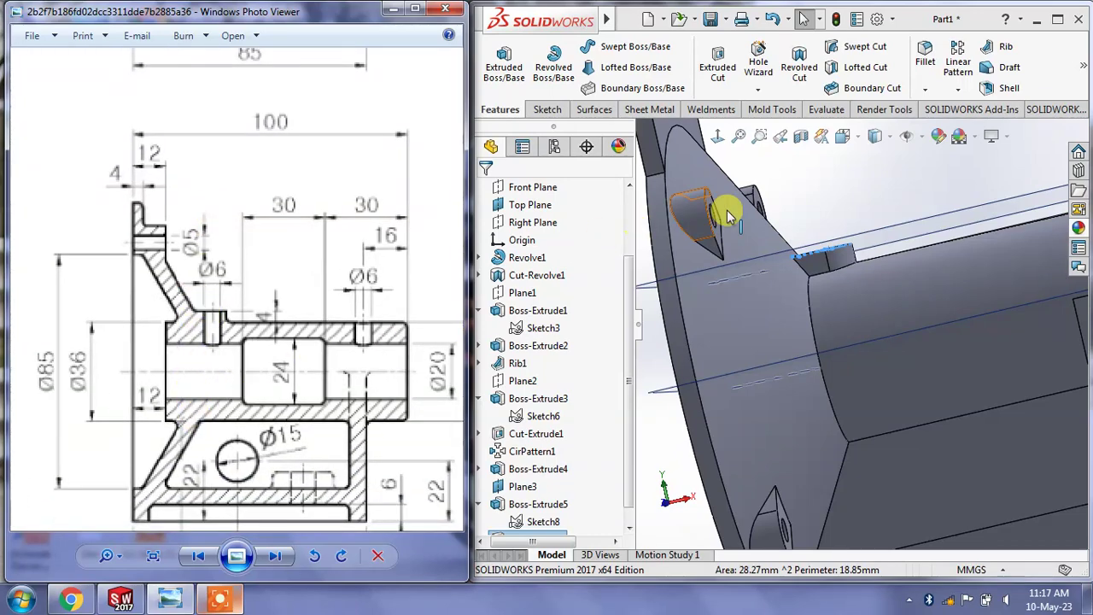
middle_click_drag(728, 215, 829, 186)
scroll(829, 245, "down", 5)
middle_click_drag(830, 244, 810, 247)
scroll(888, 280, "up", 3)
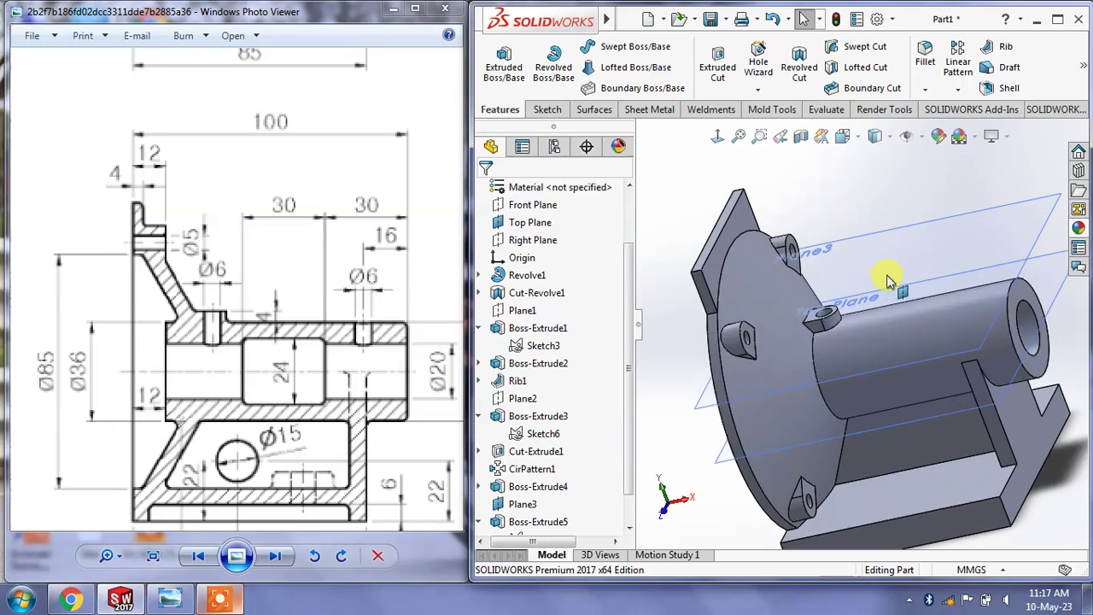
scroll(888, 280, "up", 3)
Hide Plane3, then start and leave an empty sketch on the Top Plane
right_click(912, 226)
left_click(969, 197)
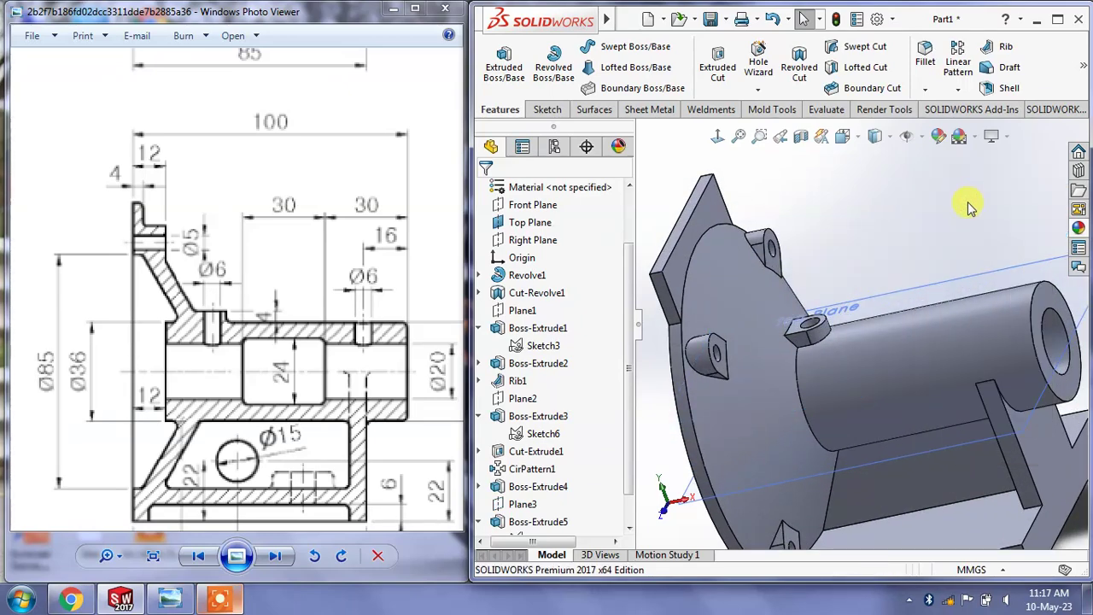
right_click(908, 302)
left_click(945, 275)
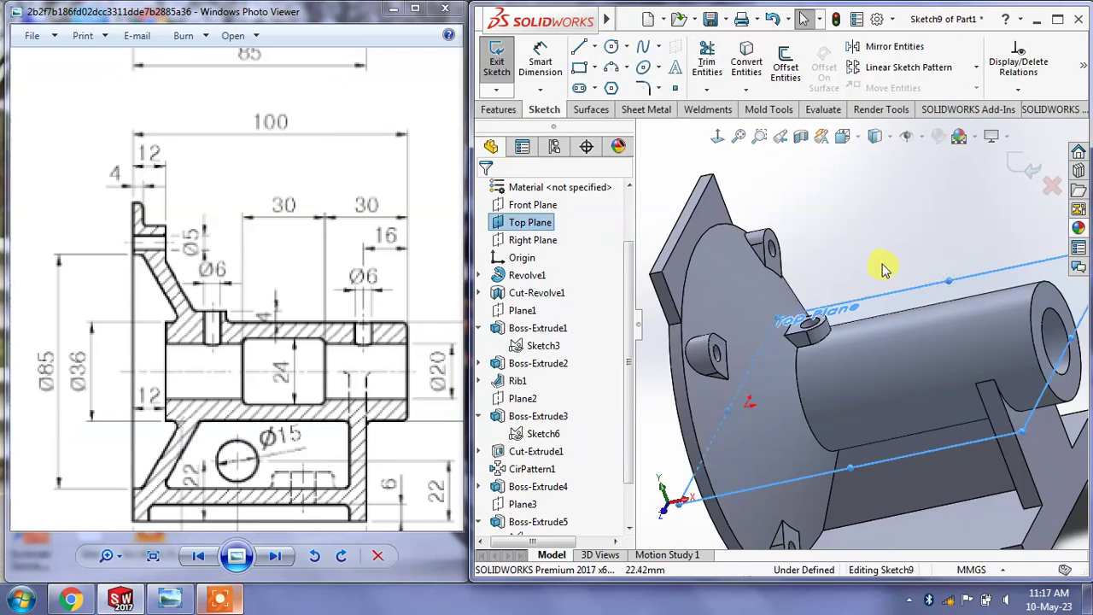
left_click(1017, 171)
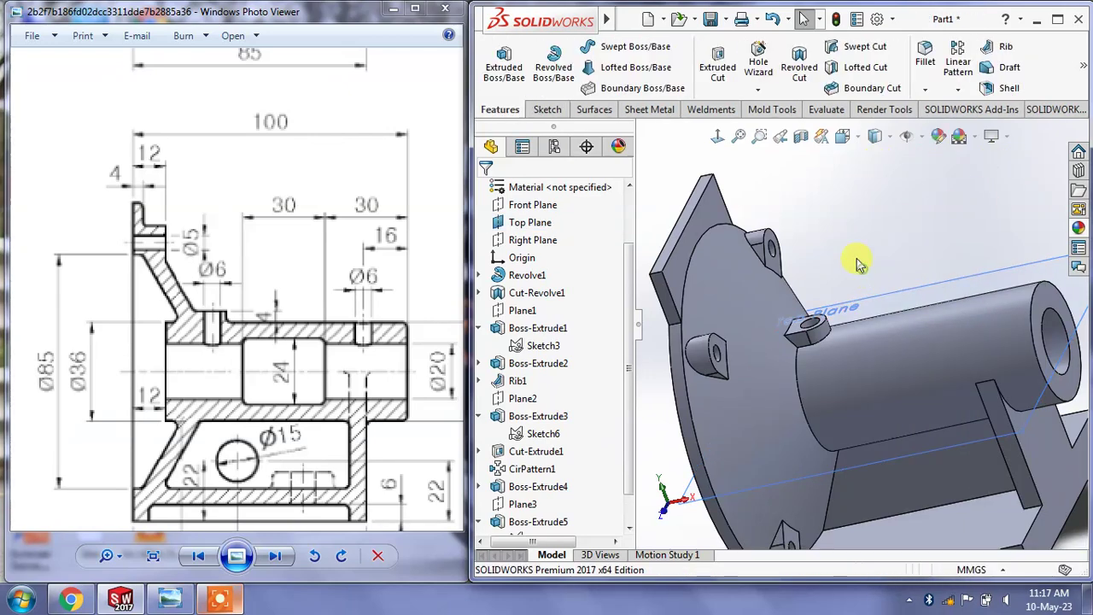
mouse_move(854, 256)
middle_mouse_down()
mouse_move(898, 213)
mouse_move(878, 227)
mouse_move(854, 214)
middle_mouse_up()
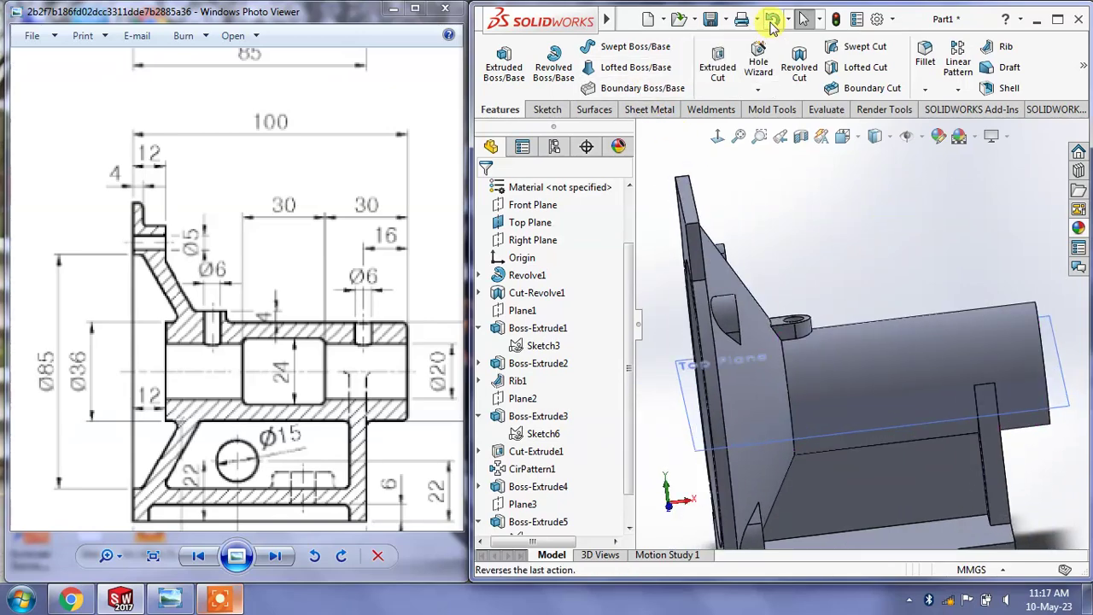
Show Plane3 again and select it as the sketch plane
scroll(574, 524, "down", 2)
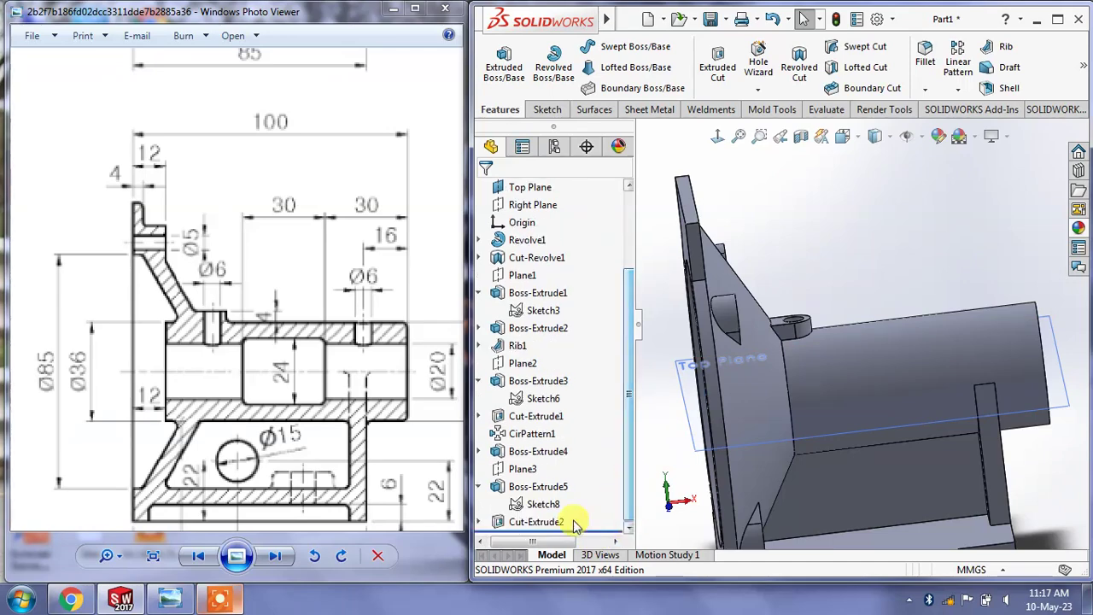
left_click(523, 469)
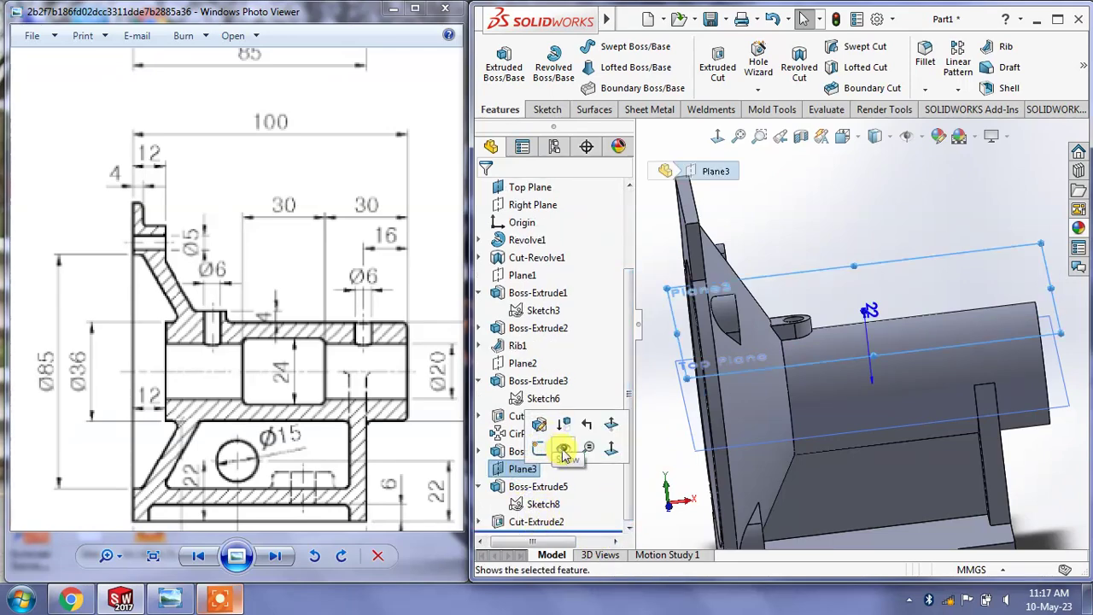
left_click(564, 453)
mouse_move(829, 251)
middle_mouse_down()
mouse_move(825, 214)
mouse_move(806, 239)
mouse_move(912, 266)
middle_mouse_up()
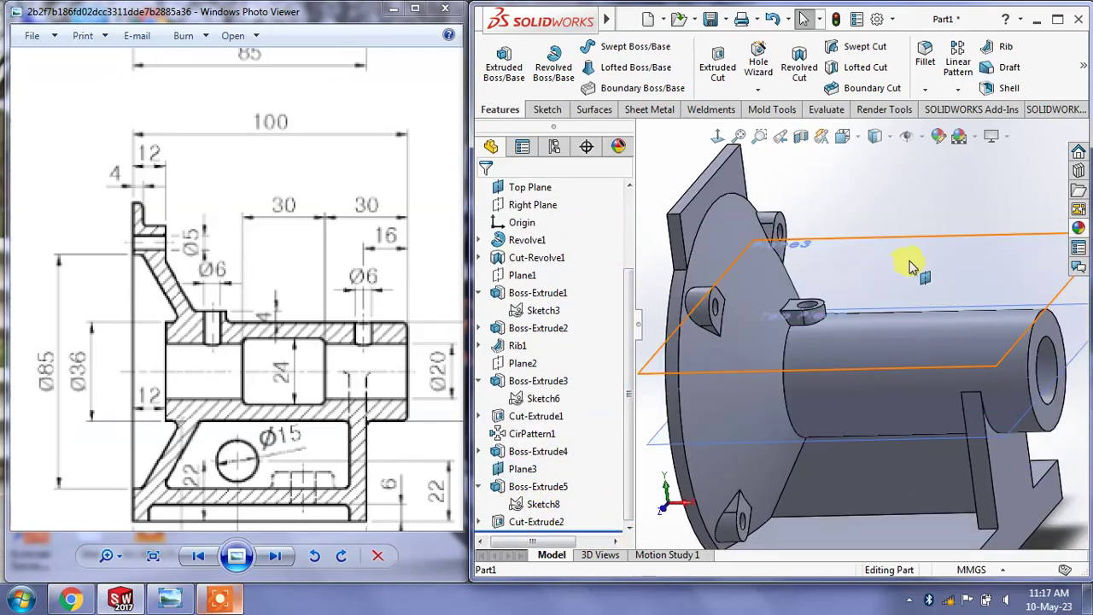
left_click(912, 267)
Start a sketch on Plane3, view it normal, and draw a circle on the cylinder centreline
left_click(982, 213)
left_click(718, 137)
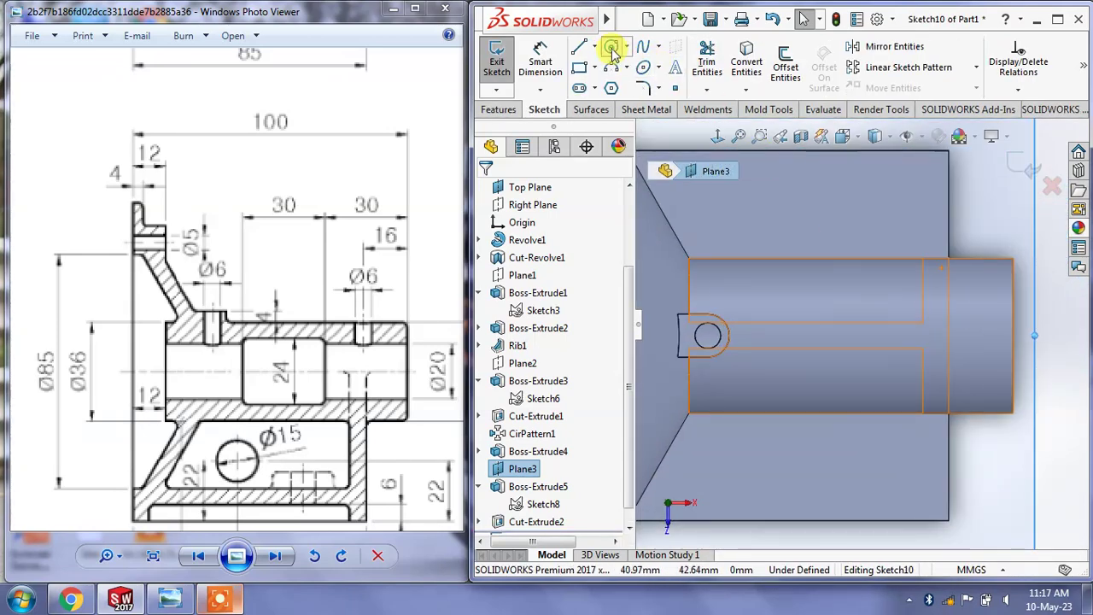
left_click(611, 49)
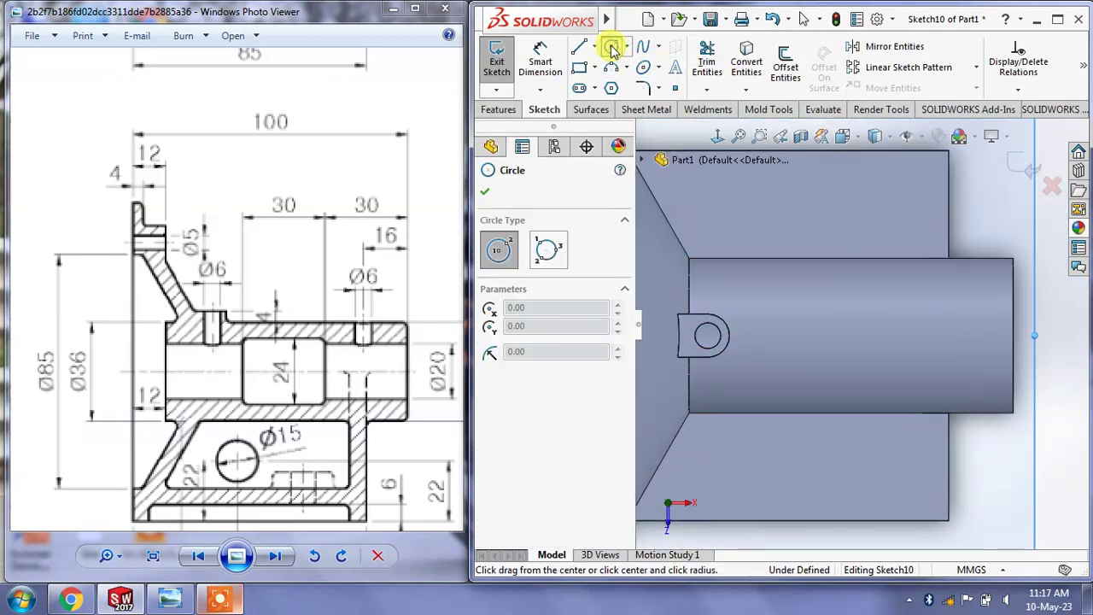
left_click(931, 334)
left_click(915, 322)
Dimension the circle Ø6 and 16 mm from the cylinder end edge
left_click(540, 61)
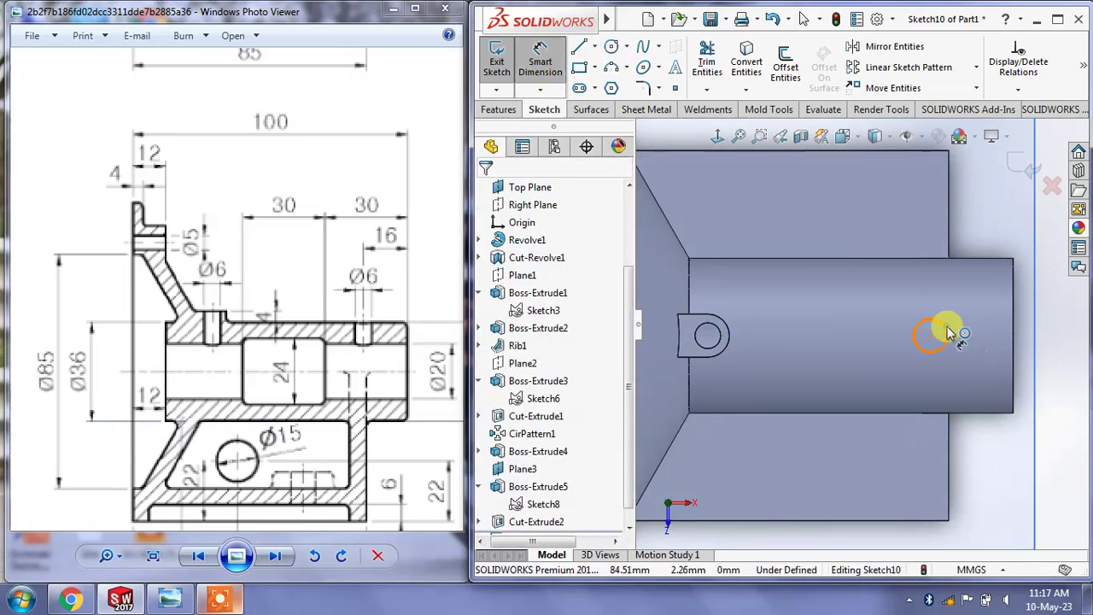
left_click(947, 333)
left_click(905, 318)
type("6")
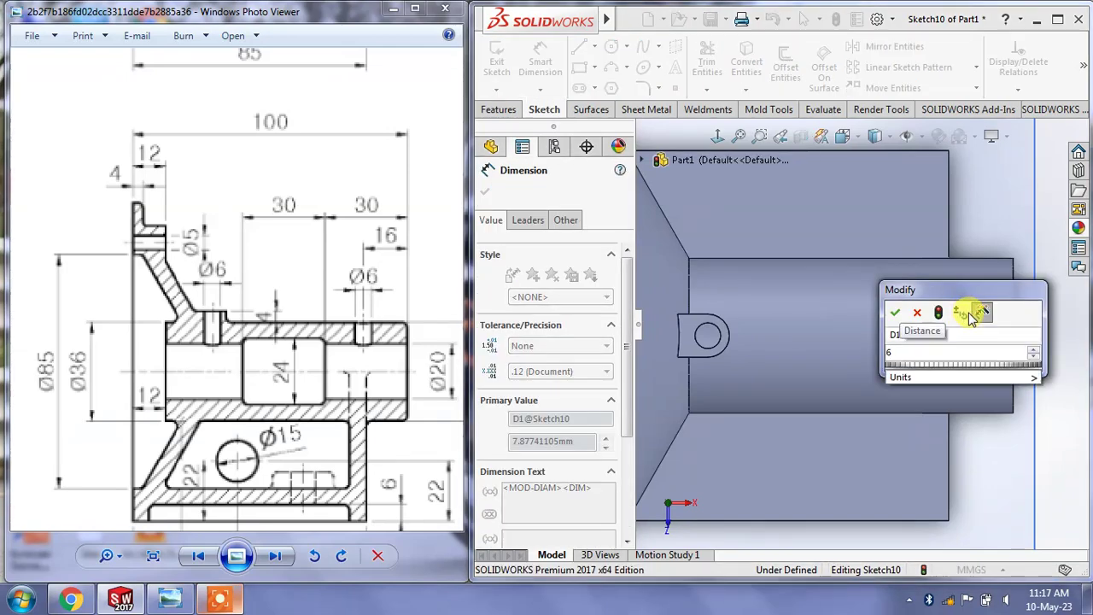
left_click(895, 312)
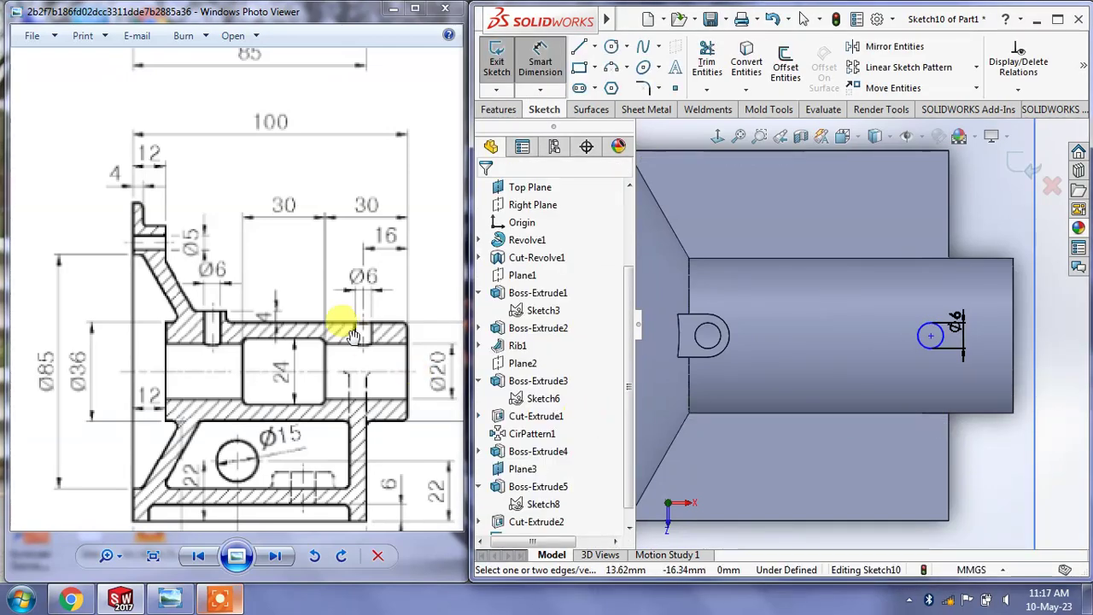
left_click(932, 335)
left_click(991, 239)
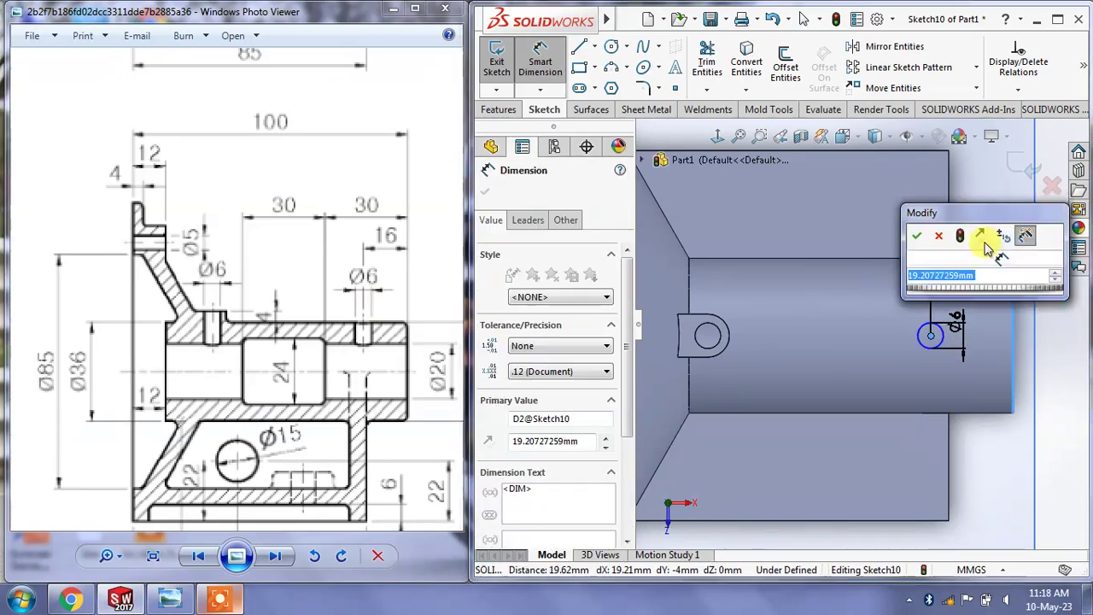
type("16")
key("Return")
key("Escape")
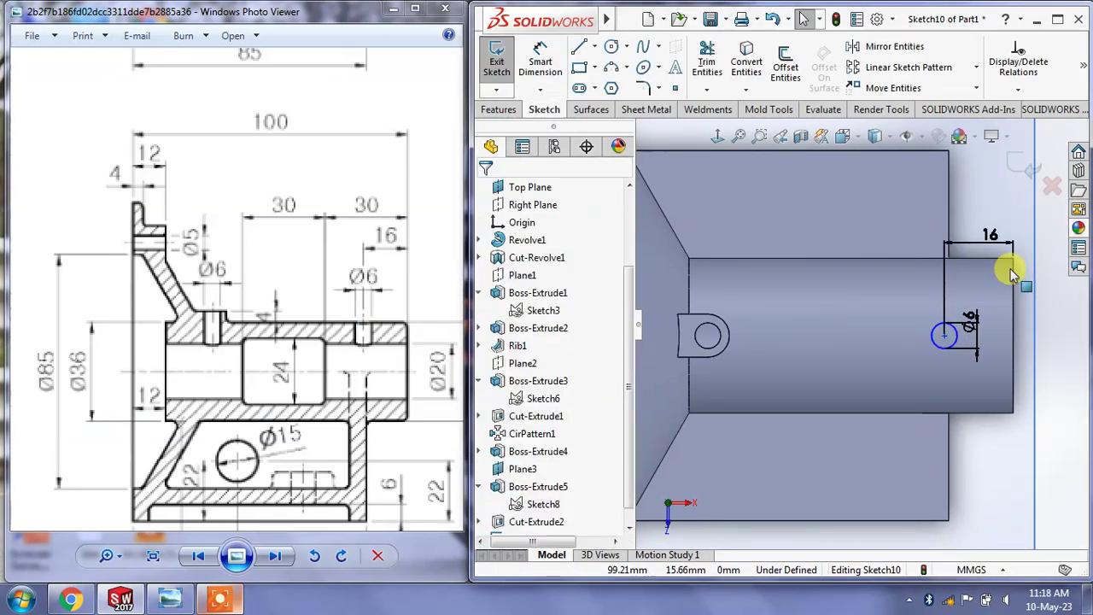
Make the circle centre horizontal with the origin and exit the sketch
scroll(826, 330, "up", 2)
left_click(668, 331)
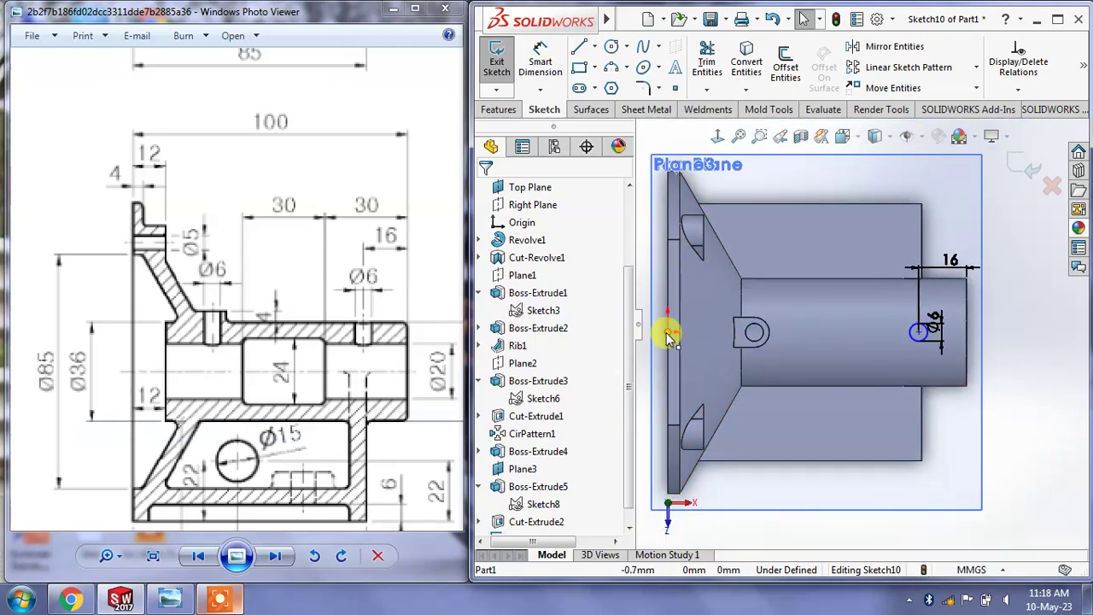
left_click(918, 335)
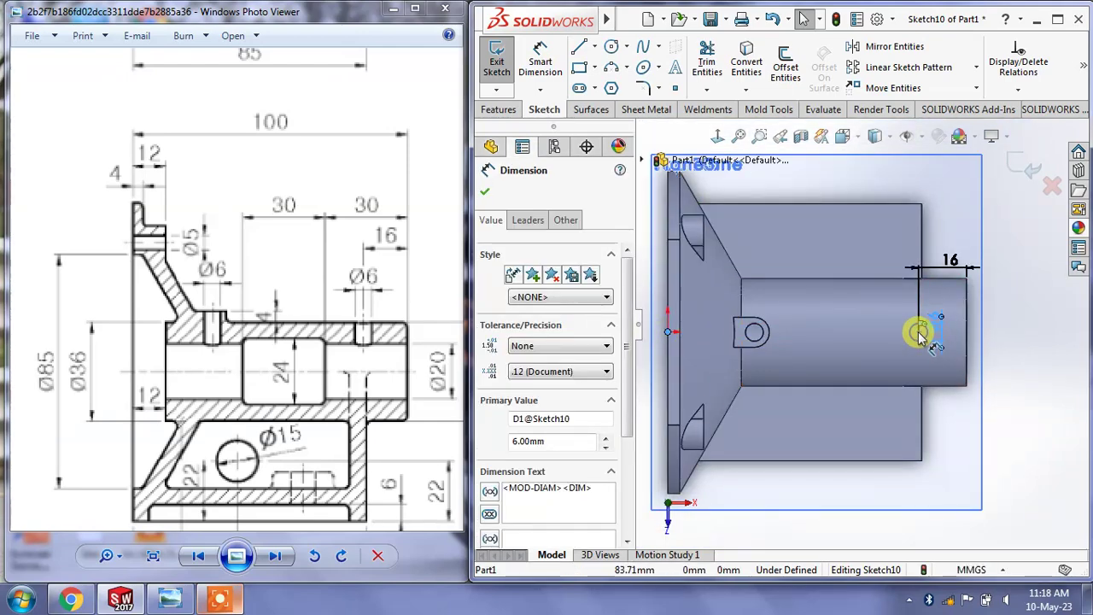
key("Escape")
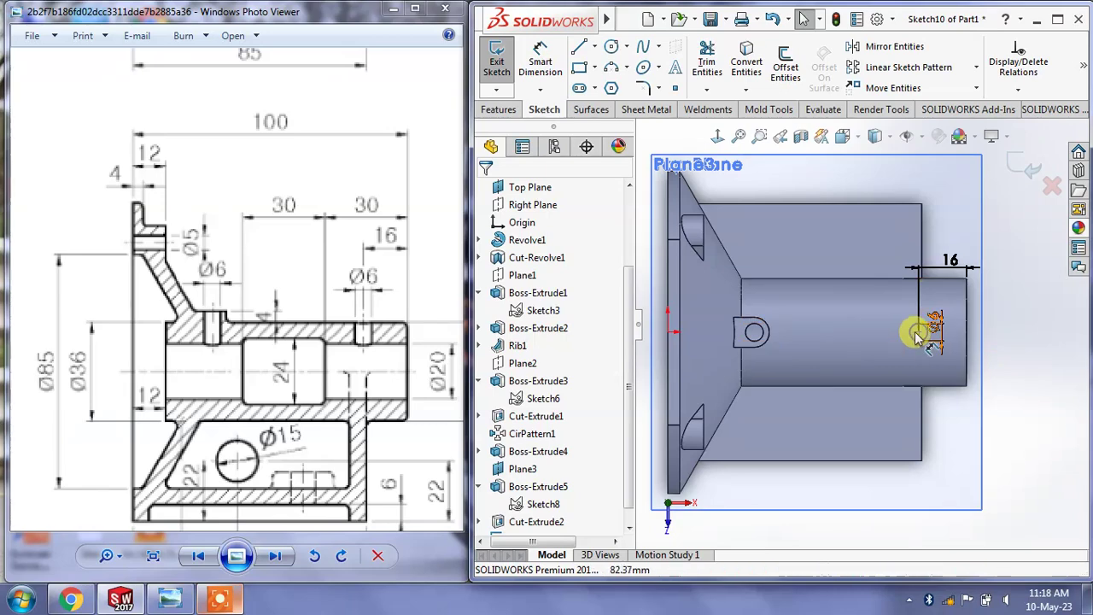
scroll(919, 340, "down", 2)
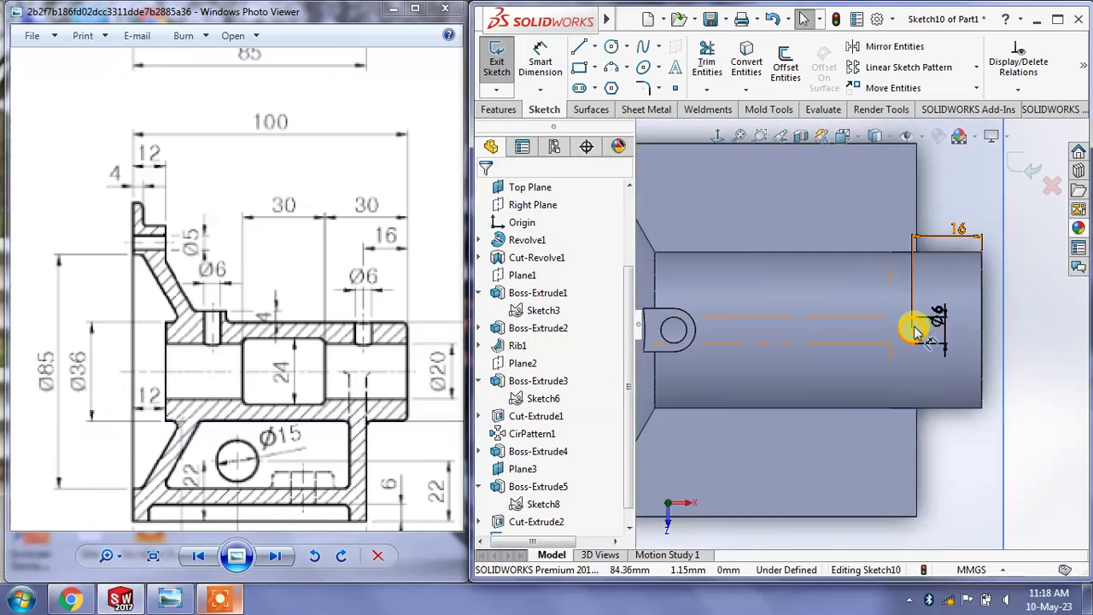
left_click(909, 327)
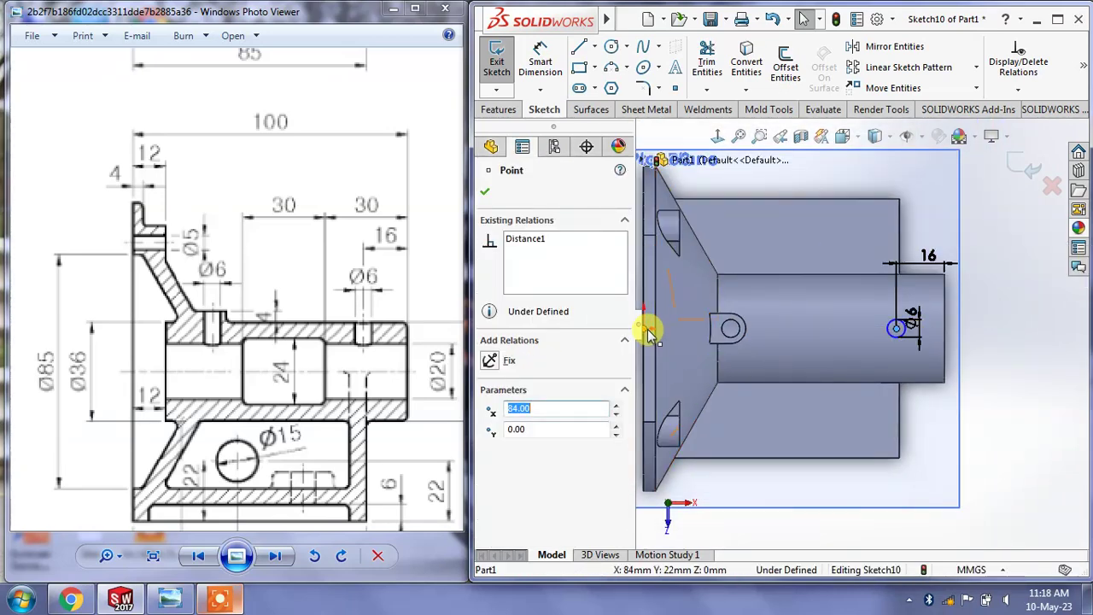
left_click(642, 327, "ctrl")
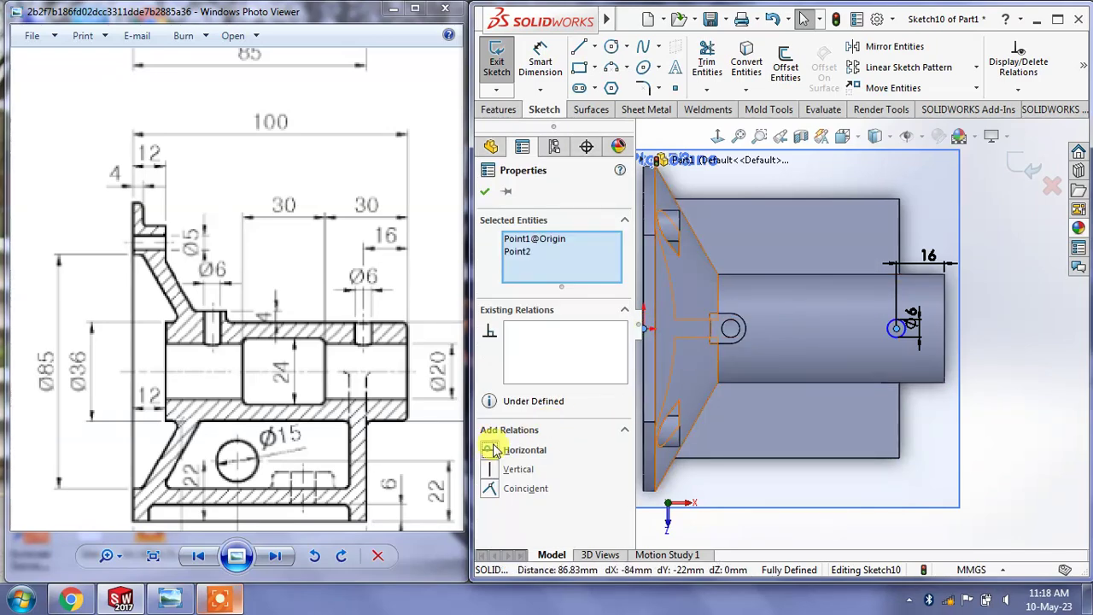
left_click(484, 191)
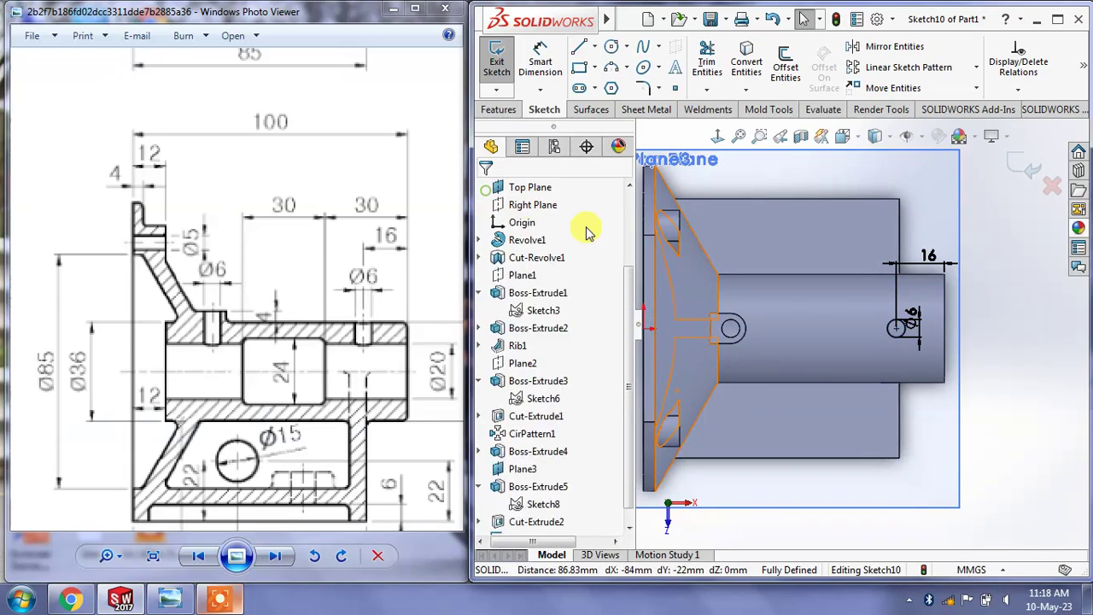
left_click(1024, 167)
mouse_move(1025, 167)
middle_mouse_down()
mouse_move(1020, 243)
mouse_move(837, 171)
mouse_move(976, 232)
mouse_move(922, 205)
middle_mouse_up()
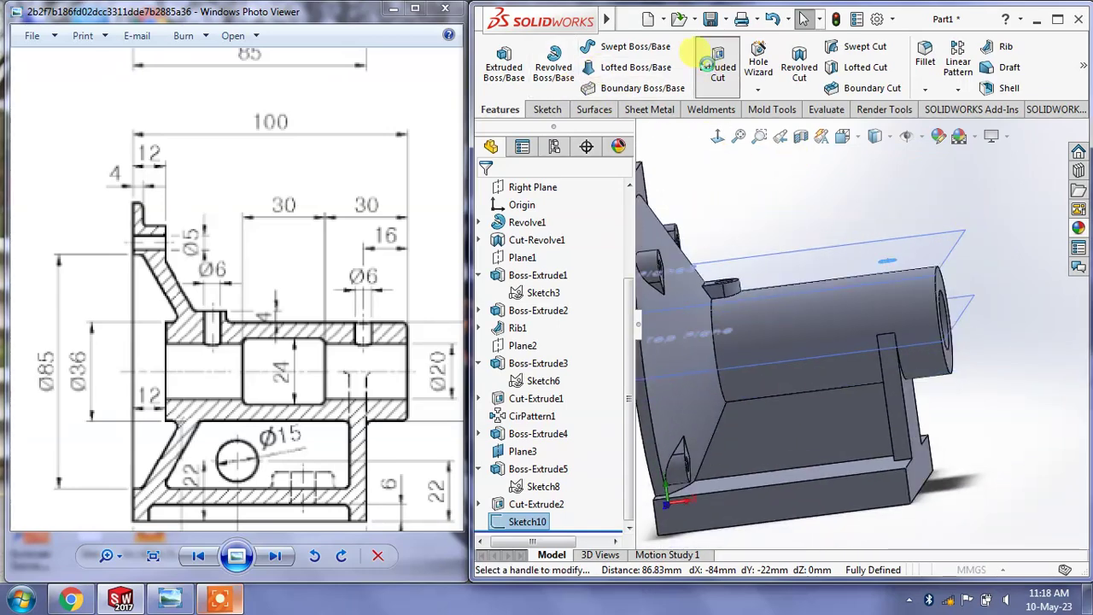
Extrude-cut the Ø6 circle 24 mm deep into the cylinder top, then orbit to inspect the hole
left_click(707, 63)
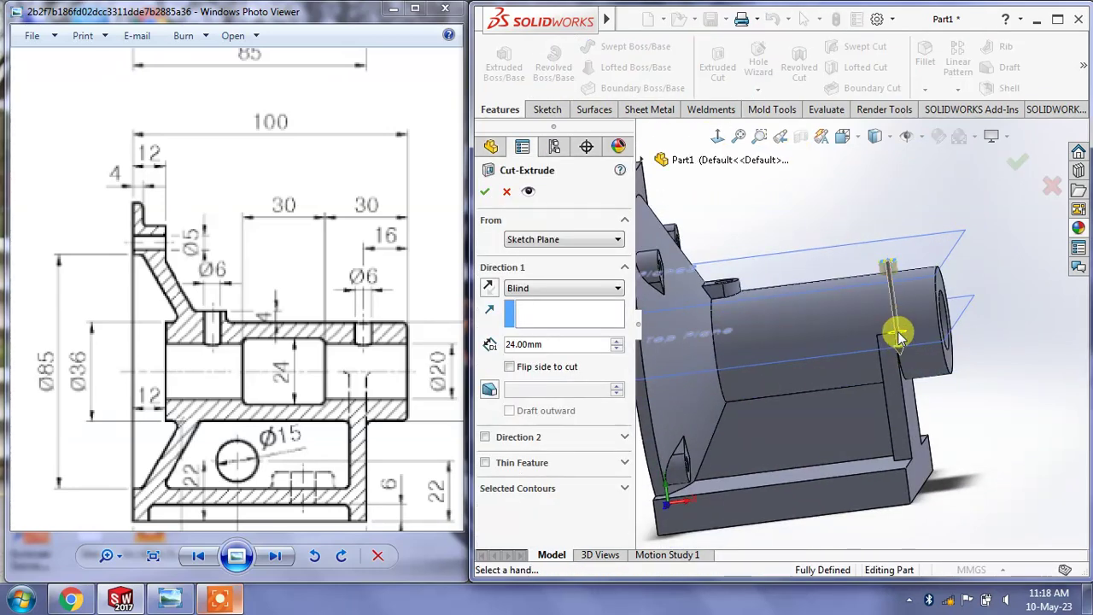
left_click(484, 192)
mouse_move(888, 299)
middle_mouse_down()
mouse_move(934, 317)
mouse_move(909, 321)
mouse_move(940, 362)
mouse_move(1005, 374)
mouse_move(956, 393)
middle_mouse_up()
mouse_move(367, 440)
left_mouse_down()
mouse_move(361, 390)
mouse_move(386, 338)
mouse_move(362, 361)
mouse_move(371, 336)
mouse_move(281, 383)
mouse_move(404, 391)
mouse_move(317, 297)
mouse_move(293, 166)
mouse_move(172, 171)
left_mouse_up()
Start a sketch on the base's top face, view it normal, and draw a circle near its lower right
left_click(759, 473)
left_click(825, 433)
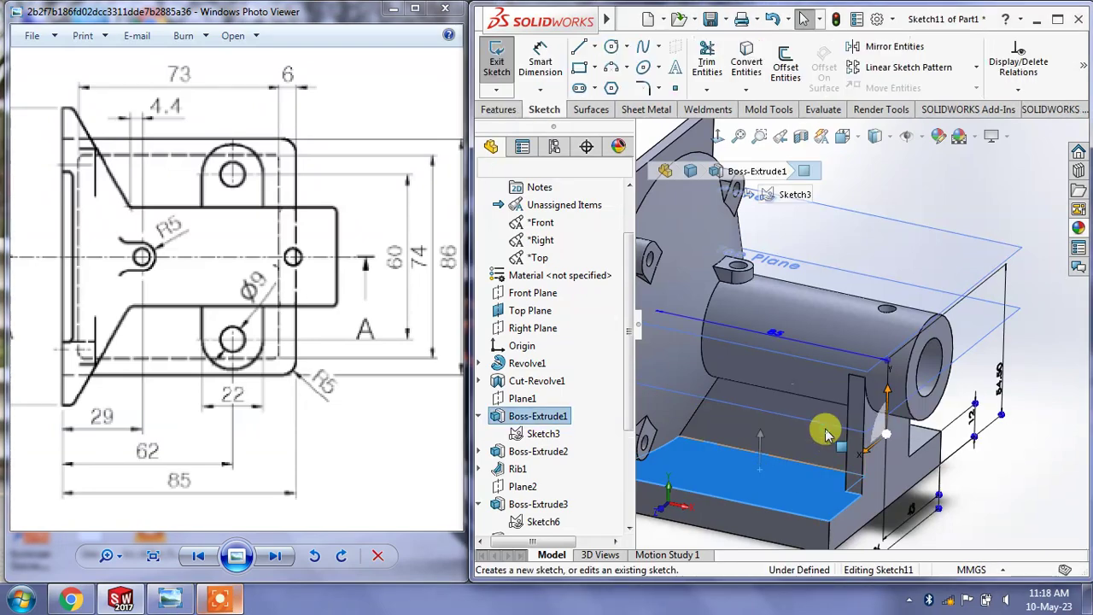
left_click(721, 137)
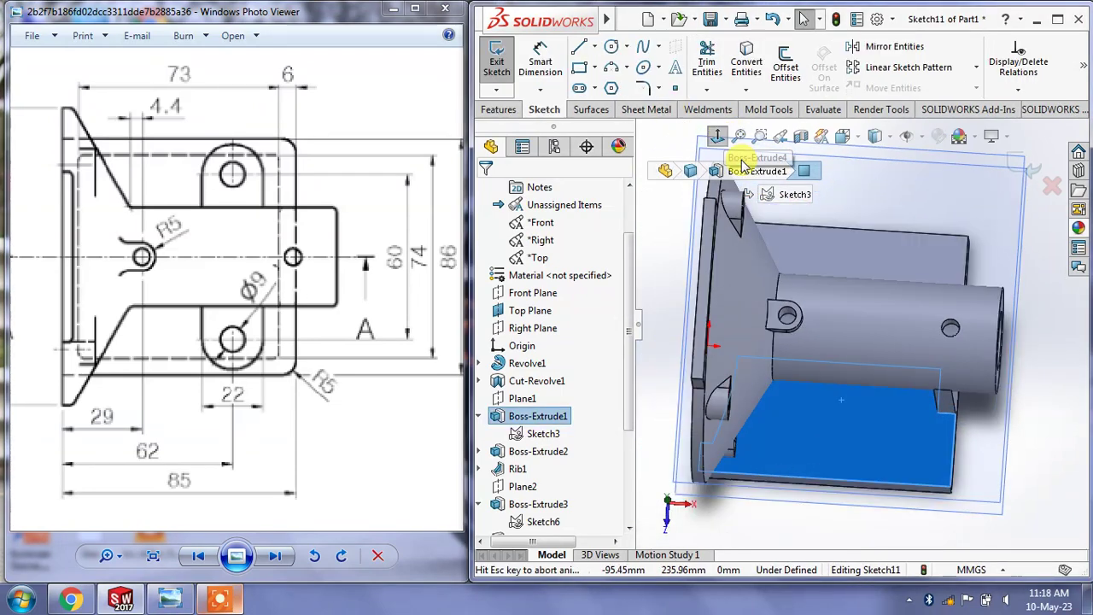
scroll(953, 372, "down", 1)
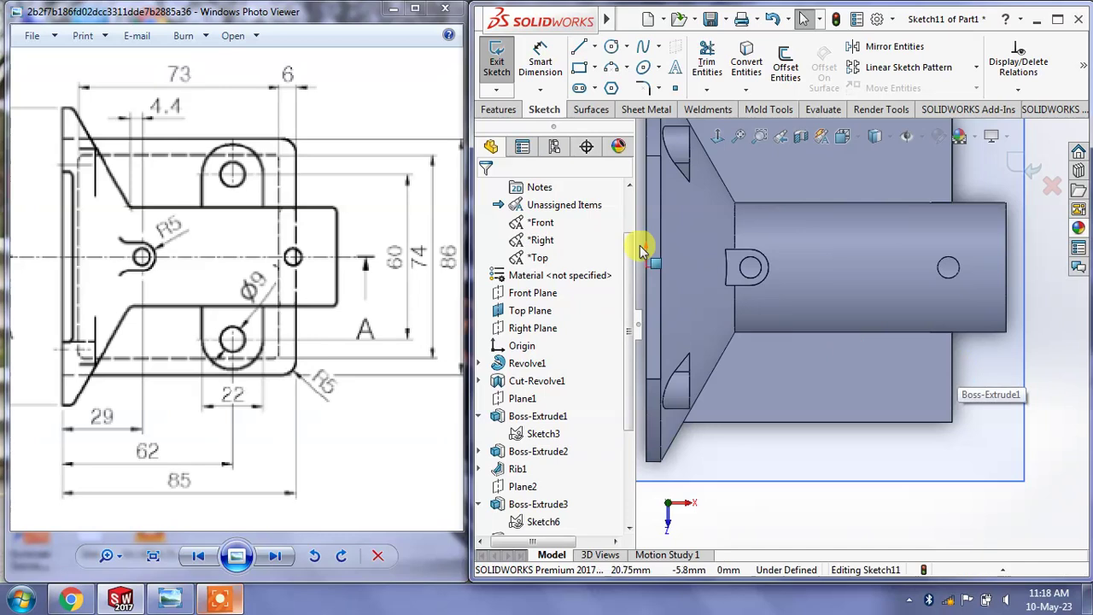
left_click_drag(636, 333, 555, 338)
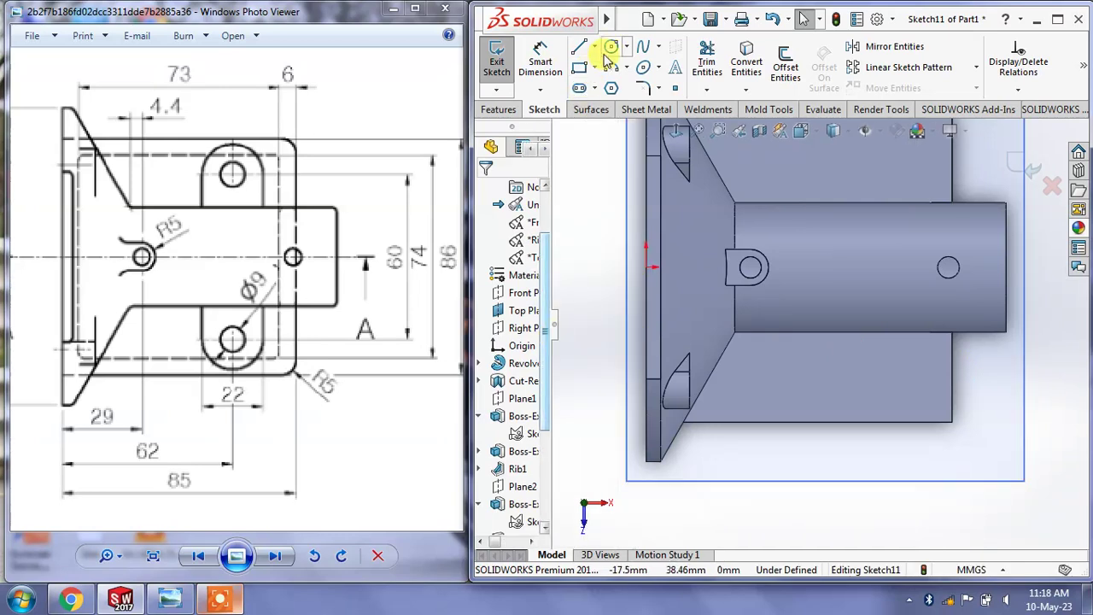
left_click(611, 46)
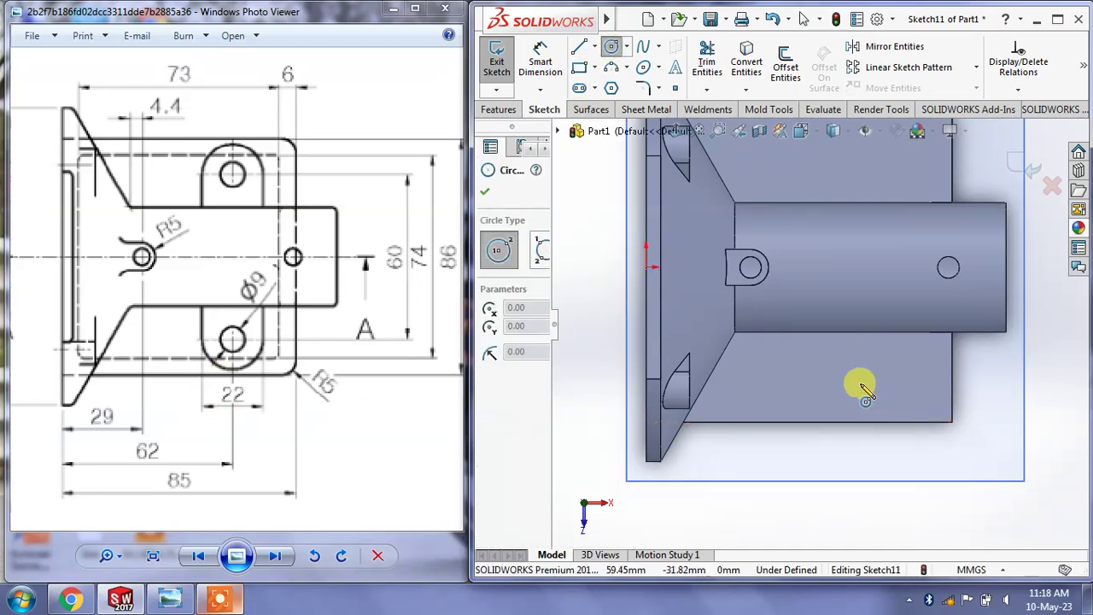
left_click_drag(861, 391, 879, 361)
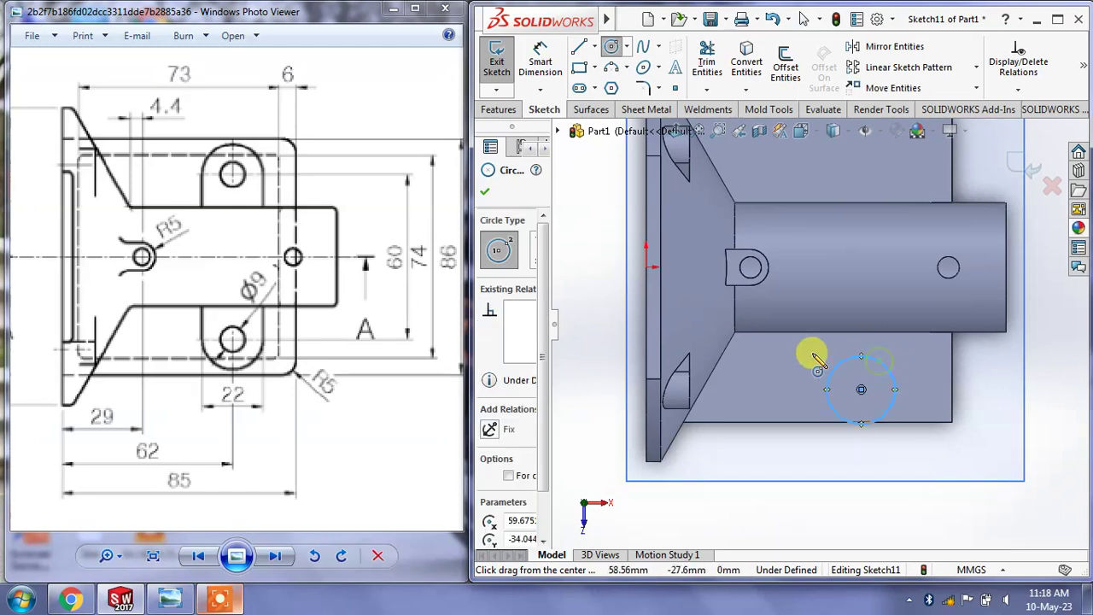
left_click(862, 391)
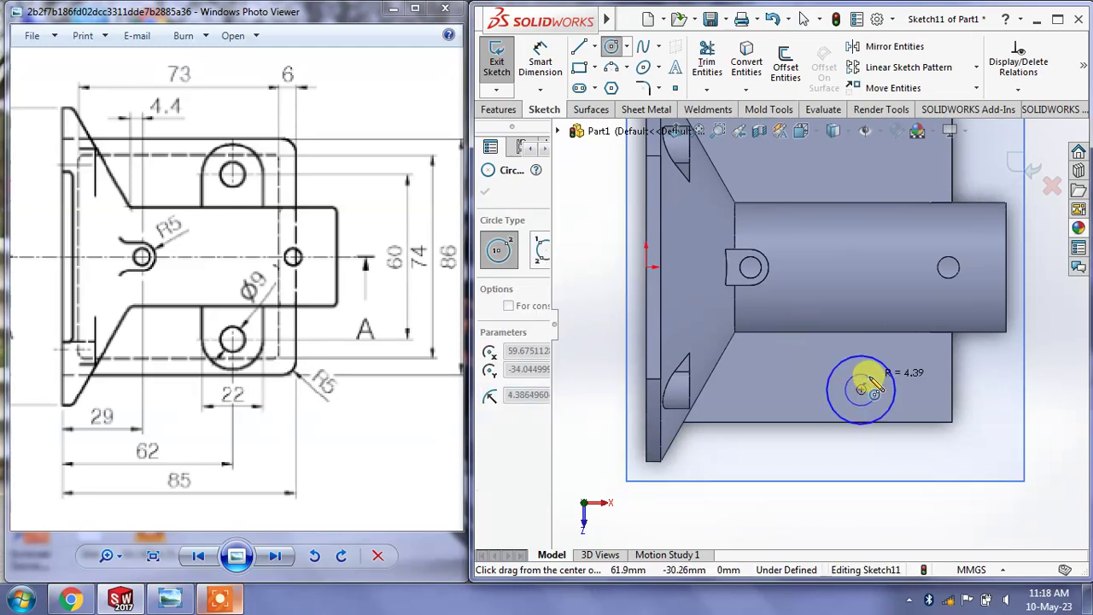
Dimension the circle's diameter to 22 mm
left_click(541, 56)
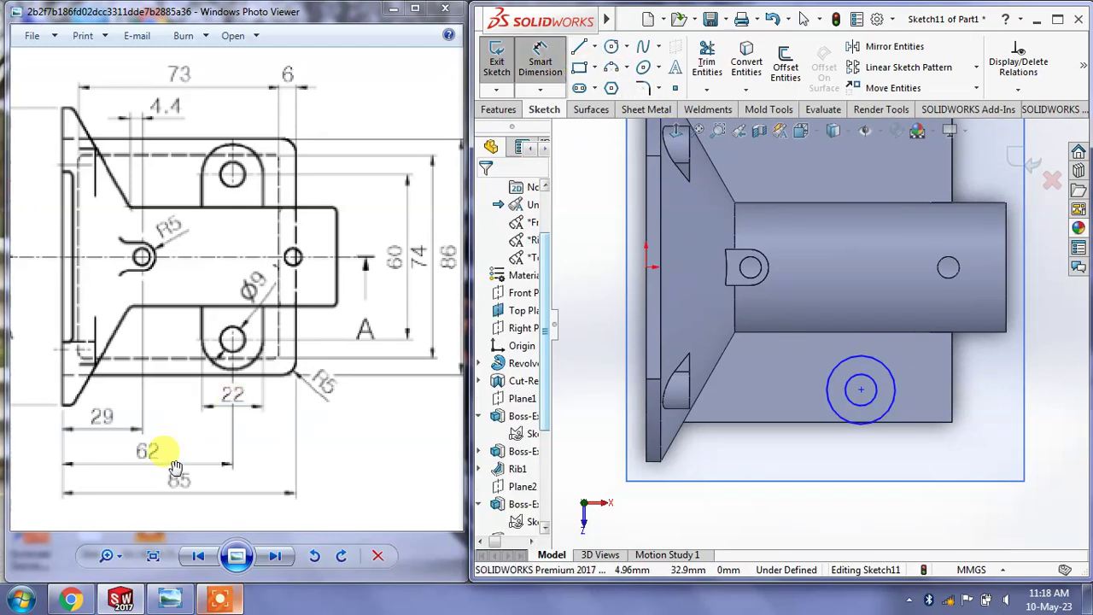
left_click(864, 424)
left_click(872, 454)
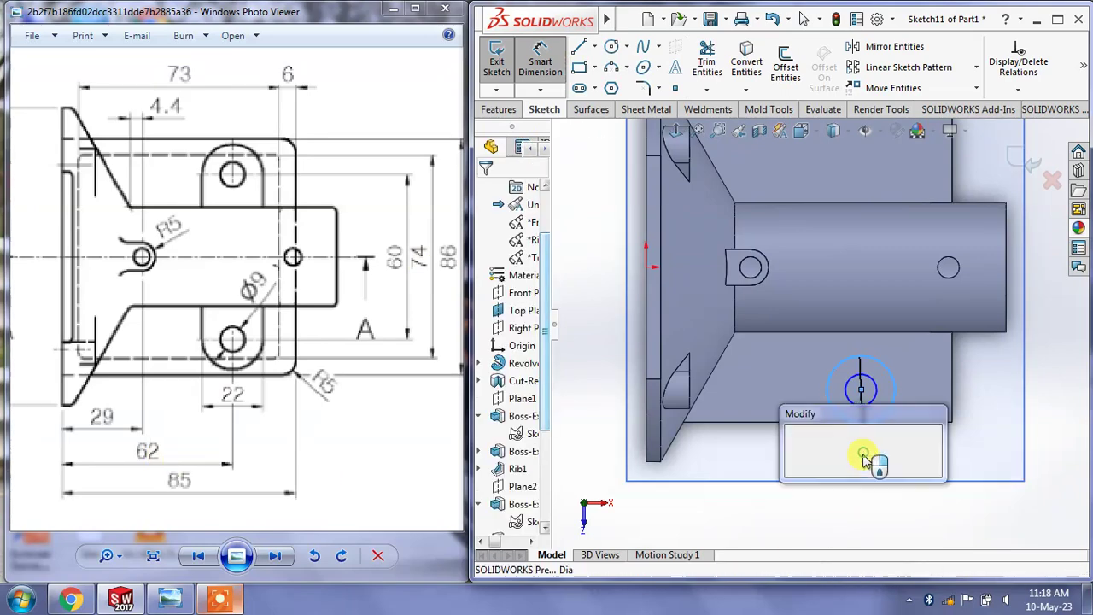
type("22")
key("Return")
left_click(930, 500)
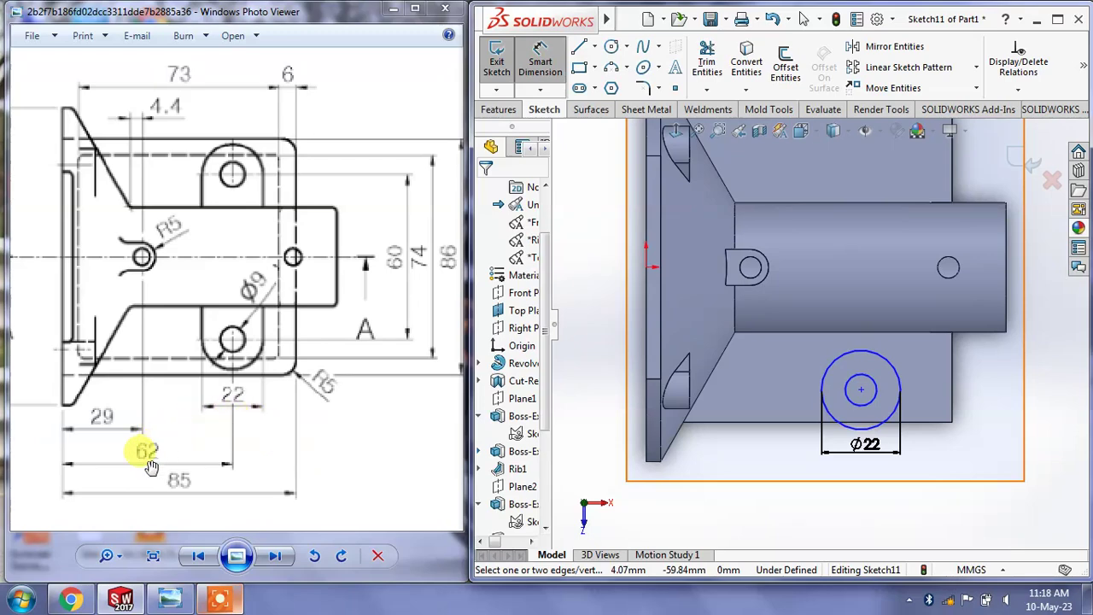
Dimension the circle centre 62 mm from the part's left end edge
left_click(649, 293)
left_click(860, 388)
left_click(773, 469)
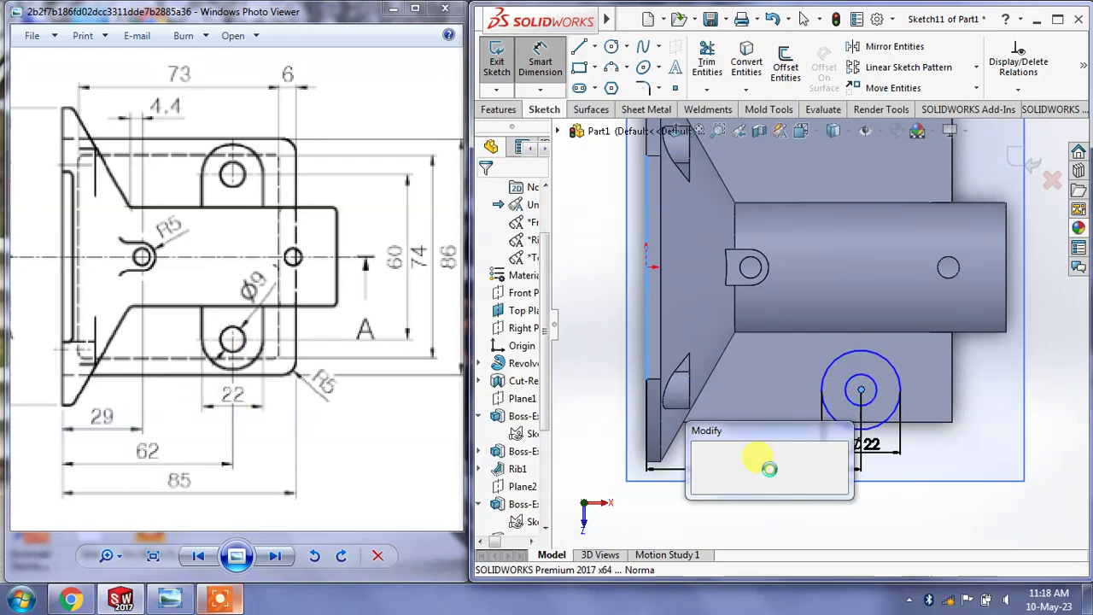
type("62")
key("Return")
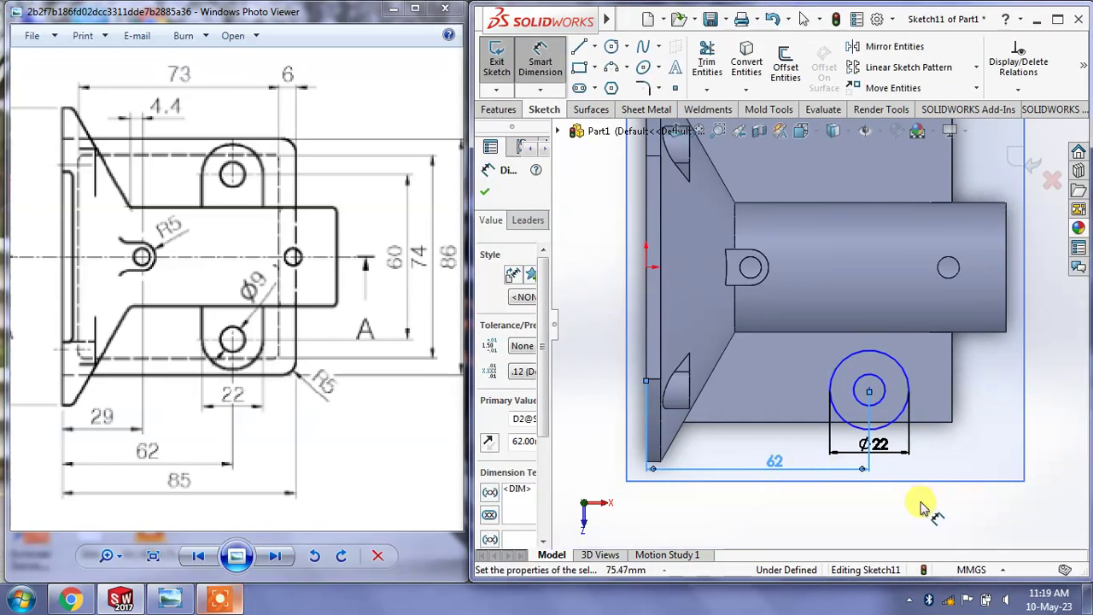
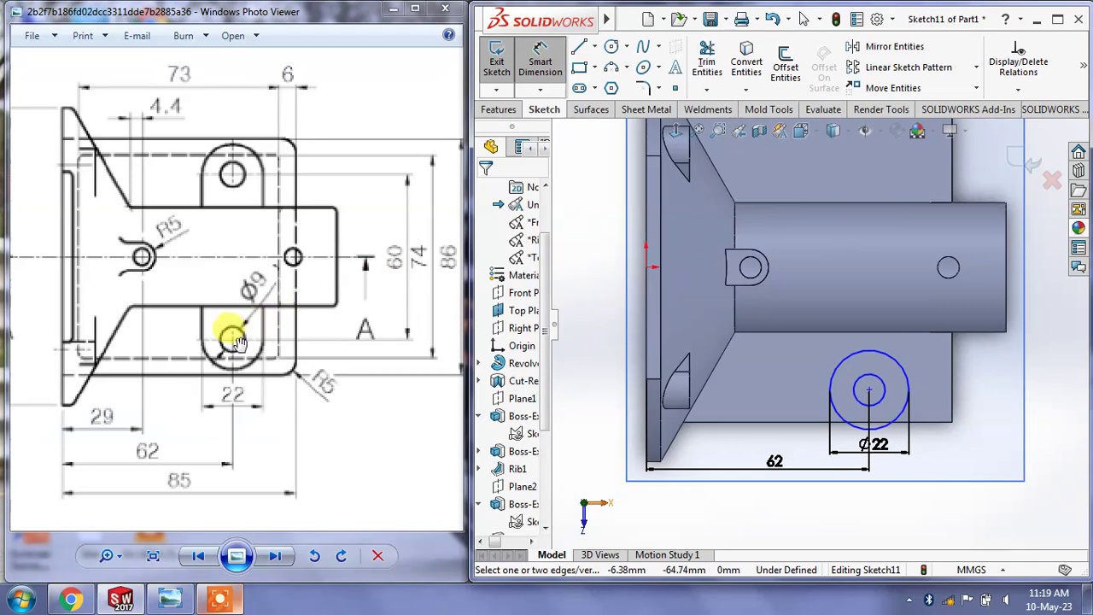
Dimension the circle centre 30 mm from the sketch origin
left_click(647, 269)
left_click(869, 391)
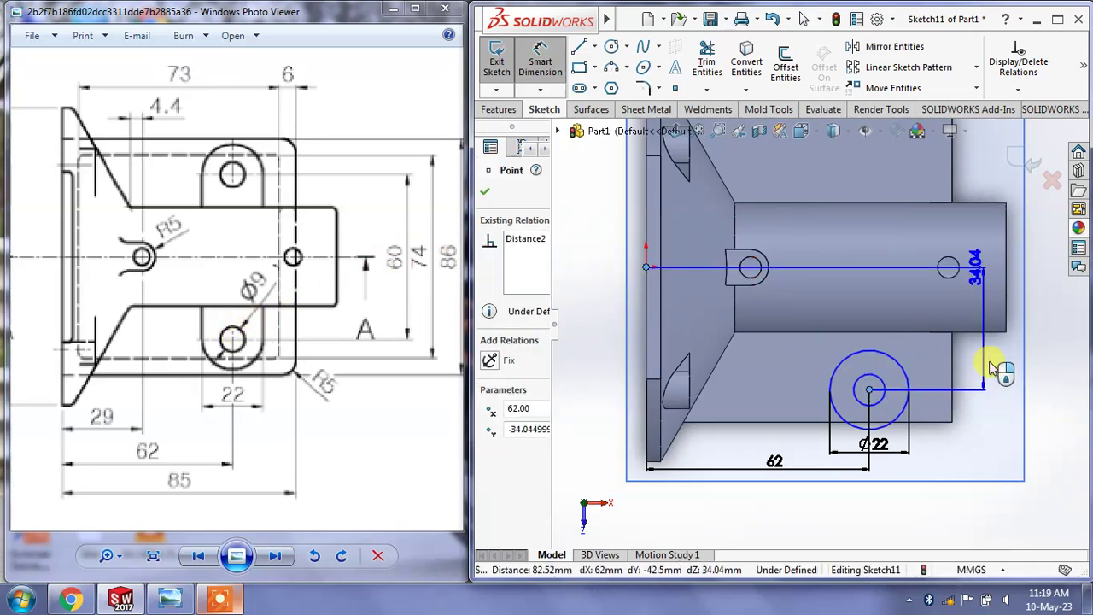
left_click(991, 376)
type("30")
key("Return")
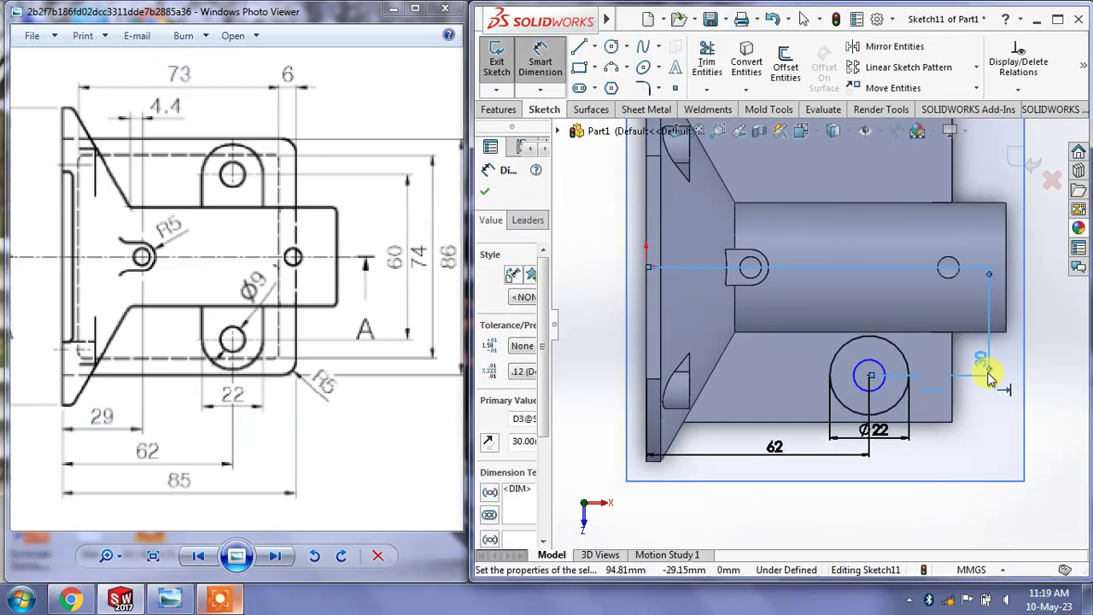
left_click(1008, 485)
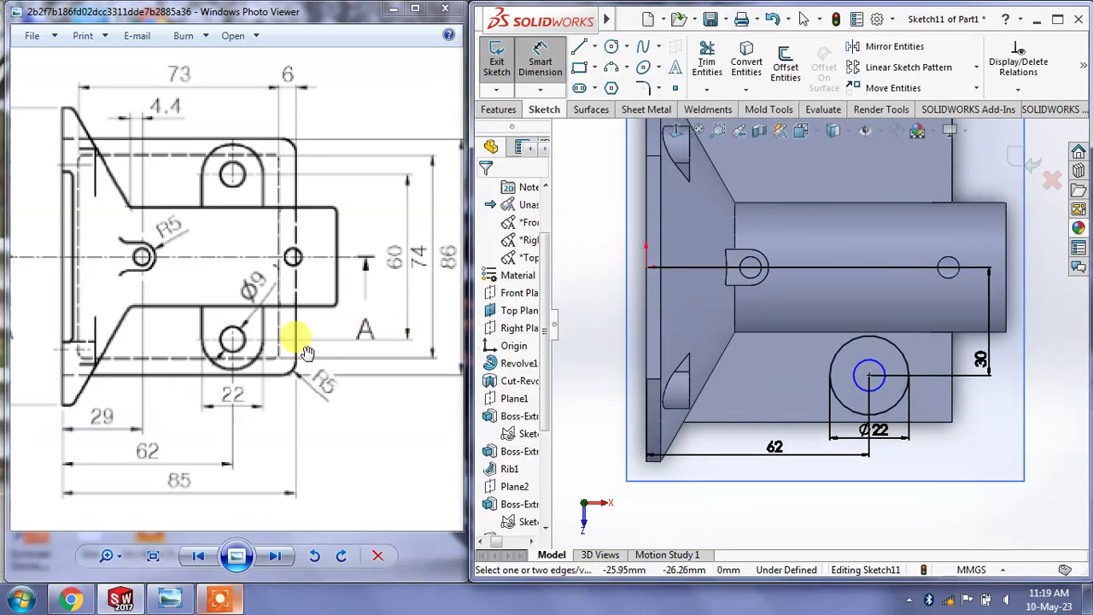
Give the small inner circle a 9 mm diameter
left_click(896, 401)
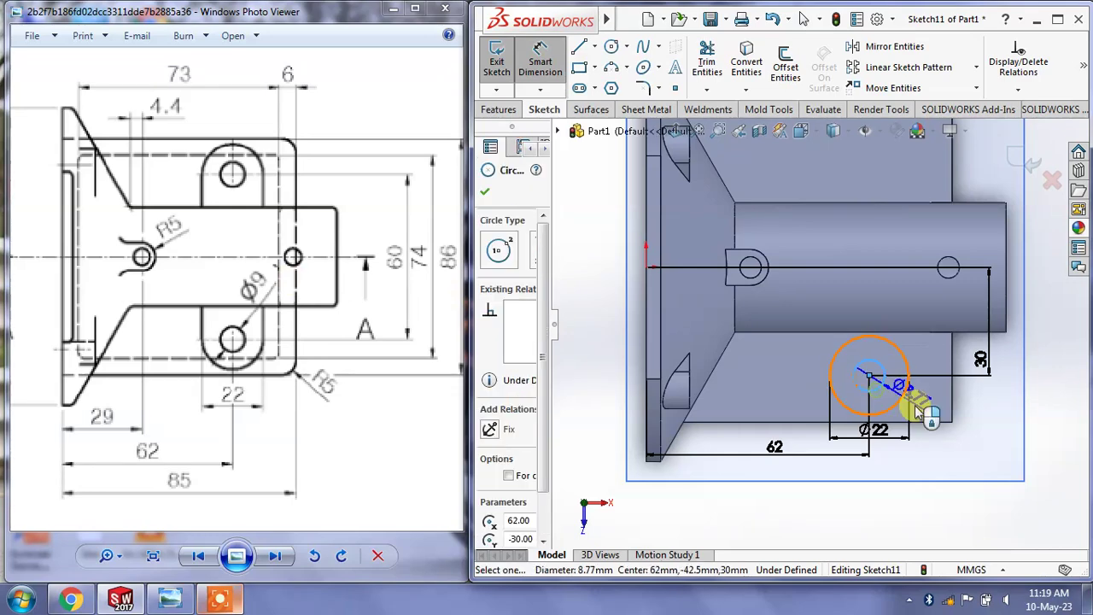
left_click(942, 445)
type("9")
key("Return")
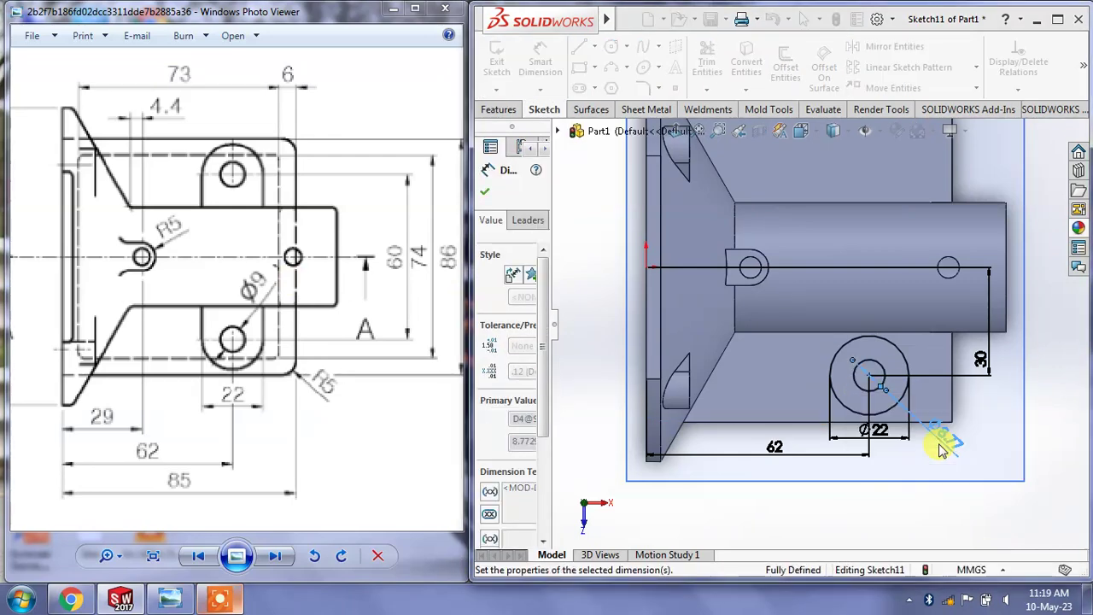
left_click(1035, 401)
right_click(1020, 342)
left_click(971, 415)
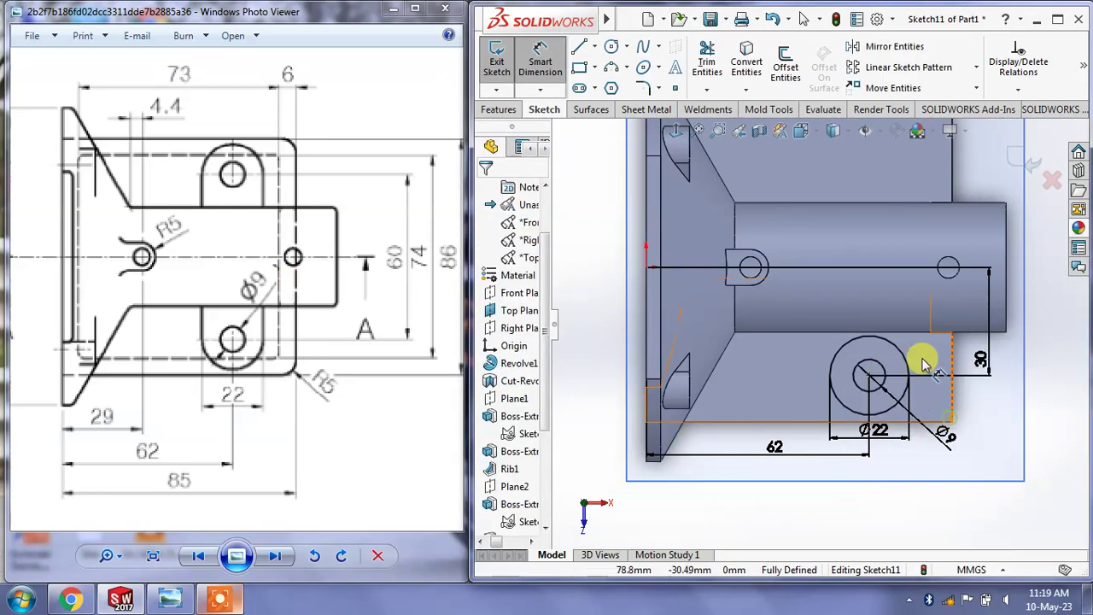
Sketch a three-line outline over the circle: two vertical sides and a top edge
scroll(916, 355, "up", 1)
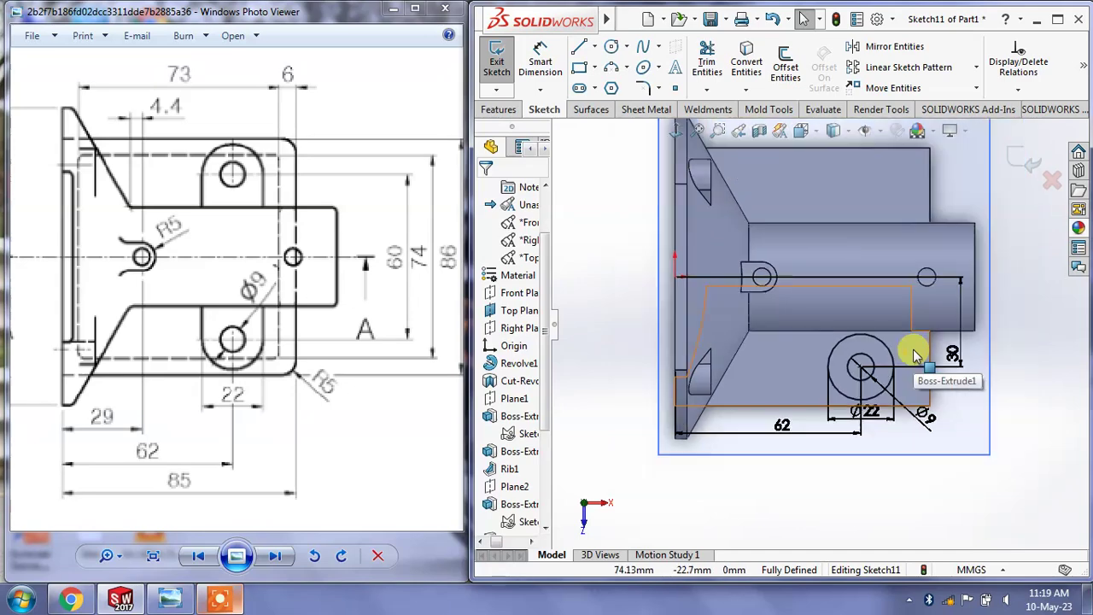
left_click(582, 52)
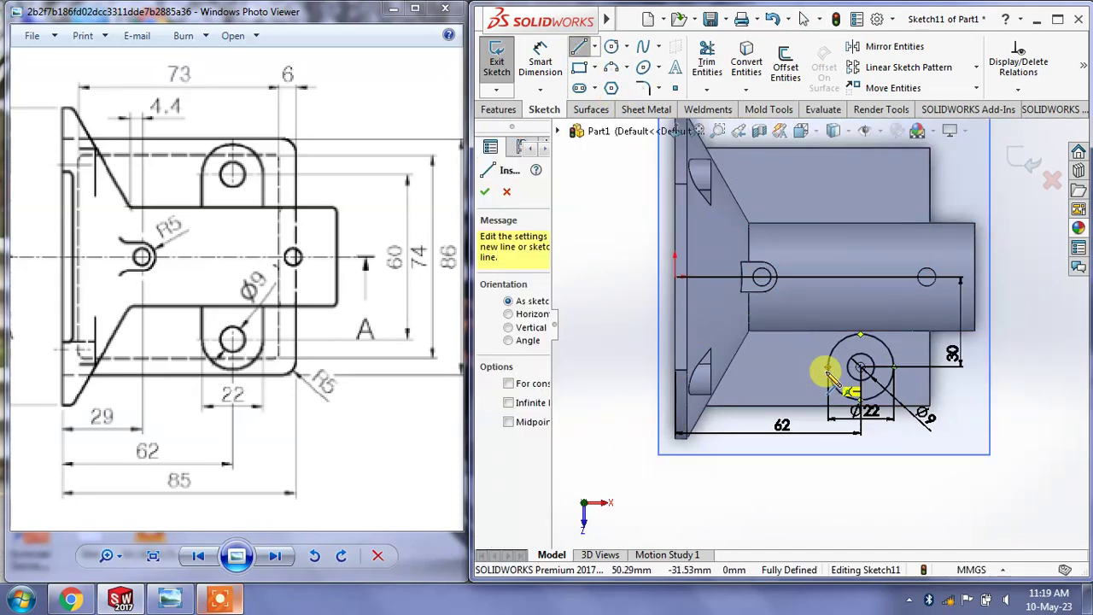
left_click(827, 369)
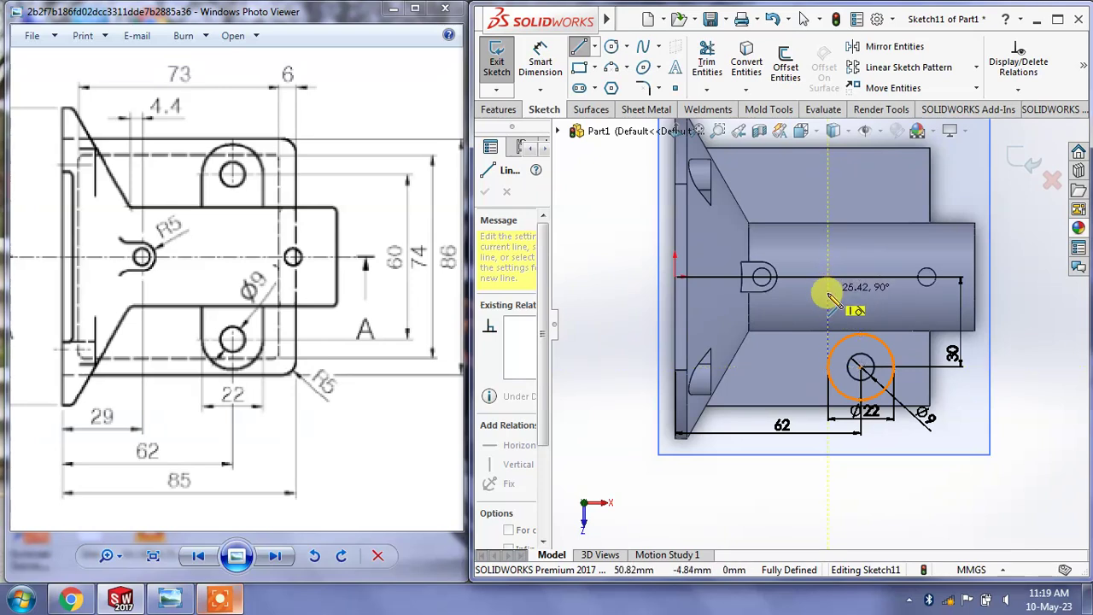
left_click(827, 295)
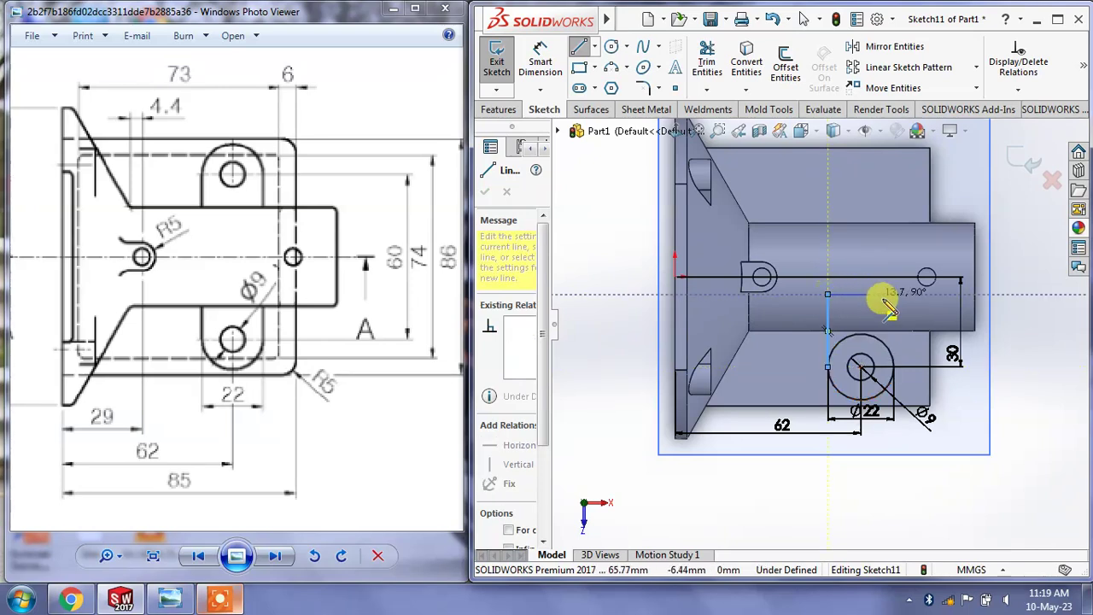
left_click(894, 295)
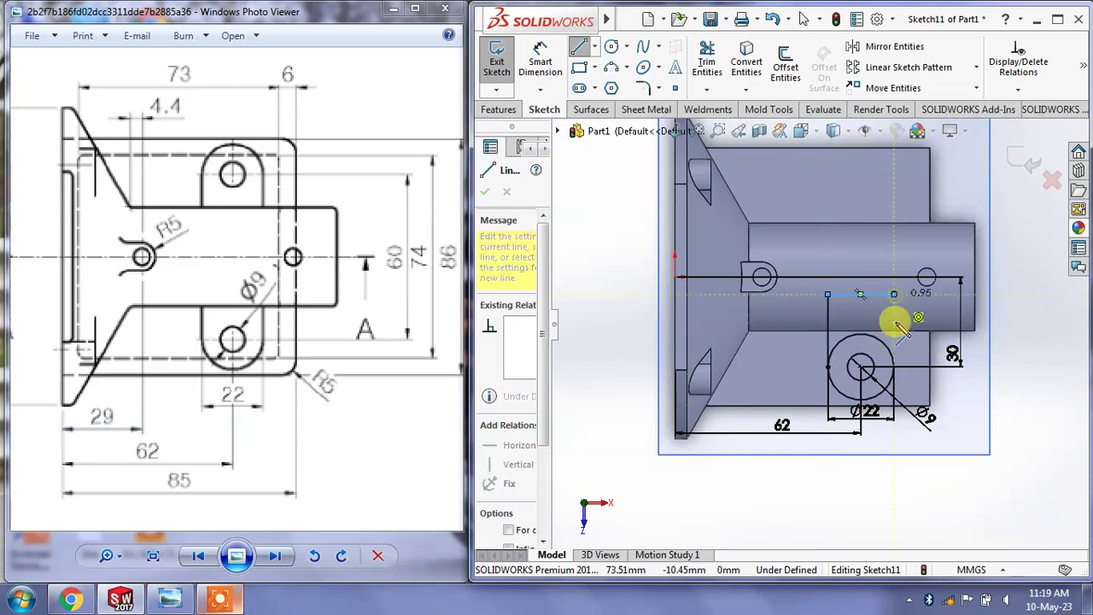
left_click(895, 368)
right_click(892, 368)
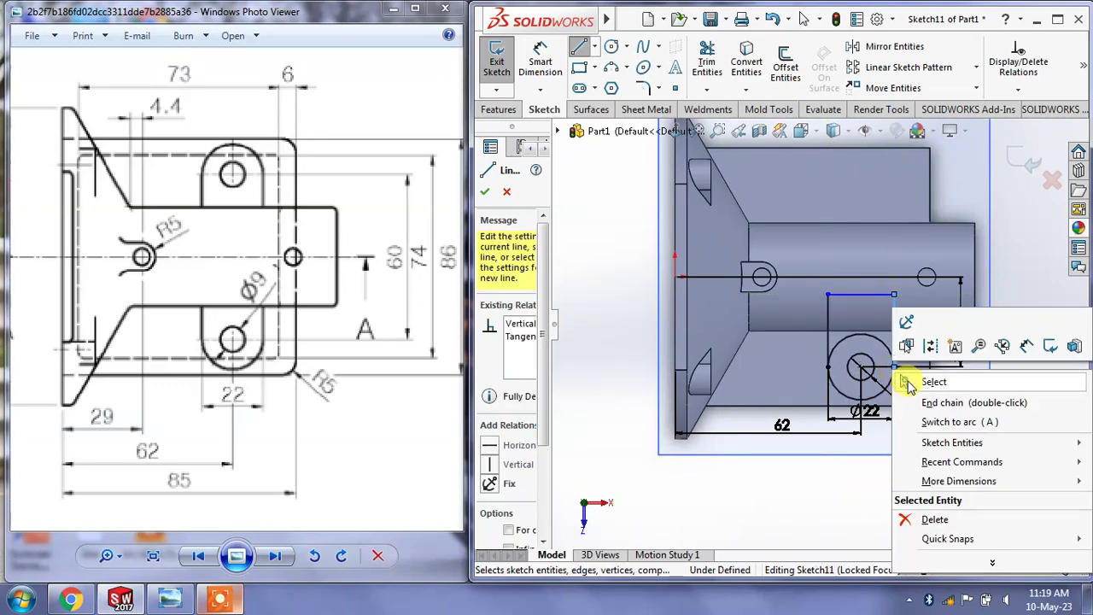
left_click(922, 378)
mouse_move(984, 361)
middle_mouse_down()
mouse_move(871, 268)
mouse_move(866, 305)
mouse_move(859, 288)
mouse_move(882, 379)
mouse_move(797, 336)
mouse_move(864, 349)
mouse_move(857, 366)
middle_mouse_up()
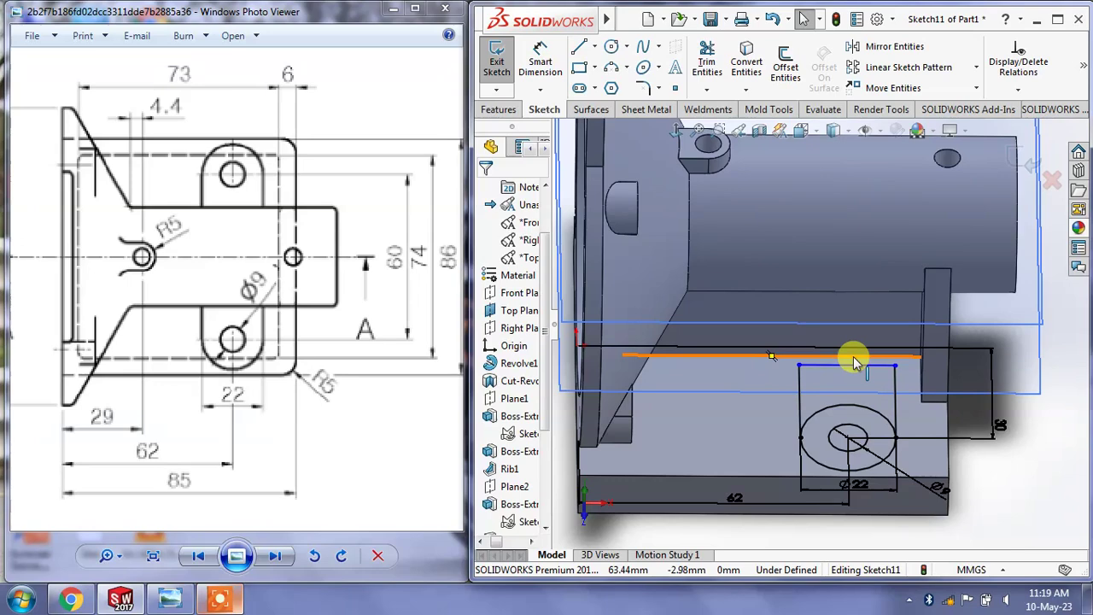
Dimension the outline's top line to the circle centre, finally setting it to 29 mm
left_click(546, 64)
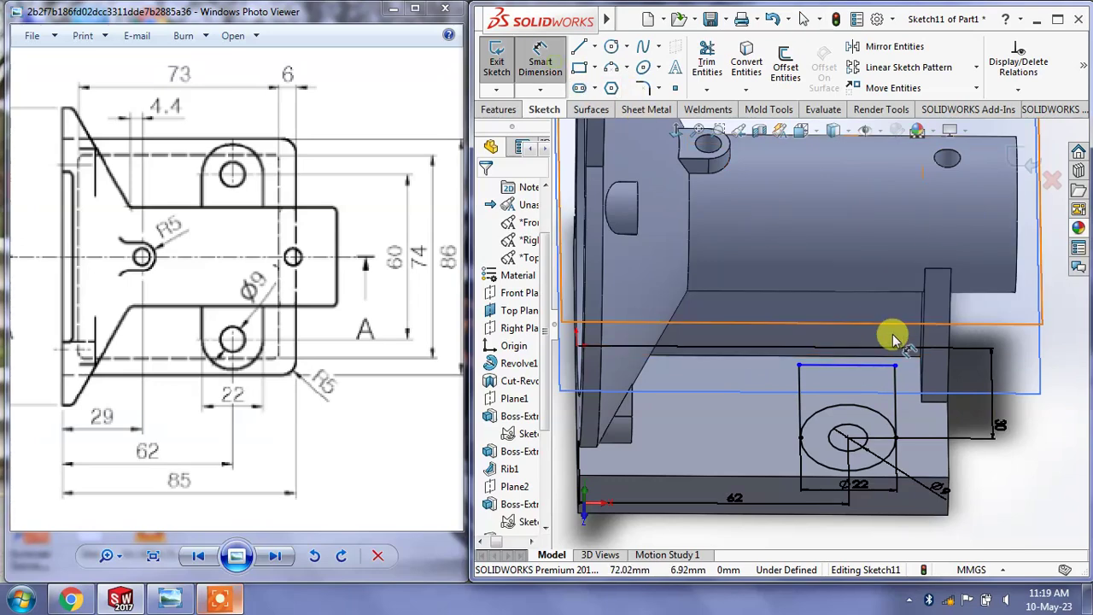
left_click(862, 366)
left_click(850, 438)
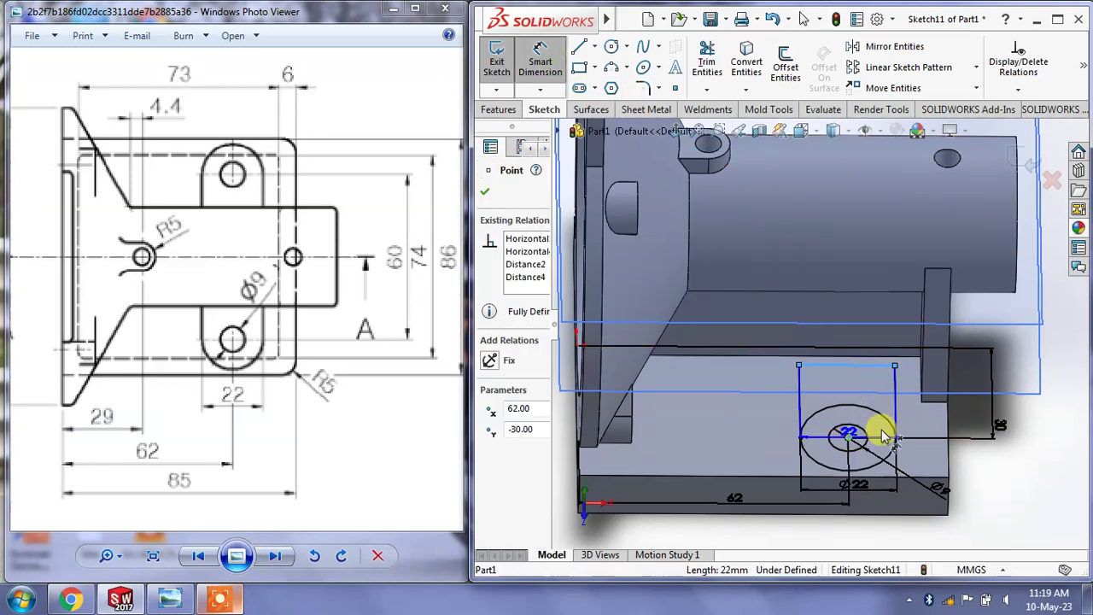
left_click(926, 427)
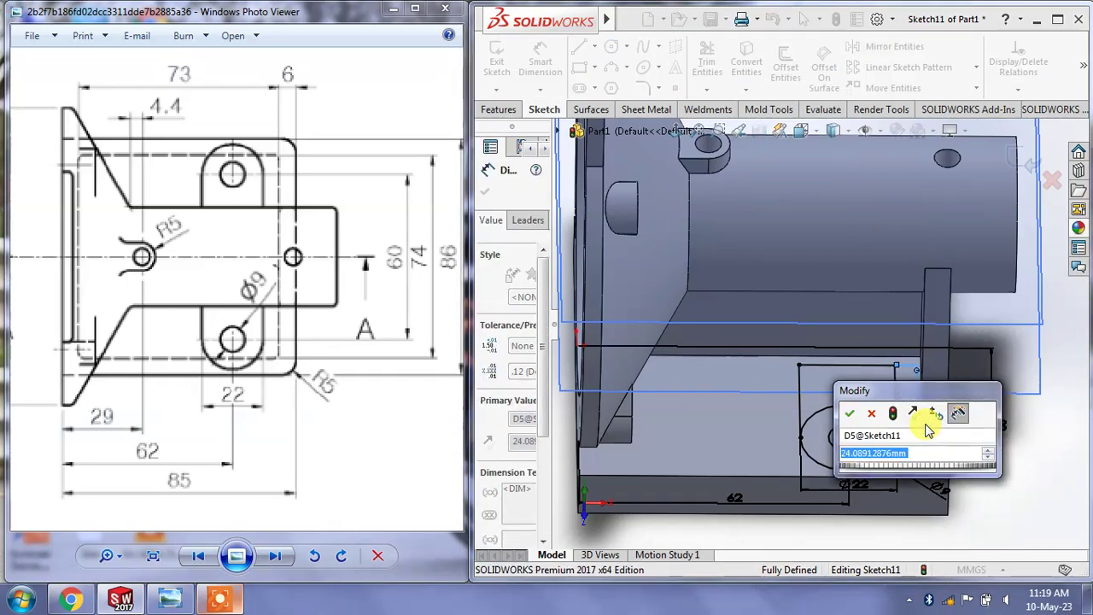
type("26")
key("Return")
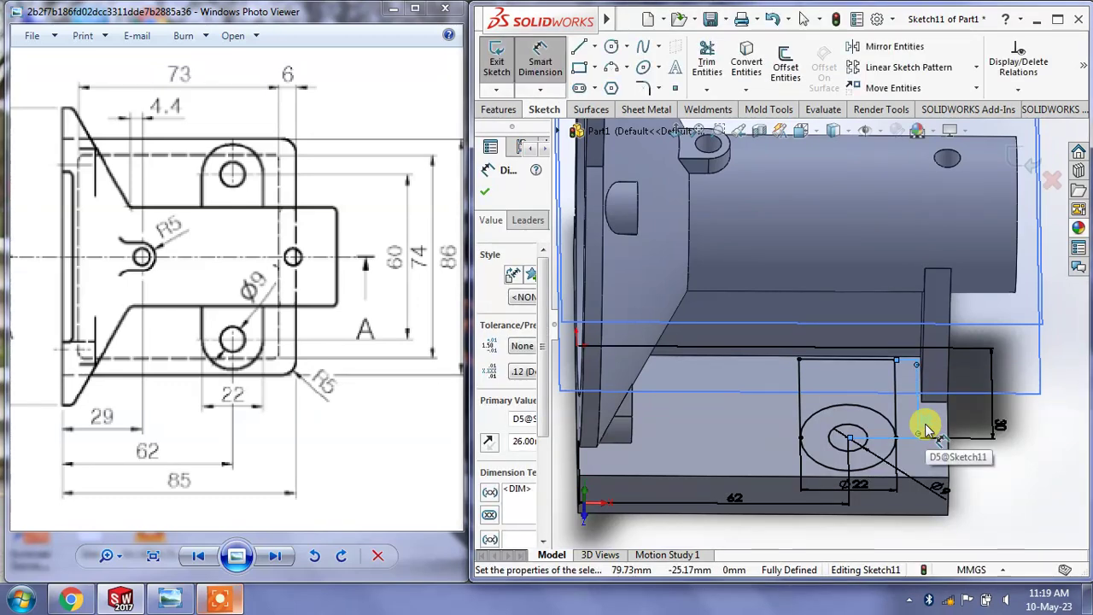
double_click(927, 427)
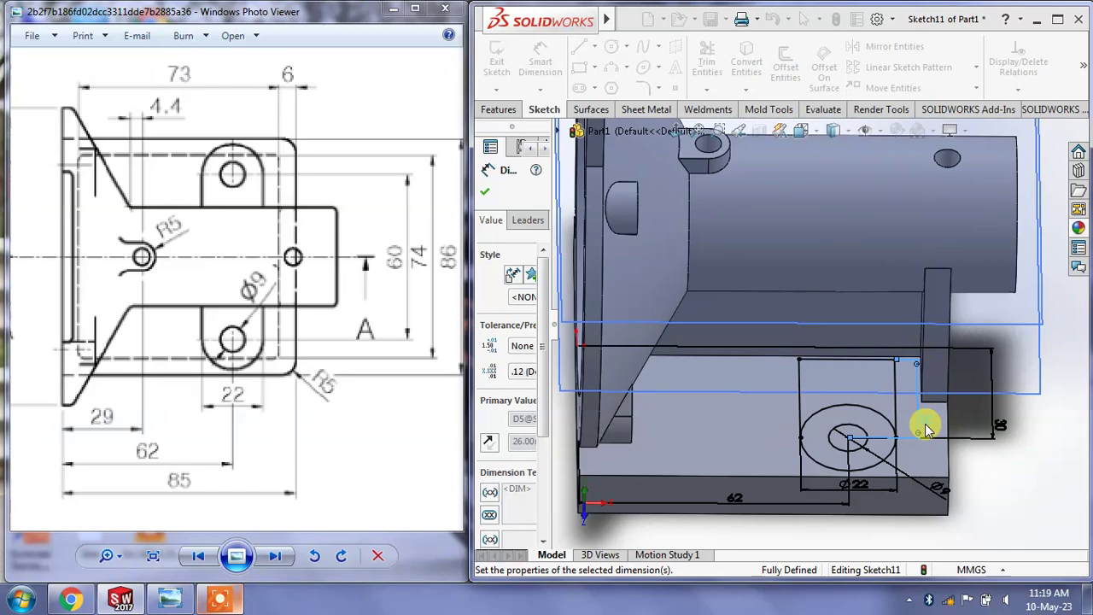
type("28")
key("Return")
mouse_move(927, 427)
middle_mouse_down()
mouse_move(840, 405)
mouse_move(803, 419)
mouse_move(917, 310)
mouse_move(897, 367)
mouse_move(922, 415)
middle_mouse_up()
double_click(905, 391)
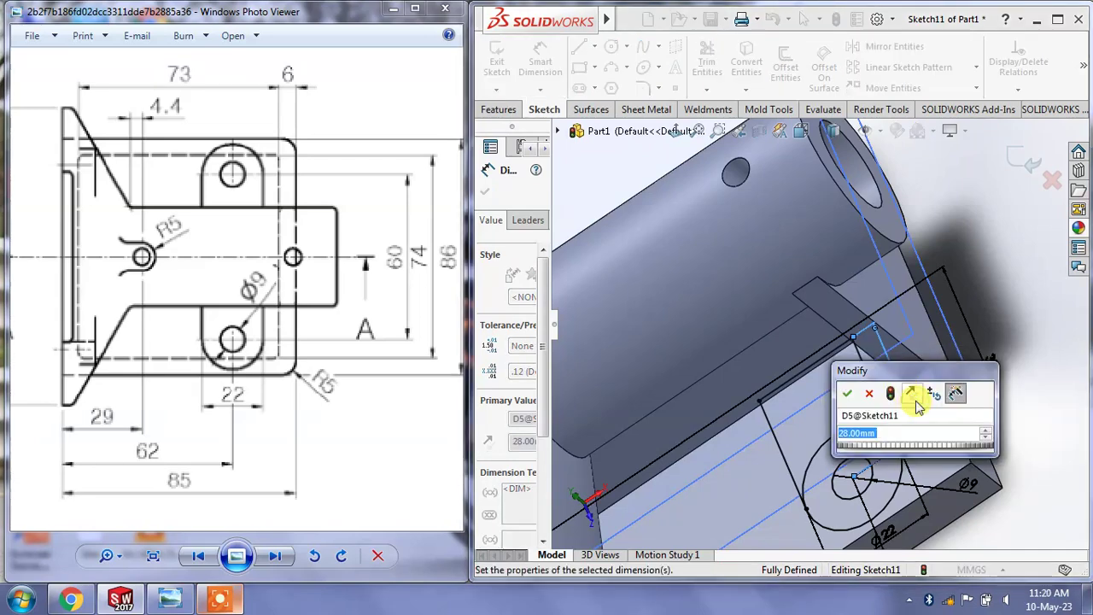
type("29")
key("Return")
scroll(907, 377, "up", 2)
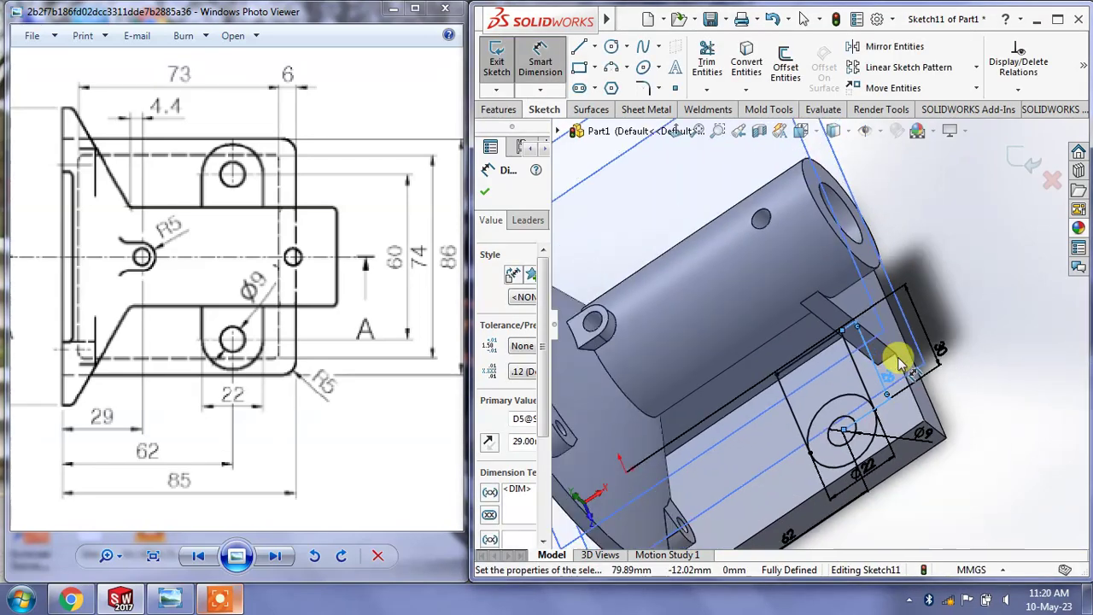
middle_click_drag(917, 254, 940, 219)
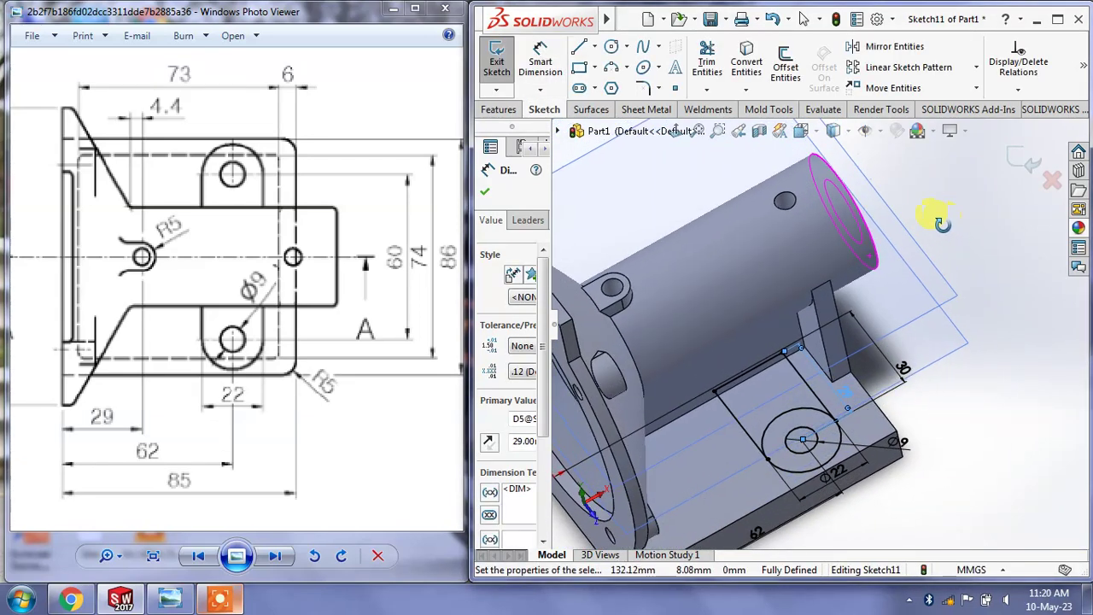
Orbit around Sketch11, then view Plane3 normal to see the 62, 30 and Ø22 dimensions
left_click(707, 60)
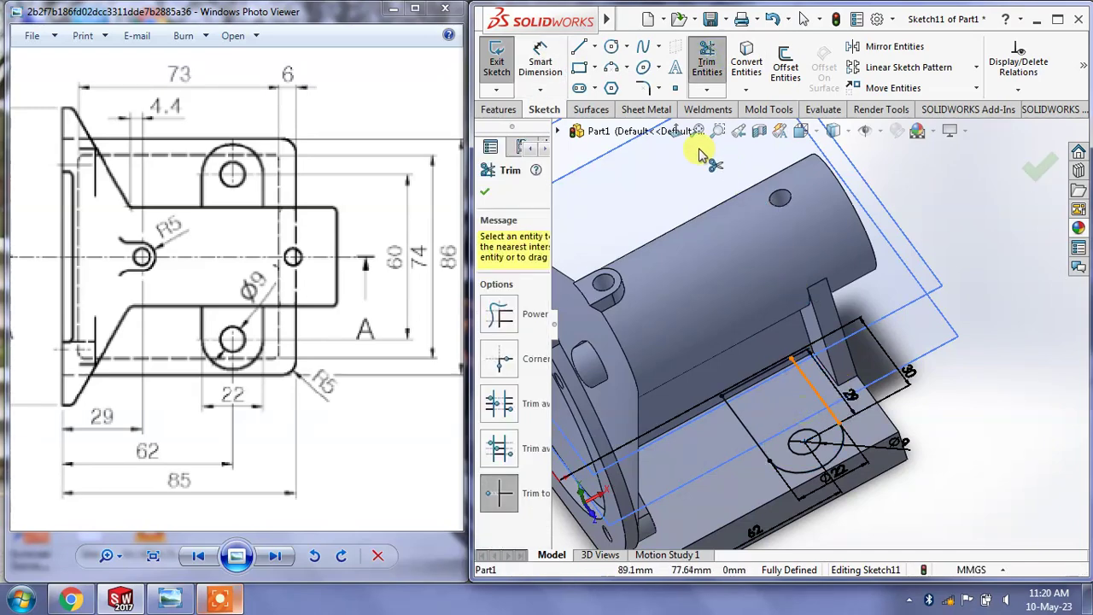
left_click(640, 130)
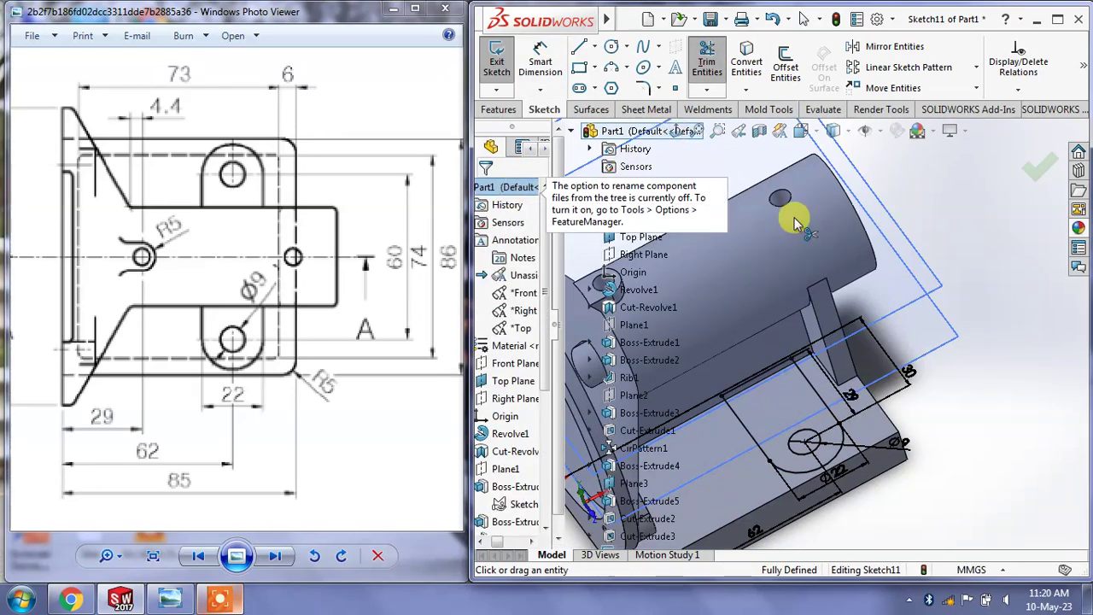
middle_click_drag(1052, 367, 1034, 304)
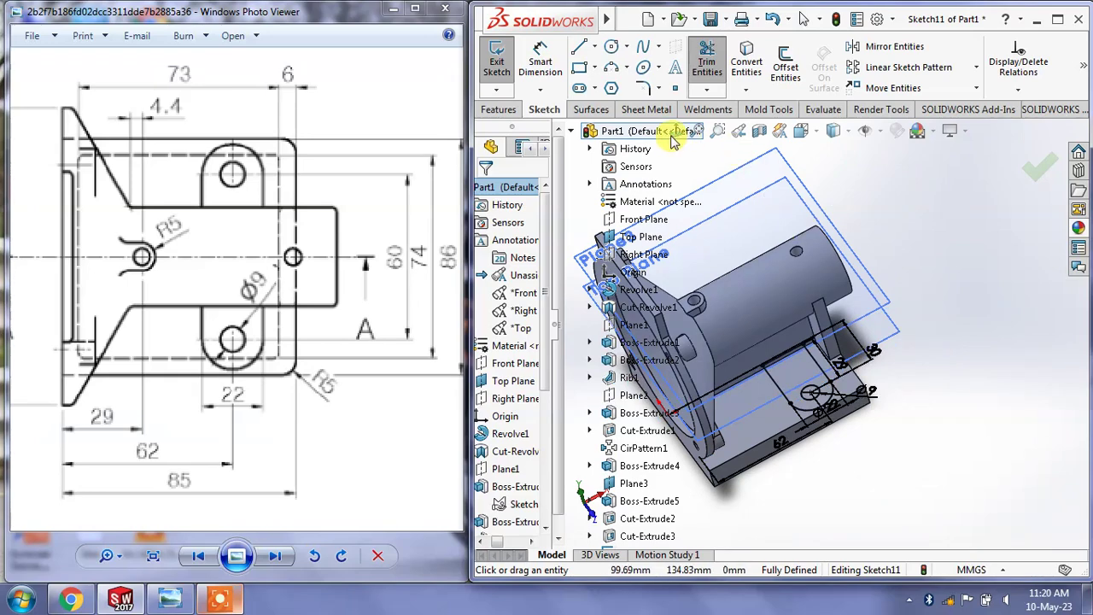
left_click(570, 132)
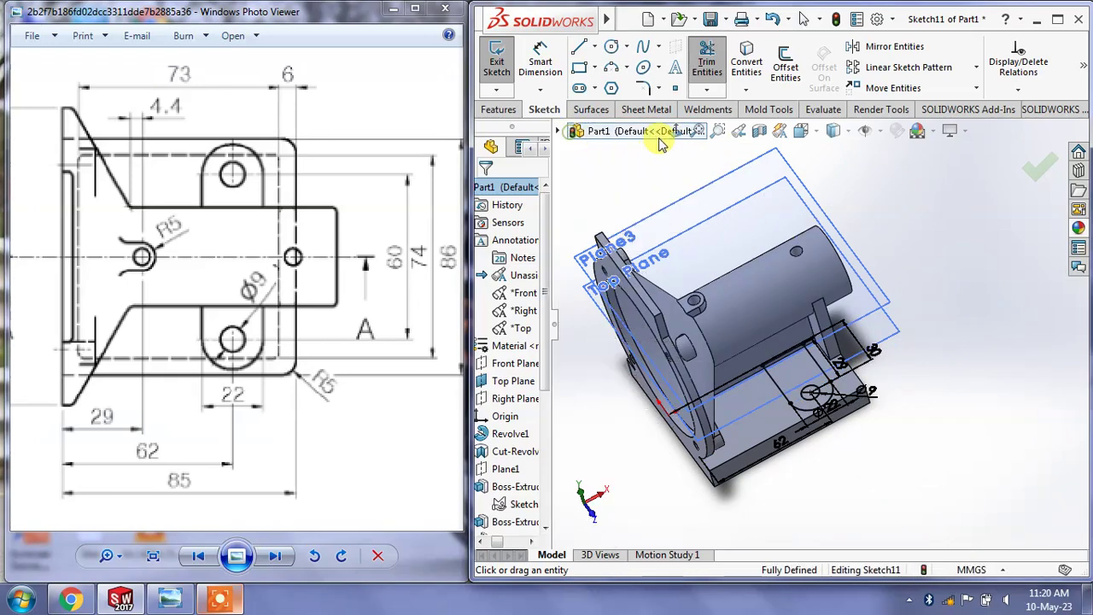
scroll(862, 231, "up", 3)
middle_click_drag(866, 237, 864, 183)
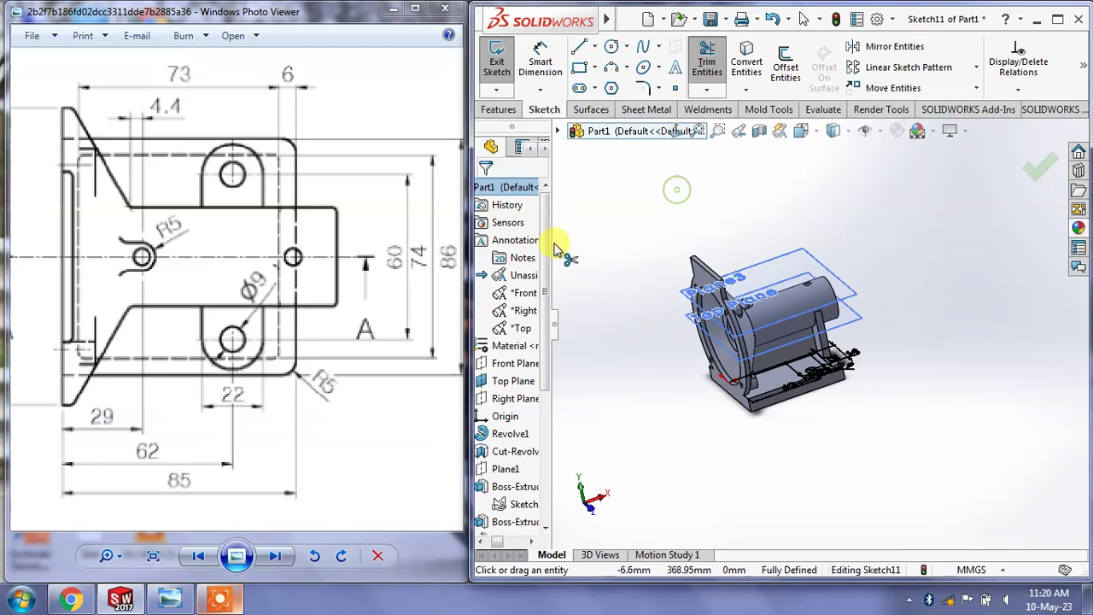
left_click_drag(553, 322, 608, 322)
right_click(860, 290)
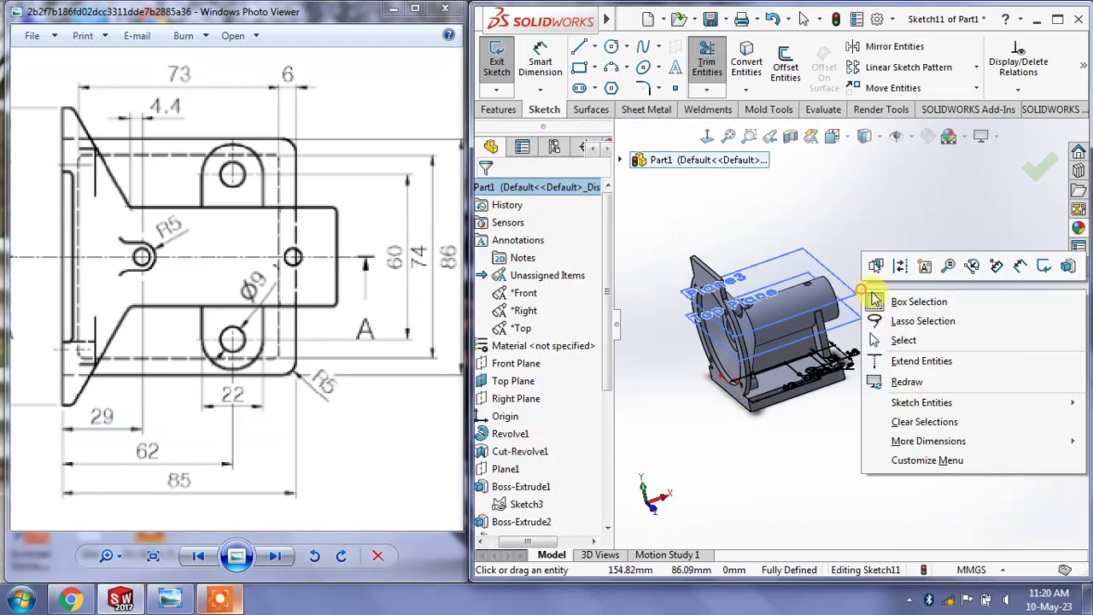
left_click(879, 339)
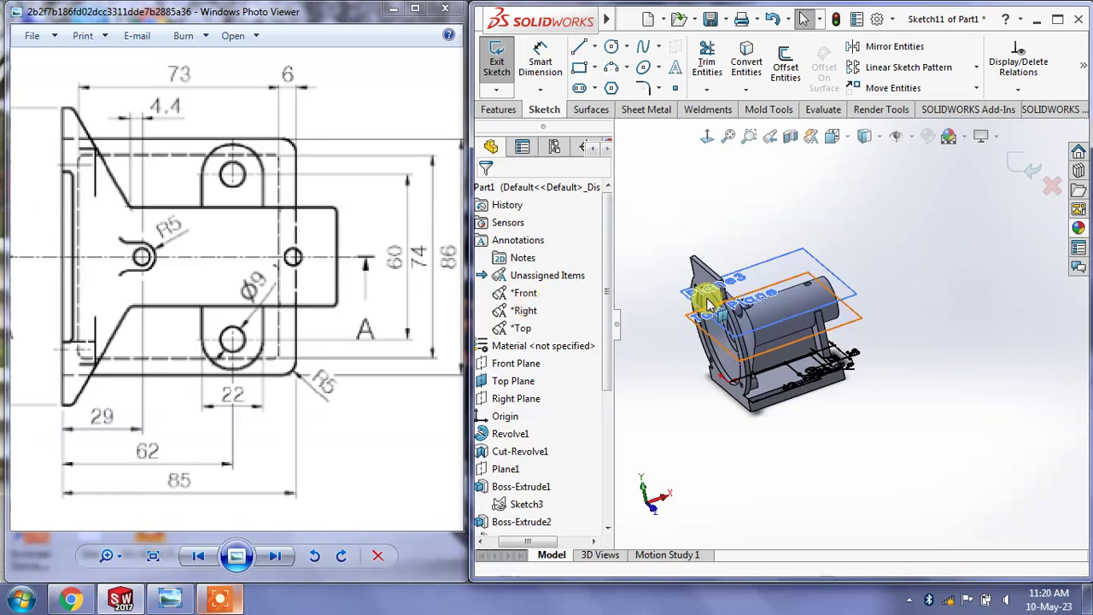
middle_click_drag(709, 299, 849, 278)
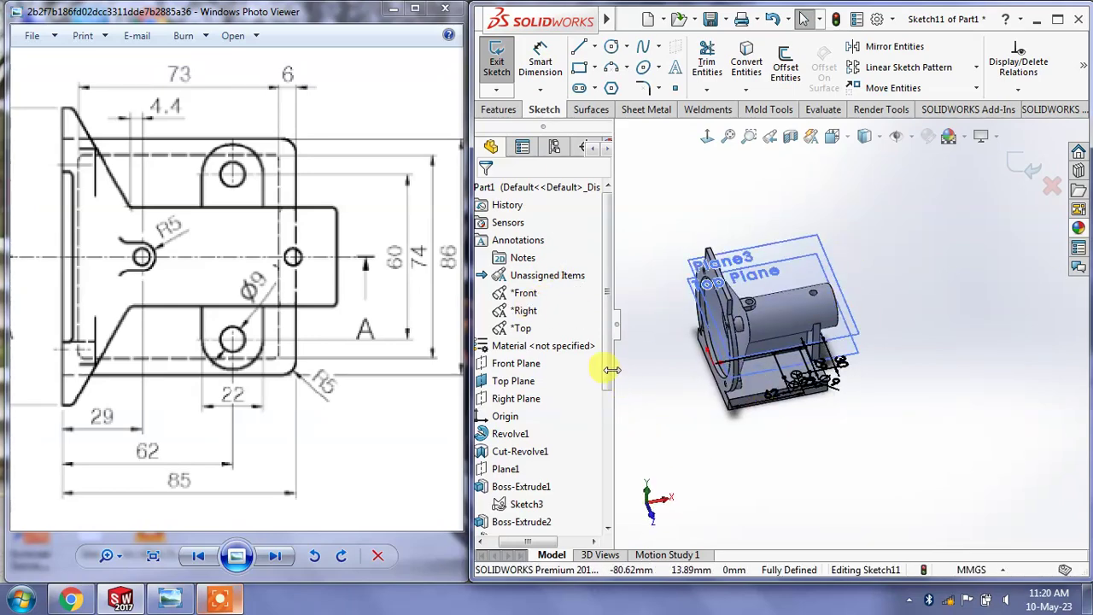
mouse_move(771, 363)
middle_mouse_down()
mouse_move(731, 325)
mouse_move(740, 222)
middle_mouse_up()
left_click(706, 139)
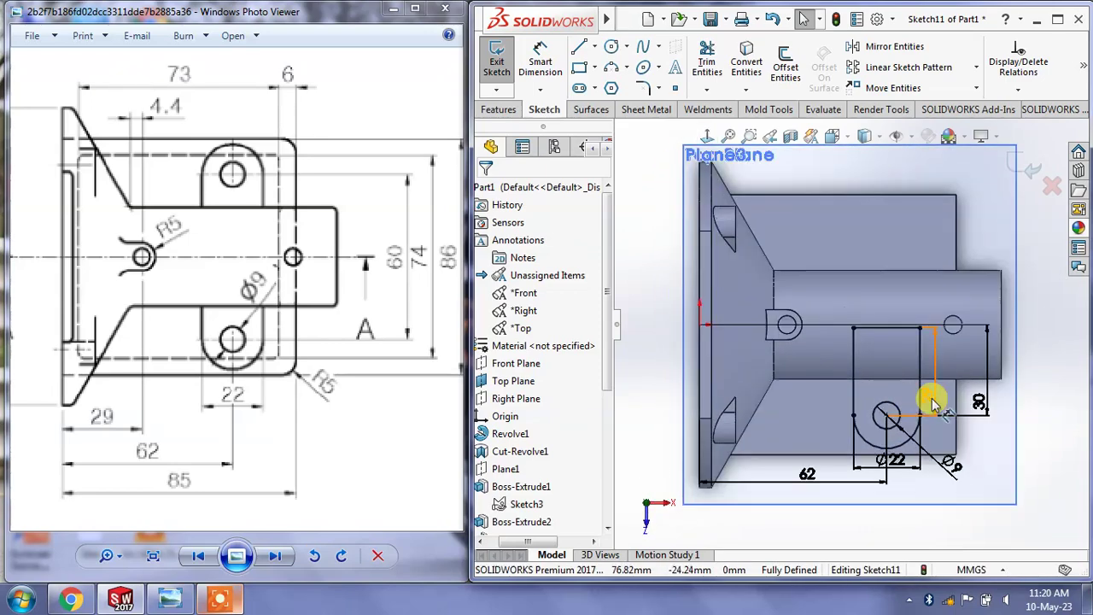
Draw a horizontal centerline running right from the origin
left_click(594, 49)
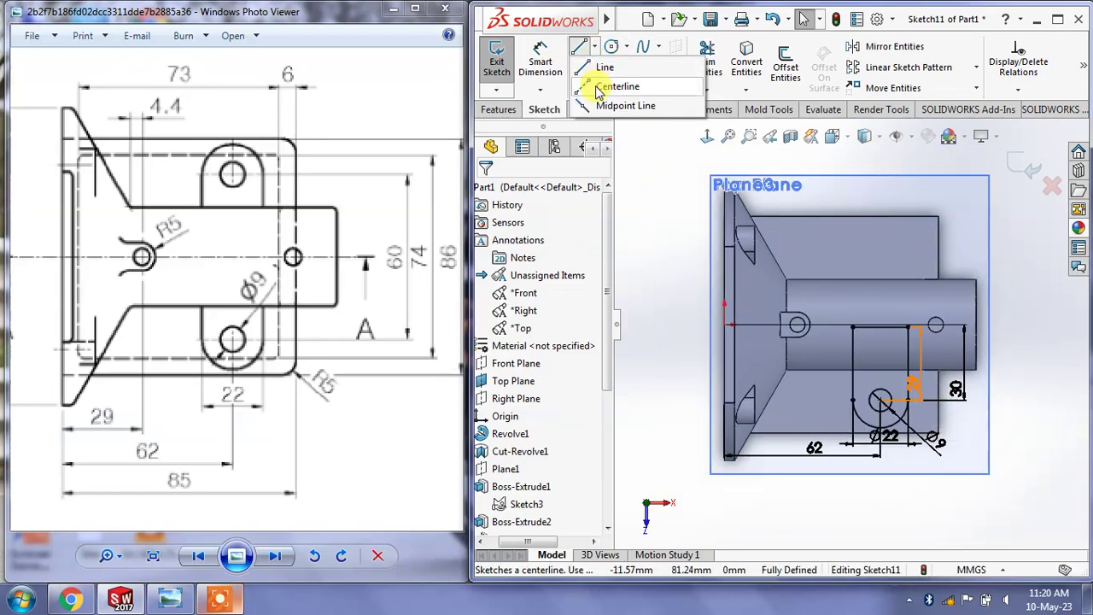
left_click(593, 86)
left_click_drag(724, 327, 1010, 327)
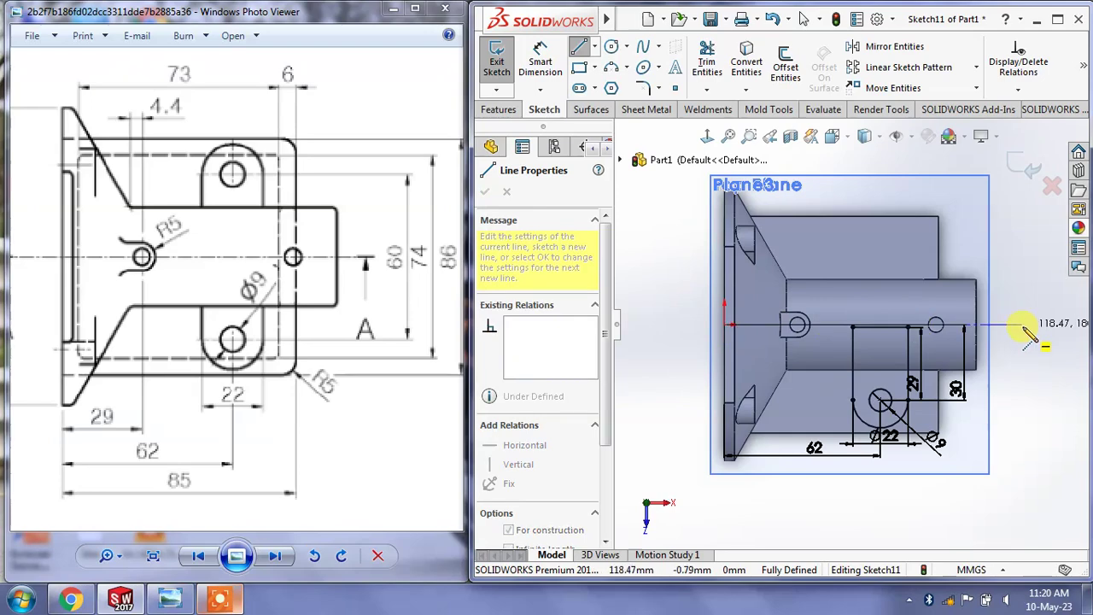
right_click(1027, 337)
left_click(1025, 340)
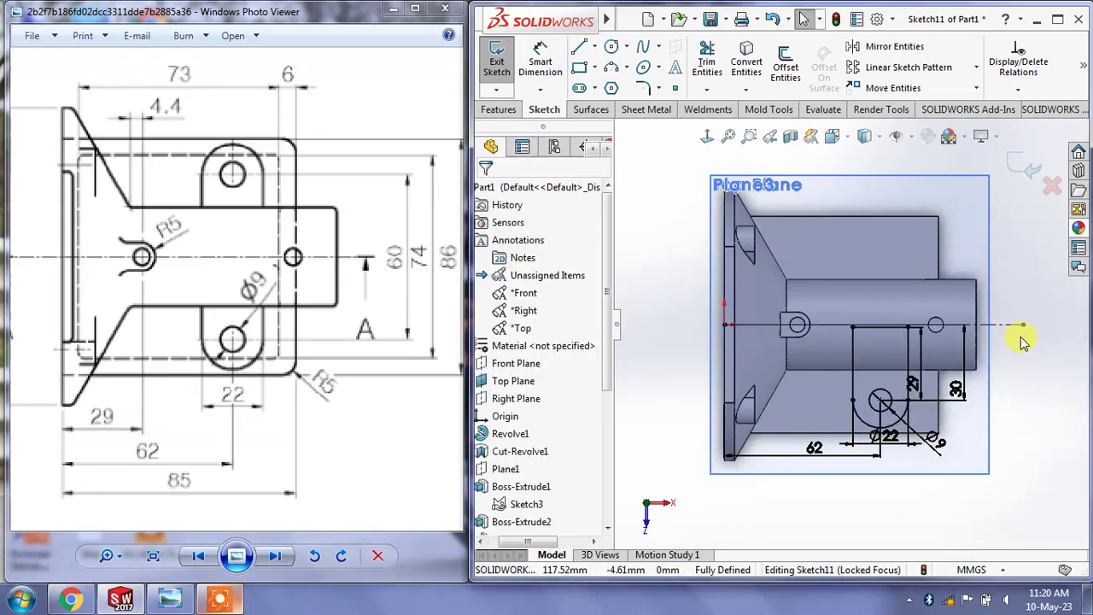
Mirror the lug's two side lines and two arcs about the centerline
left_click(888, 53)
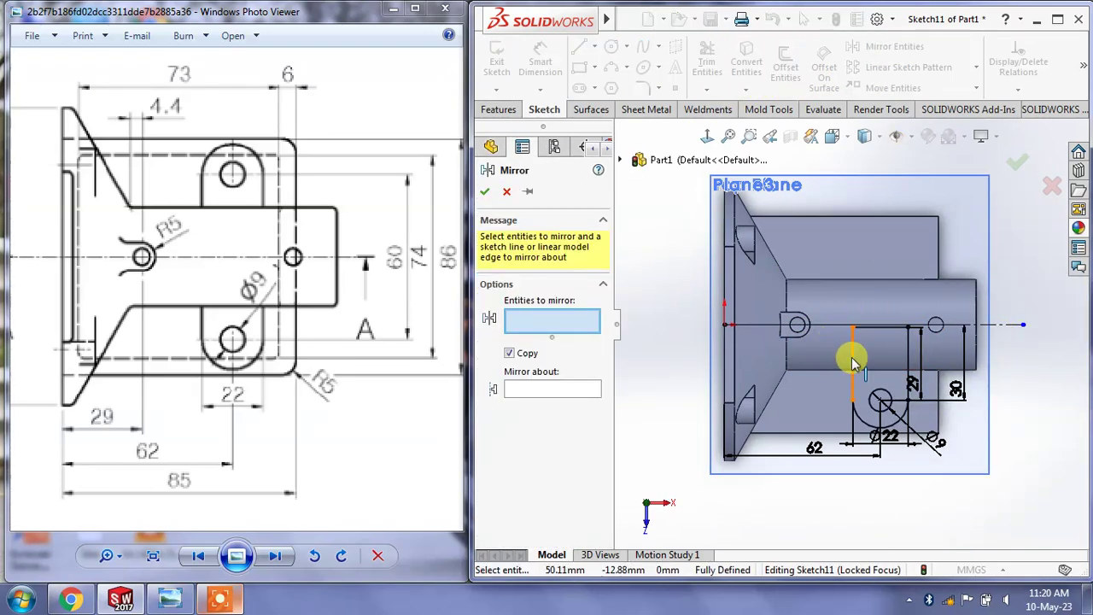
left_click(852, 363)
left_click(880, 328)
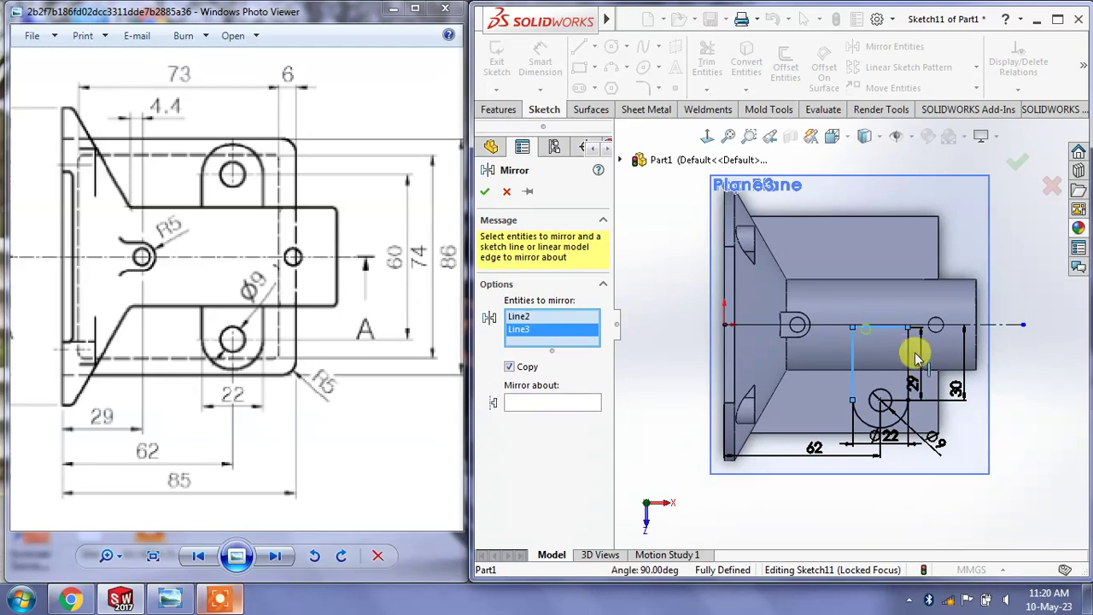
left_click(905, 423)
left_click(890, 408)
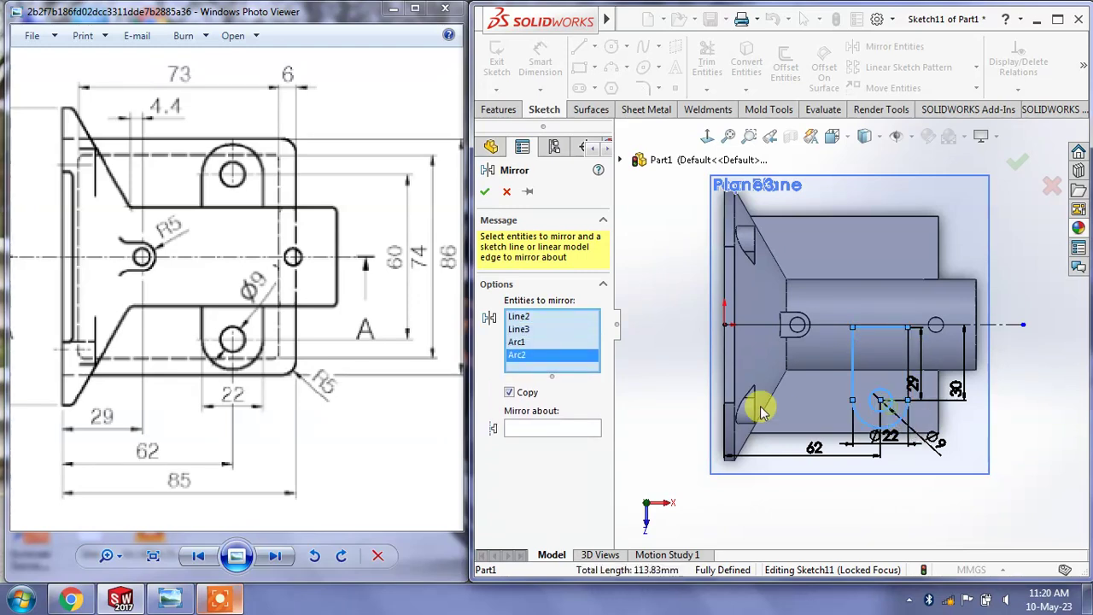
left_click(589, 428)
left_click(829, 326)
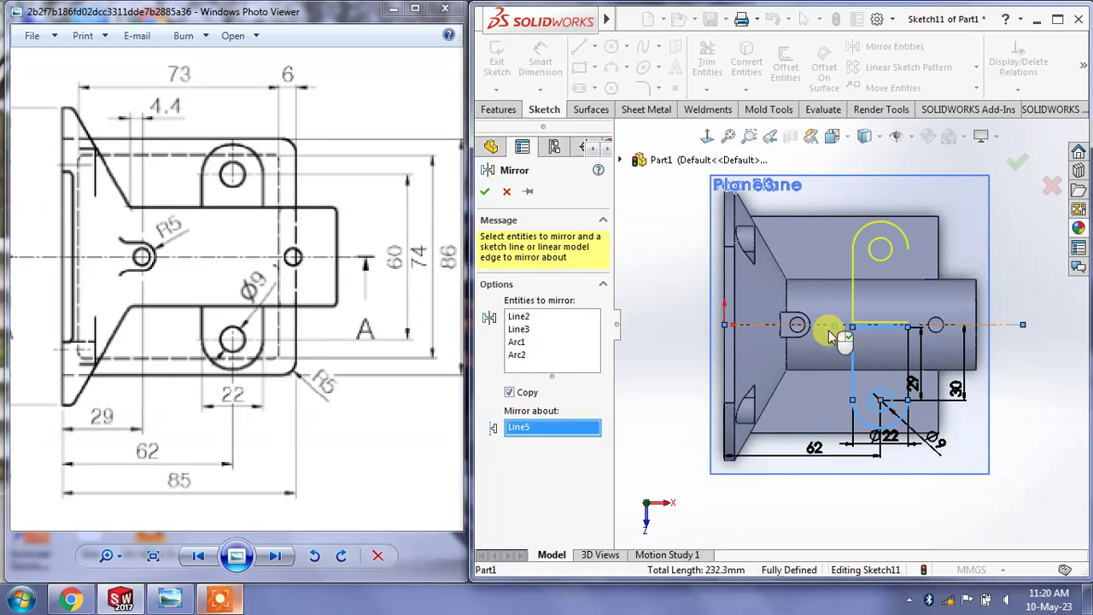
left_click(485, 193)
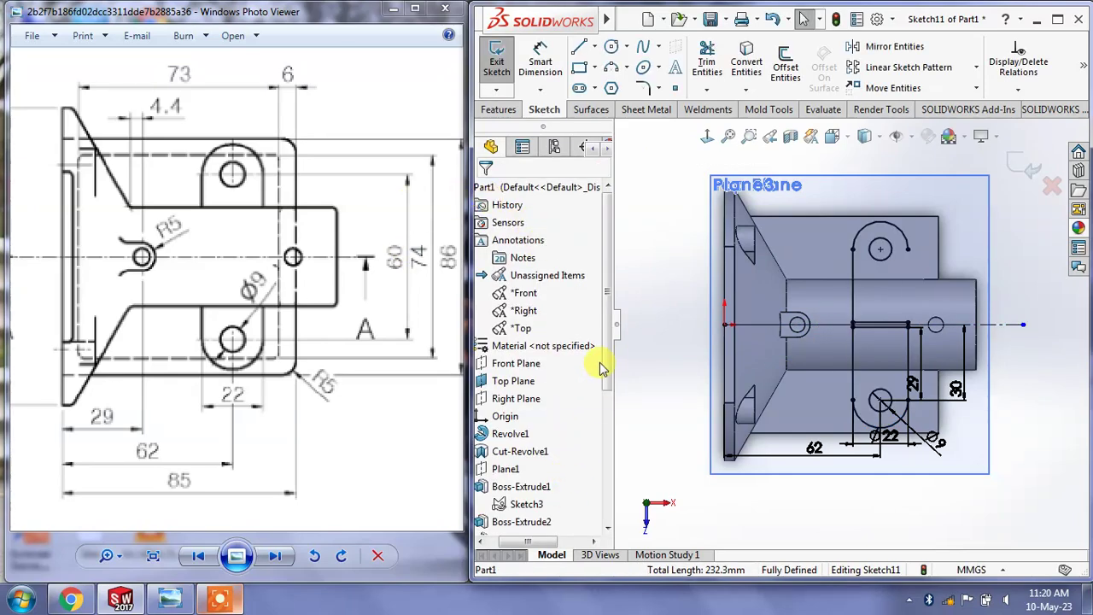
left_click_drag(600, 368, 611, 512)
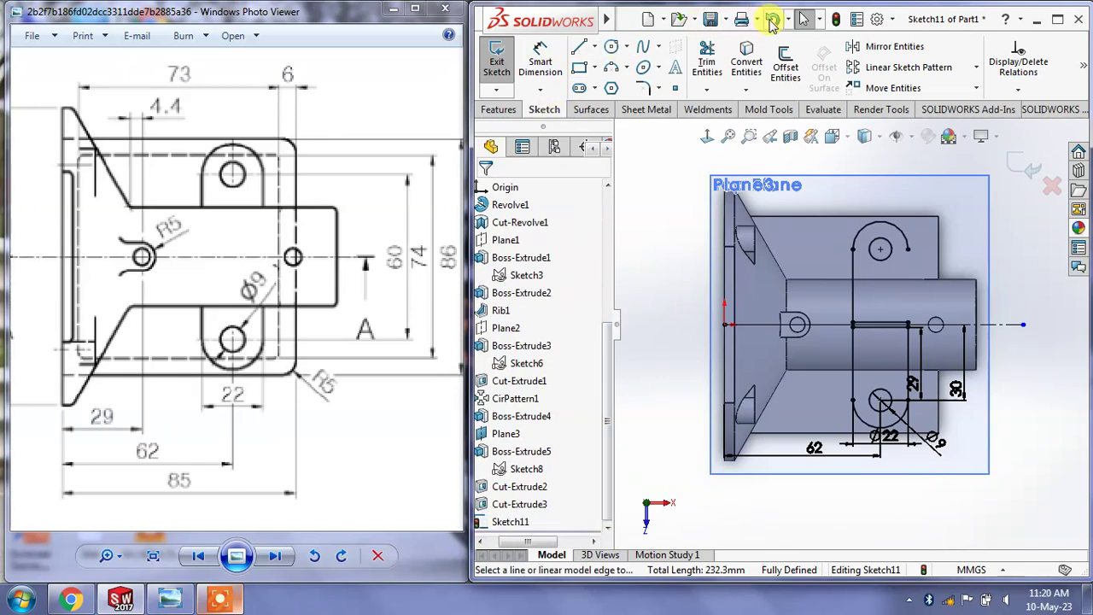
Mirror the full lug outline including the centerline-aligned line, then exit the sketch
left_click(897, 45)
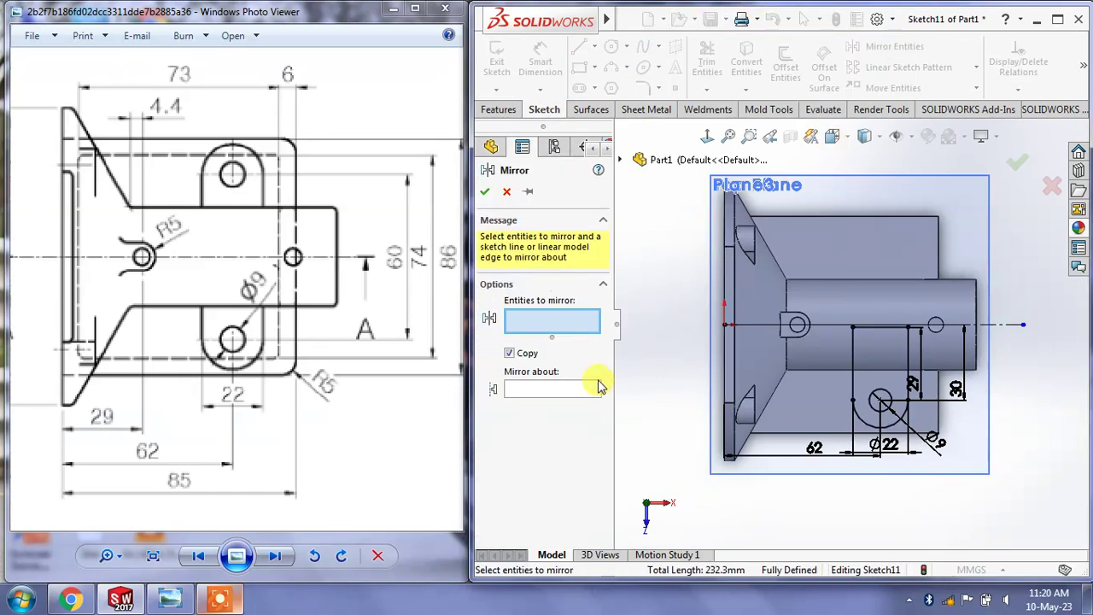
left_click(910, 366)
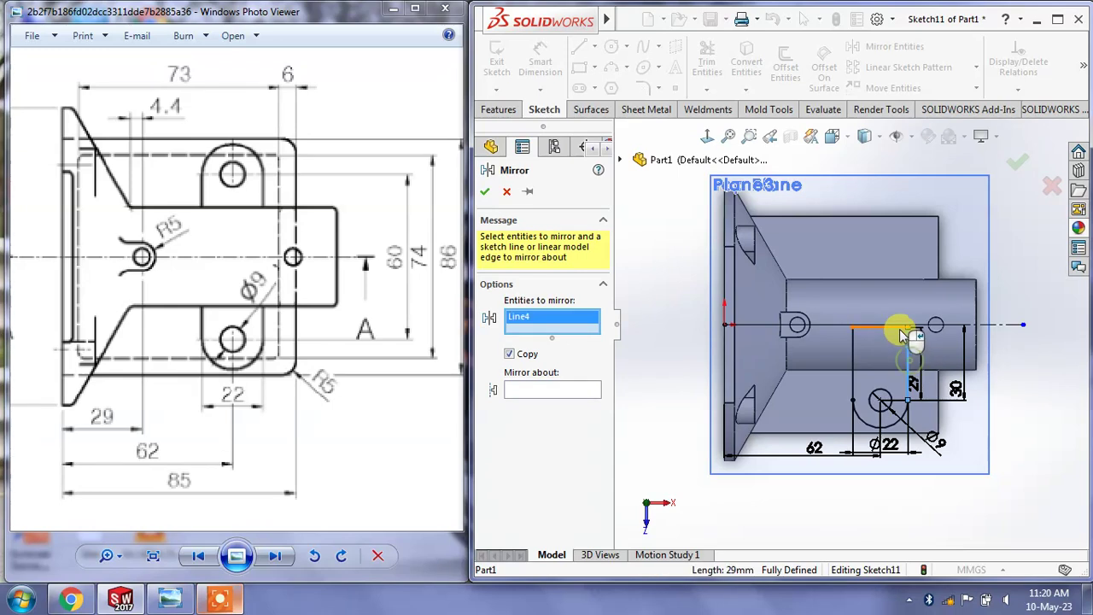
left_click(892, 327)
left_click(853, 376)
left_click(864, 430)
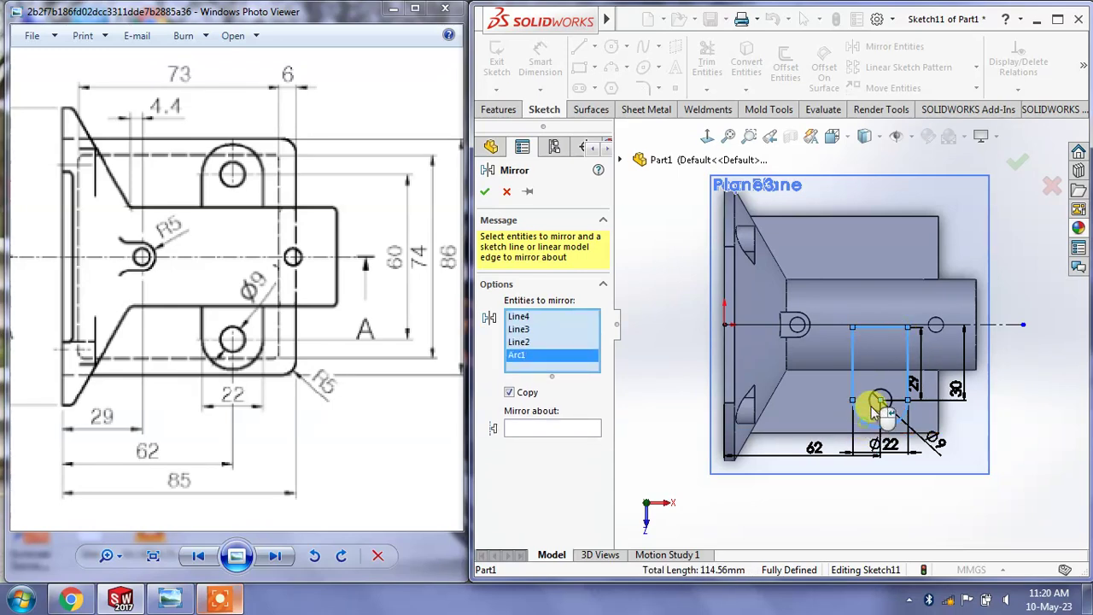
left_click(874, 404)
left_click(574, 440)
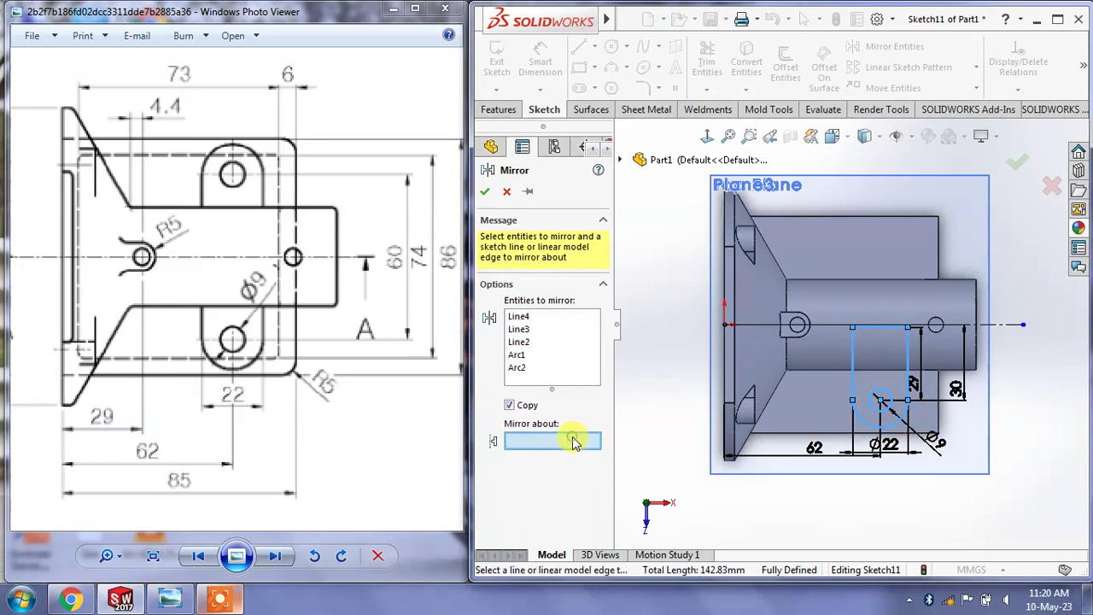
left_click(837, 324)
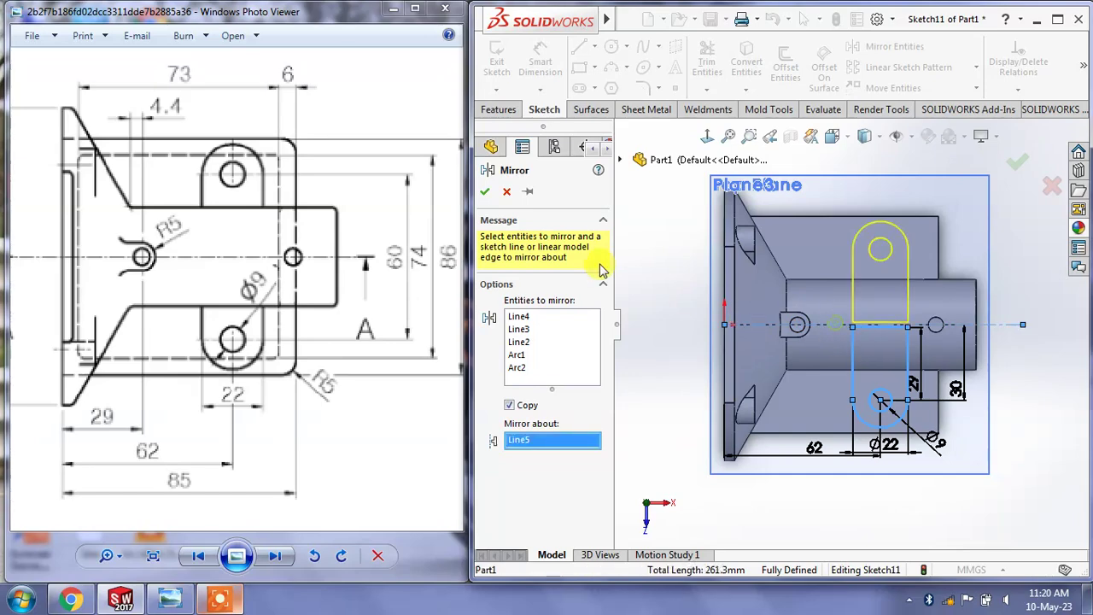
left_click(485, 192)
left_click(1022, 167)
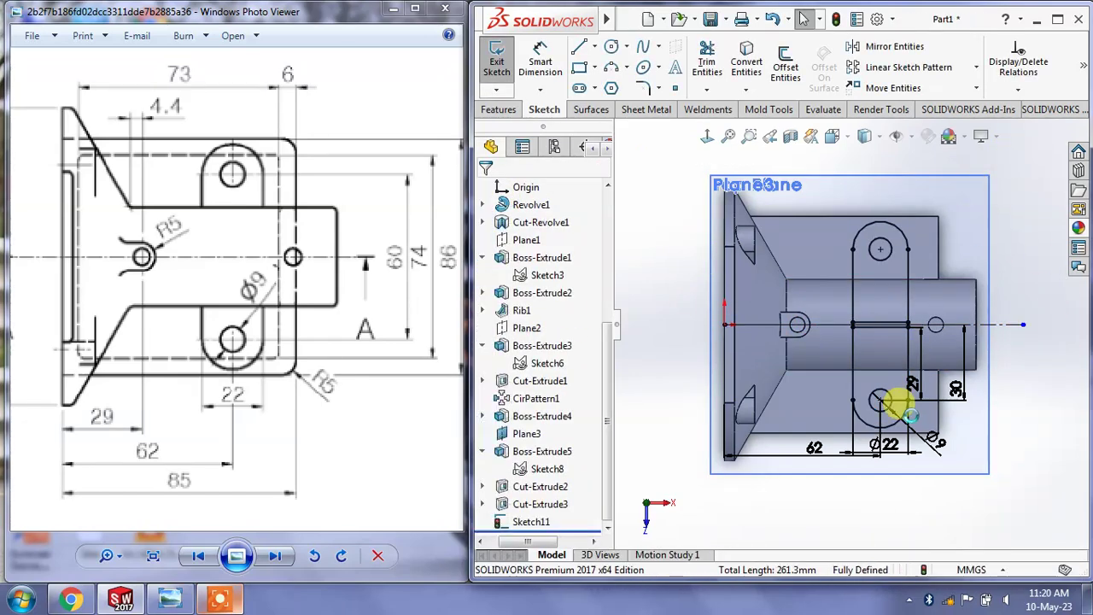
Start the boss extrusion of Sketch11 with a 6 mm depth
middle_click_drag(908, 433, 873, 306)
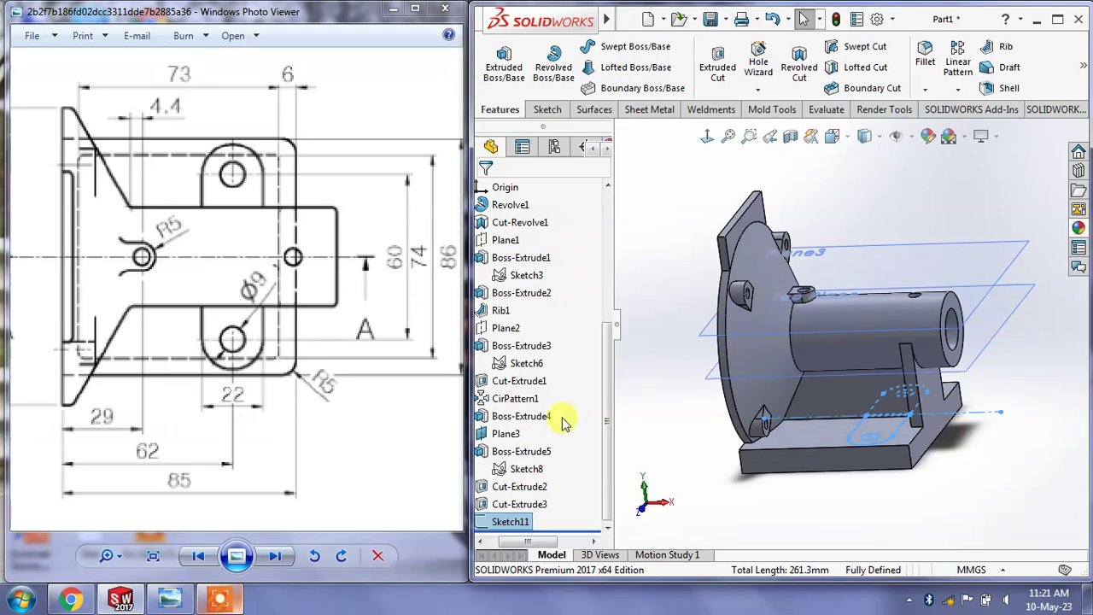
left_click_drag(224, 407, 264, 220)
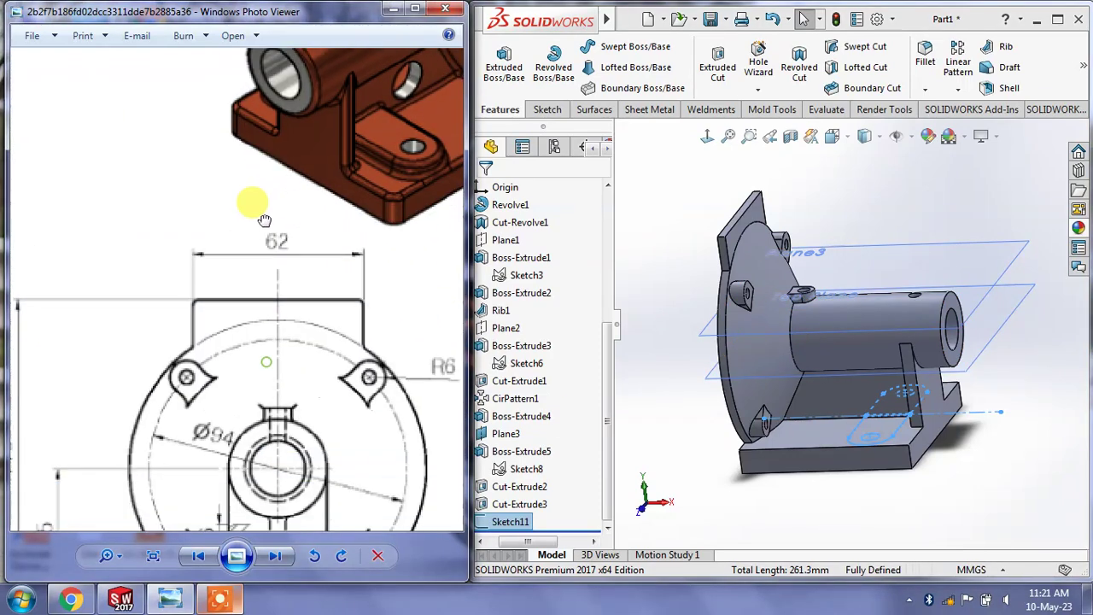
left_click_drag(308, 394, 317, 219)
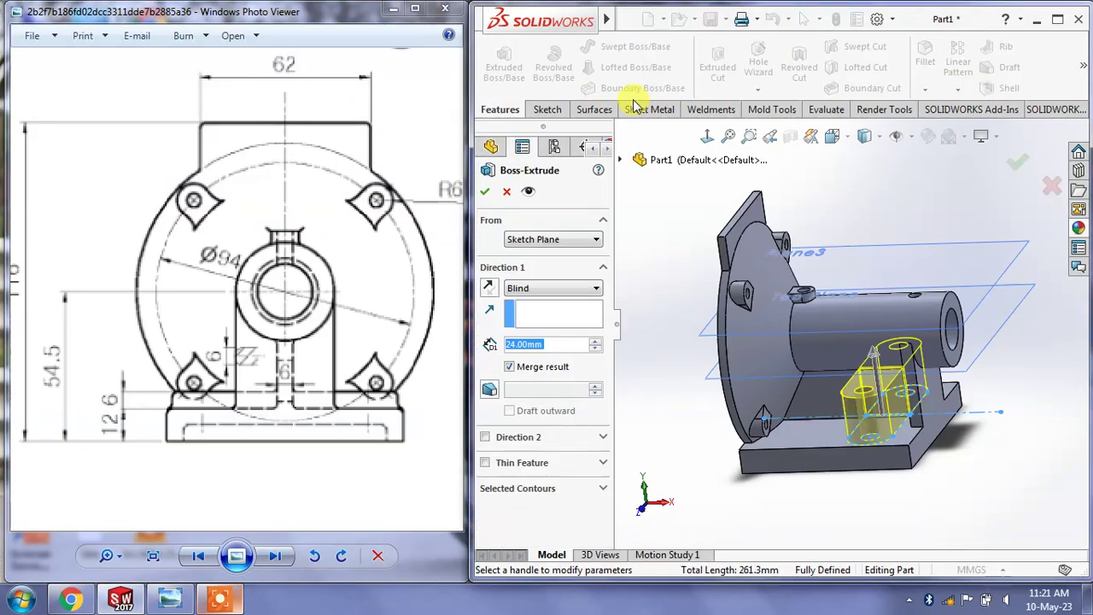
type("6")
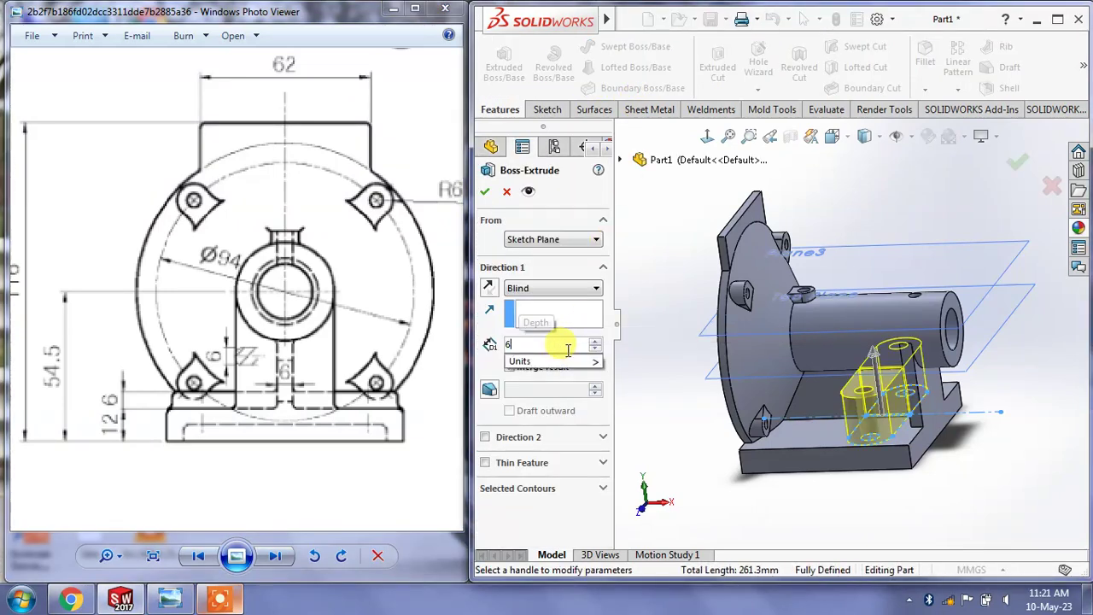
key("Return")
scroll(912, 474, "down", 2)
scroll(835, 363, "down", 2)
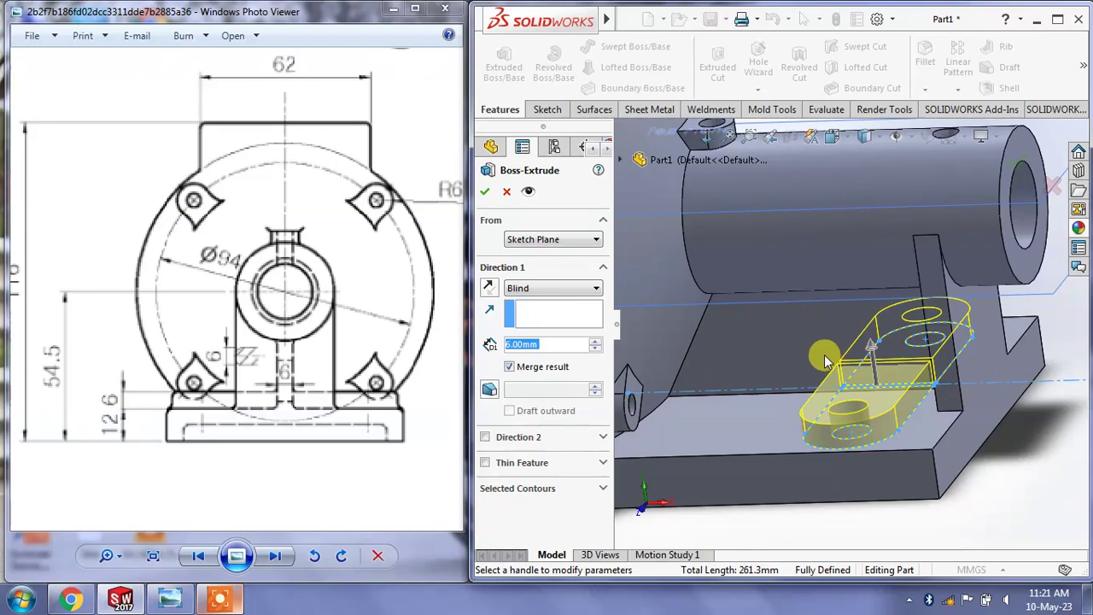
Pick the lug, circle and slot regions as Selected Contours and accept the boss
left_click(577, 494)
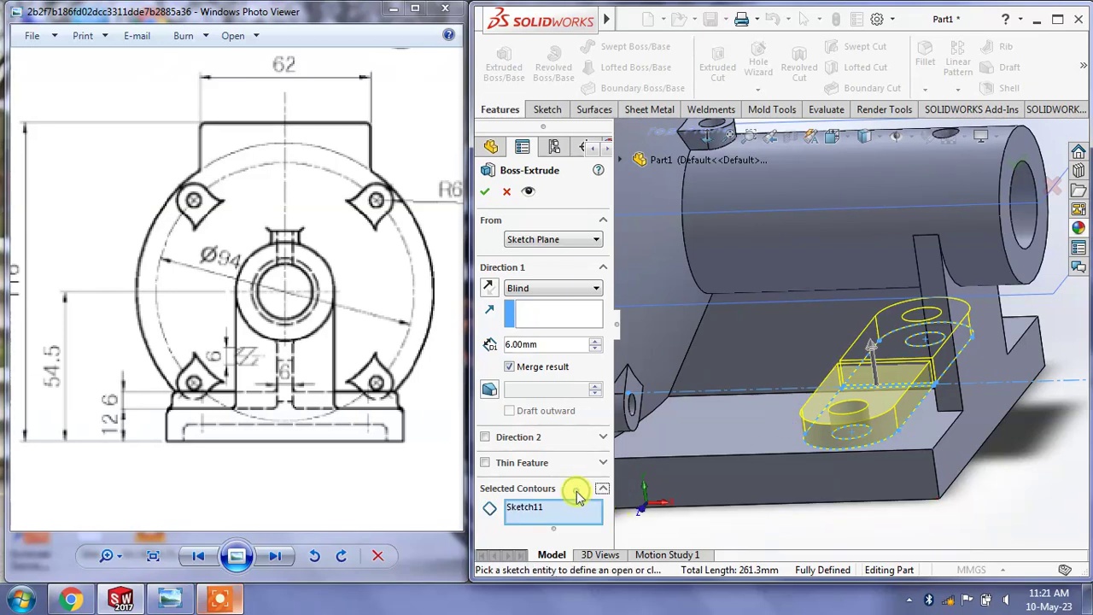
left_click(577, 510)
middle_click_drag(805, 374, 859, 527)
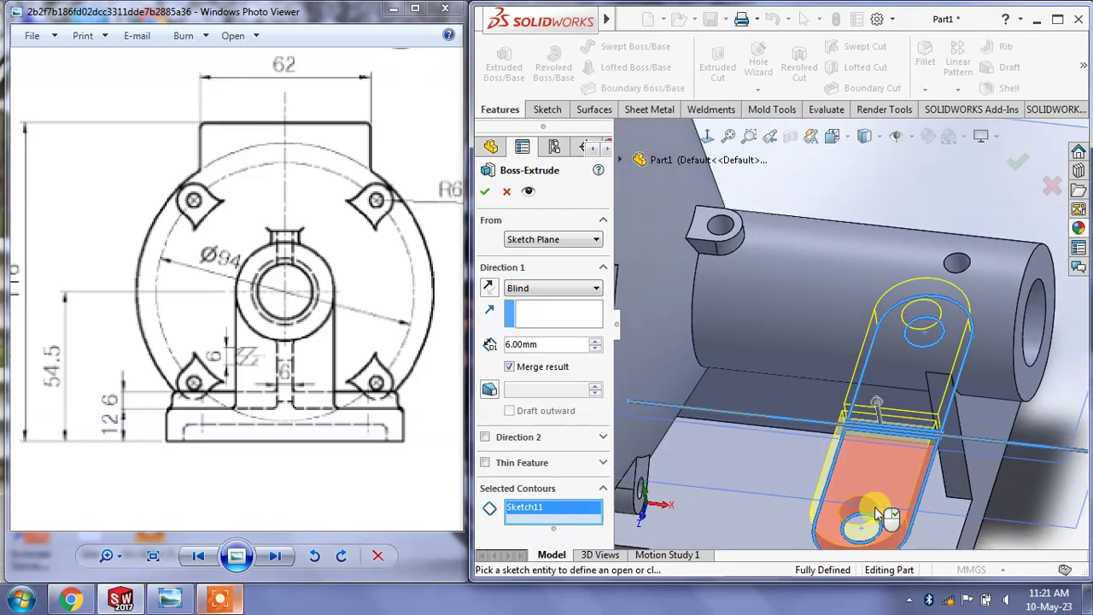
left_click(858, 527)
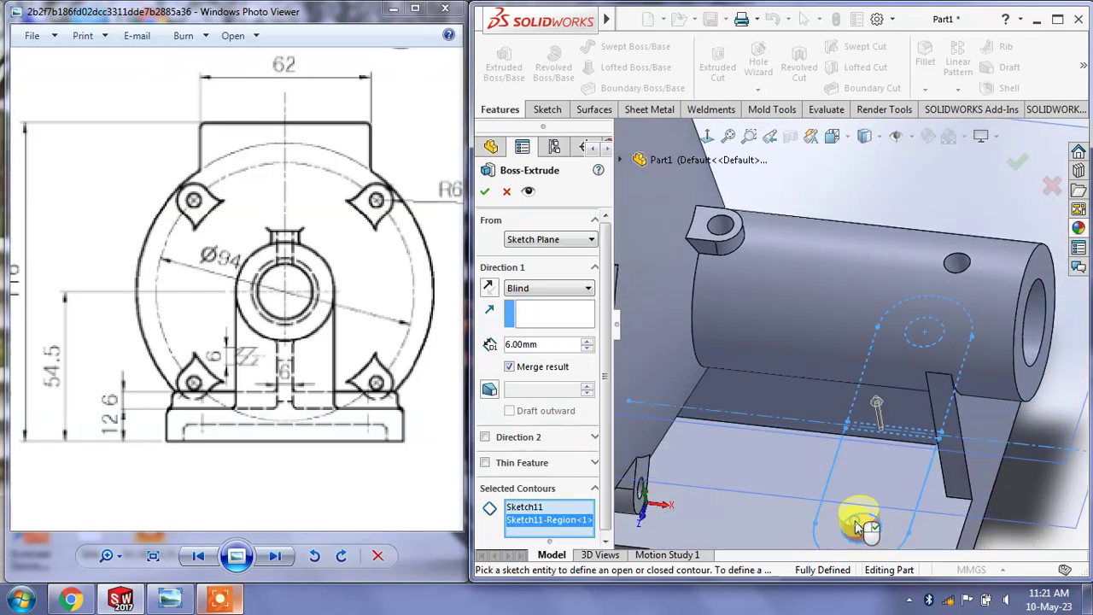
left_click(935, 329)
left_click(956, 319)
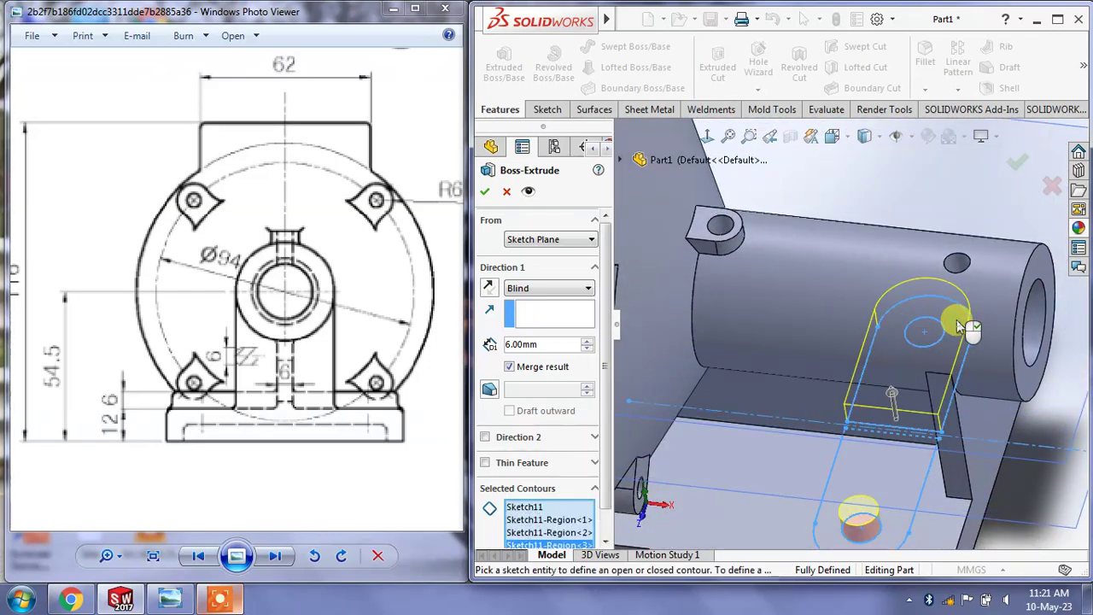
left_click(890, 517)
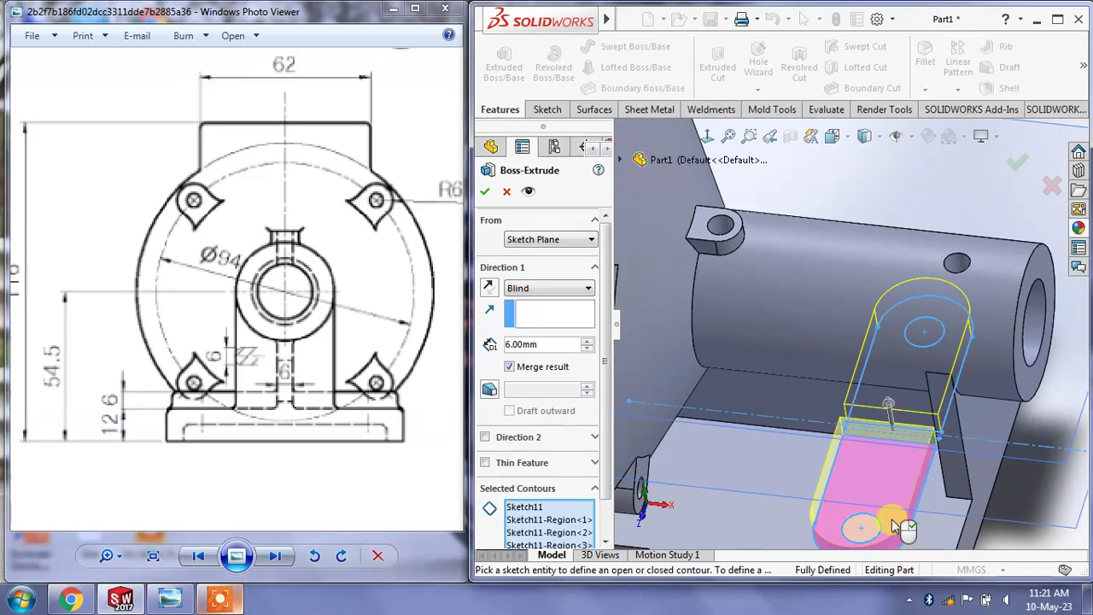
left_click(487, 193)
middle_click_drag(751, 316, 861, 323)
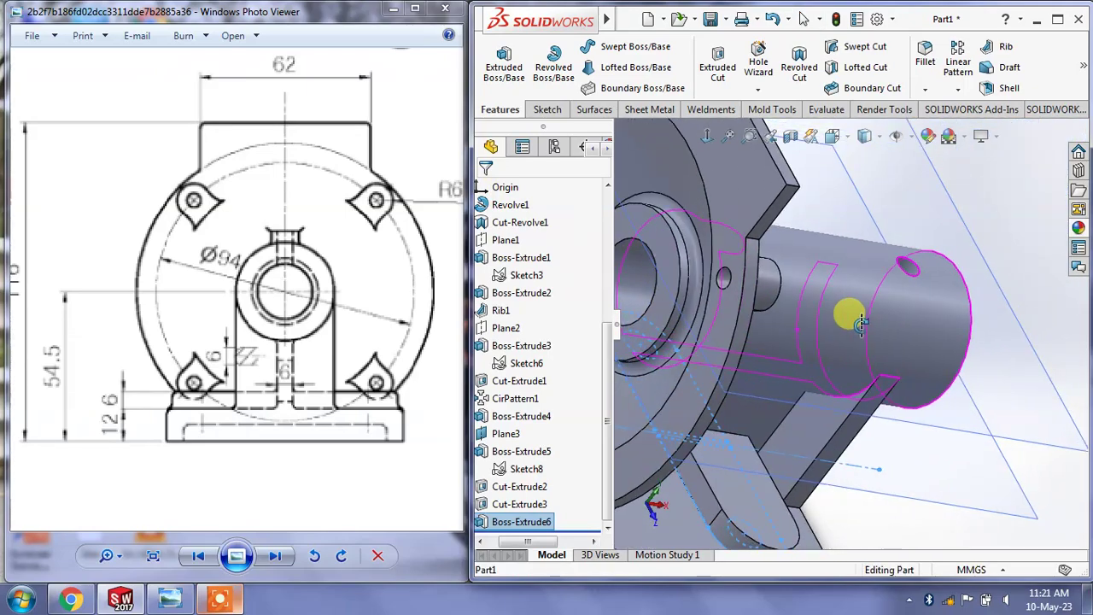
Look over the rib and base, then select Sketch11 in the feature tree
scroll(732, 464, "down", 5)
scroll(708, 403, "down", 5)
scroll(794, 329, "down", 3)
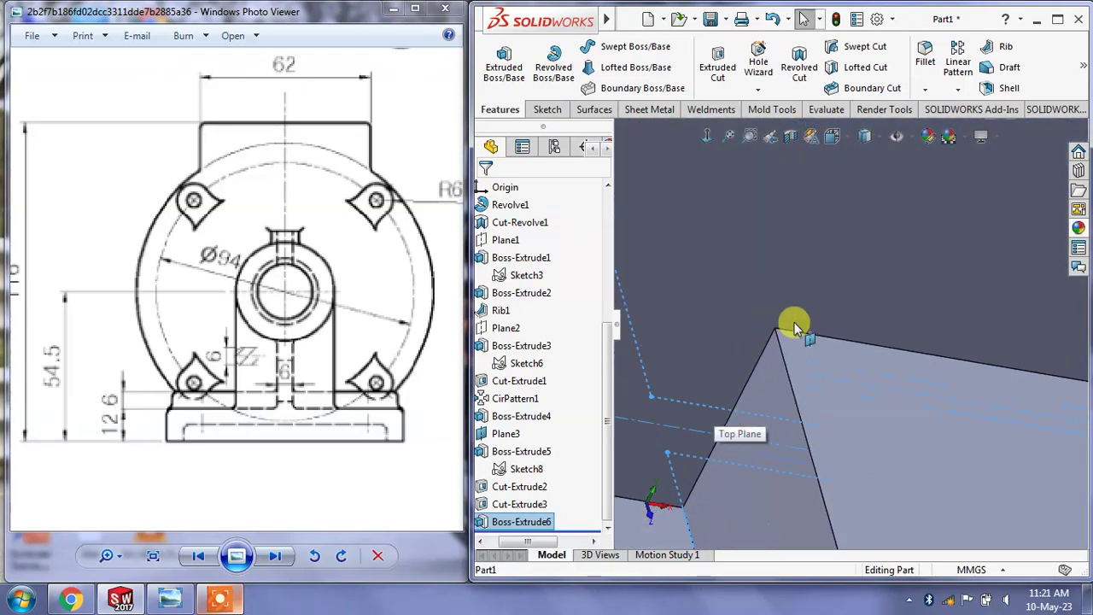
scroll(792, 344, "up", 3)
scroll(816, 352, "up", 4)
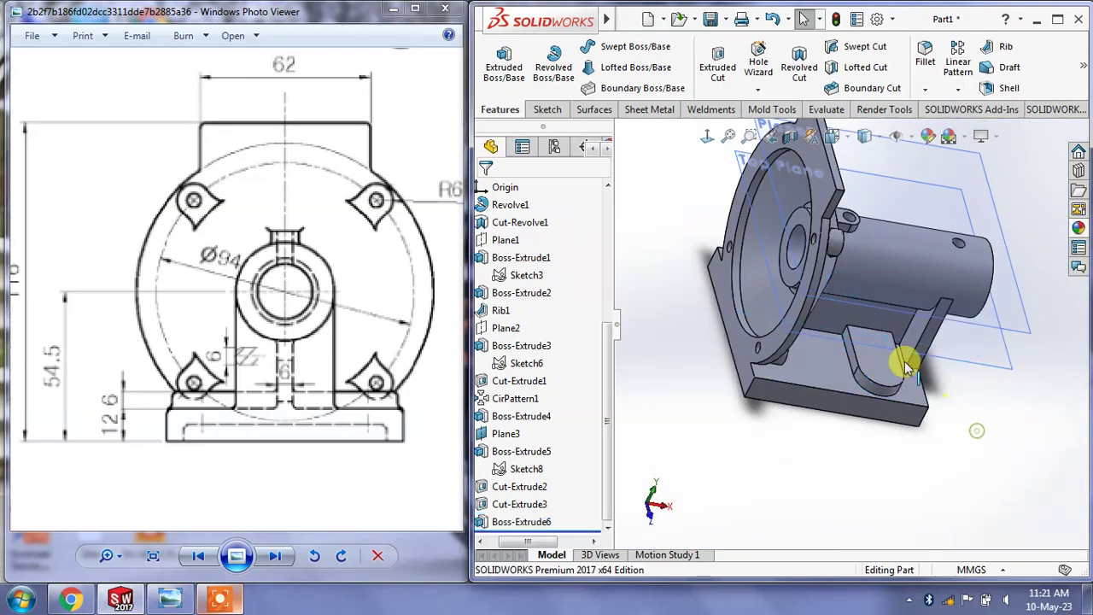
mouse_move(908, 365)
middle_mouse_down()
mouse_move(934, 293)
mouse_move(842, 350)
middle_mouse_up()
scroll(881, 340, "down", 5)
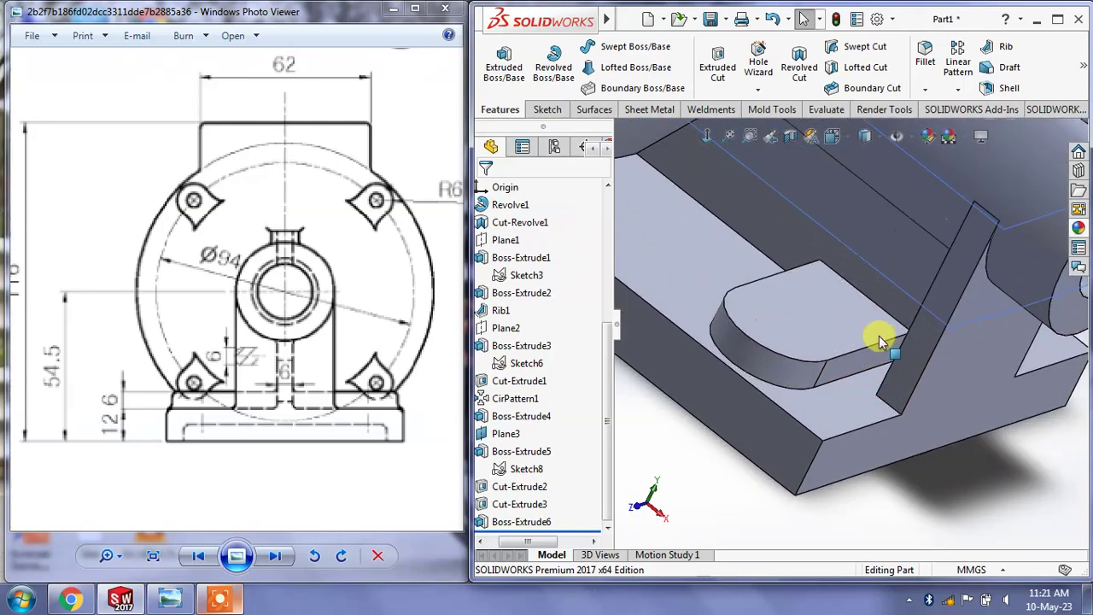
scroll(888, 321, "down", 2)
scroll(873, 329, "down", 2)
scroll(862, 307, "down", 3)
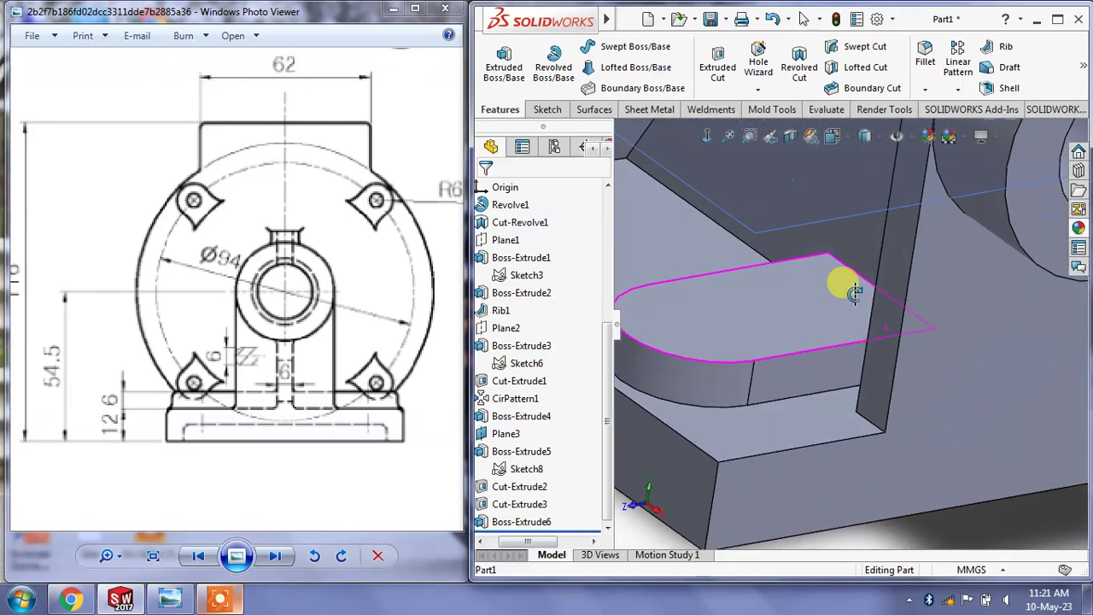
scroll(854, 292, "up", 2)
scroll(874, 305, "up", 2)
scroll(891, 334, "up", 2)
scroll(882, 353, "up", 2)
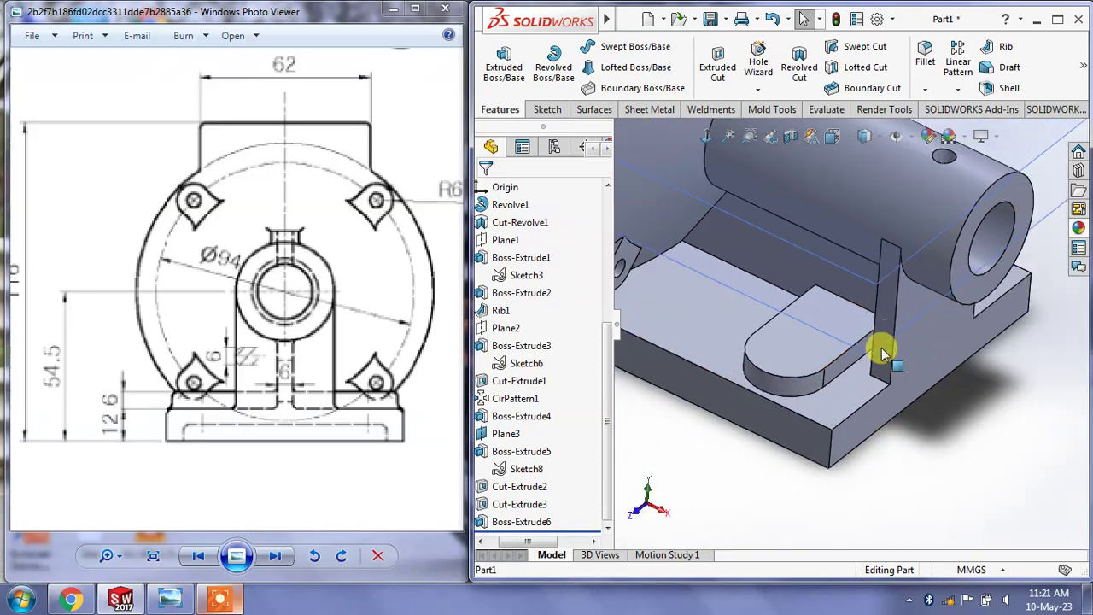
scroll(883, 352, "up", 3)
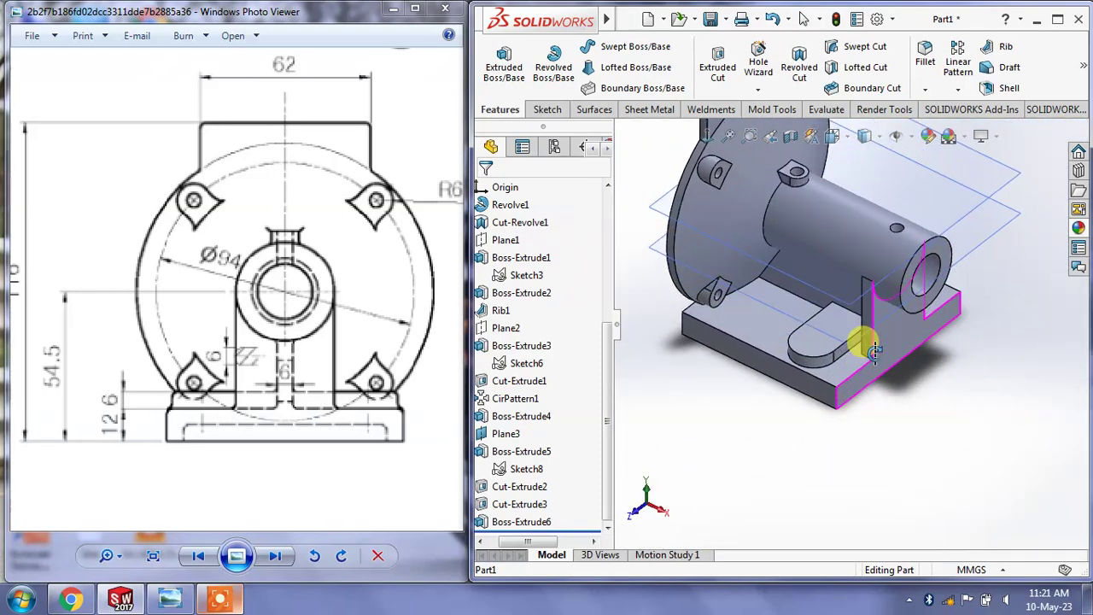
mouse_move(874, 349)
middle_mouse_down()
mouse_move(939, 361)
mouse_move(908, 349)
mouse_move(817, 356)
mouse_move(778, 413)
middle_mouse_up()
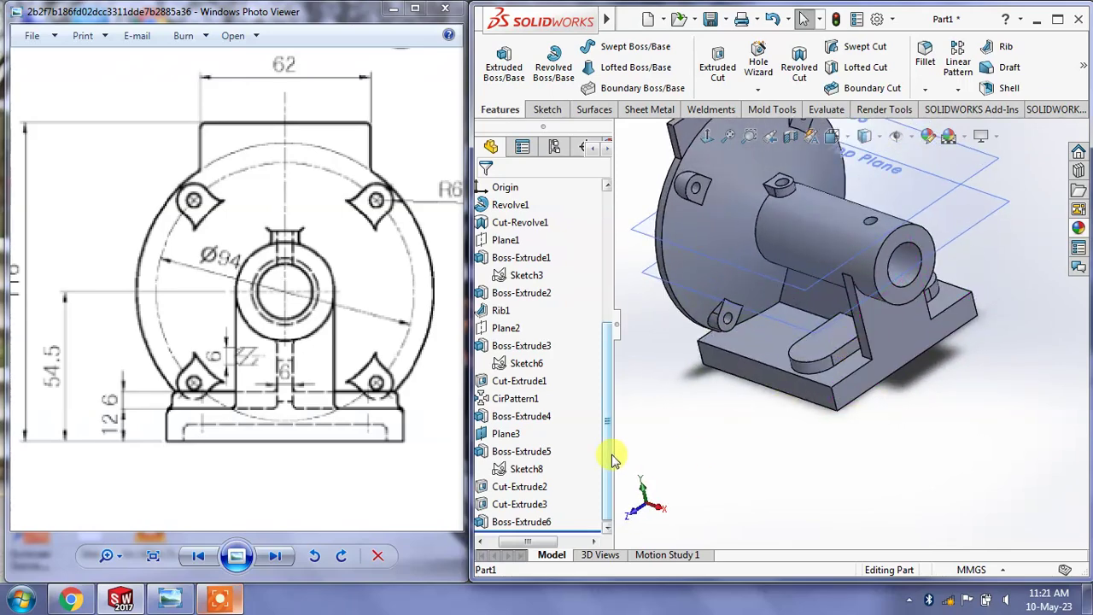
left_click_drag(541, 546, 483, 527)
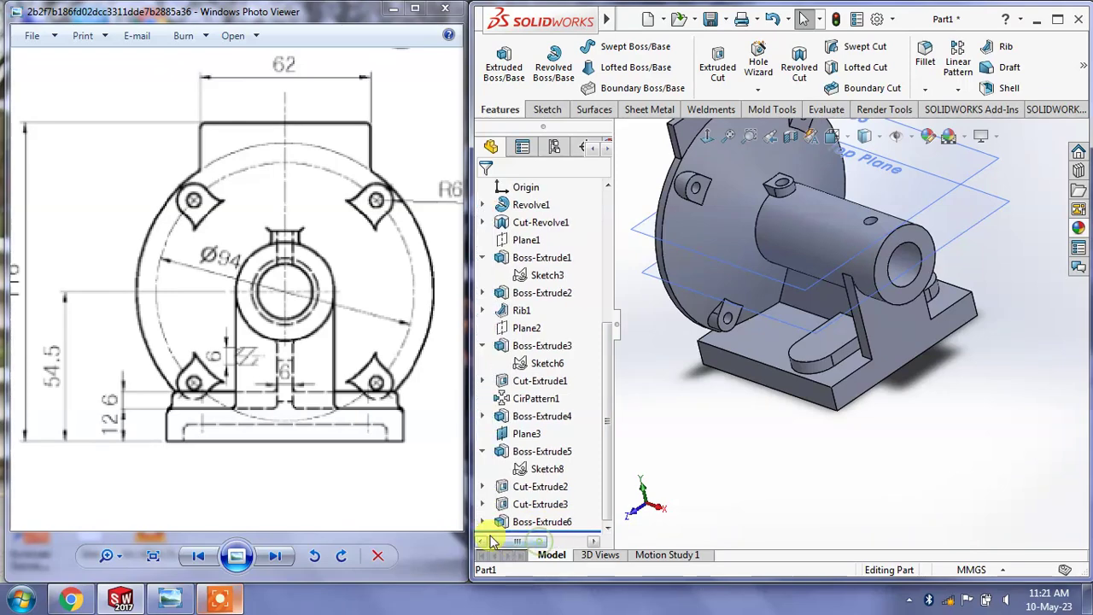
left_click(531, 523)
scroll(811, 299, "up", 3)
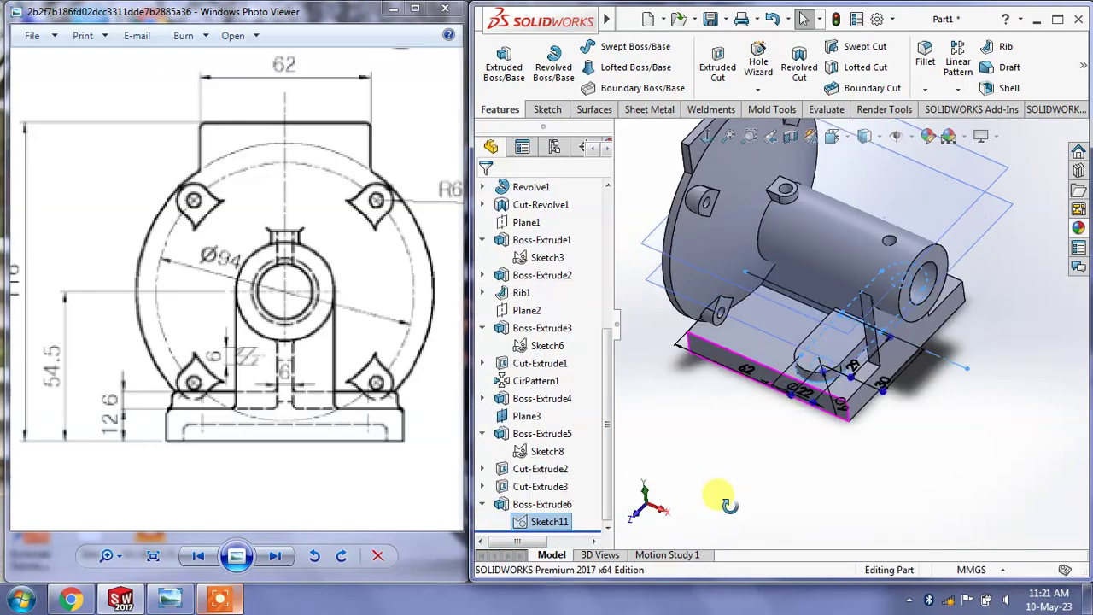
Extrude-cut Sketch11's small circle and second circular contour 28 mm deep
left_click(718, 64)
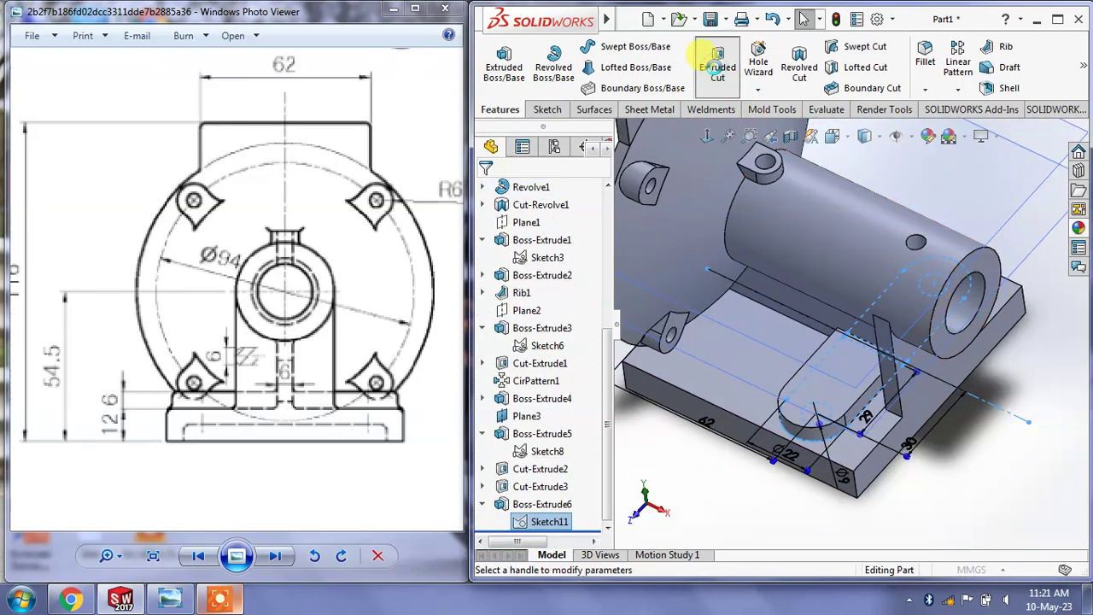
left_click(580, 490)
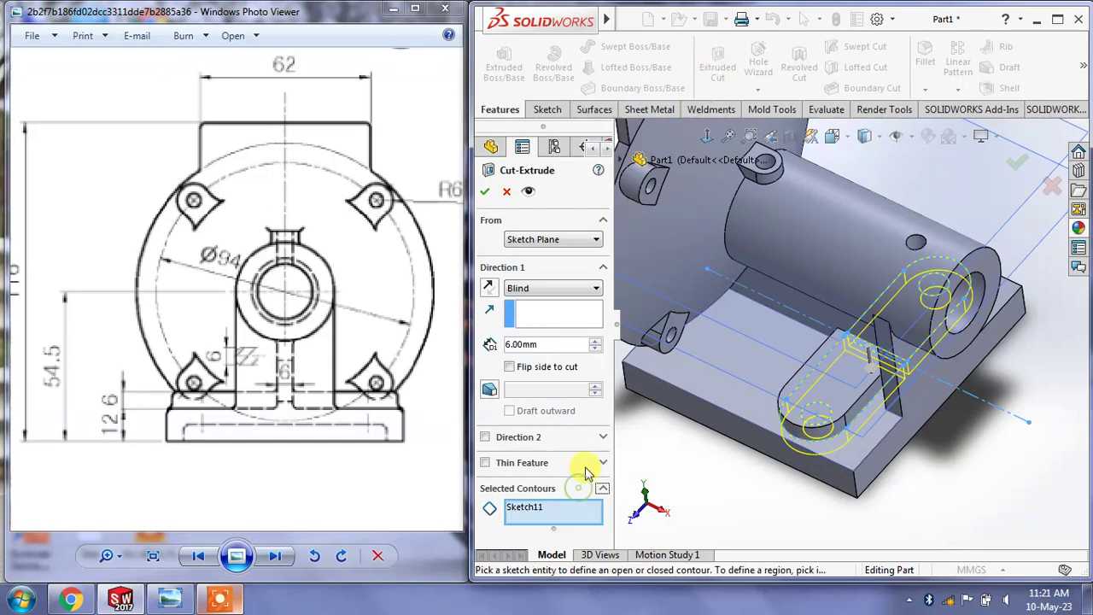
right_click(521, 511)
left_click(540, 516)
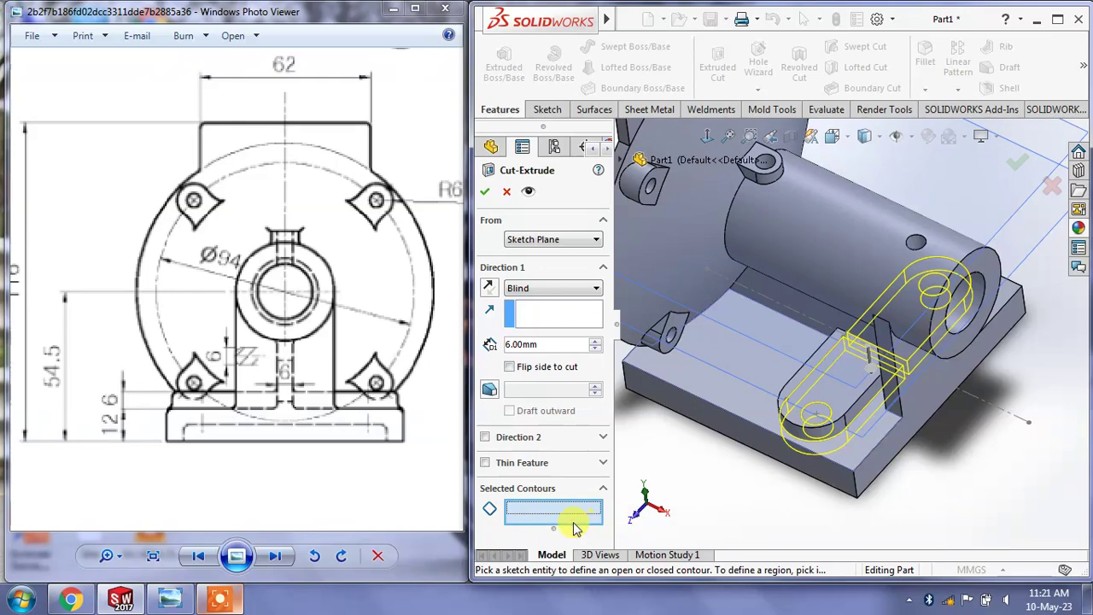
middle_click_drag(821, 419, 829, 422)
left_click(823, 419)
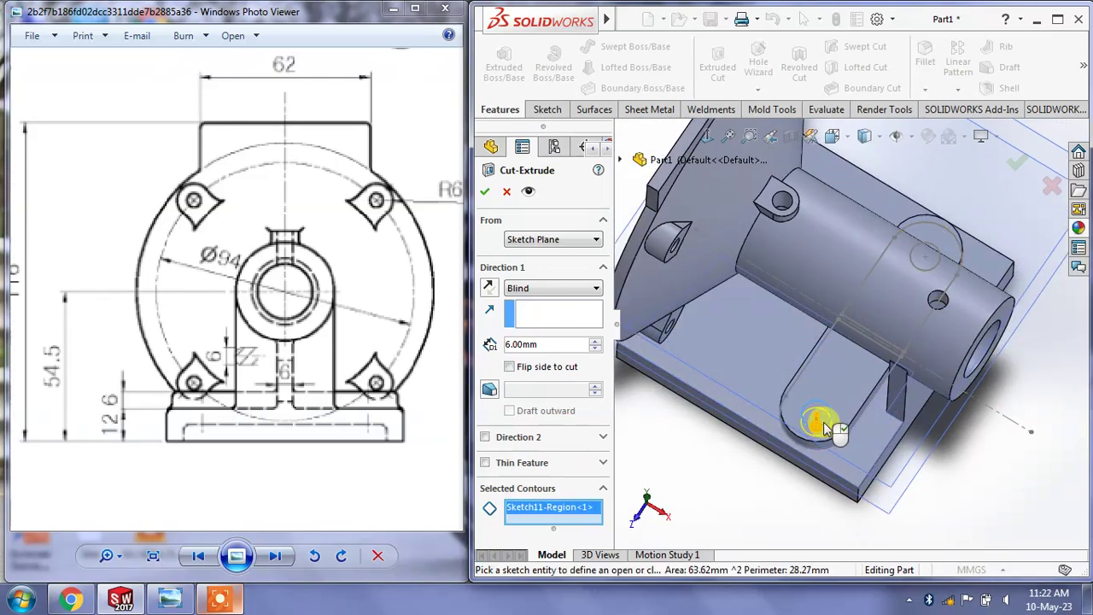
left_click(939, 253)
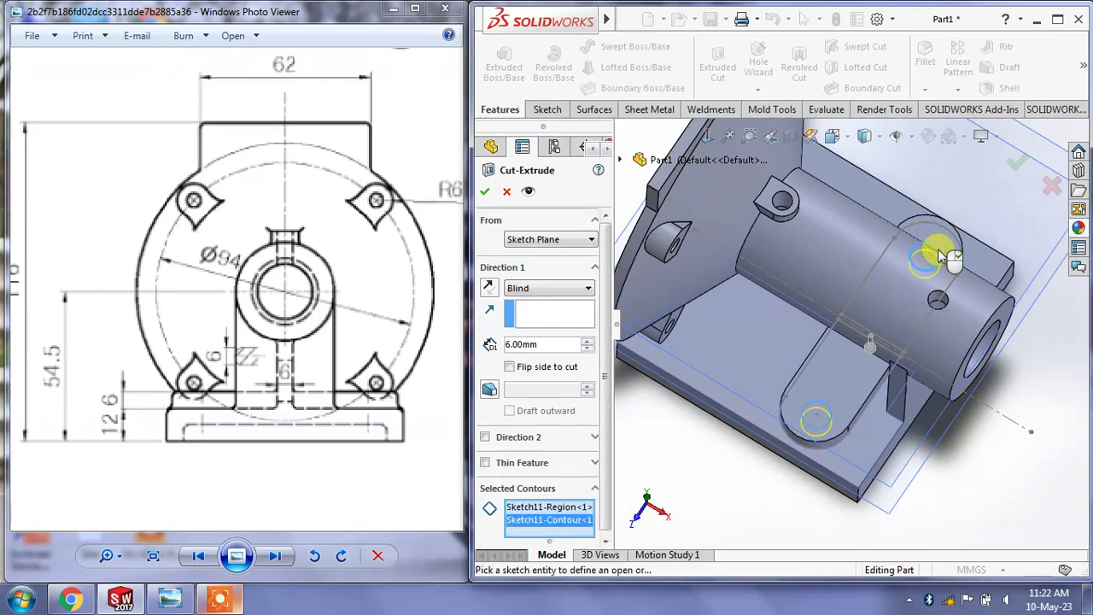
middle_click_drag(941, 446, 875, 339)
left_click_drag(871, 332, 796, 384)
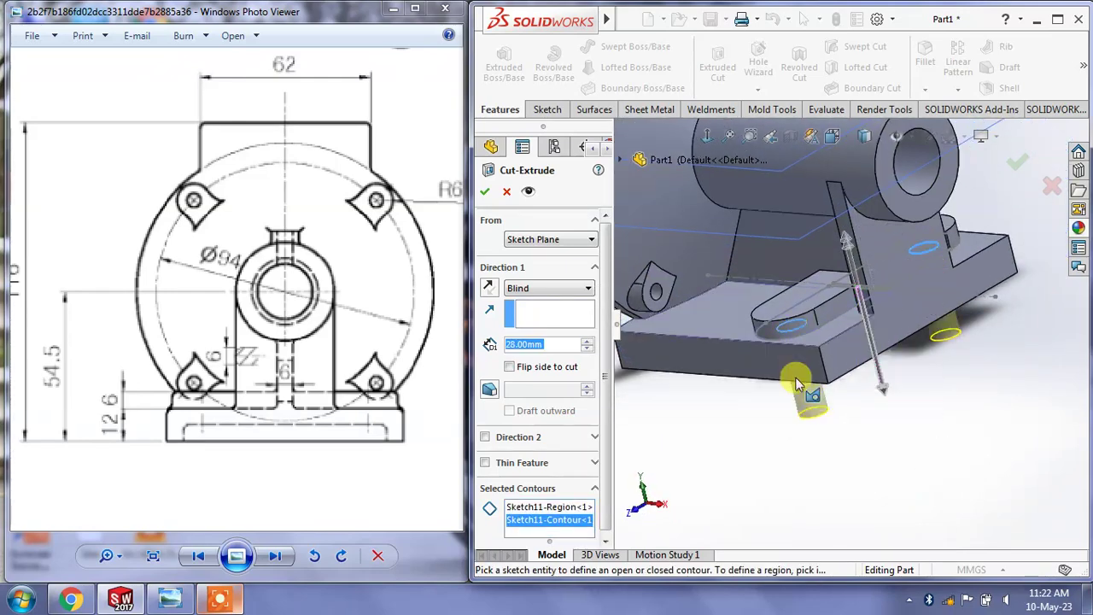
left_click(484, 192)
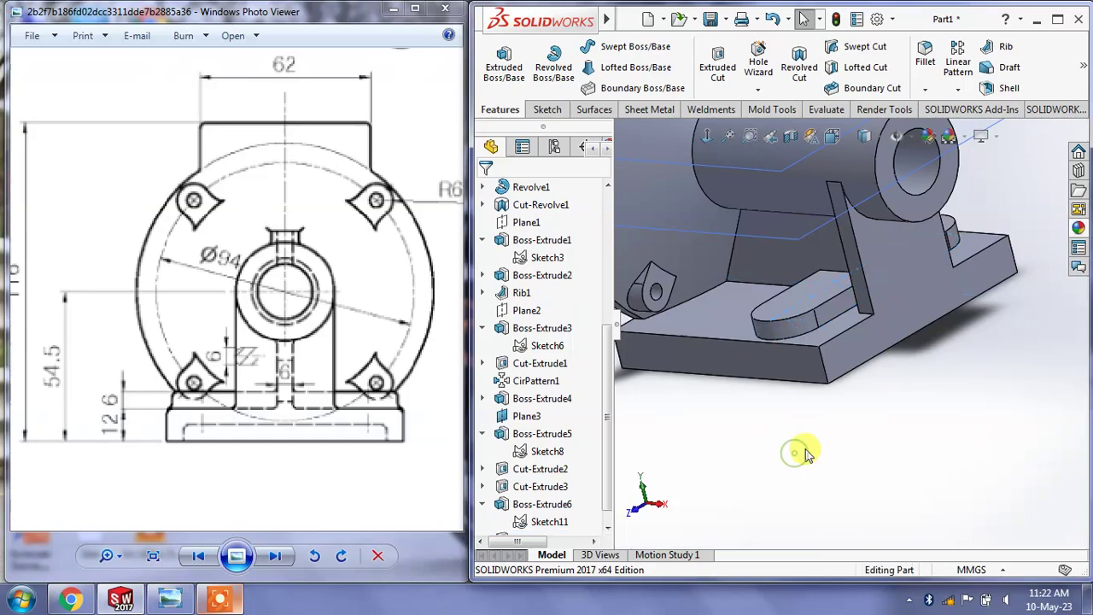
mouse_move(803, 454)
middle_mouse_down()
mouse_move(920, 304)
mouse_move(788, 385)
mouse_move(797, 446)
mouse_move(815, 458)
middle_mouse_up()
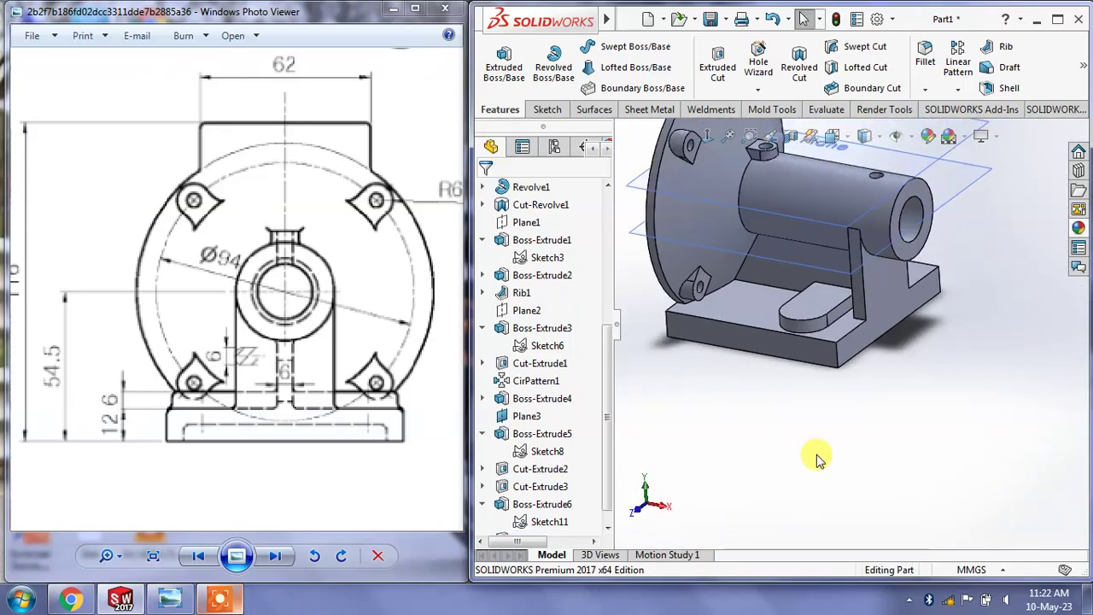
mouse_move(806, 202)
middle_mouse_down()
mouse_move(836, 225)
mouse_move(852, 364)
mouse_move(839, 288)
mouse_move(829, 341)
mouse_move(642, 521)
middle_mouse_up()
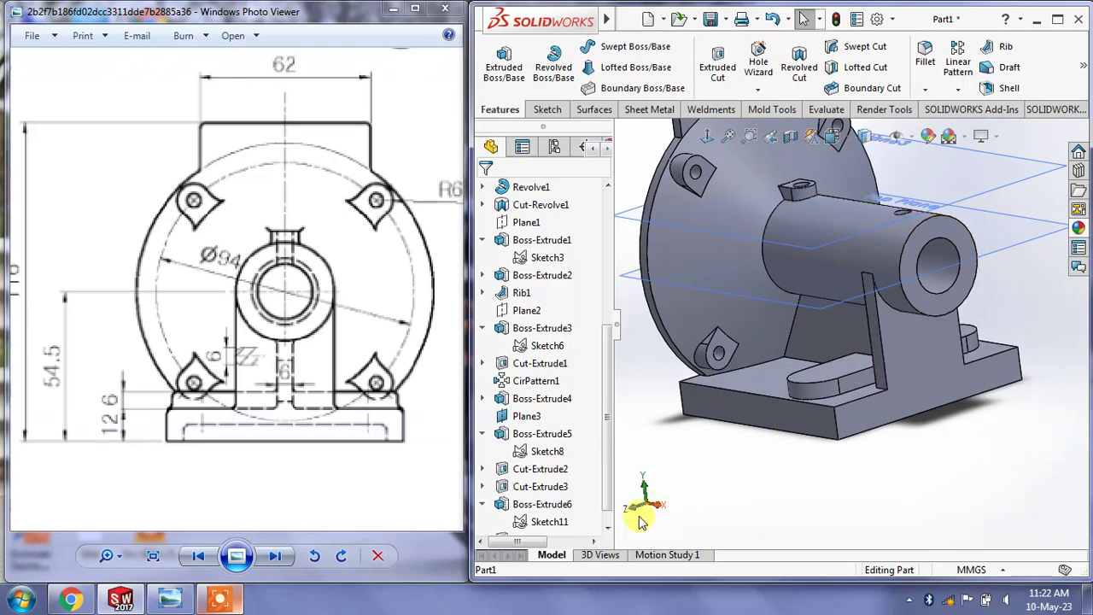
Edit Cut-Extrude4: Direction 1 depth 25 mm, Direction 2 enabled at 37 mm
scroll(602, 495, "down", 1)
left_click(547, 521)
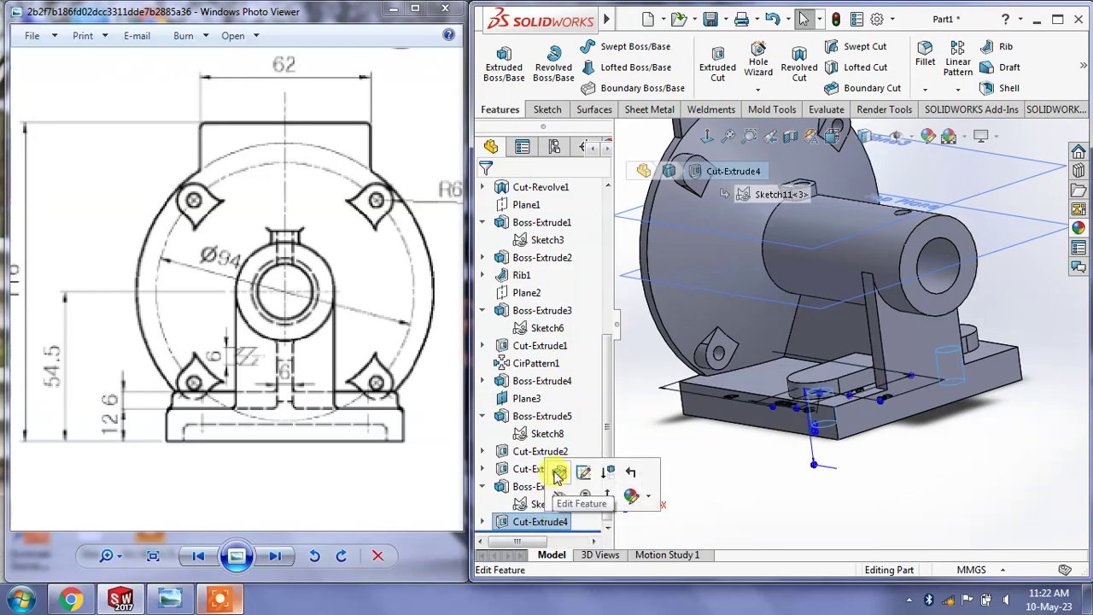
left_click(555, 469)
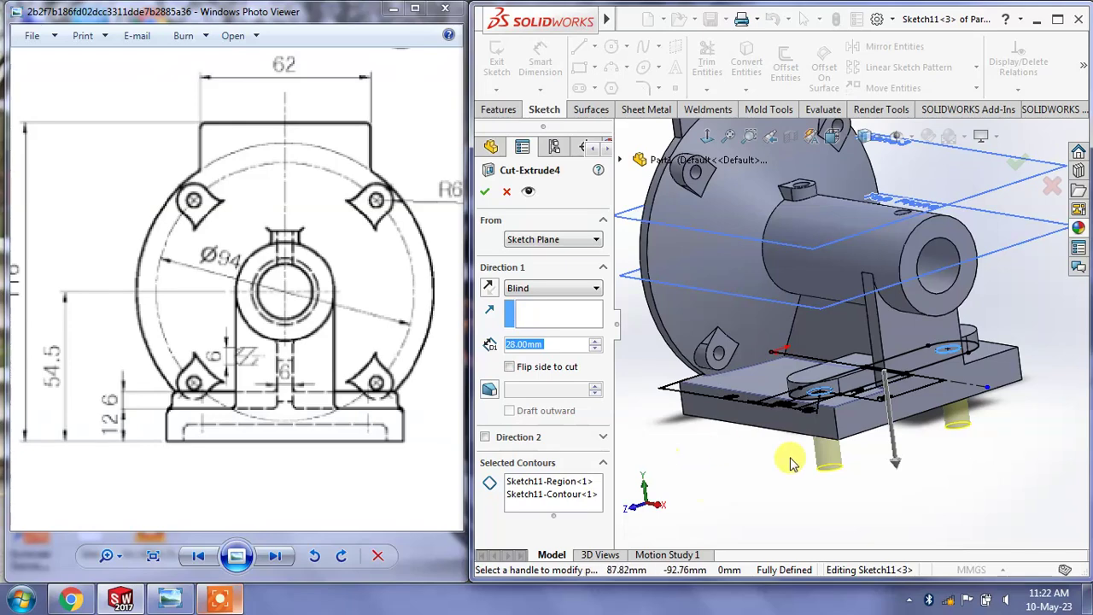
left_click(897, 475)
left_click(892, 448)
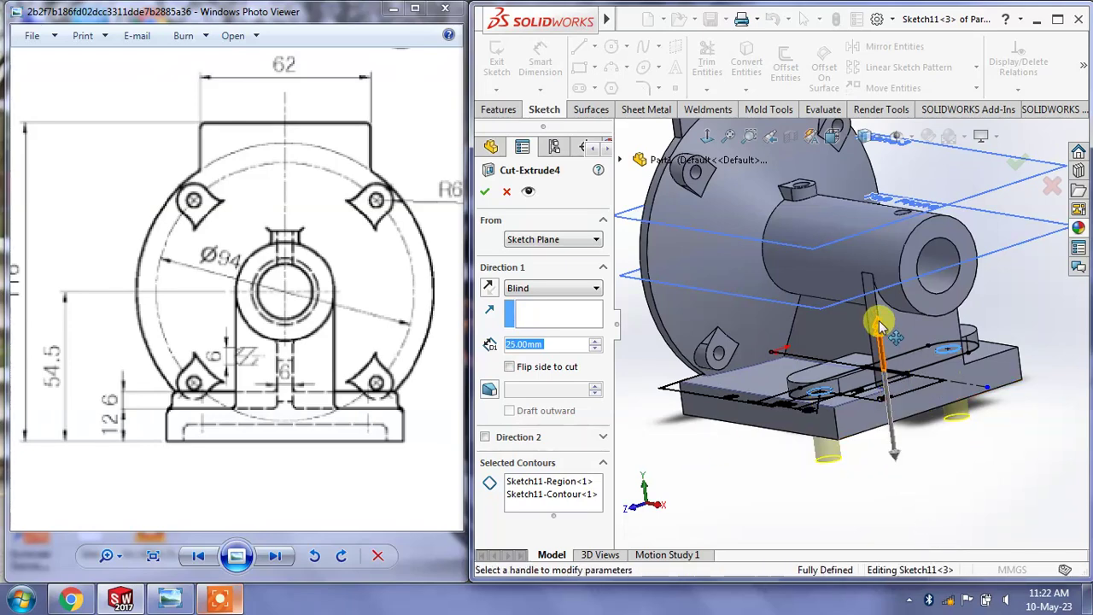
left_click(879, 333)
left_click(865, 266)
middle_click_drag(692, 247, 632, 256)
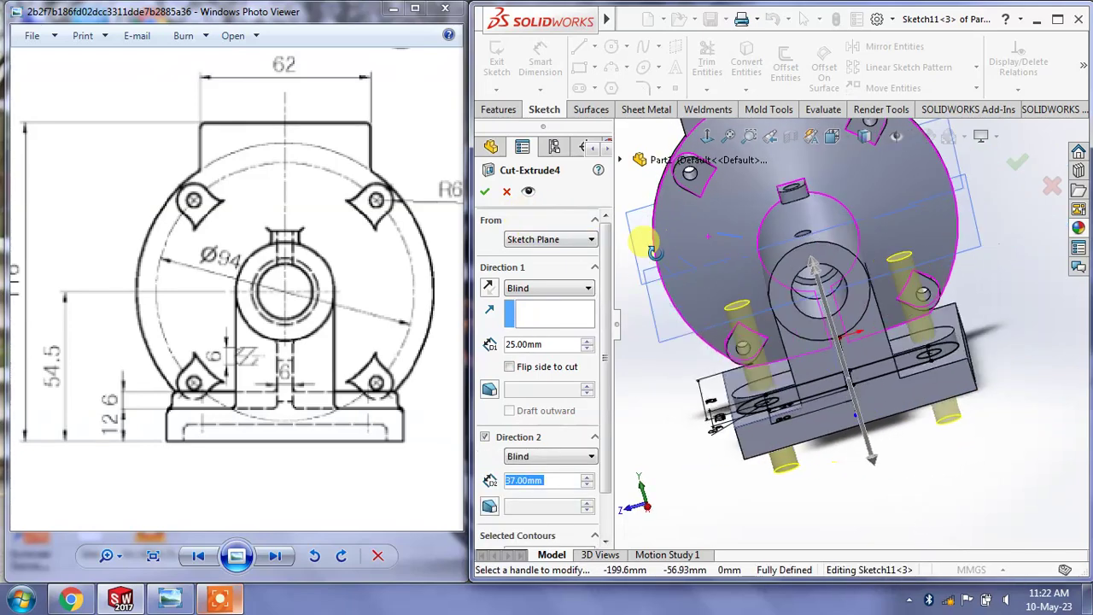
left_click(484, 191)
mouse_move(944, 483)
middle_mouse_down()
mouse_move(793, 383)
mouse_move(805, 415)
mouse_move(776, 362)
middle_mouse_up()
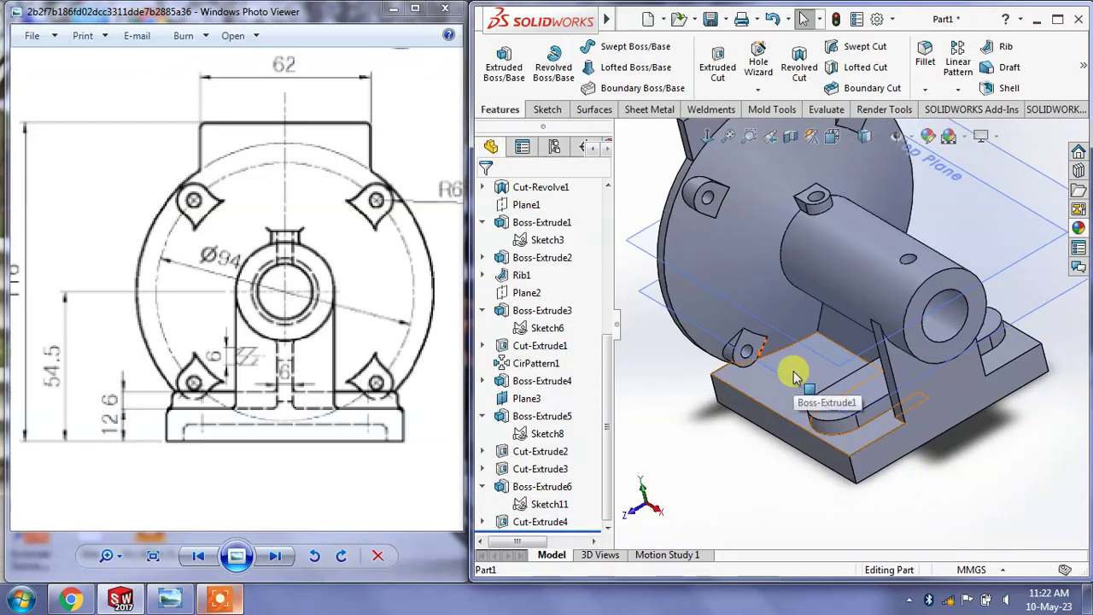
mouse_move(927, 520)
middle_mouse_down()
mouse_move(908, 446)
mouse_move(880, 402)
middle_mouse_up()
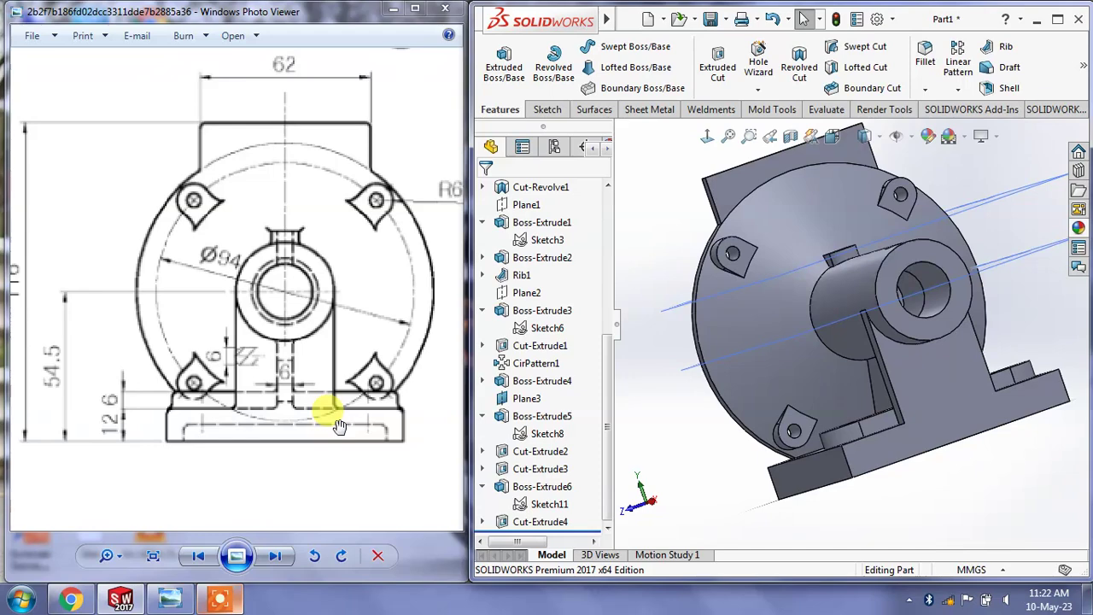
Sketch a circle on the side face of the web
left_click_drag(248, 401, 401, 383)
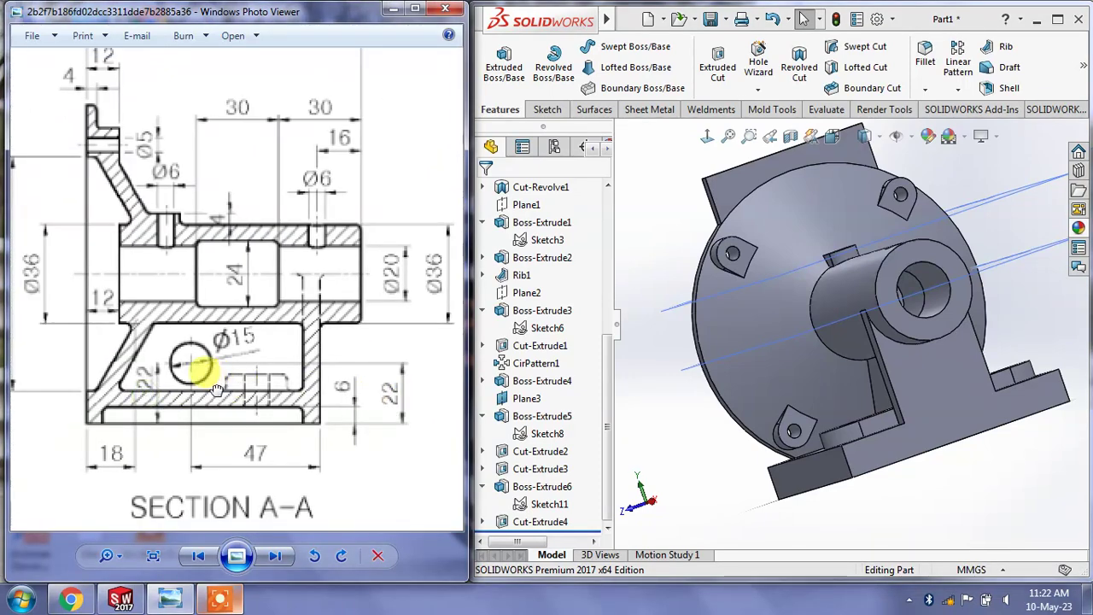
left_click_drag(207, 376, 226, 378)
mouse_move(851, 487)
middle_mouse_down()
mouse_move(934, 442)
mouse_move(917, 436)
middle_mouse_up()
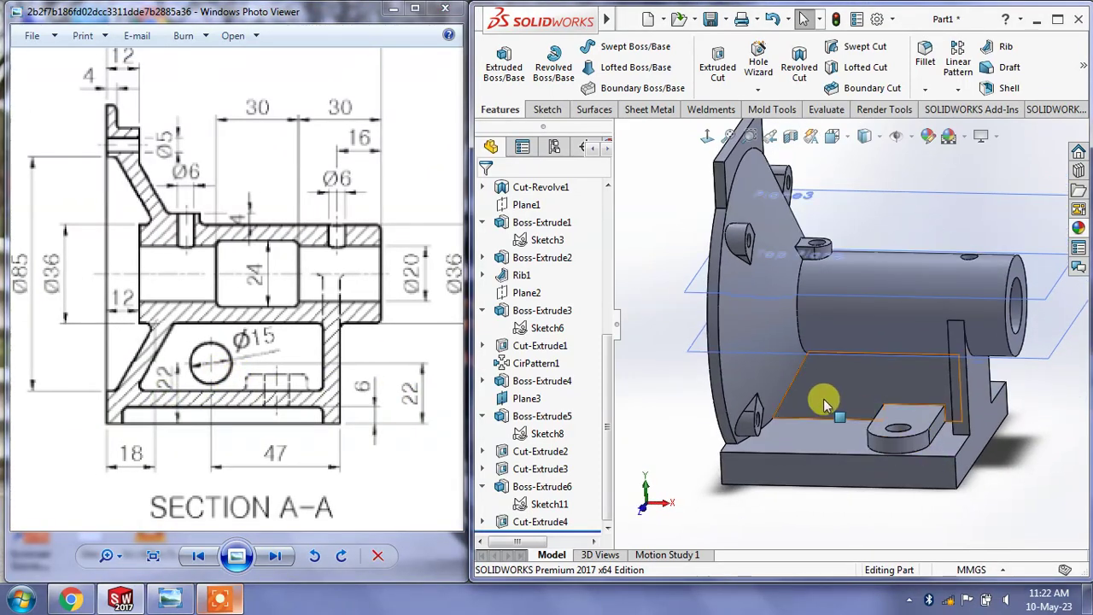
left_click(867, 364)
left_click(889, 340)
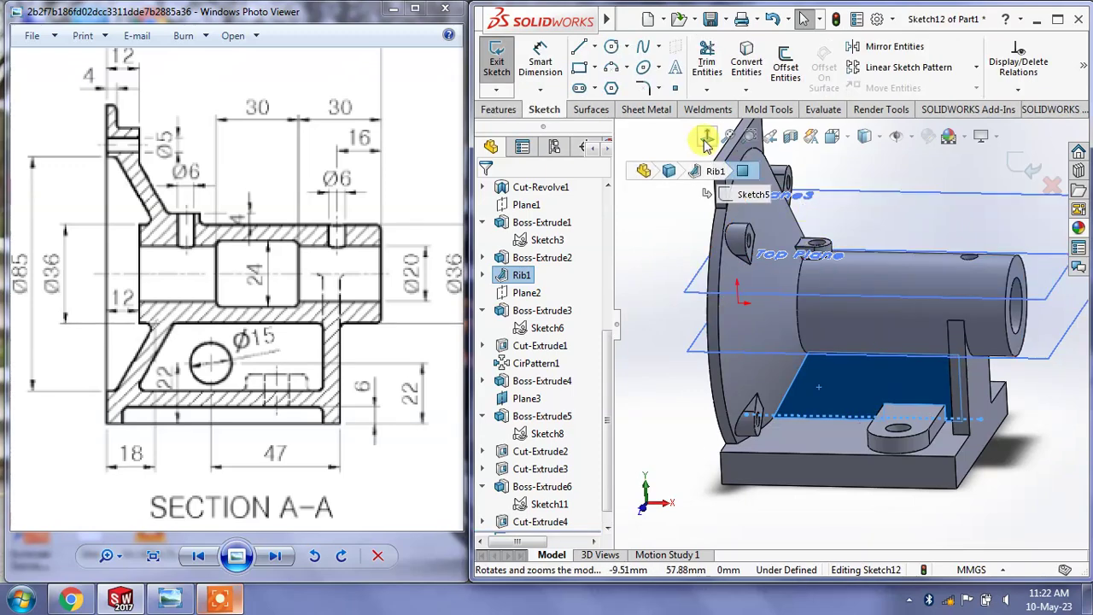
left_click(706, 137)
left_click(612, 47)
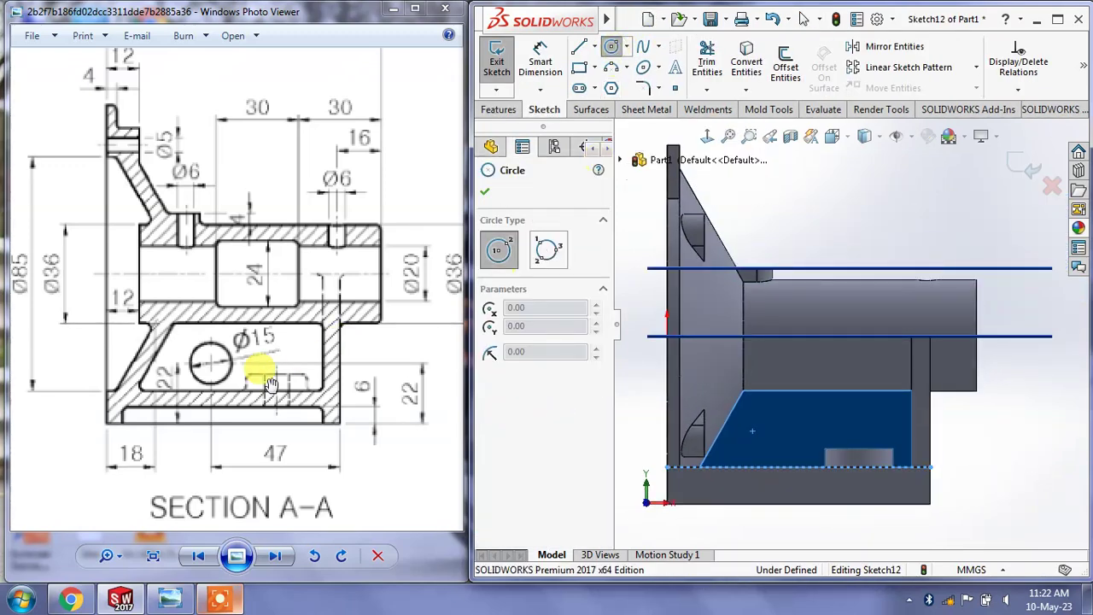
left_click(786, 429)
left_click(798, 411)
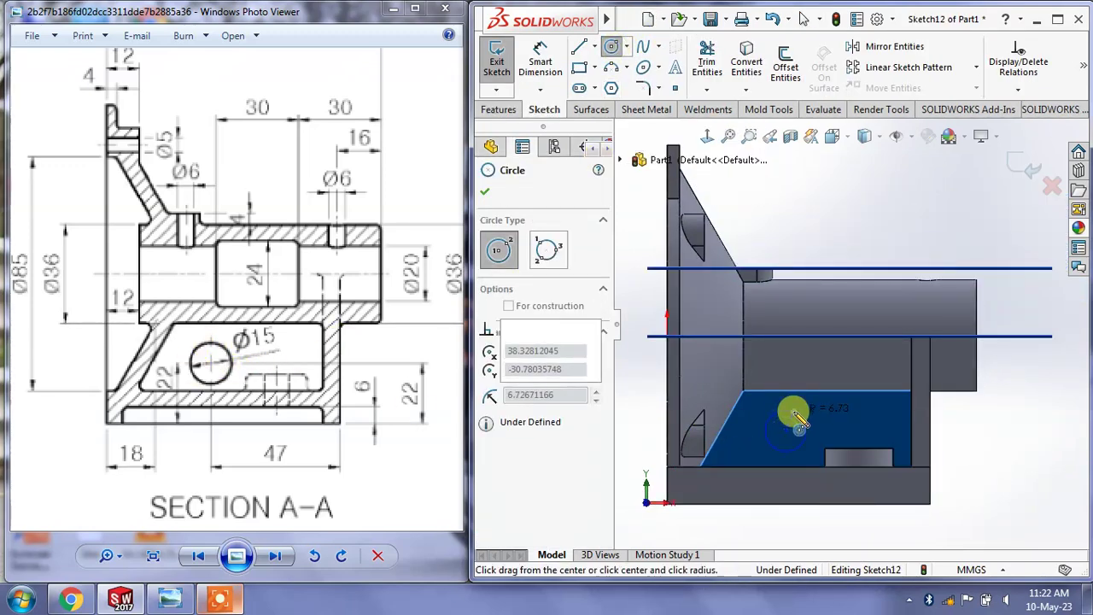
Dimension the circle to a 15 mm diameter
left_click(544, 69)
left_click(800, 414)
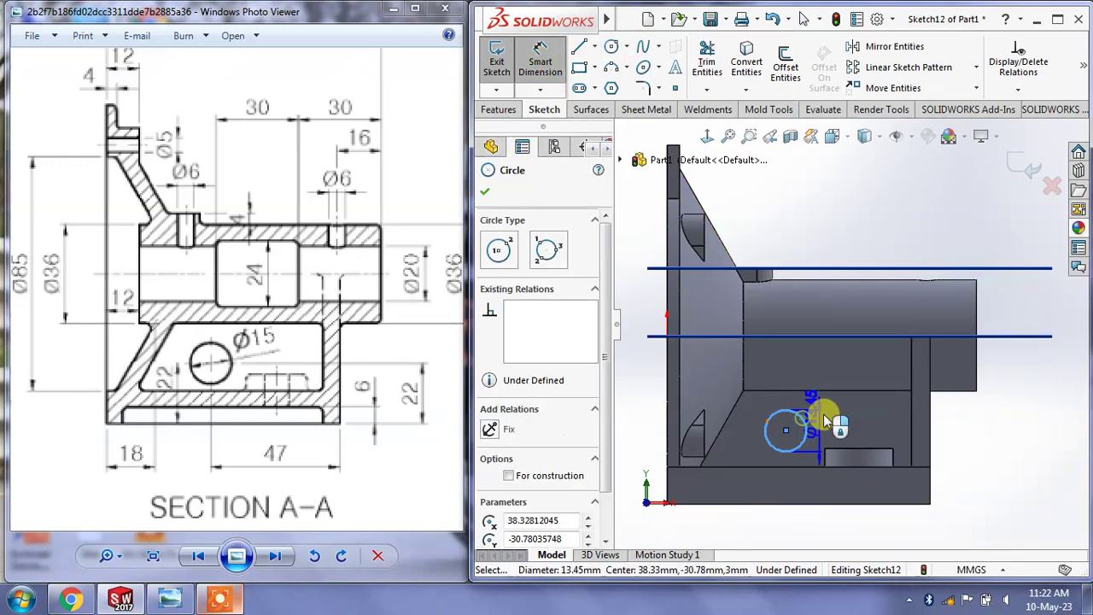
left_click(827, 417)
type("15")
key("Return")
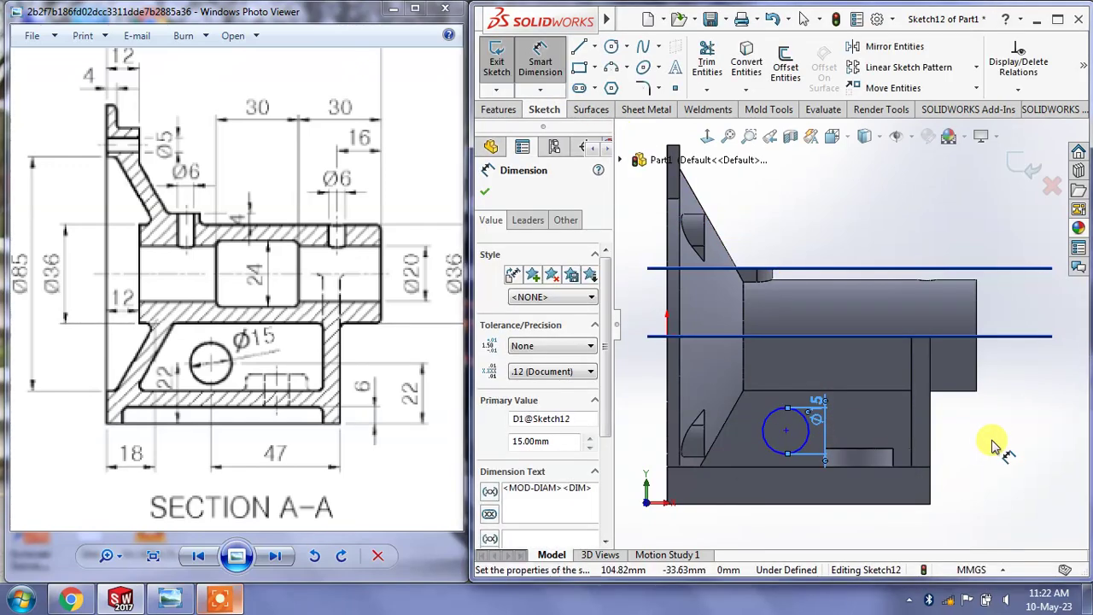
Locate the circle centre 22 mm above the bottom edge and 47 mm from the base's end
left_click(786, 430)
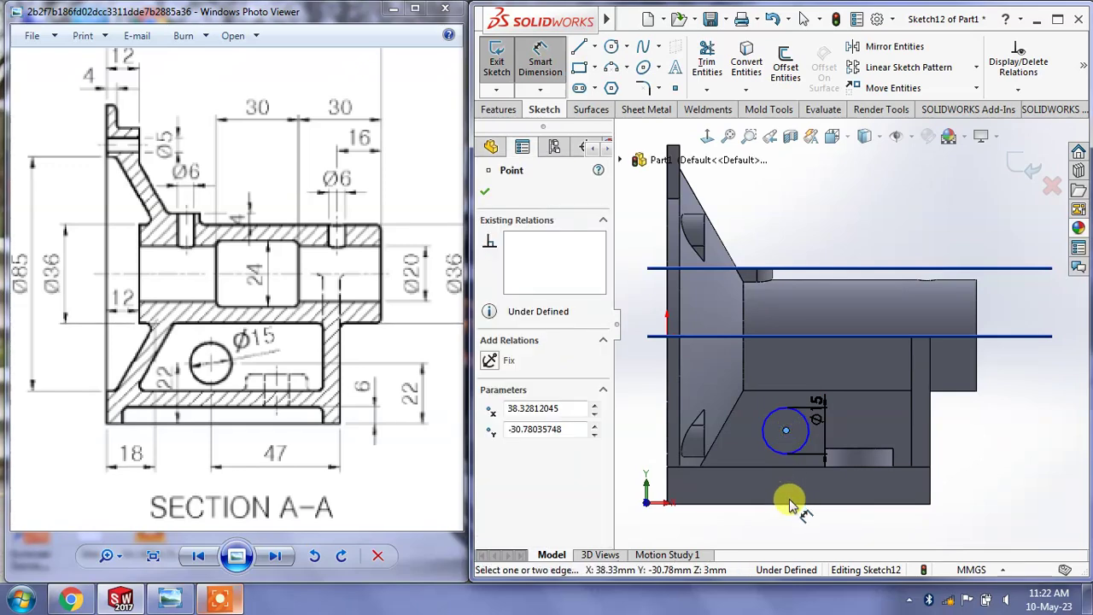
left_click(884, 502)
left_click(954, 474)
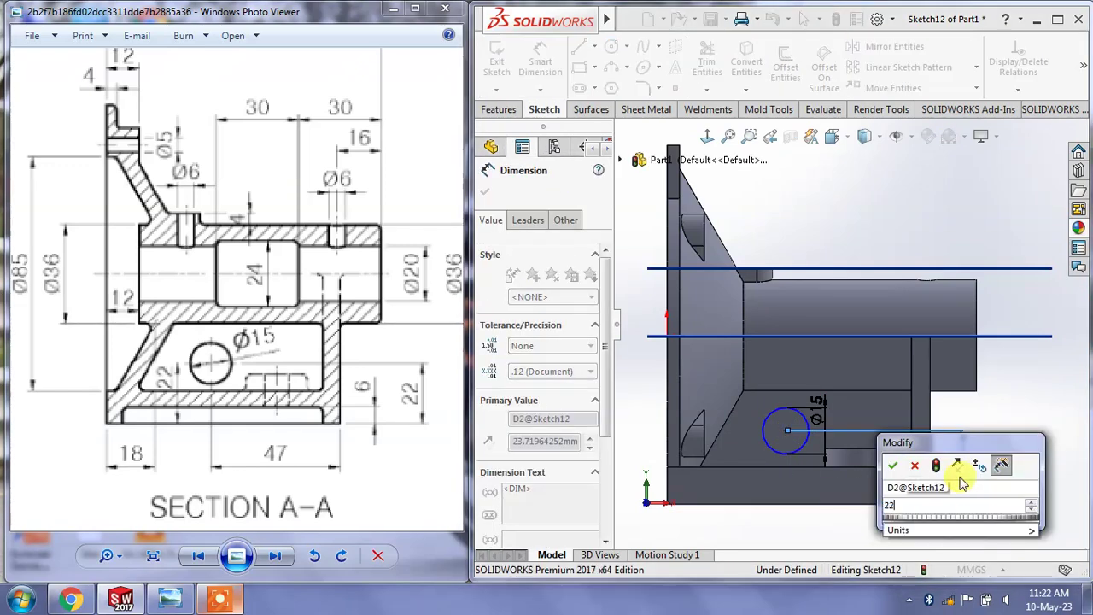
type("22")
key("Return")
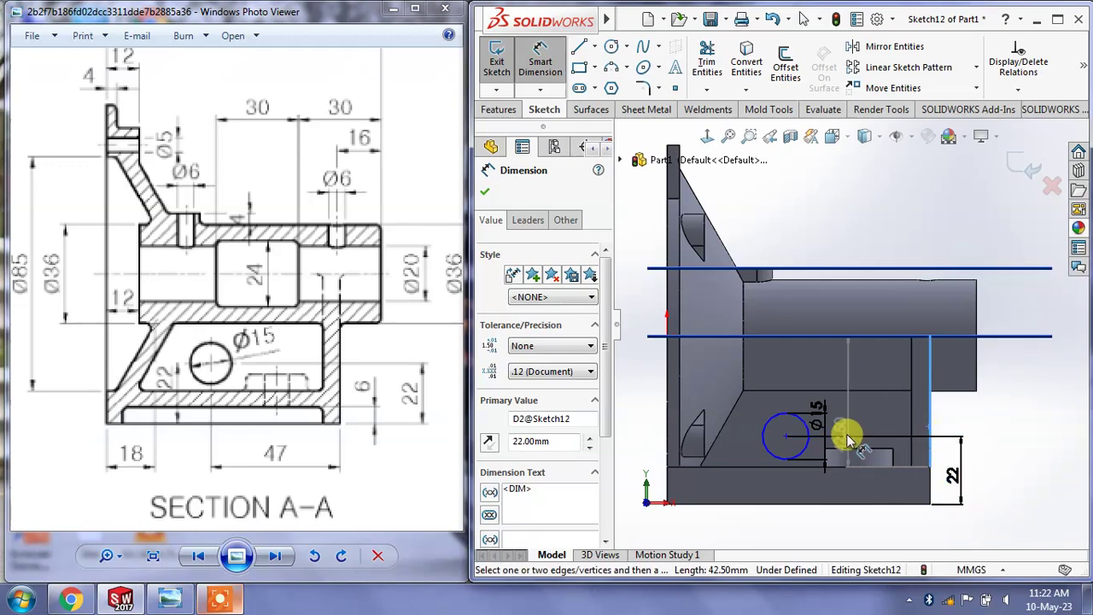
left_click(786, 438)
left_click(841, 519)
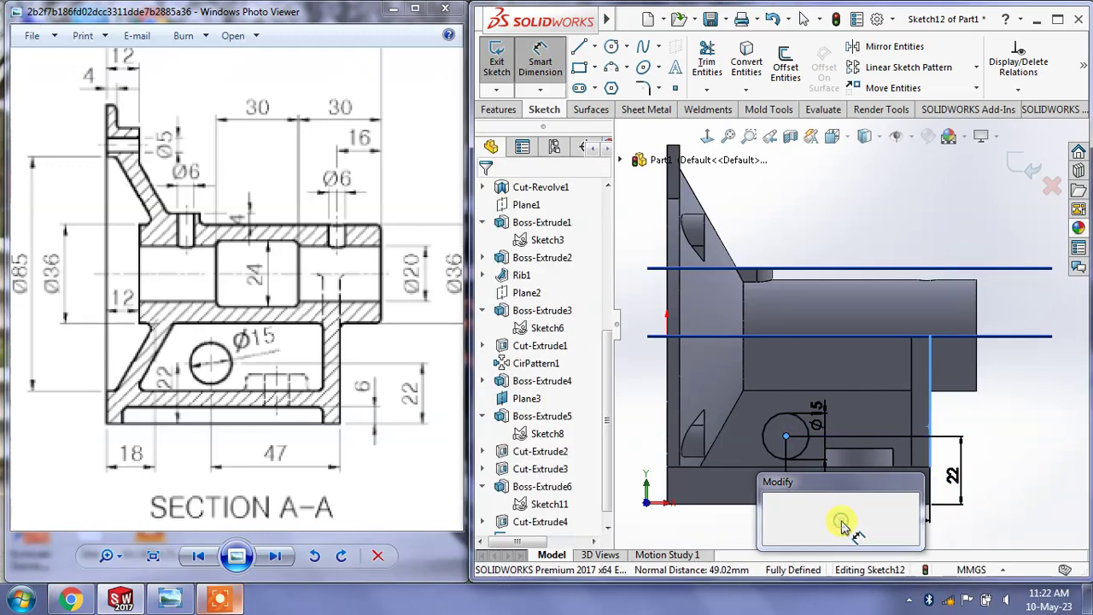
type("47")
key("Return")
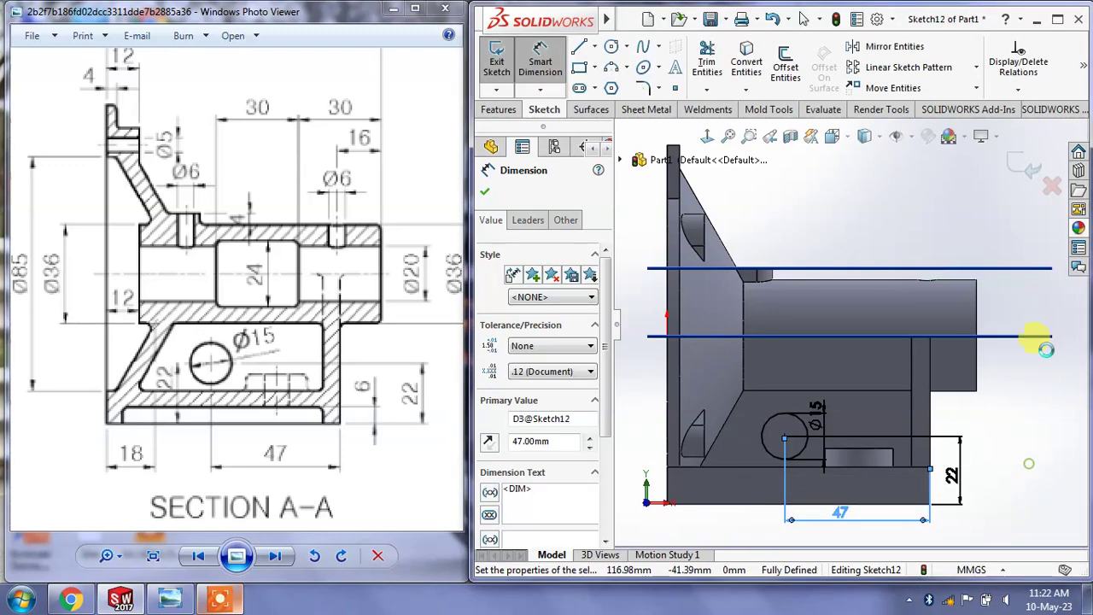
key("Escape")
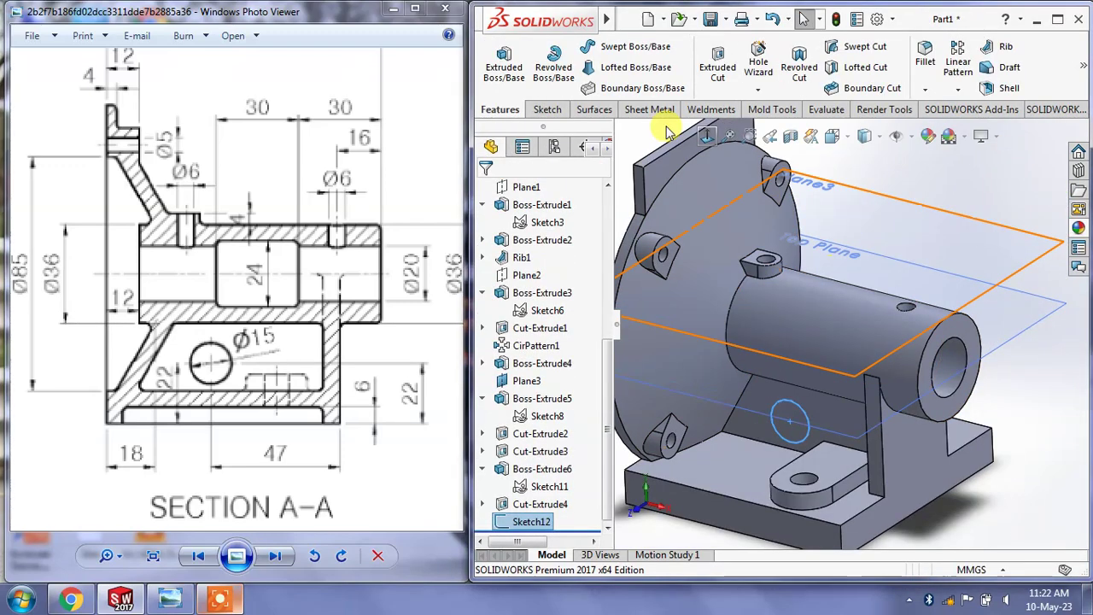
Cut the Ø15 hole through the support wall as Cut-Extrude5
left_click(718, 73)
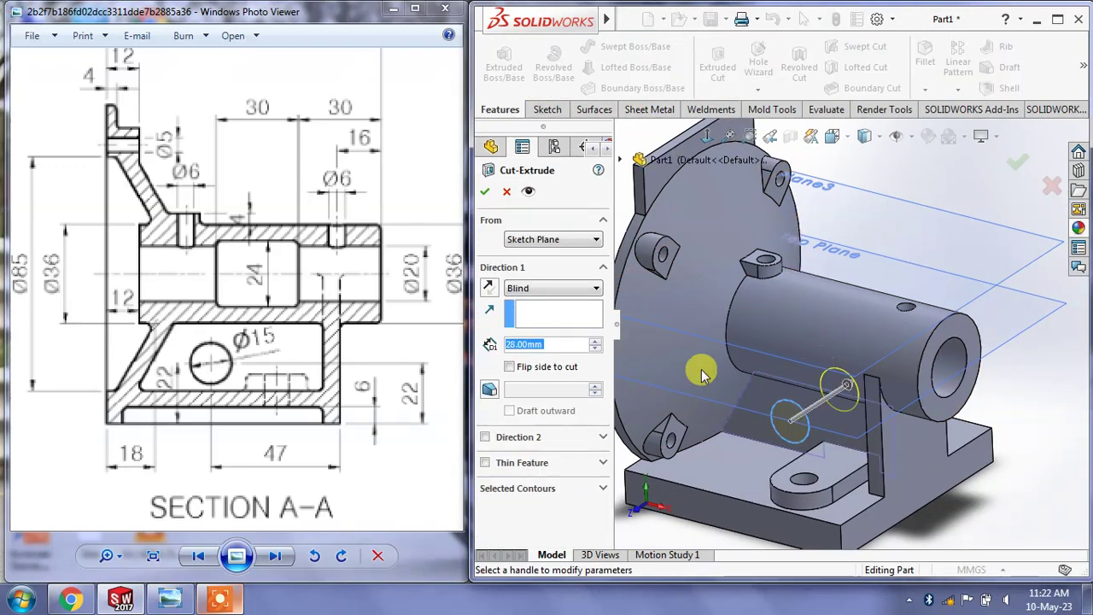
left_click(485, 193)
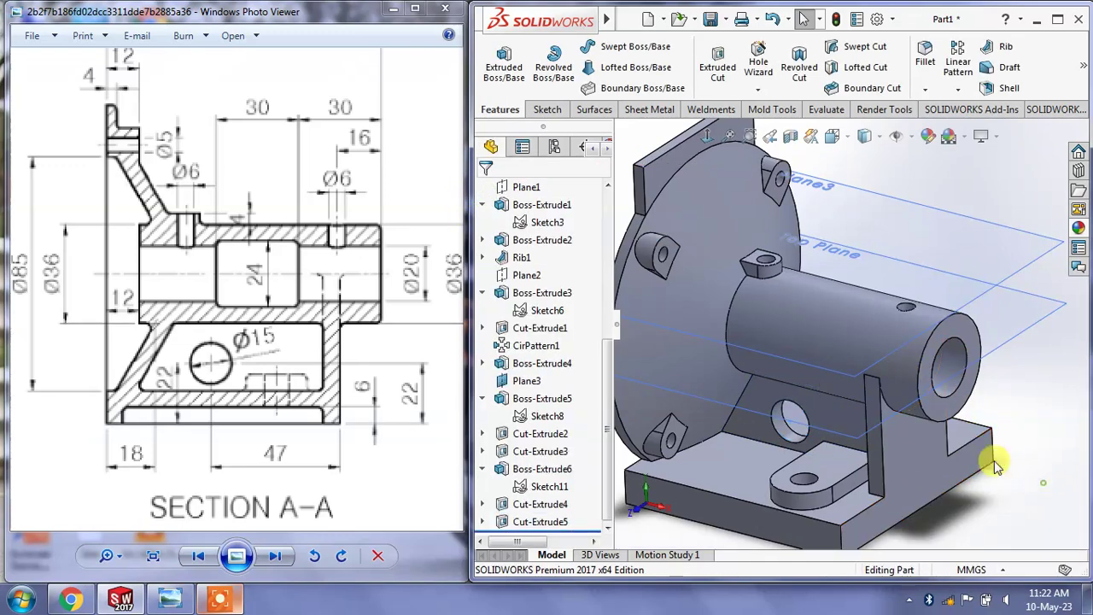
mouse_move(993, 459)
middle_mouse_down()
mouse_move(971, 441)
mouse_move(940, 336)
mouse_move(896, 341)
middle_mouse_up()
Start a new sketch on the base plate's top face, with the drawing's top view in sight
mouse_move(238, 407)
left_mouse_down()
mouse_move(220, 350)
mouse_move(313, 342)
left_mouse_up()
mouse_move(293, 52)
left_mouse_down()
mouse_move(293, 176)
mouse_move(310, 215)
left_mouse_up()
left_click_drag(310, 85, 309, 307)
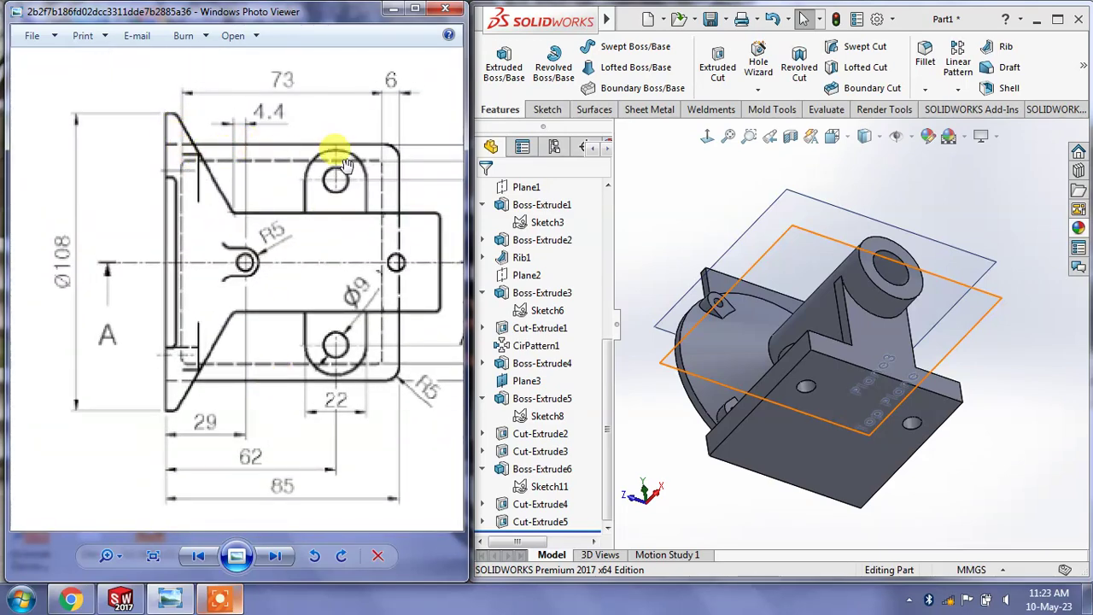
mouse_move(372, 359)
left_mouse_down()
mouse_move(243, 363)
mouse_move(240, 340)
left_mouse_up()
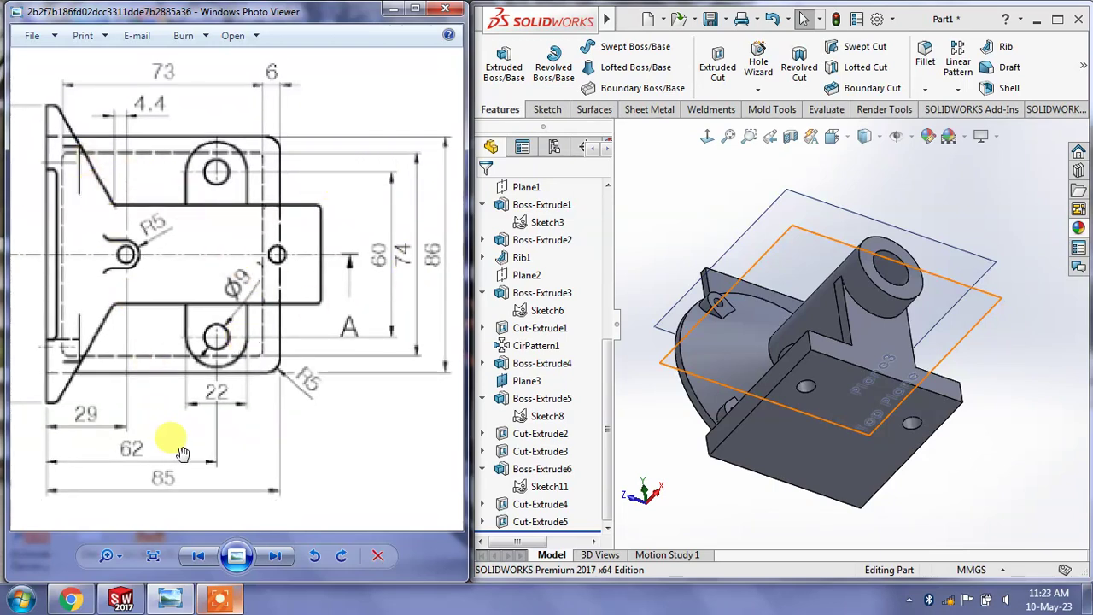
left_click(820, 429)
left_click(898, 364)
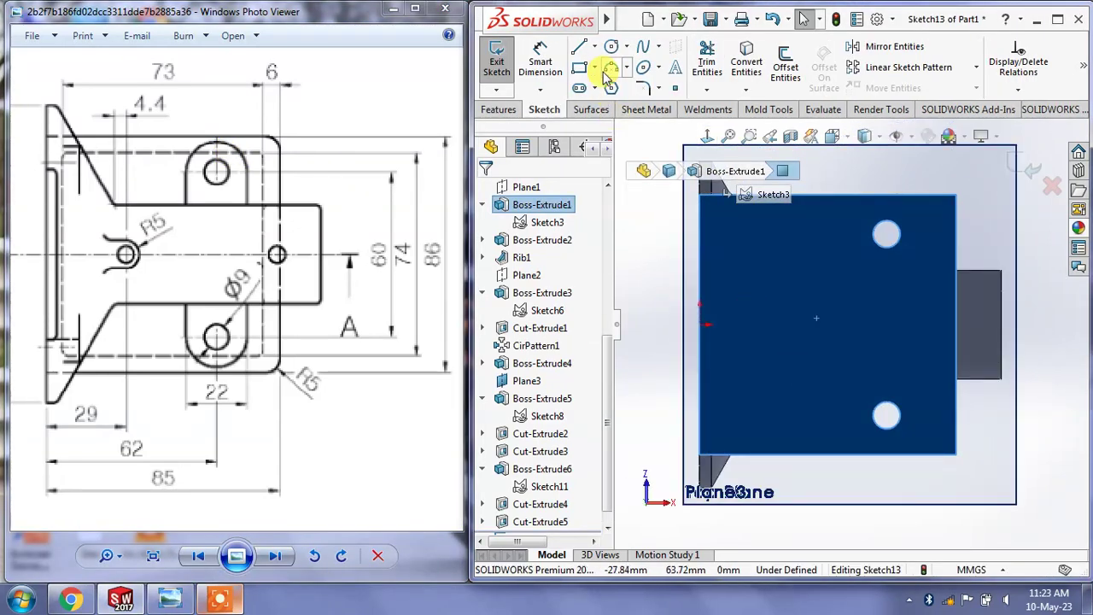
Draw a corner rectangle on the base face and give it a 73 mm width
left_click(656, 263)
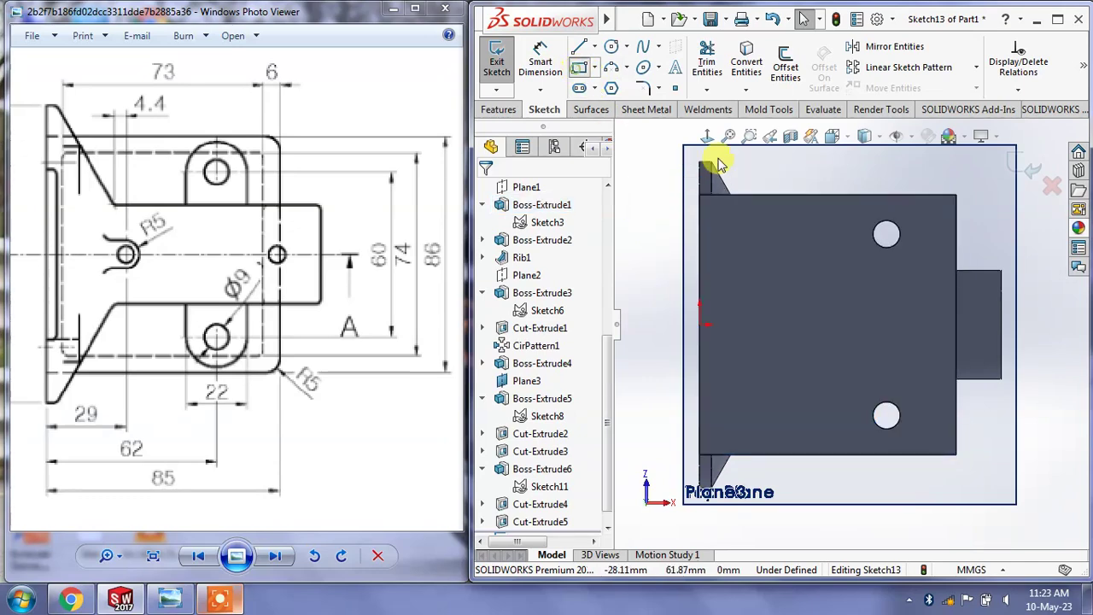
key("r")
left_click(738, 238)
left_click(933, 417)
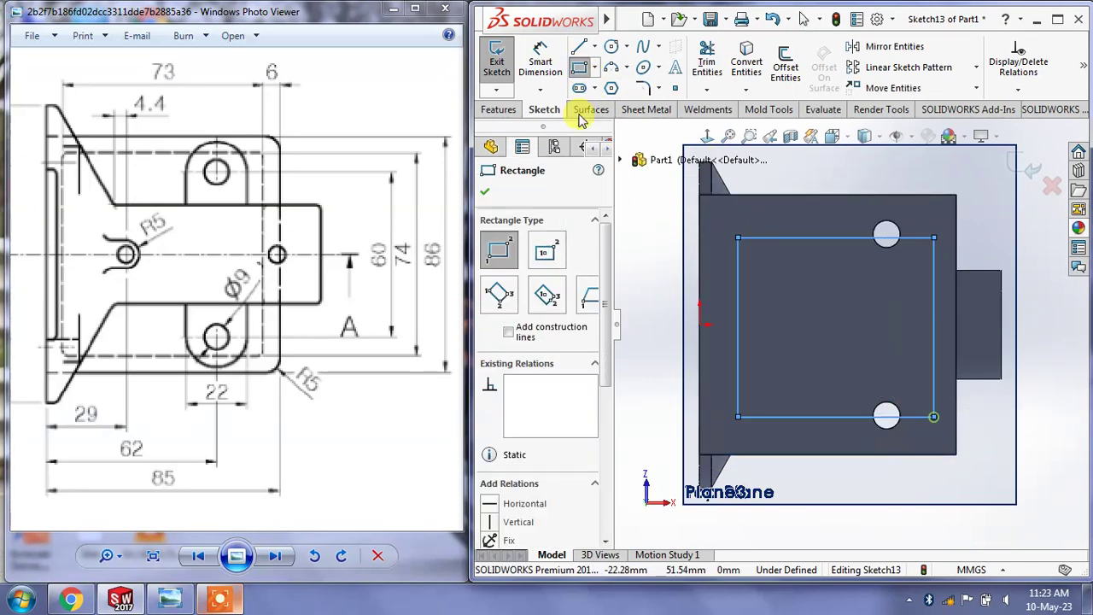
left_click(547, 65)
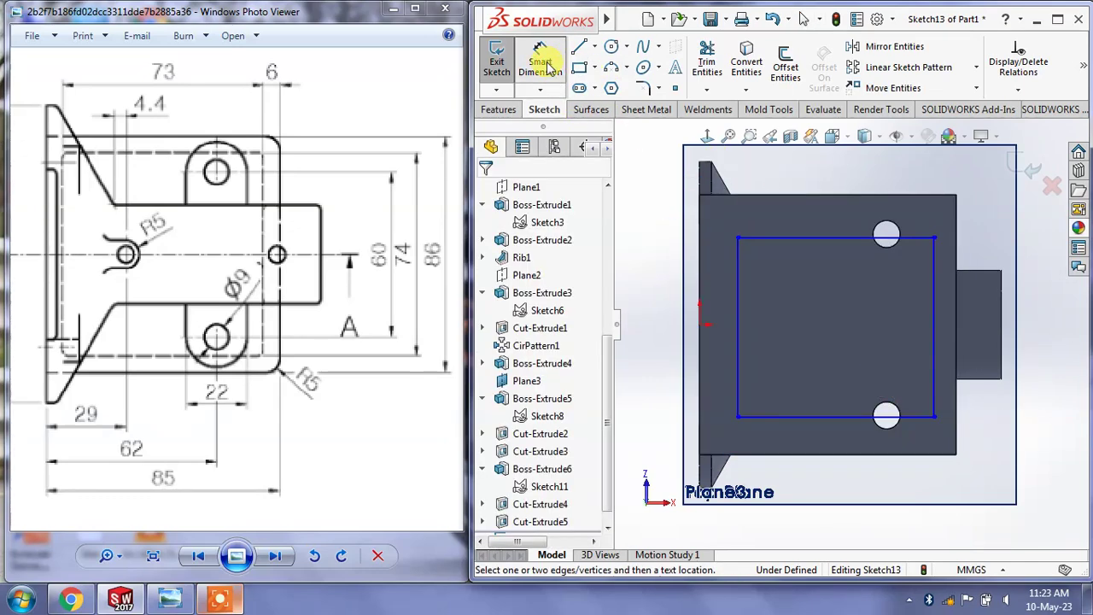
left_click(833, 246)
left_click(811, 181)
type("73")
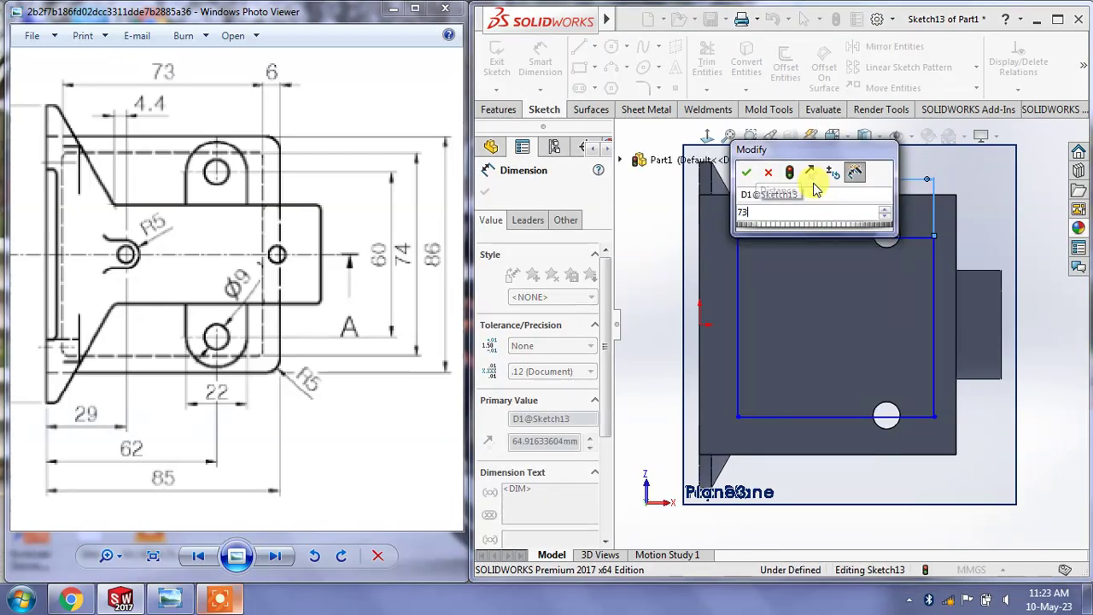
key("Return")
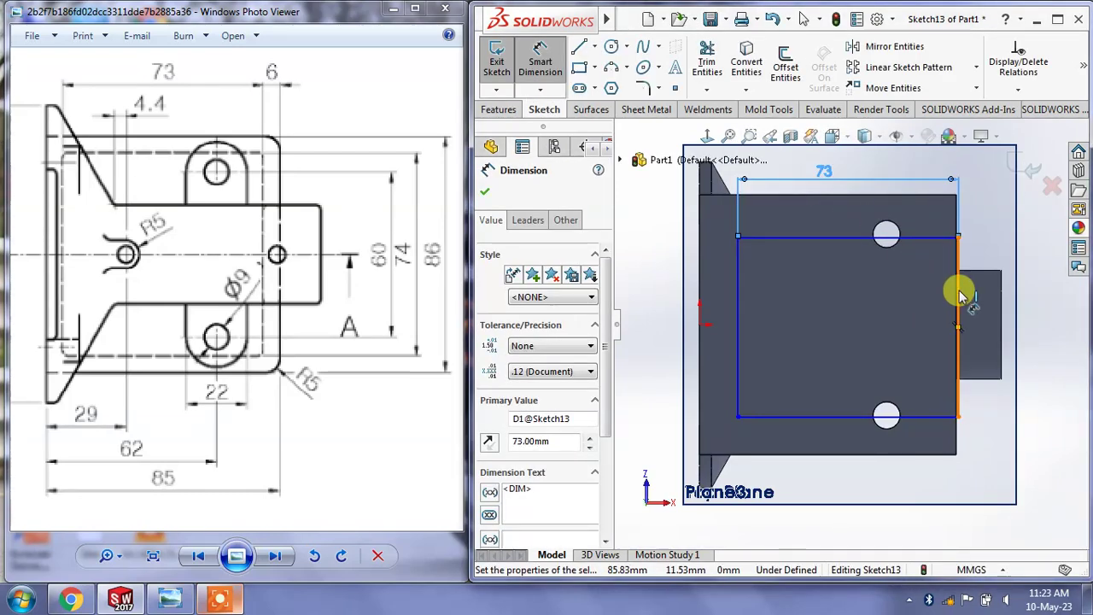
Set the rectangle height to 74 mm and its top edge 74/2 (37 mm) from the origin
left_click_drag(961, 297, 1006, 289)
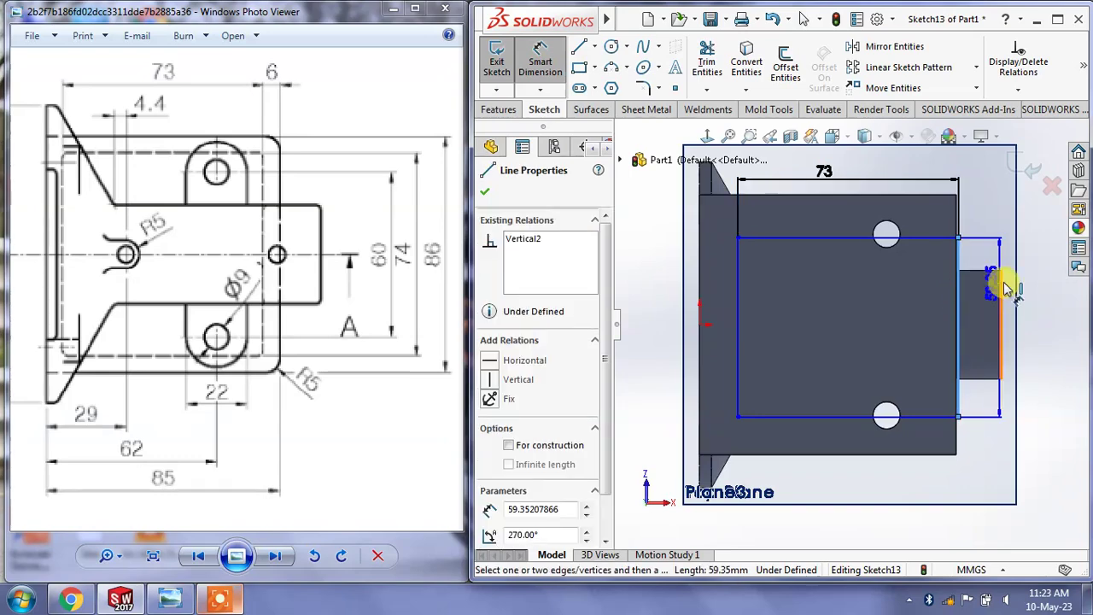
left_click(1029, 293)
type("74")
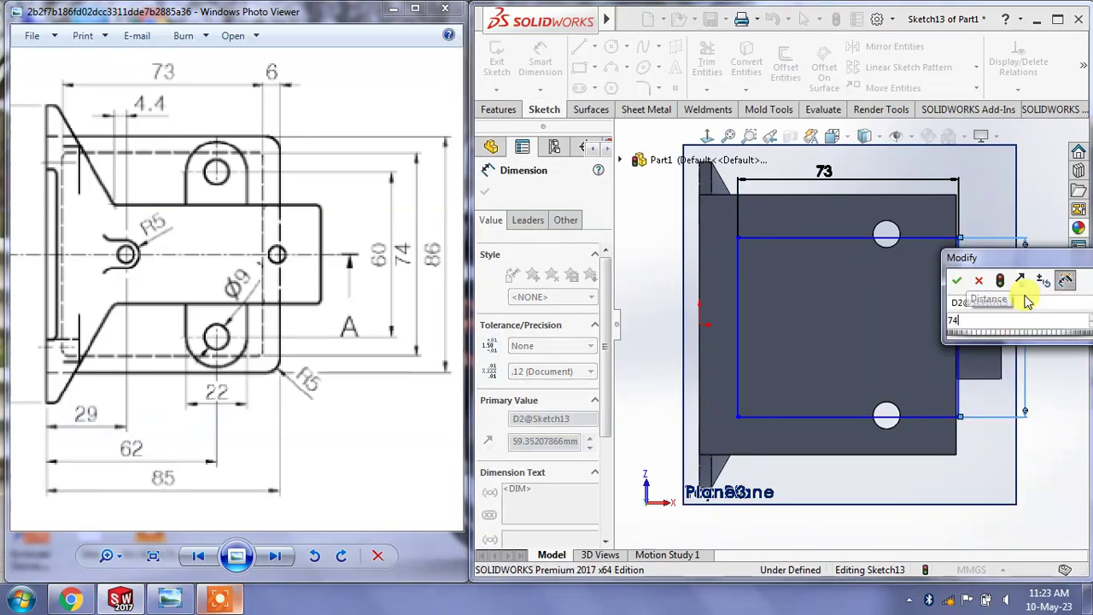
key("Return")
left_click(1072, 355)
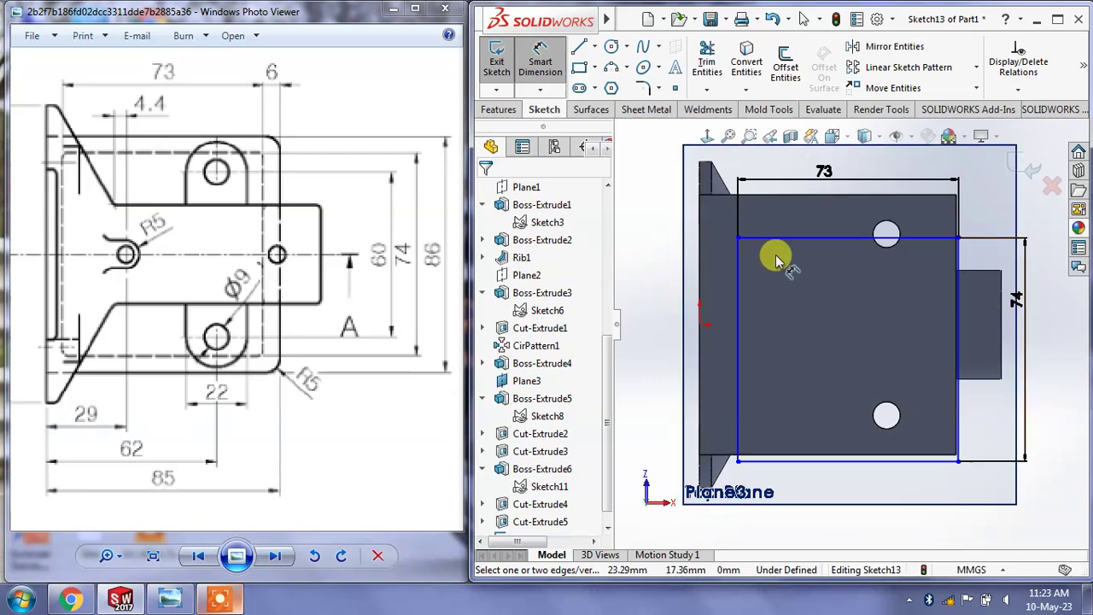
left_click_drag(779, 239, 708, 317)
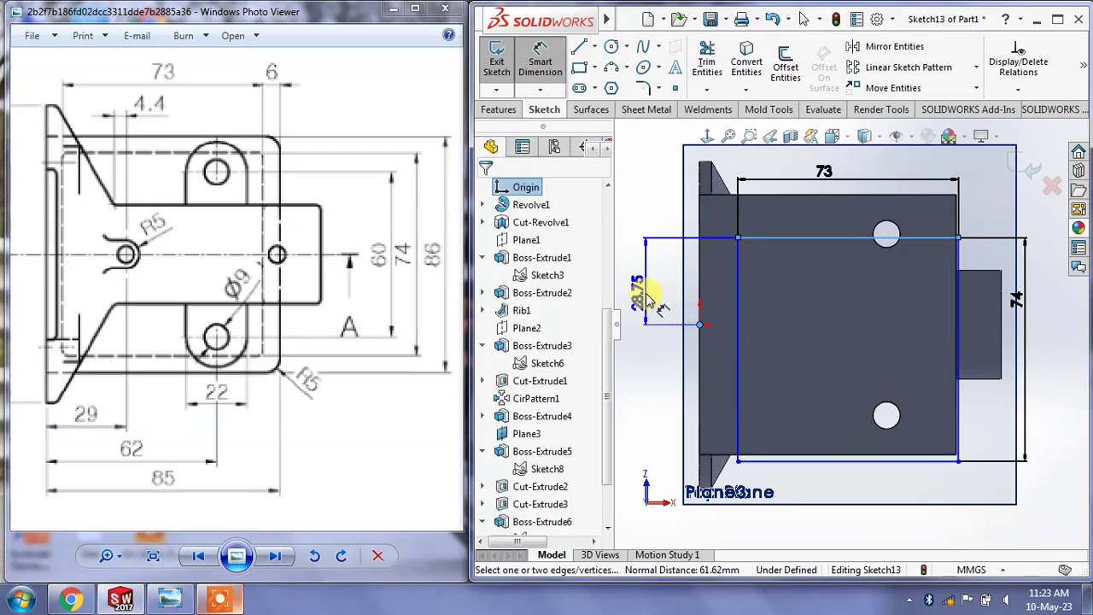
left_click(703, 293)
type("74/2")
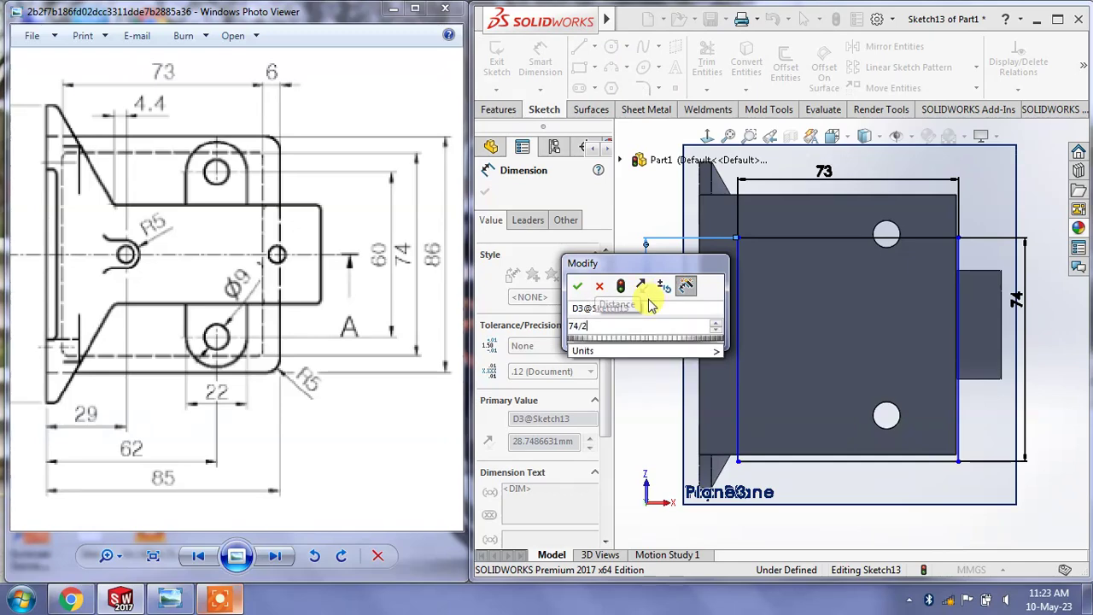
key("Return")
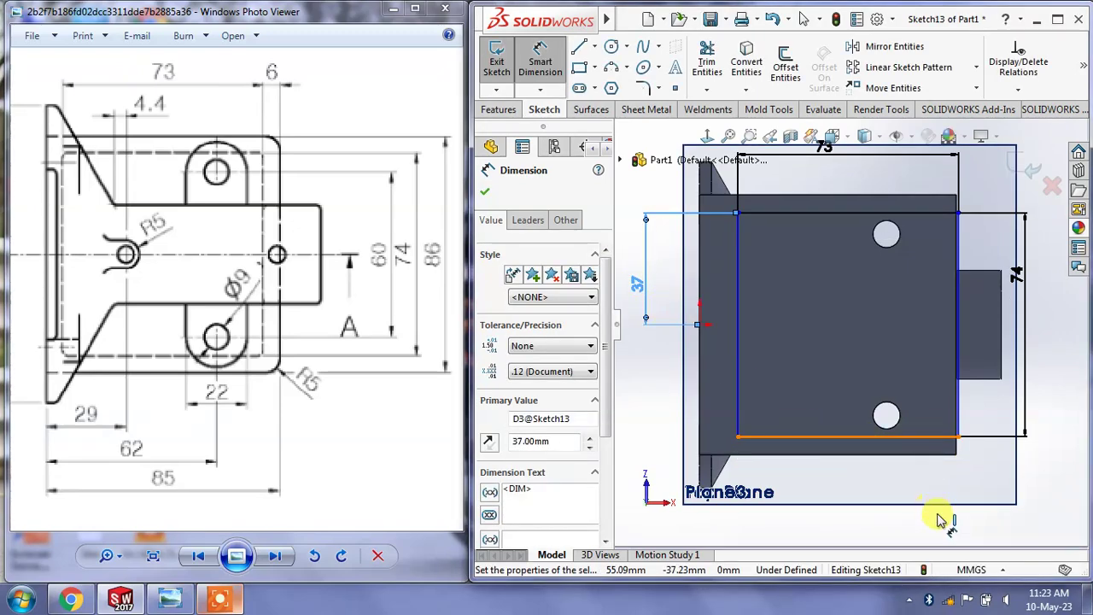
left_click(990, 516)
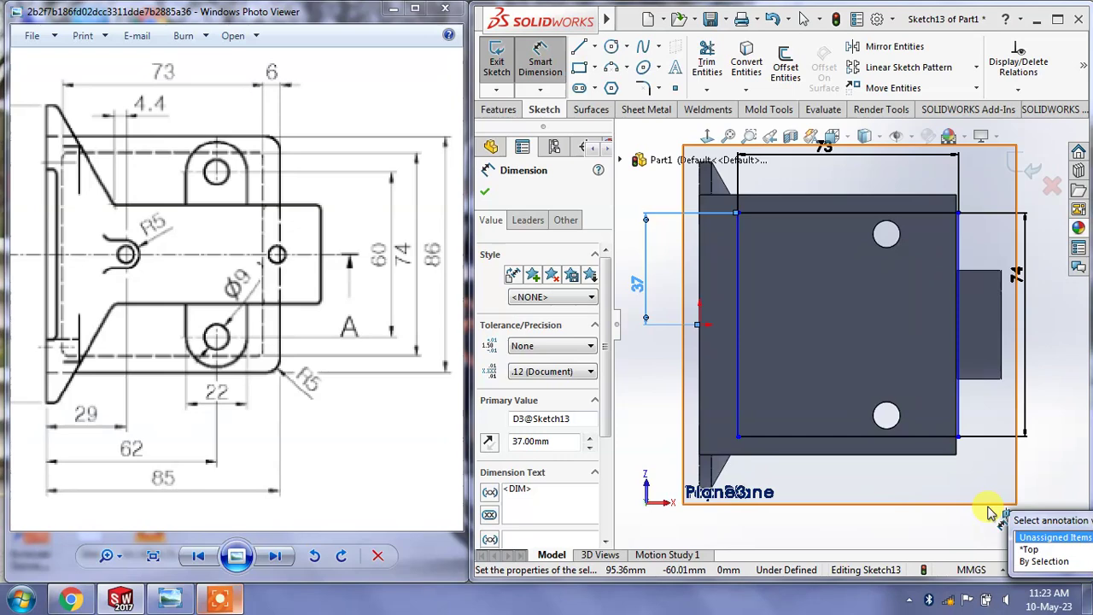
Place the rectangle's right edge 6 mm inside the base edge and exit the sketch
left_click_drag(958, 409, 934, 403)
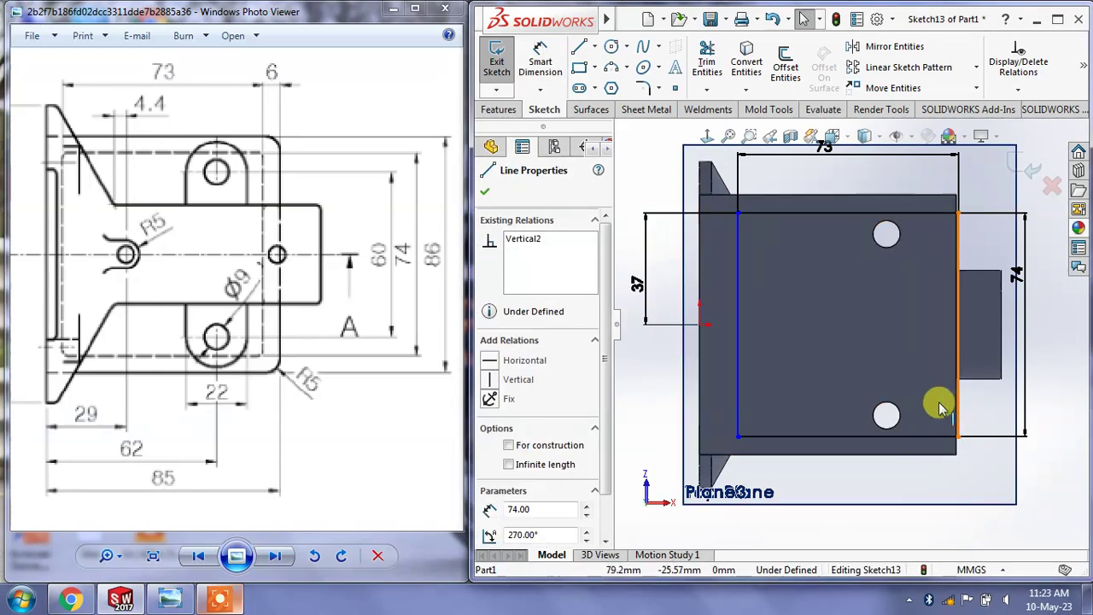
left_click(807, 415)
left_click(267, 168)
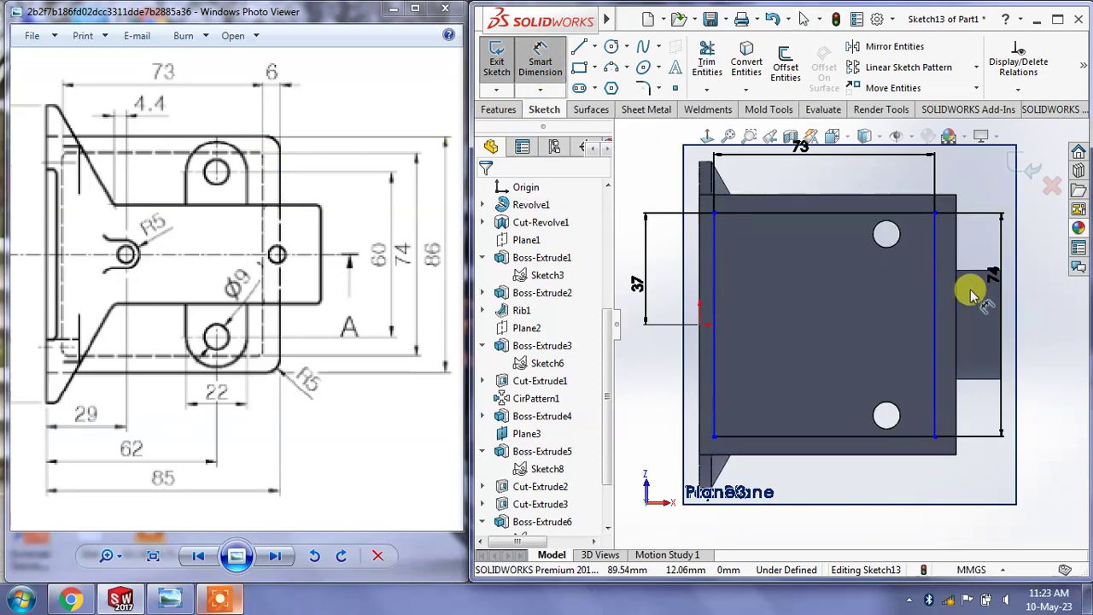
left_click(937, 284)
left_click(955, 267)
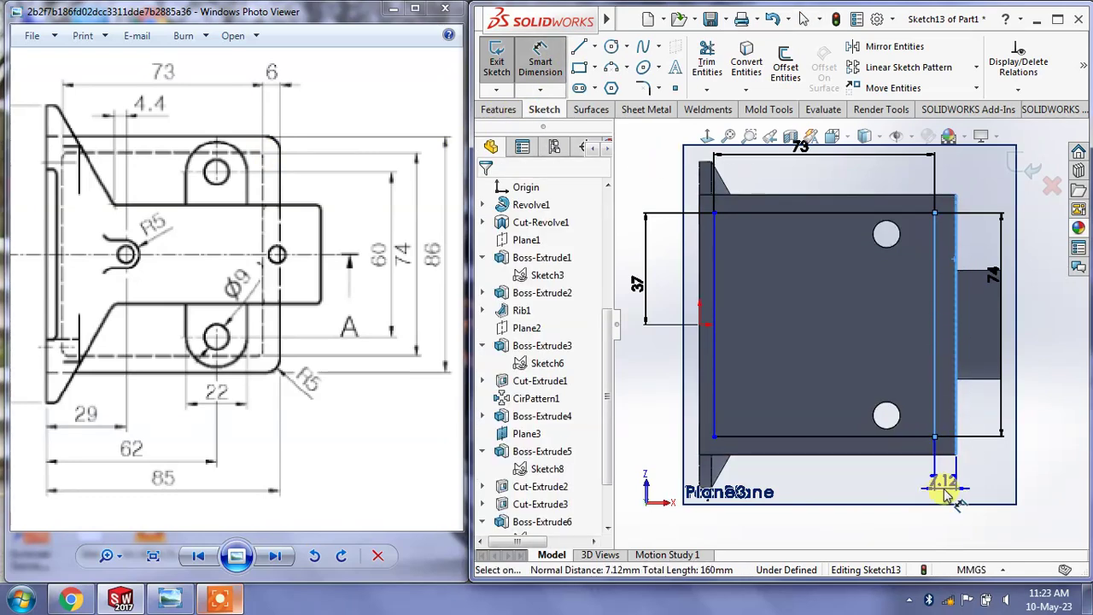
left_click(940, 483)
type("6")
key("Return")
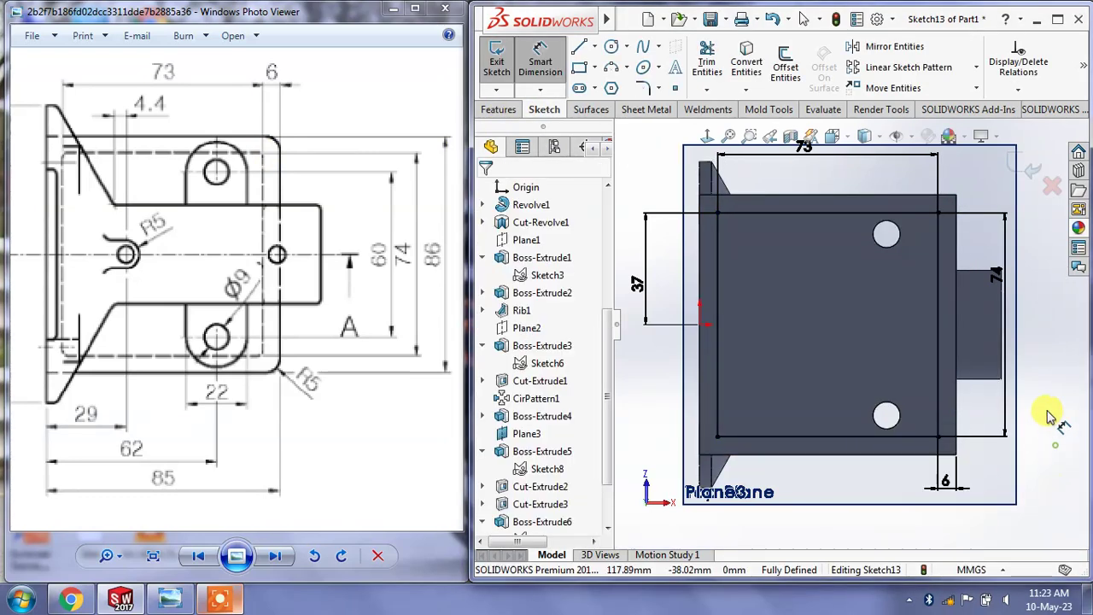
left_click(1027, 170)
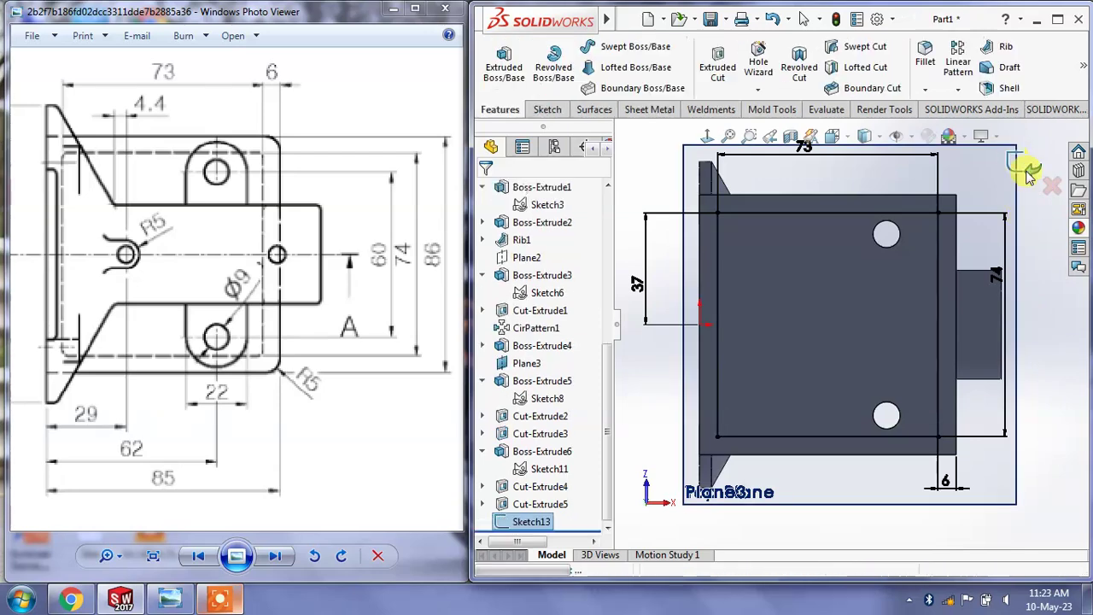
Reopen Sketch13 and round all four rectangle corners with 2 mm sketch fillets
left_click(1027, 242)
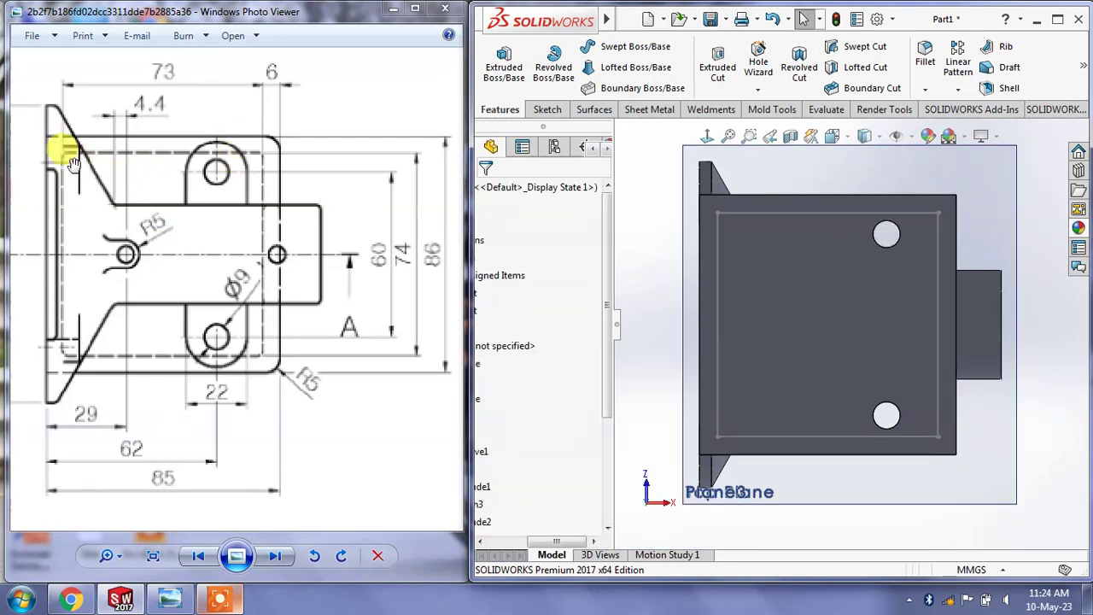
left_click(755, 213)
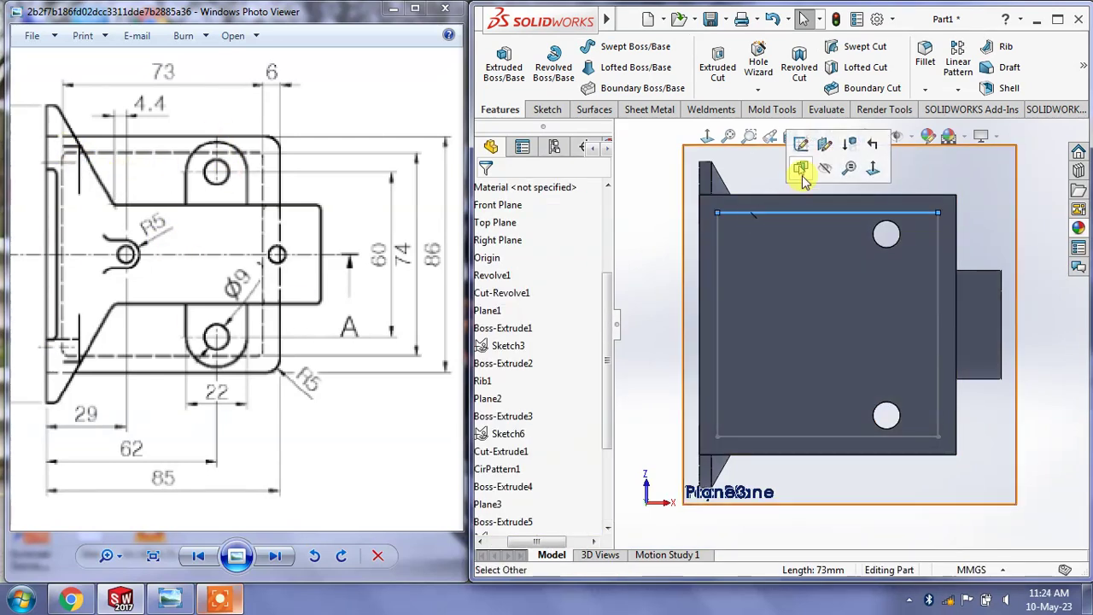
left_click(801, 145)
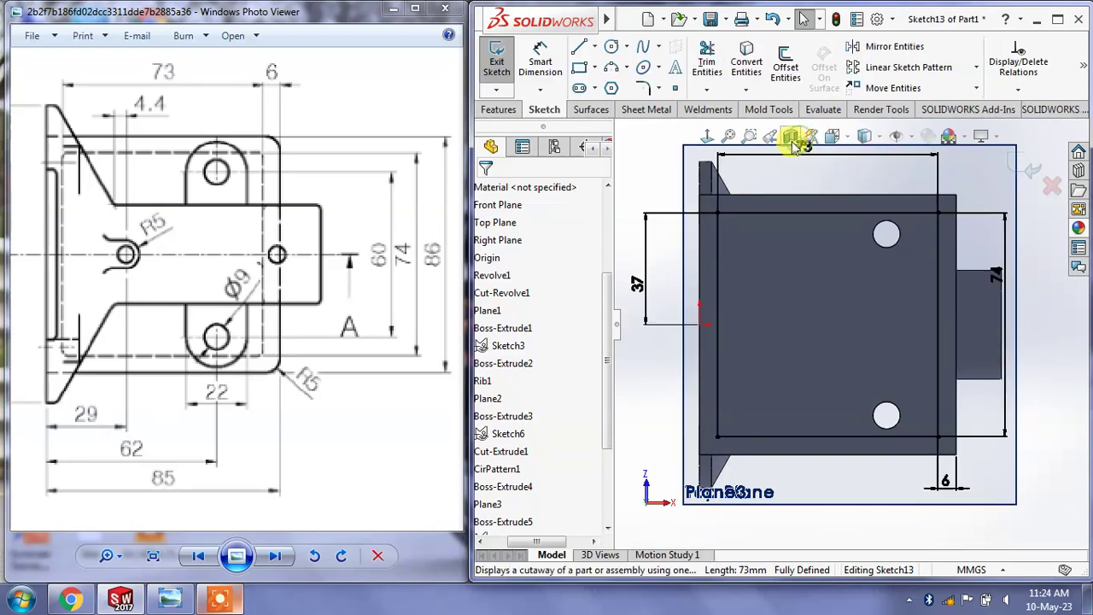
left_click(641, 90)
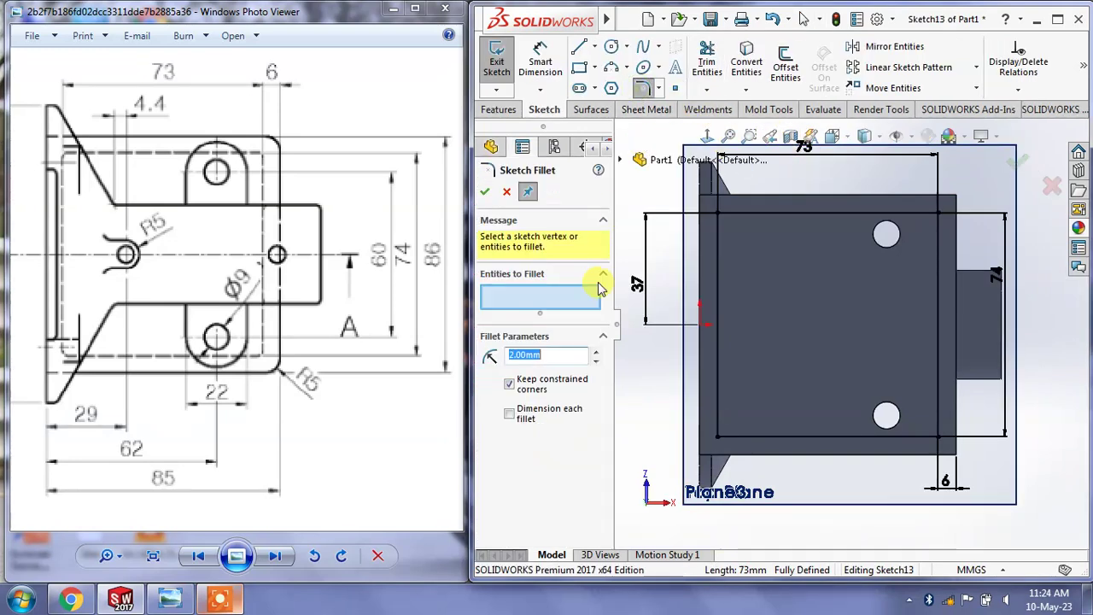
left_click(718, 218)
left_click(716, 438)
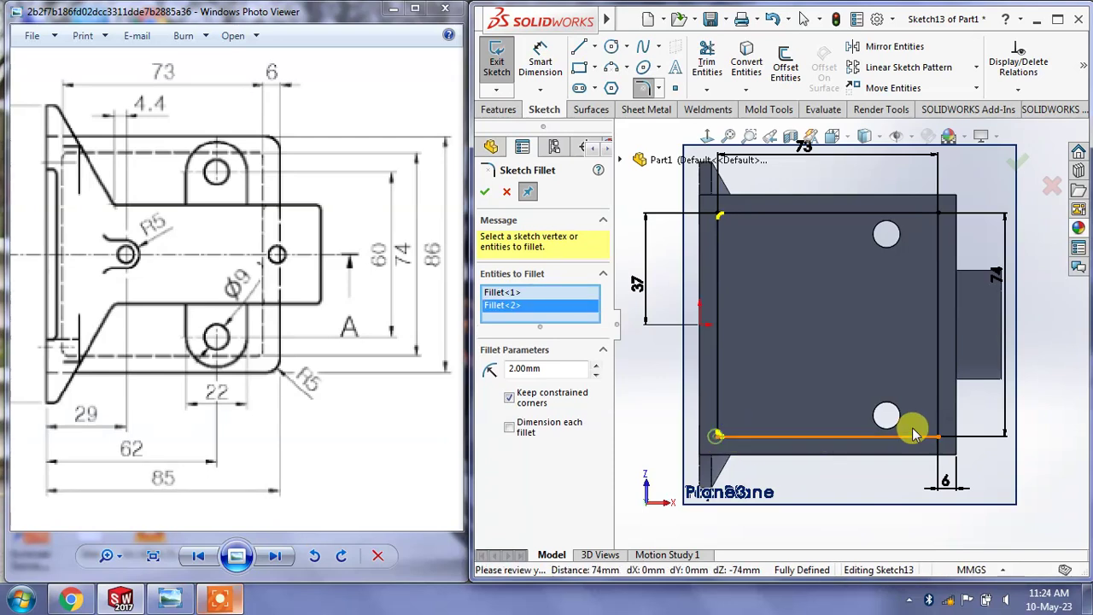
left_click(937, 436)
left_click(937, 216)
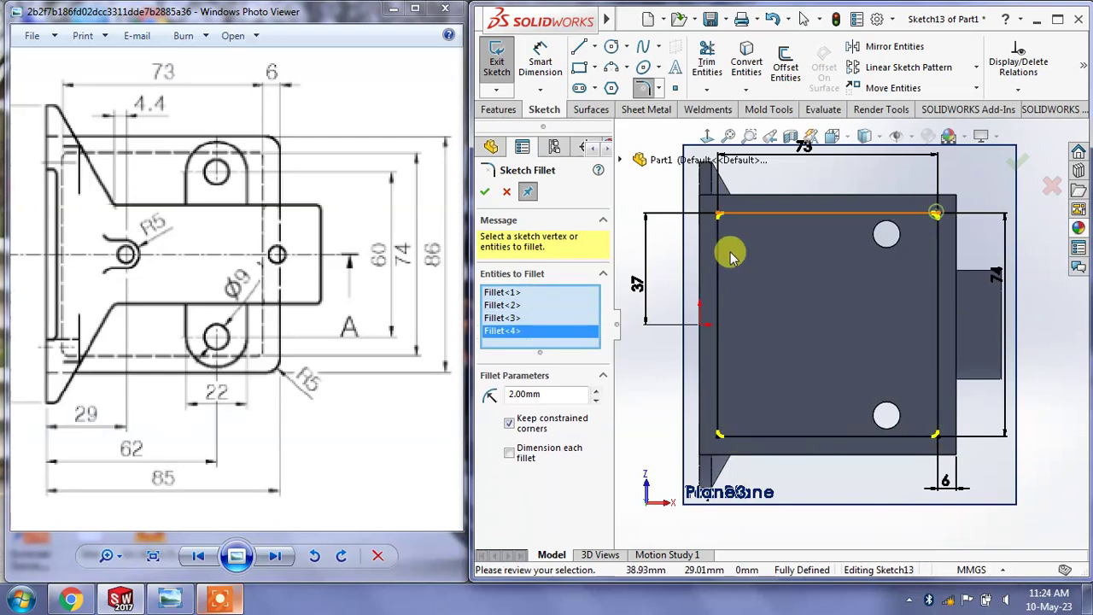
key("Return")
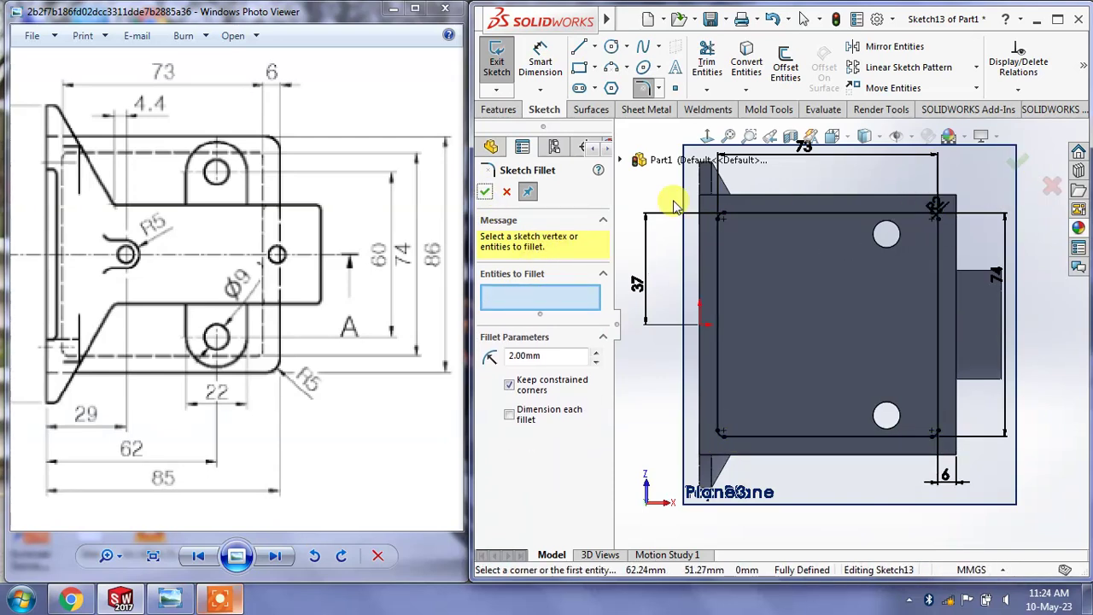
left_click(487, 193)
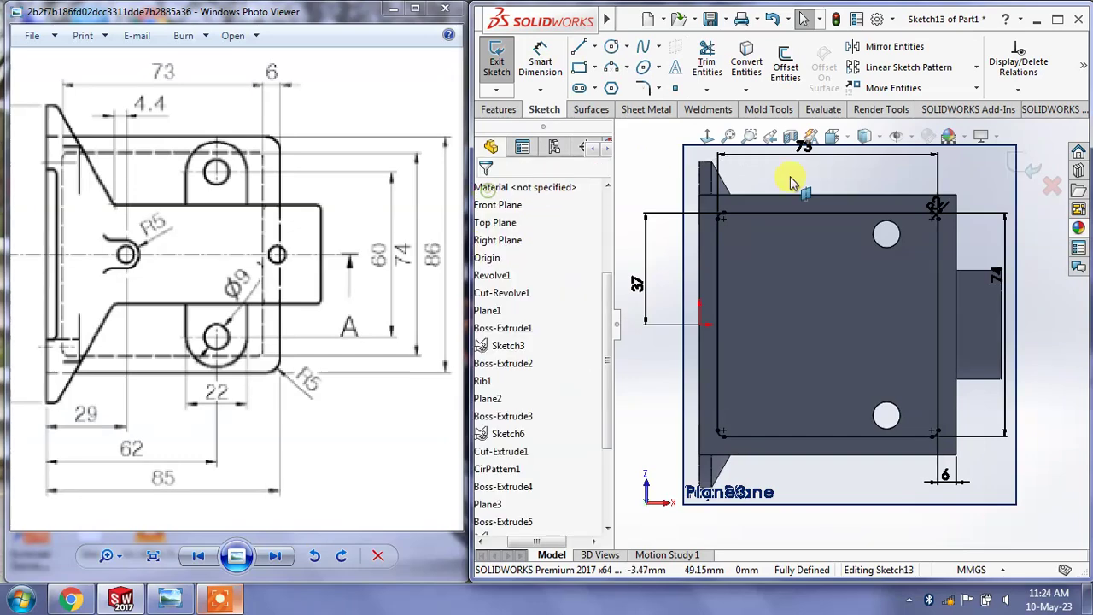
left_click(1015, 160)
mouse_move(986, 433)
middle_mouse_down()
mouse_move(959, 361)
mouse_move(983, 359)
mouse_move(871, 231)
middle_mouse_up()
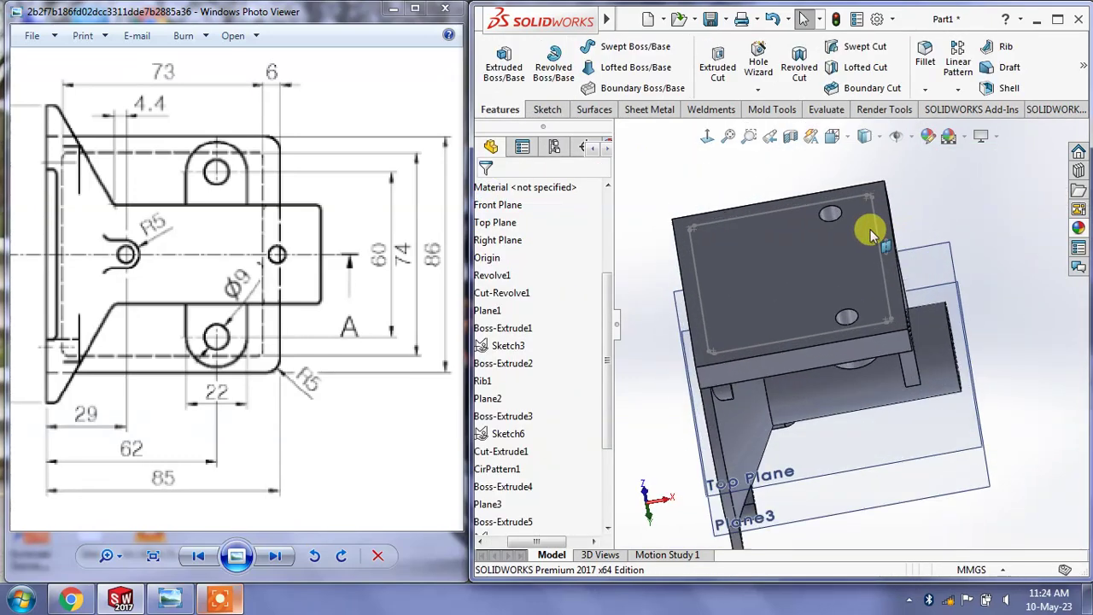
Extrude-cut the filleted rectangle sketch Blind 6 mm deep into the plate
left_click(715, 70)
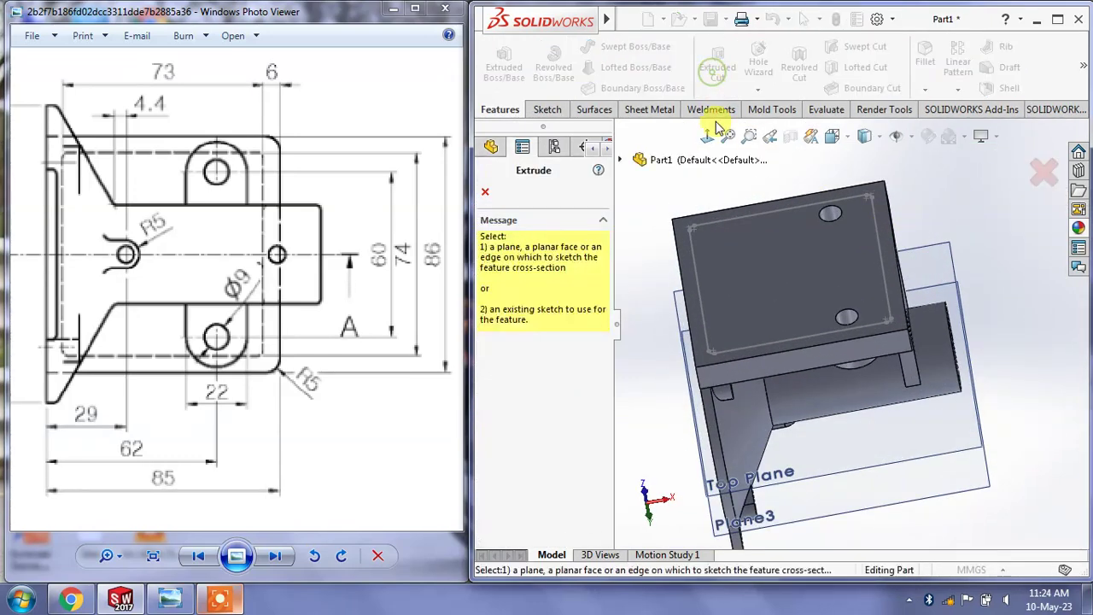
left_click(745, 217)
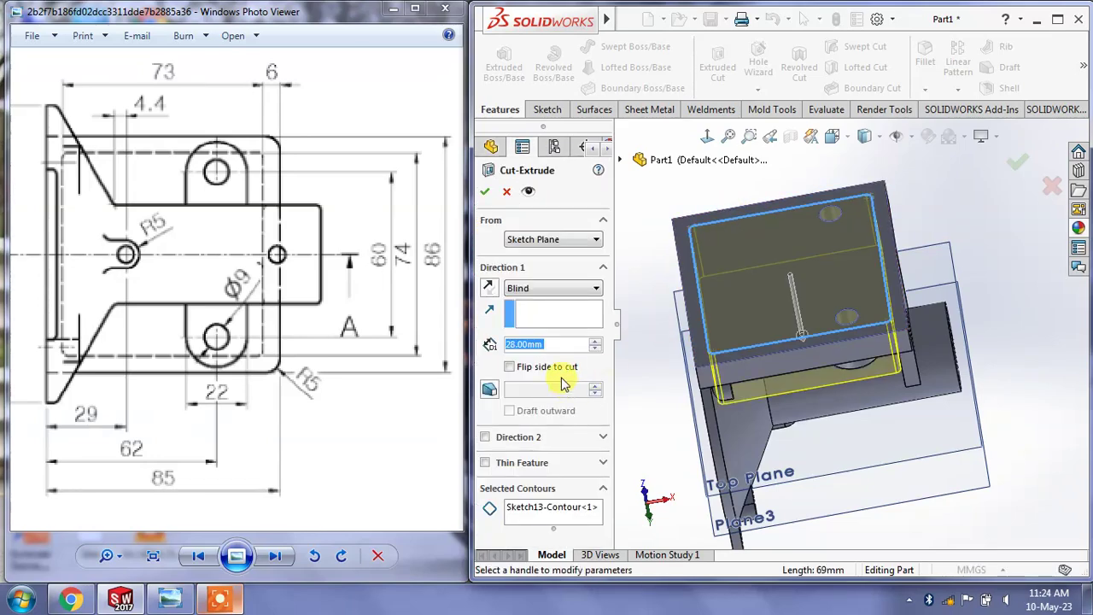
mouse_move(221, 428)
left_mouse_down()
mouse_move(251, 423)
mouse_move(252, 257)
left_mouse_up()
left_click_drag(298, 458, 294, 273)
left_click_drag(256, 461, 254, 328)
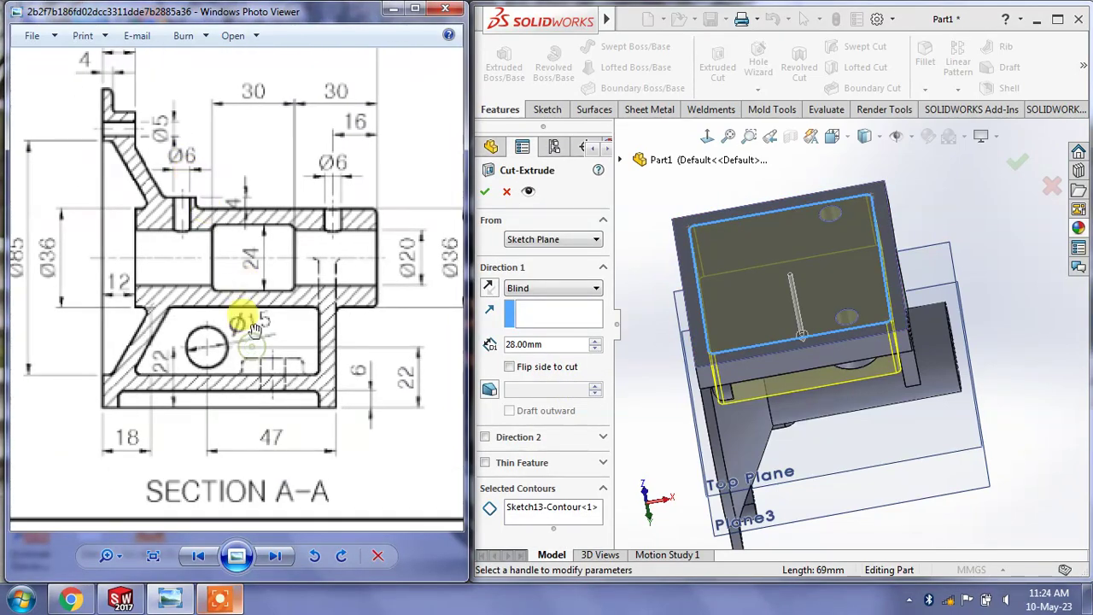
left_click(522, 345)
type("6")
key("Return")
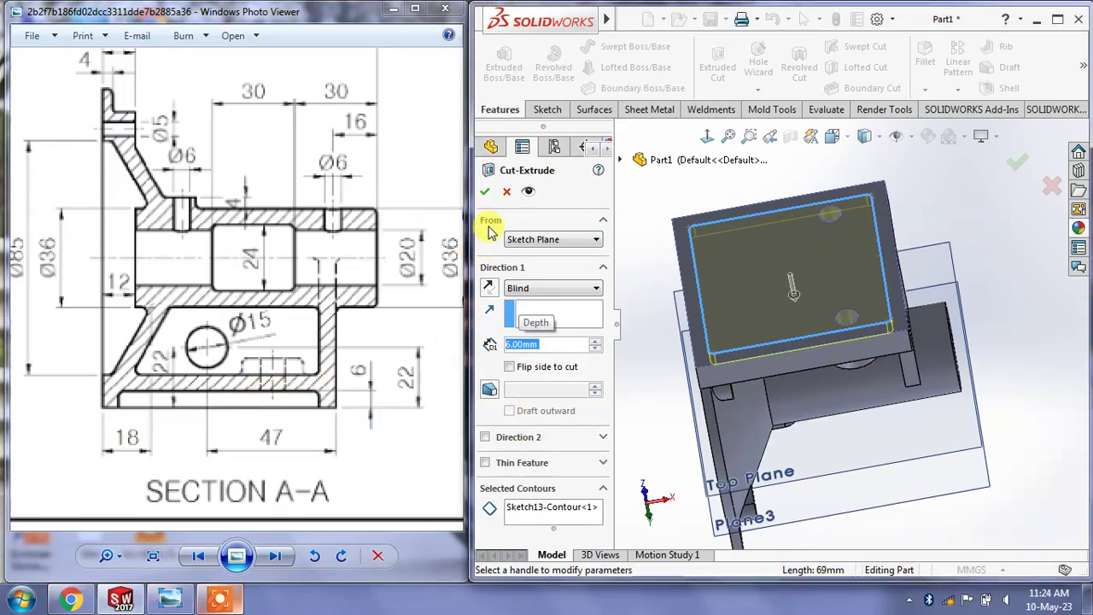
left_click(484, 192)
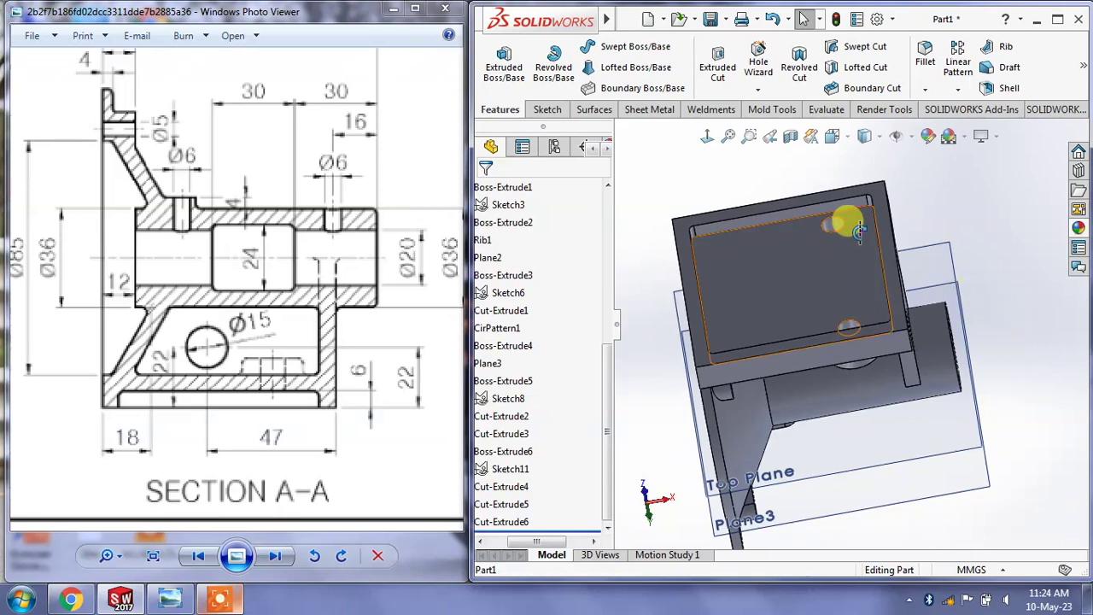
Orbit the model and pan the reference drawing to its front and section views
mouse_move(858, 229)
middle_mouse_down()
mouse_move(817, 227)
mouse_move(817, 334)
mouse_move(764, 298)
middle_mouse_up()
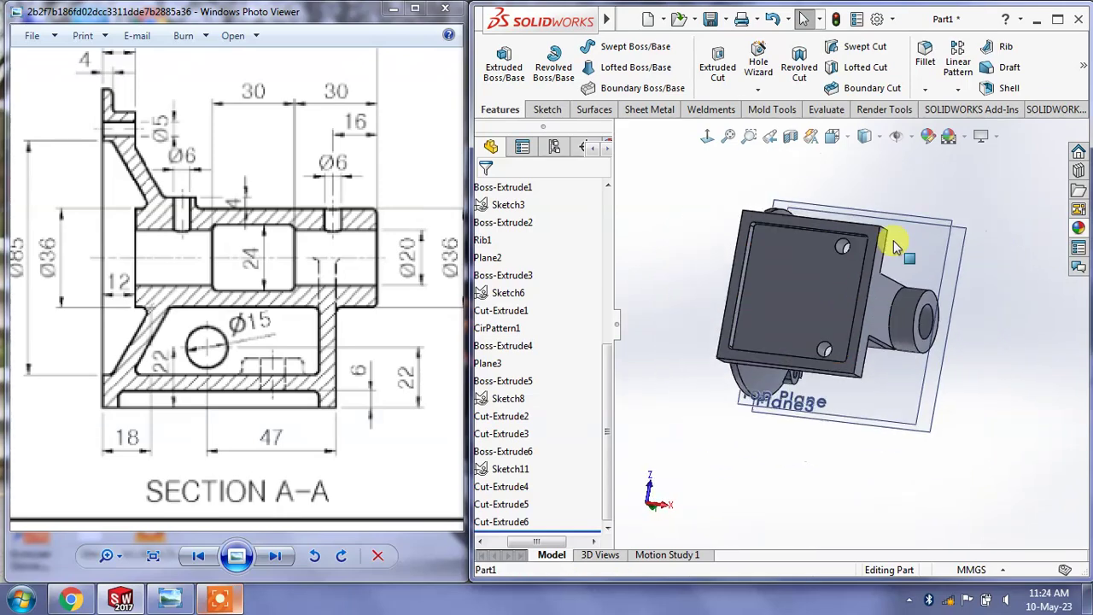
mouse_move(894, 246)
middle_mouse_down()
mouse_move(739, 319)
mouse_move(846, 402)
mouse_move(796, 437)
middle_mouse_up()
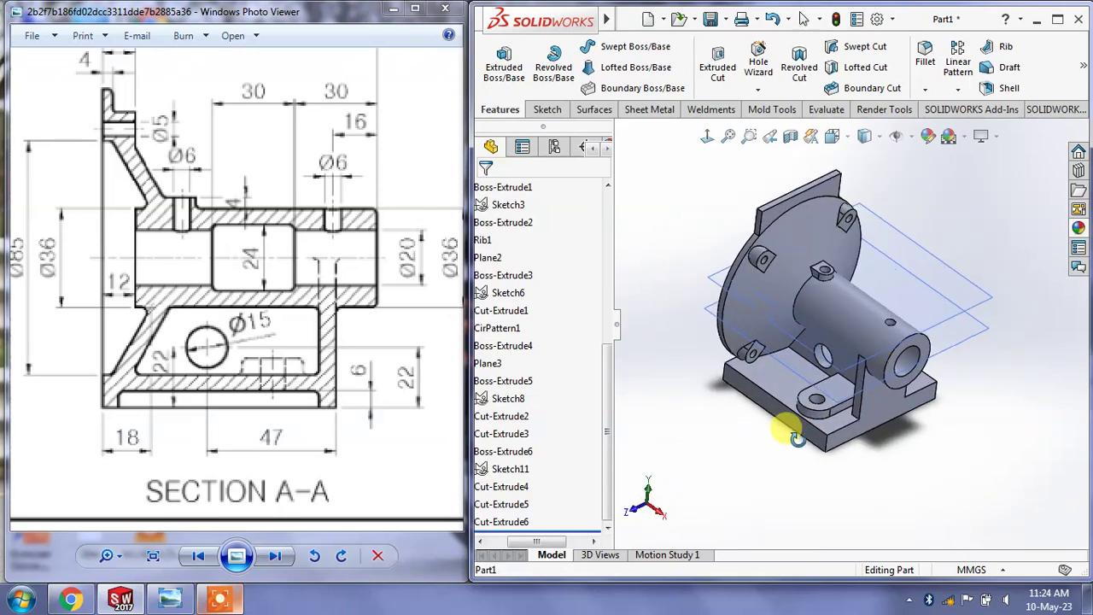
scroll(859, 369, "down", 3)
mouse_move(431, 367)
left_mouse_down()
mouse_move(285, 370)
mouse_move(353, 361)
mouse_move(220, 345)
mouse_move(121, 364)
left_mouse_up()
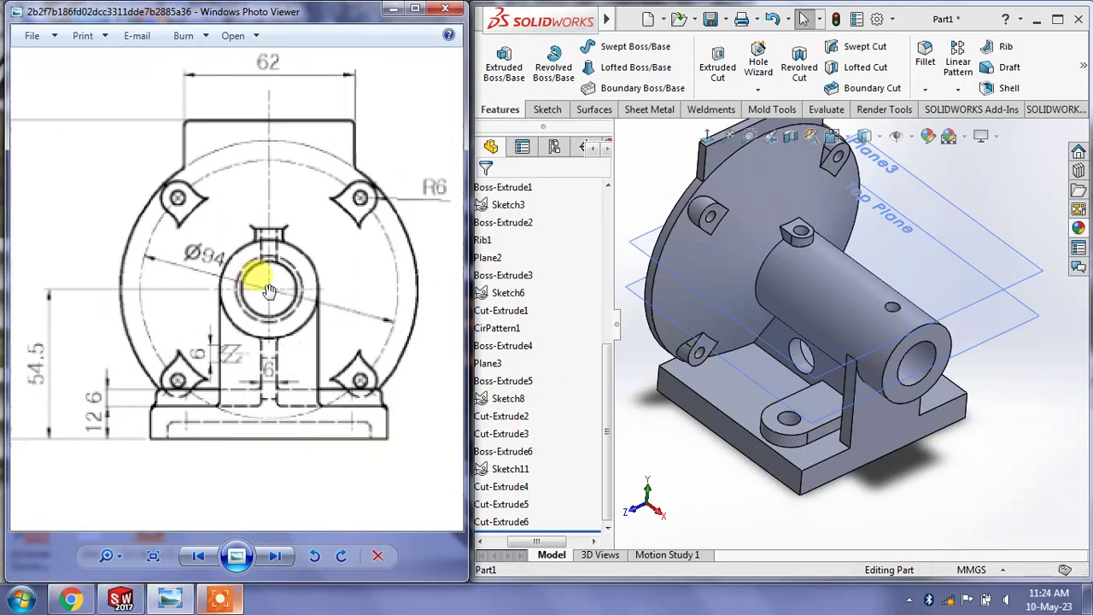
mouse_move(257, 265)
left_mouse_down()
mouse_move(224, 302)
mouse_move(181, 326)
mouse_move(285, 298)
left_mouse_up()
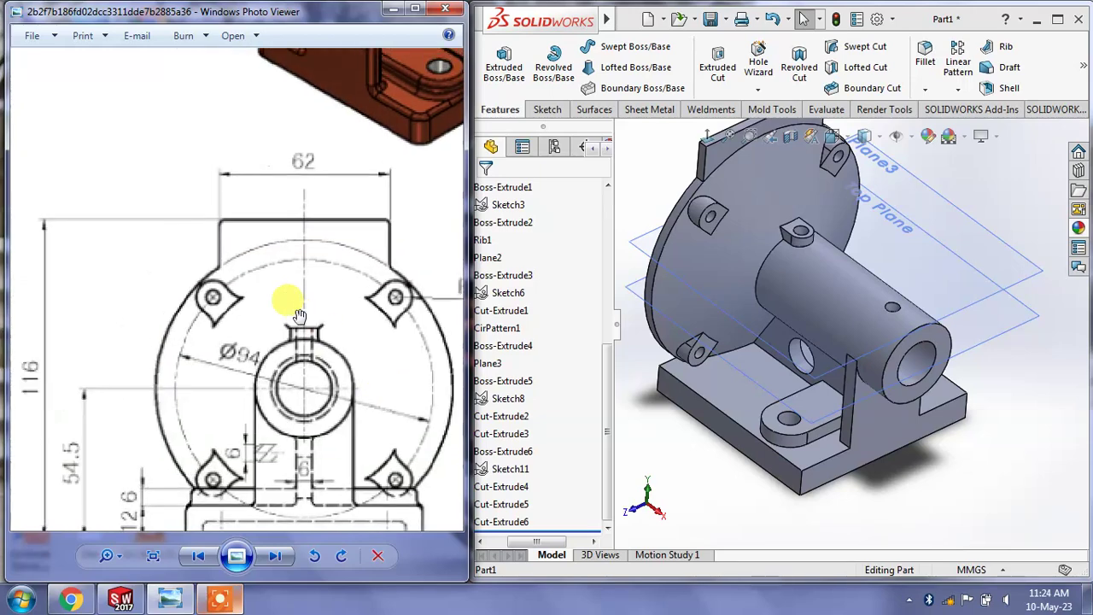
mouse_move(293, 341)
left_mouse_down()
mouse_move(353, 371)
mouse_move(151, 302)
mouse_move(244, 253)
mouse_move(227, 275)
mouse_move(243, 326)
mouse_move(256, 171)
left_mouse_up()
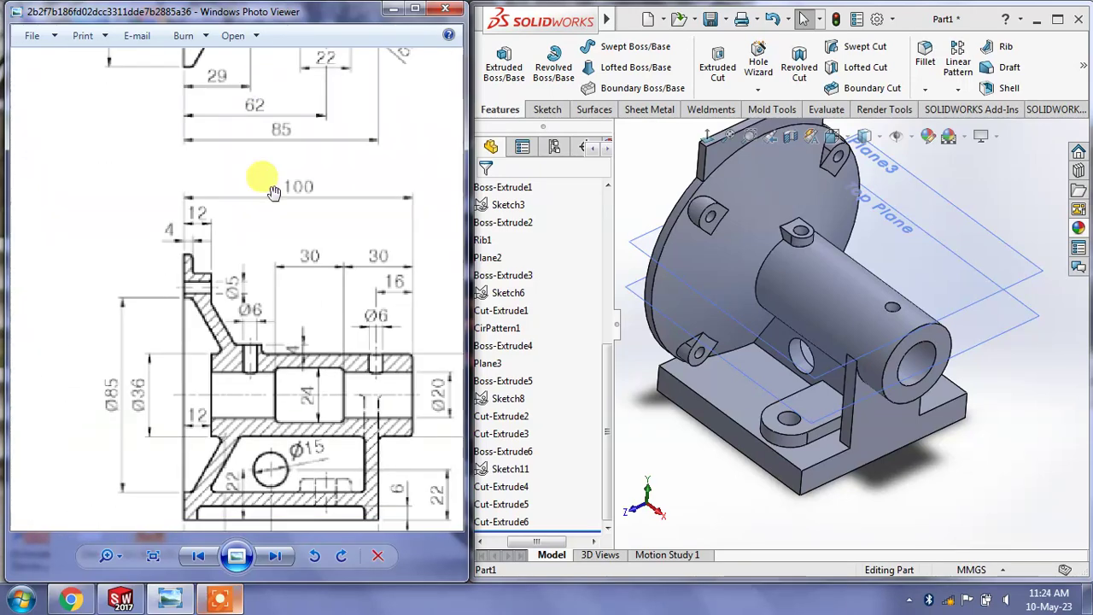
left_click_drag(254, 299, 254, 271)
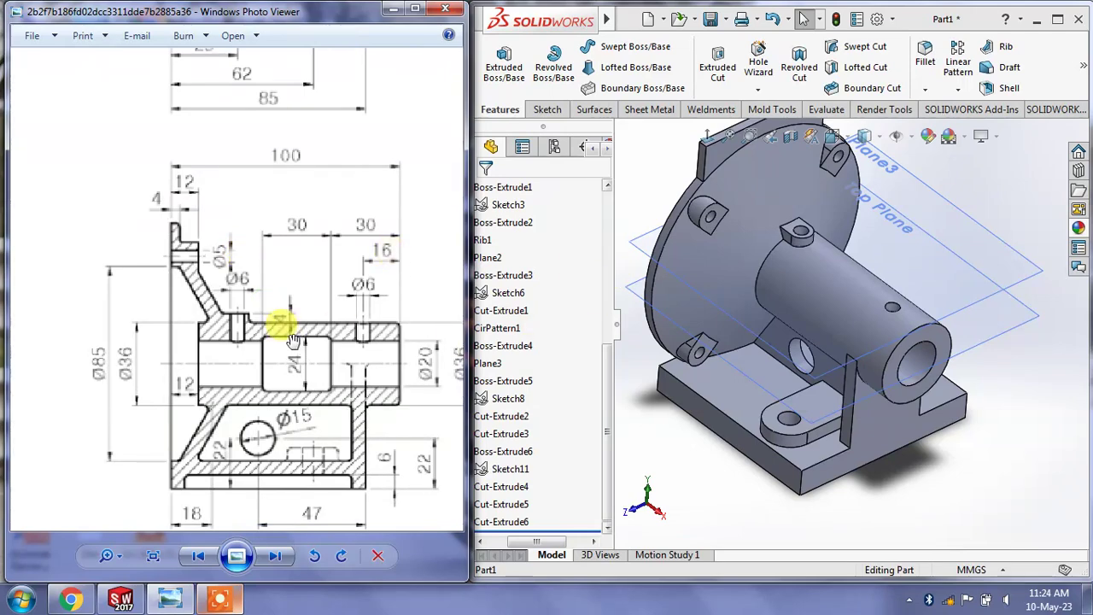
mouse_move(806, 336)
middle_mouse_down()
mouse_move(781, 264)
mouse_move(829, 254)
middle_mouse_up()
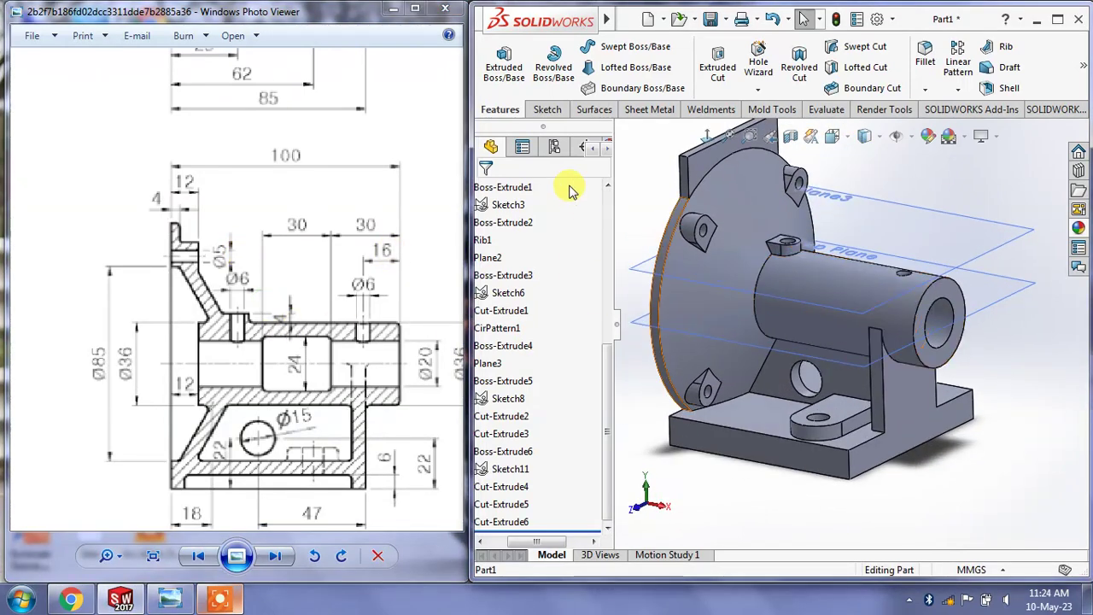
middle_click_drag(690, 183, 723, 213)
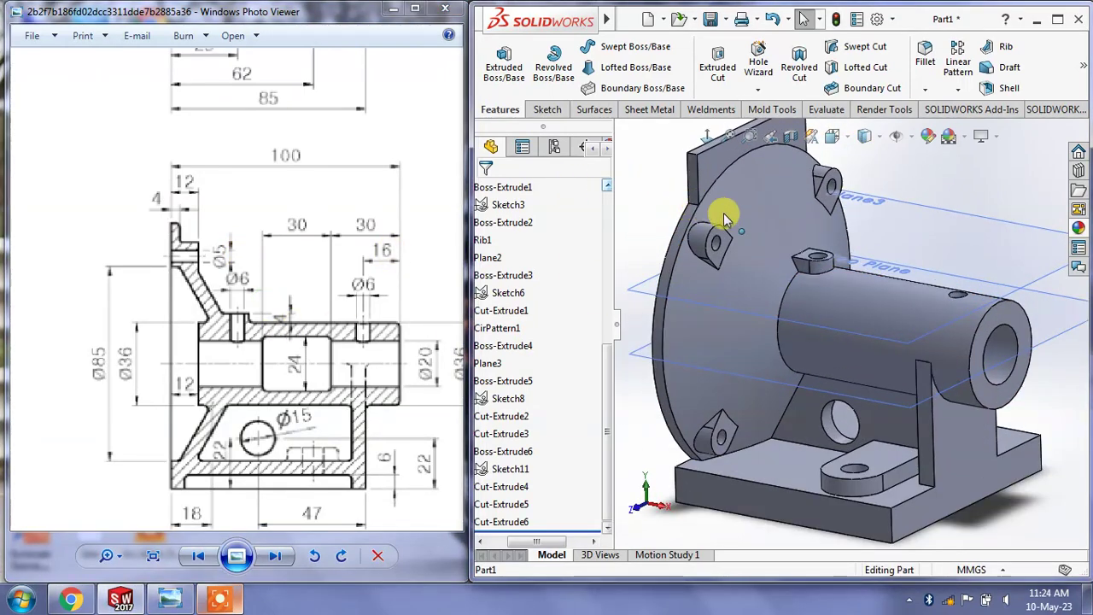
Hide the Top Plane and maximize the SOLIDWORKS window
right_click(960, 234)
key("Escape")
right_click(1012, 297)
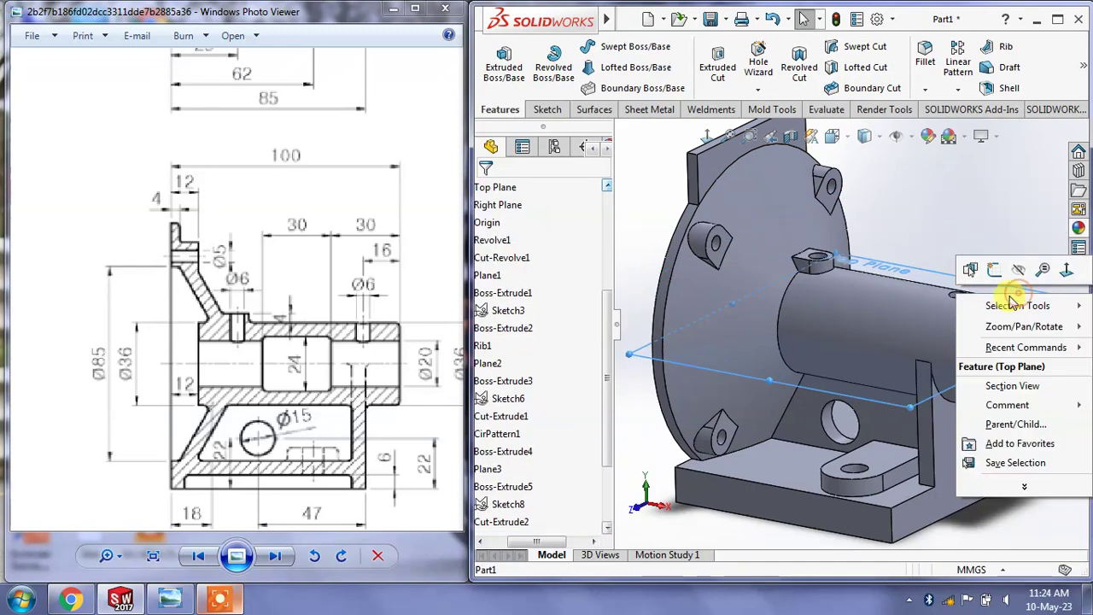
left_click(1019, 271)
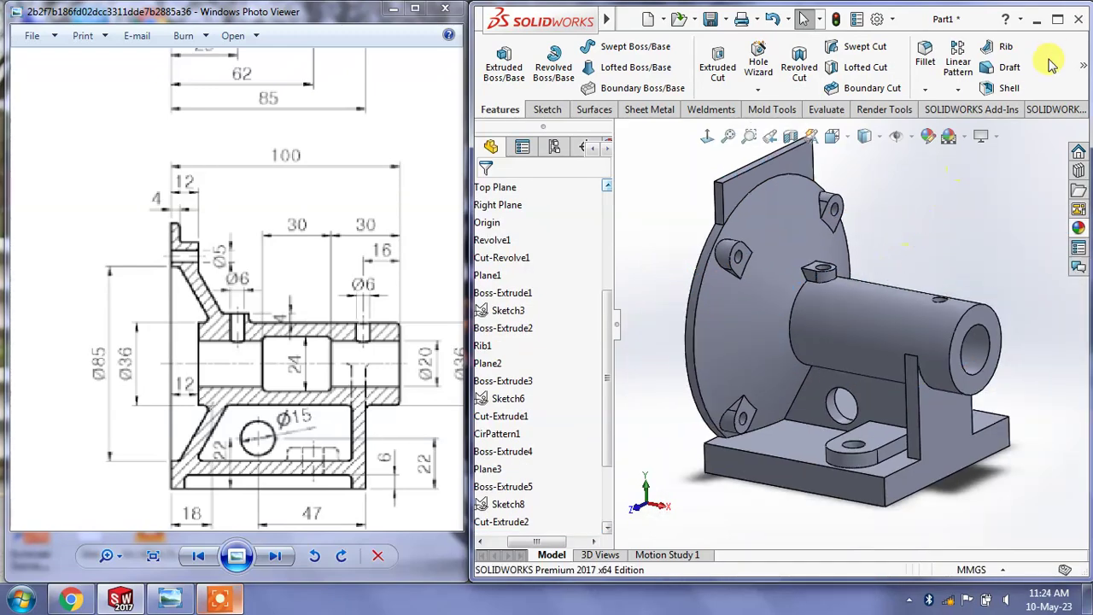
left_click(1056, 20)
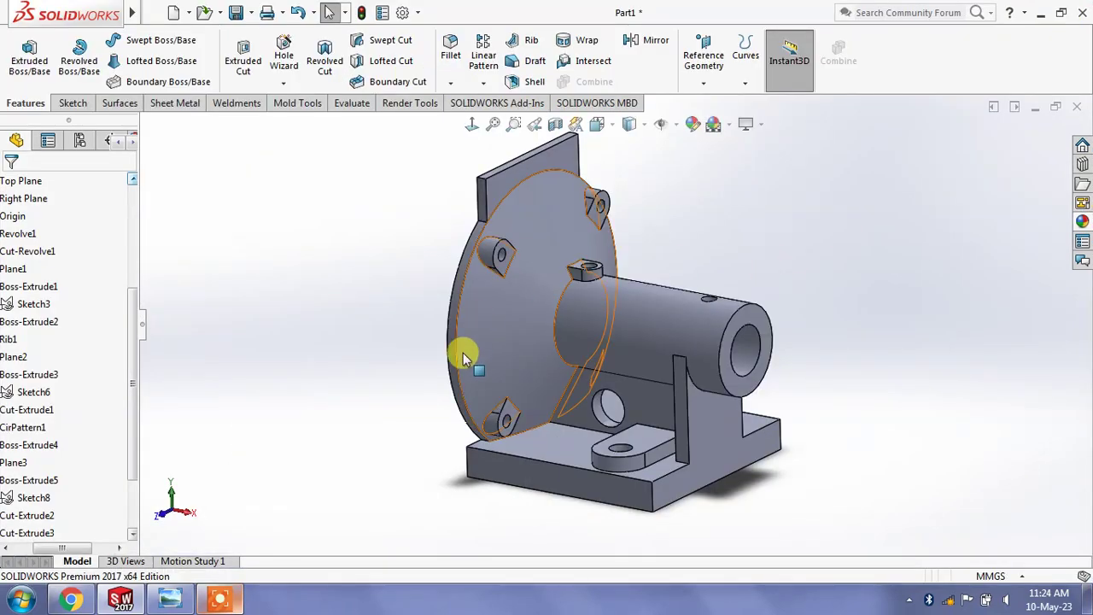
Start a 2 mm fillet on the round plate's rim edge
scroll(470, 352, "down", 1)
scroll(475, 346, "down", 1)
scroll(476, 347, "down", 1)
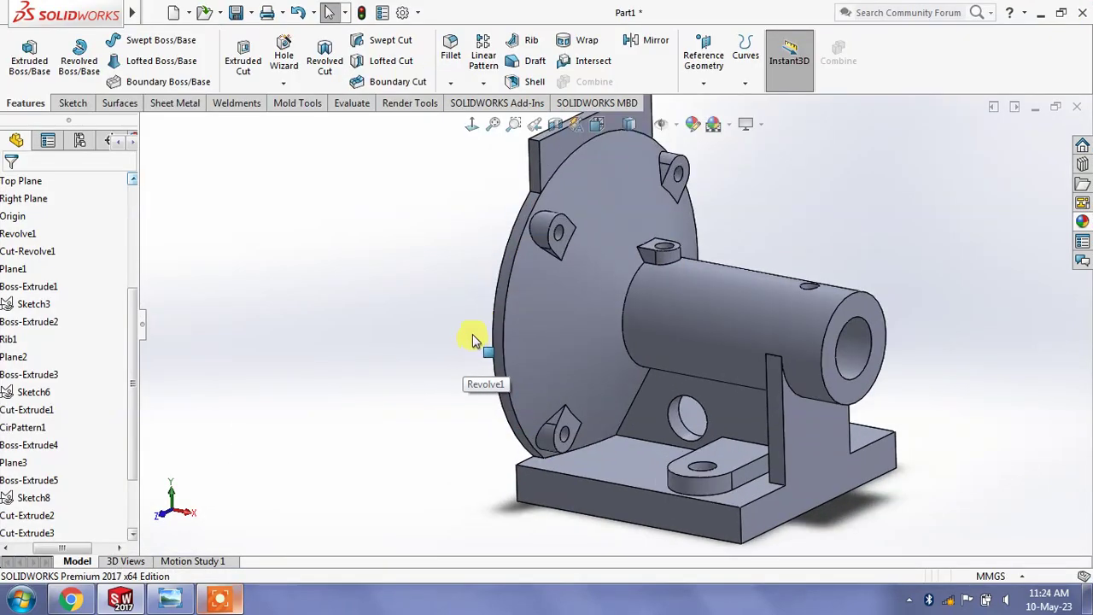
left_click(451, 49)
mouse_move(915, 281)
middle_mouse_down()
mouse_move(923, 215)
mouse_move(939, 219)
middle_mouse_up()
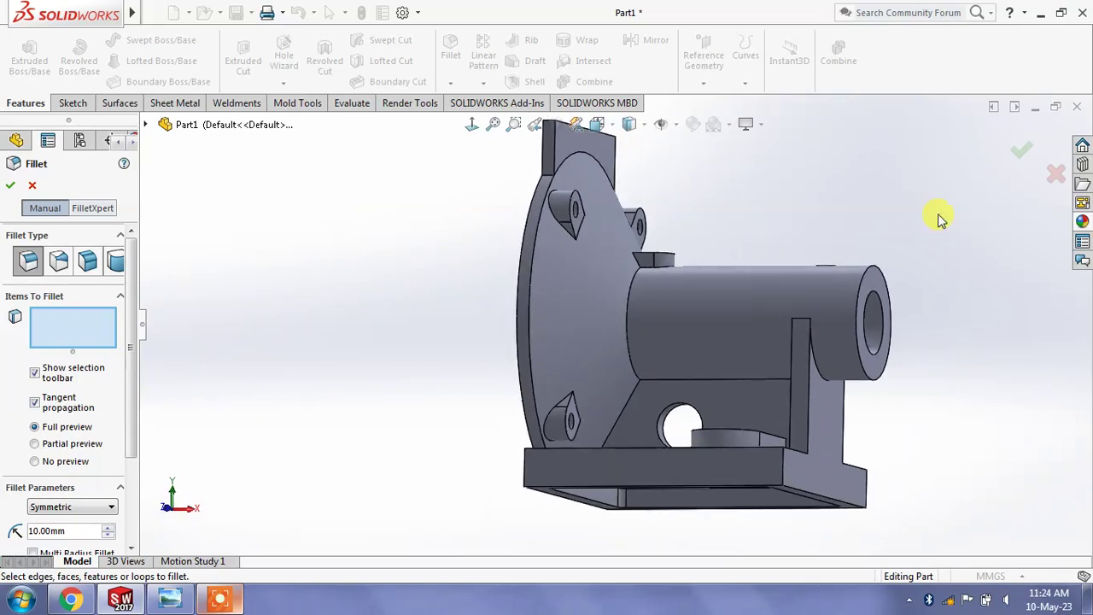
left_click(545, 175)
mouse_move(545, 175)
middle_mouse_down()
mouse_move(708, 165)
mouse_move(592, 200)
mouse_move(661, 153)
middle_mouse_up()
type("5")
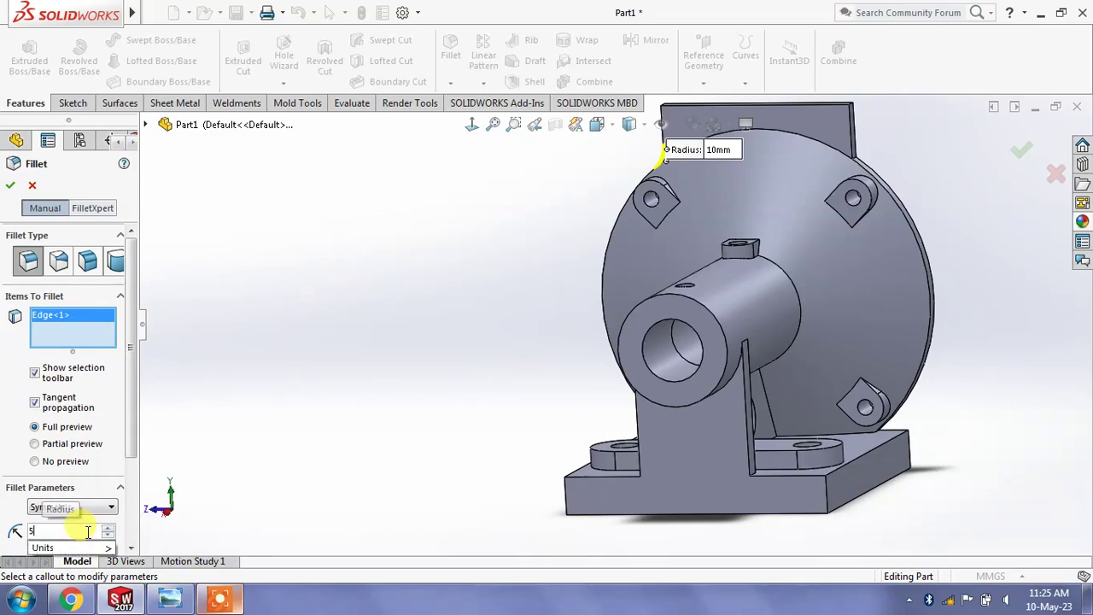
key("BackSpace")
type("2.00mm")
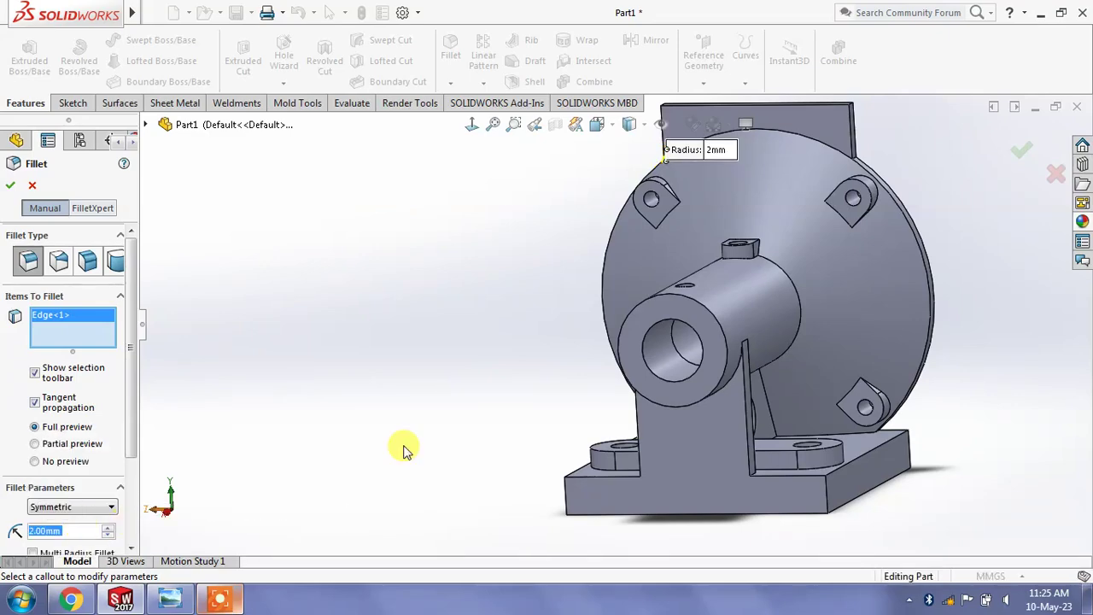
key("Return")
Add the flange, curved and top-left plate edges, with the drawing shown beside the model
scroll(888, 167, "down", 5)
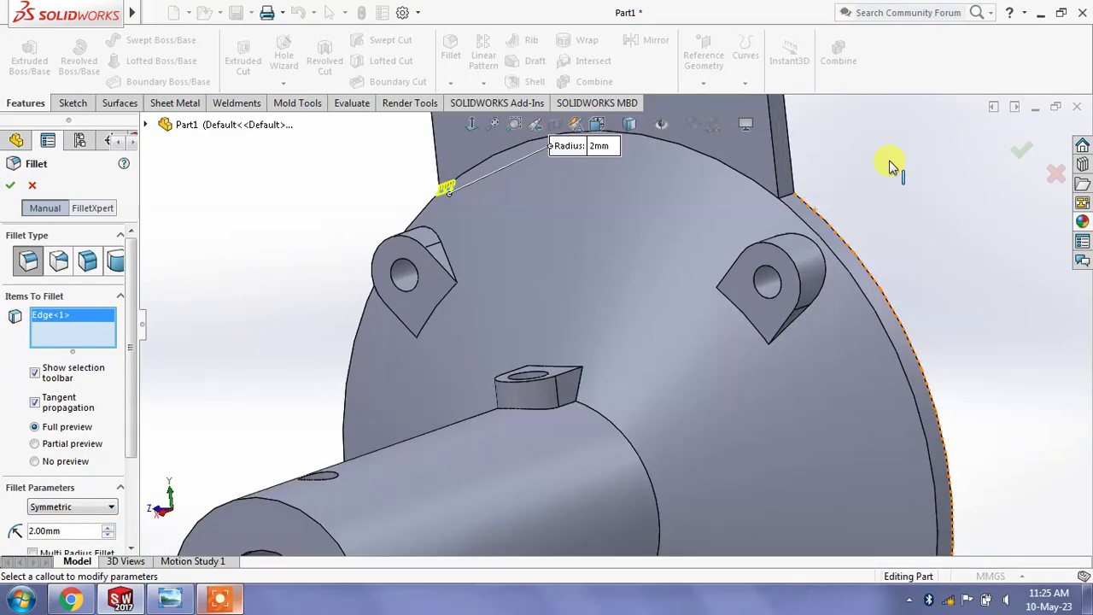
left_click(787, 201)
scroll(790, 202, "up", 3)
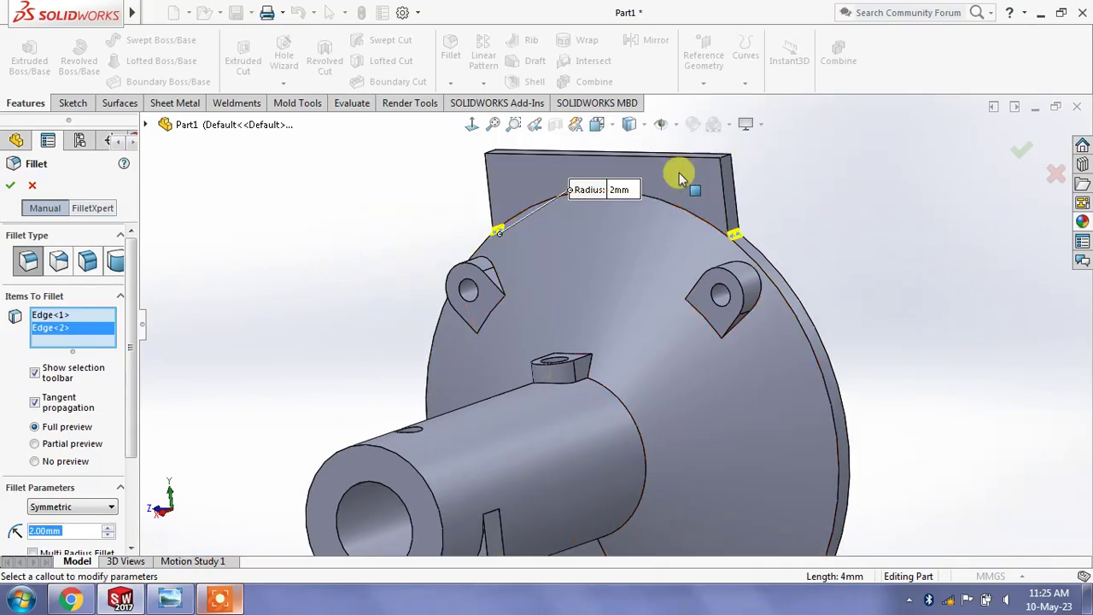
left_click(647, 179)
middle_click_drag(654, 170, 623, 210)
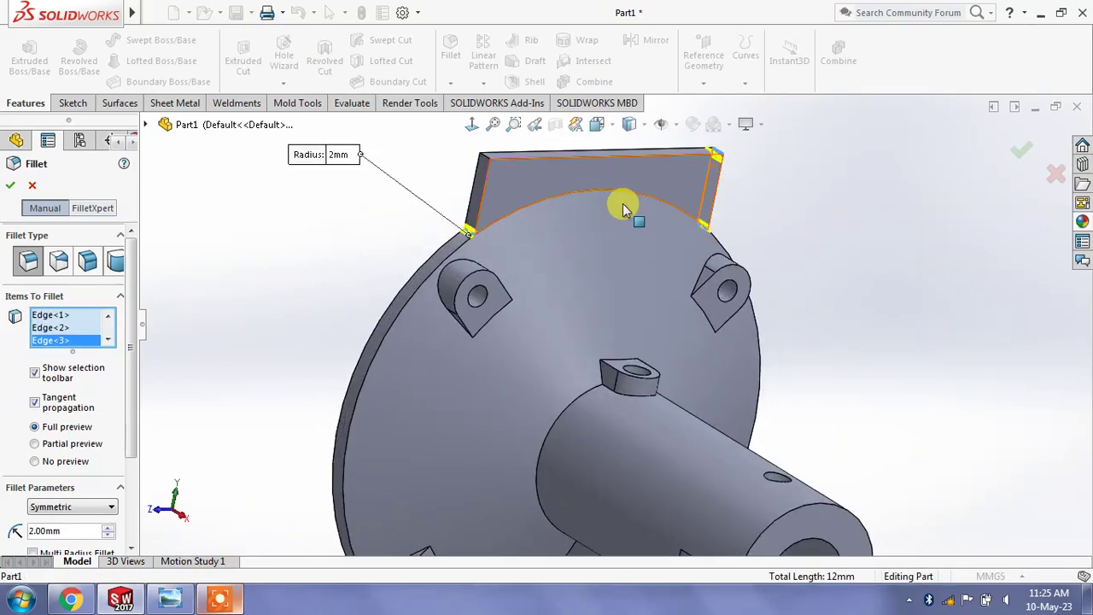
left_click(485, 161)
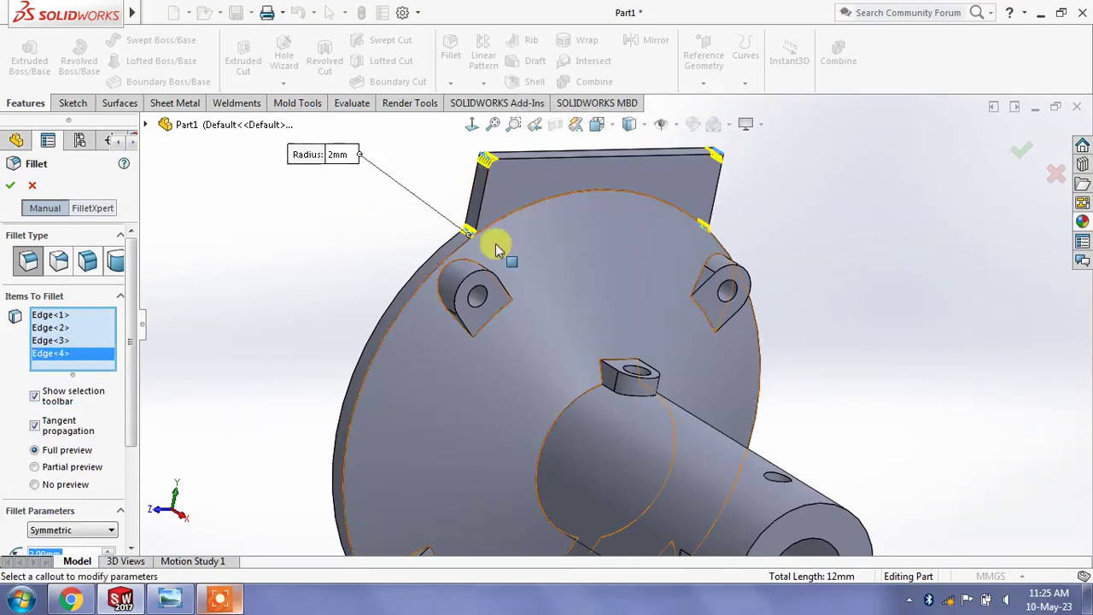
left_click(1040, 17)
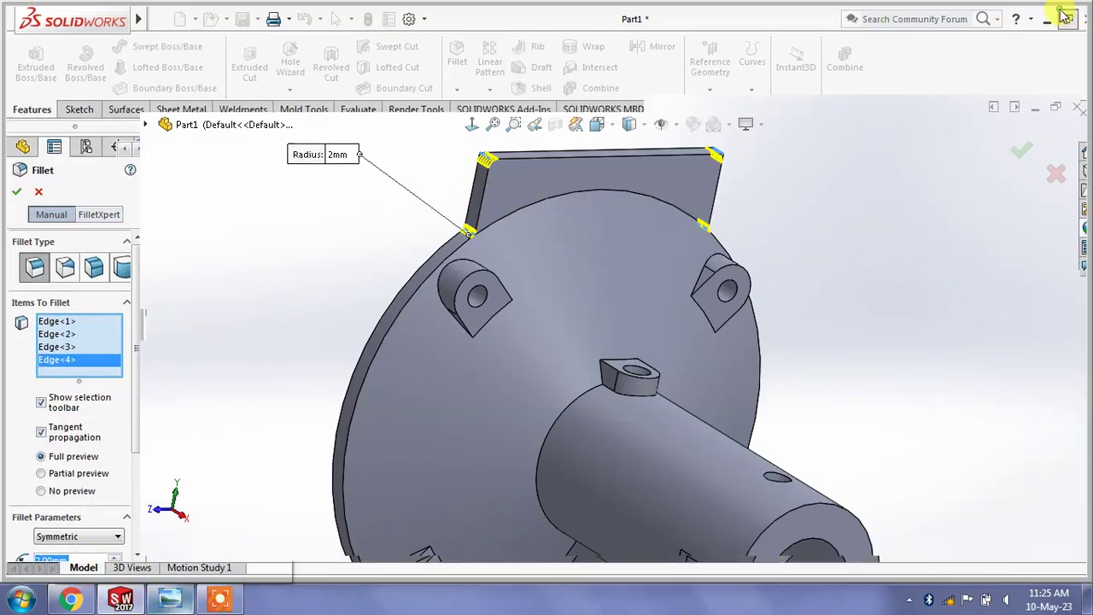
scroll(398, 285, "up", 3)
left_click_drag(340, 255, 202, 391)
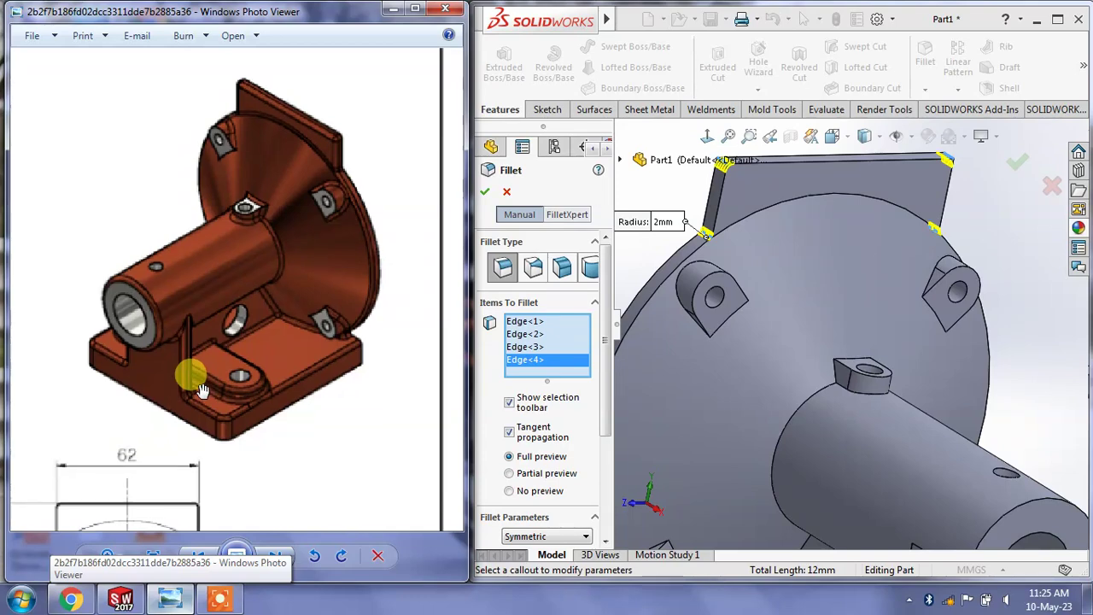
Apply the 2 mm fillet to the selected plate edges
left_click(484, 193)
scroll(758, 224, "up", 3)
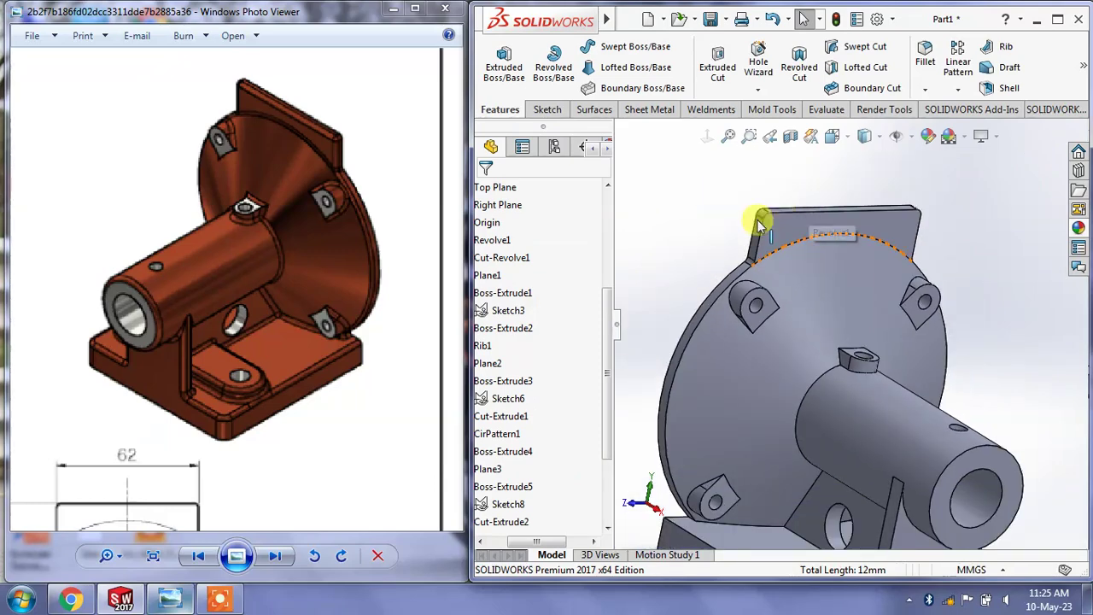
mouse_move(18, 305)
left_mouse_down()
mouse_move(317, 292)
mouse_move(231, 74)
mouse_move(38, 332)
mouse_move(54, 317)
left_mouse_up()
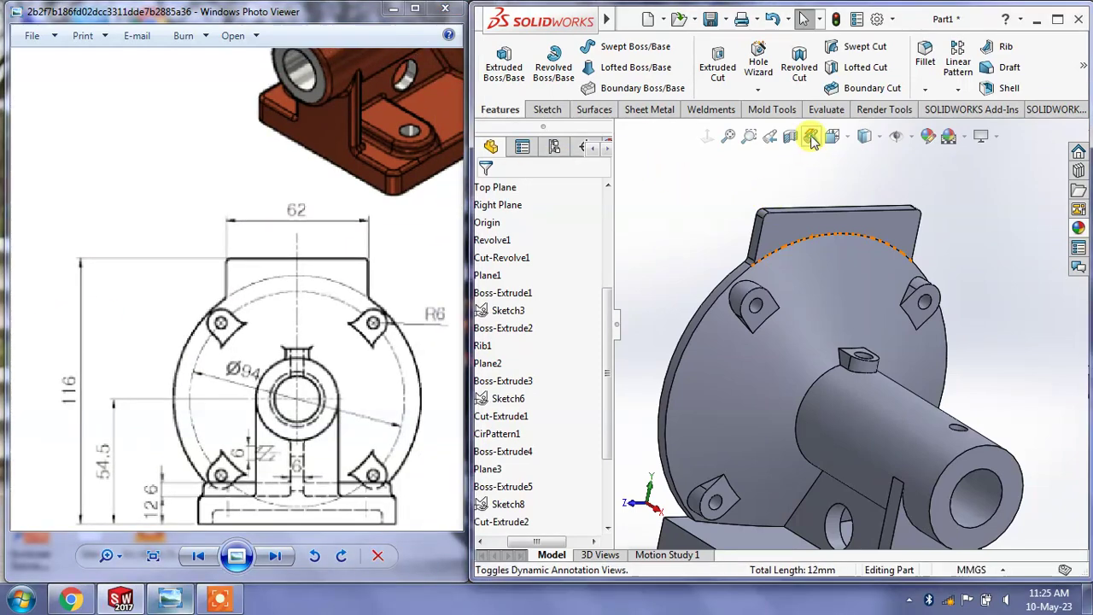
Retry a 2 mm fillet on the plate's top edge chain after clearing the failed selection
left_click(925, 56)
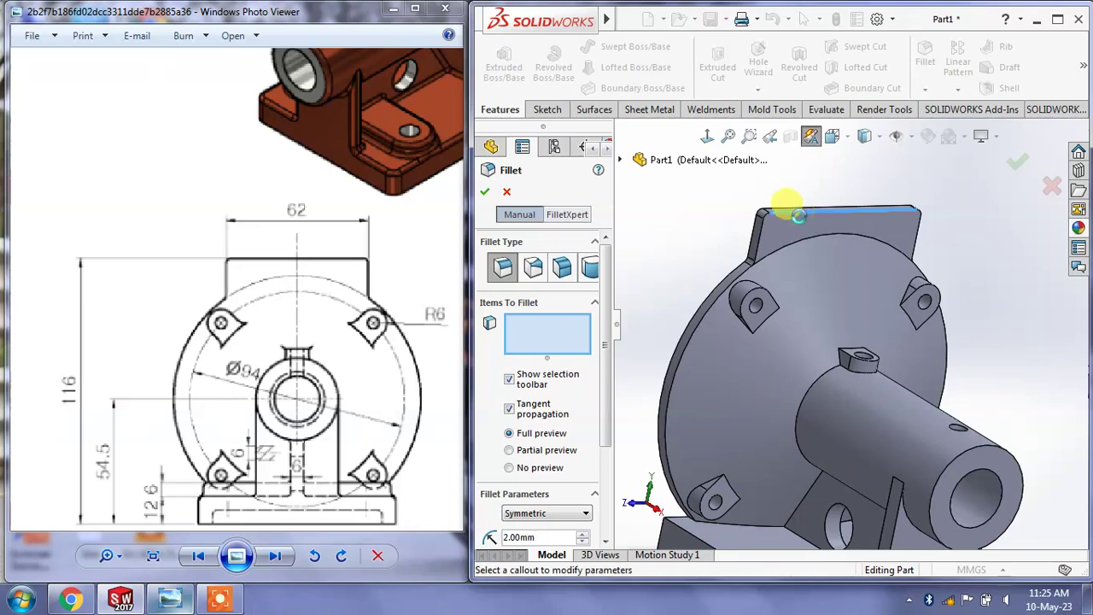
left_click(798, 216)
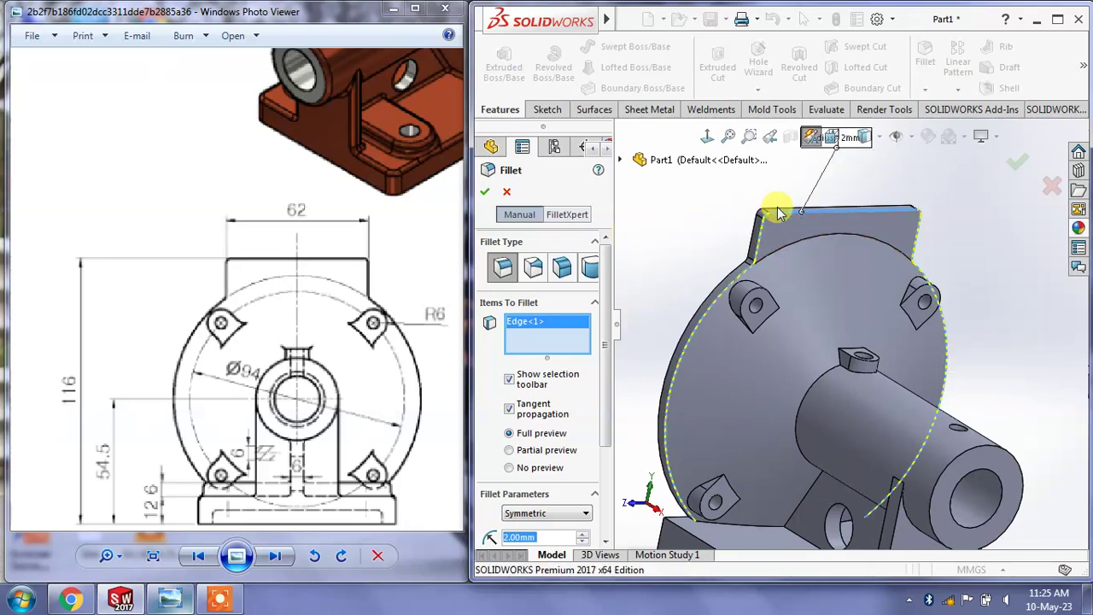
left_click(776, 206)
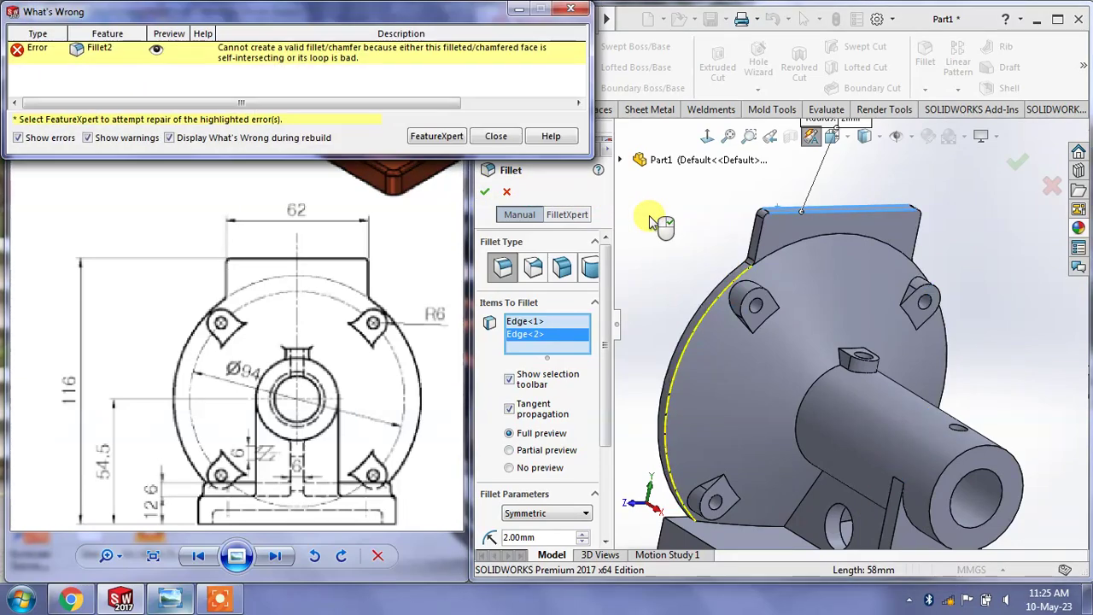
left_click(478, 138)
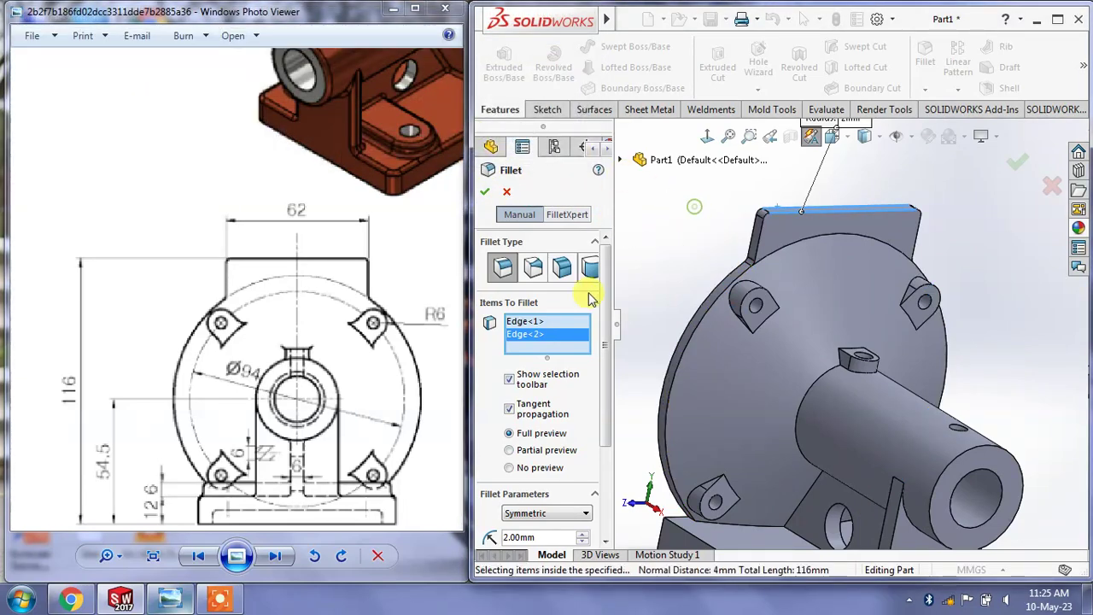
right_click(550, 338)
left_click(598, 344)
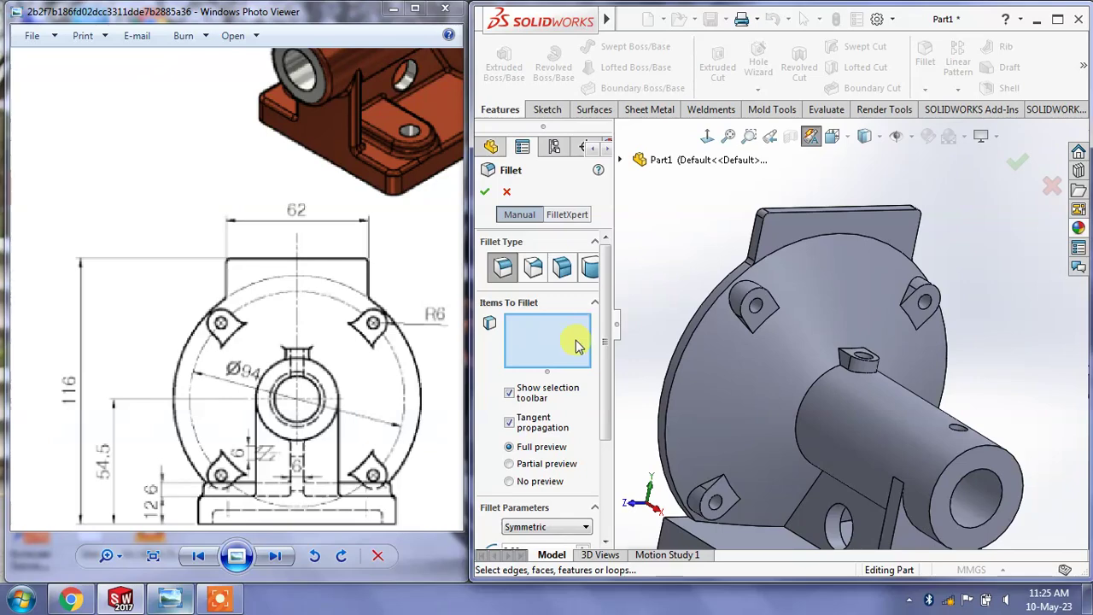
left_click_drag(611, 395, 606, 430)
mouse_move(708, 244)
middle_mouse_down()
mouse_move(708, 261)
mouse_move(763, 168)
middle_mouse_up()
left_click(782, 207)
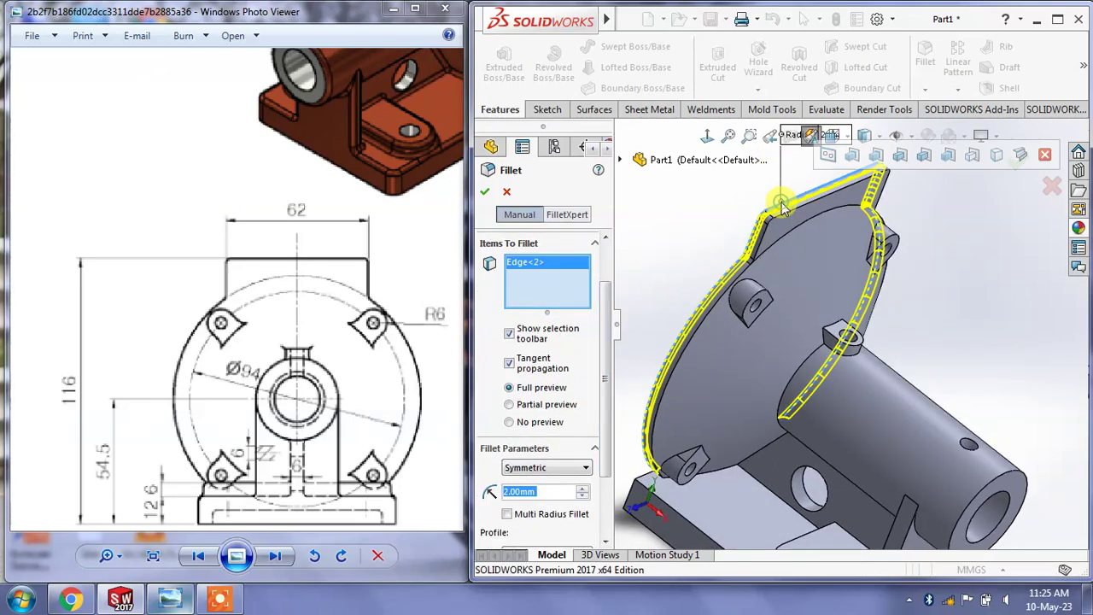
left_click(484, 191)
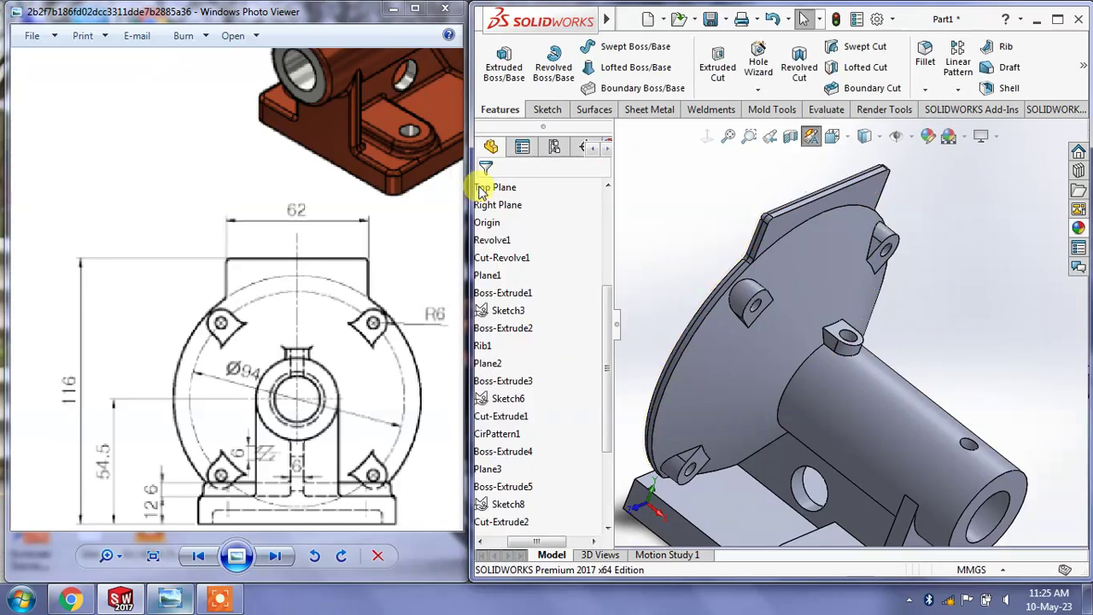
Fillet the upper plate's top edge at 2 mm with tangent propagation turned off
left_click(928, 55)
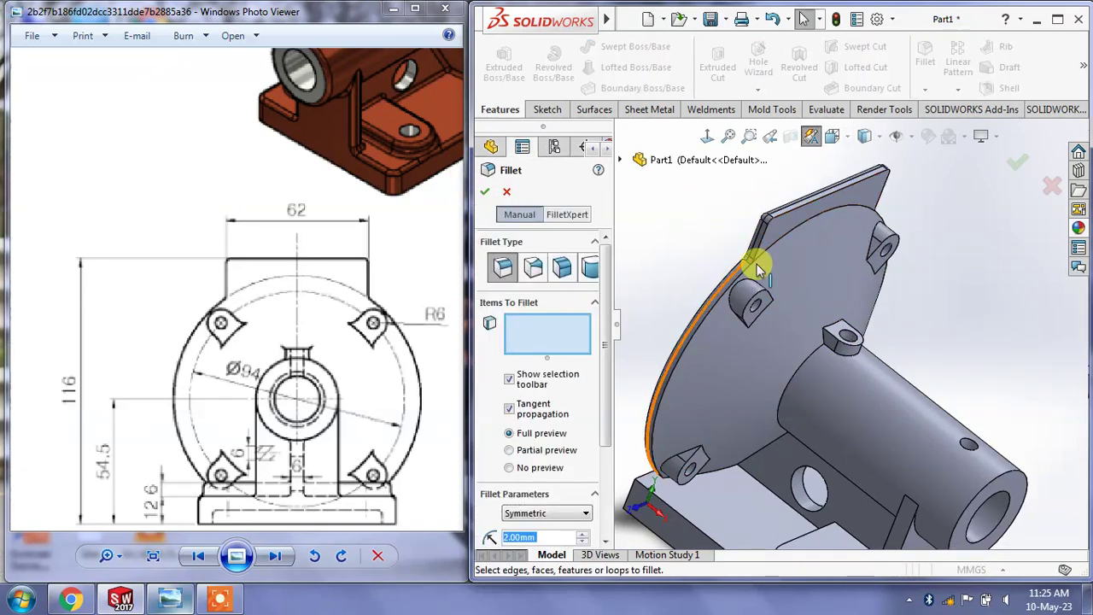
left_click(820, 205)
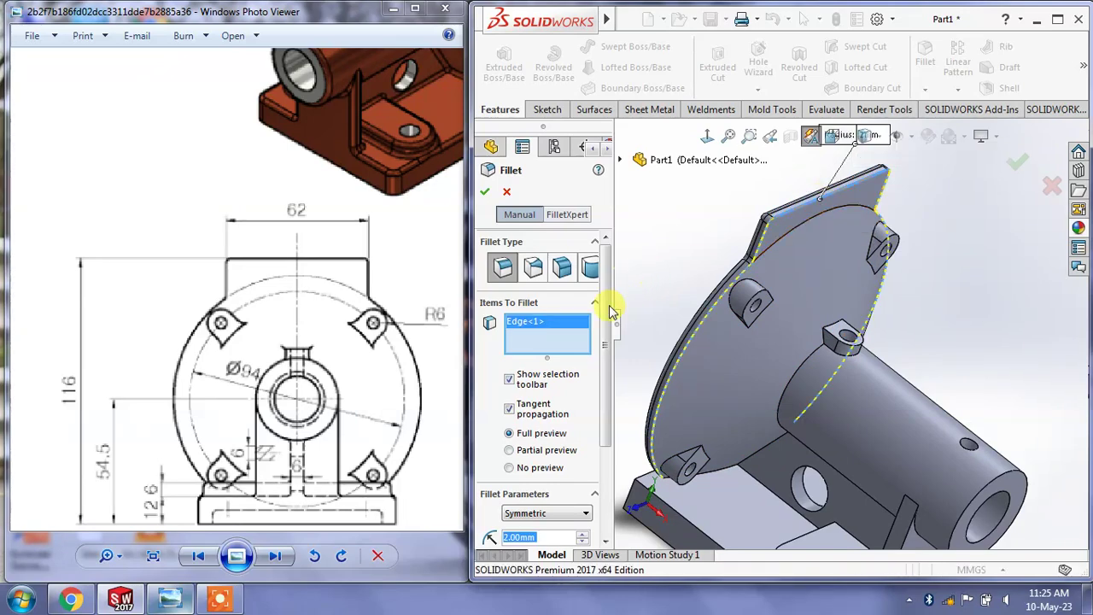
left_click(486, 194)
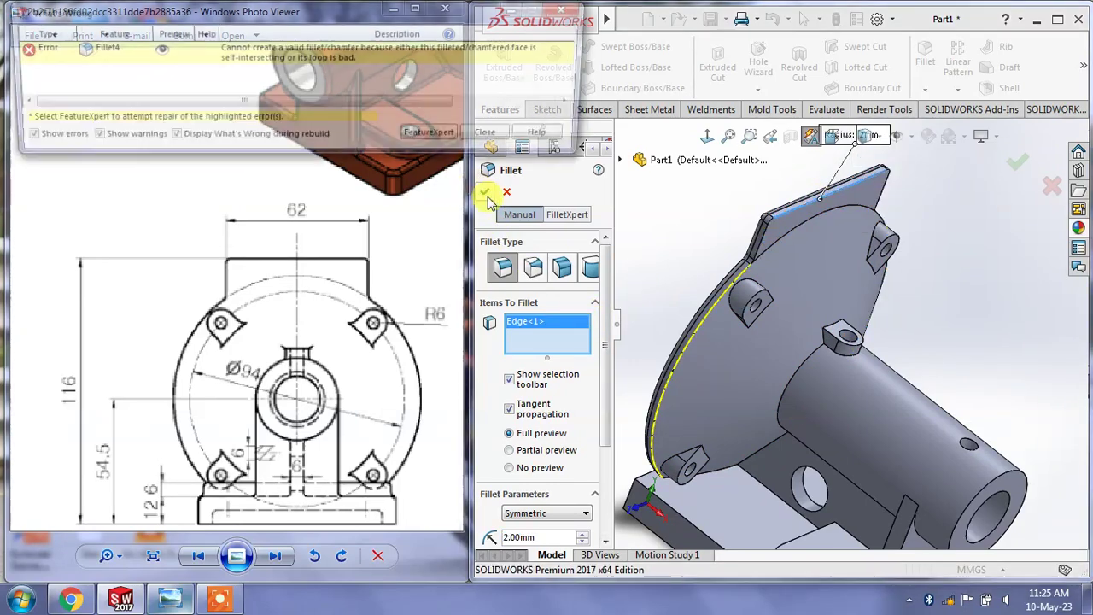
left_click(497, 140)
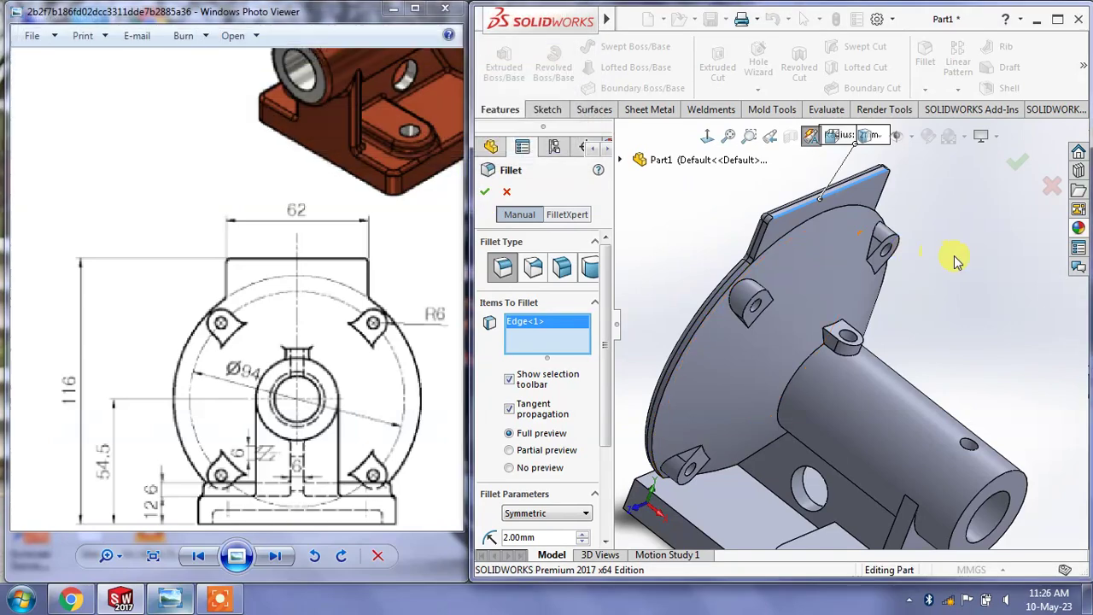
middle_click_drag(915, 176, 871, 186)
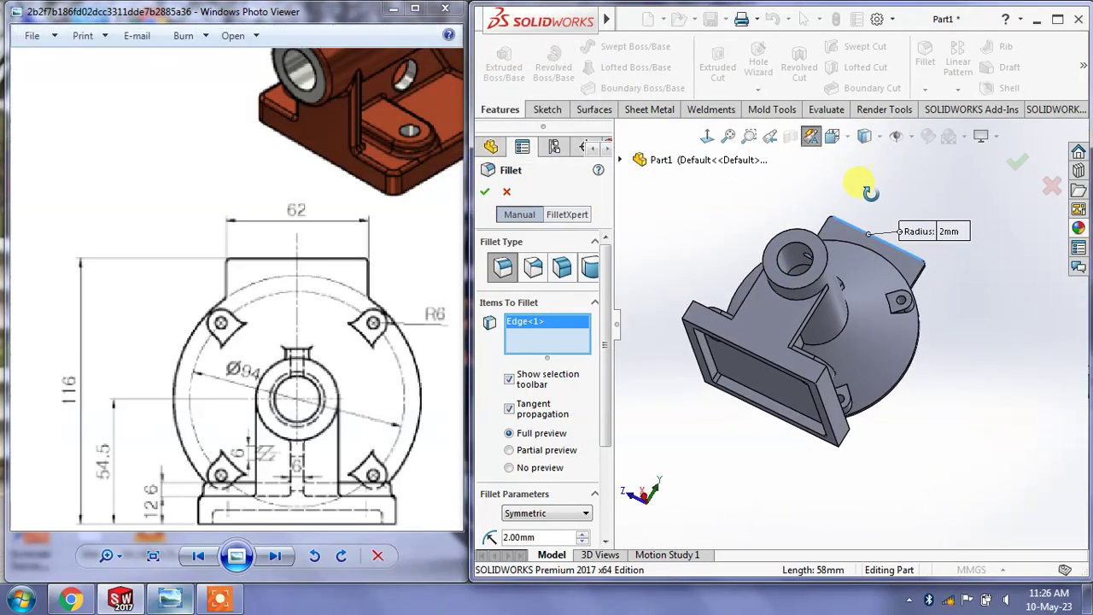
left_click(510, 409)
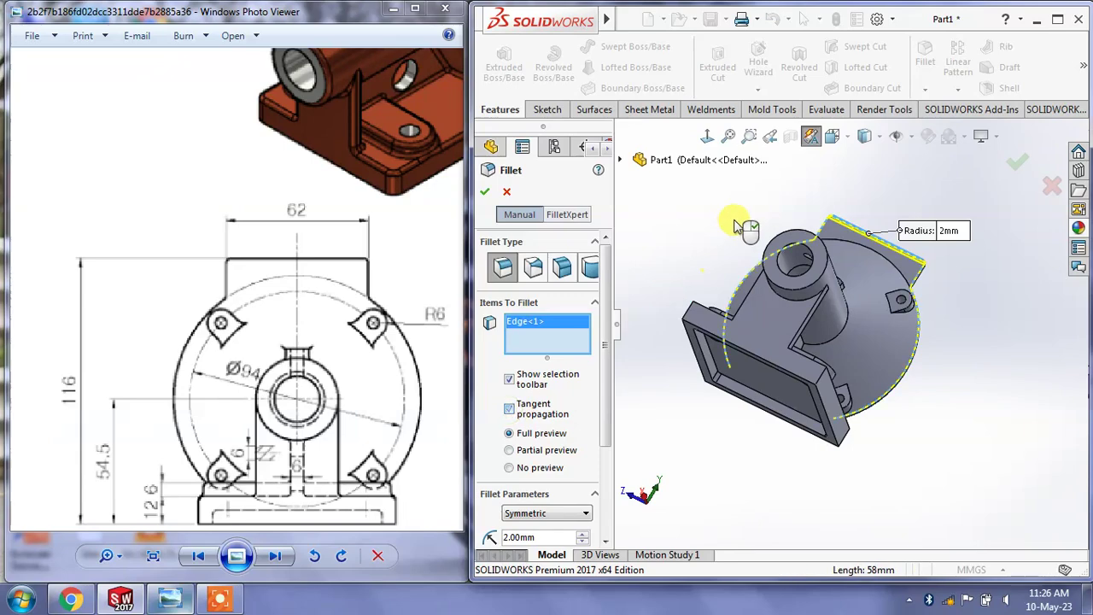
middle_click_drag(732, 227, 735, 208)
scroll(735, 207, "down", 3)
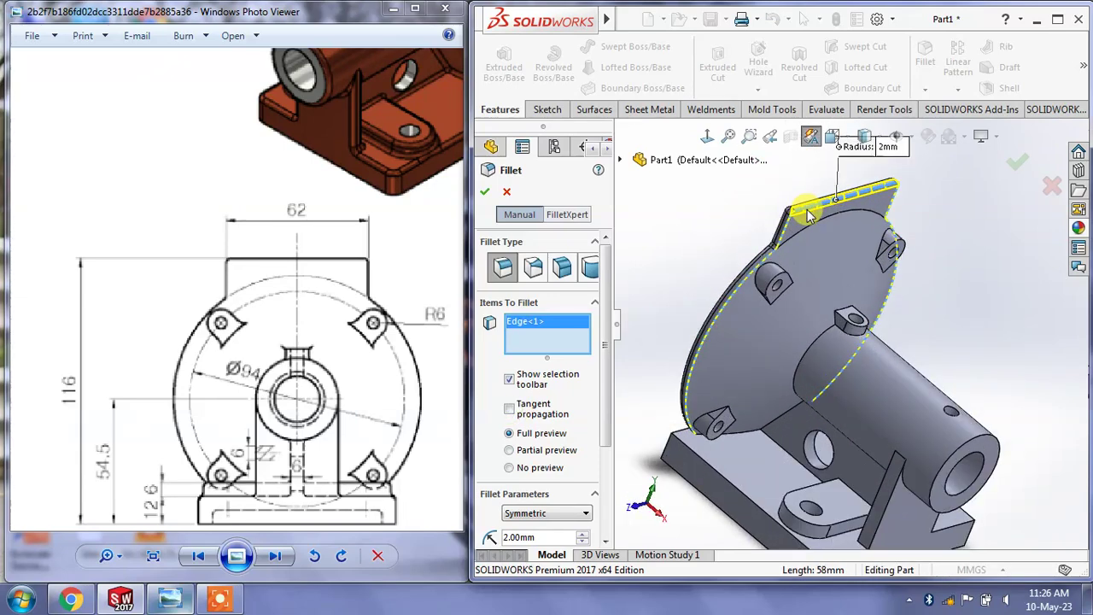
scroll(835, 250, "down", 2)
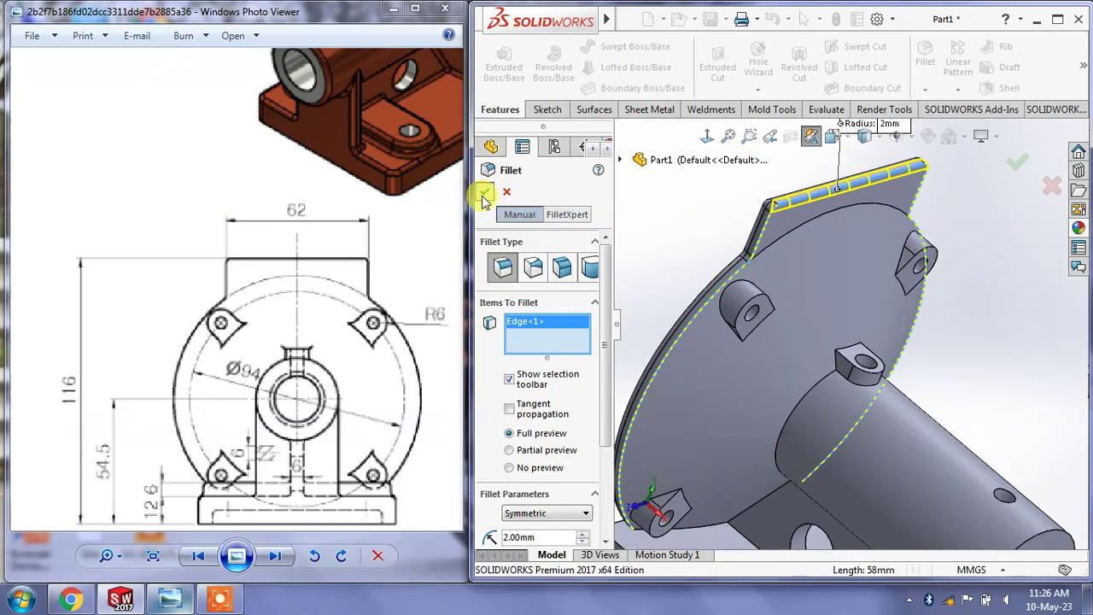
left_click(484, 195)
Try a 2 mm fillet on the plate's left and right side edges and dismiss the error
scroll(801, 236, "down", 3)
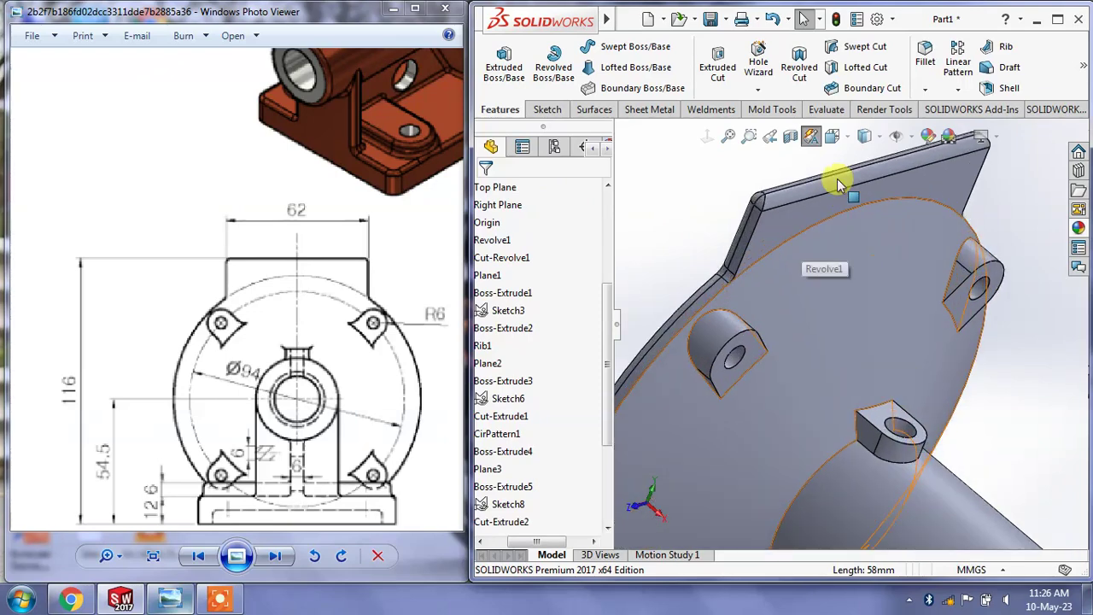
left_click(756, 224)
mouse_move(830, 237)
middle_mouse_down()
mouse_move(774, 219)
mouse_move(960, 215)
middle_mouse_up()
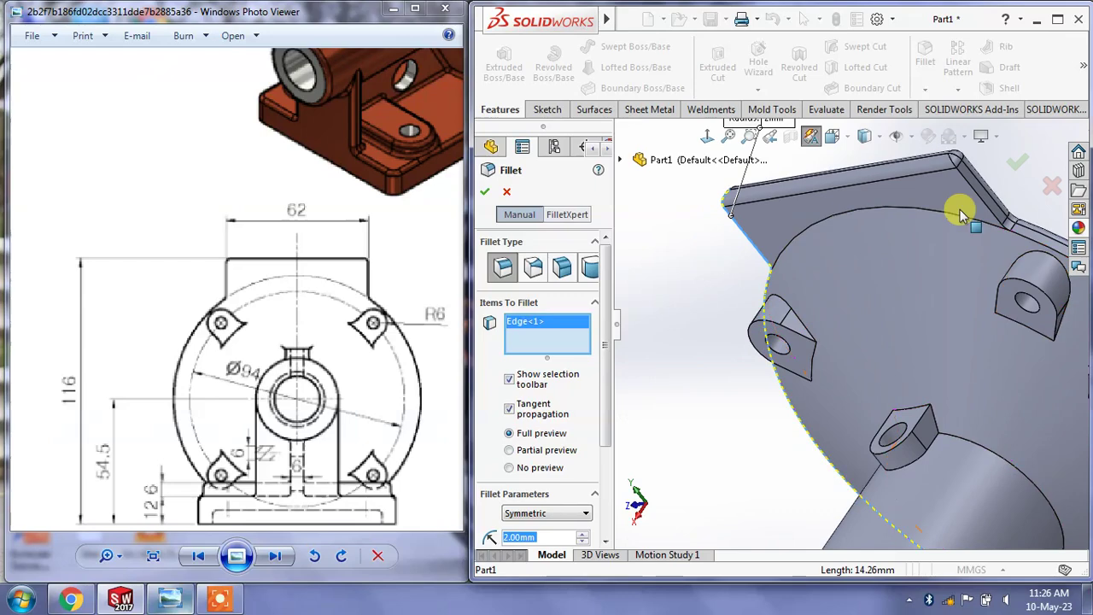
left_click(978, 194)
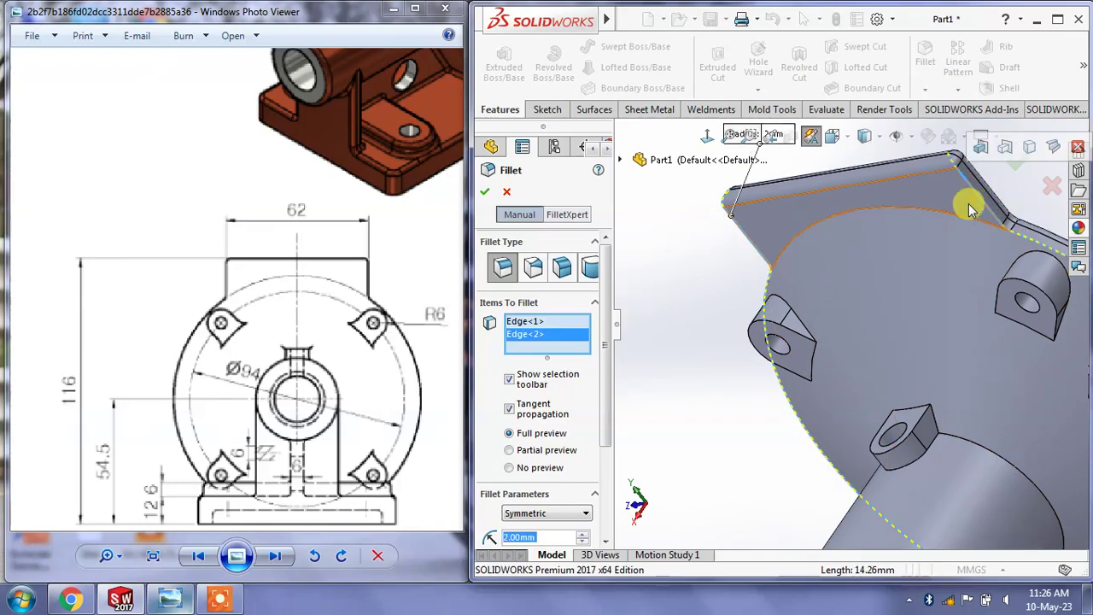
left_click(488, 193)
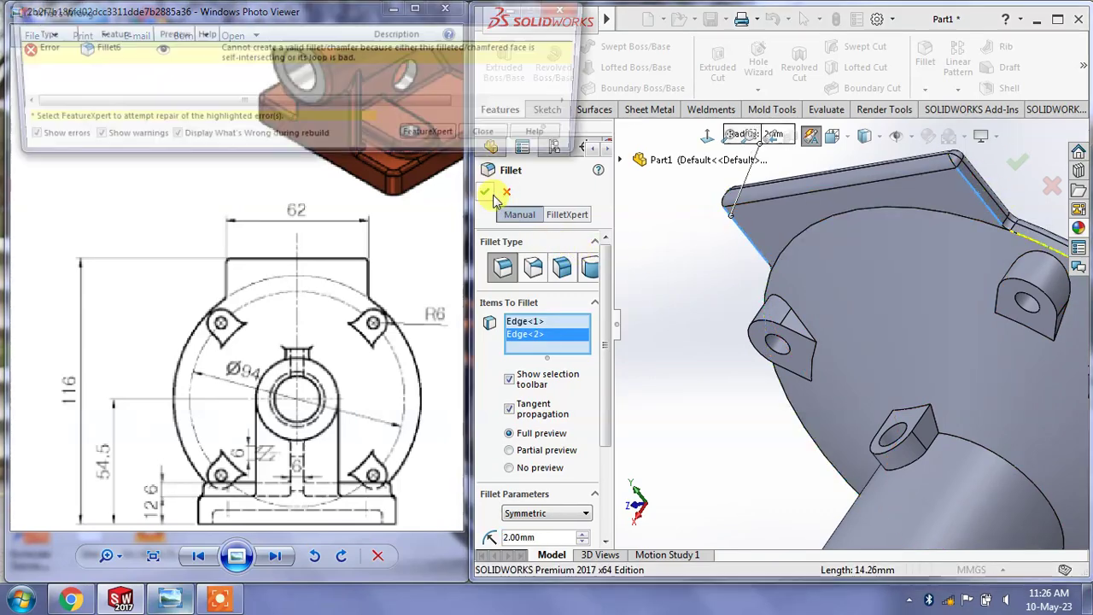
left_click(479, 139)
Cancel the failed fillet, then delete Fillet5, Fillet3 and Fillet1, confirming each deletion
left_click(507, 190)
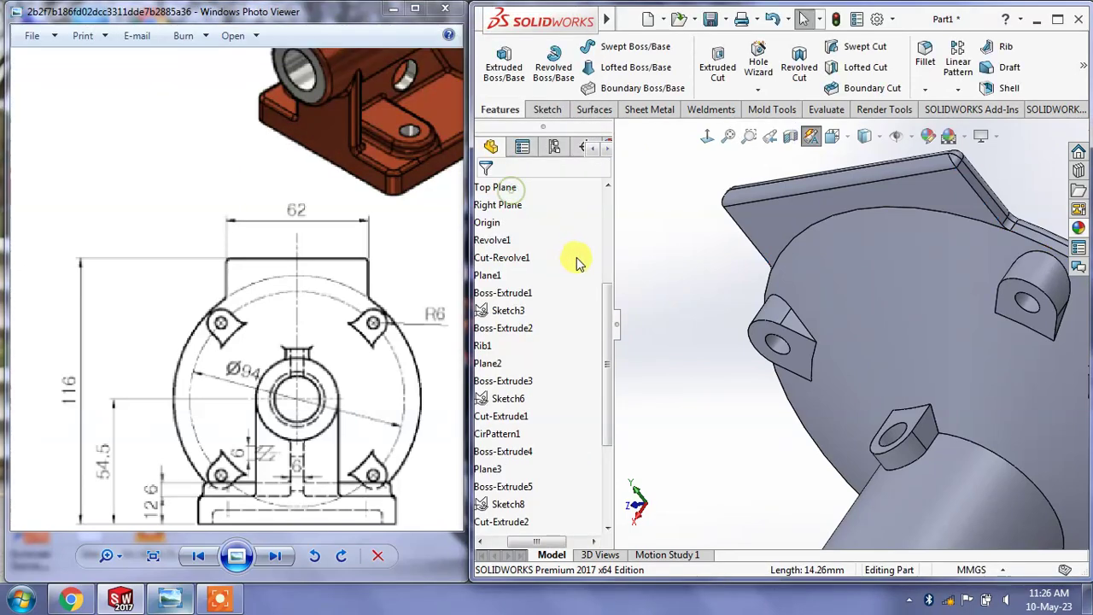
left_click_drag(604, 332, 584, 507)
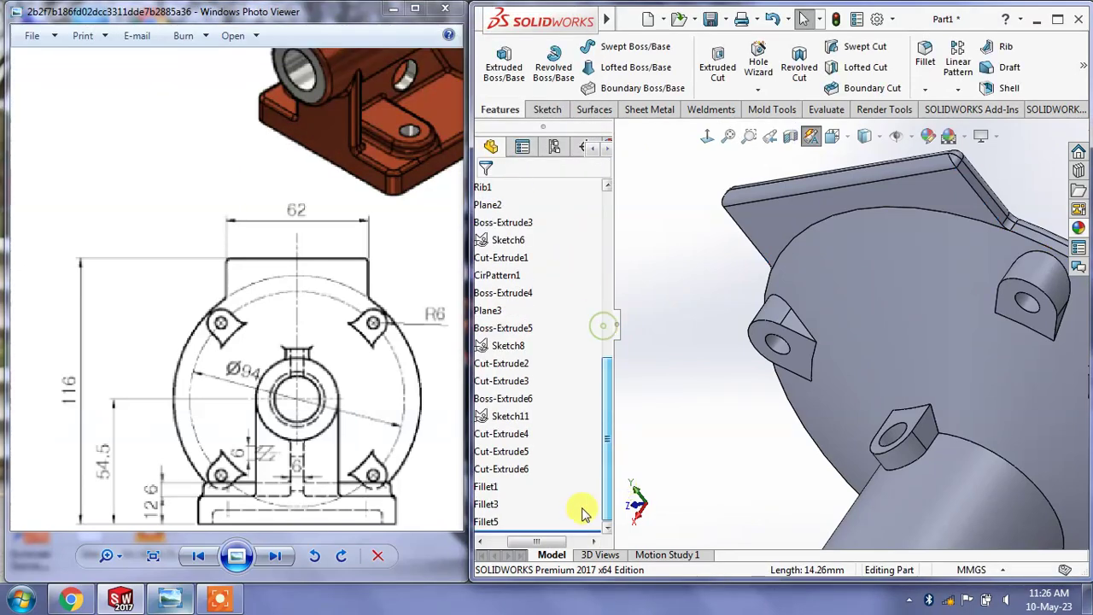
left_click(516, 522)
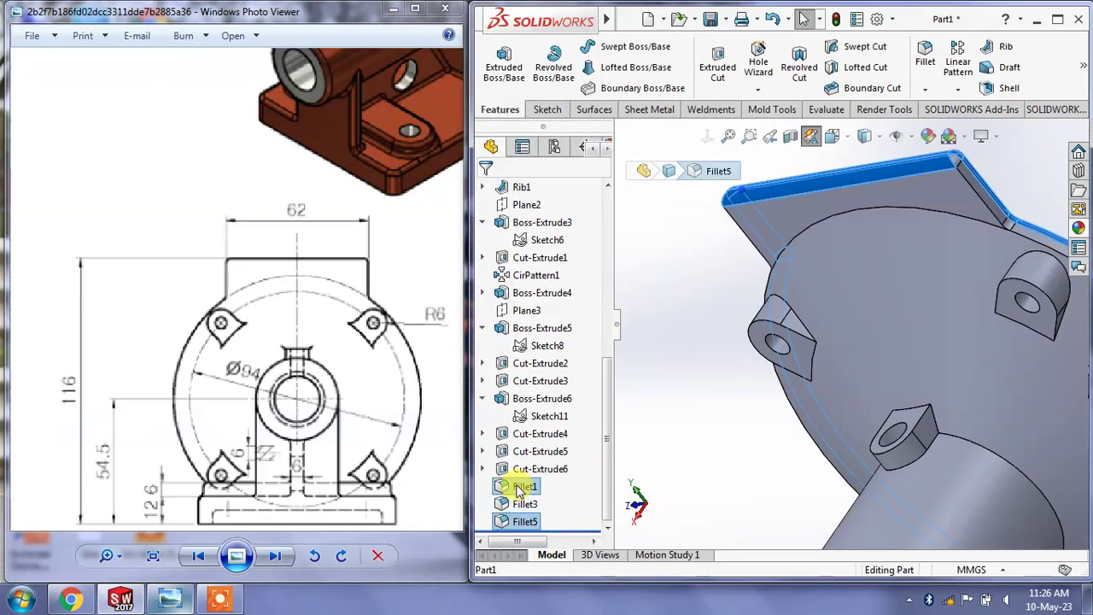
right_click(518, 487)
left_click(559, 386)
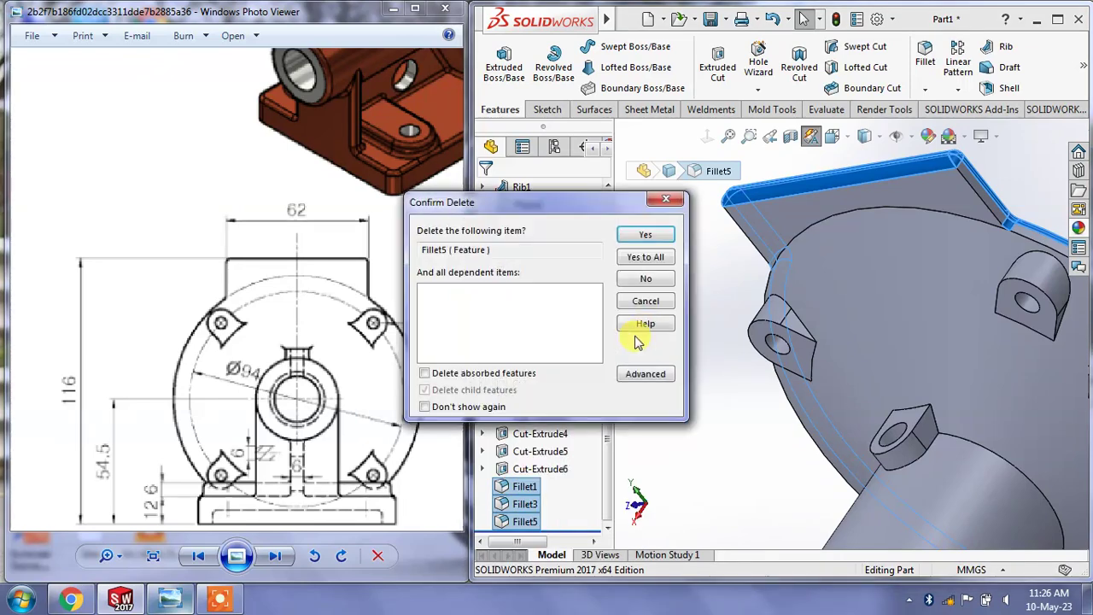
left_click(647, 236)
left_click(645, 236)
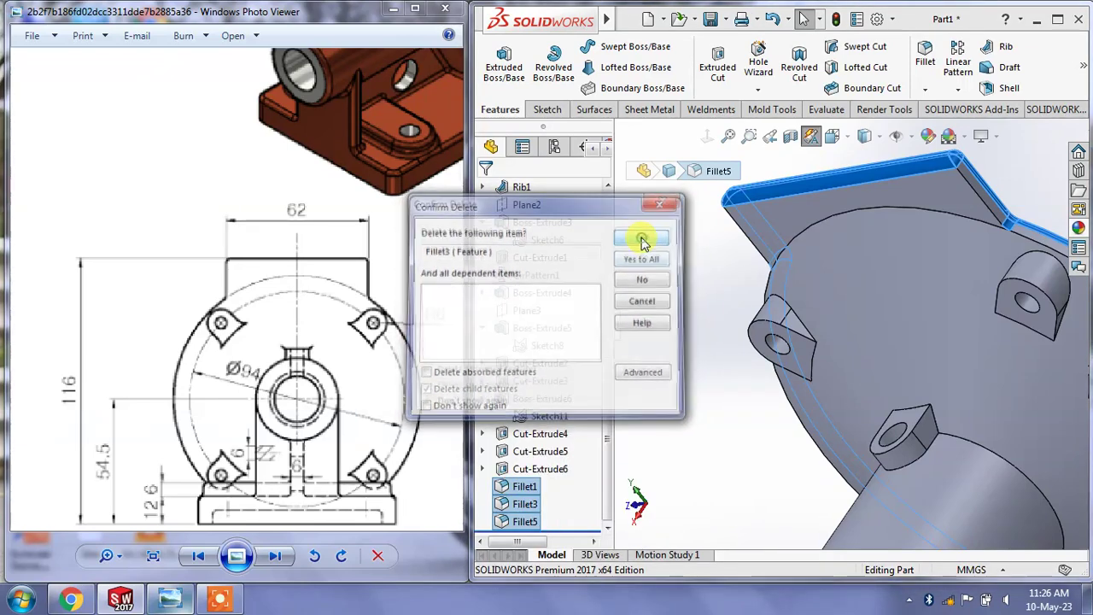
left_click(639, 235)
mouse_move(634, 232)
middle_mouse_down()
mouse_move(818, 222)
mouse_move(829, 236)
middle_mouse_up()
scroll(829, 237, "down", 2)
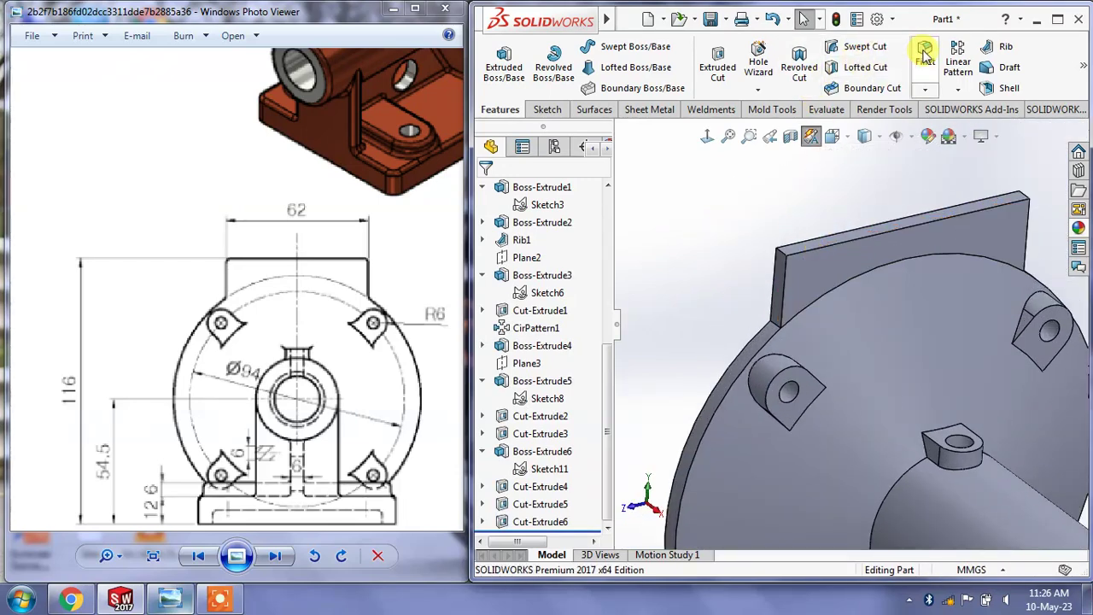
Try fillets on the plate's edges, cancelling both attempts
left_click(922, 64)
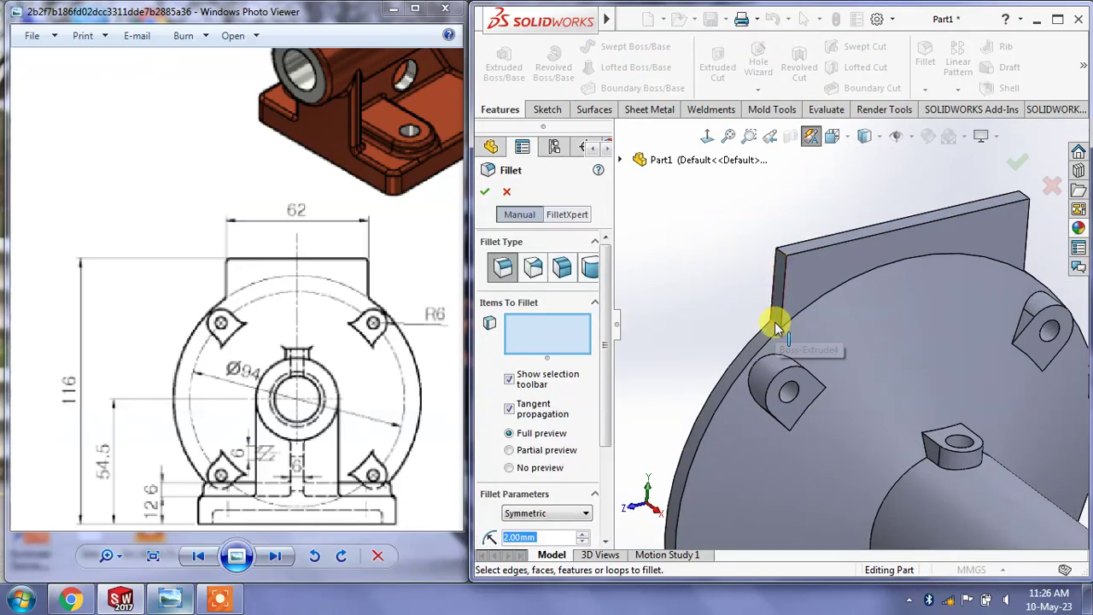
left_click(775, 329)
mouse_move(886, 311)
middle_mouse_down()
mouse_move(759, 174)
mouse_move(1025, 265)
middle_mouse_up()
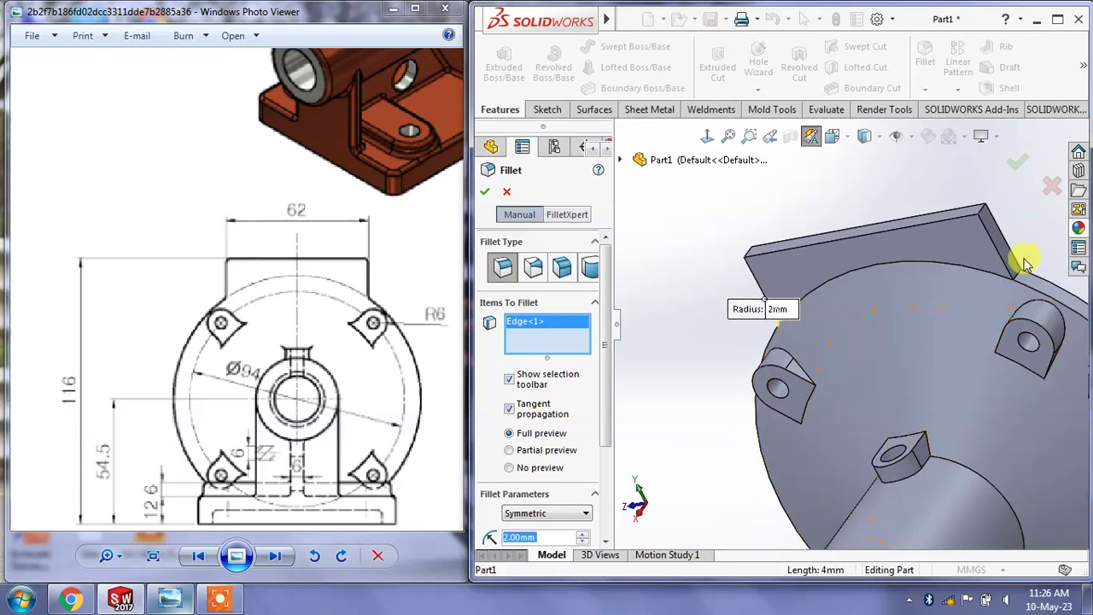
left_click(1021, 280)
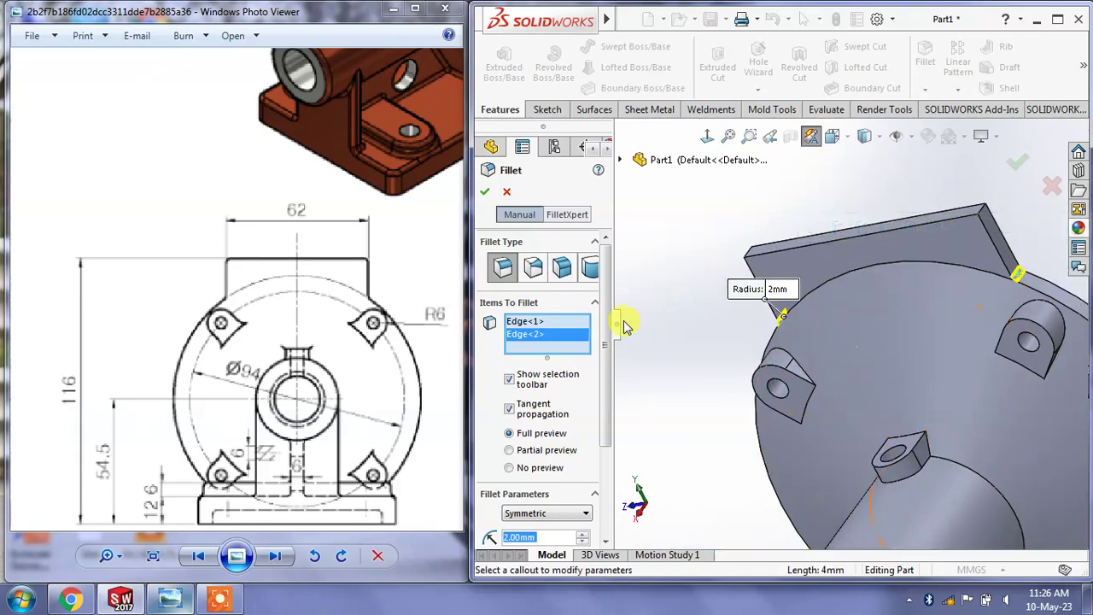
left_click(505, 194)
middle_click_drag(716, 207, 907, 213)
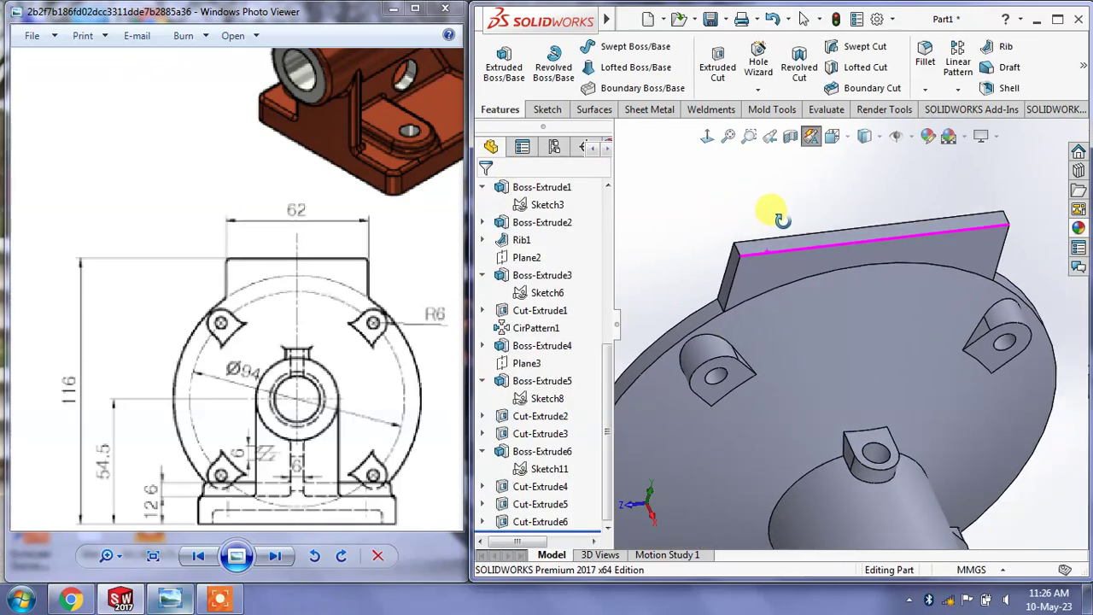
left_click(737, 248)
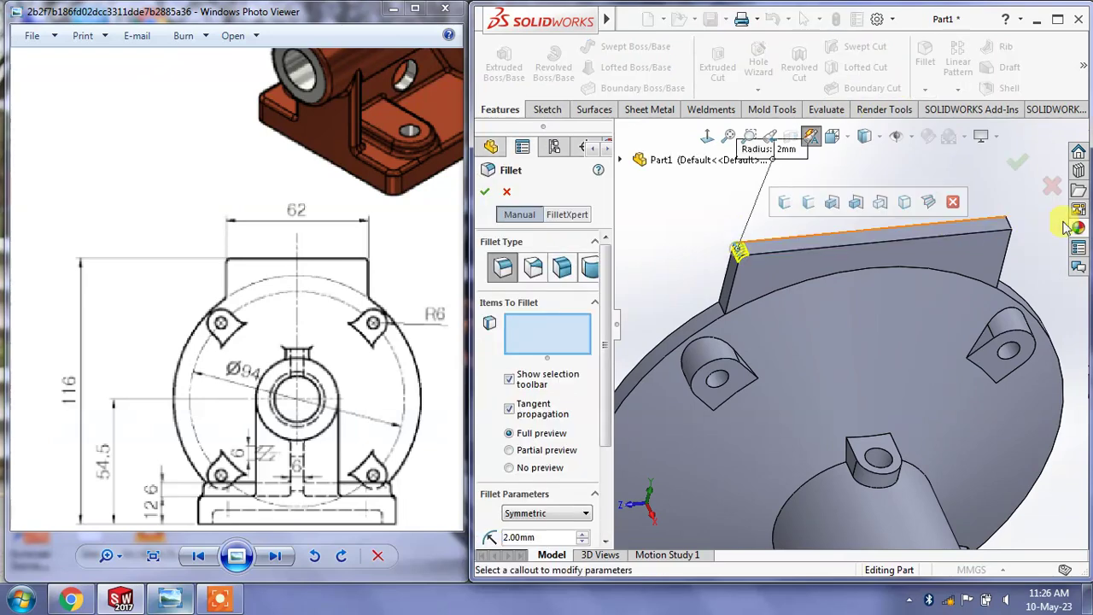
left_click(484, 191)
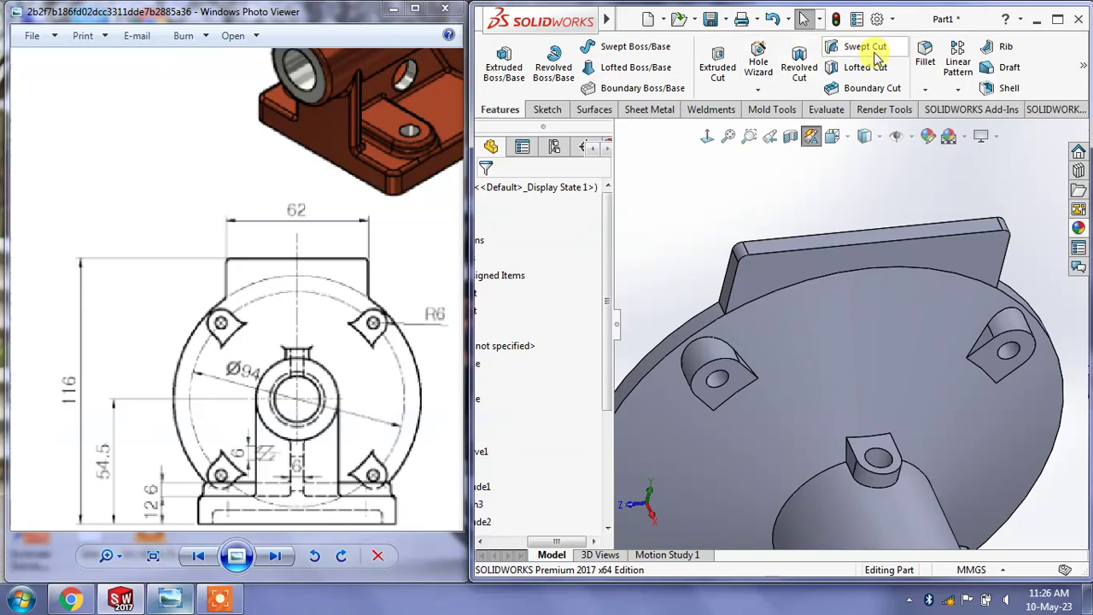
Apply a 2 mm fillet to the back plate's two long top edges
left_click(926, 56)
left_click(841, 235)
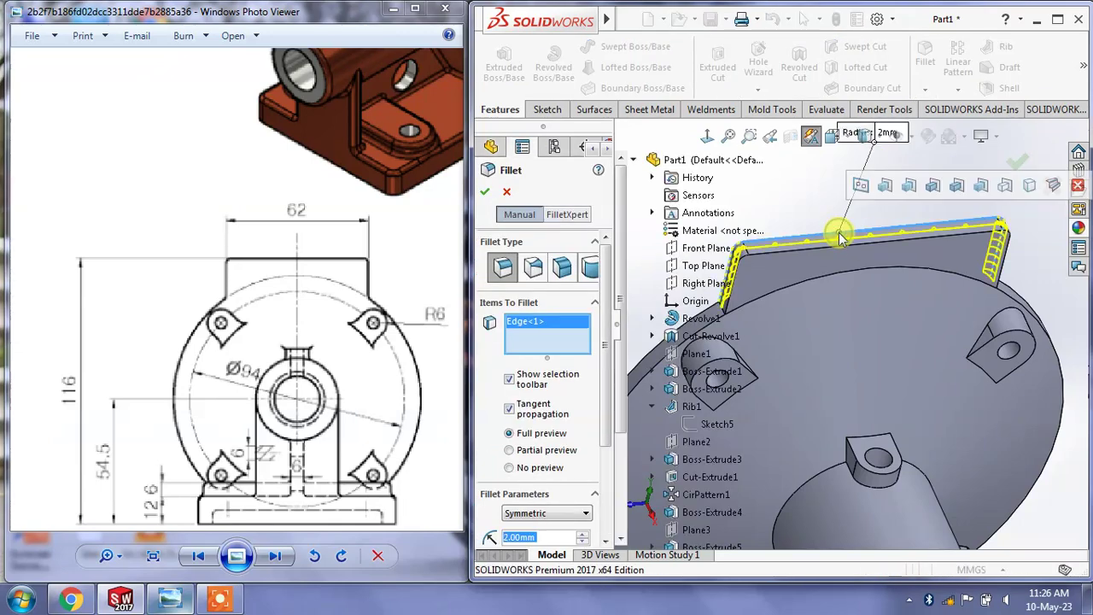
left_click(837, 249)
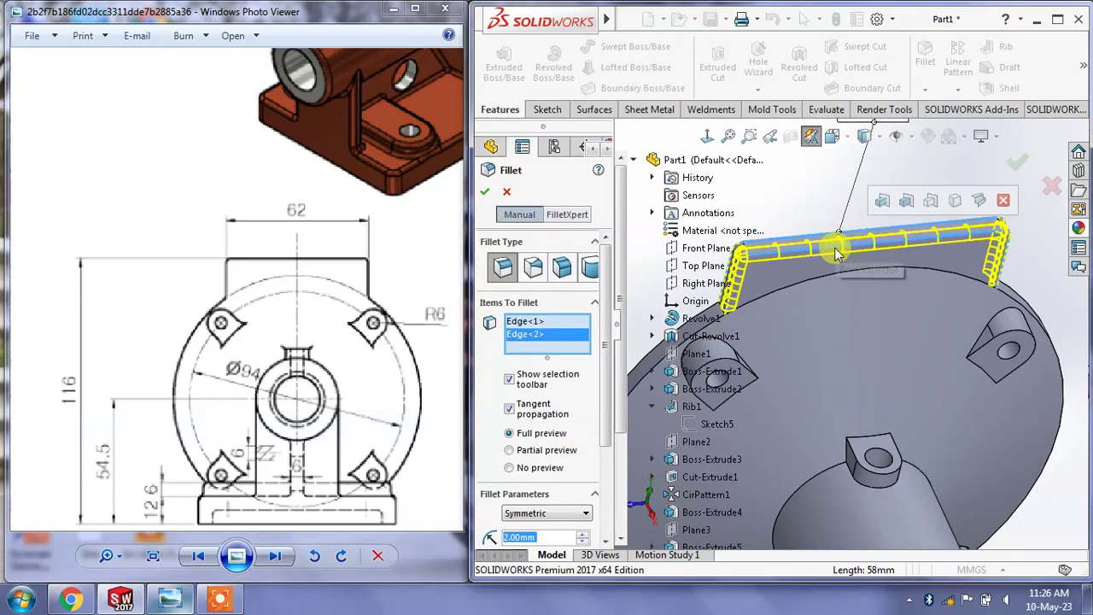
left_click(483, 193)
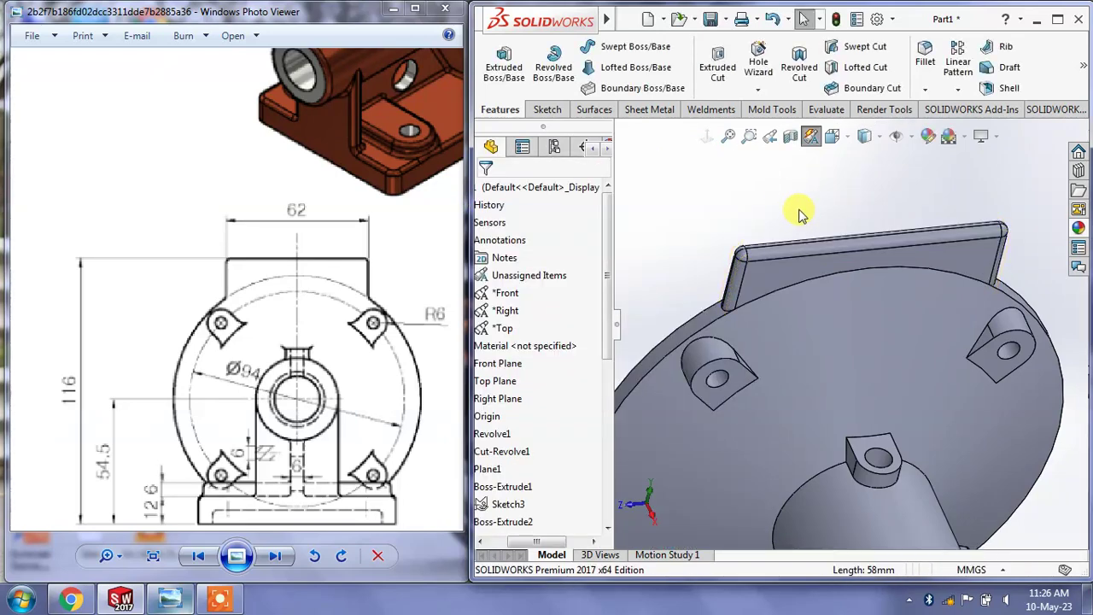
mouse_move(801, 219)
middle_mouse_down()
mouse_move(798, 209)
mouse_move(746, 259)
mouse_move(654, 281)
mouse_move(663, 310)
mouse_move(626, 271)
mouse_move(766, 196)
middle_mouse_up()
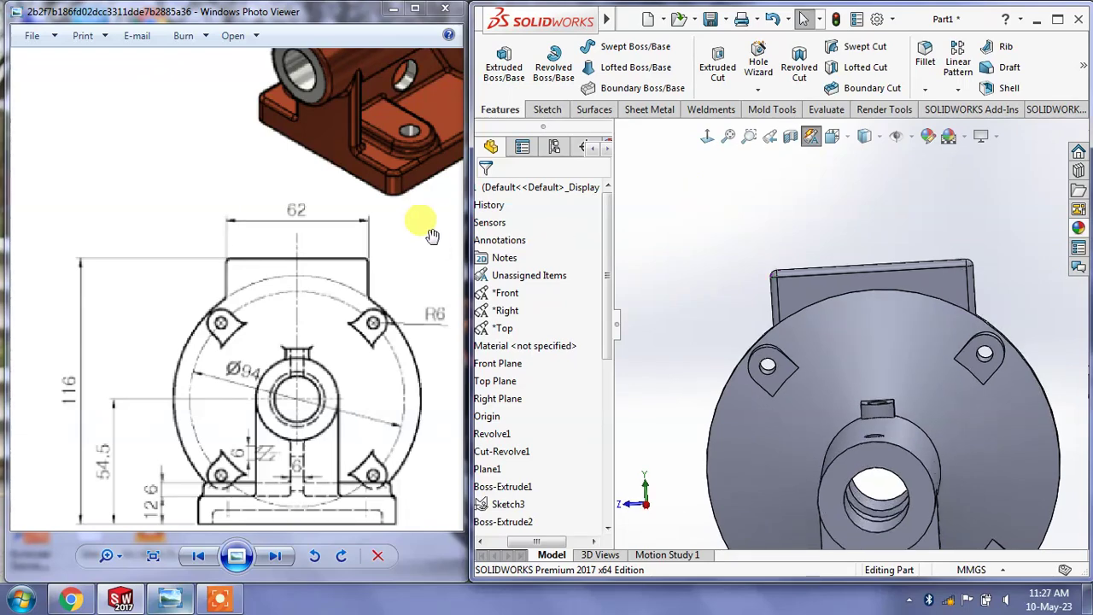
Show the isometric reference picture and select four flange rim edges for a 2 mm fillet
left_click_drag(427, 224, 298, 378)
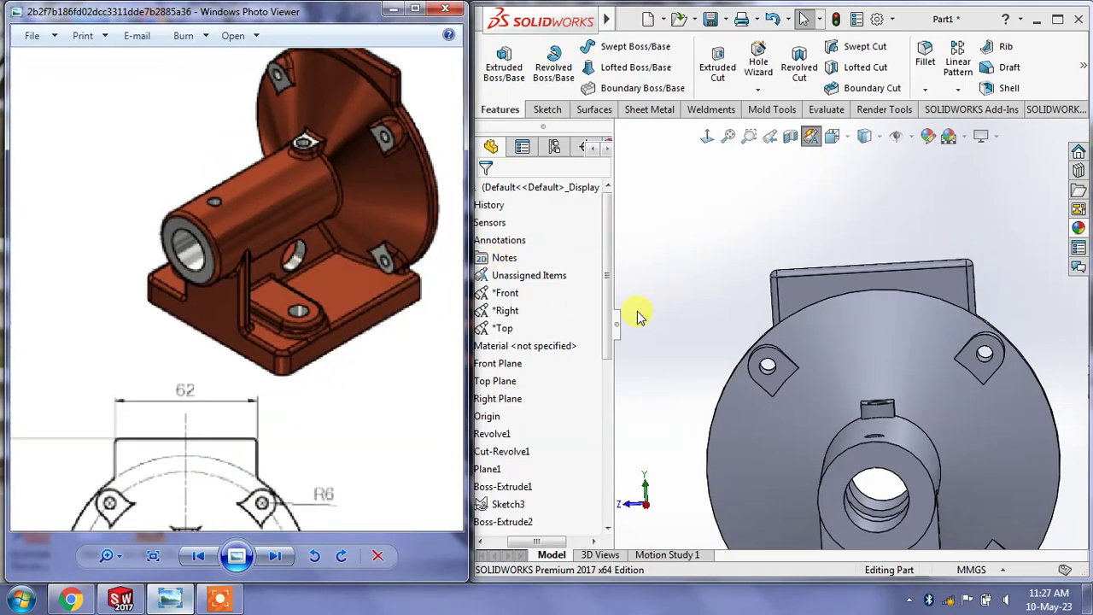
mouse_move(739, 298)
middle_mouse_down()
mouse_move(771, 288)
mouse_move(739, 285)
middle_mouse_up()
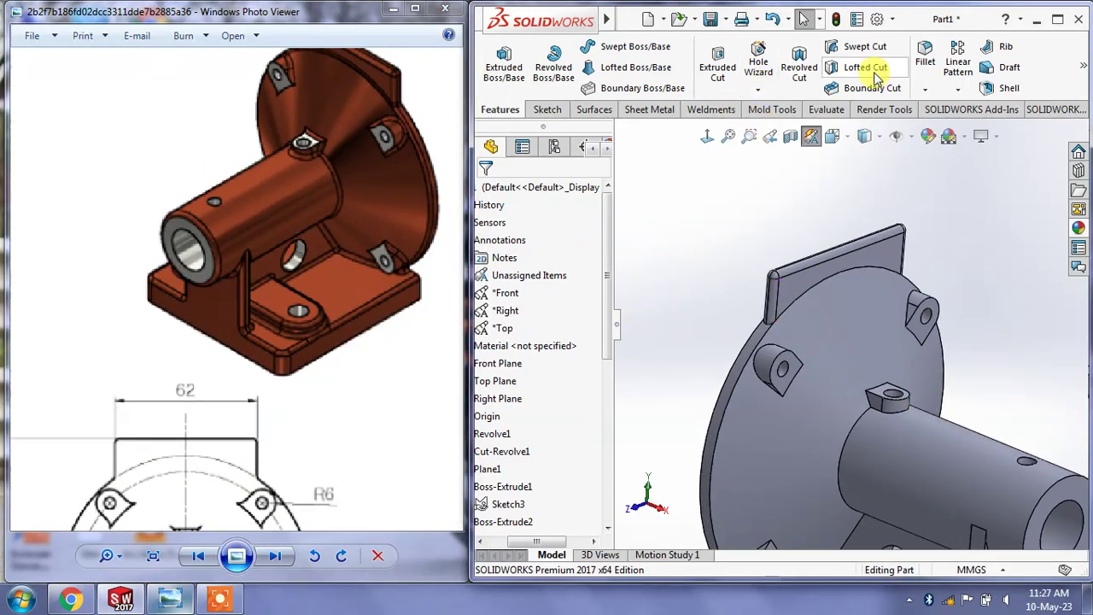
left_click(920, 58)
left_click(750, 350)
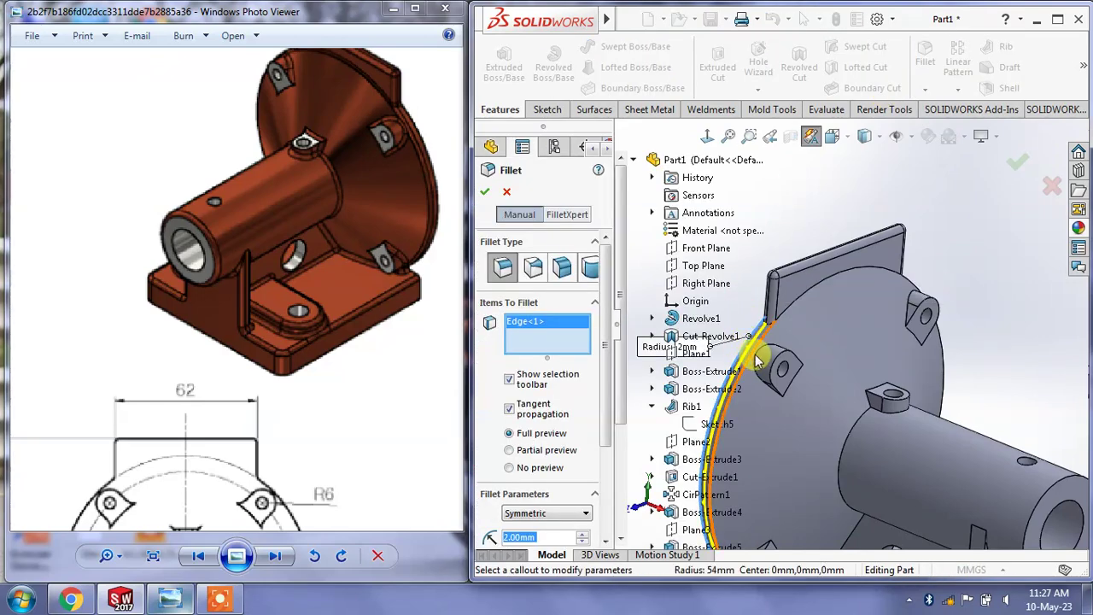
scroll(760, 359, "up", 3)
left_click(773, 346)
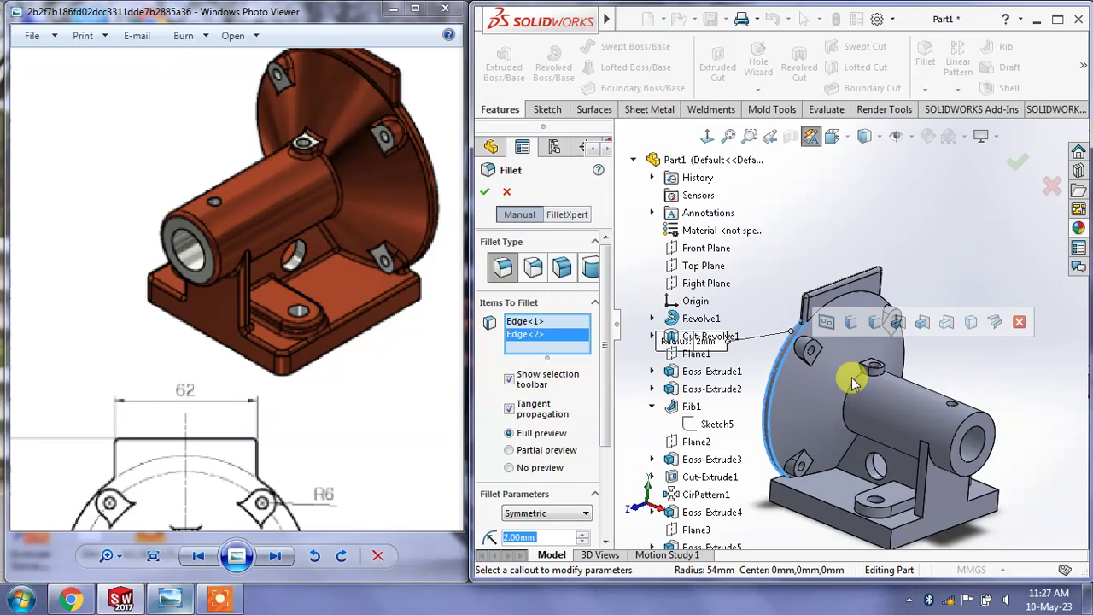
mouse_move(845, 376)
middle_mouse_down()
mouse_move(898, 369)
mouse_move(924, 312)
middle_mouse_up()
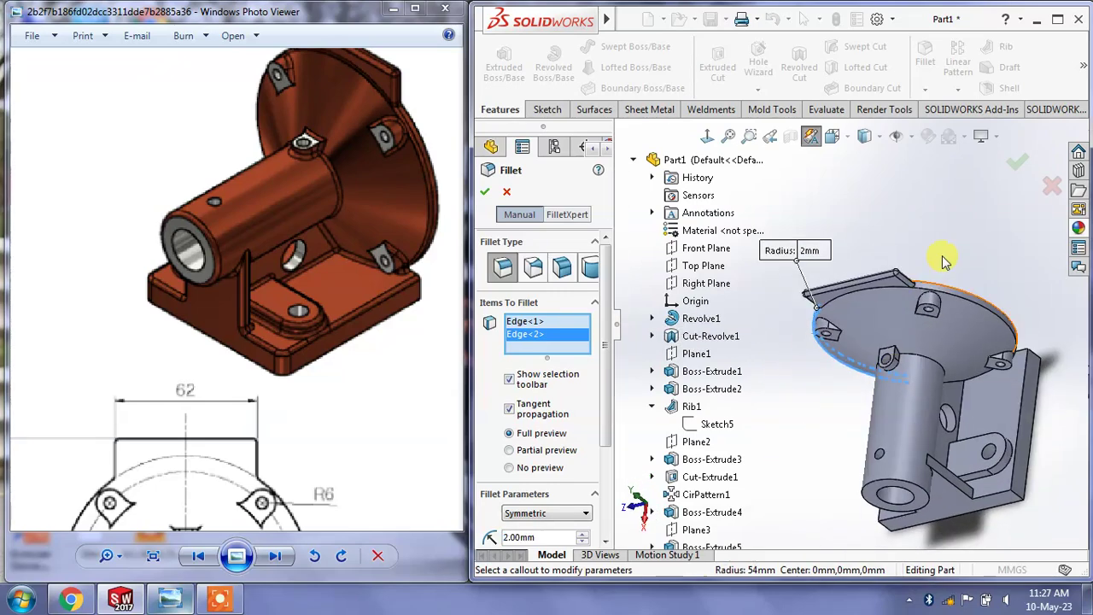
left_click(923, 320)
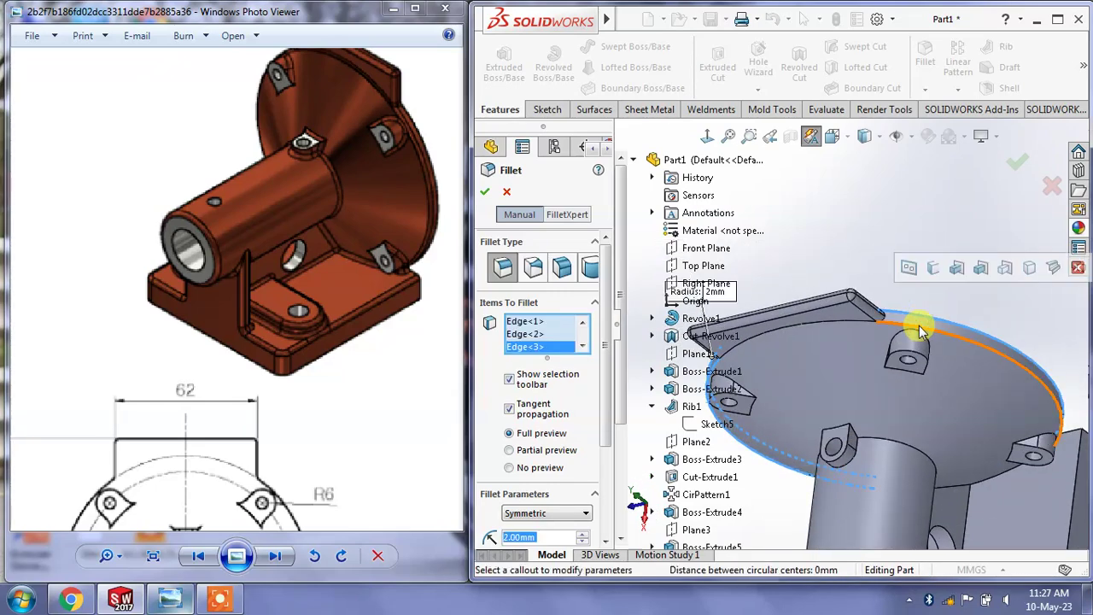
left_click(914, 324)
Attempt the rim fillet, dismiss the error and close the fillet unapplied
left_click(483, 191)
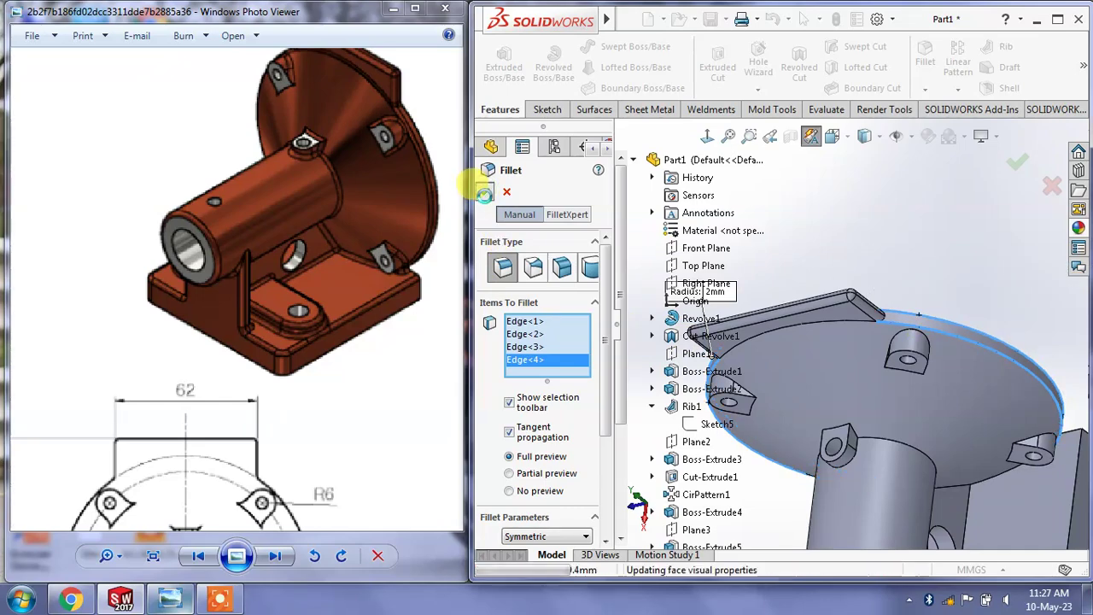
left_click(496, 135)
left_click(508, 196)
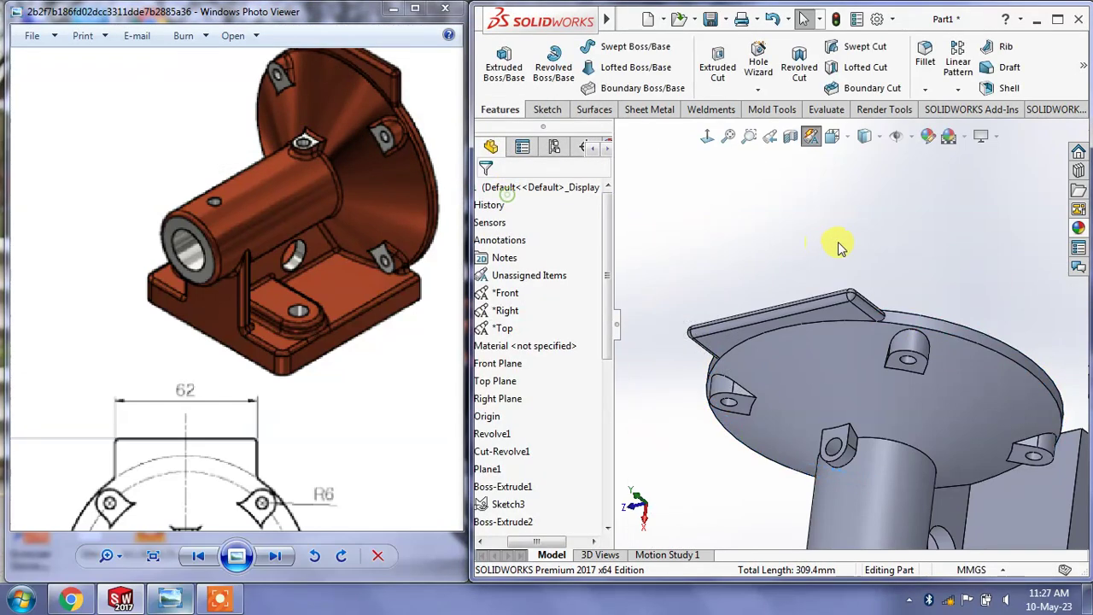
mouse_move(840, 244)
middle_mouse_down()
mouse_move(902, 237)
mouse_move(931, 211)
middle_mouse_up()
Apply a 2 mm fillet on the back plate next to the disc
scroll(725, 320, "down", 3)
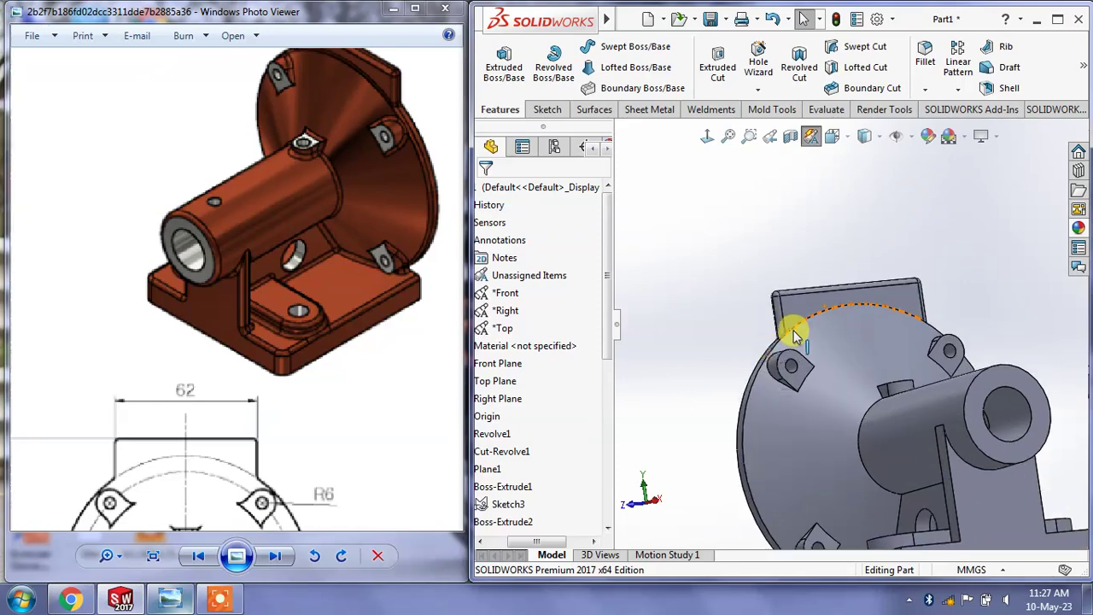
mouse_move(725, 319)
middle_mouse_down()
mouse_move(805, 363)
mouse_move(842, 366)
mouse_move(781, 359)
mouse_move(817, 367)
mouse_move(842, 276)
mouse_move(812, 361)
mouse_move(828, 313)
middle_mouse_up()
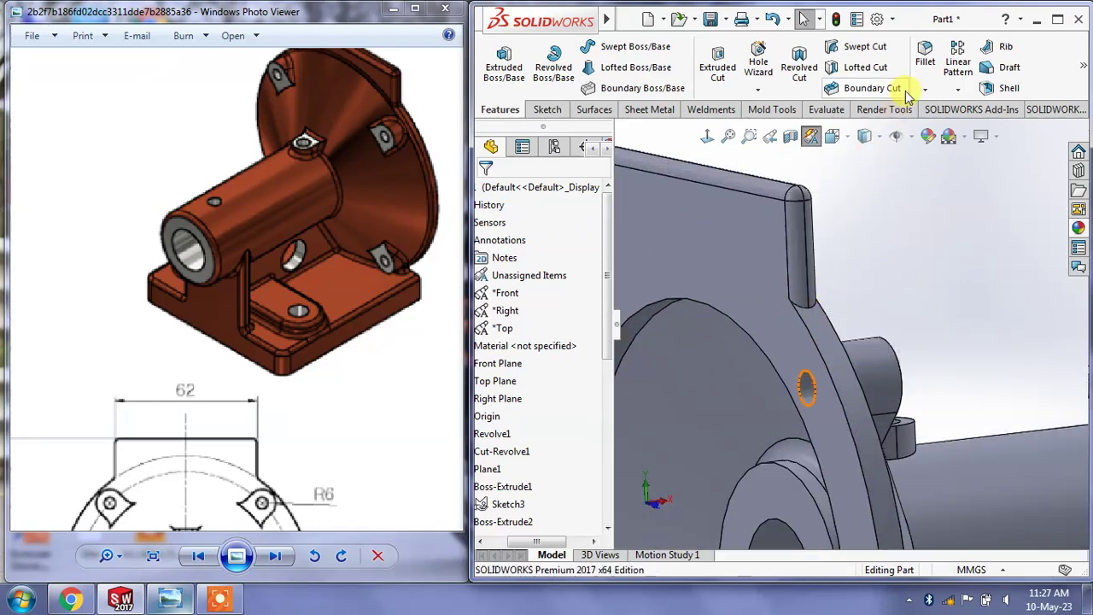
left_click(926, 53)
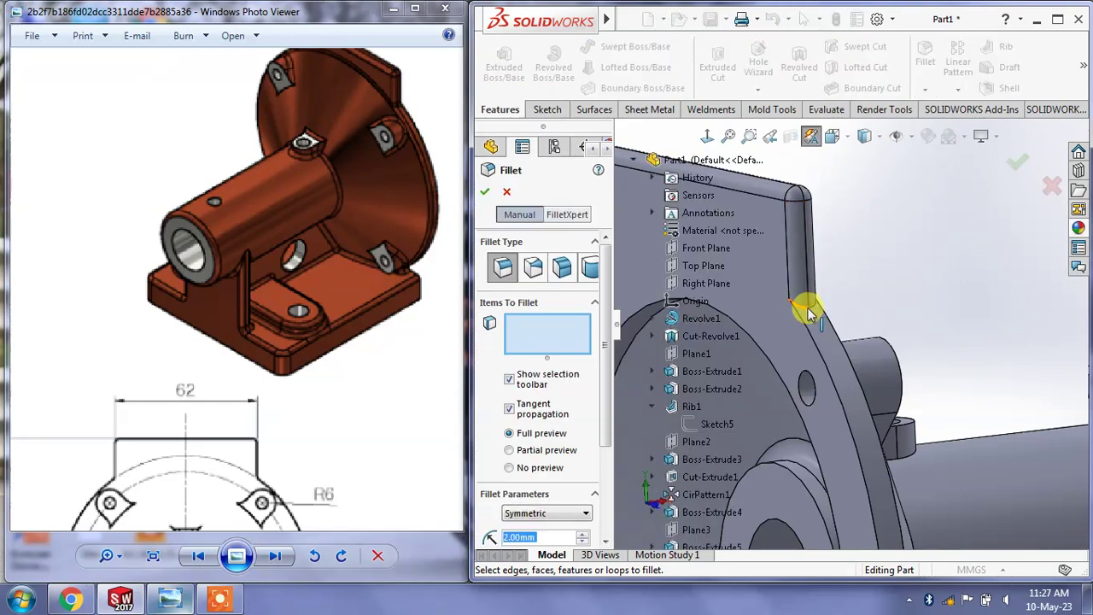
left_click(805, 310)
mouse_move(782, 293)
middle_mouse_down()
mouse_move(839, 282)
mouse_move(751, 286)
middle_mouse_up()
left_click(485, 194)
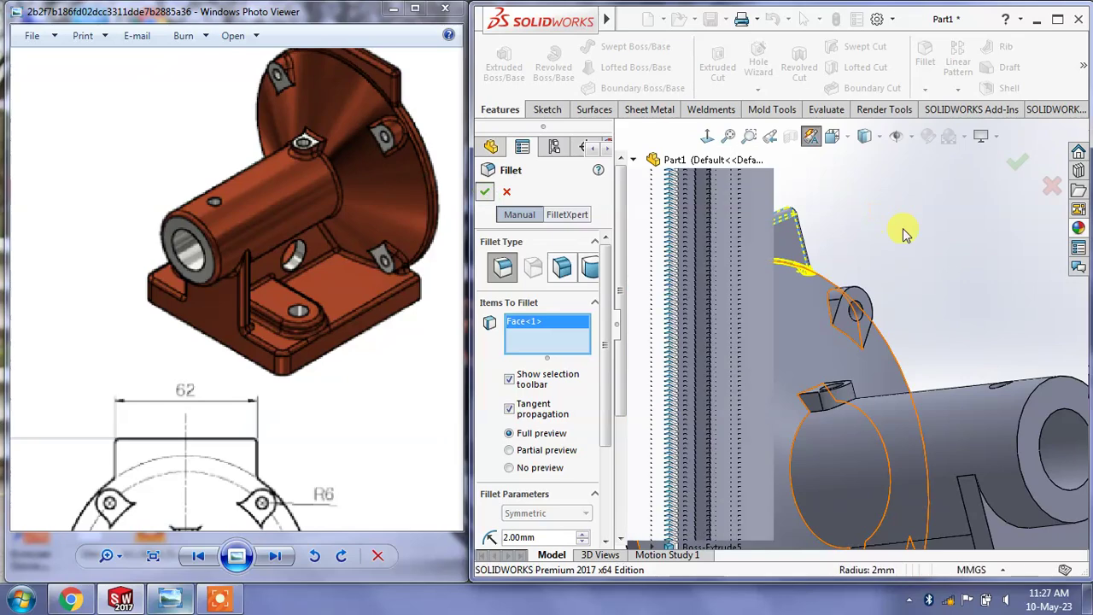
Pick a flange edge for another 2 mm fillet, then cancel it
scroll(905, 237, "up", 3)
scroll(830, 235, "down", 2)
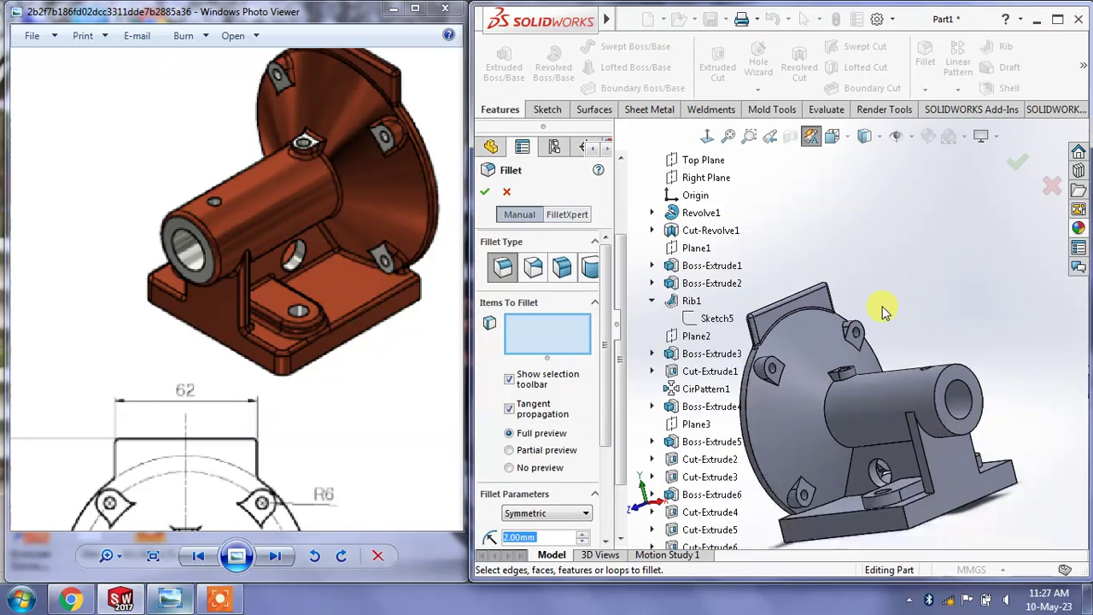
scroll(786, 379, "down", 1)
scroll(724, 336, "down", 3)
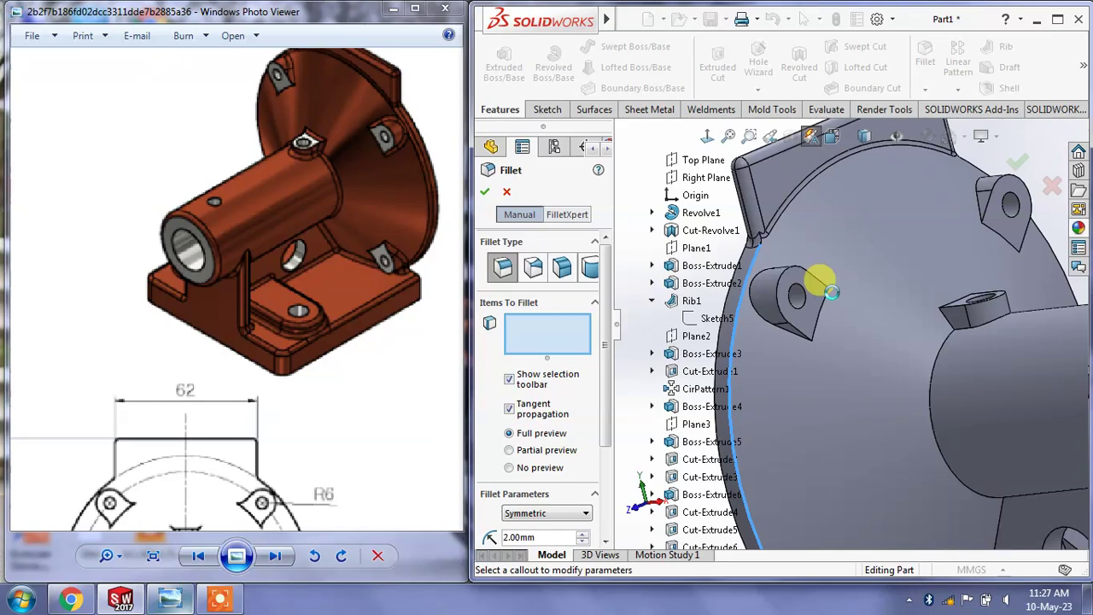
left_click(831, 291)
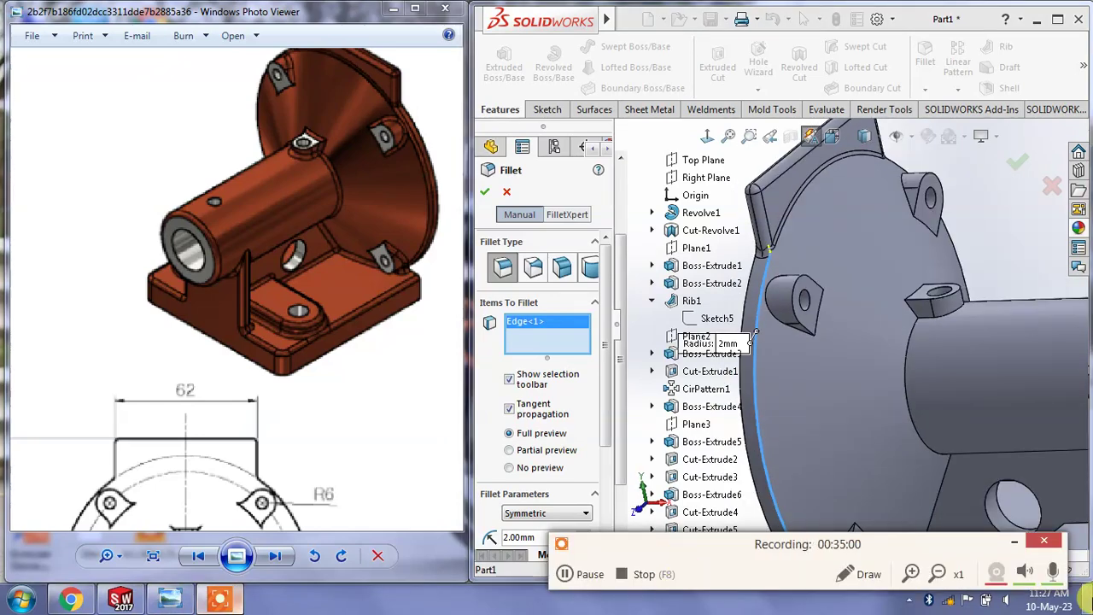
left_click(1029, 546)
scroll(934, 366, "up", 2)
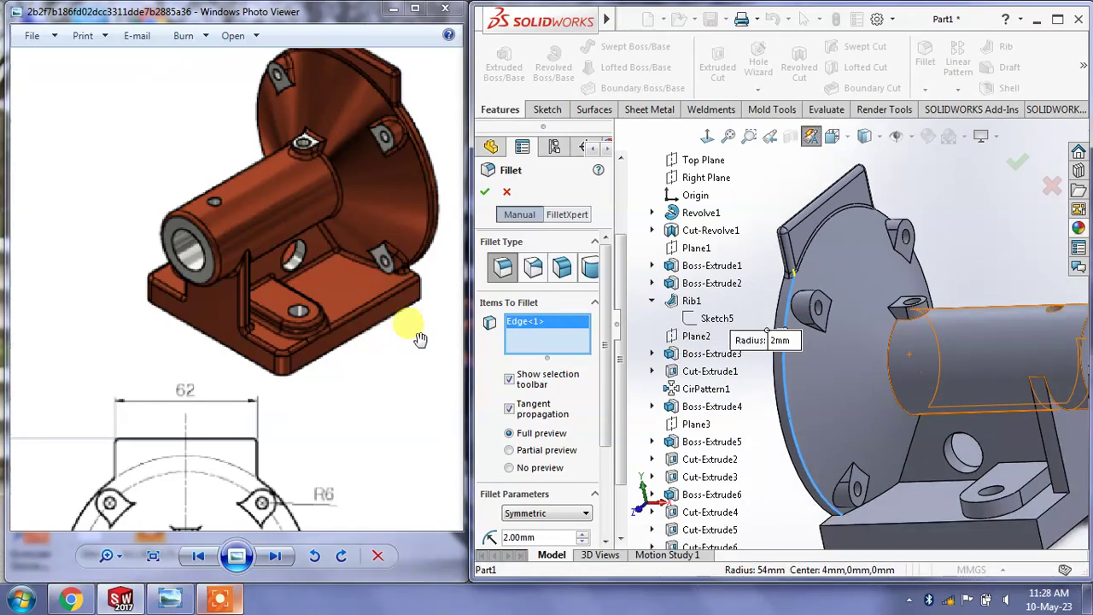
left_click(506, 193)
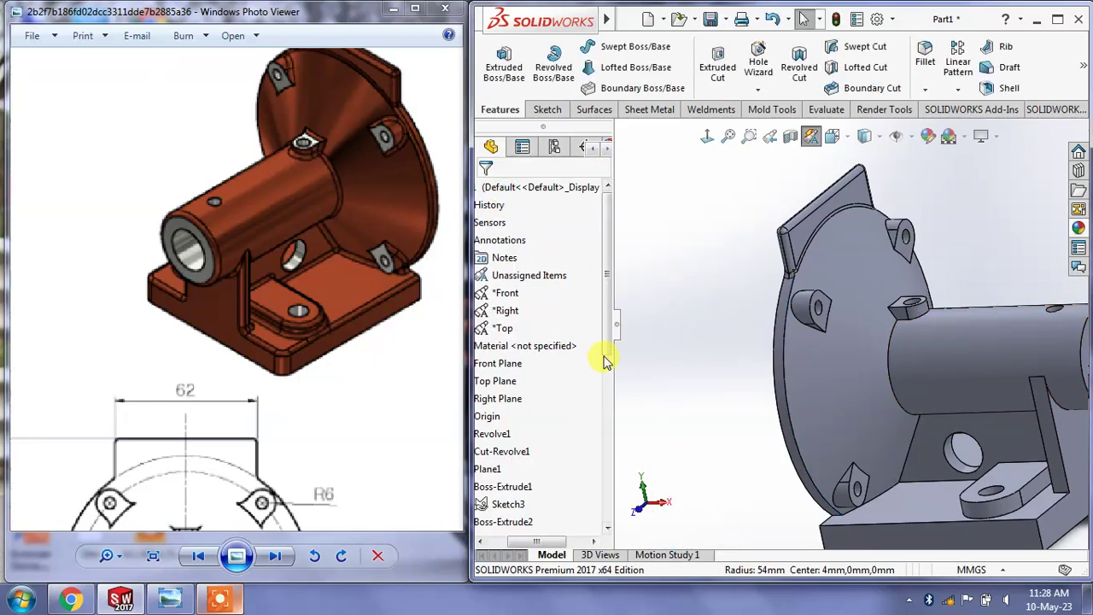
left_click_drag(604, 361, 600, 495)
Delete Fillet10, then Fillet8, then Fillet7, confirming each deletion
left_click(527, 522)
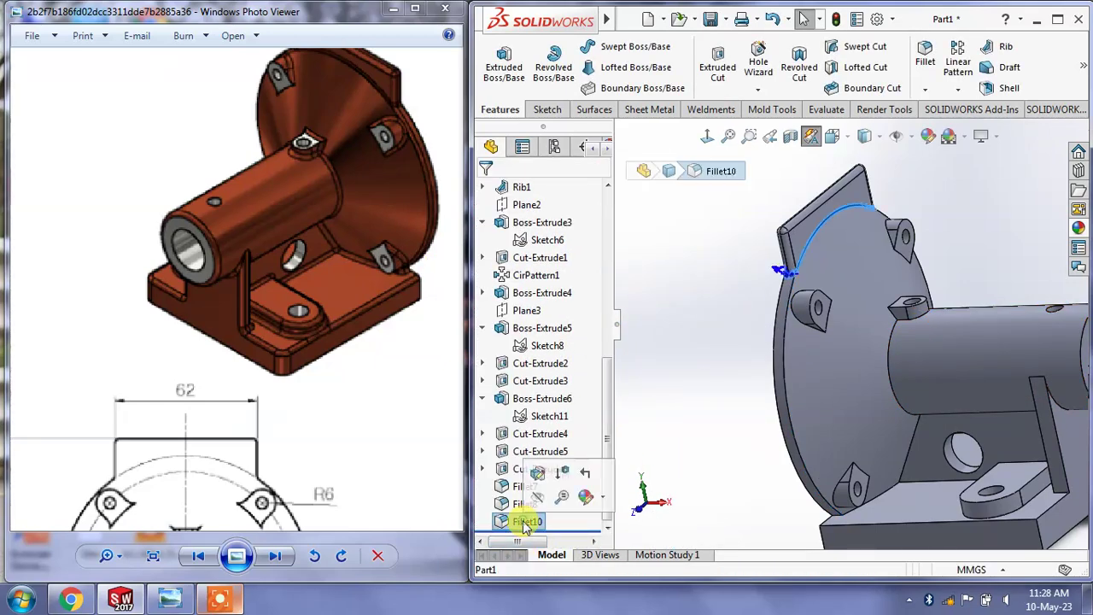
right_click(527, 522)
left_click(559, 314)
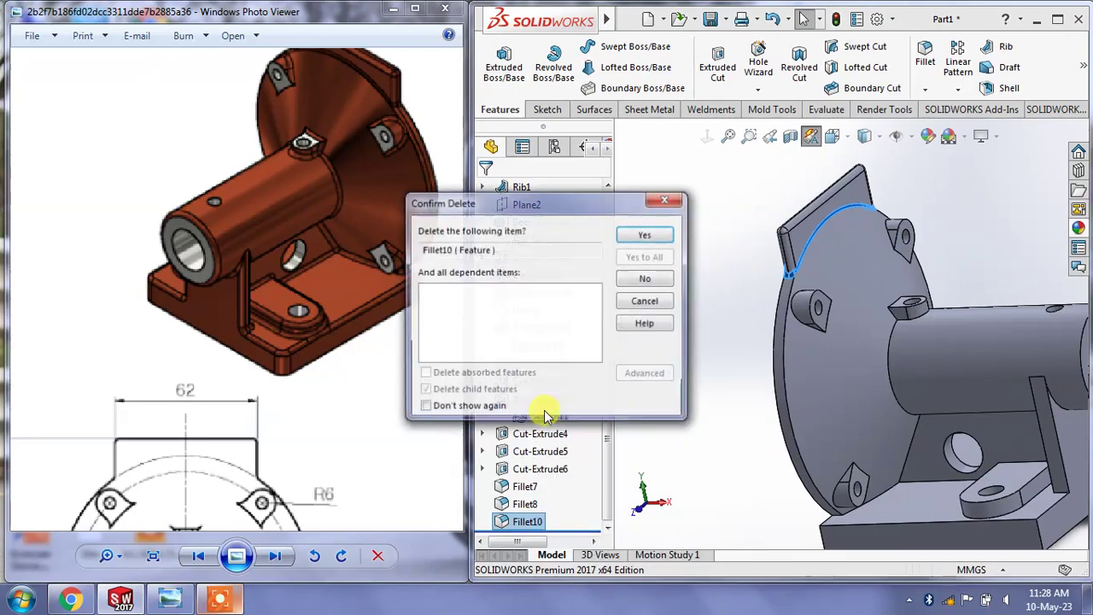
left_click(621, 235)
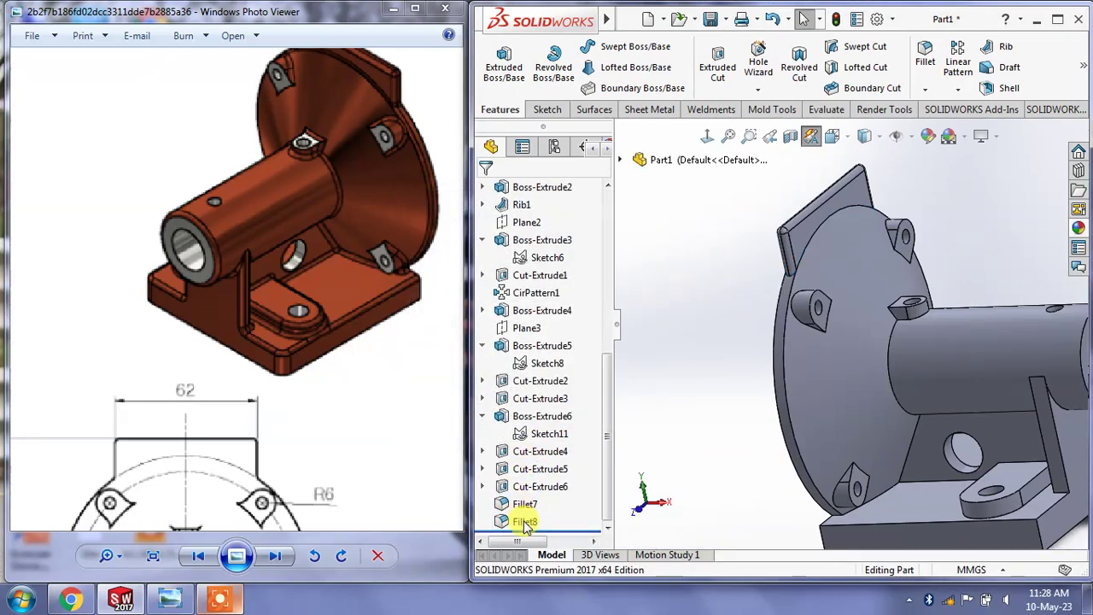
left_click(527, 522)
right_click(527, 522)
left_click(566, 384)
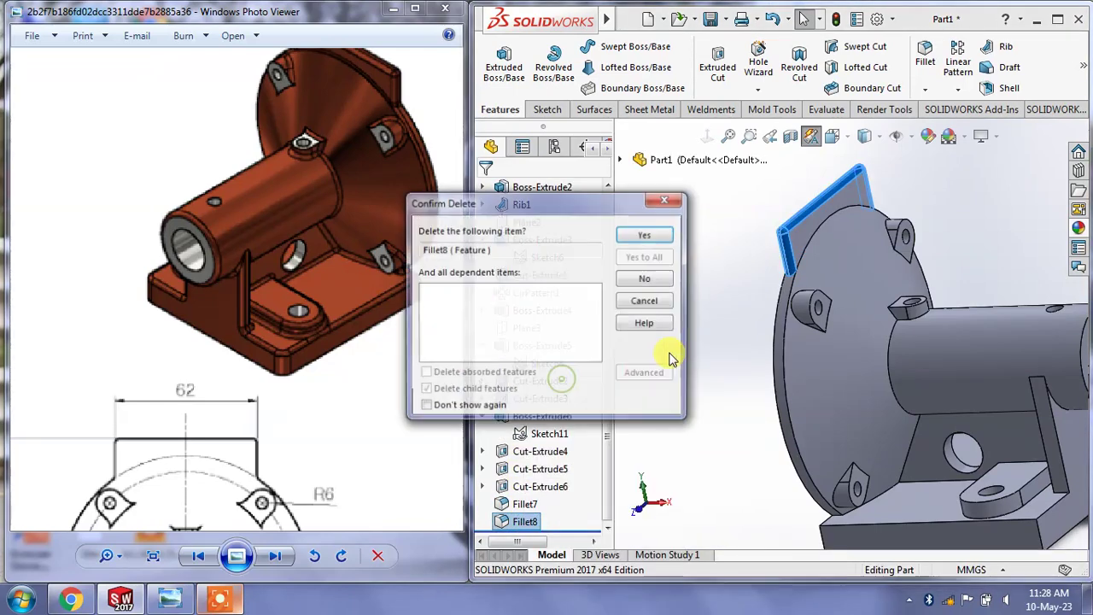
left_click(653, 235)
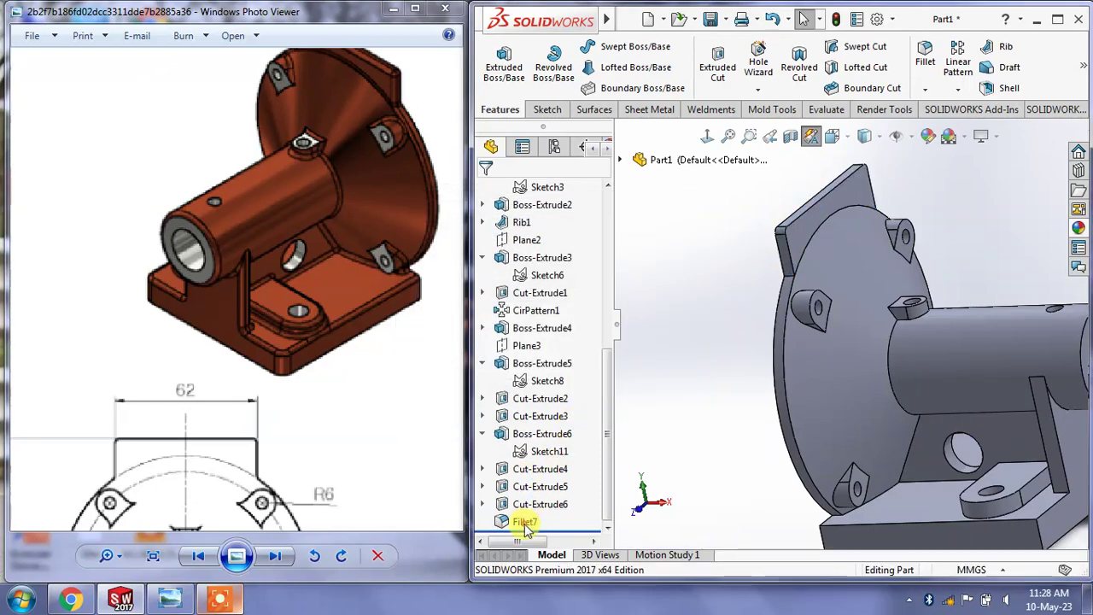
right_click(527, 527)
left_click(565, 386)
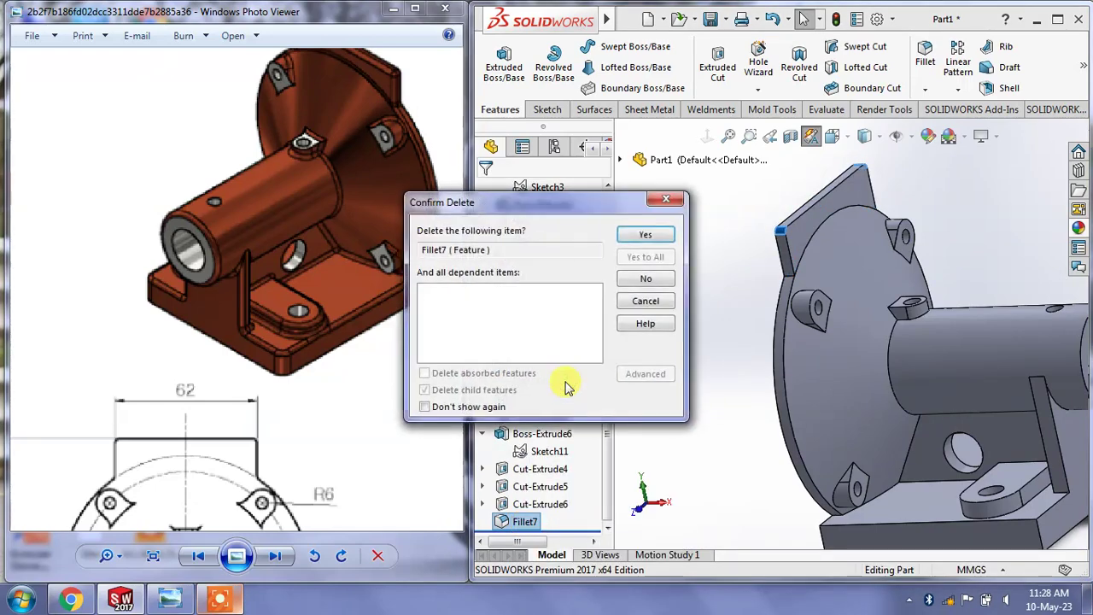
left_click(631, 239)
mouse_move(722, 330)
middle_mouse_down()
mouse_move(896, 312)
mouse_move(937, 446)
middle_mouse_up()
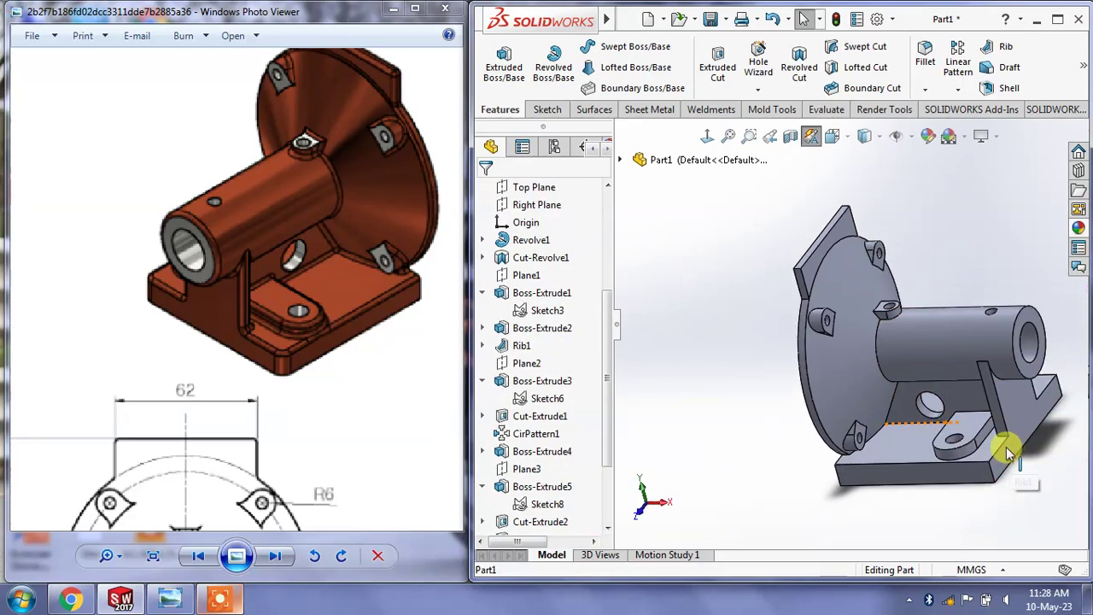
Start a fillet on the holed wall's upper and bottom edges
scroll(901, 376, "down", 5)
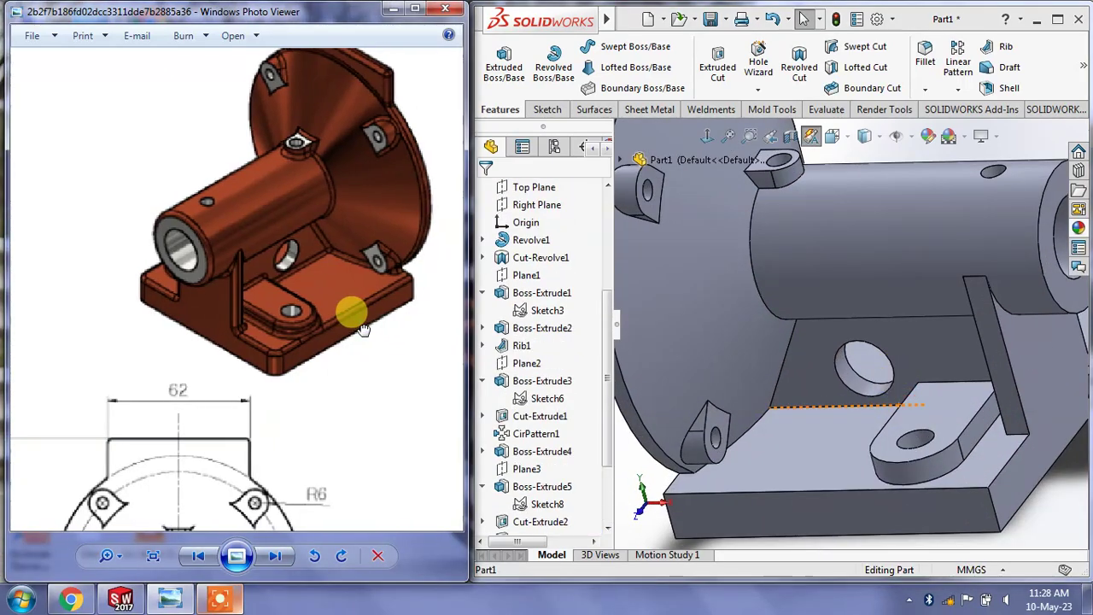
left_click(550, 72)
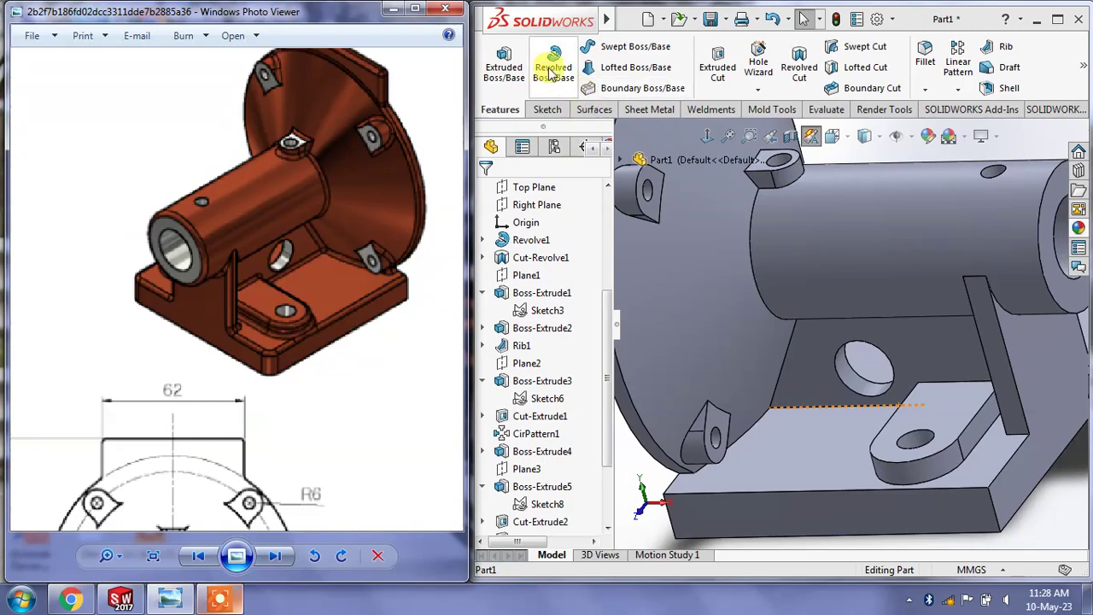
left_click(925, 62)
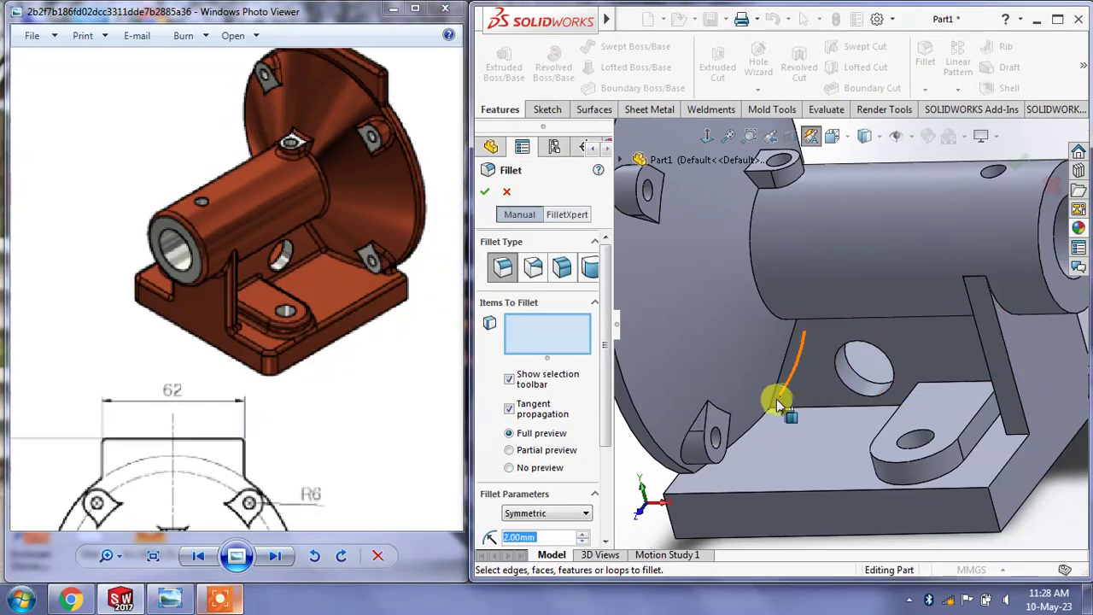
mouse_move(812, 390)
middle_mouse_down()
mouse_move(749, 339)
mouse_move(826, 260)
middle_mouse_up()
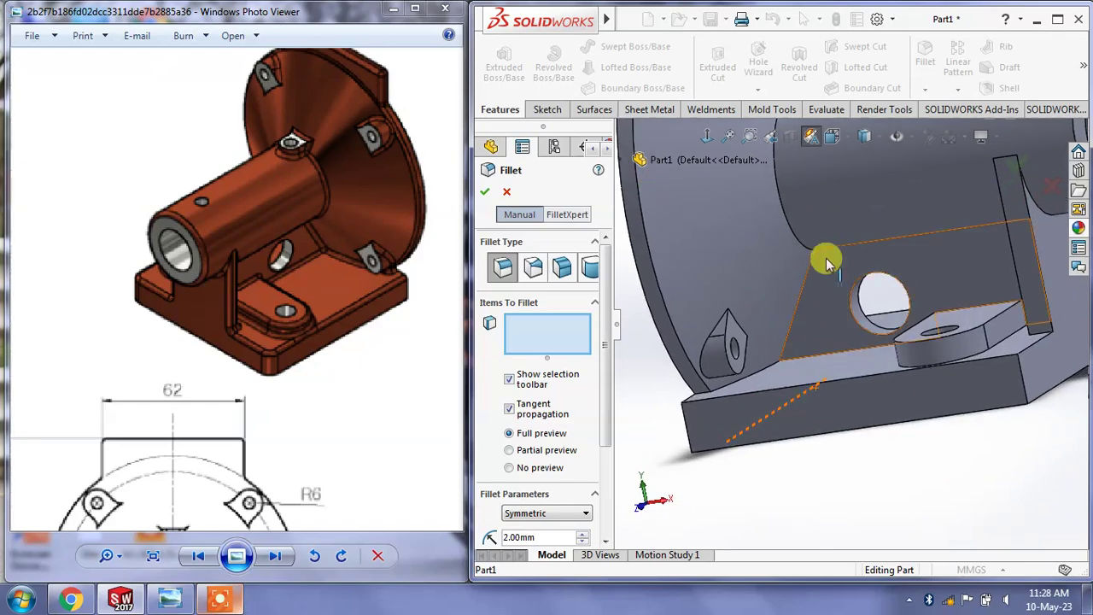
left_click(833, 255)
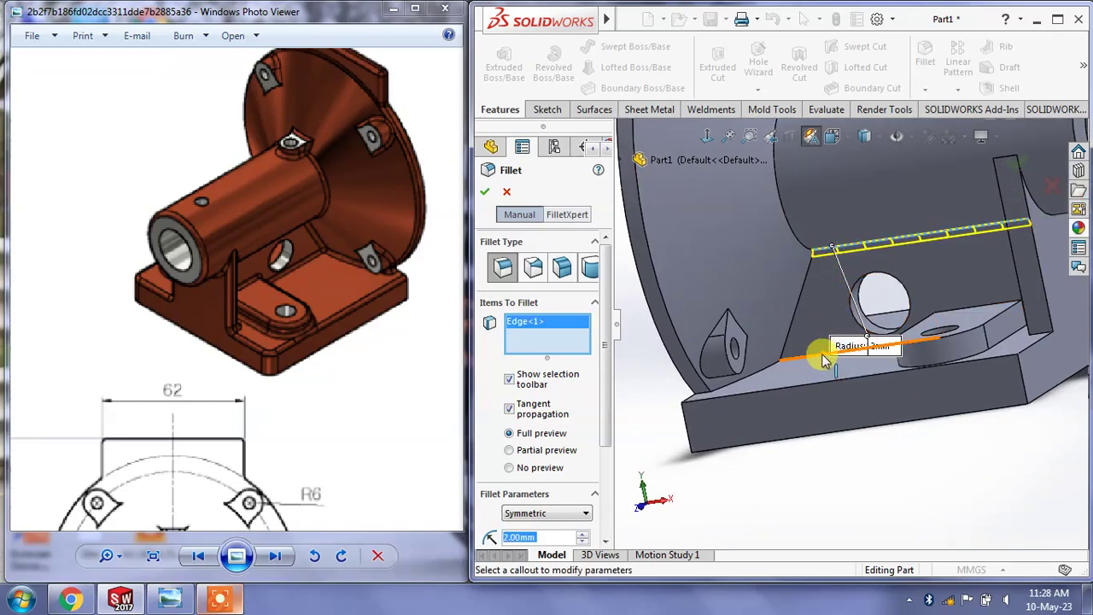
left_click(824, 361)
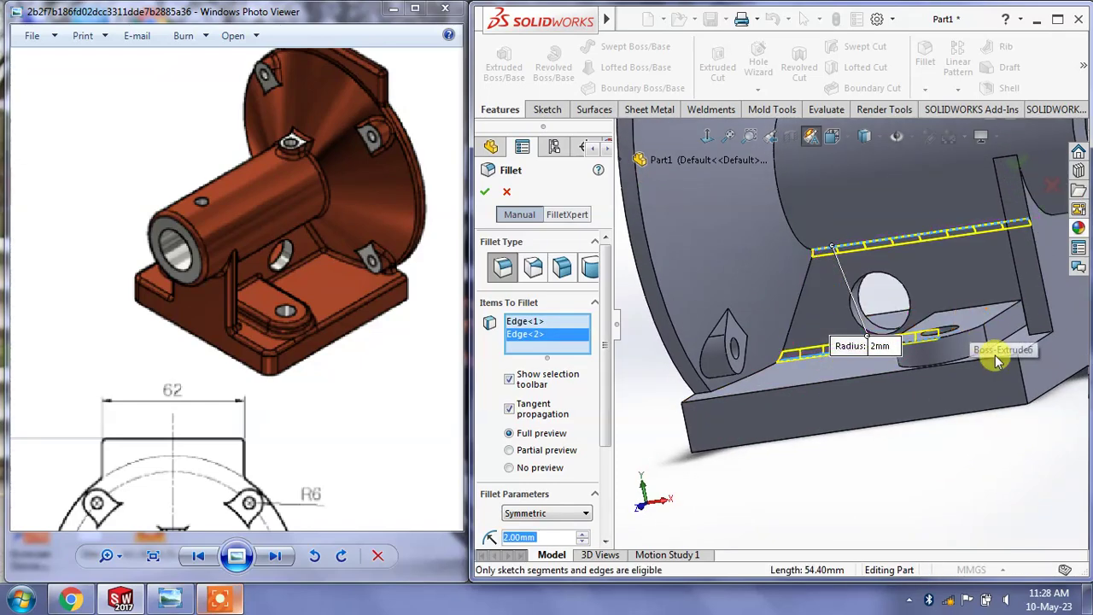
Replace the wrong Edge<3> with the short edge near the rib and apply at 2 mm
mouse_move(995, 360)
middle_mouse_down()
mouse_move(1005, 273)
mouse_move(1054, 362)
mouse_move(797, 339)
middle_mouse_up()
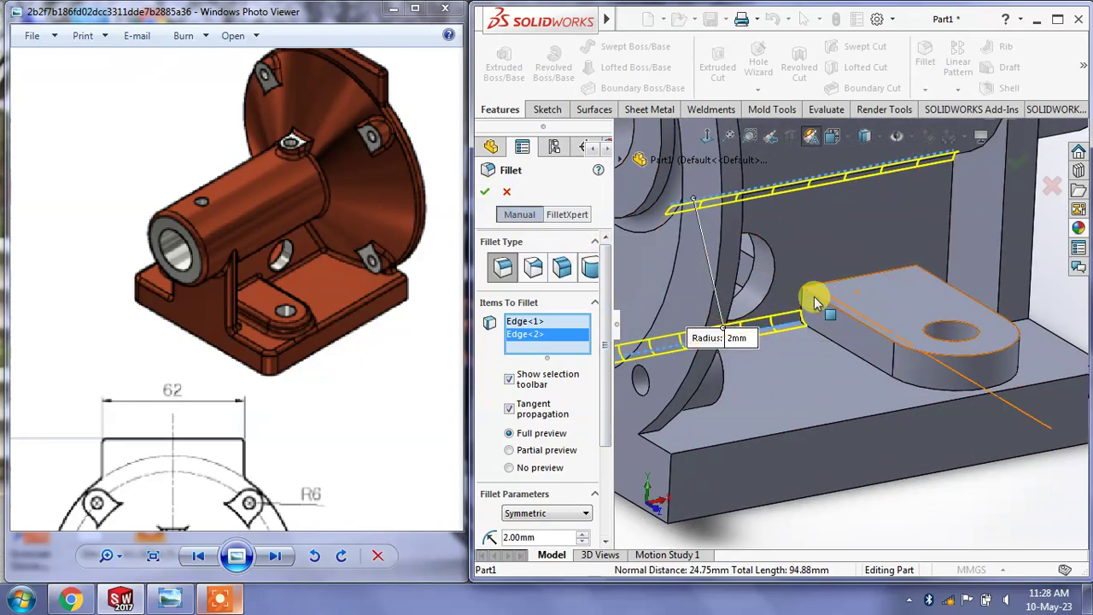
left_click(813, 315)
mouse_move(903, 418)
middle_mouse_down()
mouse_move(842, 420)
mouse_move(922, 391)
mouse_move(1008, 298)
mouse_move(955, 308)
mouse_move(891, 288)
mouse_move(908, 288)
mouse_move(854, 307)
middle_mouse_up()
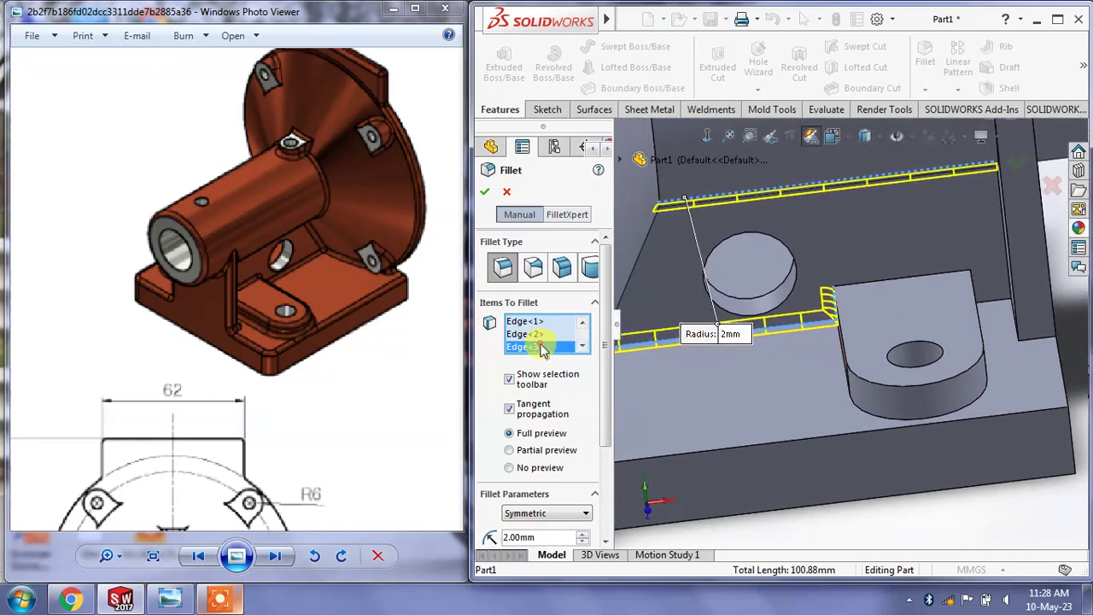
right_click(540, 349)
left_click(560, 369)
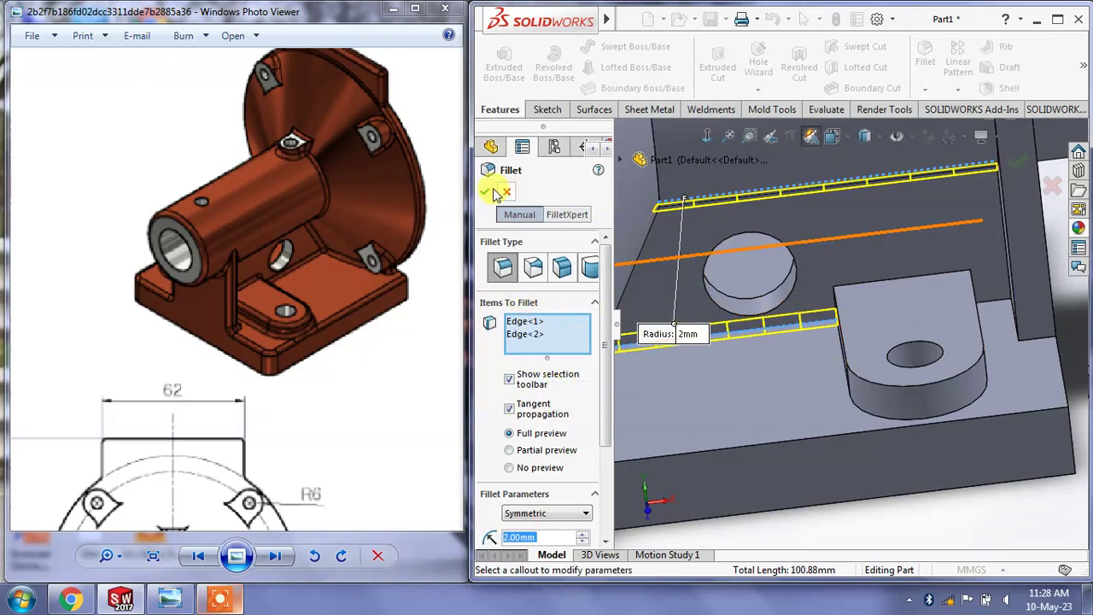
left_click(988, 306)
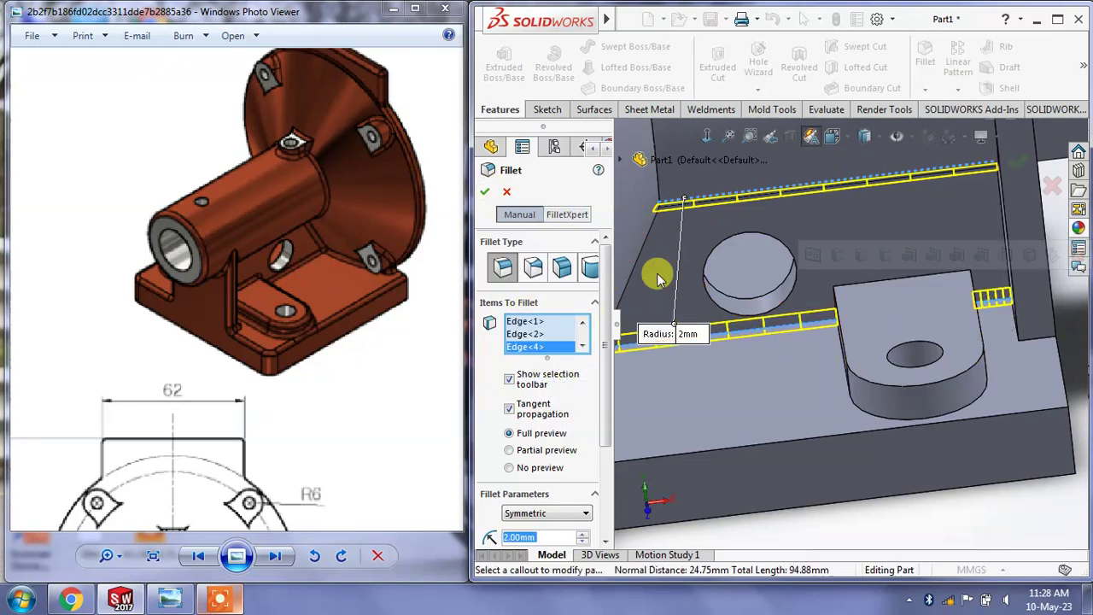
left_click(482, 192)
mouse_move(930, 443)
middle_mouse_down()
mouse_move(915, 334)
mouse_move(938, 333)
mouse_move(888, 214)
middle_mouse_up()
left_click(925, 56)
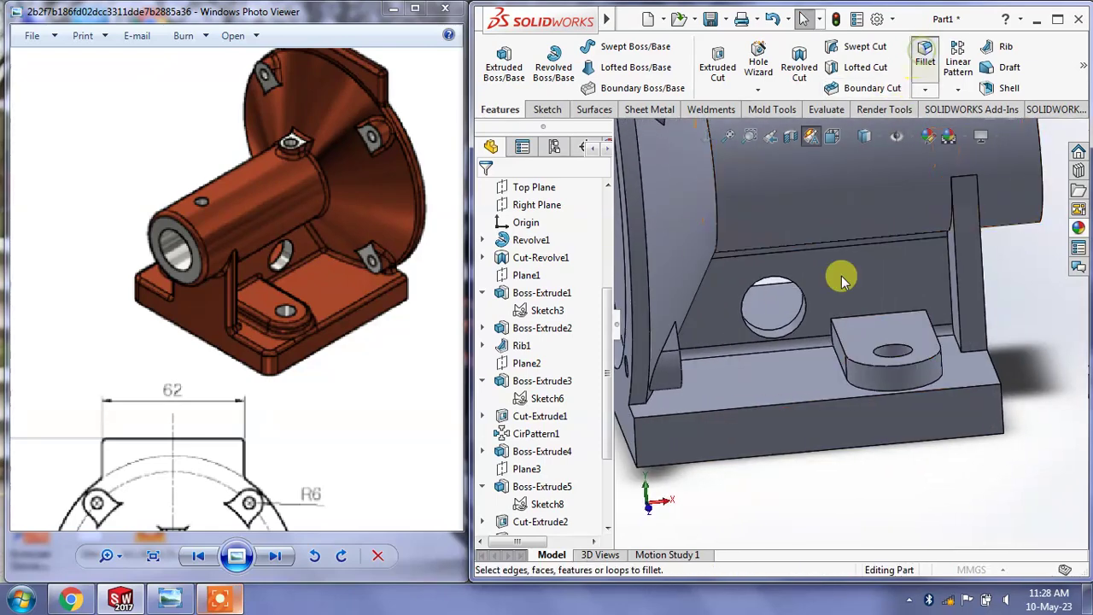
mouse_move(780, 317)
middle_mouse_down()
mouse_move(732, 313)
mouse_move(646, 268)
middle_mouse_up()
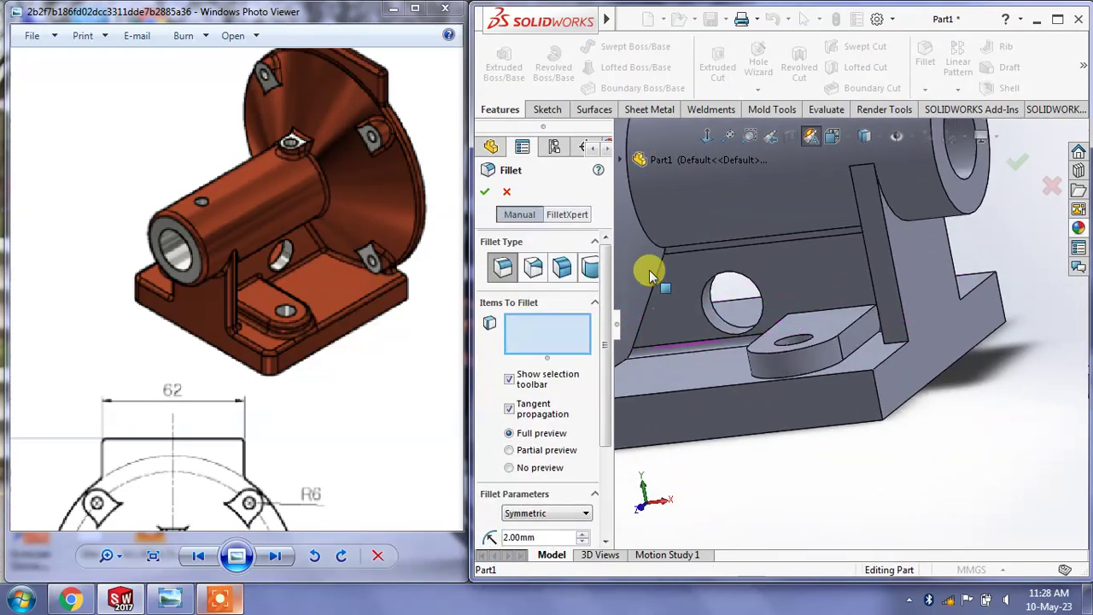
left_click(660, 272)
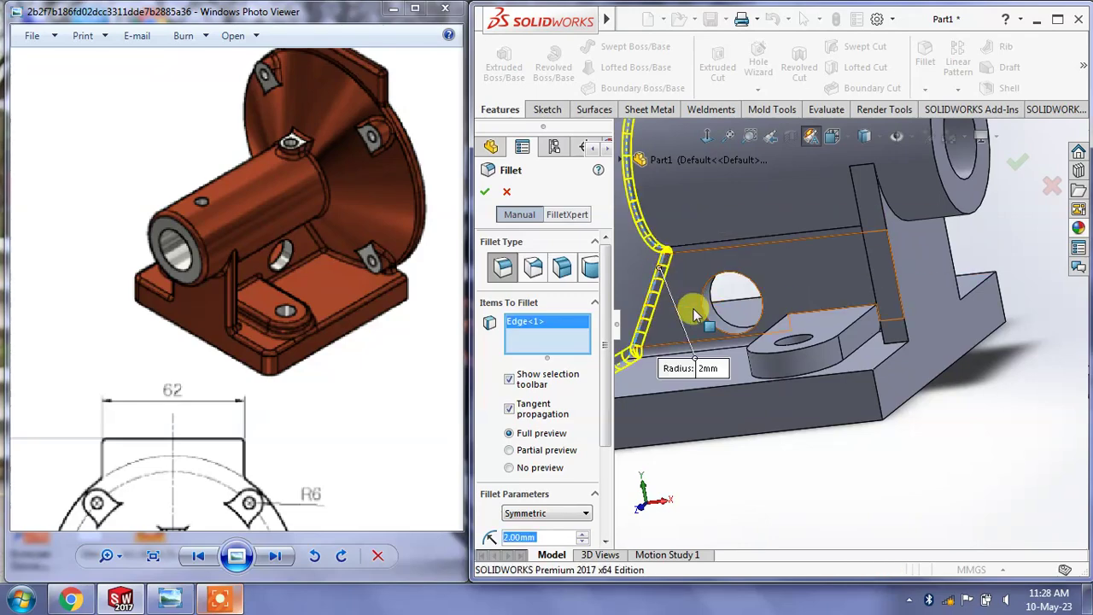
scroll(726, 290, "up", 3)
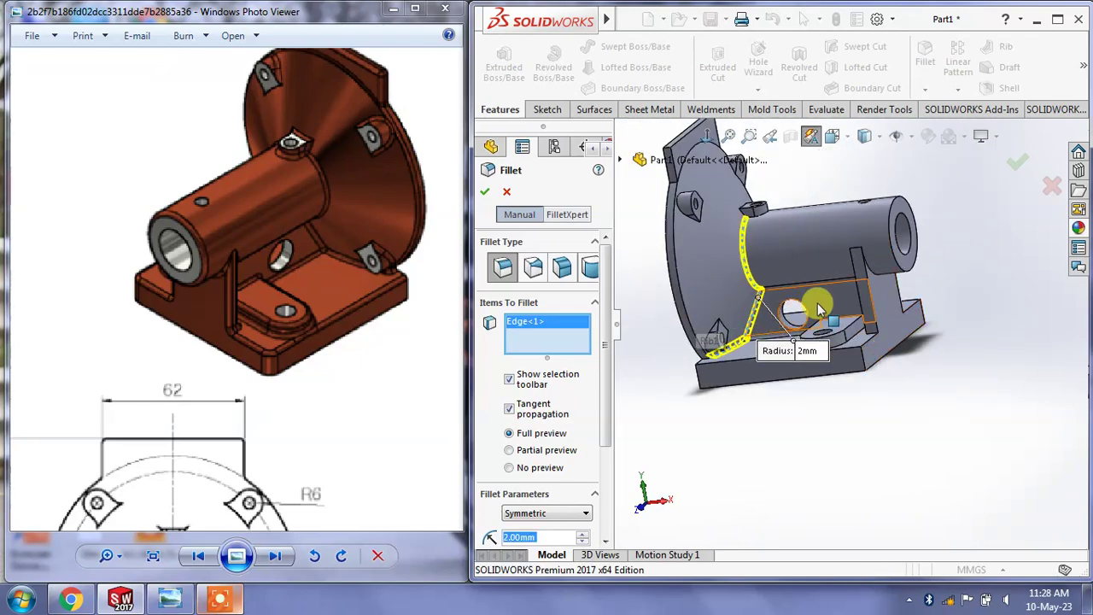
scroll(818, 309, "down", 2)
scroll(819, 324, "down", 2)
scroll(827, 348, "down", 2)
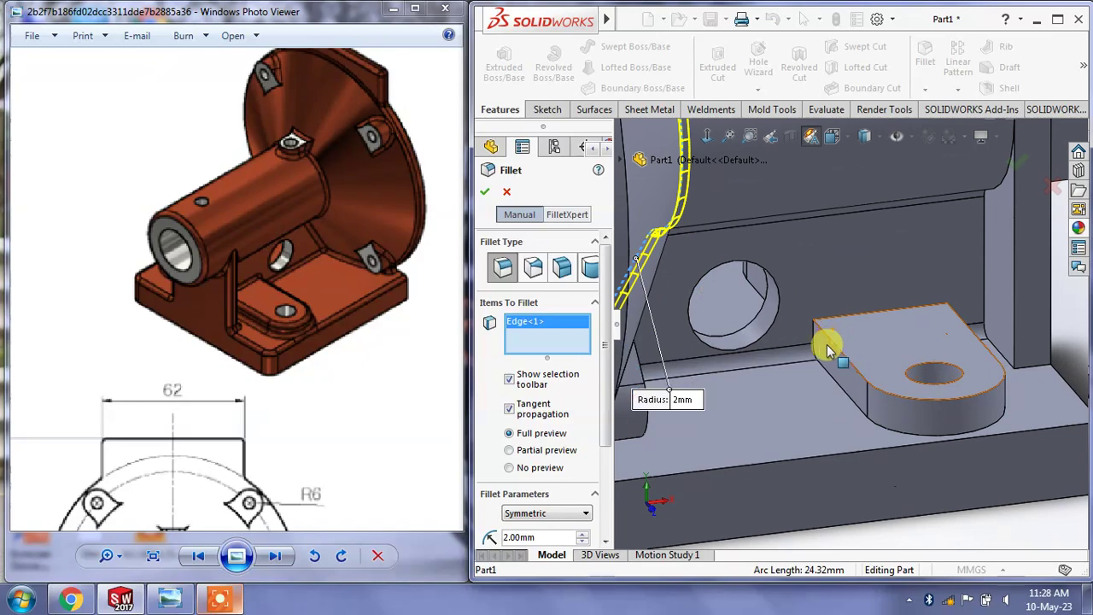
left_click(815, 359)
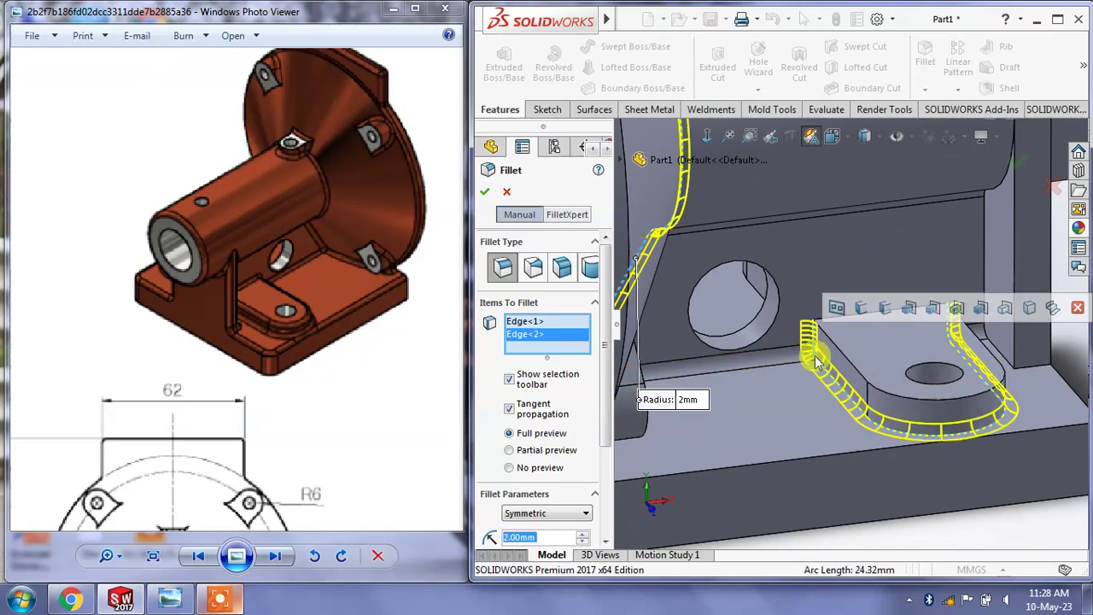
middle_click_drag(920, 373, 935, 341)
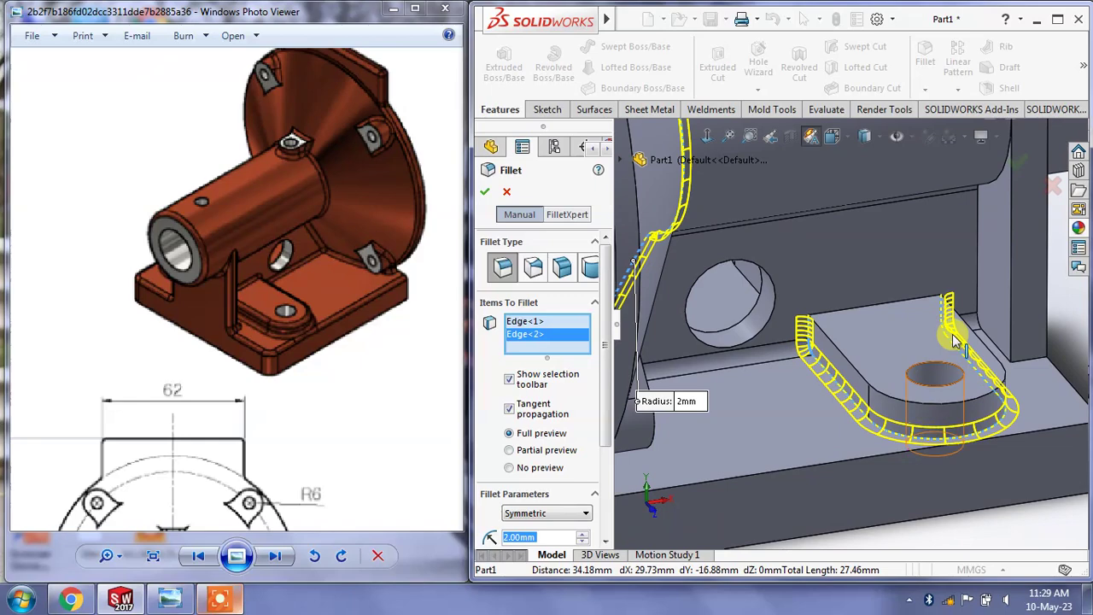
left_click(979, 273)
scroll(952, 268, "up", 3)
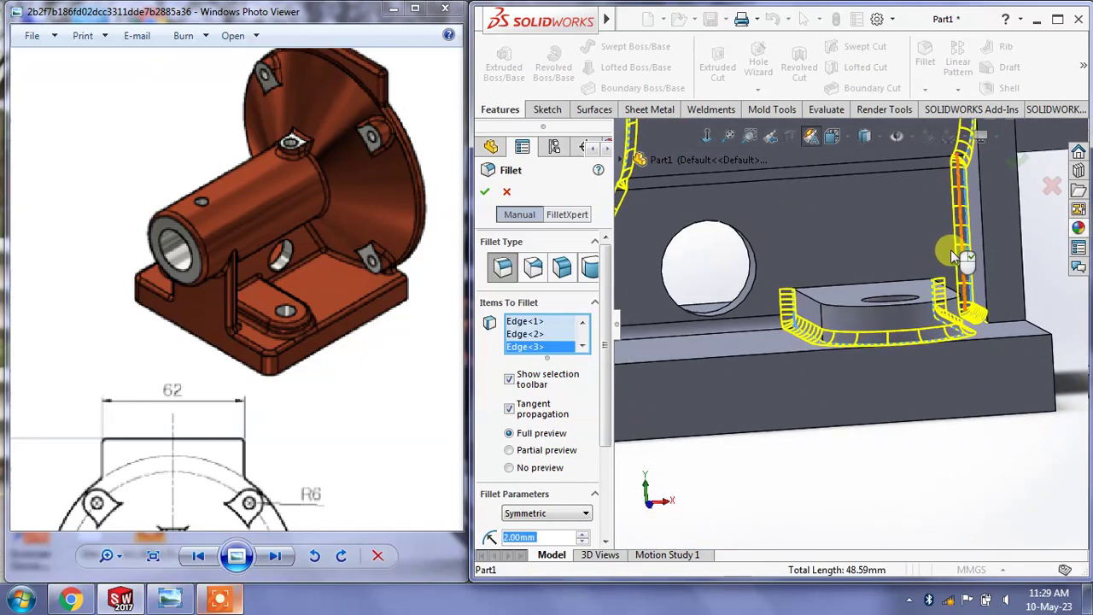
scroll(951, 249, "up", 2)
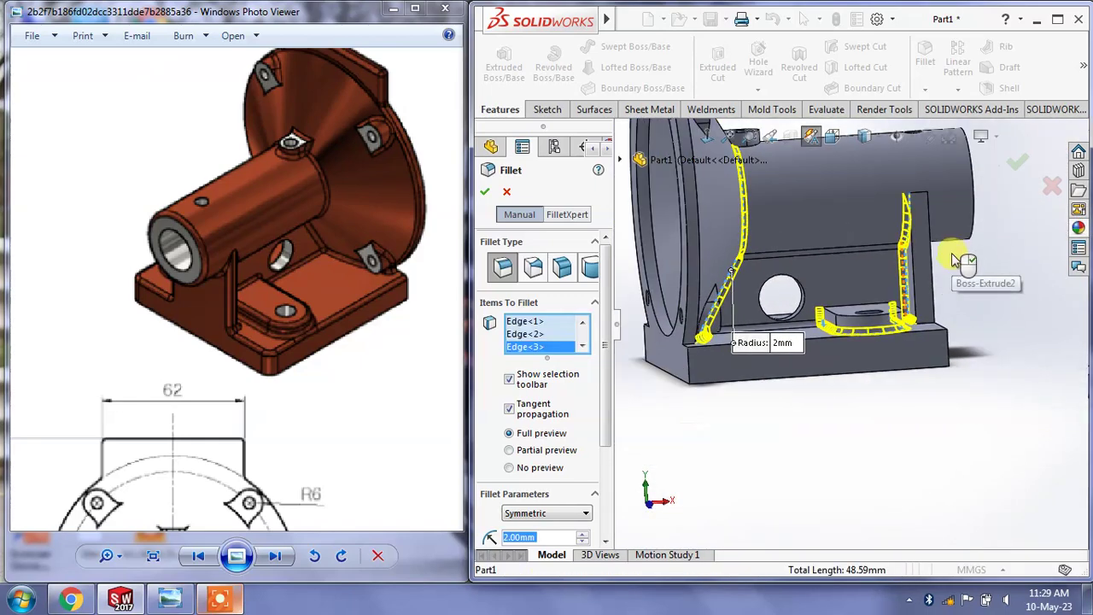
left_click(485, 193)
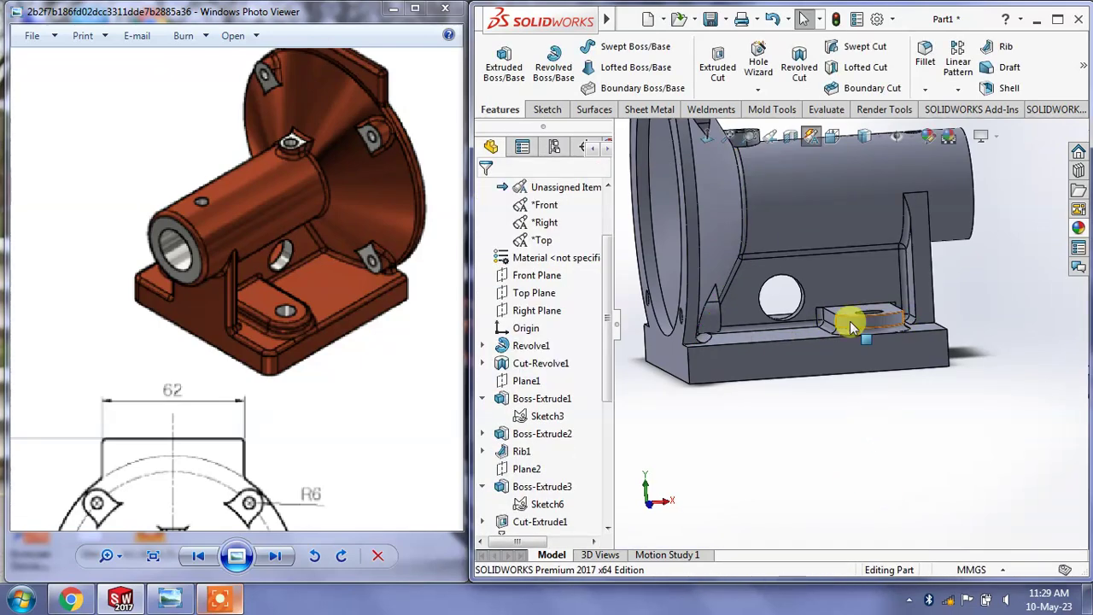
scroll(851, 326, "down", 2)
scroll(888, 313, "down", 2)
scroll(869, 291, "down", 2)
scroll(862, 325, "down", 2)
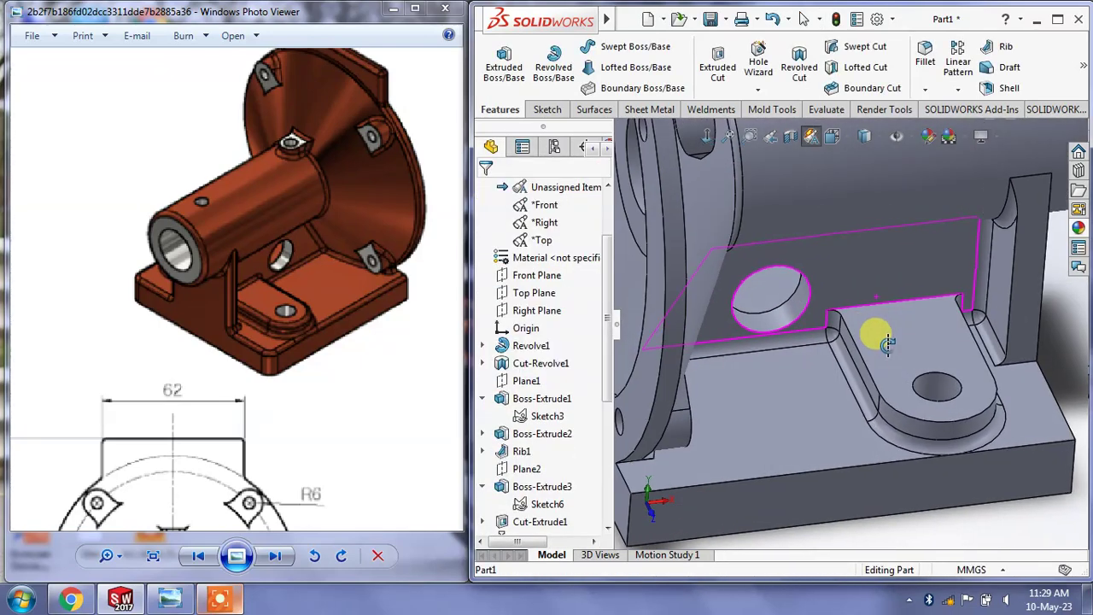
middle_click_drag(866, 324, 780, 312)
scroll(785, 320, "up", 3)
scroll(786, 320, "up", 2)
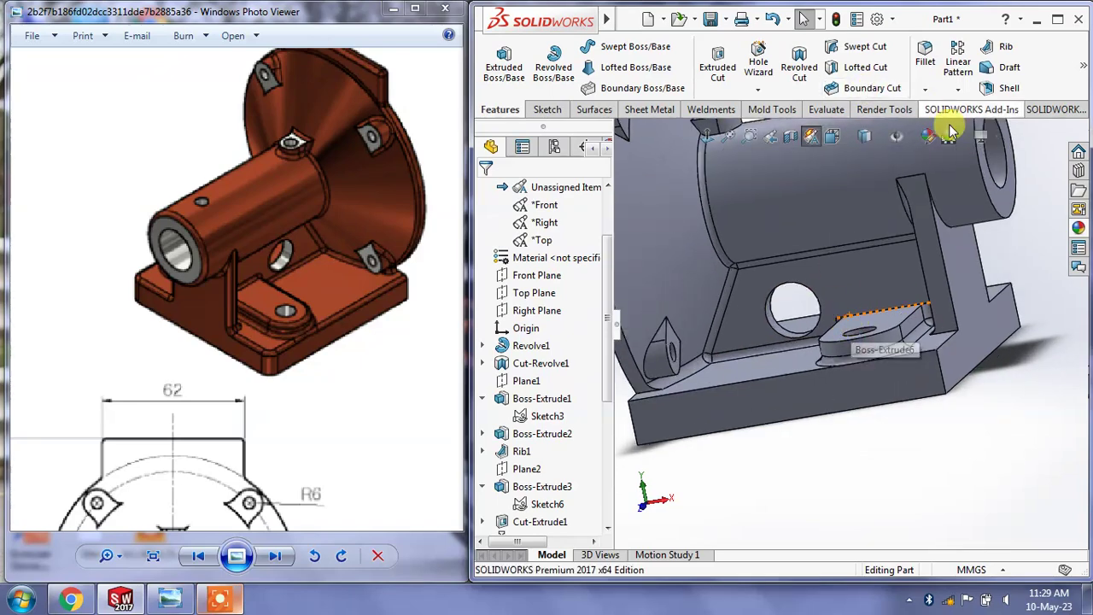
middle_click_drag(848, 248, 748, 298)
scroll(859, 336, "up", 2)
scroll(973, 265, "up", 2)
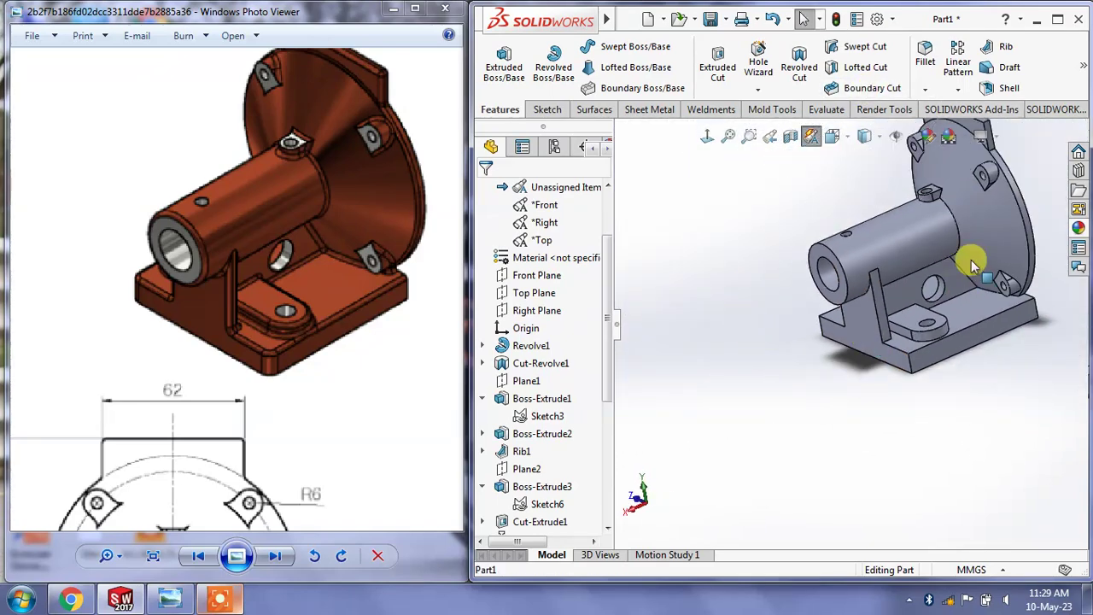
scroll(974, 264, "down", 2)
Apply a 2 mm fillet to the wall-base edges, the lug's edge loop and the vertical wall edge
left_click(925, 53)
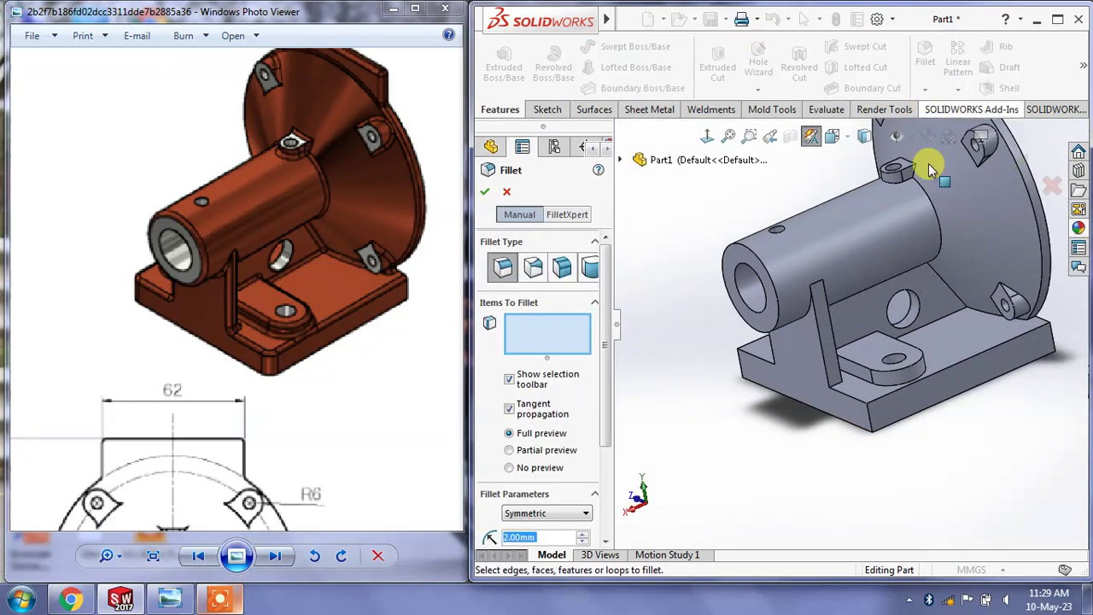
left_click(942, 319)
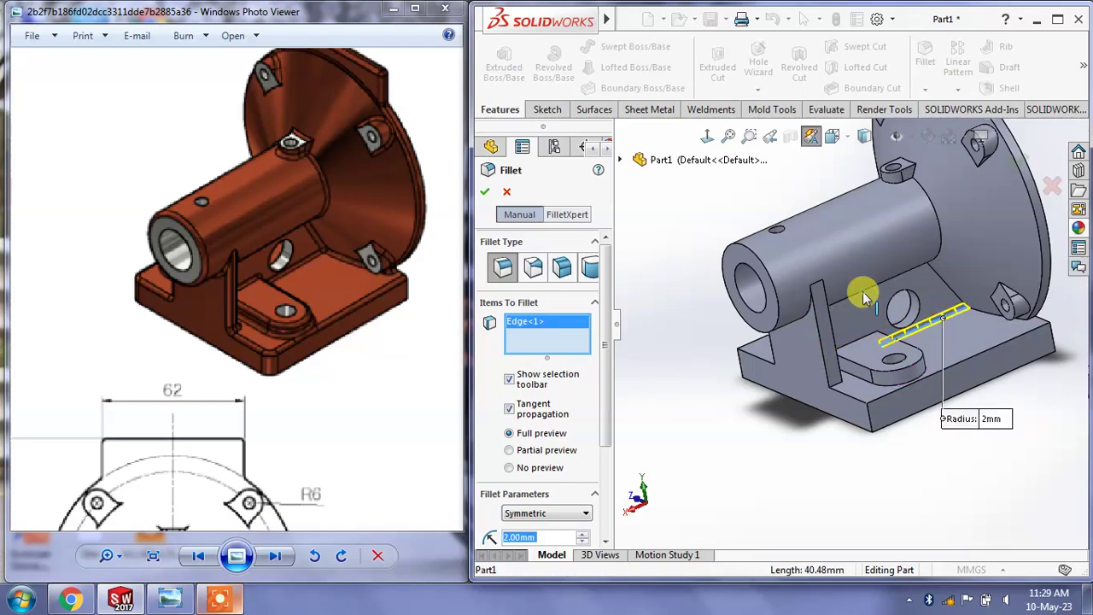
left_click(864, 297)
mouse_move(901, 322)
middle_mouse_down()
mouse_move(860, 312)
mouse_move(888, 301)
mouse_move(722, 281)
middle_mouse_up()
scroll(869, 322, "down", 3)
left_click(861, 328)
left_click(739, 368)
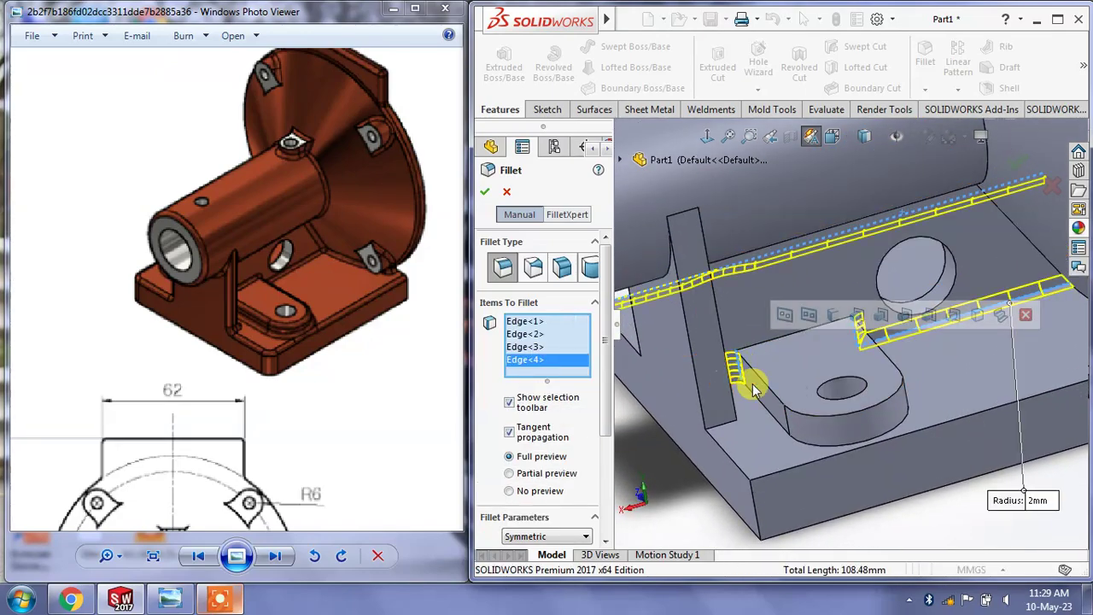
mouse_move(740, 368)
middle_mouse_down()
mouse_move(708, 371)
mouse_move(739, 359)
middle_mouse_up()
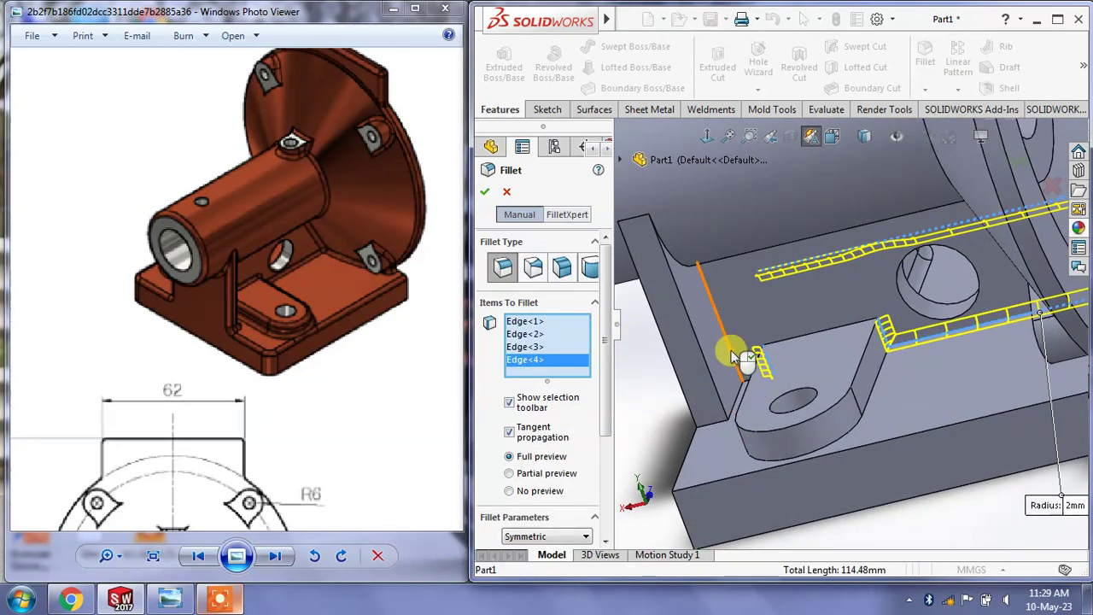
left_click(733, 350)
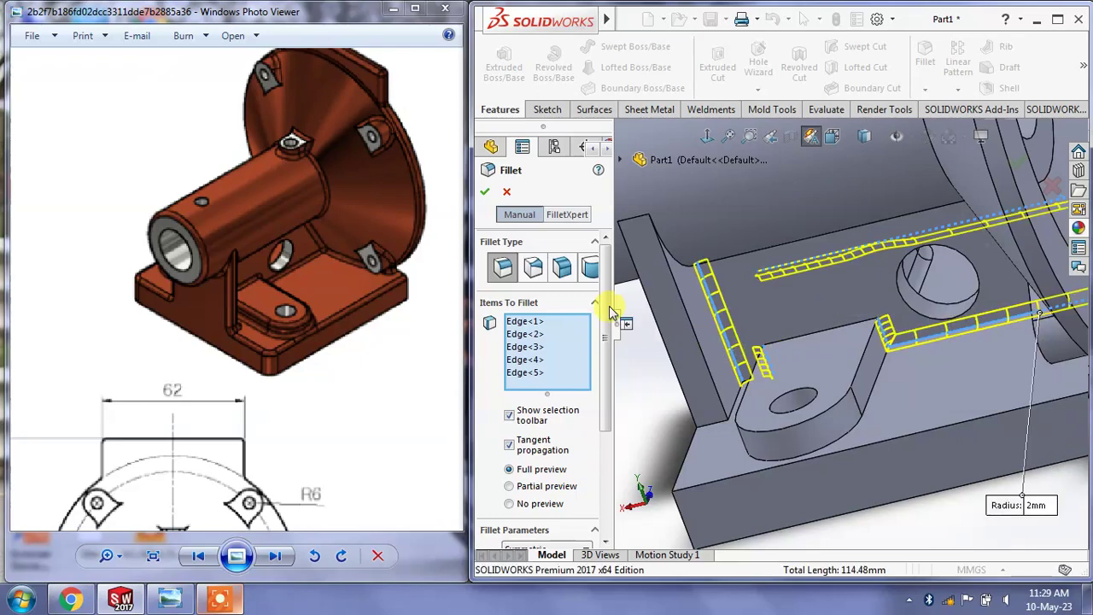
left_click(484, 194)
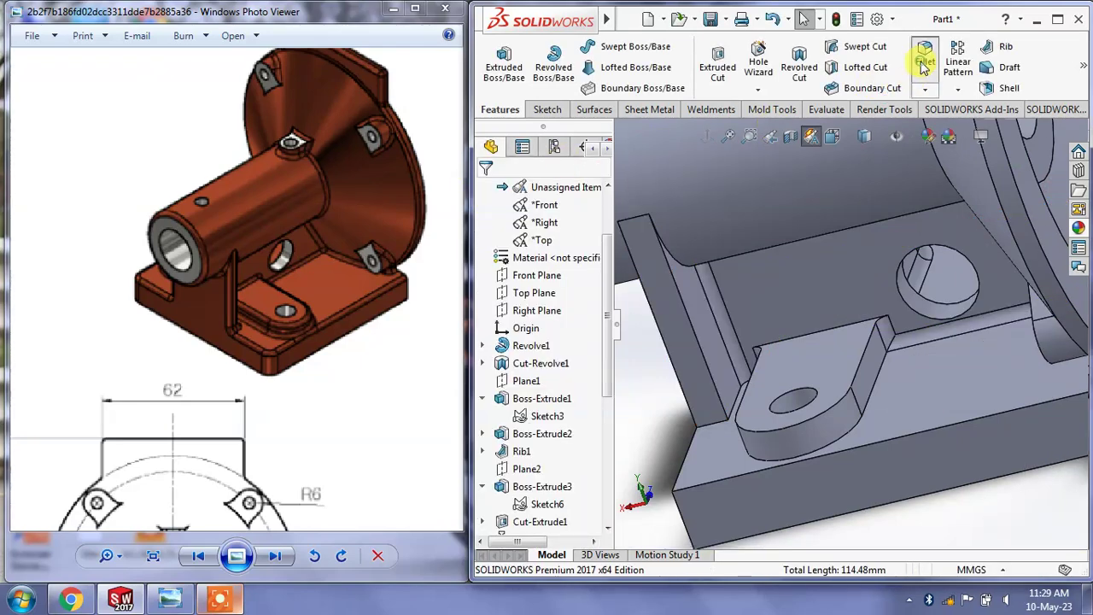
Fillet three more edges, including the lug's U-shaped edge, at 2 mm
left_click(924, 62)
mouse_move(921, 337)
middle_mouse_down()
mouse_move(743, 395)
mouse_move(744, 300)
mouse_move(765, 265)
mouse_move(744, 268)
mouse_move(730, 411)
middle_mouse_up()
left_click(761, 251)
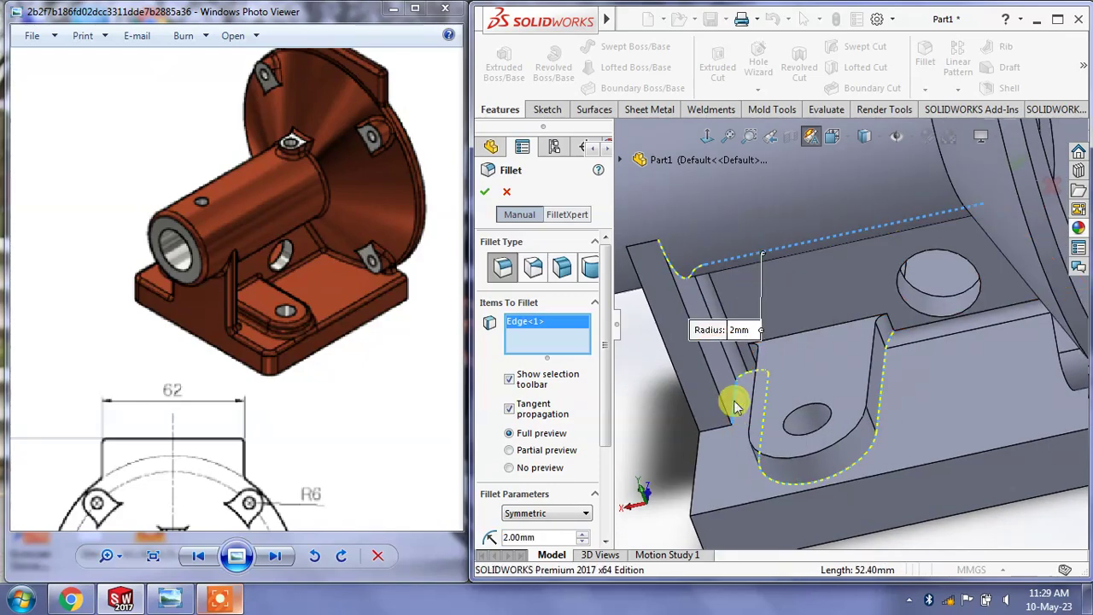
left_click(732, 401)
mouse_move(963, 419)
middle_mouse_down()
mouse_move(979, 416)
mouse_move(1017, 365)
mouse_move(1007, 381)
mouse_move(921, 362)
mouse_move(991, 401)
mouse_move(880, 346)
mouse_move(866, 367)
mouse_move(849, 349)
mouse_move(871, 378)
middle_mouse_up()
left_click(1013, 366)
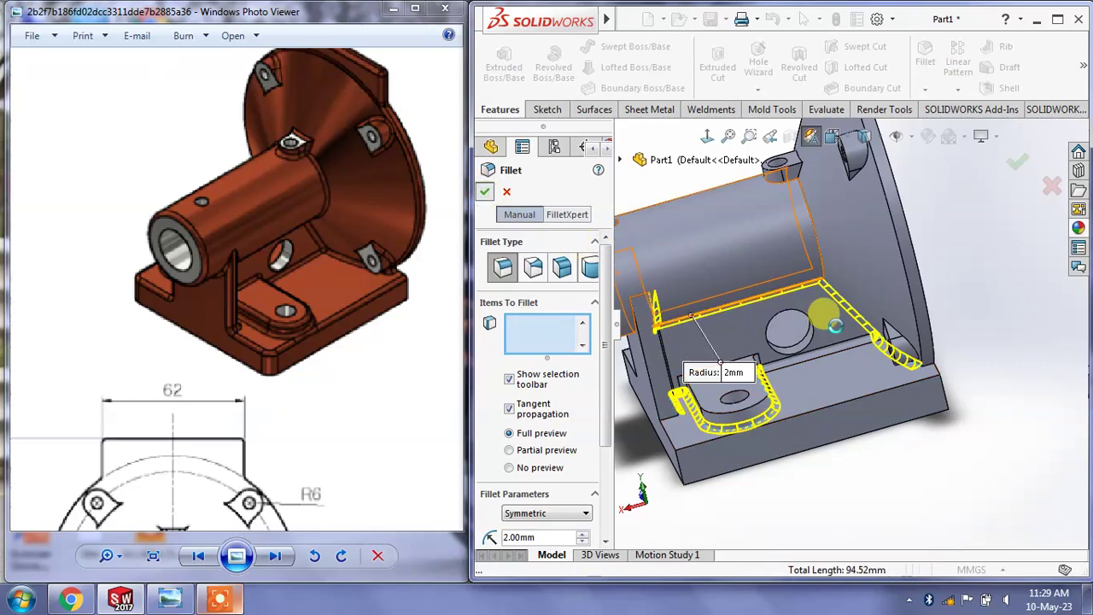
key("Escape")
mouse_move(830, 323)
middle_mouse_down()
mouse_move(776, 342)
mouse_move(749, 367)
mouse_move(788, 342)
mouse_move(802, 281)
mouse_move(794, 251)
mouse_move(768, 251)
mouse_move(810, 264)
mouse_move(837, 236)
middle_mouse_up()
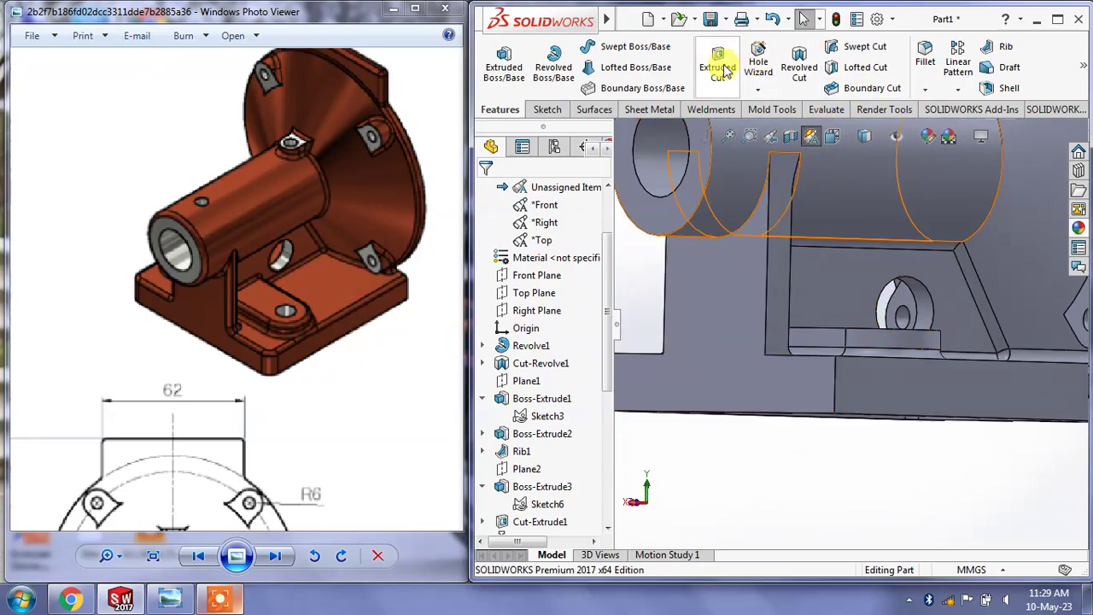
Fillet the rib's two vertical edges at 2 mm after one cancelled attempt
left_click(925, 60)
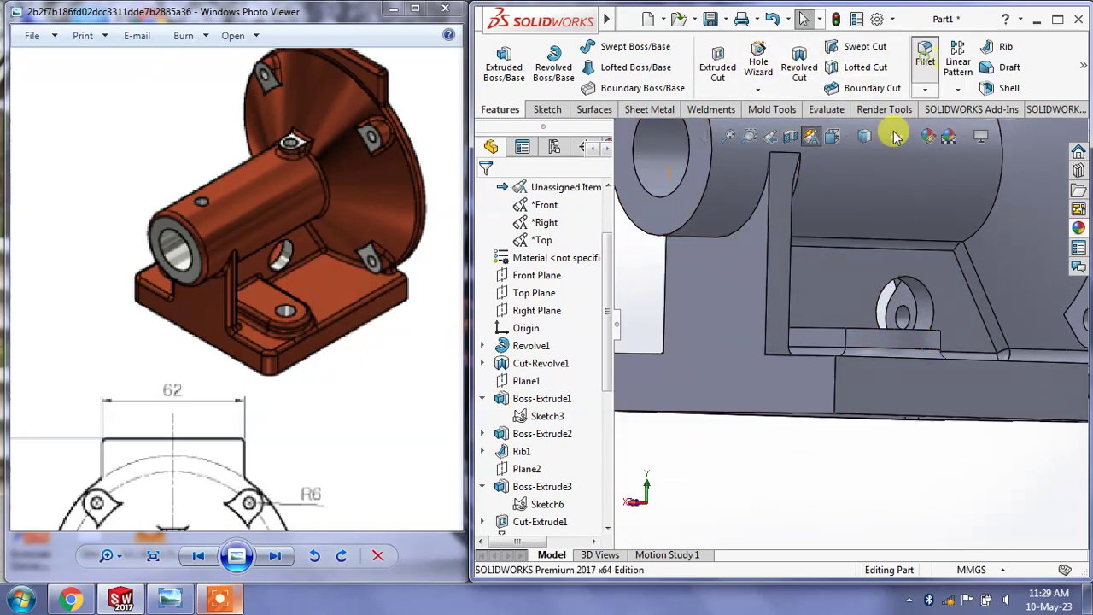
left_click(769, 234)
mouse_move(768, 236)
middle_mouse_down()
mouse_move(775, 342)
mouse_move(787, 359)
mouse_move(779, 367)
middle_mouse_up()
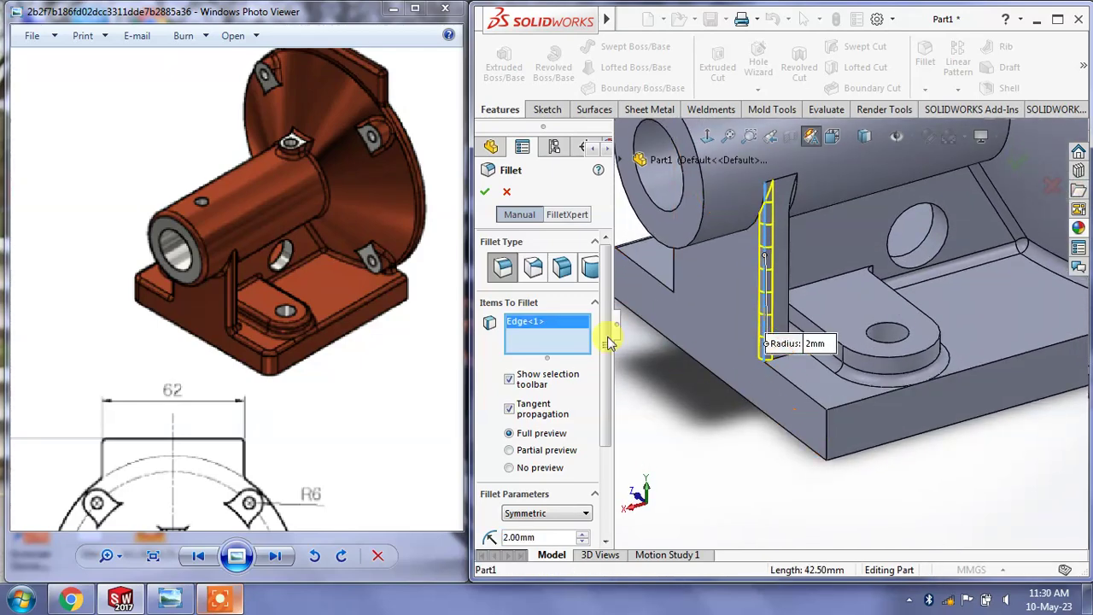
left_click(507, 200)
left_click(925, 60)
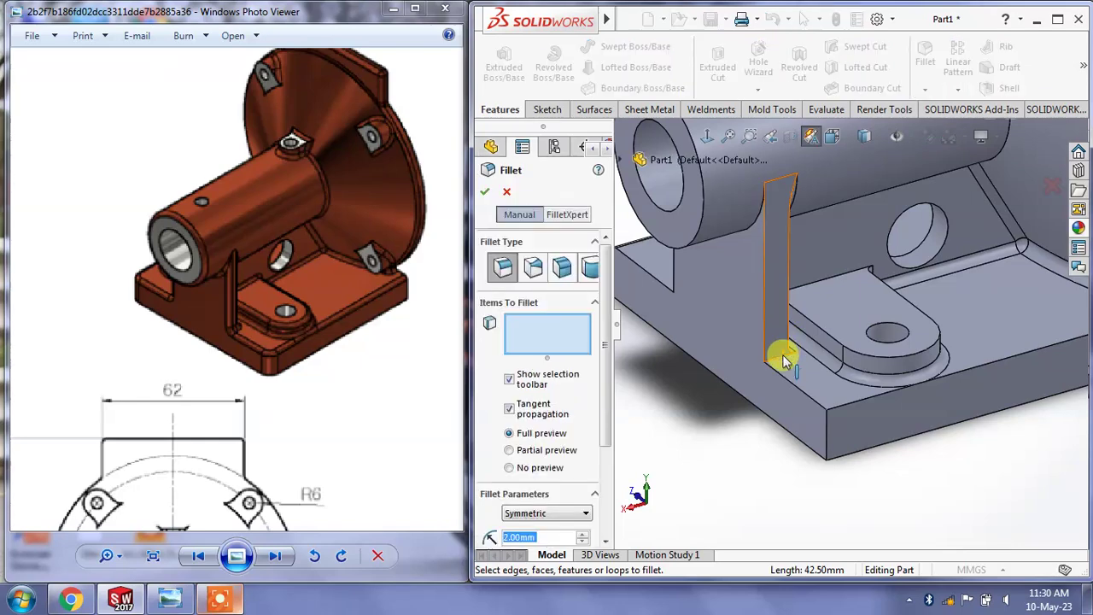
left_click(782, 362)
mouse_move(782, 363)
middle_mouse_down()
mouse_move(668, 309)
mouse_move(726, 298)
middle_mouse_up()
left_click(669, 309)
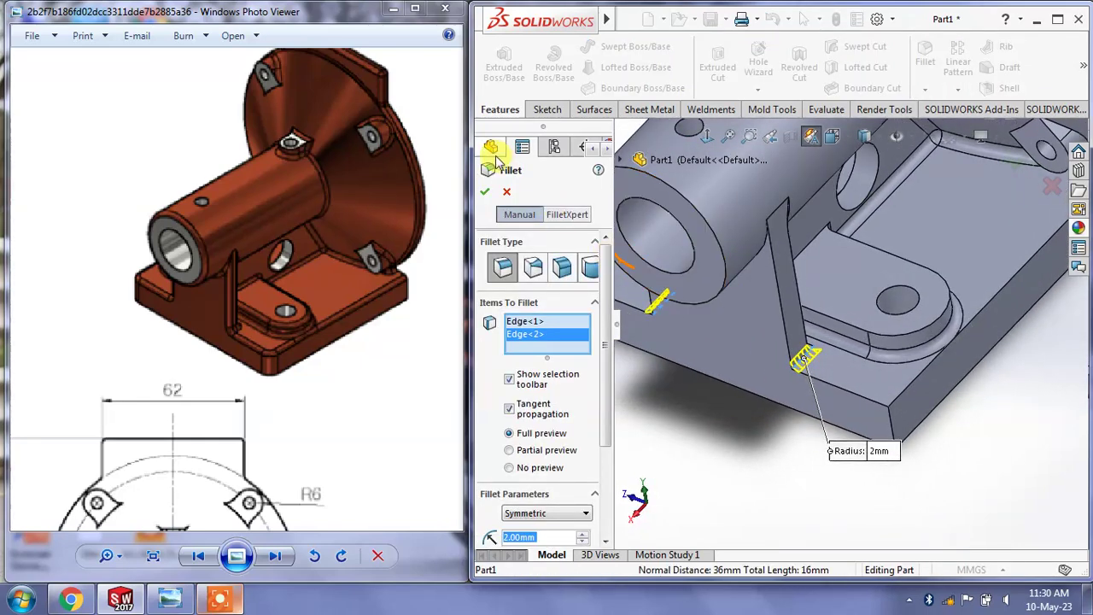
left_click(485, 193)
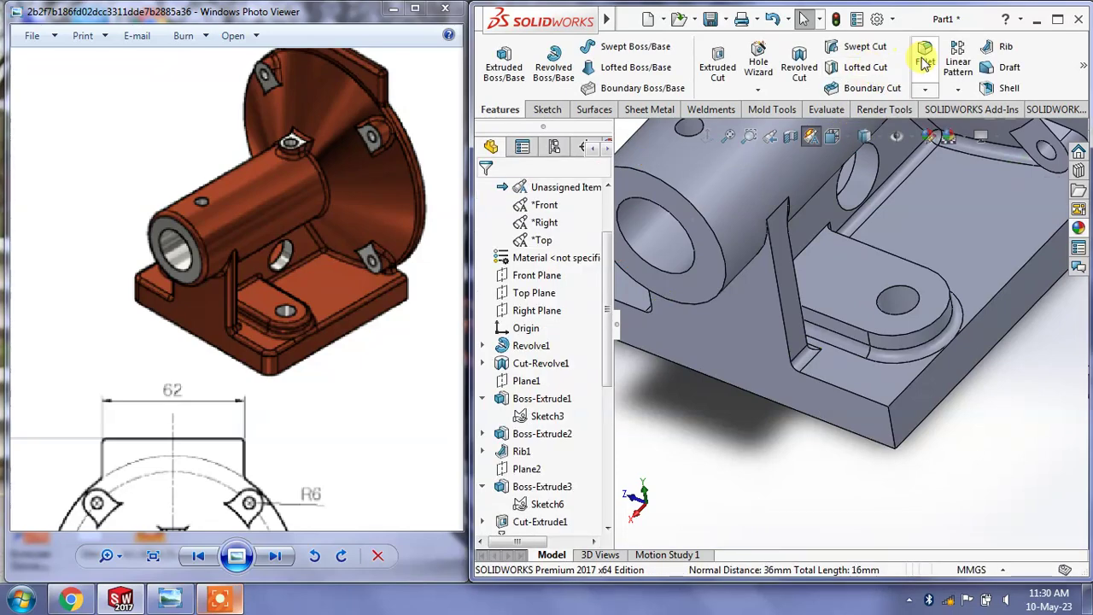
Fillet the wall-to-base edges on both sides of the lug at 2 mm, then start another fillet
key("Return")
left_click(827, 389)
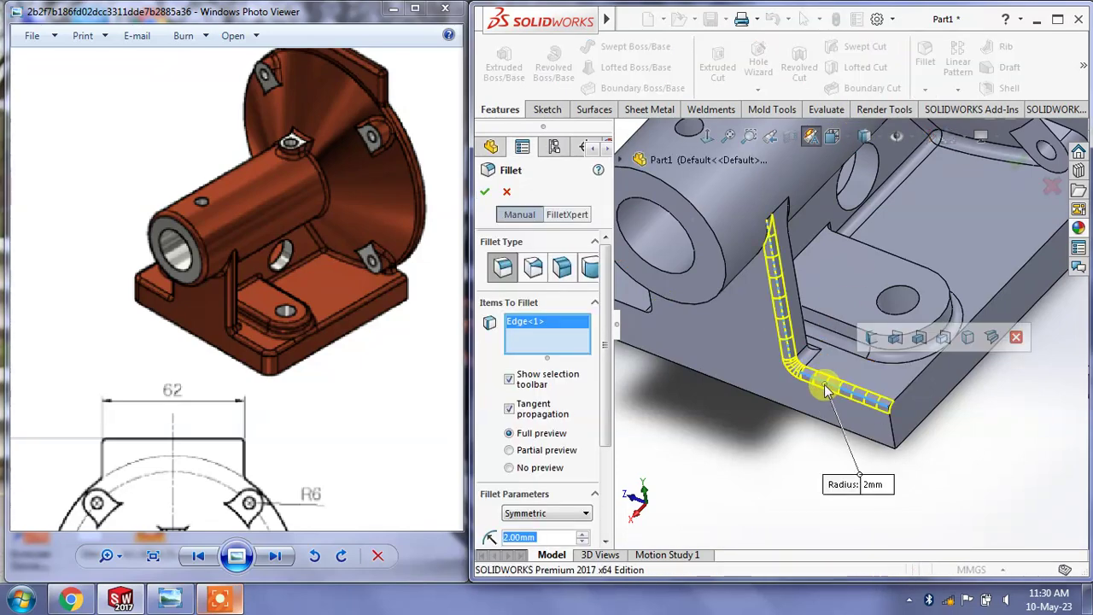
middle_click_drag(826, 388, 782, 367)
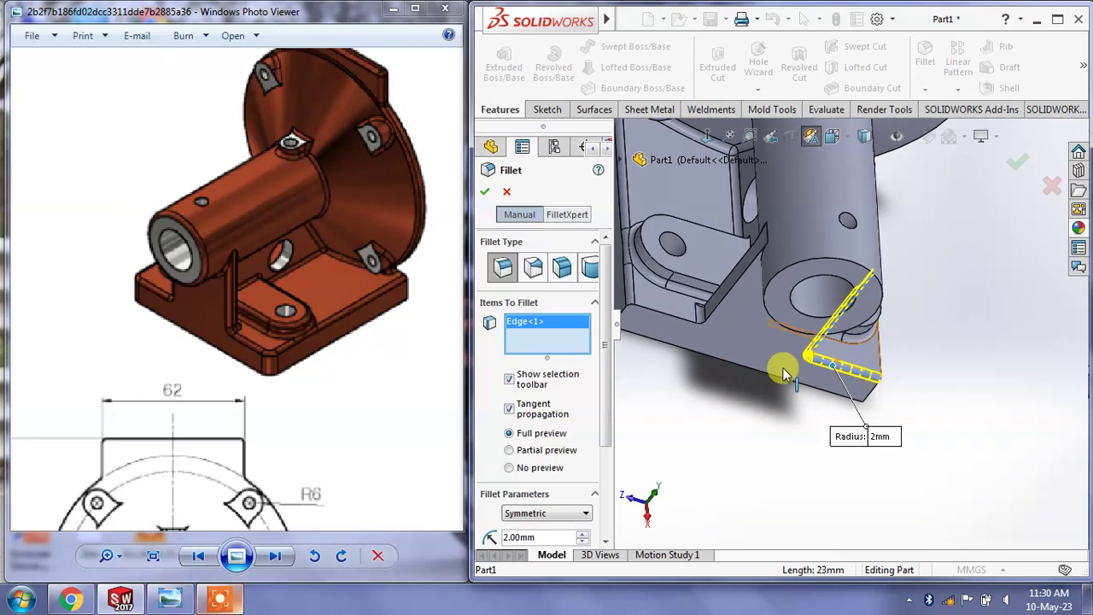
left_click(713, 313)
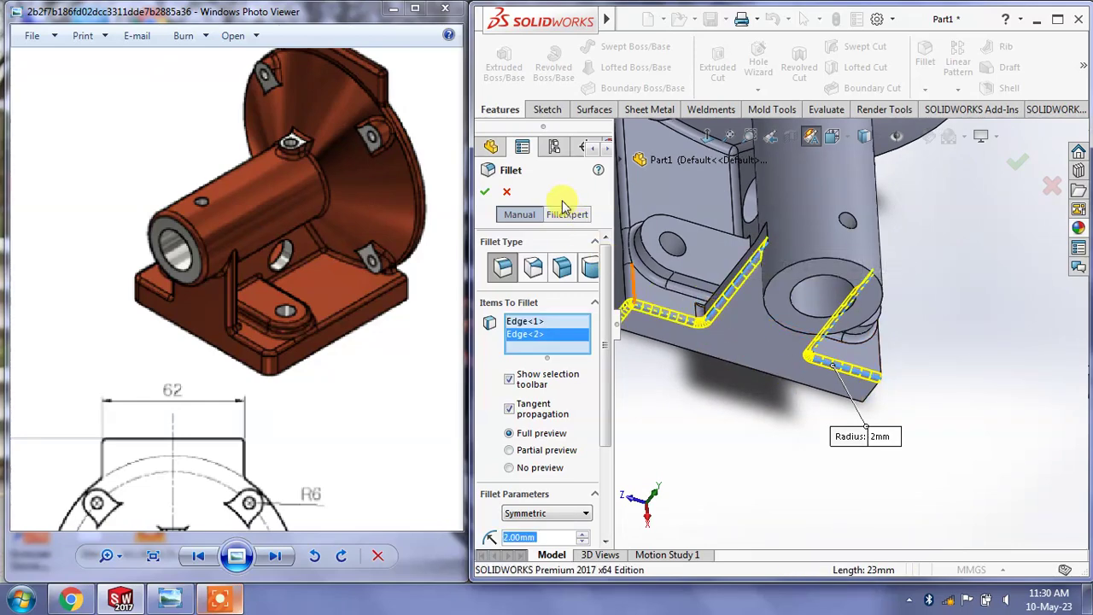
mouse_move(904, 338)
middle_mouse_down()
mouse_move(866, 317)
mouse_move(871, 327)
middle_mouse_up()
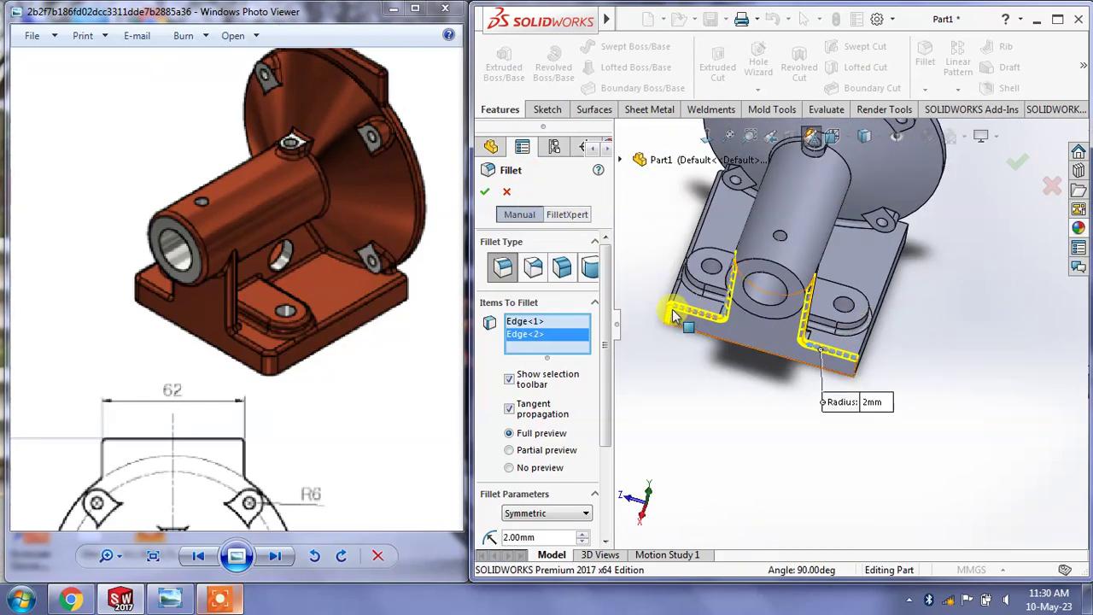
scroll(709, 316, "down", 5)
mouse_move(745, 316)
middle_mouse_down()
mouse_move(706, 312)
mouse_move(725, 330)
mouse_move(732, 317)
mouse_move(788, 326)
middle_mouse_up()
scroll(788, 327, "up", 3)
scroll(794, 327, "up", 3)
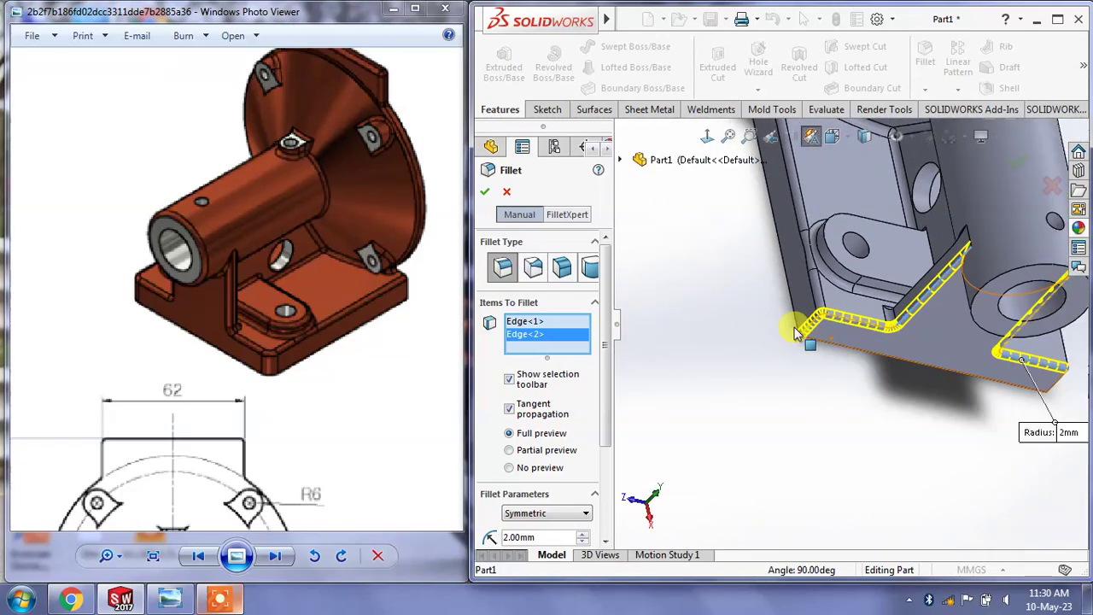
left_click(506, 192)
middle_click_drag(903, 415, 939, 378)
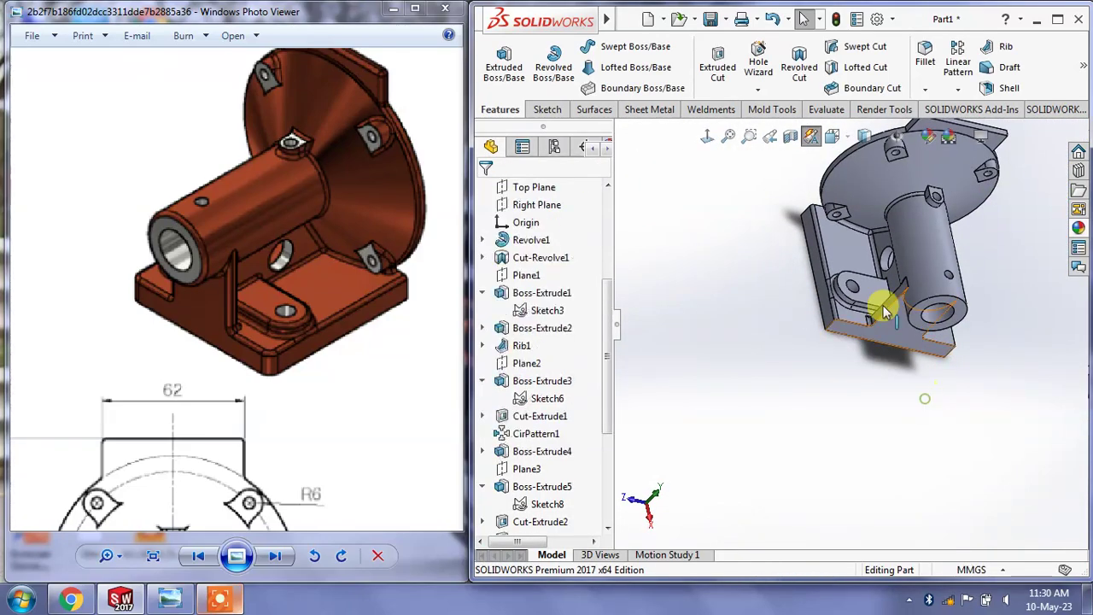
scroll(940, 378, "down", 3)
mouse_move(1054, 366)
middle_mouse_down()
mouse_move(990, 341)
mouse_move(1030, 366)
mouse_move(907, 371)
mouse_move(919, 398)
mouse_move(871, 371)
mouse_move(927, 411)
mouse_move(886, 356)
mouse_move(891, 366)
middle_mouse_up()
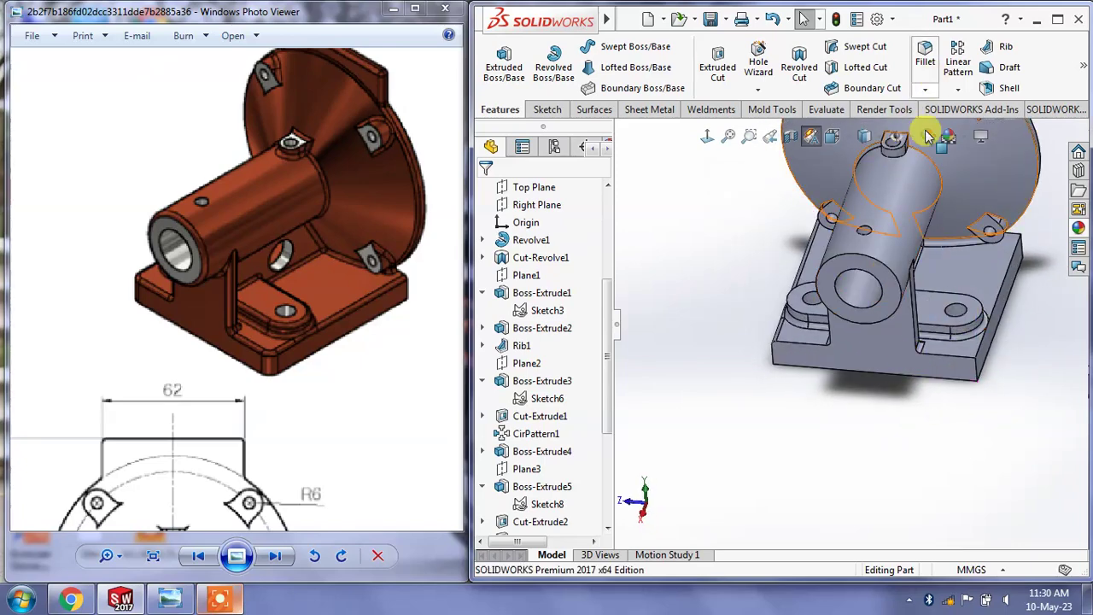
left_click(924, 60)
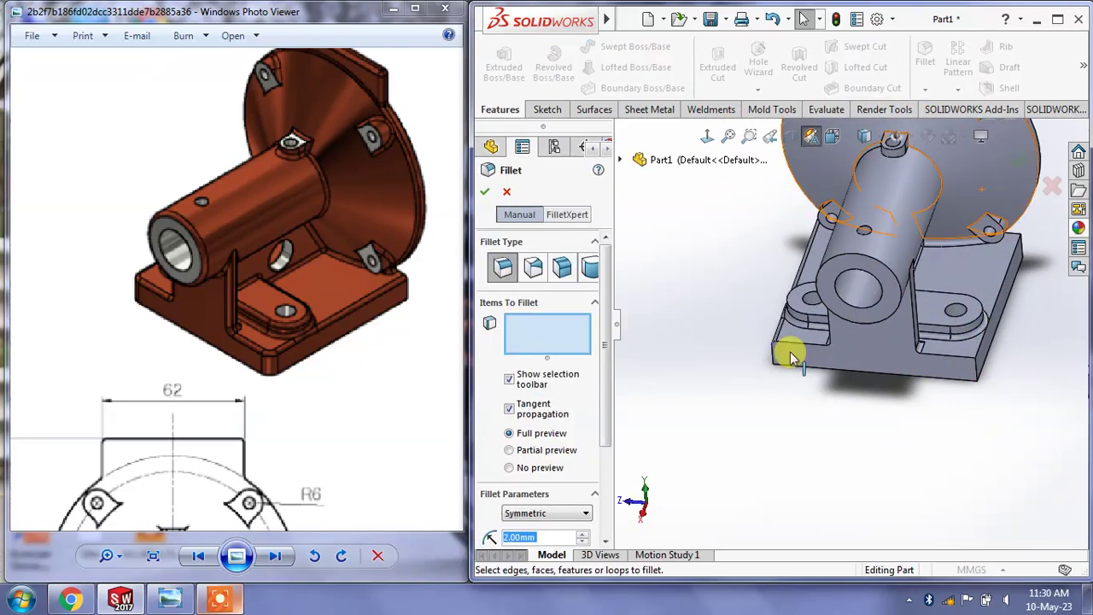
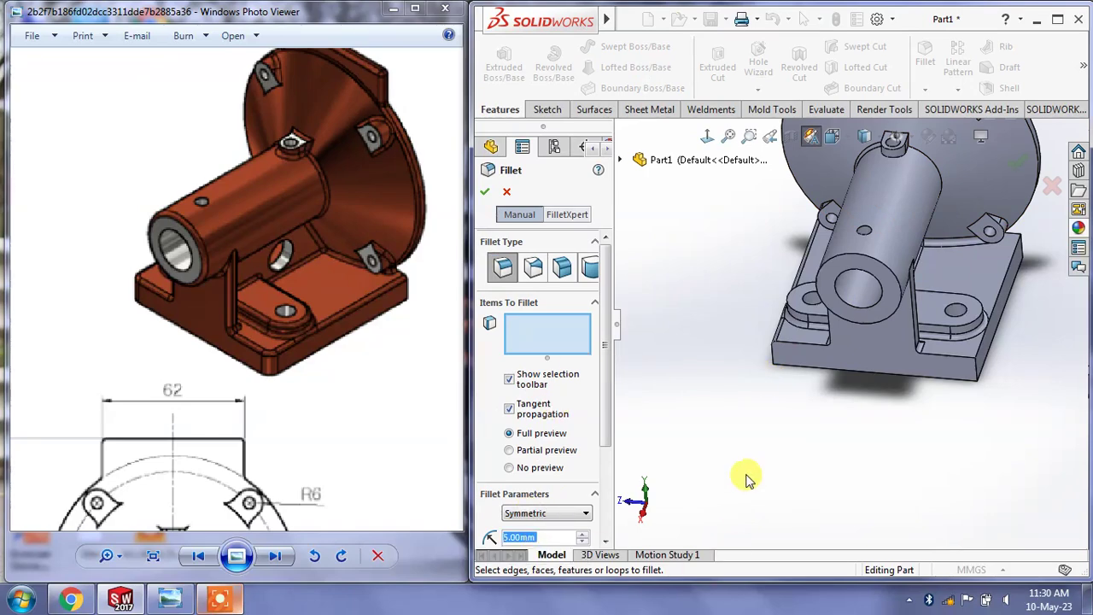
Preview a fillet on a base edge, then cancel it without adding it
left_click(762, 359)
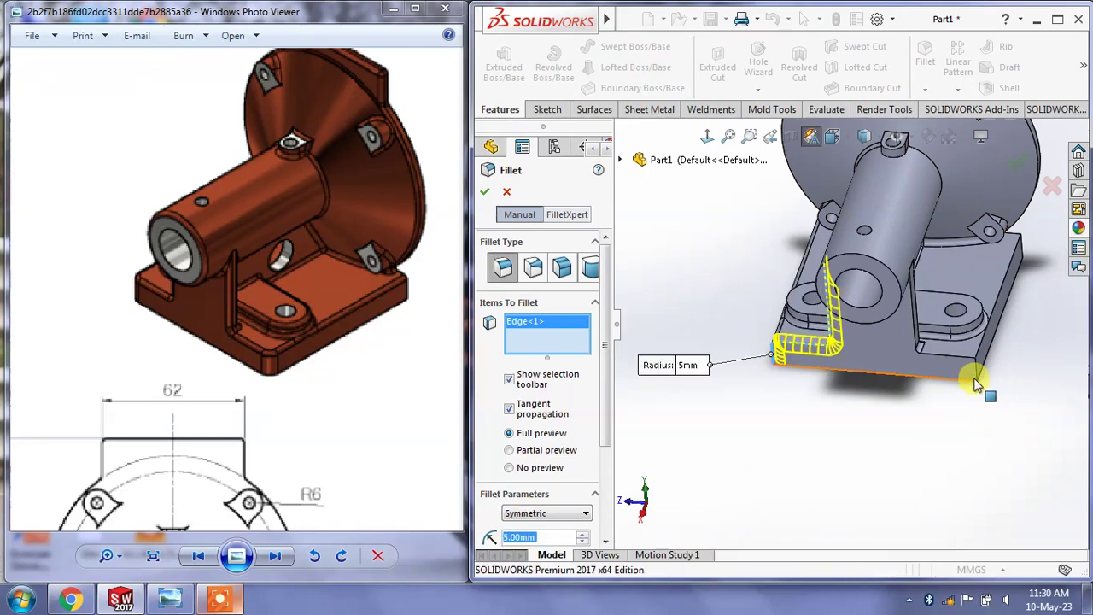
middle_click_drag(976, 384, 634, 461)
left_click(506, 192)
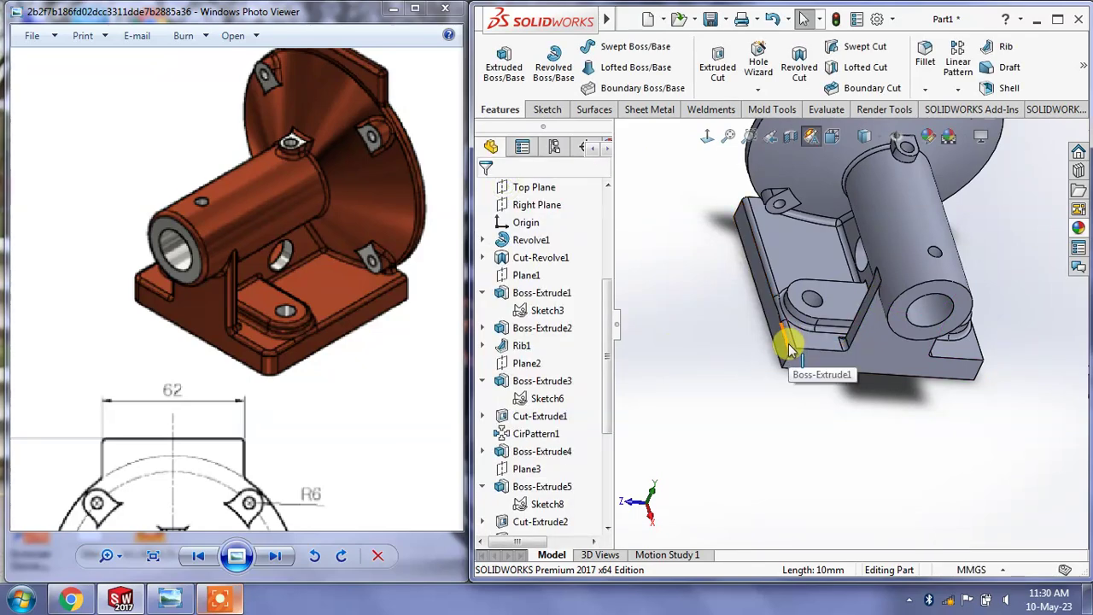
Locate Fillet13 in the history from its base face, leaving its name unchanged
scroll(790, 348, "down", 3)
left_click(805, 323)
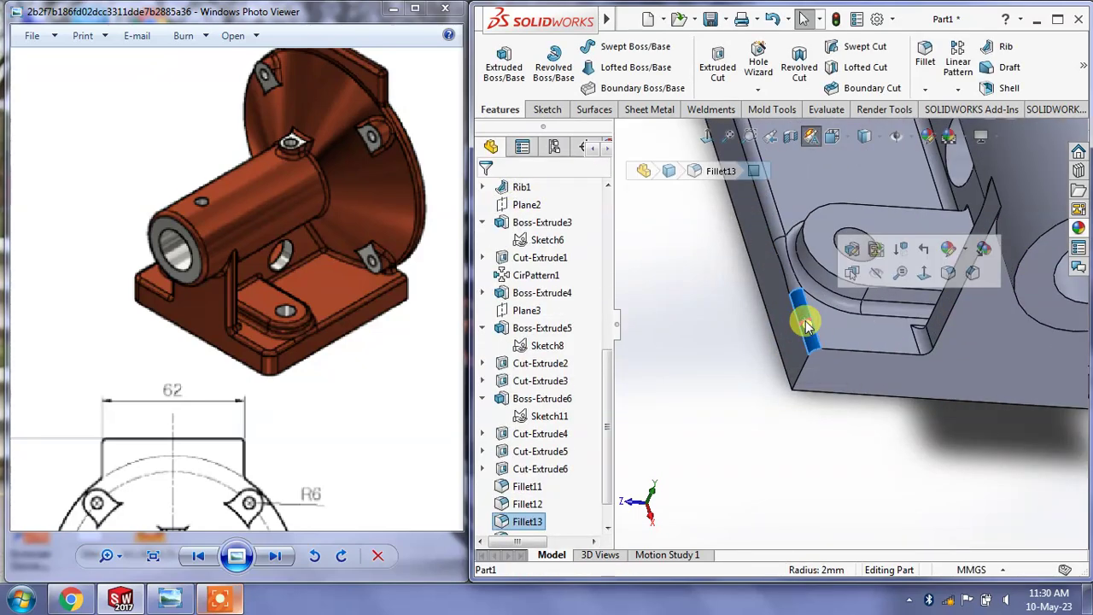
left_click(543, 521)
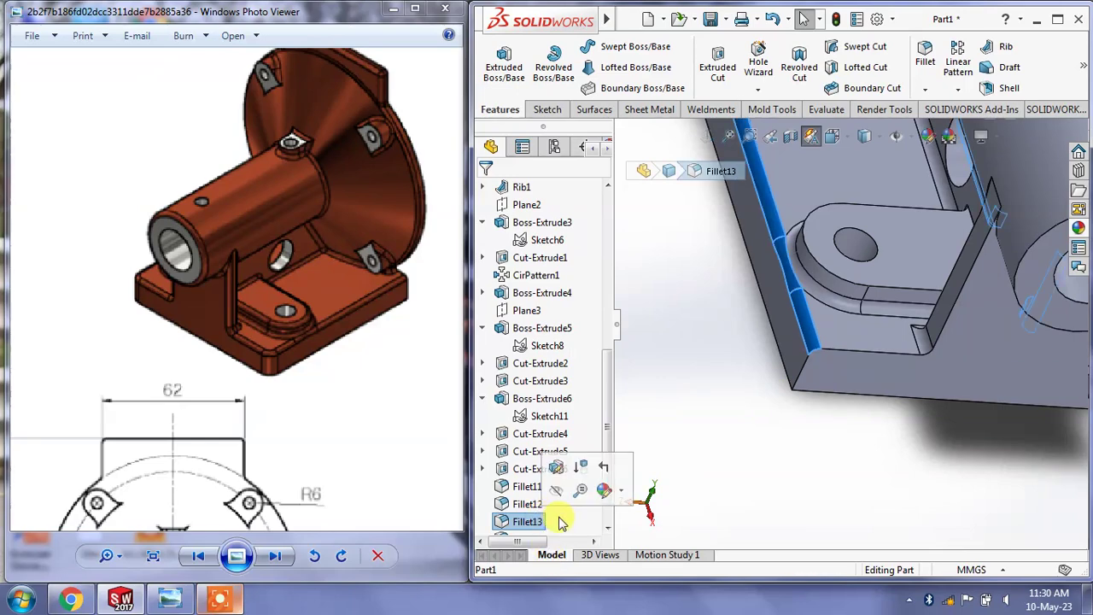
scroll(561, 522, "up", 1)
middle_click_drag(805, 441, 776, 427)
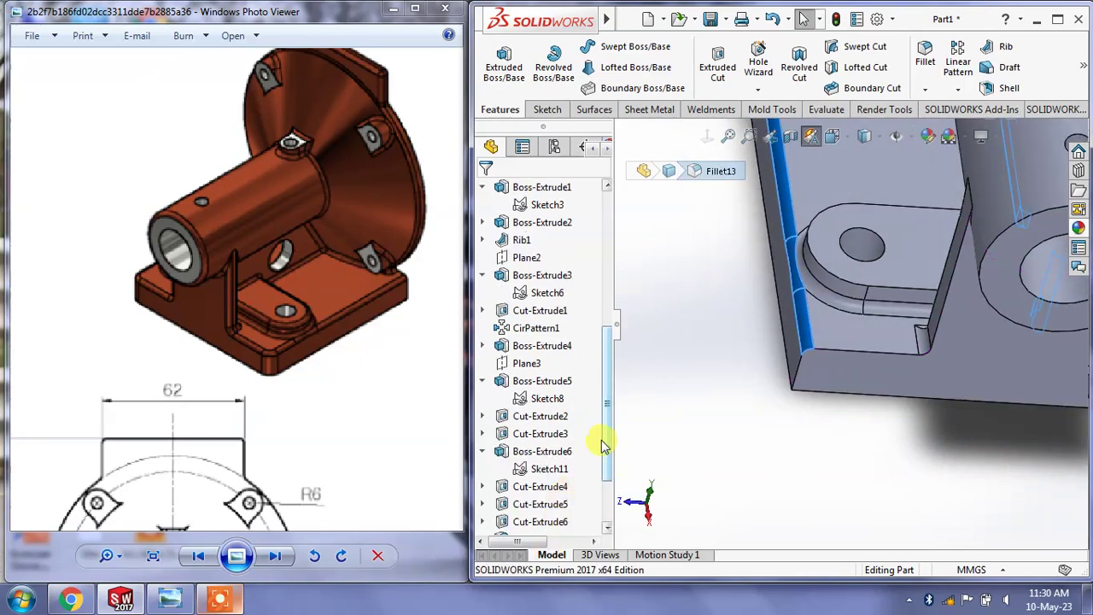
left_click_drag(602, 444, 605, 483)
left_click(536, 486)
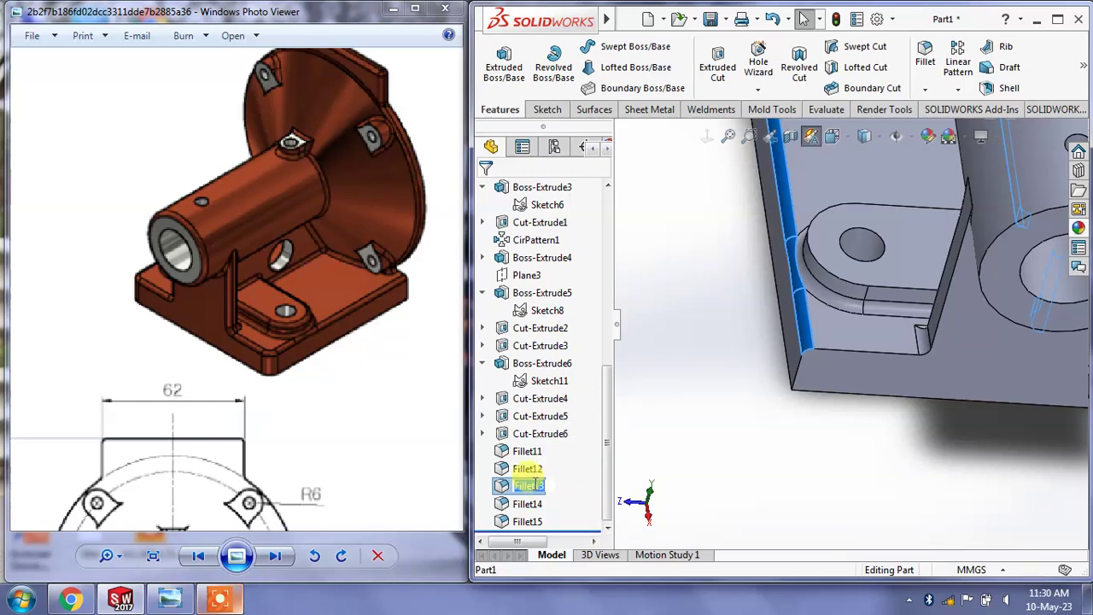
right_click(536, 485)
left_click(574, 350)
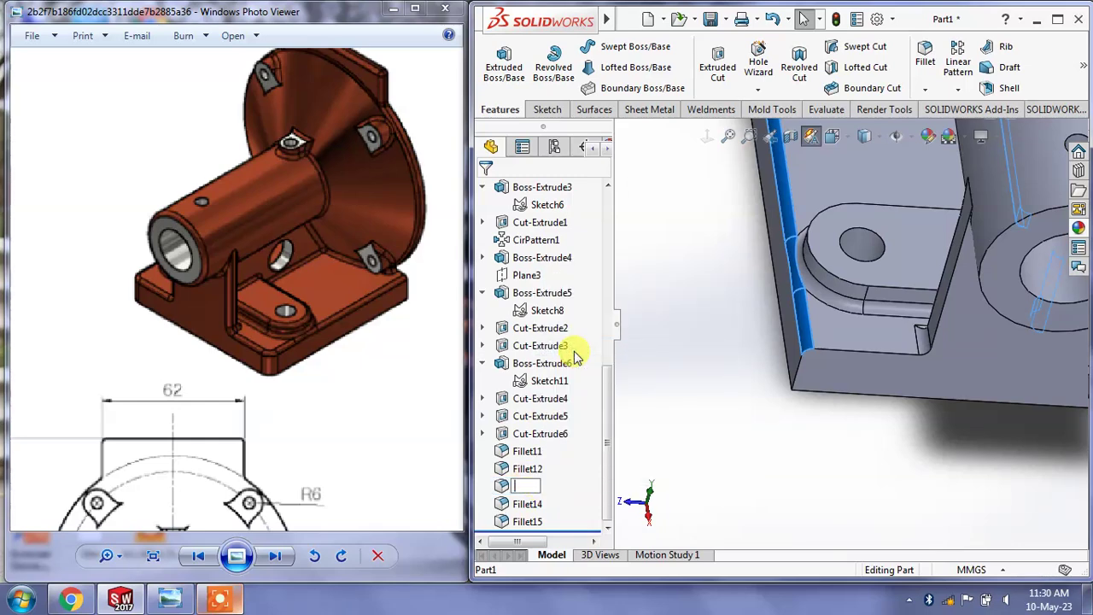
left_click(694, 448)
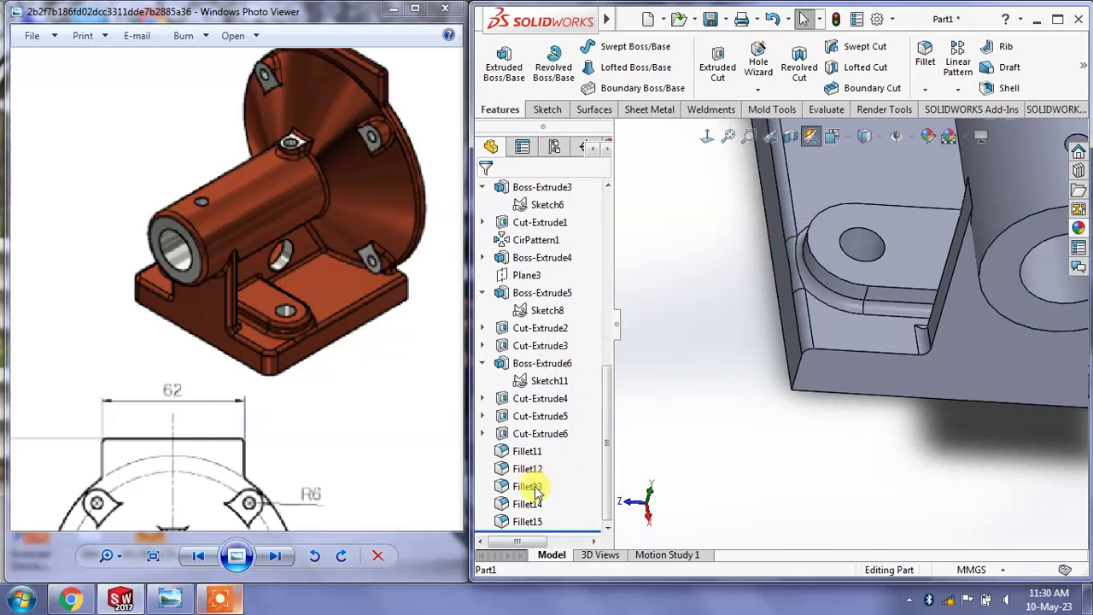
Delete the Fillet13 feature and confirm the deletion
right_click(537, 487)
left_click(569, 385)
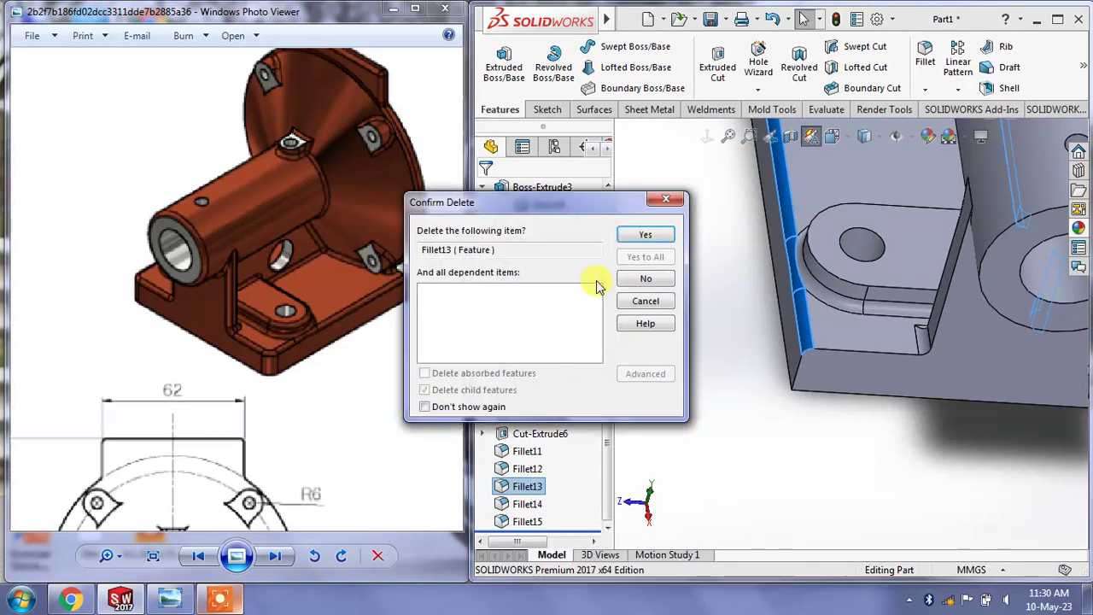
left_click(644, 234)
scroll(791, 444, "up", 5)
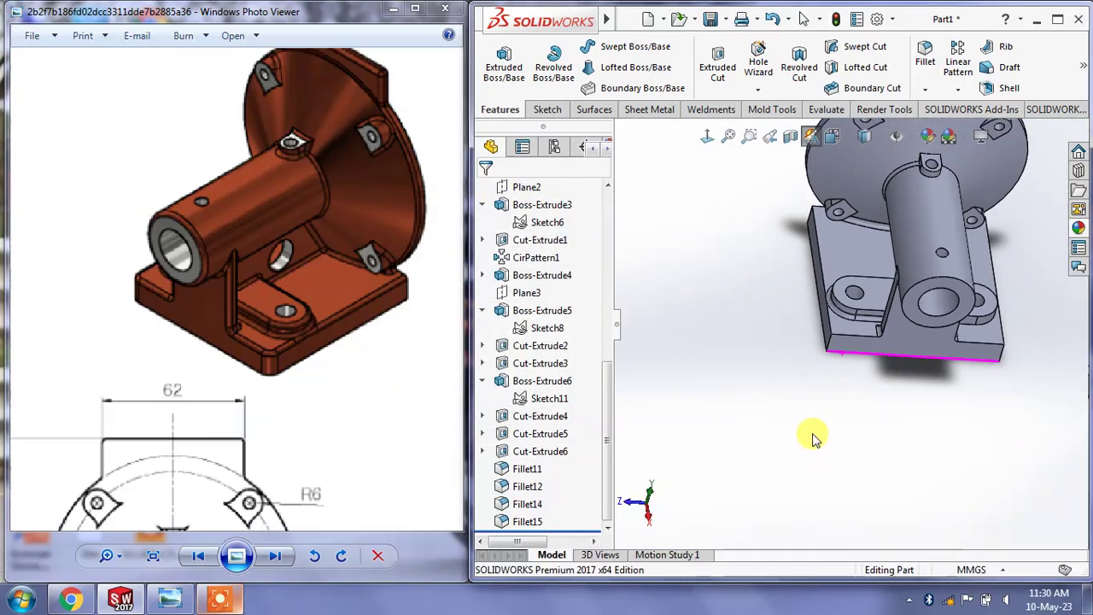
Apply a 5.00 mm fillet to the four vertical corner edges of the base plate
middle_click_drag(813, 438, 921, 256)
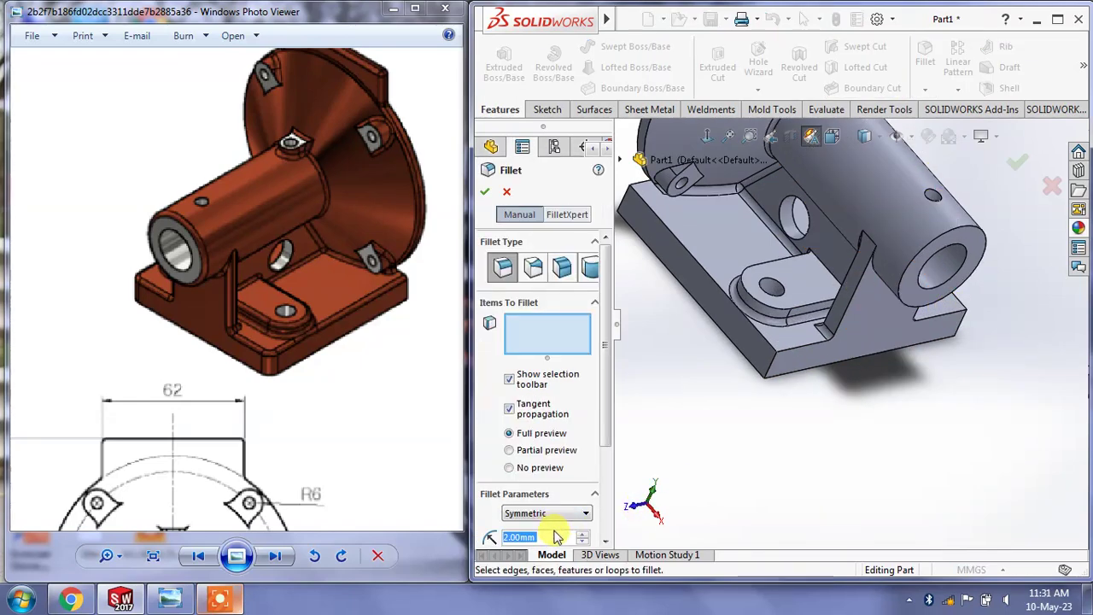
type("5")
key("Return")
left_click(769, 361)
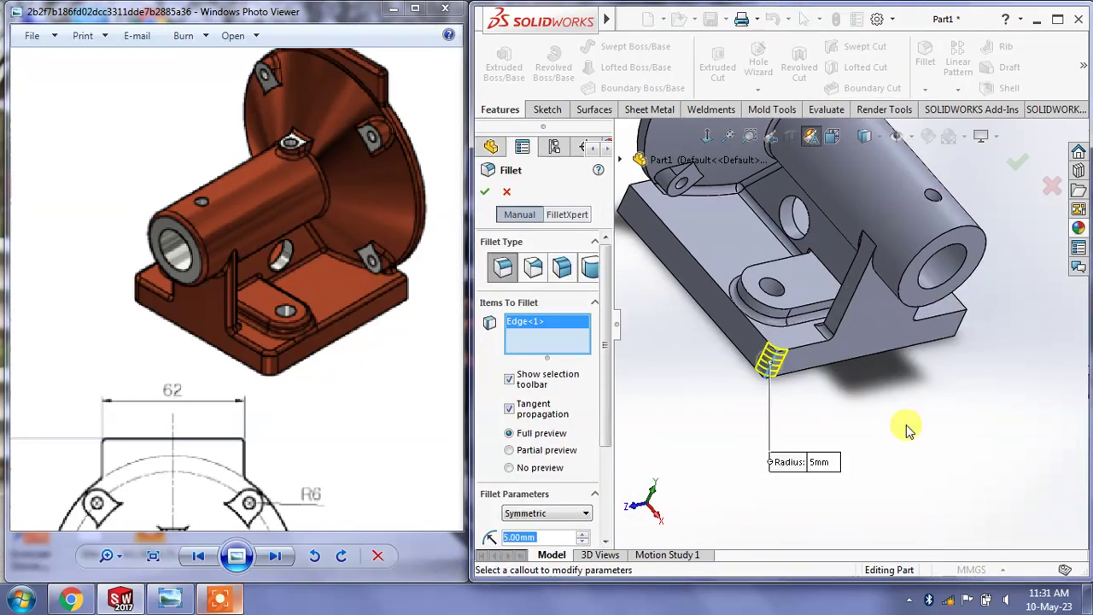
scroll(986, 339, "up", 3)
left_click(912, 329)
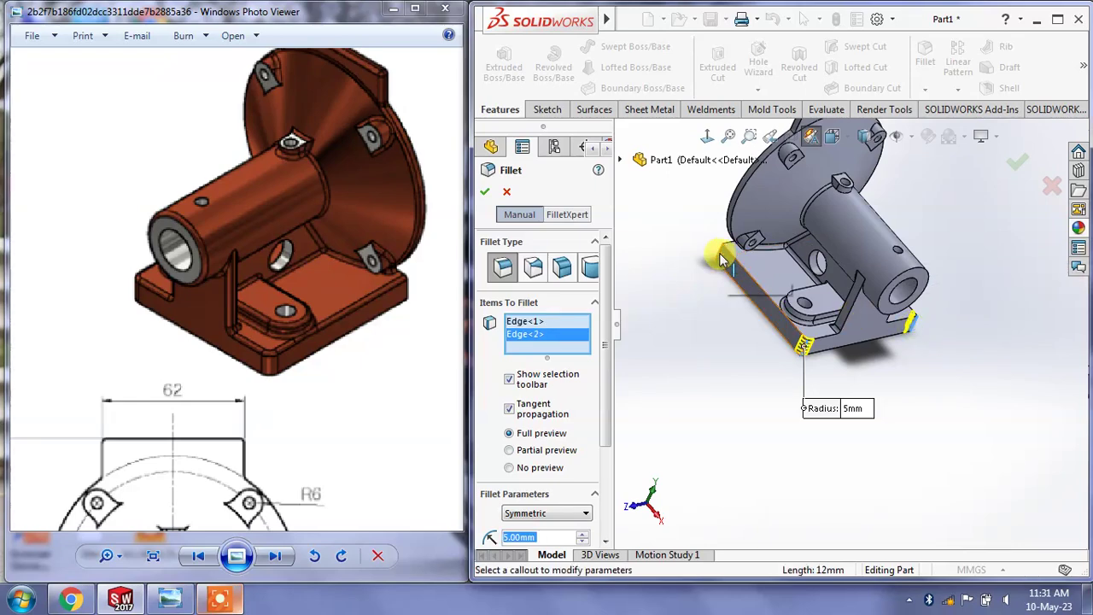
left_click(721, 261)
middle_click_drag(902, 365, 976, 262)
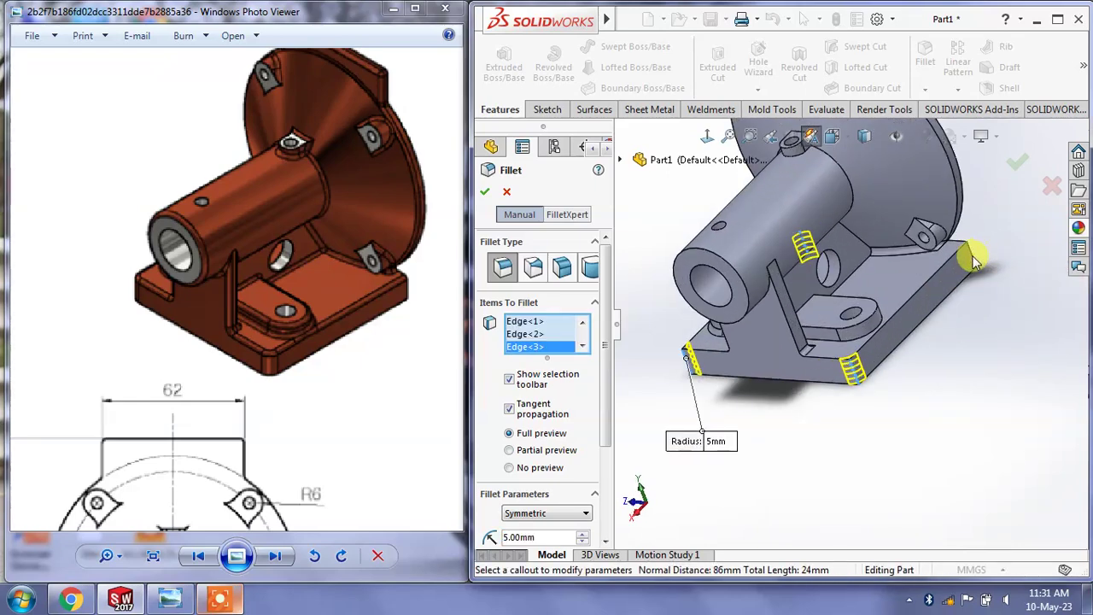
left_click(972, 256)
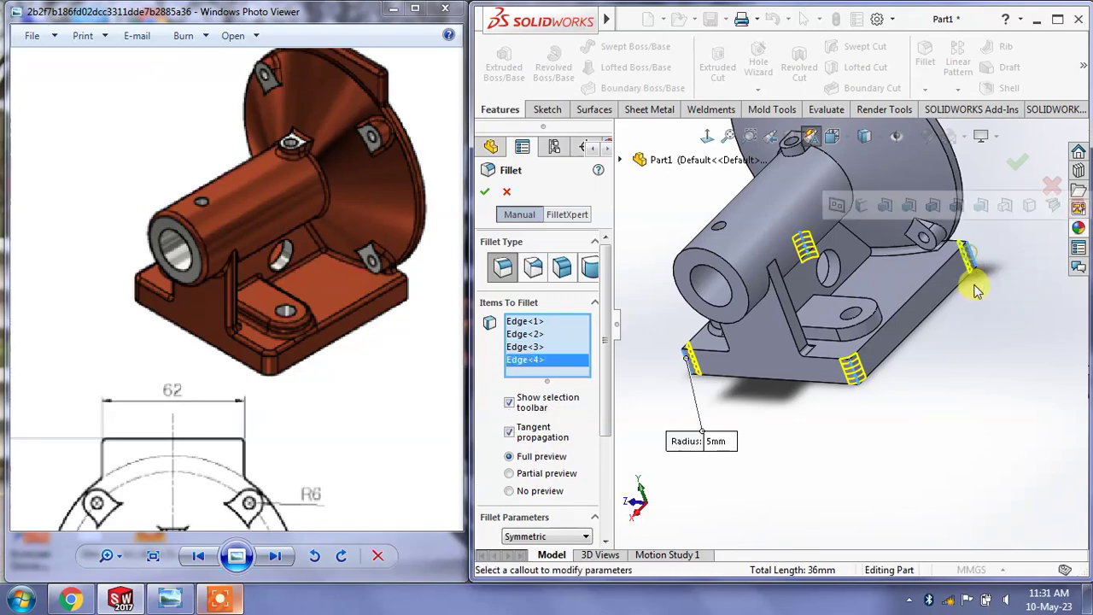
left_click(486, 192)
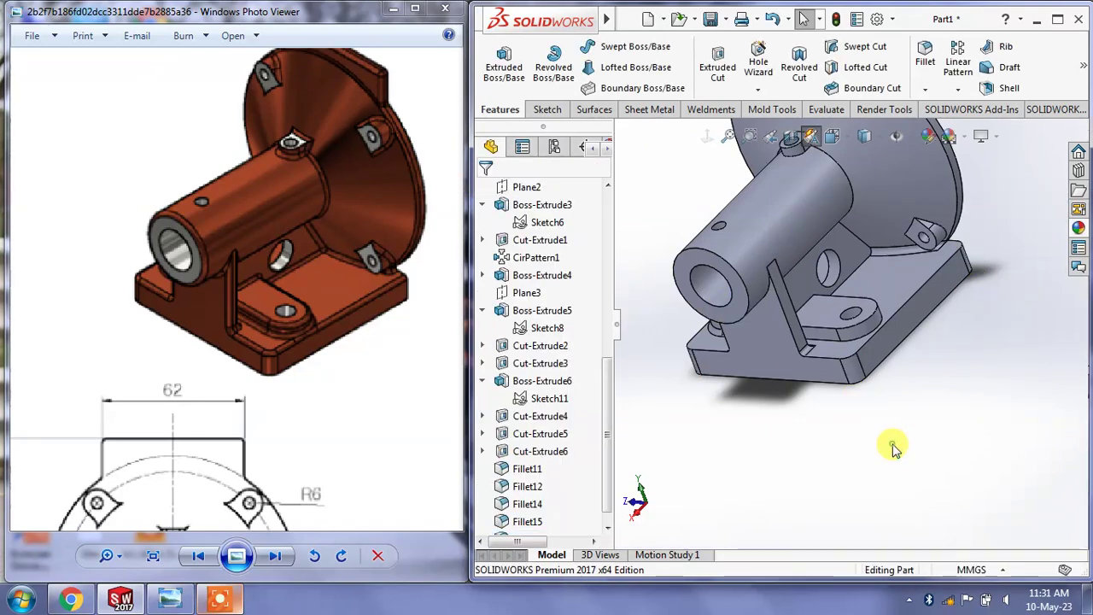
mouse_move(898, 447)
middle_mouse_down()
mouse_move(958, 433)
mouse_move(654, 219)
middle_mouse_up()
scroll(858, 346, "down", 3)
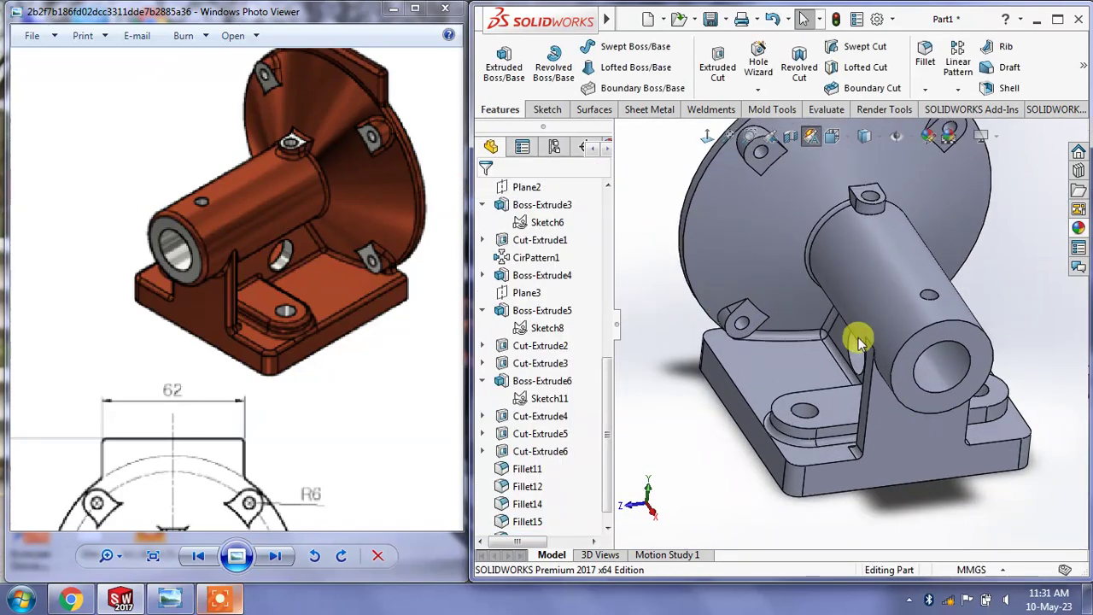
scroll(726, 166, "down", 2)
Fillet the three edges where the supports and rib meet the base plate at 2 mm
left_click(920, 66)
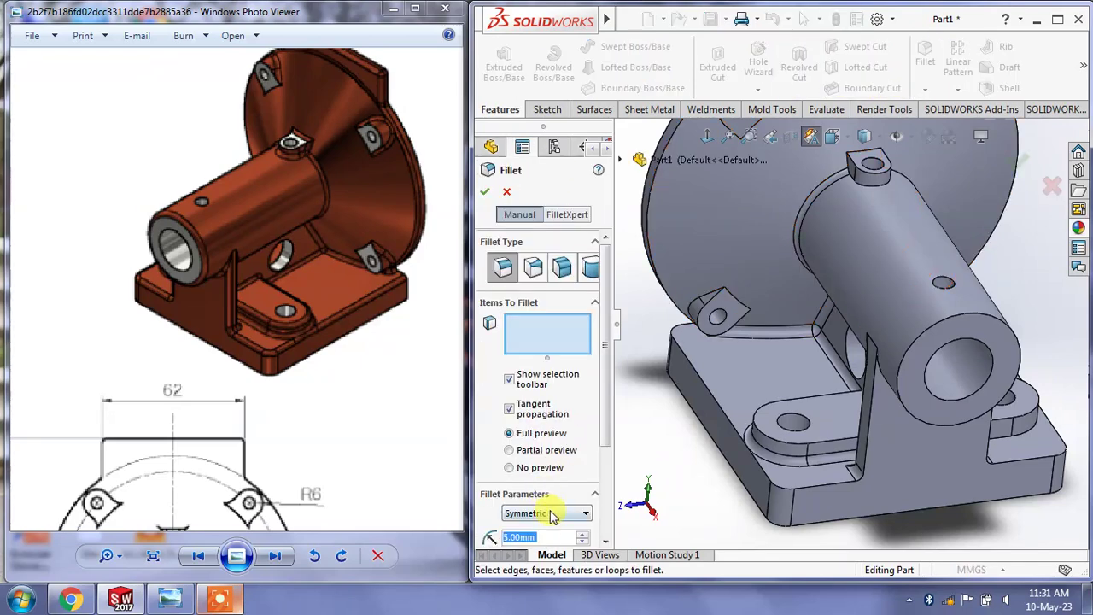
scroll(551, 533, "down", 3)
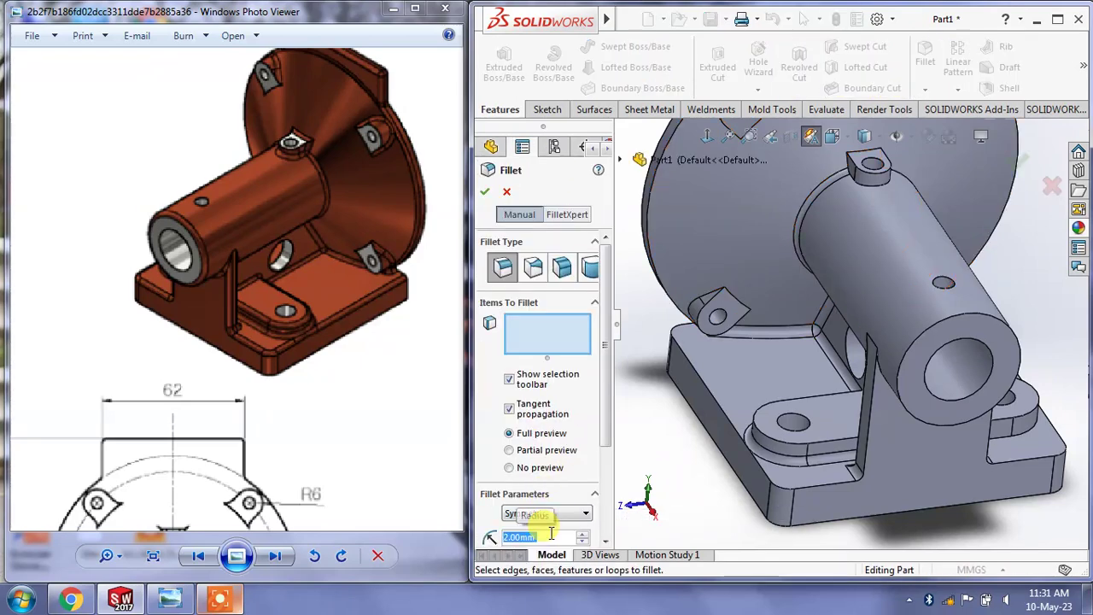
left_click(814, 491)
middle_click_drag(815, 494, 961, 422)
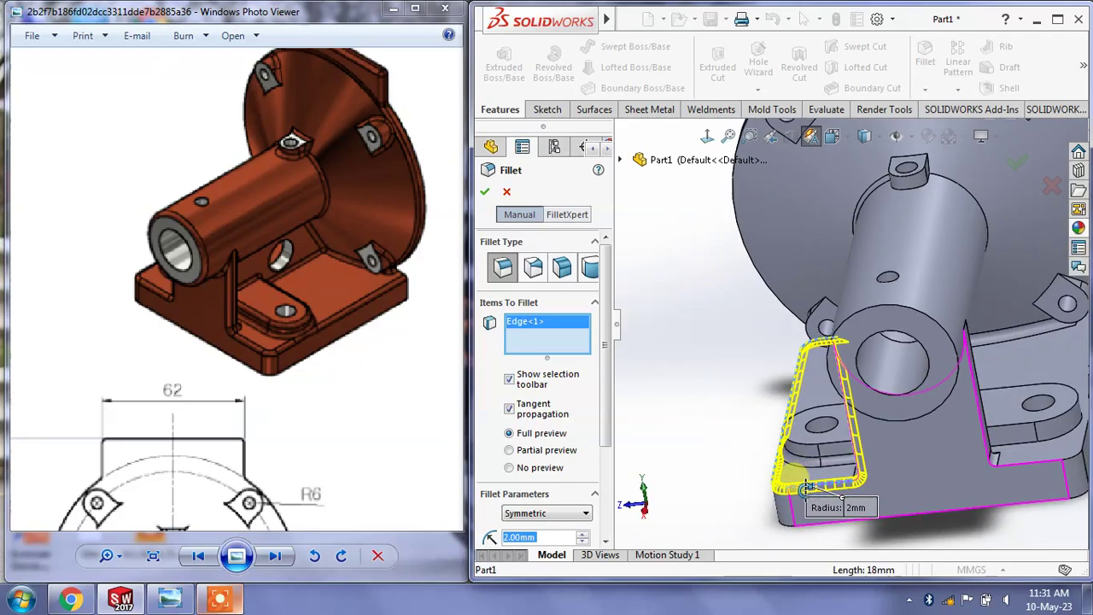
left_click(969, 426)
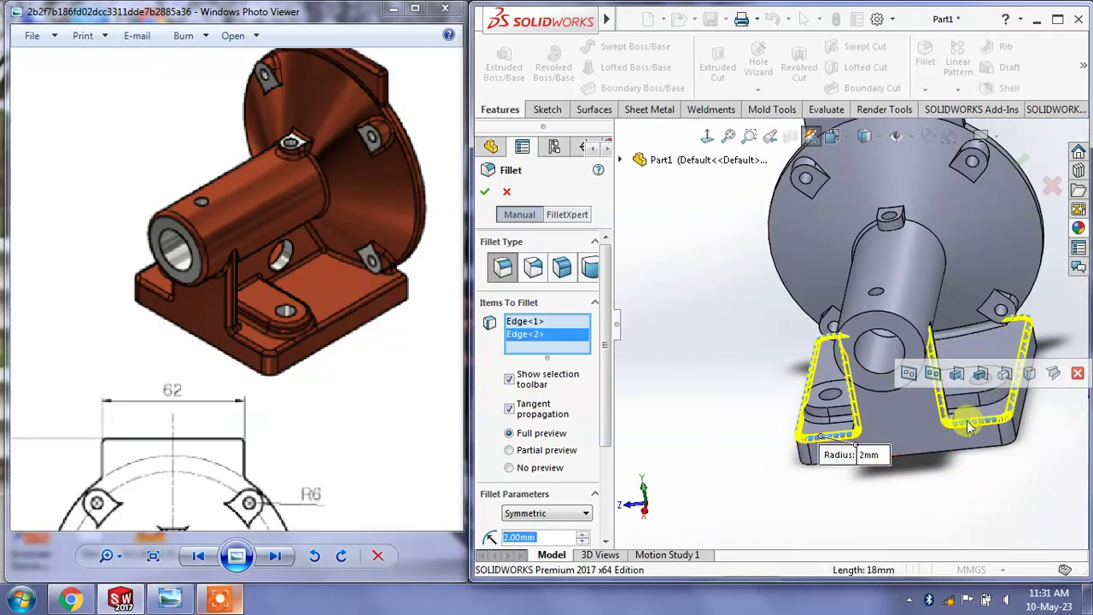
mouse_move(977, 491)
middle_mouse_down()
mouse_move(1012, 439)
mouse_move(1004, 501)
middle_mouse_up()
left_click(826, 466)
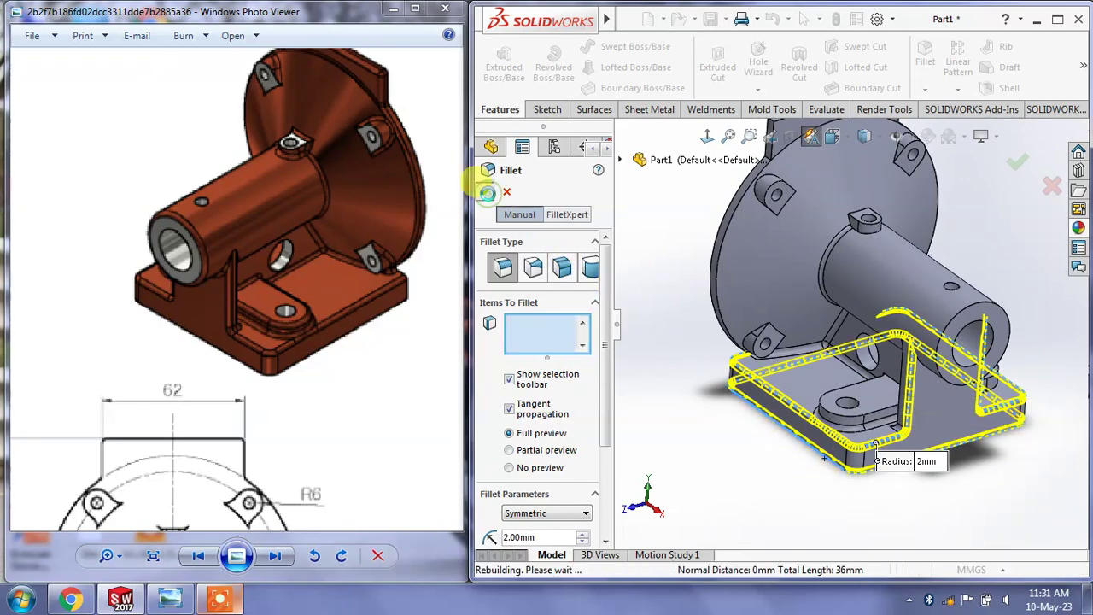
mouse_move(947, 435)
middle_mouse_down()
mouse_move(871, 415)
mouse_move(862, 431)
mouse_move(891, 366)
mouse_move(866, 298)
mouse_move(952, 108)
middle_mouse_up()
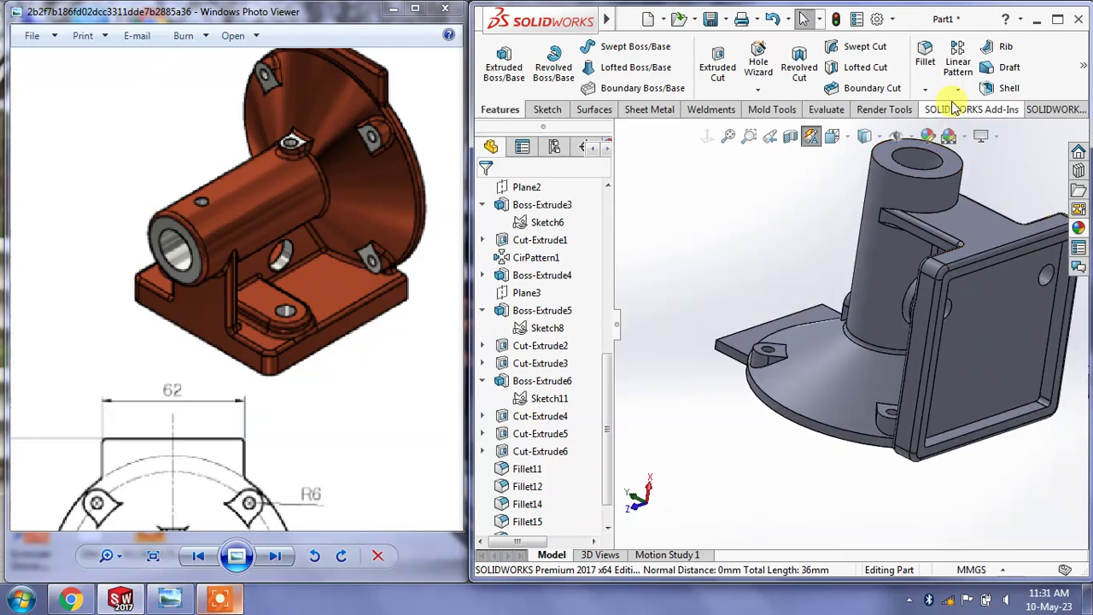
Apply a 2 mm fillet to the rib and hole edges by the boss, clearing the failing edge
left_click(924, 53)
scroll(929, 249, "down", 3)
left_click(927, 256)
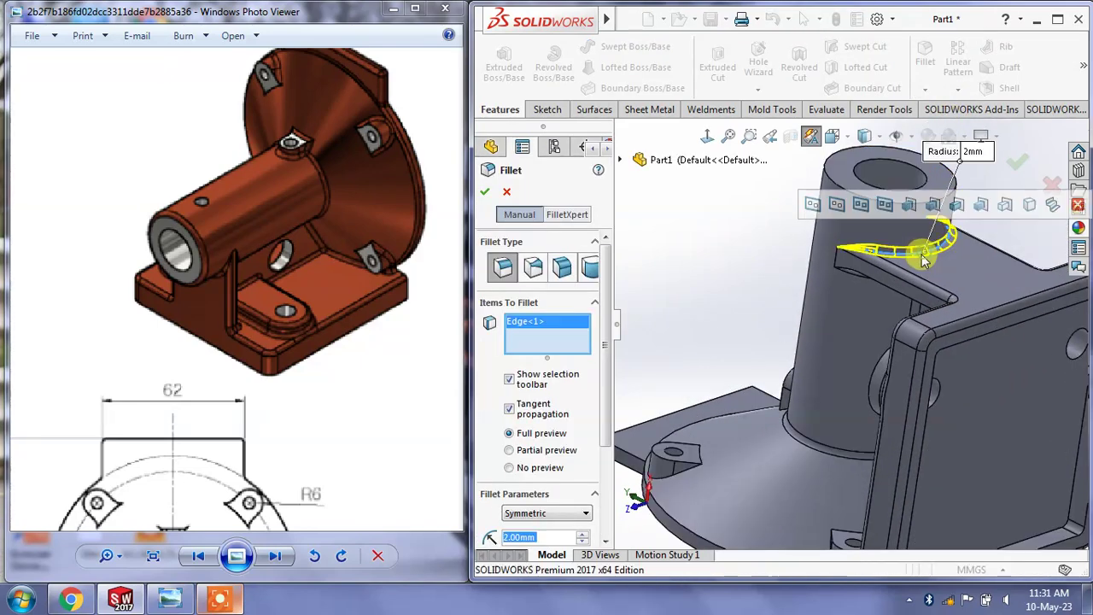
mouse_move(900, 288)
middle_mouse_down()
mouse_move(866, 293)
mouse_move(891, 341)
mouse_move(658, 297)
mouse_move(759, 339)
mouse_move(833, 348)
middle_mouse_up()
left_click(839, 330)
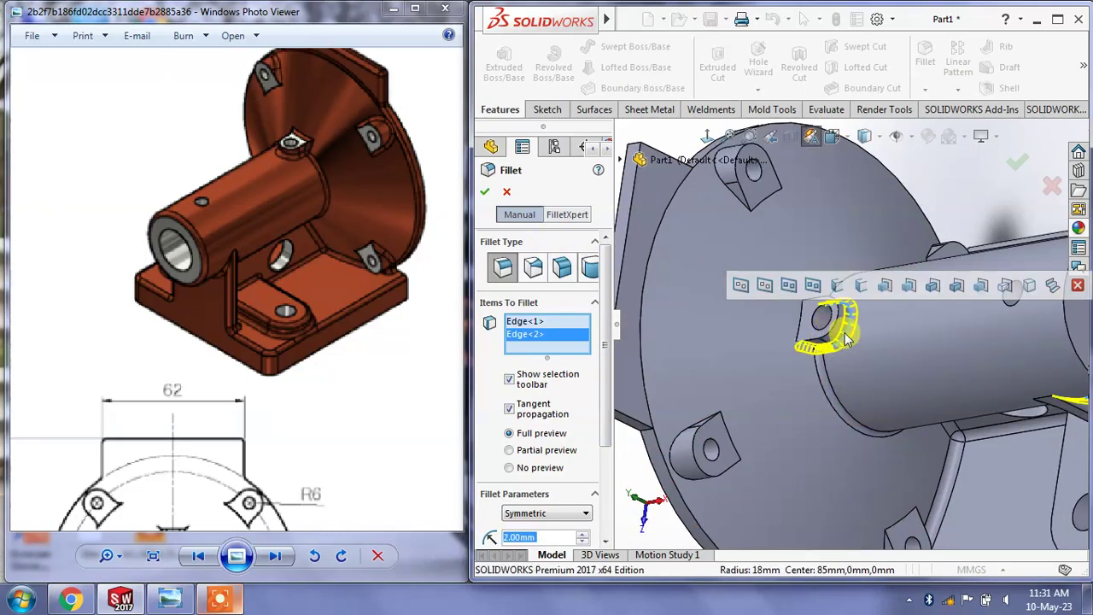
left_click(839, 329)
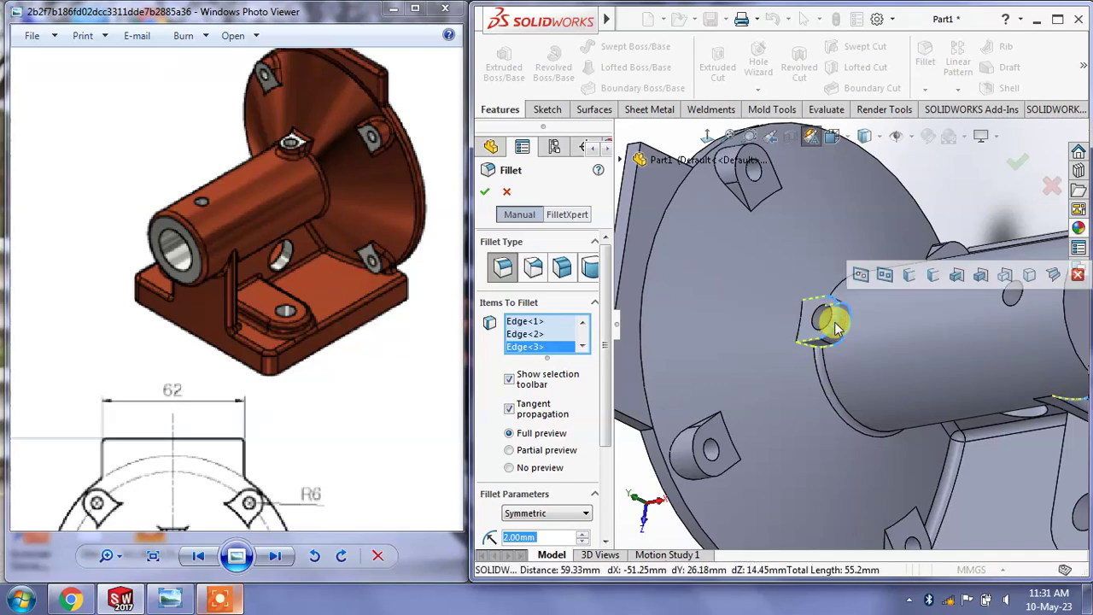
left_click(483, 193)
left_click(496, 137)
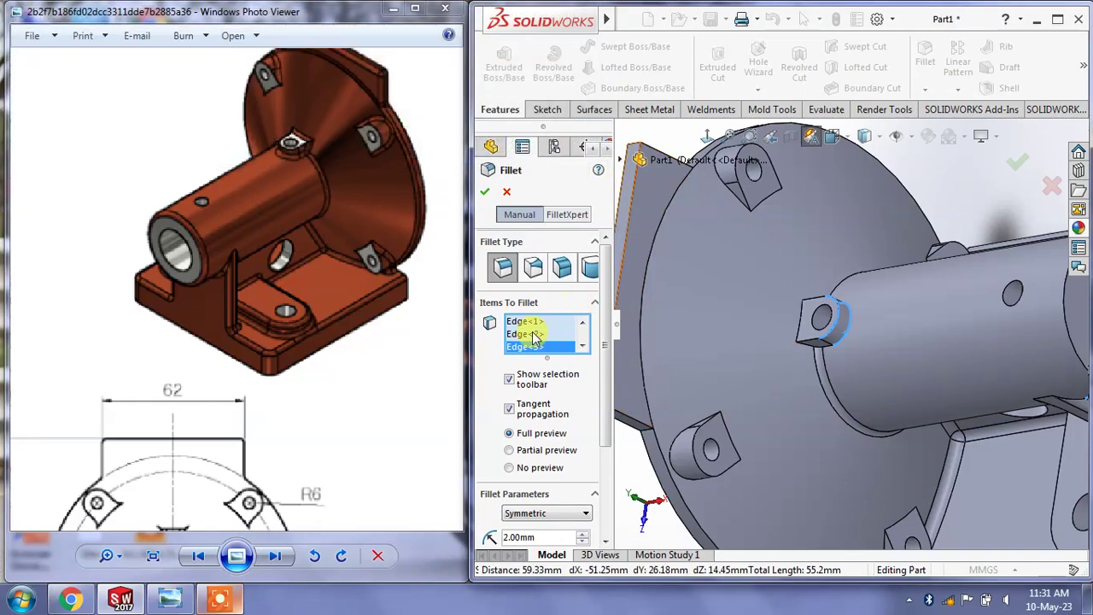
right_click(535, 347)
left_click(565, 376)
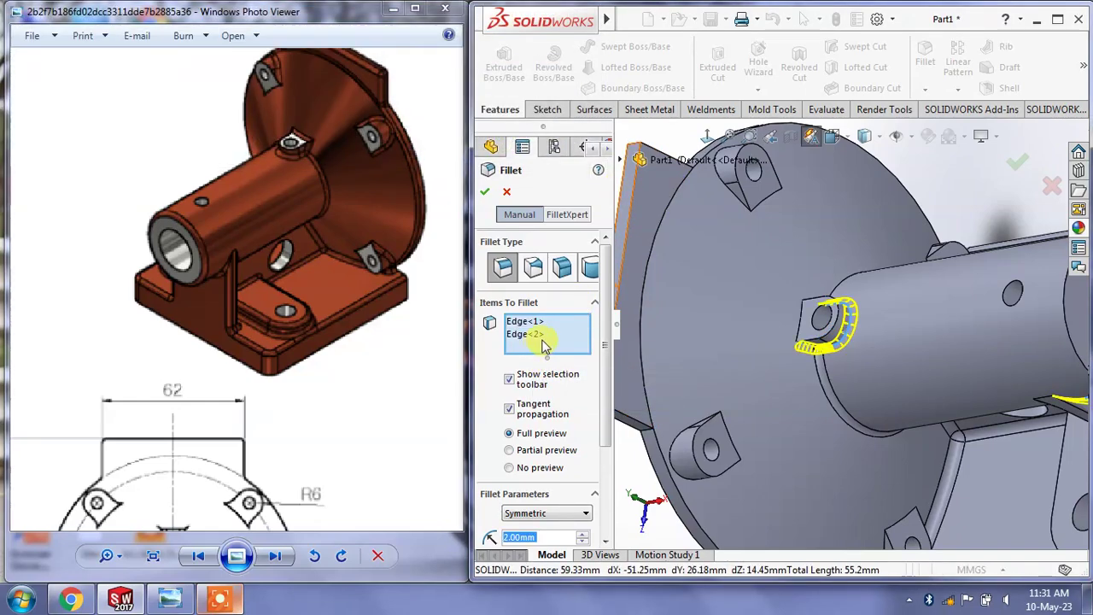
left_click(485, 192)
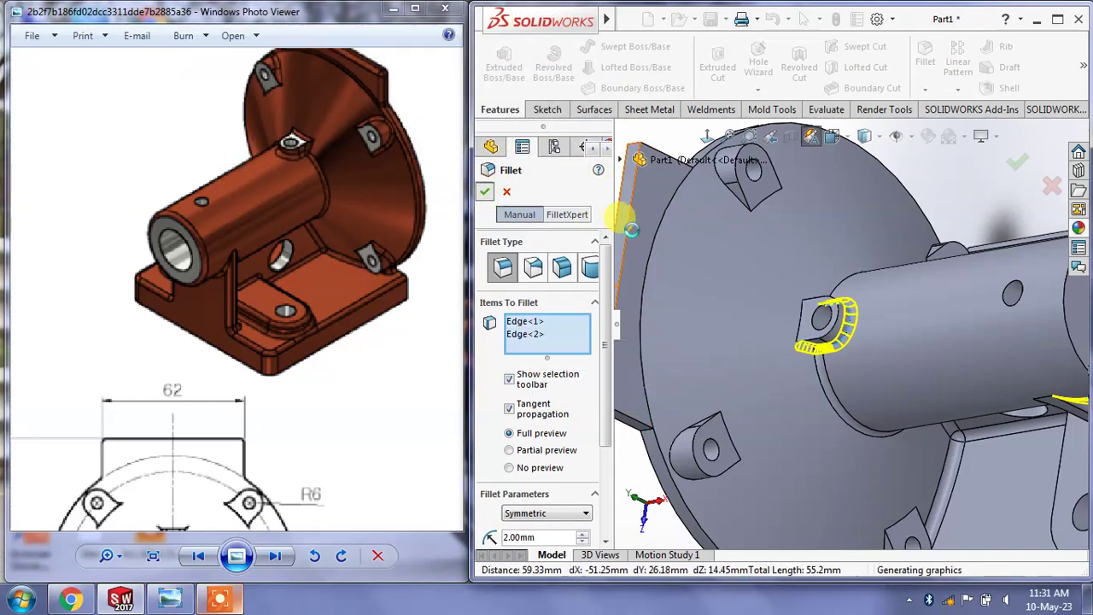
Round the shaft lug's base edge with a 2 mm fillet
mouse_move(976, 366)
middle_mouse_down()
mouse_move(896, 310)
mouse_move(900, 371)
mouse_move(907, 360)
middle_mouse_up()
scroll(846, 261, "down", 2)
scroll(818, 224, "down", 2)
scroll(810, 171, "down", 1)
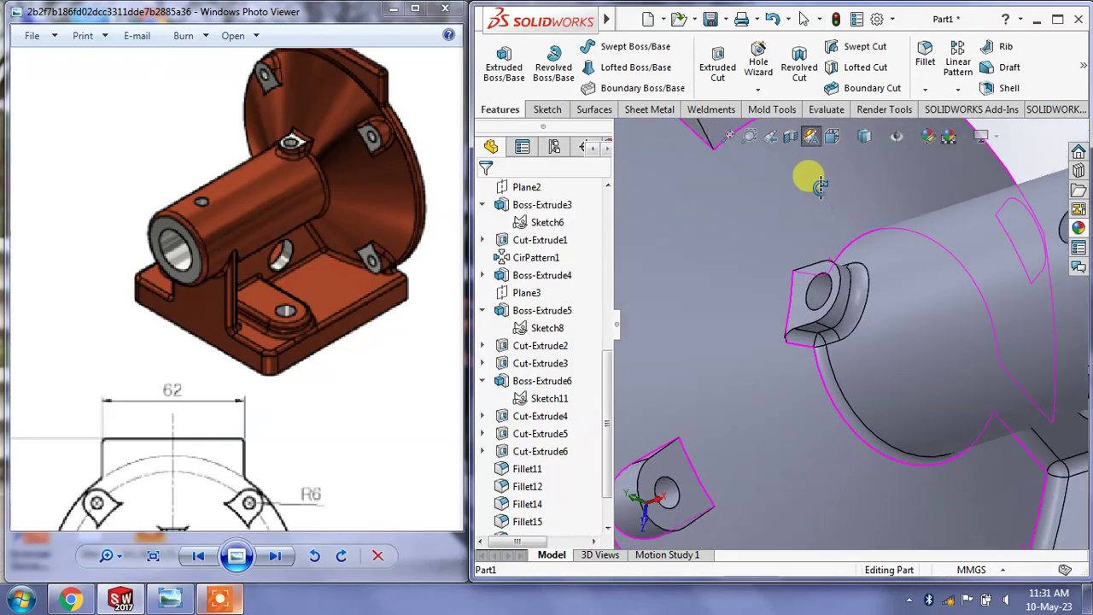
middle_click_drag(837, 250, 867, 96)
left_click(925, 54)
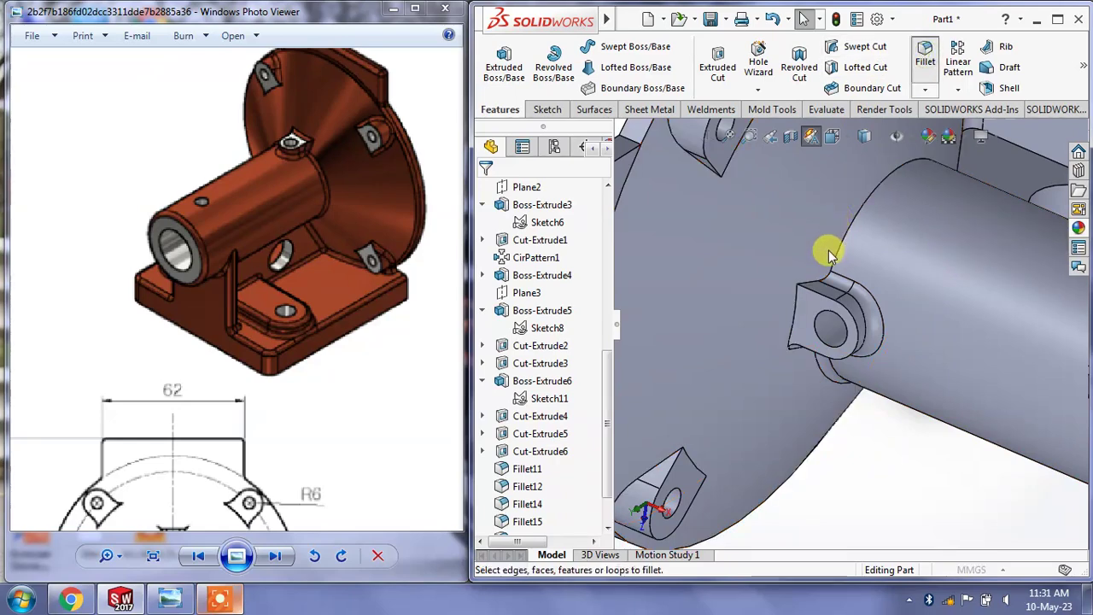
left_click(807, 277)
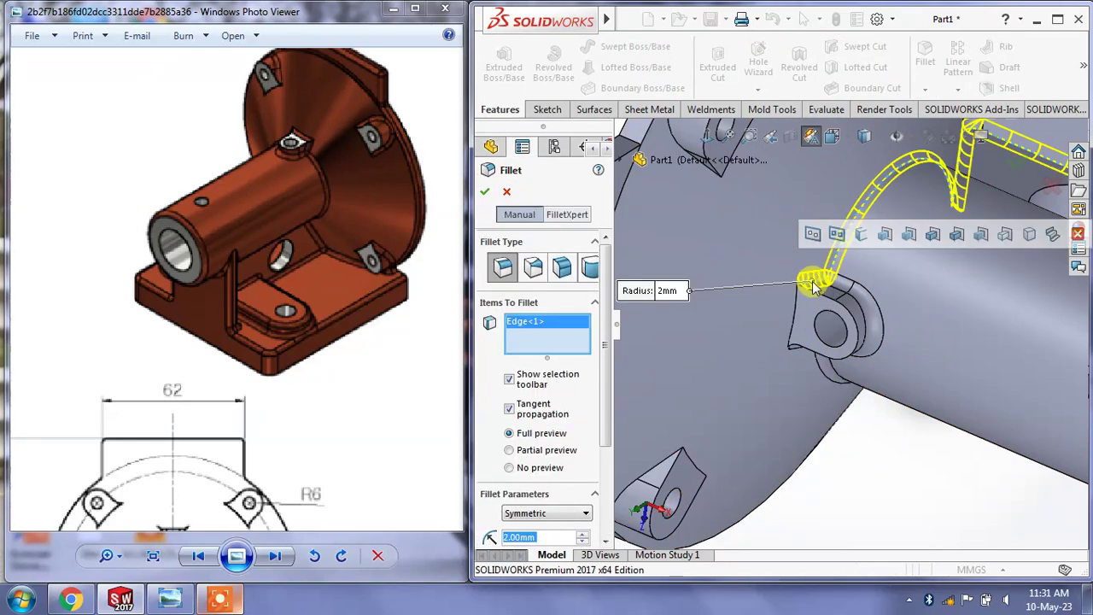
middle_click_drag(798, 262, 800, 166)
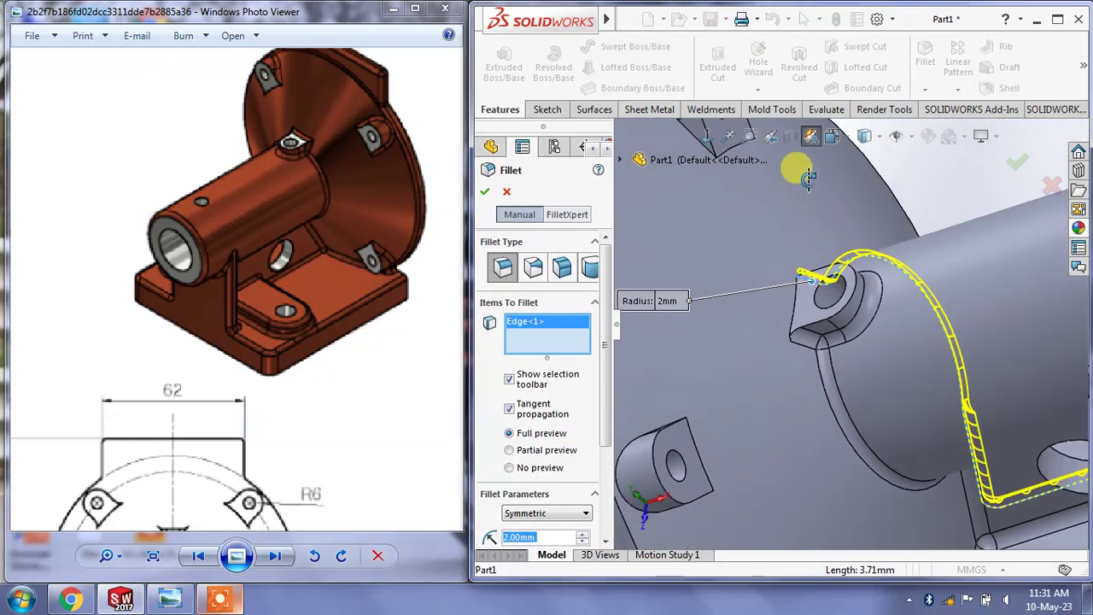
left_click(484, 189)
mouse_move(732, 244)
middle_mouse_down()
mouse_move(738, 340)
mouse_move(733, 322)
middle_mouse_up()
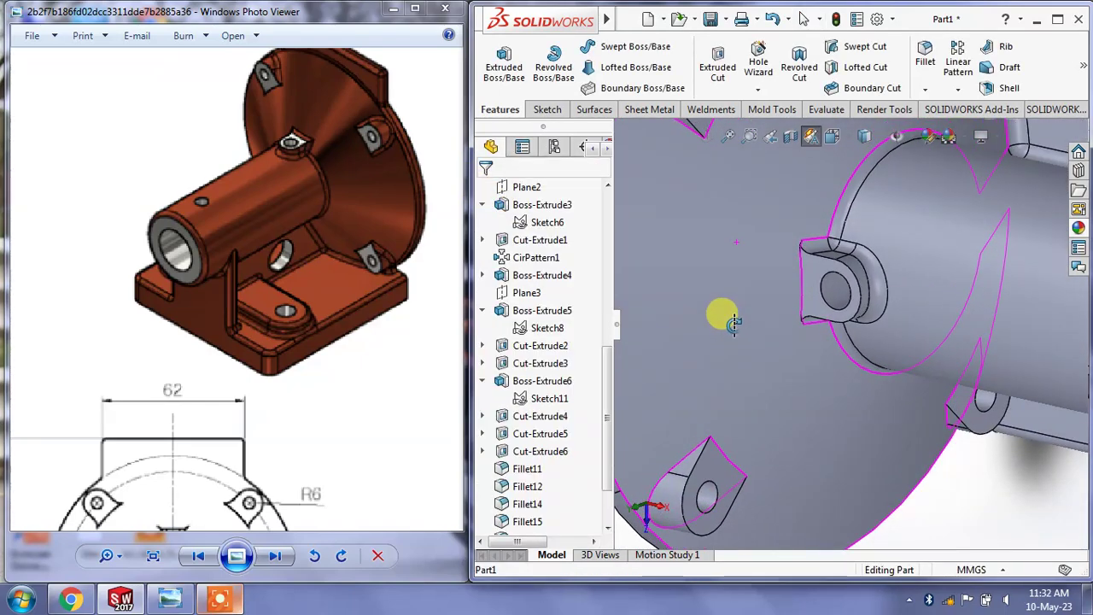
Start a fillet on the upper flange lug's base edge, leaving out its hole edge
key("f")
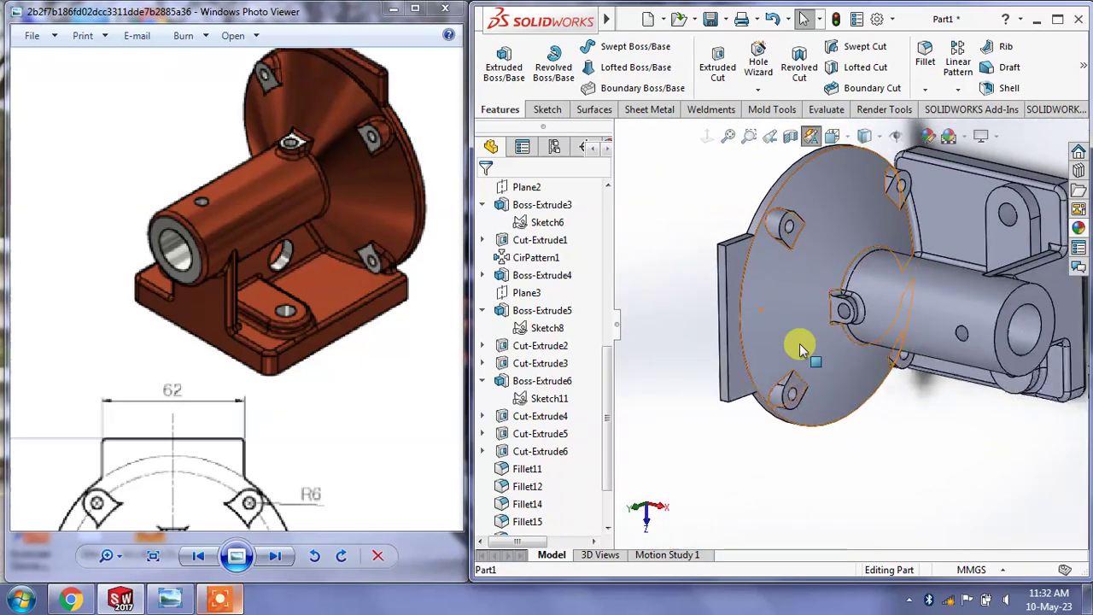
scroll(815, 175, "down", 3)
left_click(925, 52)
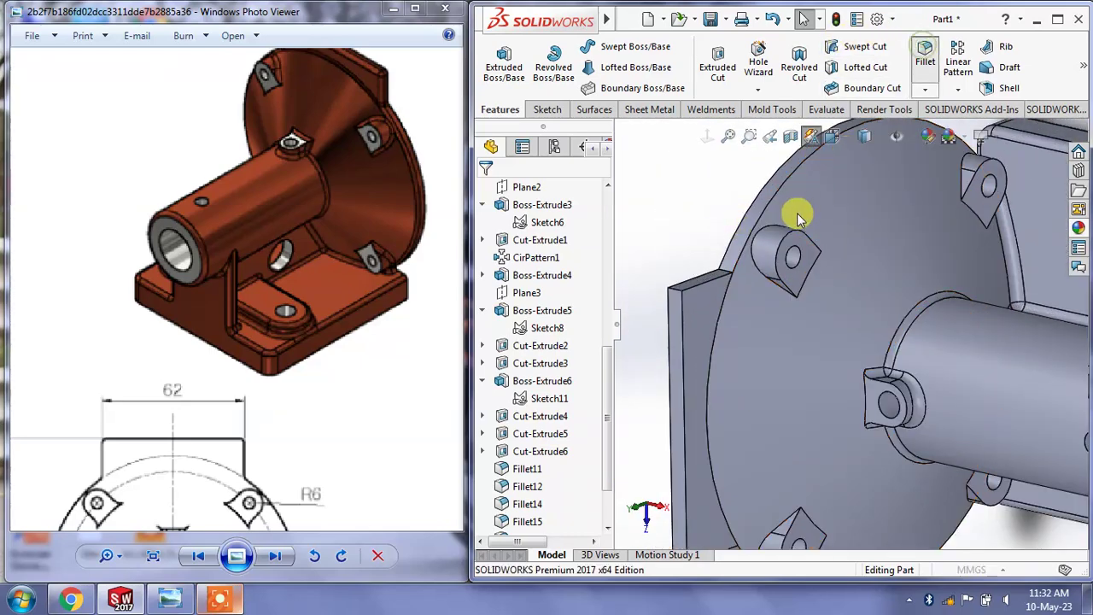
left_click(755, 253)
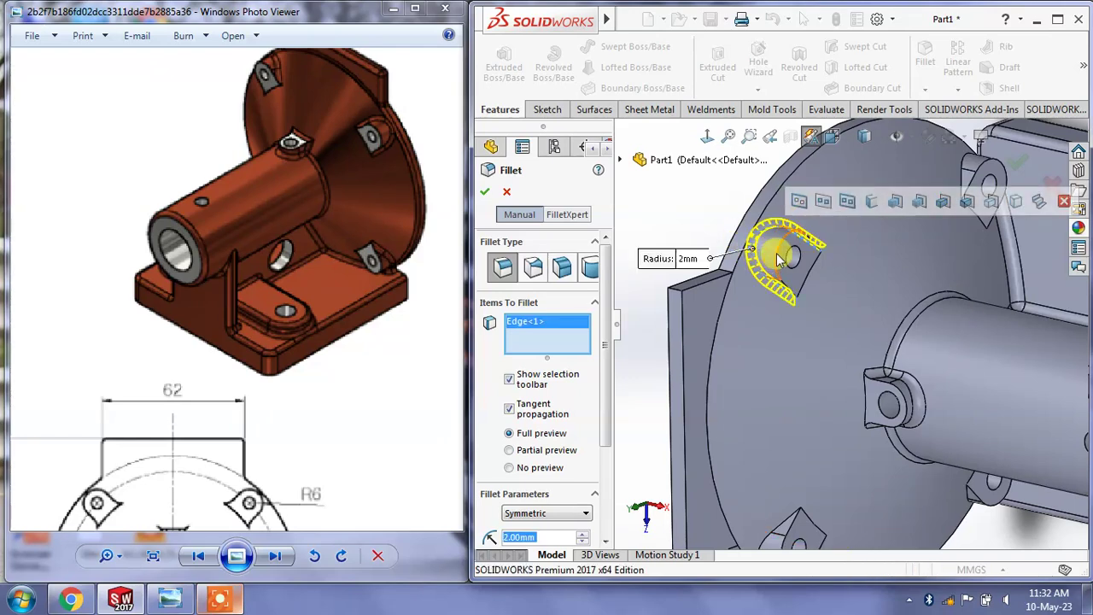
left_click(776, 261)
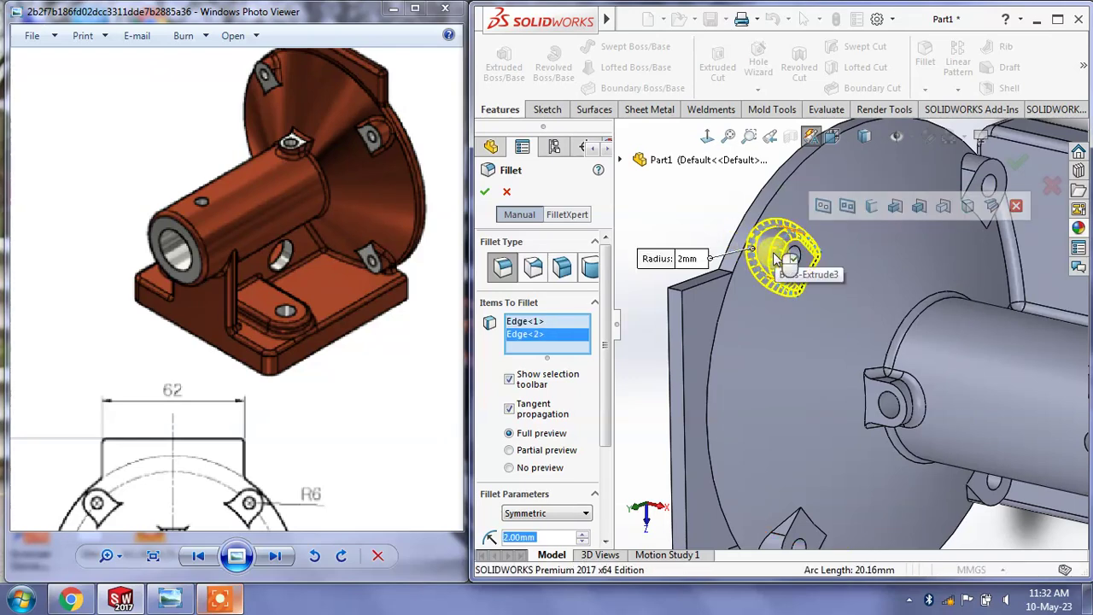
right_click(550, 340)
left_click(583, 366)
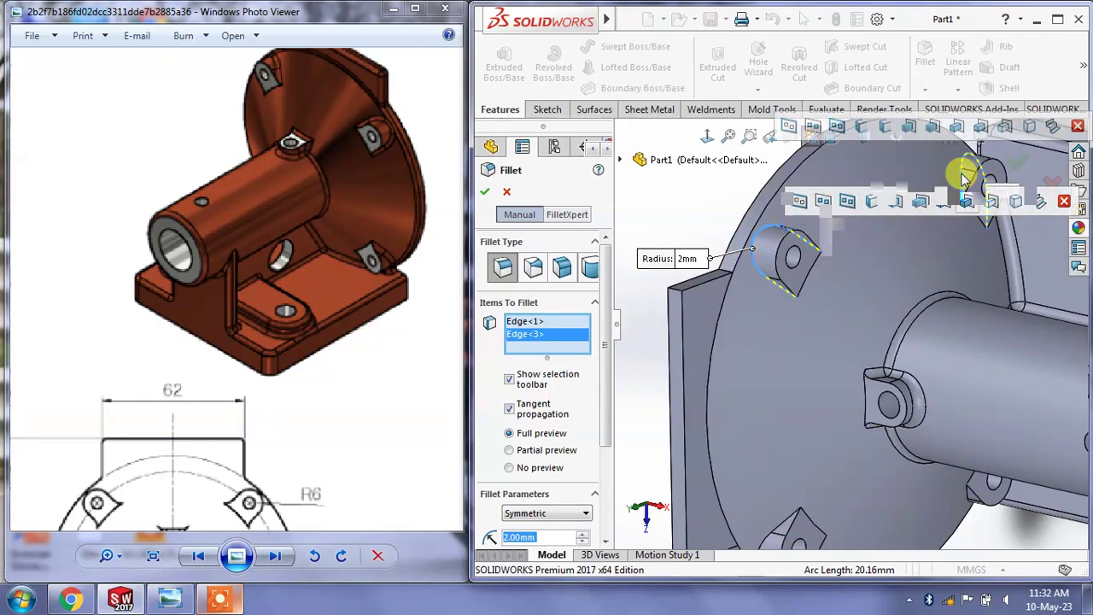
Add the other flange lugs' base edges, try the 2 mm fillet, and cancel after it fails
key("Up")
key("Up")
key("Up")
left_click(763, 373)
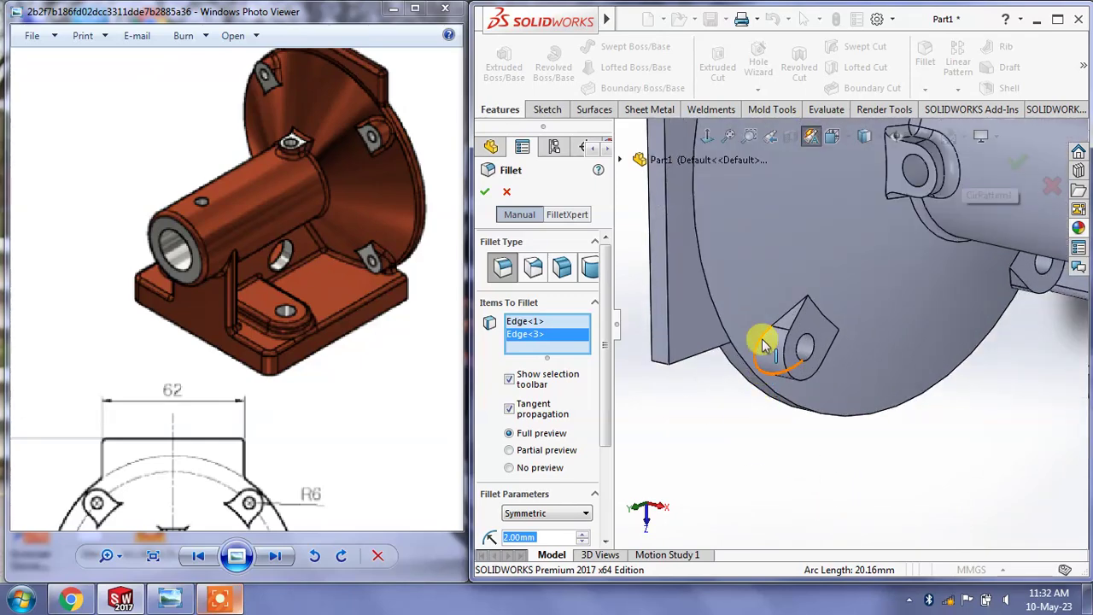
left_click(929, 386)
key("Up")
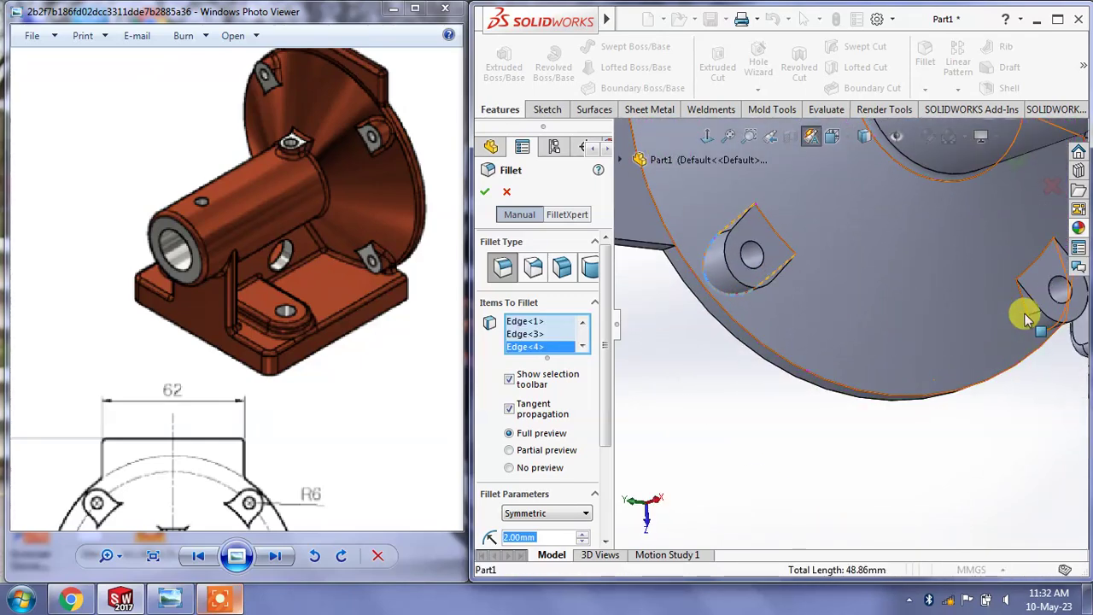
left_click(1027, 317)
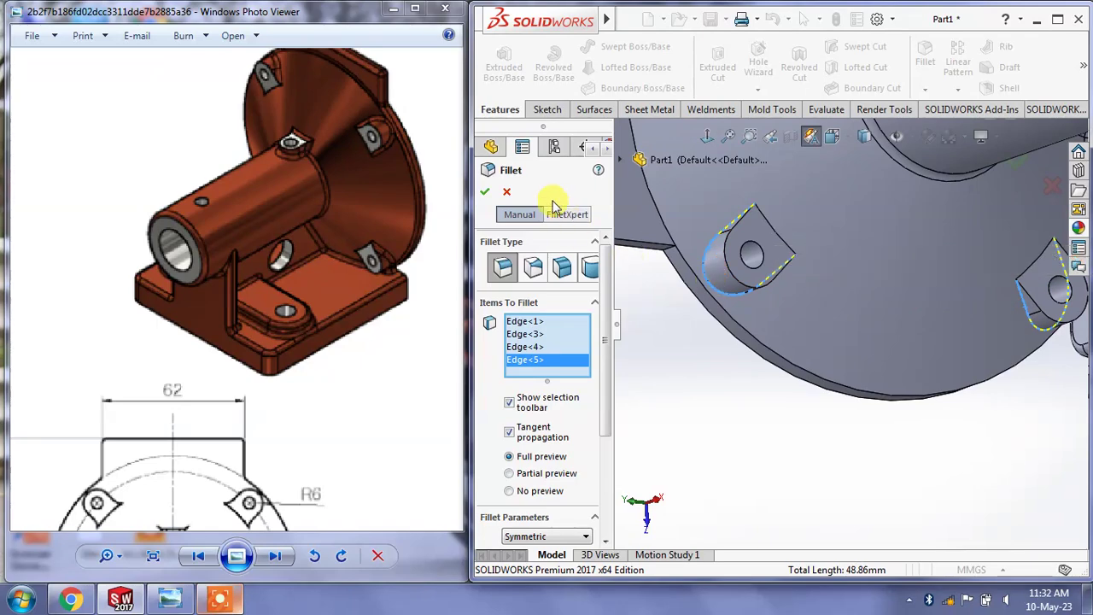
left_click(485, 192)
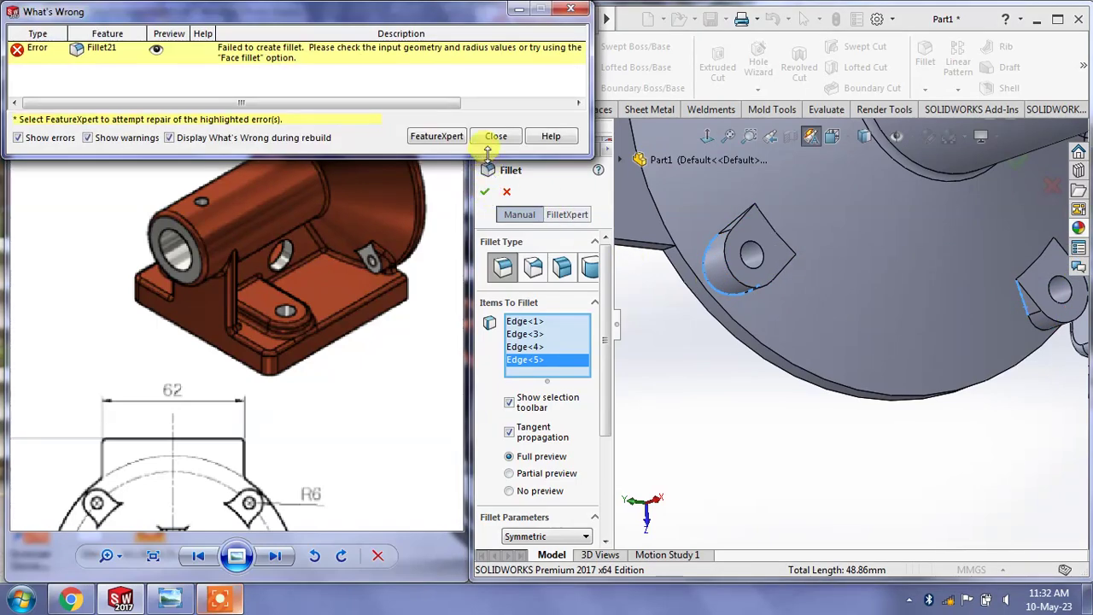
left_click(494, 139)
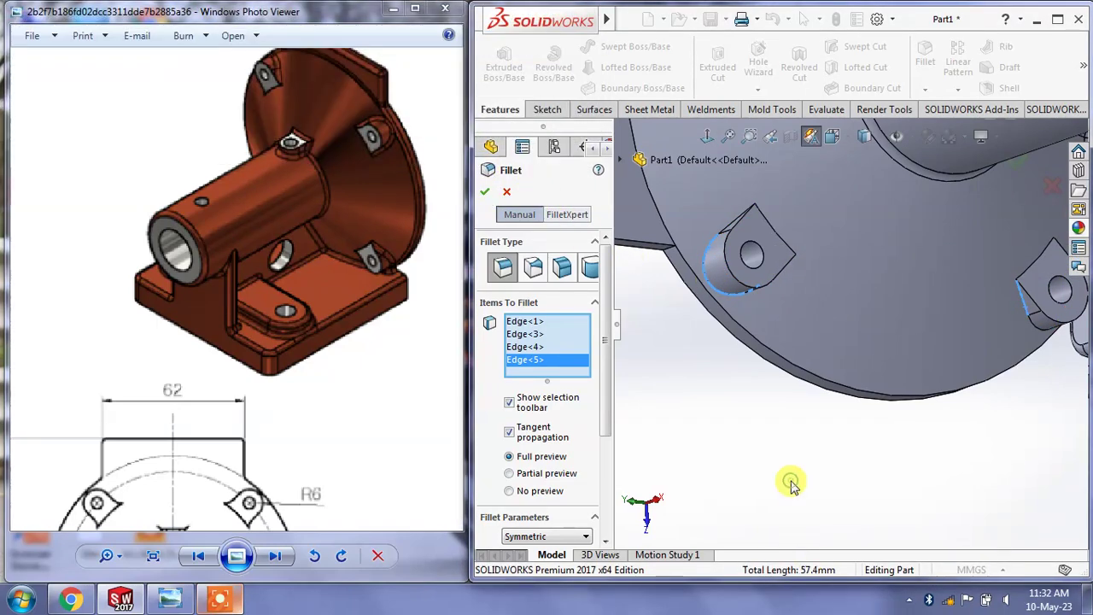
scroll(789, 483, "up", 3)
left_click(508, 193)
scroll(718, 376, "up", 3)
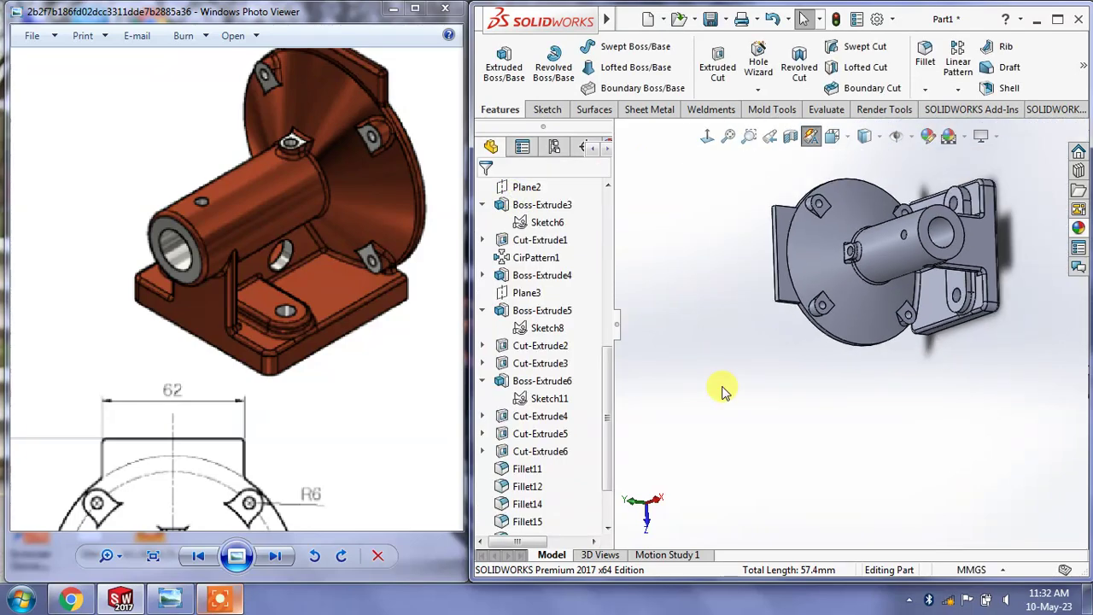
scroll(842, 202, "down", 3)
scroll(897, 128, "down", 2)
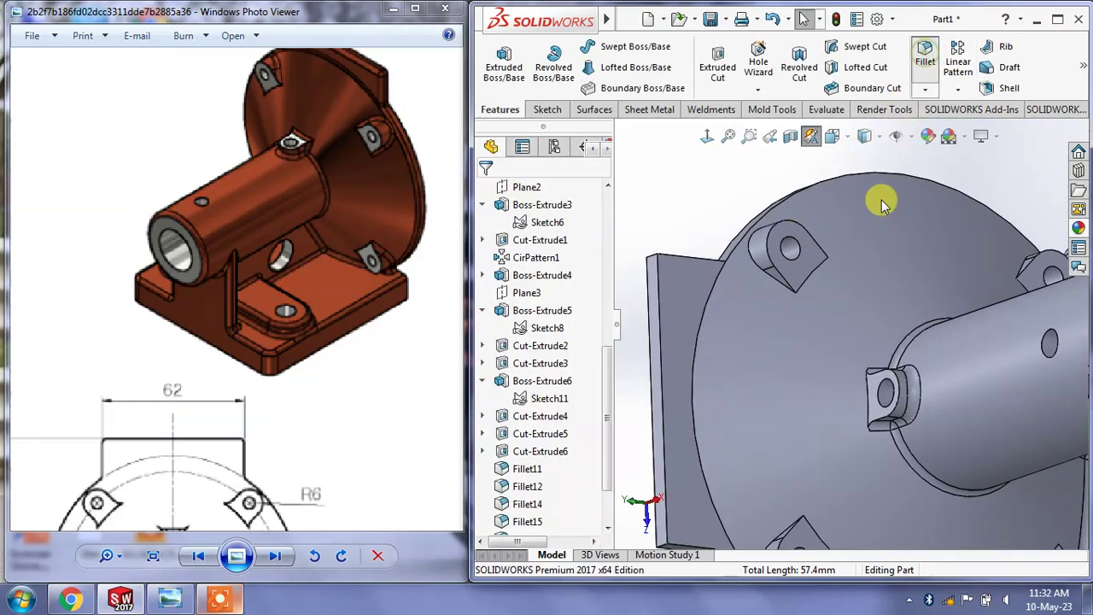
Add separate 2 mm fillets on the upper and lower flange lugs' base edges
left_click(763, 267)
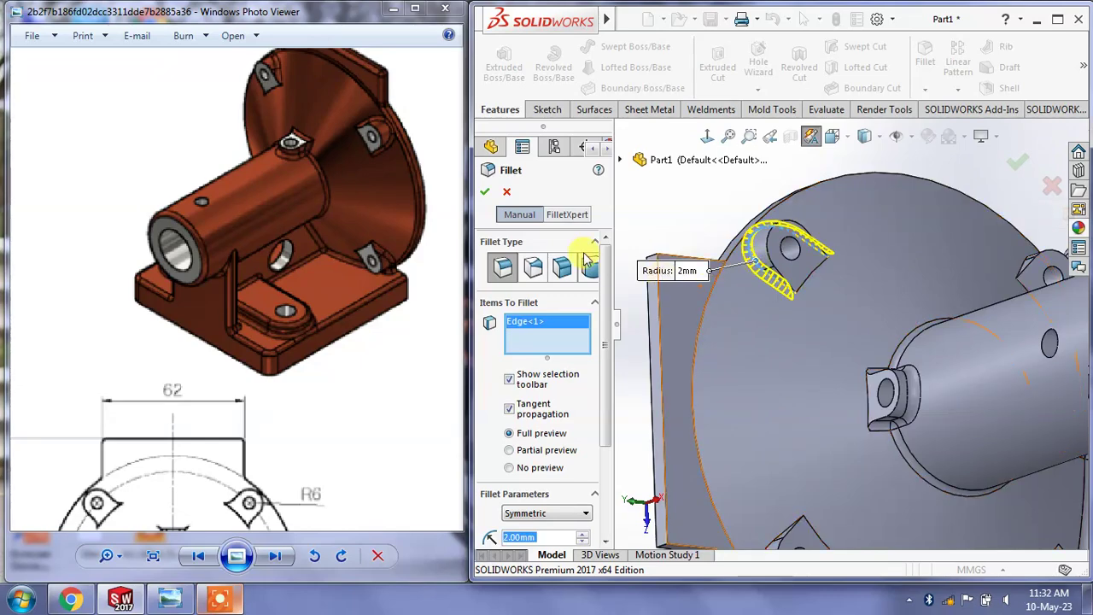
key("Return")
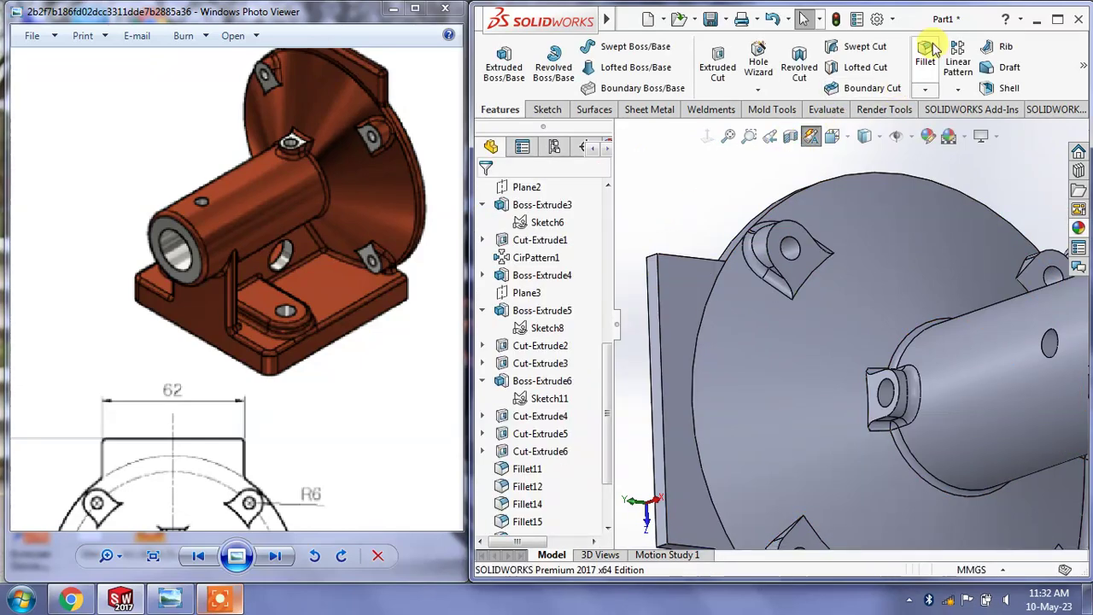
left_click(934, 50)
scroll(859, 361, "up", 3)
scroll(821, 446, "down", 5)
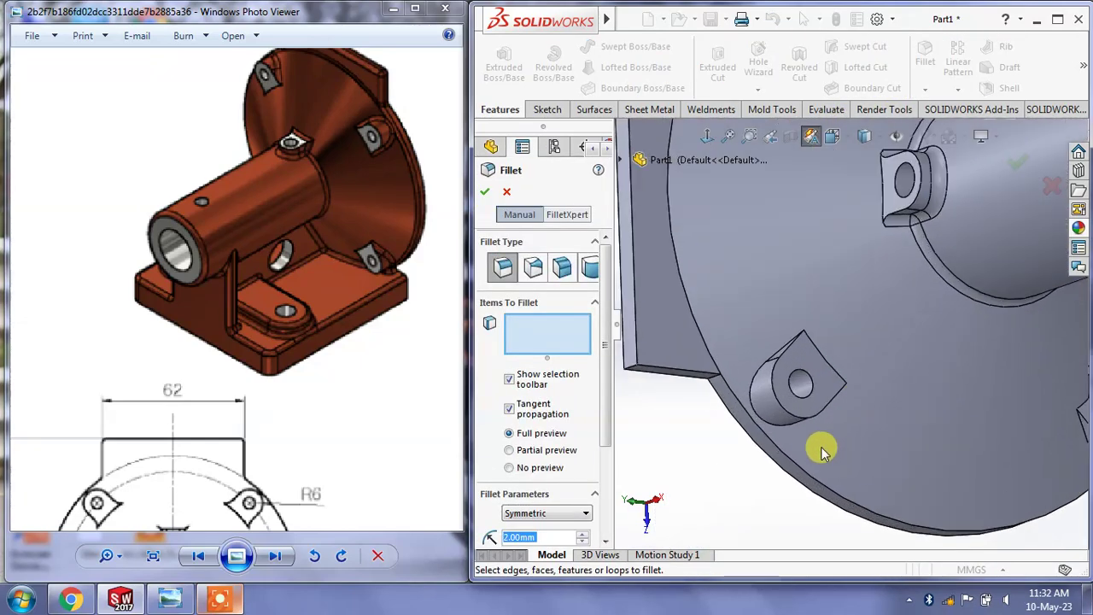
left_click(762, 421)
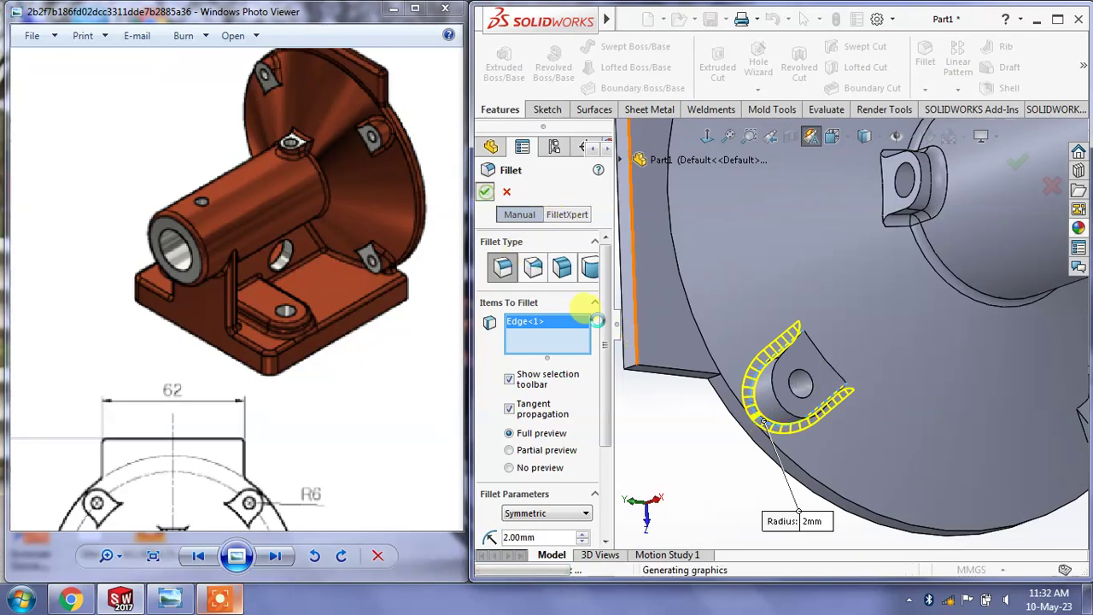
key("Return")
middle_click_drag(805, 401, 928, 327)
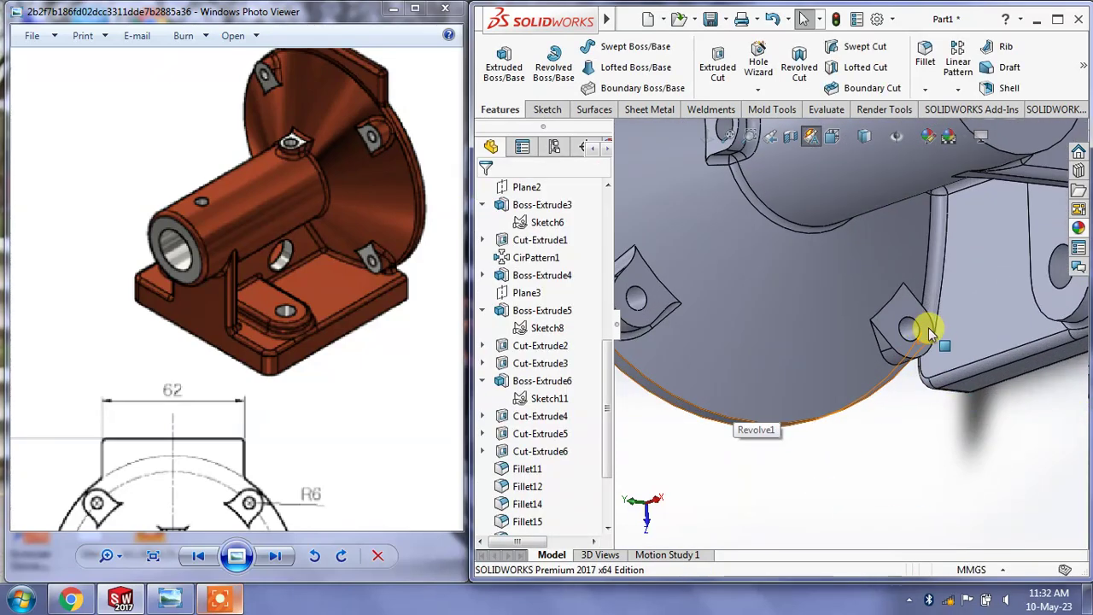
scroll(928, 327, "down", 2)
Add a 2 mm fillet on the next flange lug's base edge
left_click(927, 62)
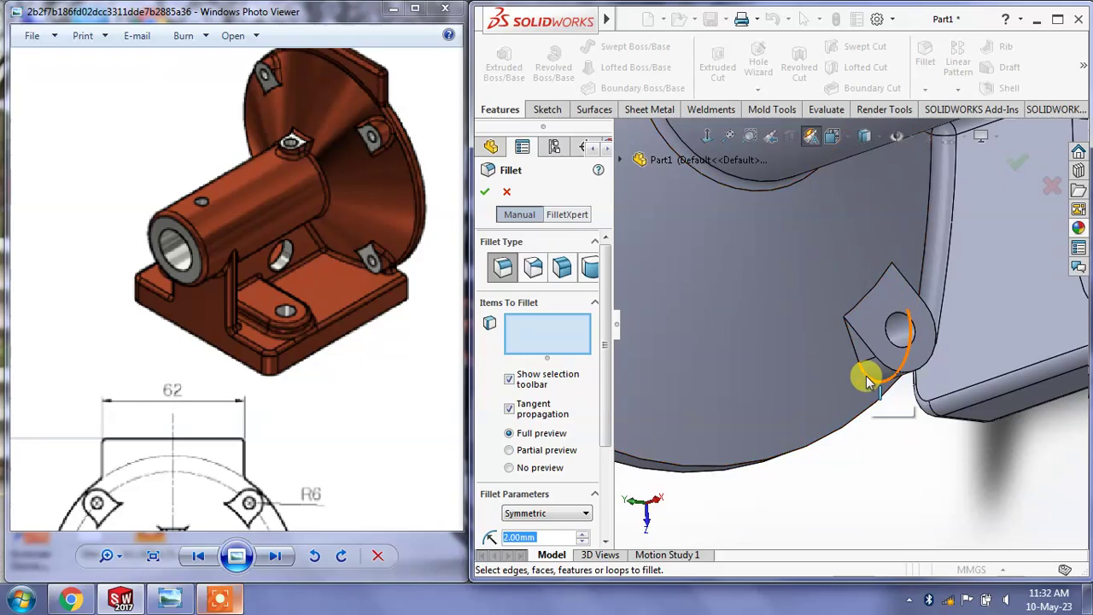
left_click(867, 380)
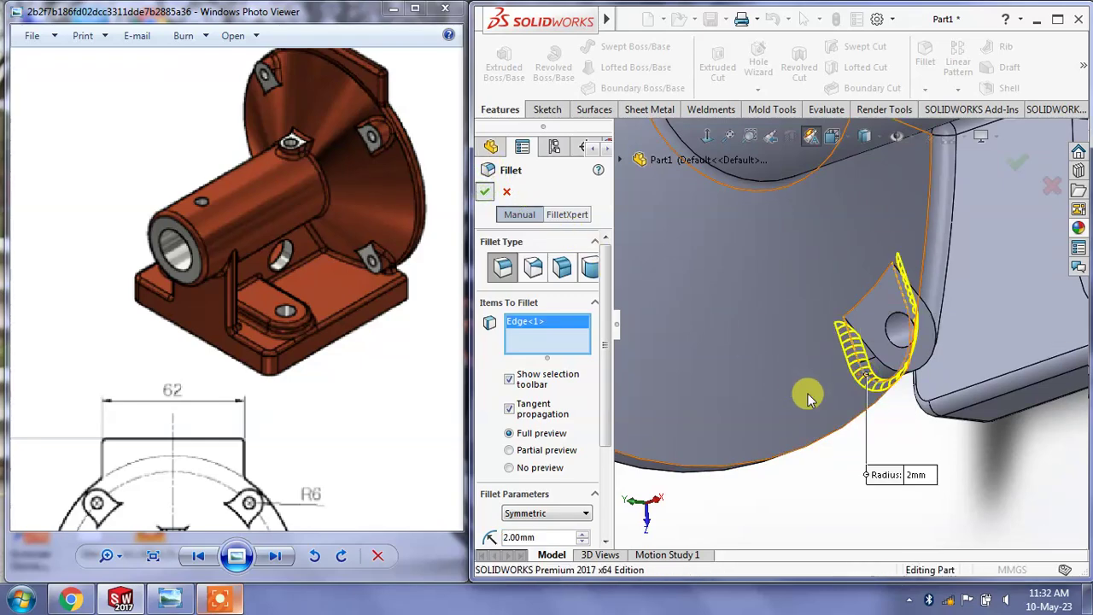
key("Return")
scroll(807, 391, "up", 3)
middle_click_drag(830, 385, 908, 287)
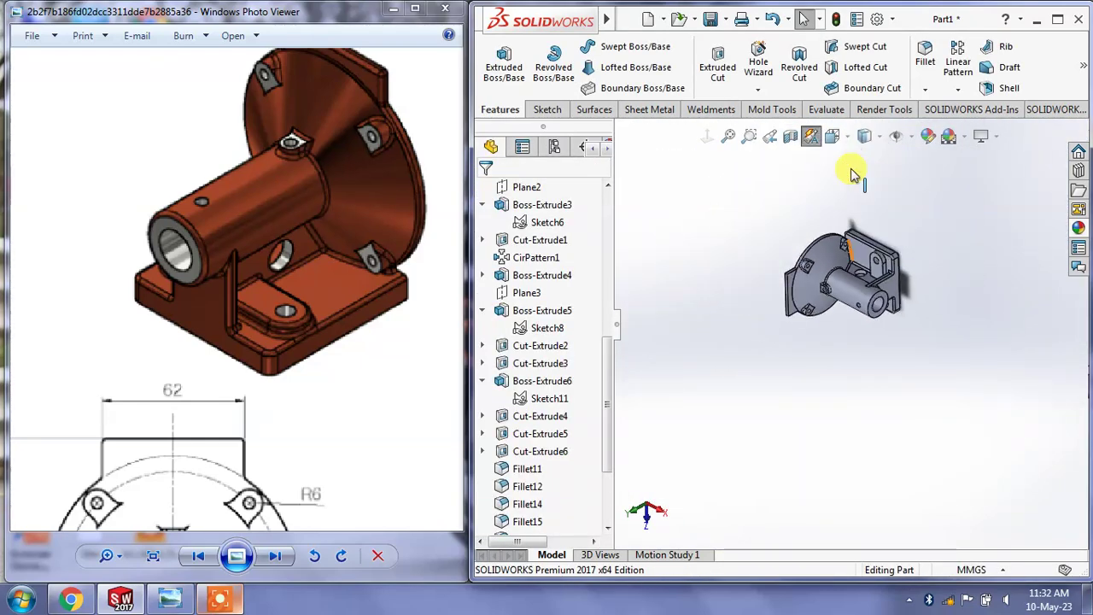
scroll(843, 214, "down", 3)
scroll(842, 239, "down", 3)
scroll(842, 245, "down", 2)
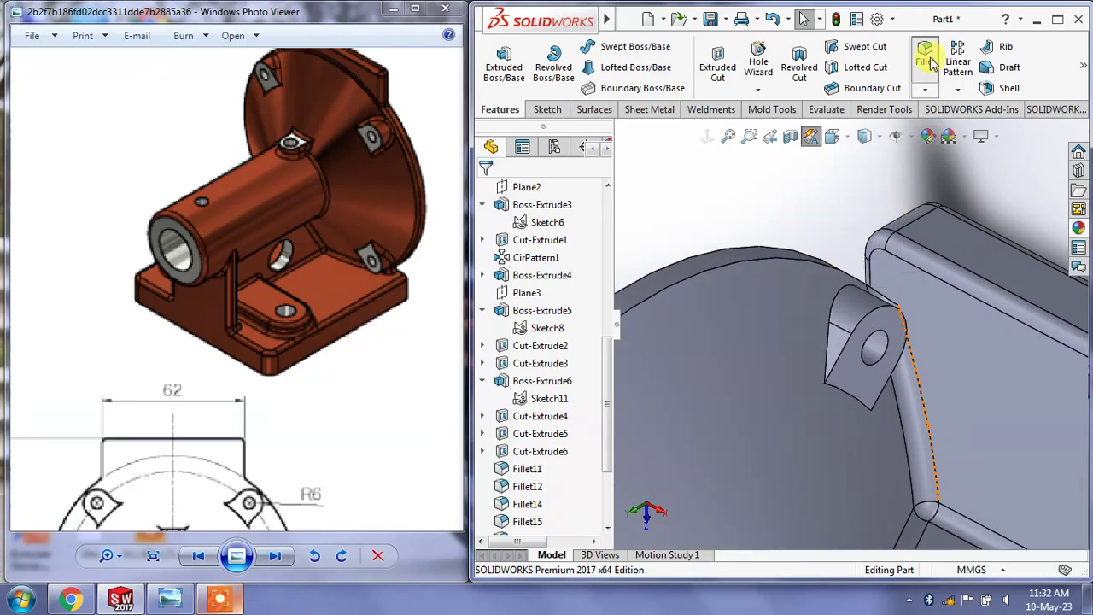
Fillet another lug edge at 2 mm, accepting it after dismissing the error report
left_click(933, 62)
left_click(832, 305)
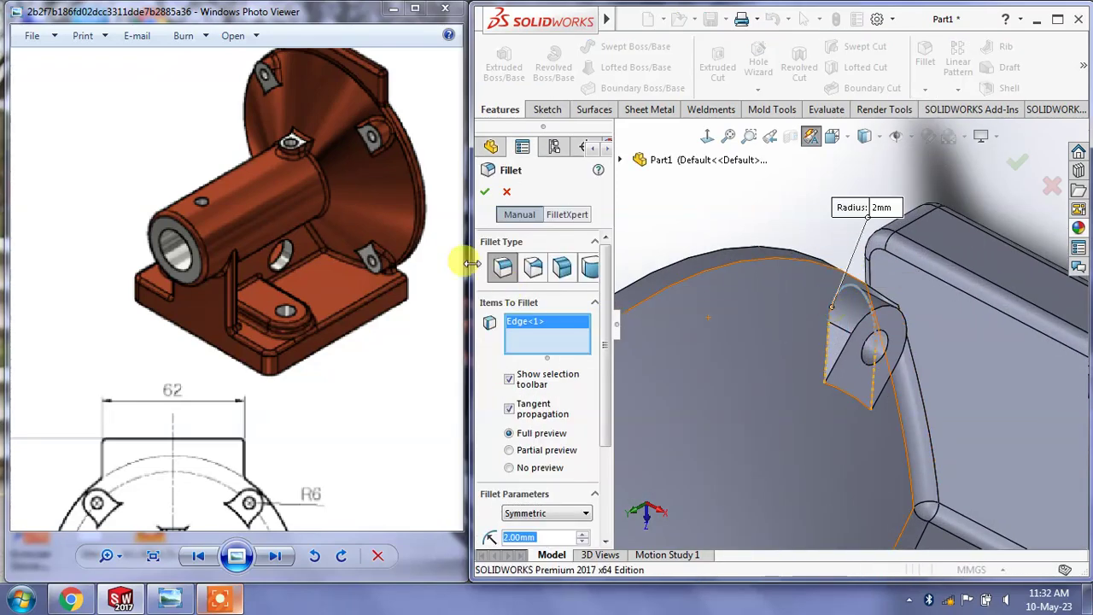
left_click(484, 191)
left_click(496, 134)
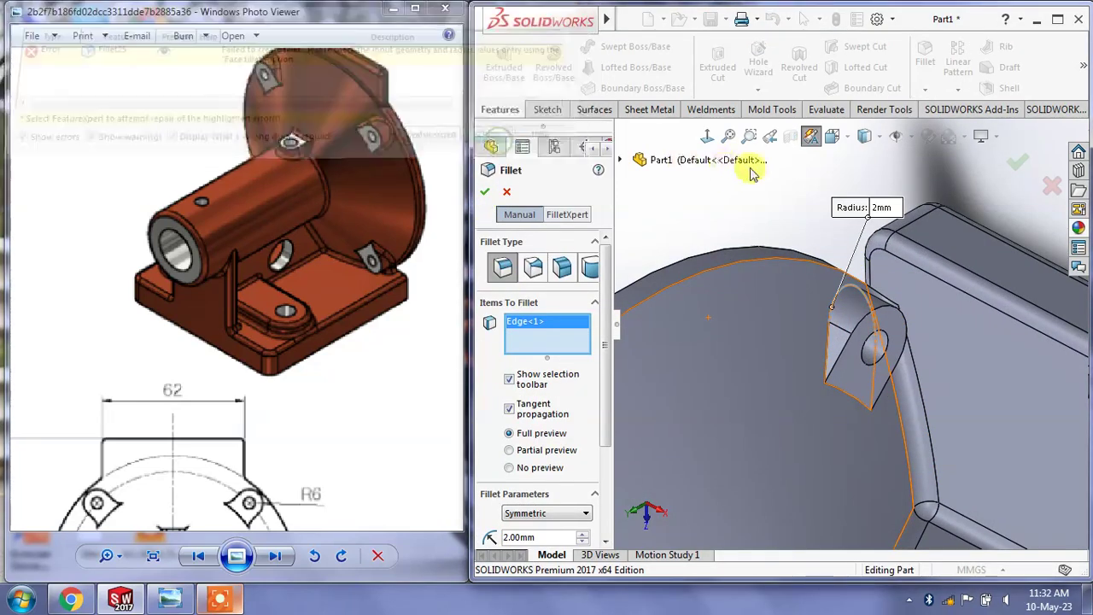
middle_click_drag(783, 248, 630, 272)
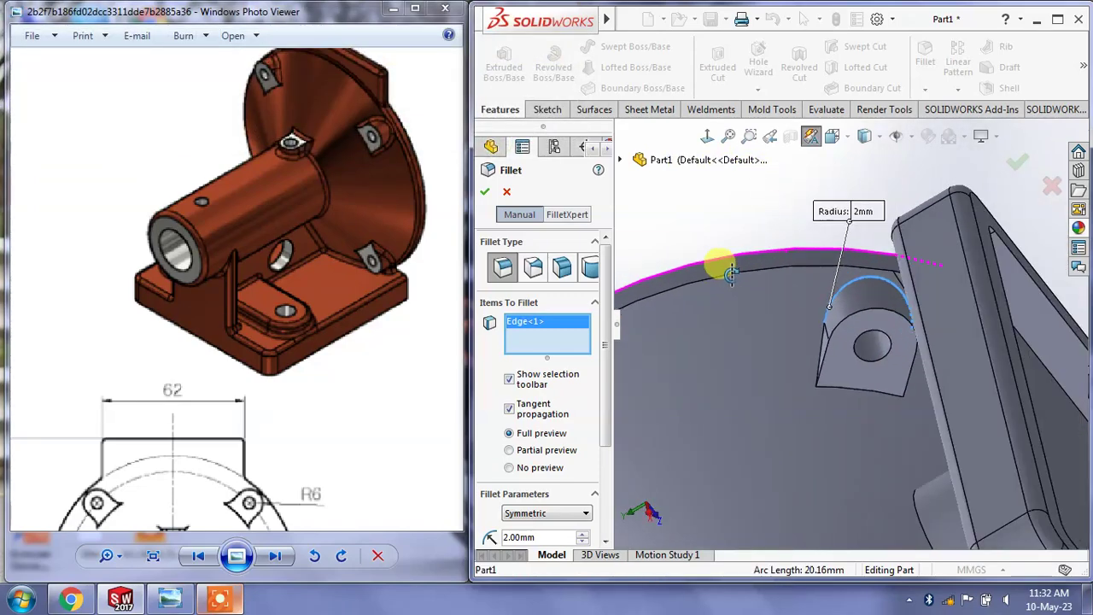
left_click(485, 191)
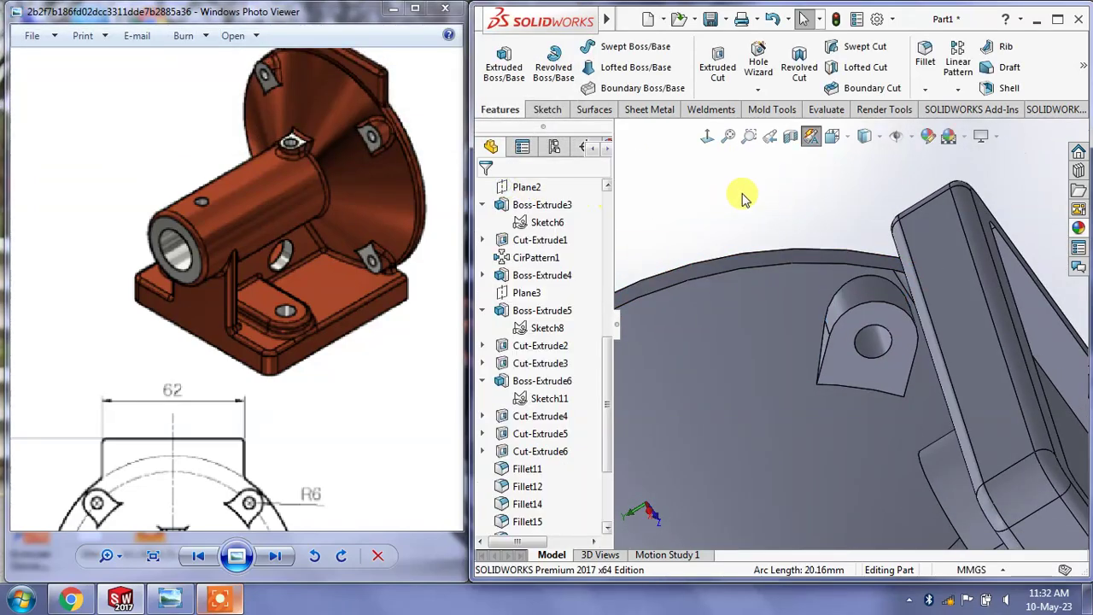
middle_click_drag(744, 183, 830, 183)
Retry a lug edge fillet with Tangent propagation off, cancel after it fails, then select Fillet14
left_click(923, 62)
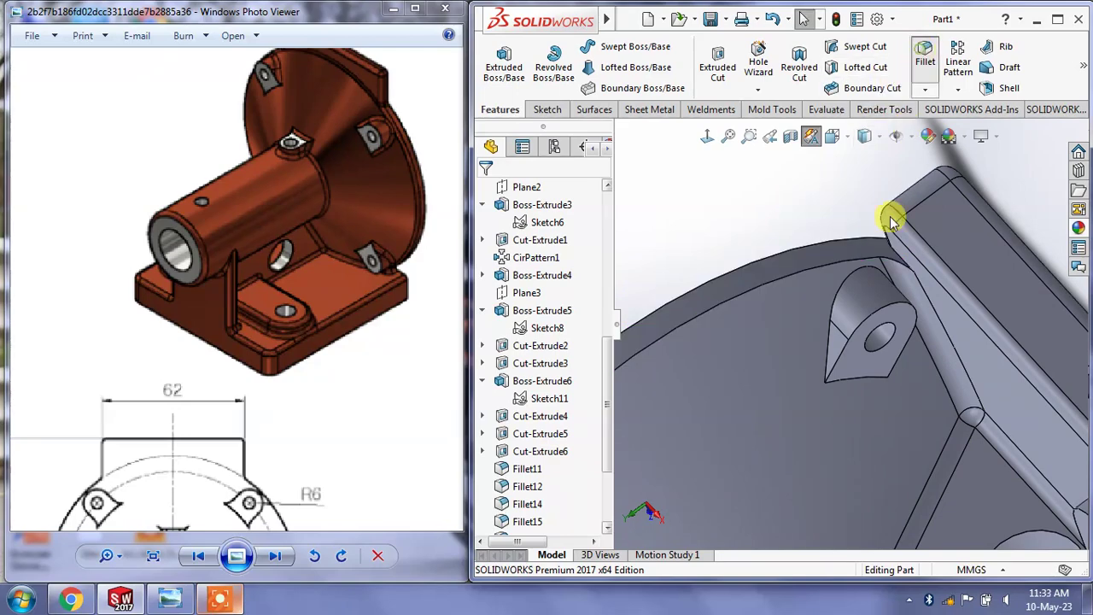
left_click(831, 344)
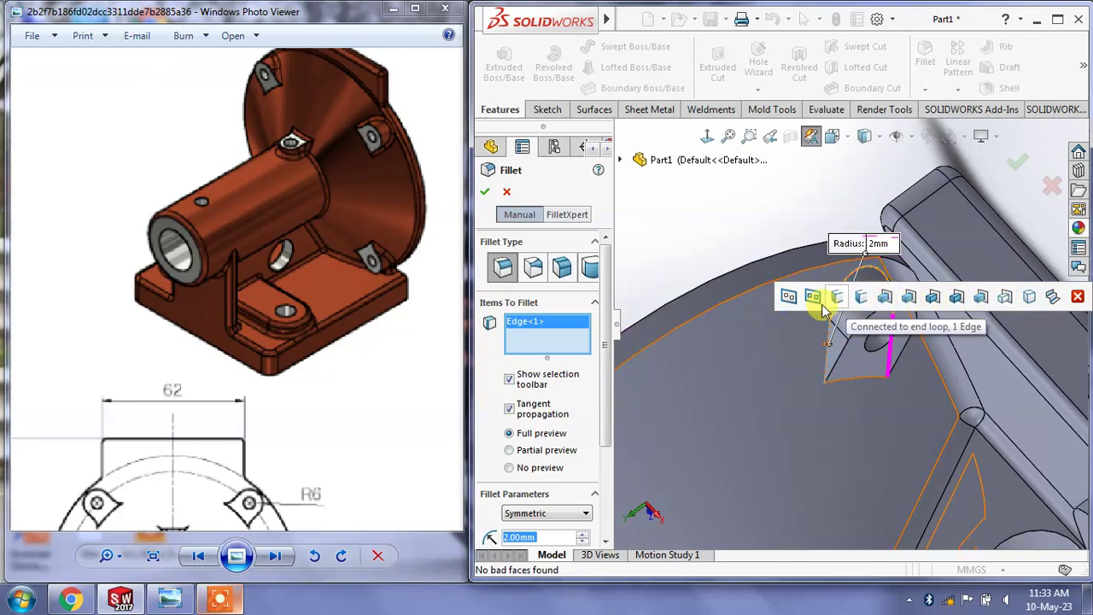
left_click(513, 409)
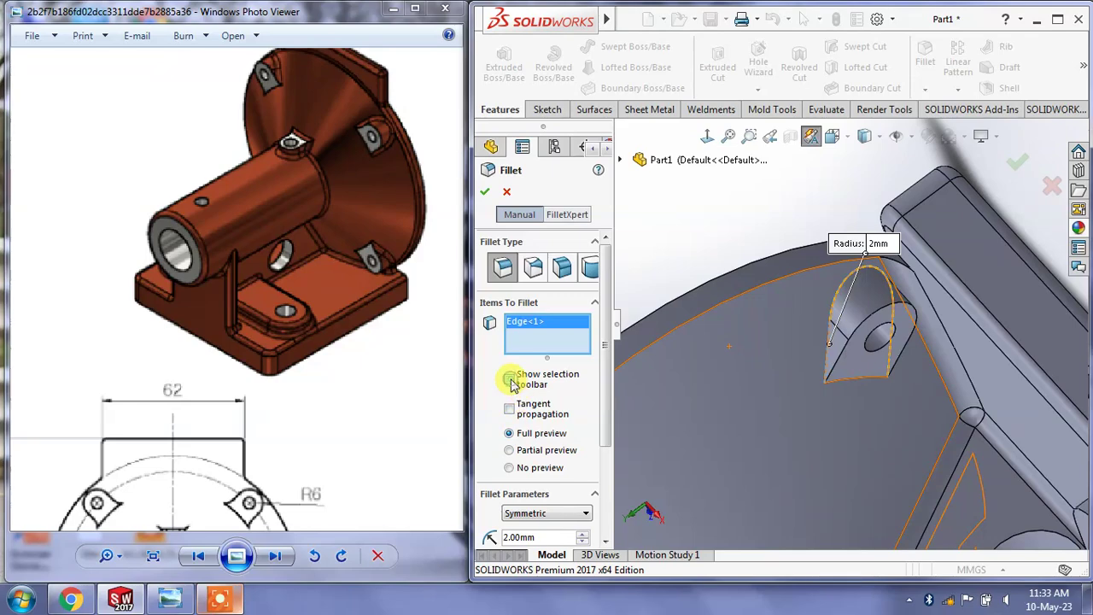
left_click(485, 193)
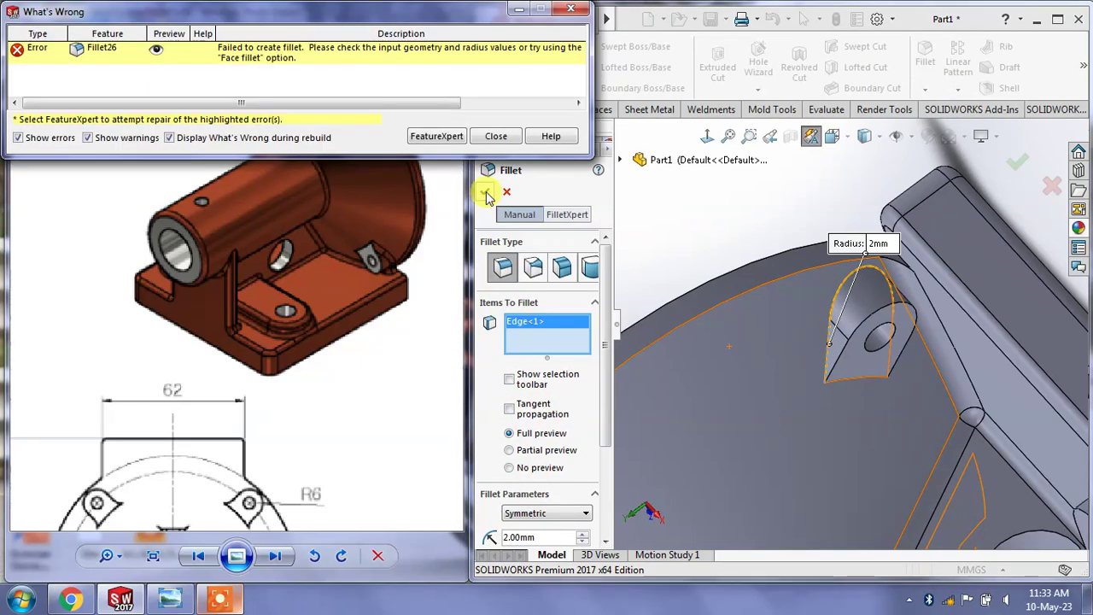
left_click(496, 135)
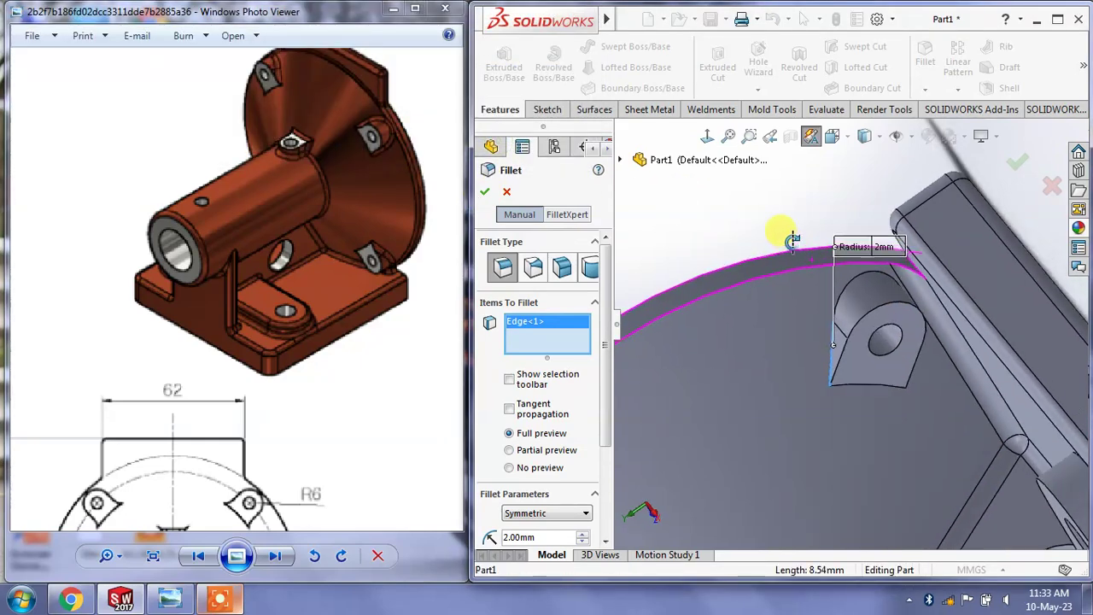
mouse_move(751, 223)
middle_mouse_down()
mouse_move(768, 223)
mouse_move(771, 183)
mouse_move(776, 236)
middle_mouse_up()
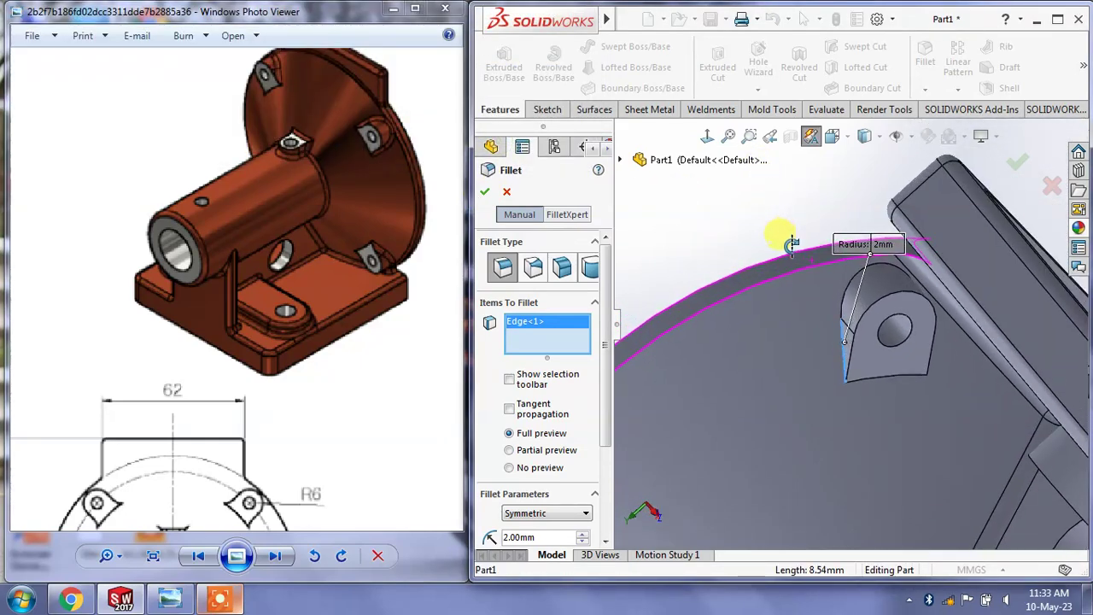
left_click(506, 193)
mouse_move(846, 298)
middle_mouse_down()
mouse_move(851, 237)
mouse_move(972, 318)
mouse_move(897, 353)
mouse_move(898, 265)
middle_mouse_up()
left_click(899, 266)
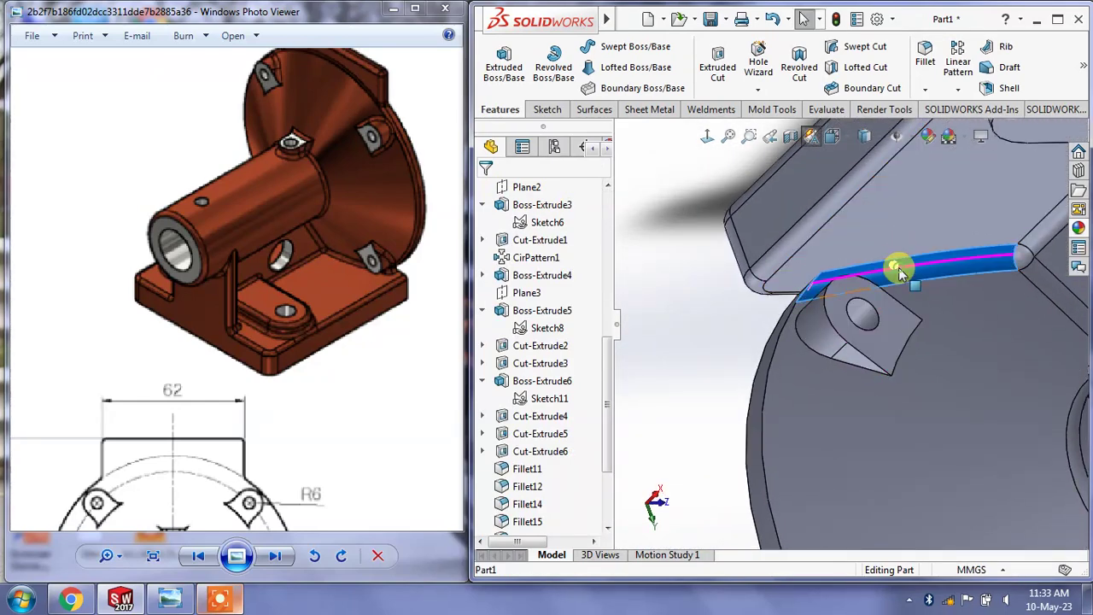
Delete the Fillet14 feature and confirm the deletion
right_click(527, 504)
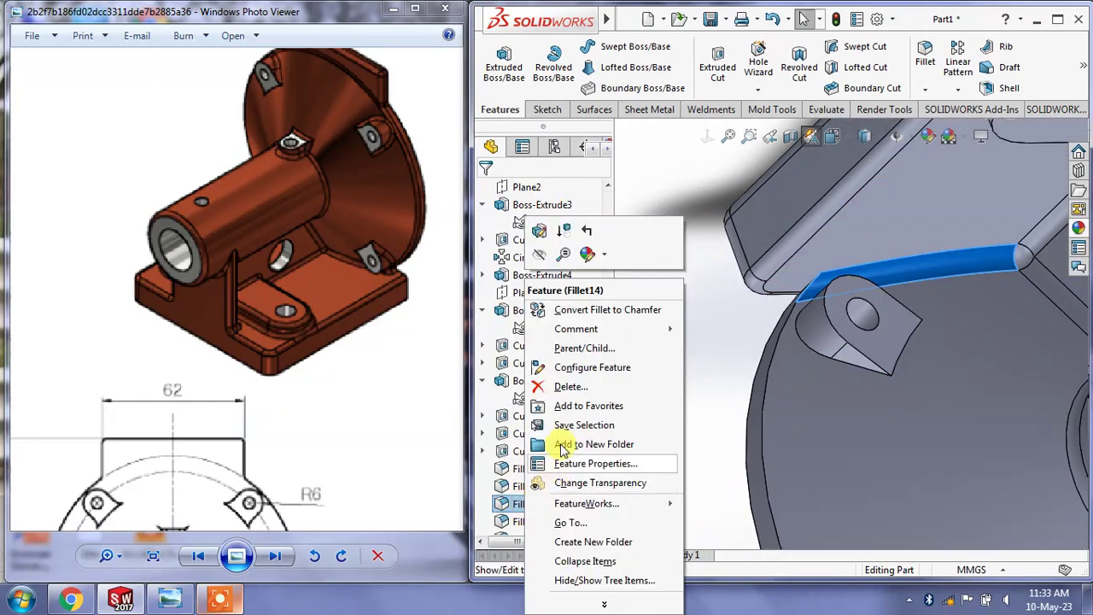
left_click(565, 386)
left_click(645, 235)
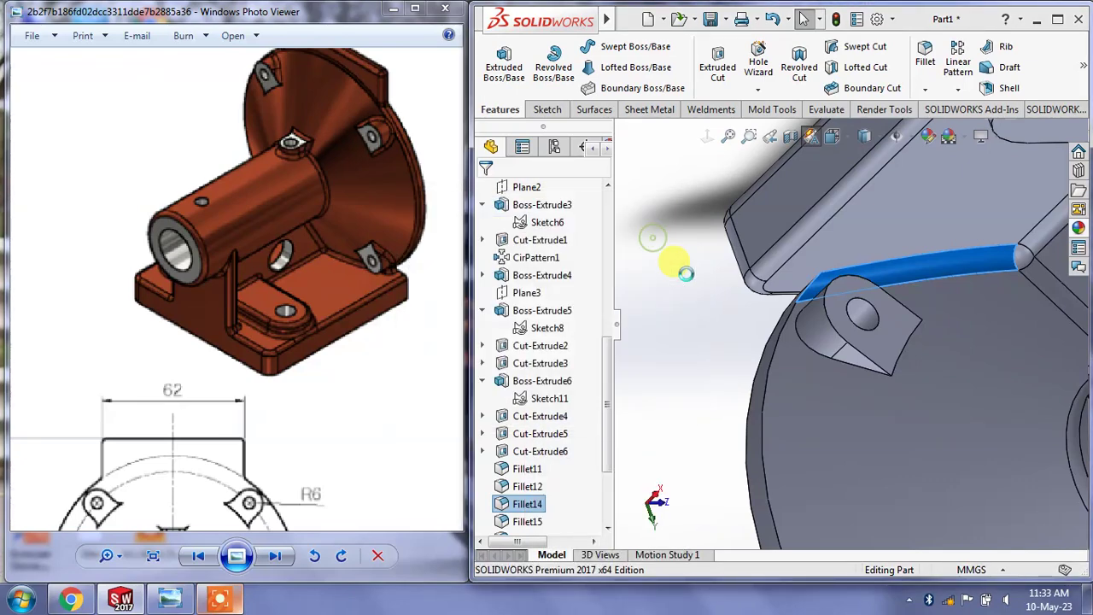
Apply a 2 mm fillet to the lug's curved edge
left_click(924, 56)
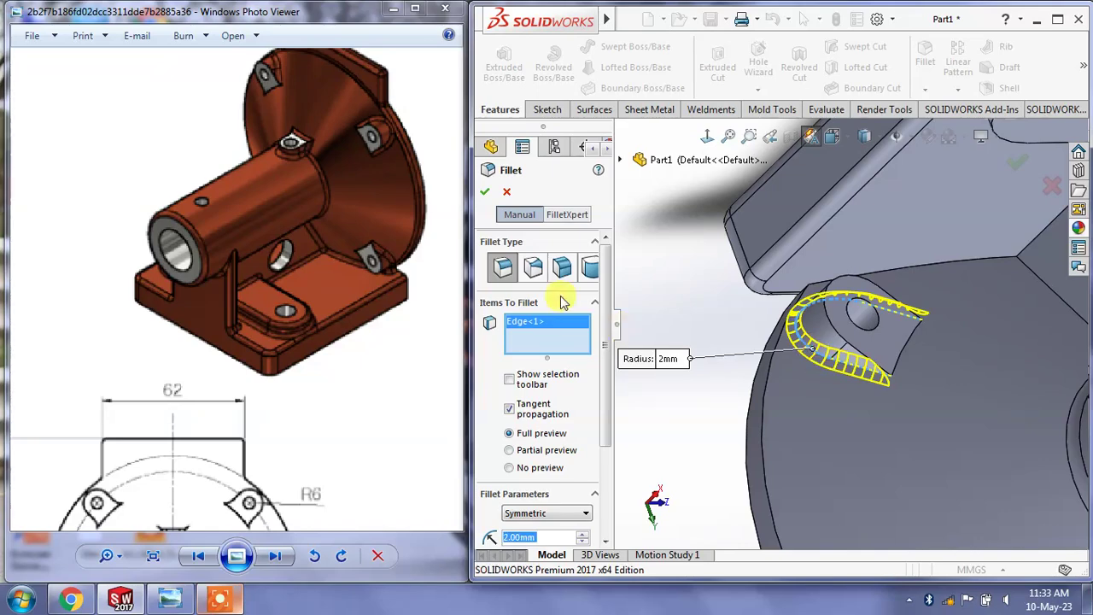
left_click(485, 189)
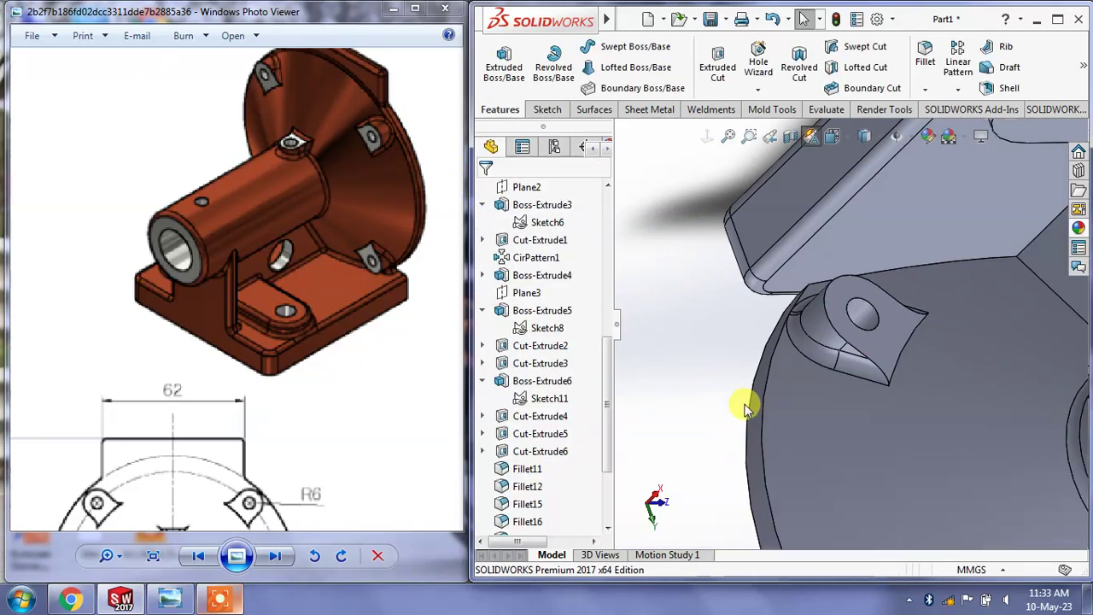
middle_click_drag(744, 402, 710, 376)
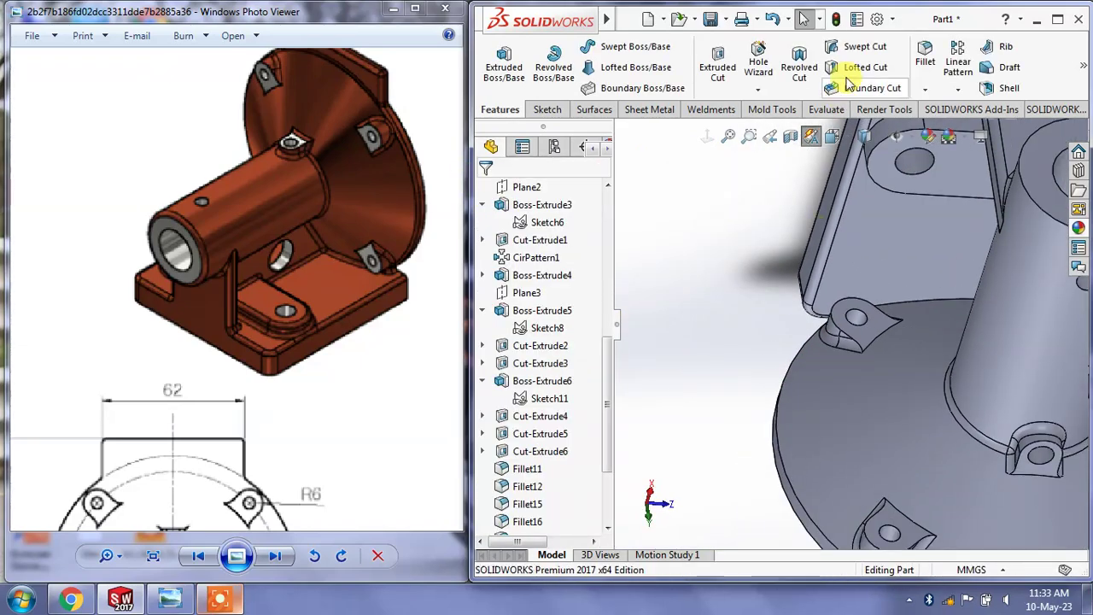
left_click(925, 56)
Add three rib-base edges to the open 2 mm fillet and accept it
left_click(908, 288)
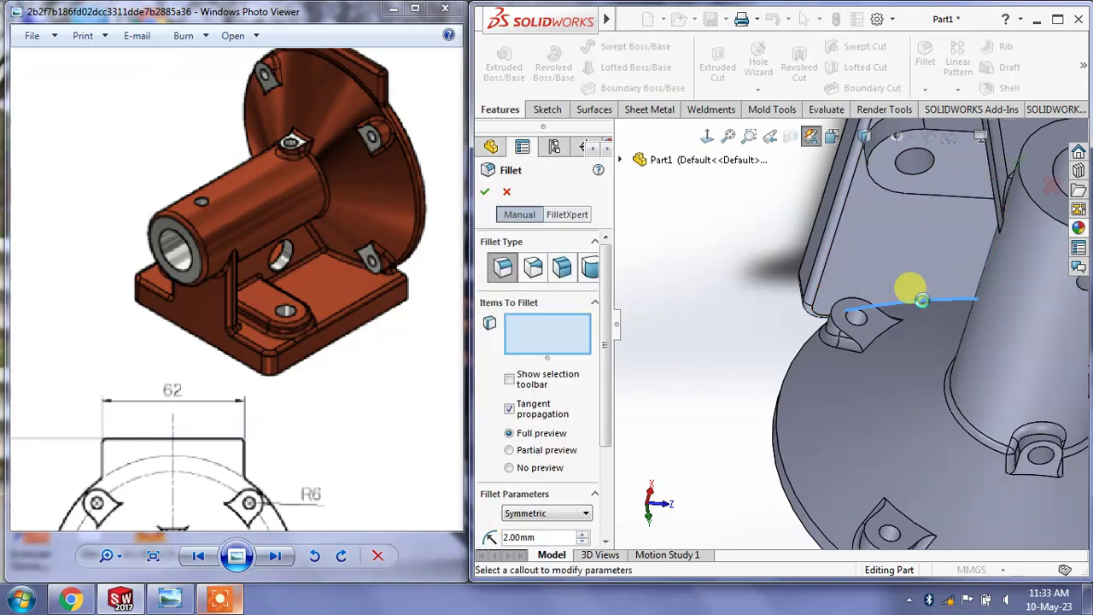
mouse_move(896, 288)
middle_mouse_down()
mouse_move(839, 317)
mouse_move(863, 303)
middle_mouse_up()
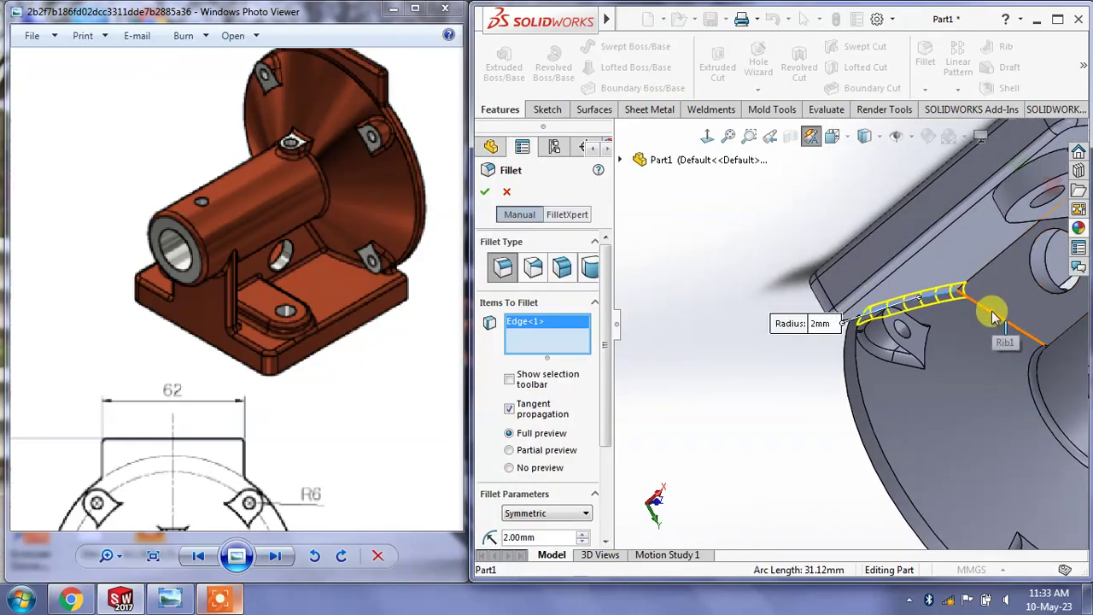
left_click(994, 317)
left_click(975, 272)
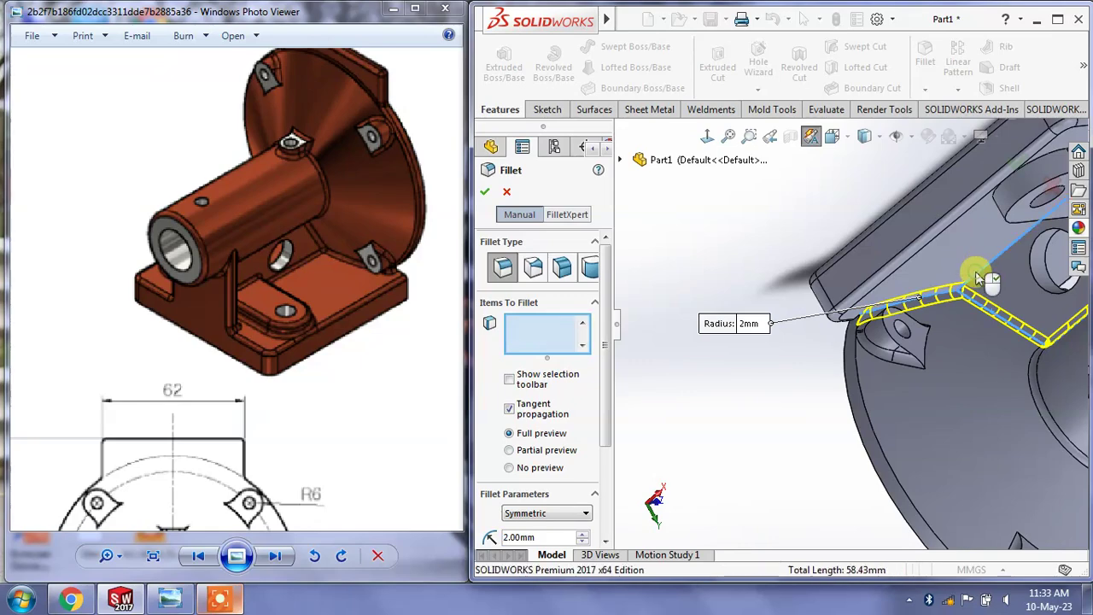
middle_click_drag(975, 272, 753, 203)
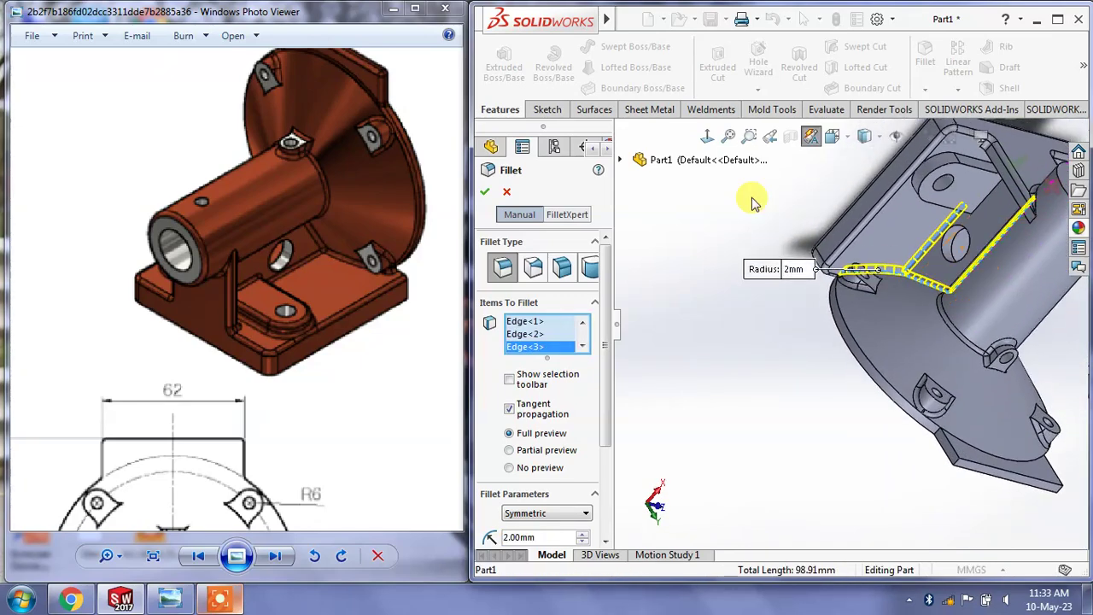
left_click(487, 183)
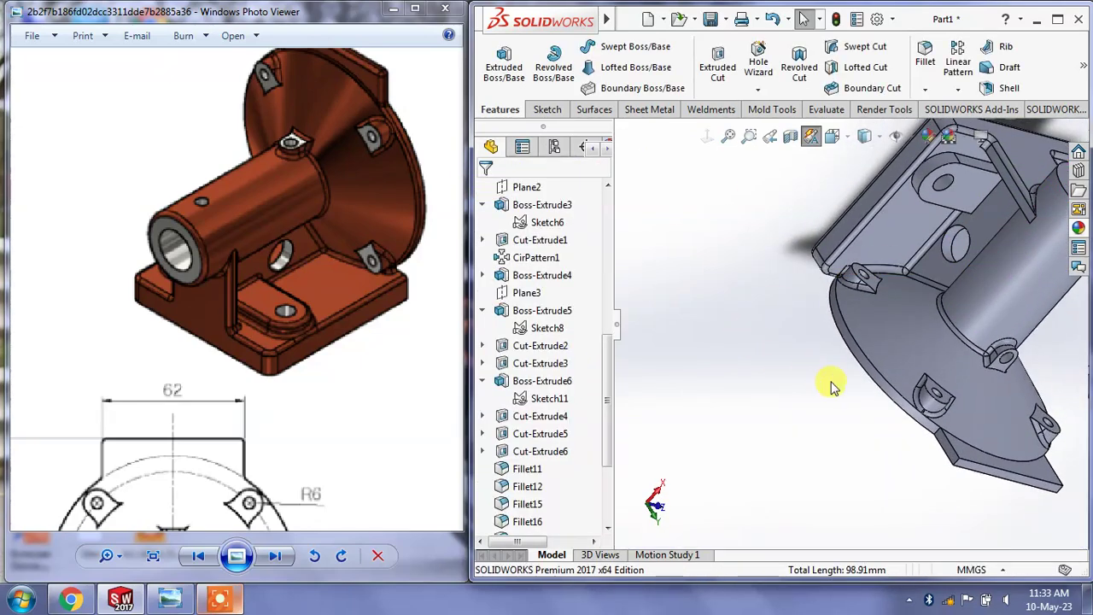
Create a 2 mm fillet on a five-edge chain around the inner lug and diagonal rib
mouse_move(829, 384)
middle_mouse_down()
mouse_move(892, 299)
mouse_move(902, 232)
middle_mouse_up()
scroll(908, 235, "down", 3)
scroll(888, 231, "down", 3)
scroll(884, 248, "down", 2)
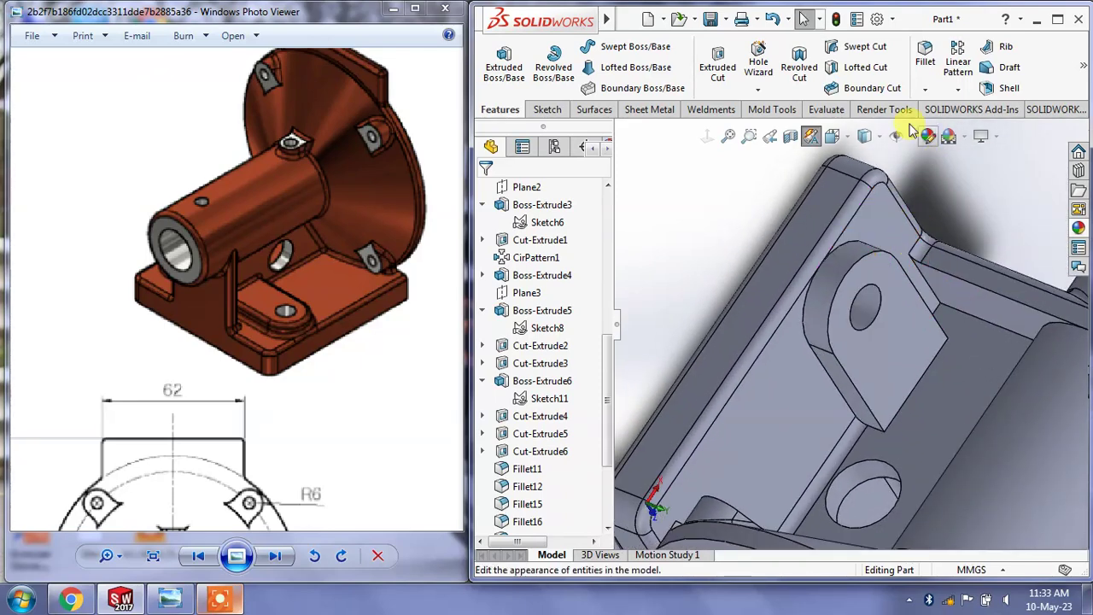
left_click(929, 55)
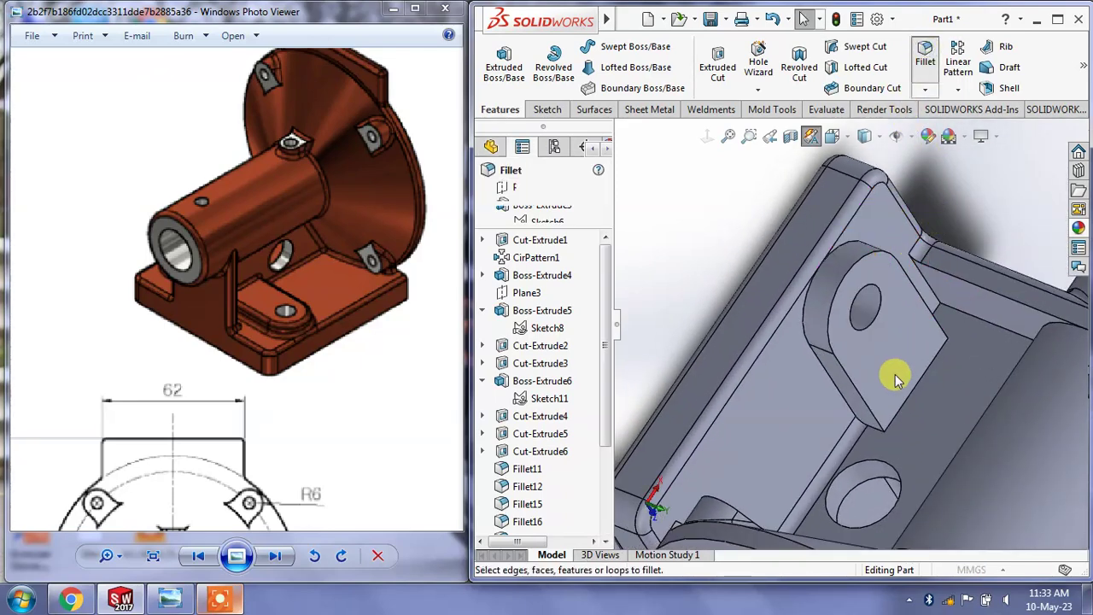
left_click(874, 429)
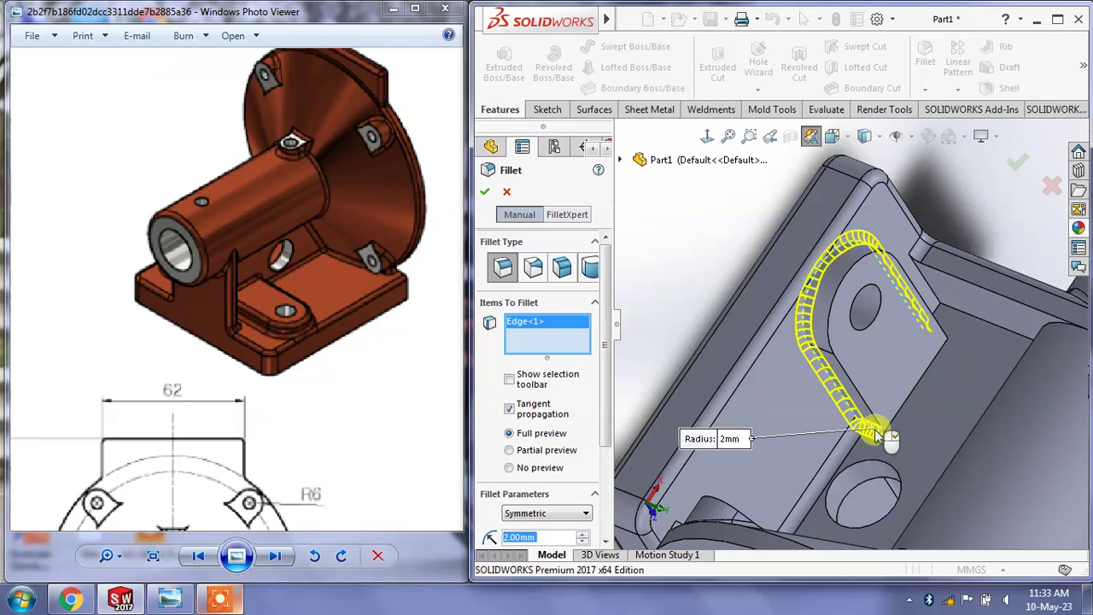
mouse_move(914, 342)
middle_mouse_down()
mouse_move(929, 323)
mouse_move(1003, 315)
middle_mouse_up()
left_click(940, 331)
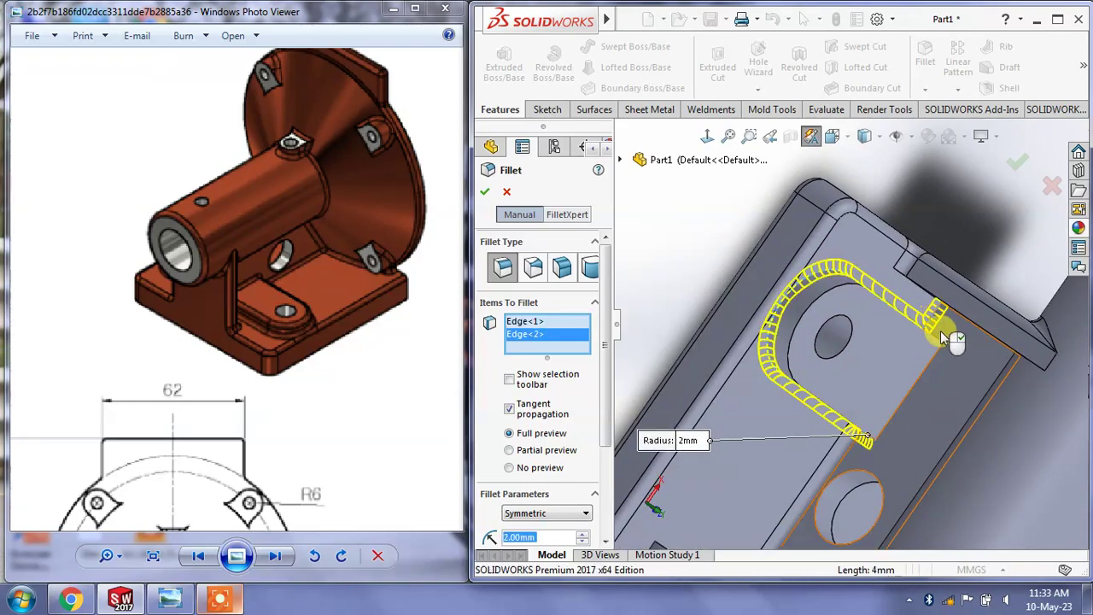
mouse_move(940, 331)
middle_mouse_down()
mouse_move(948, 359)
mouse_move(935, 357)
mouse_move(965, 256)
middle_mouse_up()
left_click(937, 337)
left_click(972, 240)
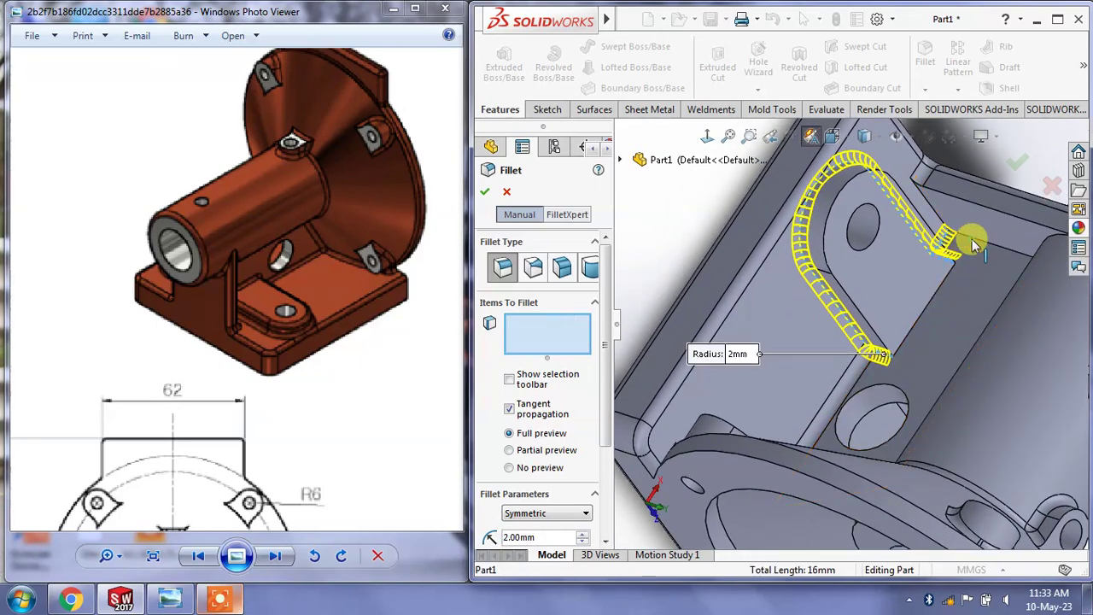
left_click(936, 218)
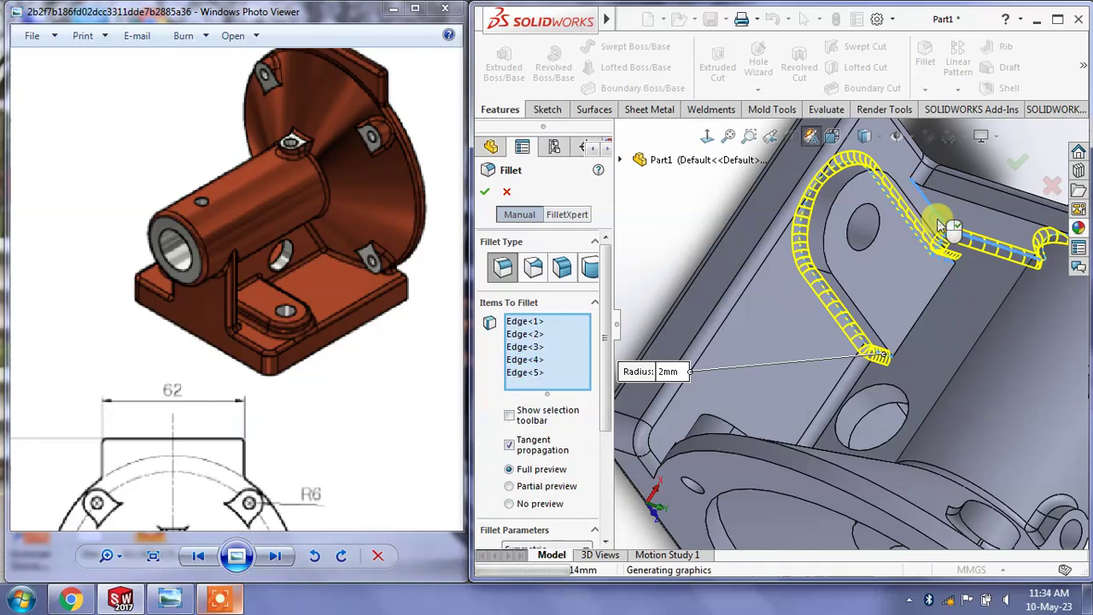
left_click(486, 193)
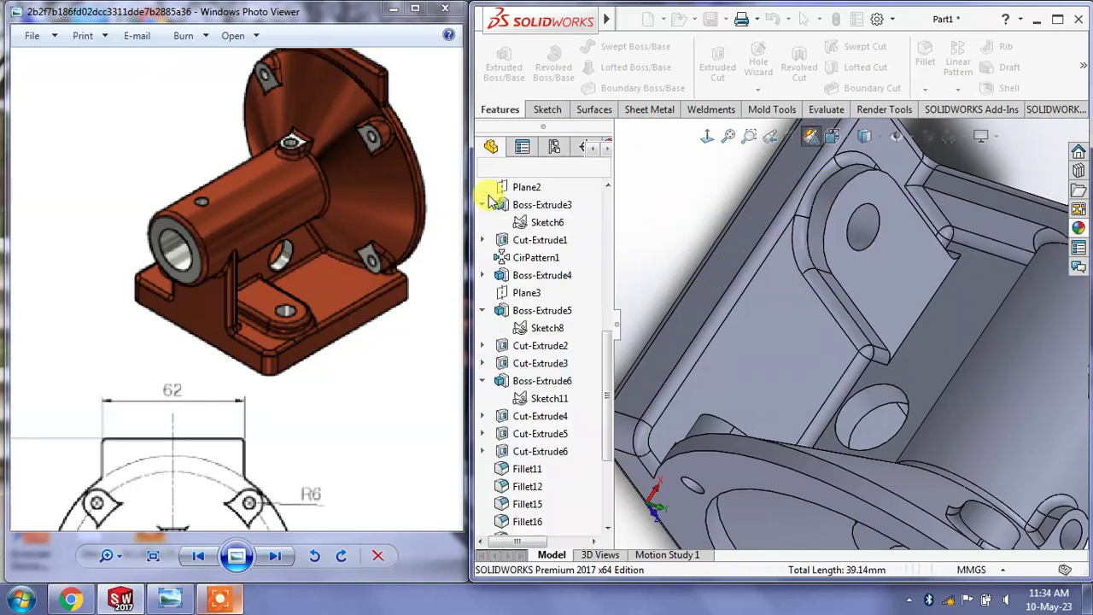
Fillet two rib edges beside the boss at 2 mm
left_click(926, 53)
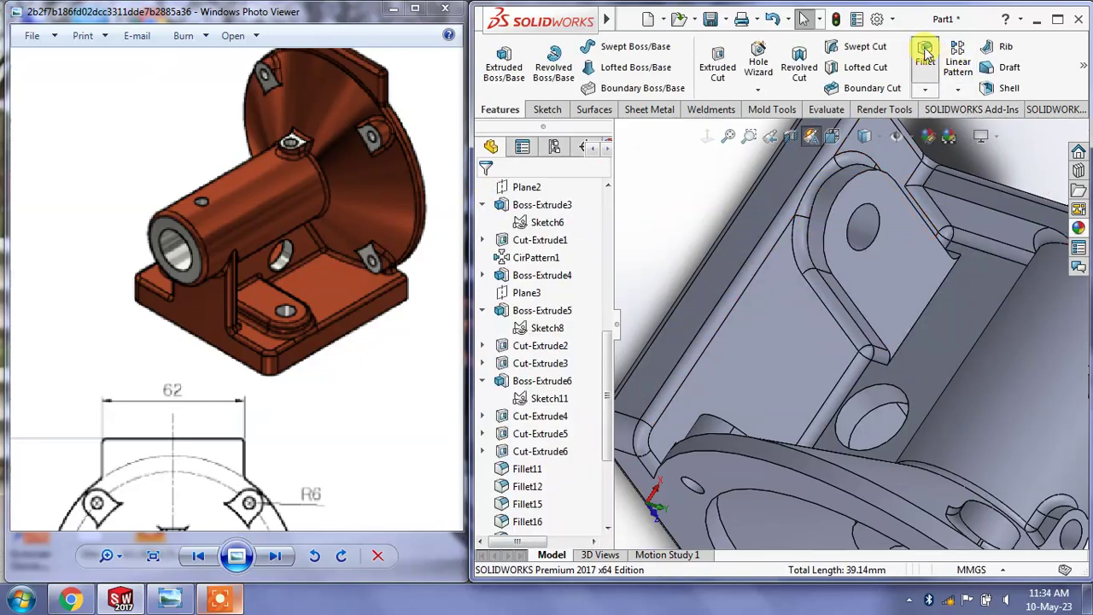
left_click(958, 204)
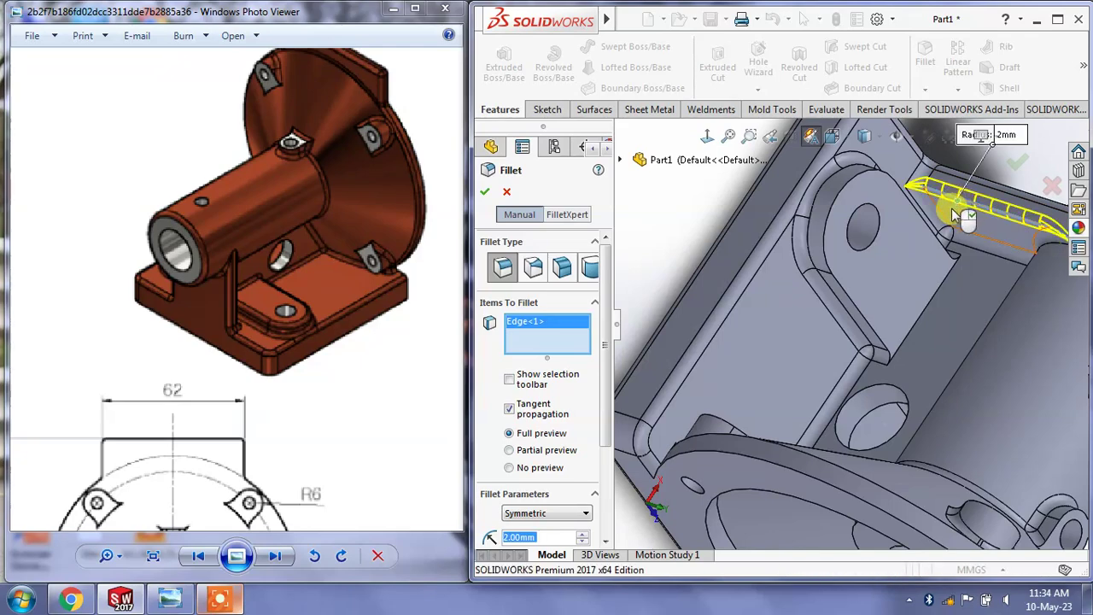
scroll(951, 208, "up", 3)
mouse_move(948, 218)
middle_mouse_down()
mouse_move(982, 359)
mouse_move(947, 433)
middle_mouse_up()
left_click(946, 431)
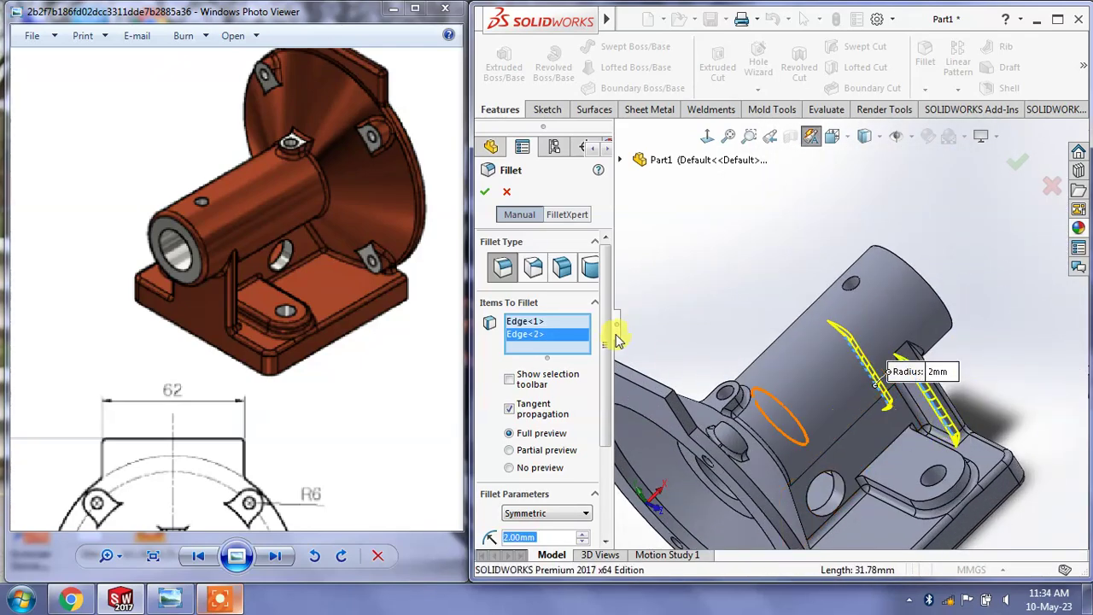
left_click(485, 193)
mouse_move(945, 235)
middle_mouse_down()
mouse_move(934, 325)
mouse_move(940, 269)
mouse_move(839, 244)
mouse_move(757, 283)
mouse_move(740, 305)
mouse_move(831, 323)
middle_mouse_up()
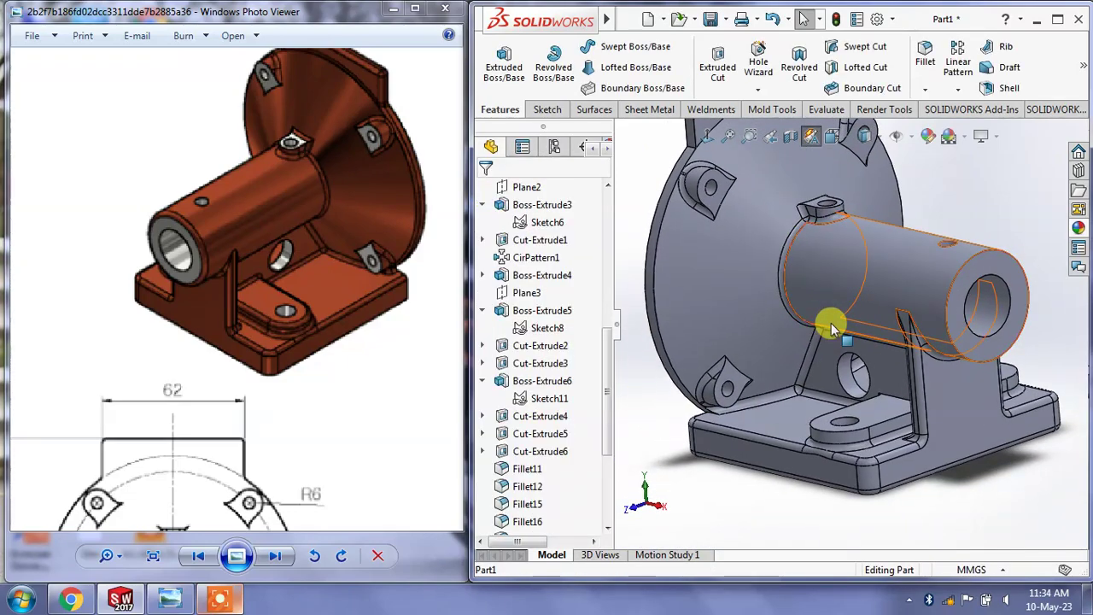
Zoom in and shift the reference picture to read its note on the flange
scroll(831, 322, "down", 2)
scroll(790, 187, "down", 3)
scroll(792, 200, "down", 2)
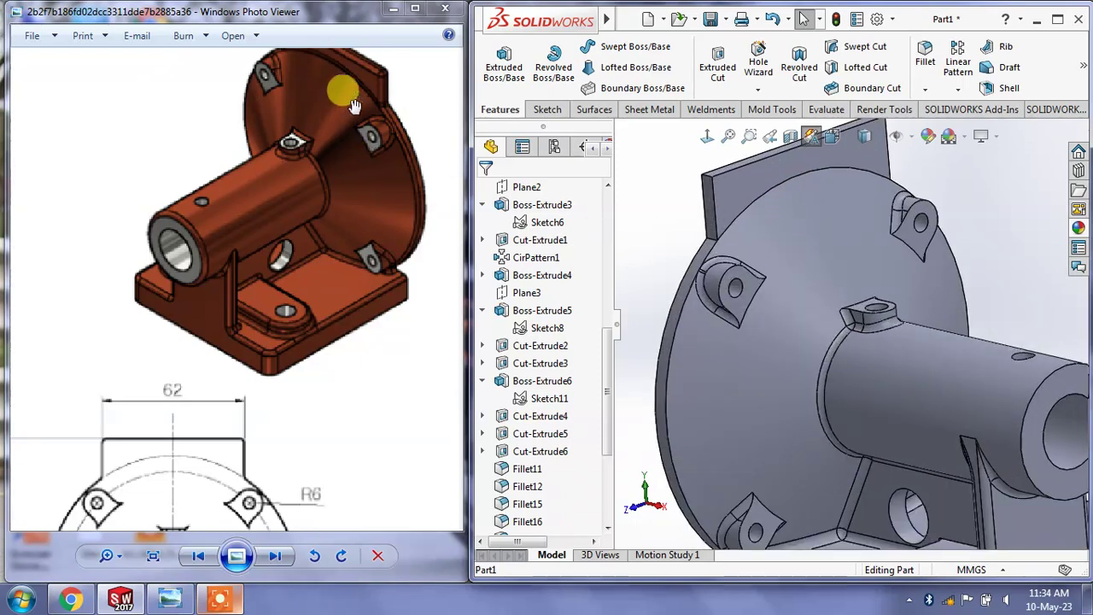
left_click_drag(355, 106, 352, 214)
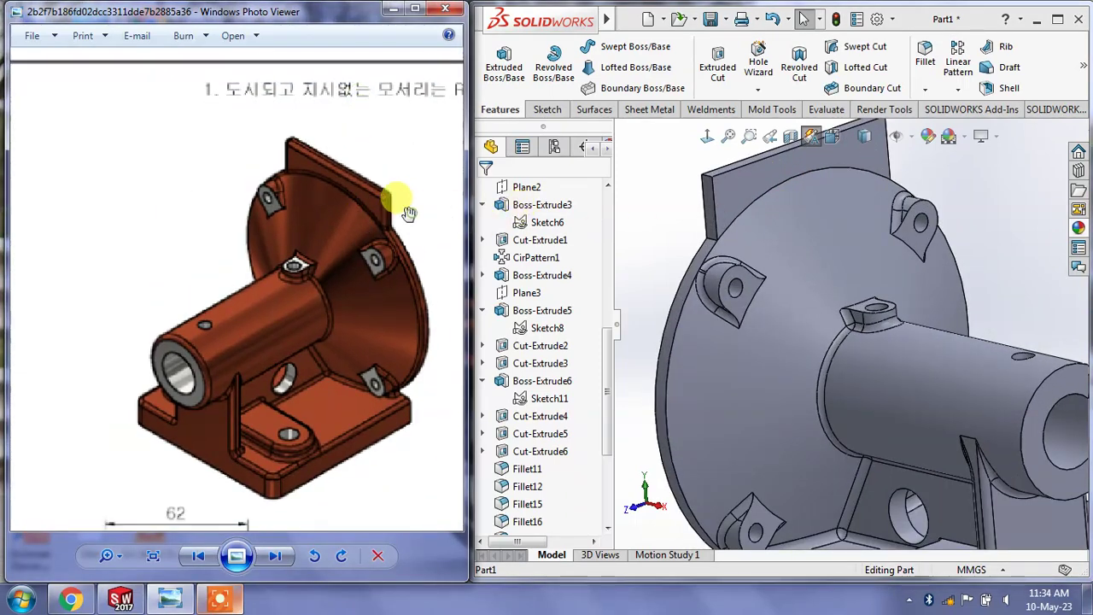
scroll(408, 213, "up", 3)
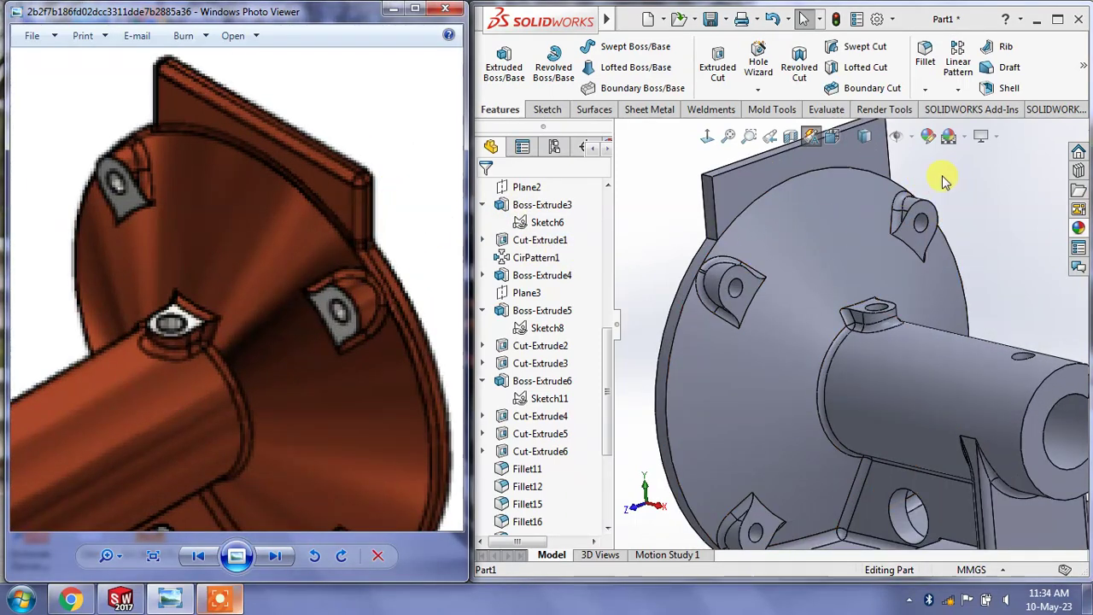
Select the flange edge near the upper lug and start a 2 mm fillet on it
mouse_move(783, 195)
middle_mouse_down()
mouse_move(776, 171)
mouse_move(737, 250)
middle_mouse_up()
scroll(737, 249, "down", 3)
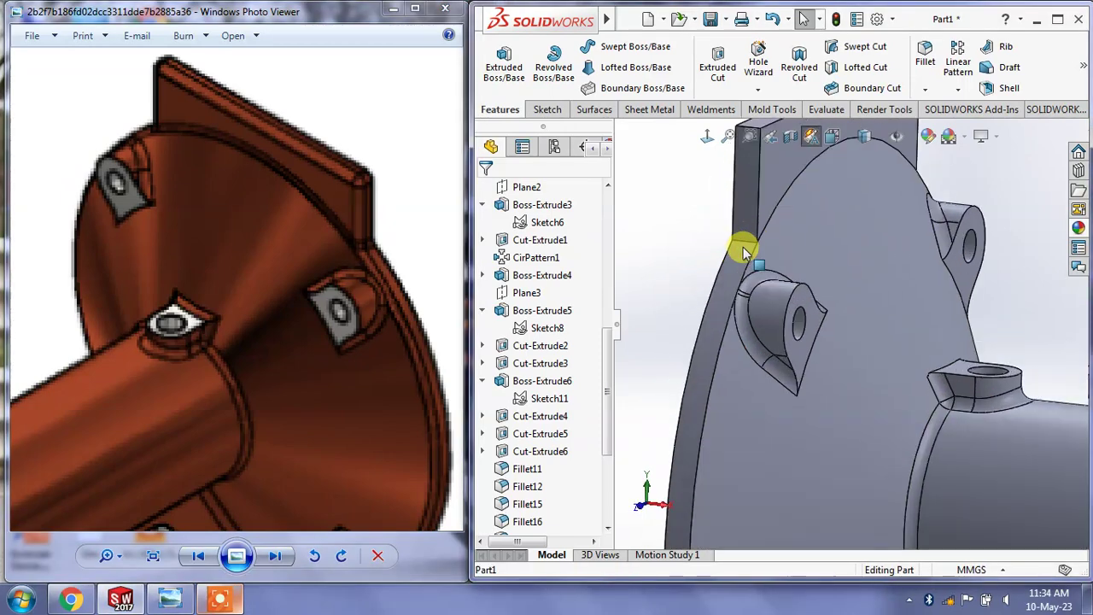
left_click(751, 256)
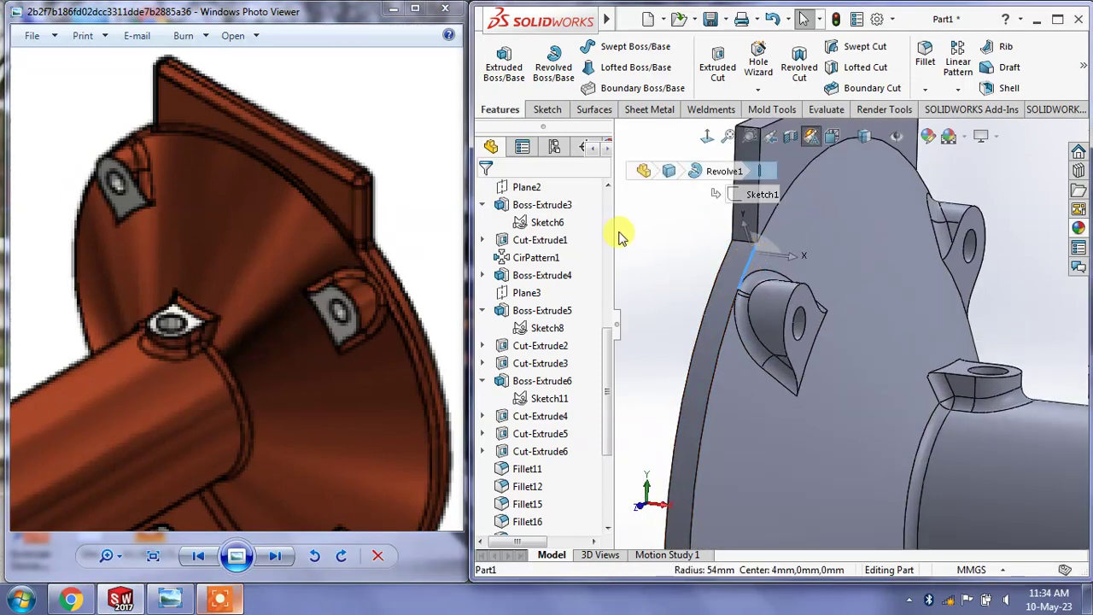
left_click(926, 55)
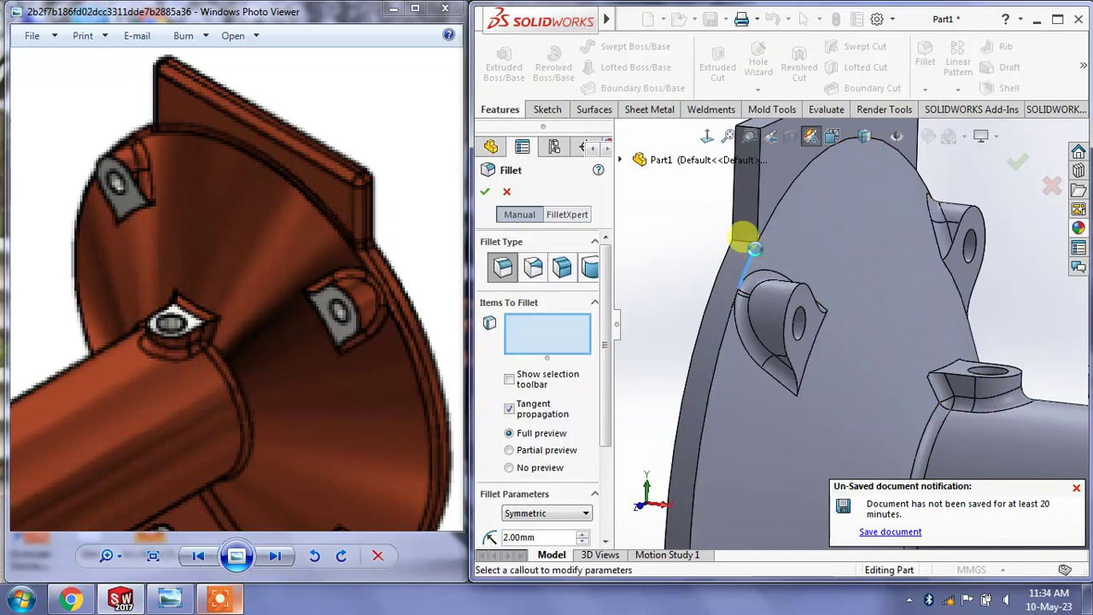
left_click(755, 249)
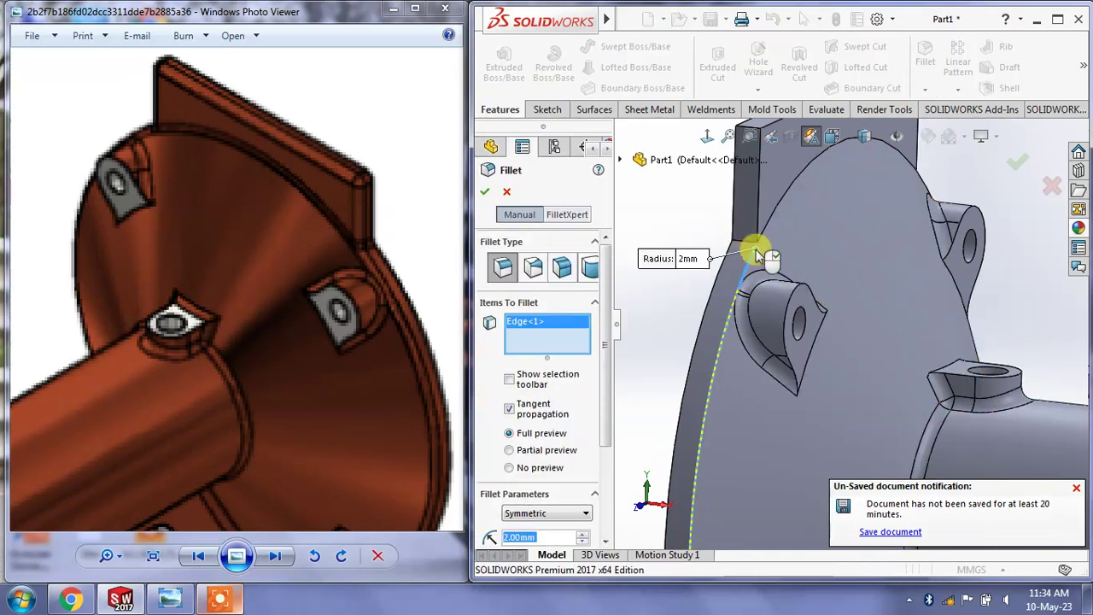
left_click(507, 191)
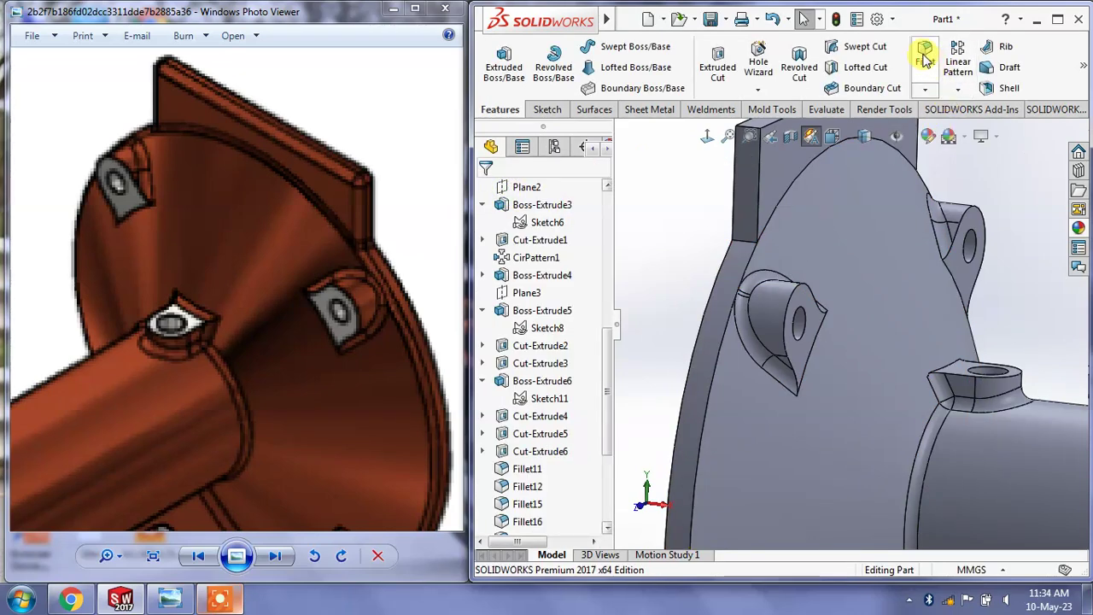
left_click(912, 81)
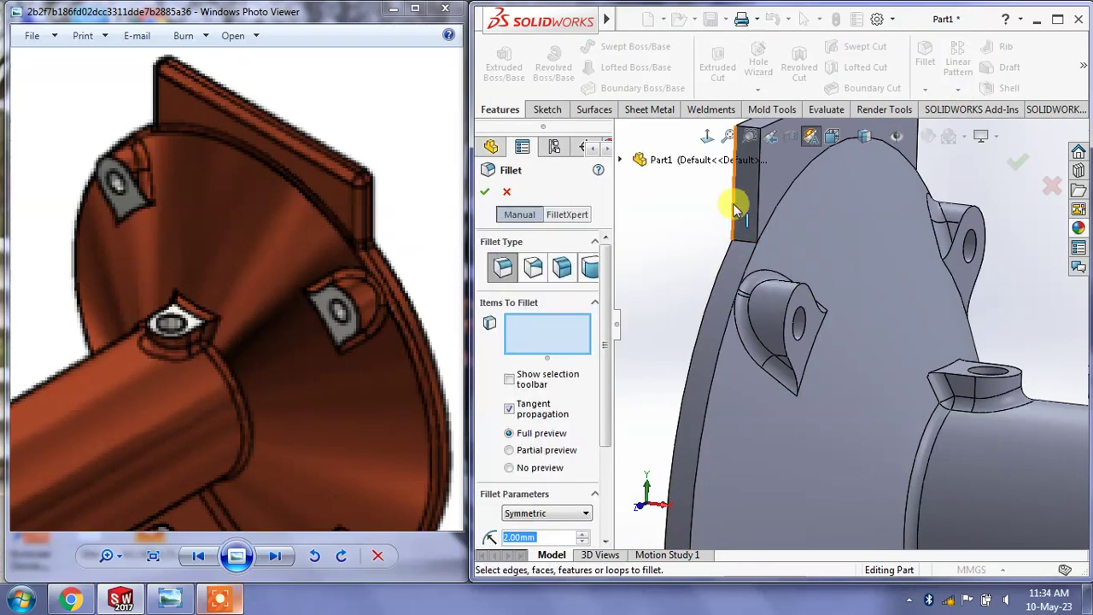
left_click(757, 220)
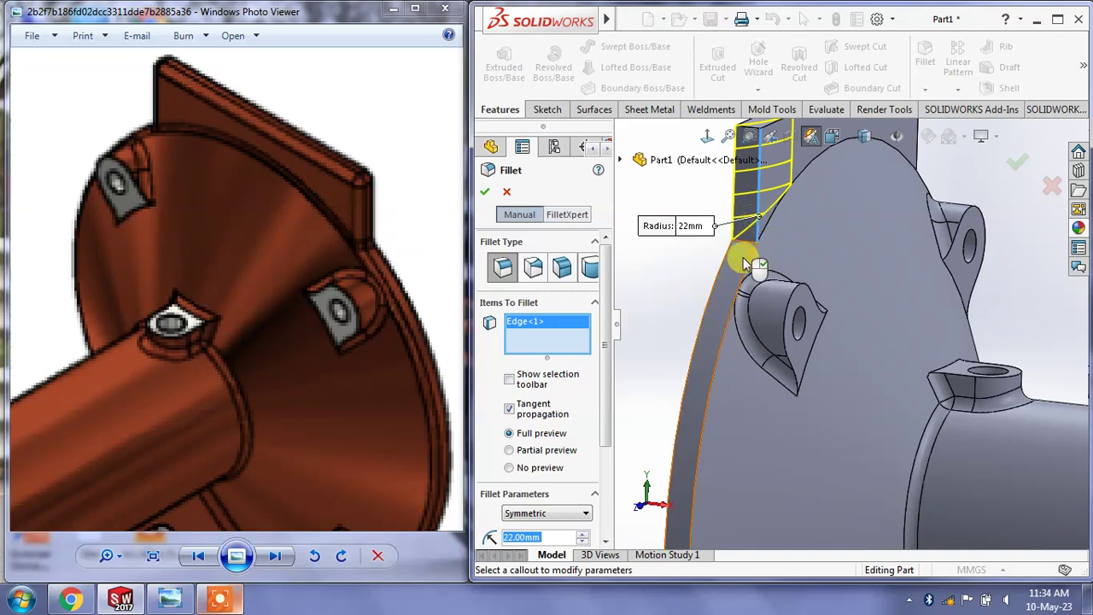
type("2")
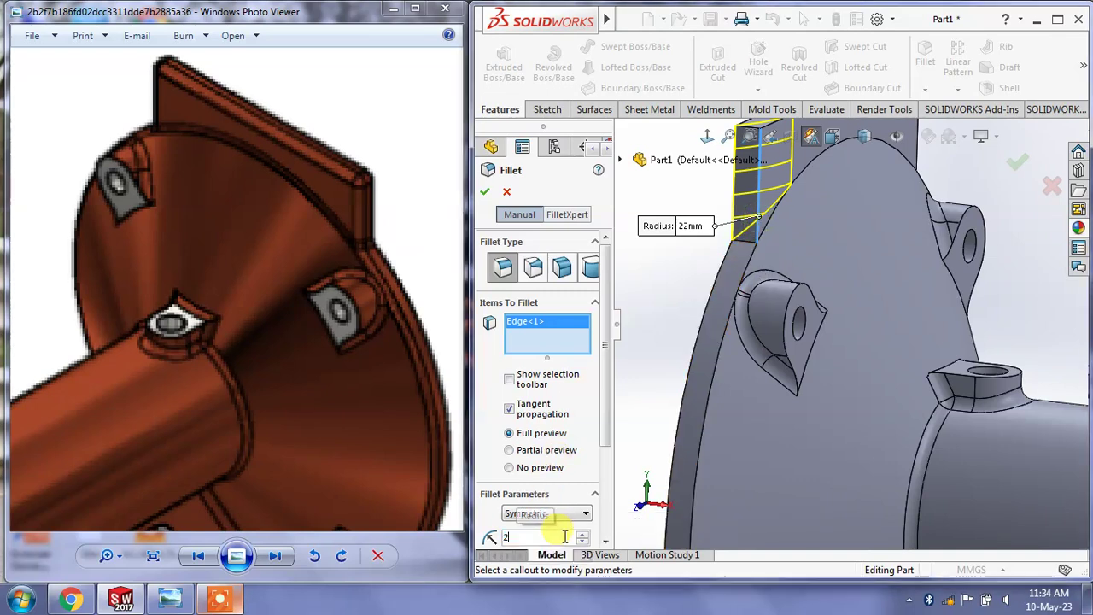
key("Return")
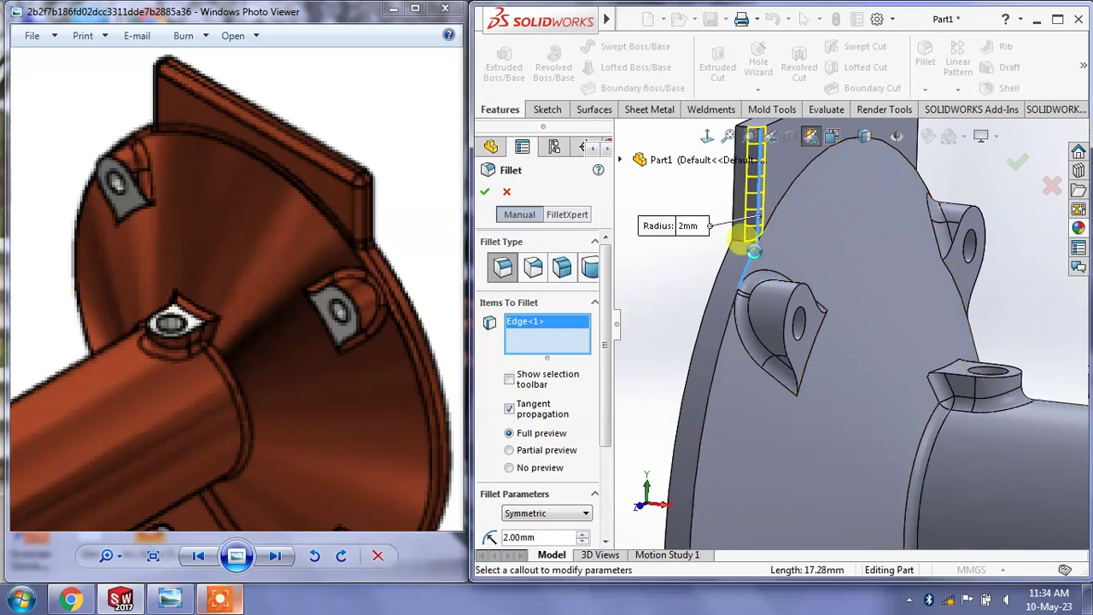
left_click(755, 253)
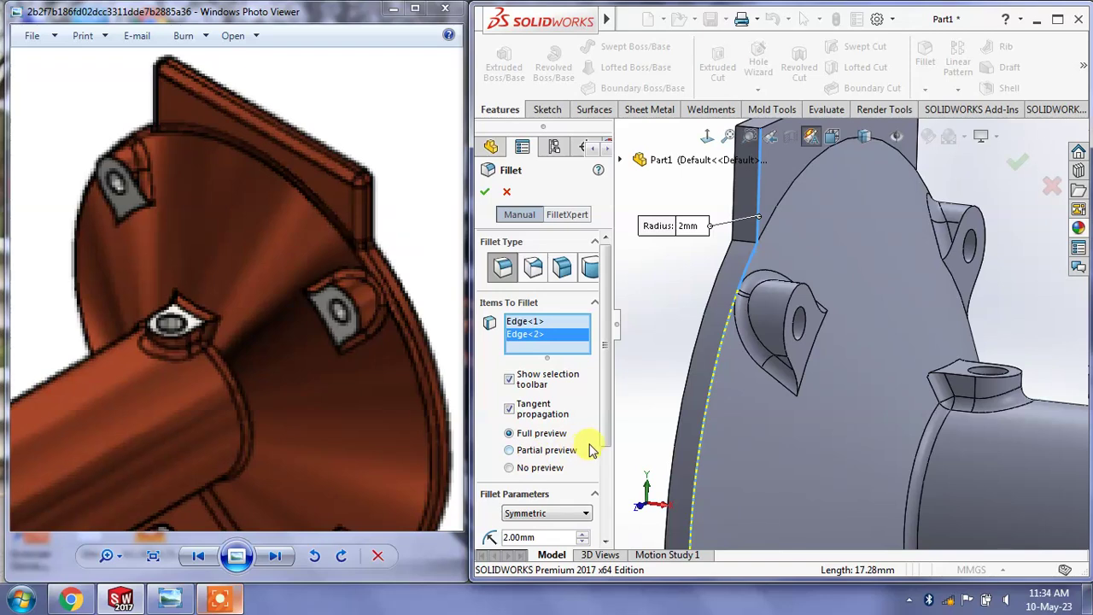
left_click_drag(600, 440, 616, 538)
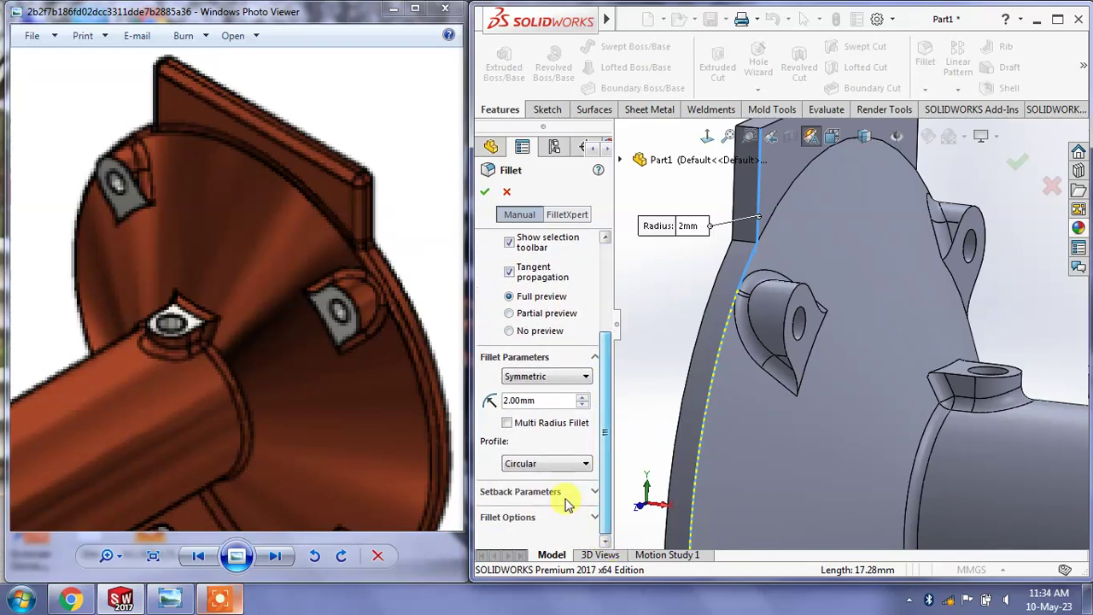
left_click(555, 491)
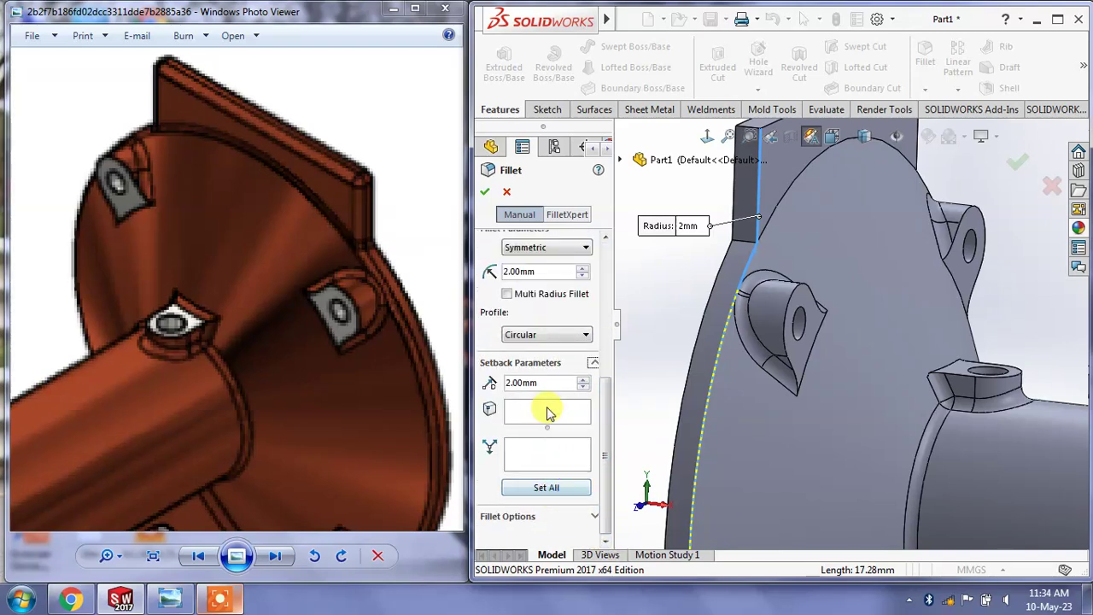
left_click(572, 517)
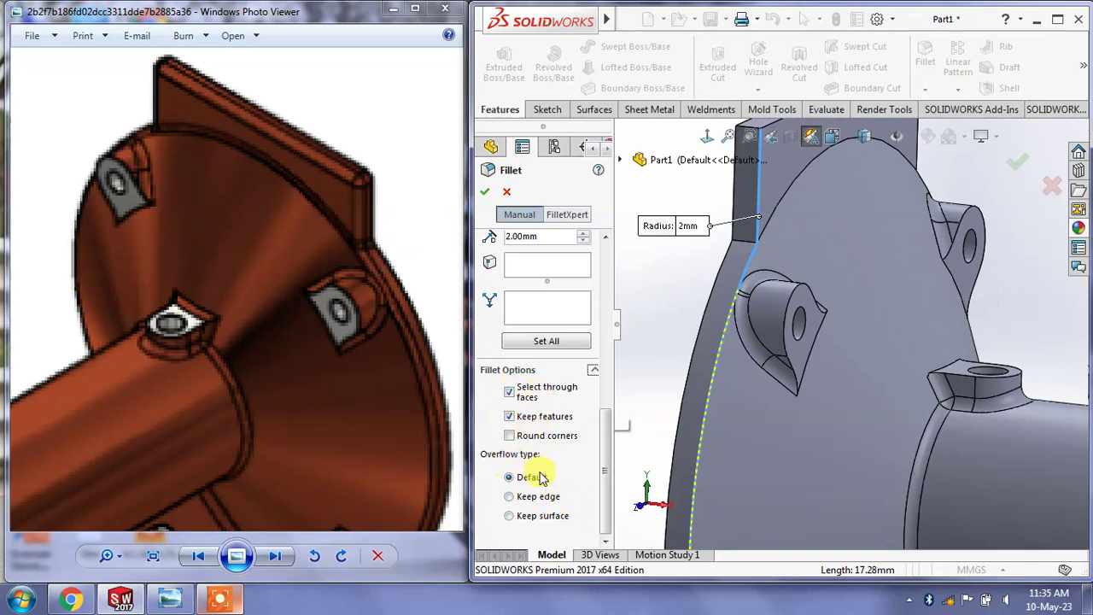
left_click(538, 497)
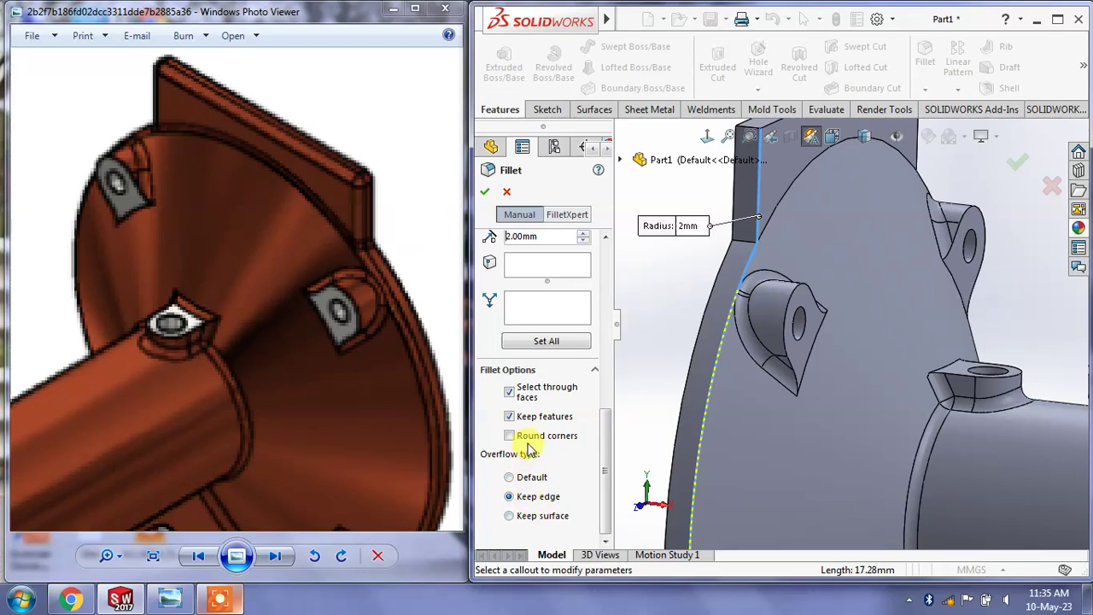
left_click(507, 194)
left_click(925, 53)
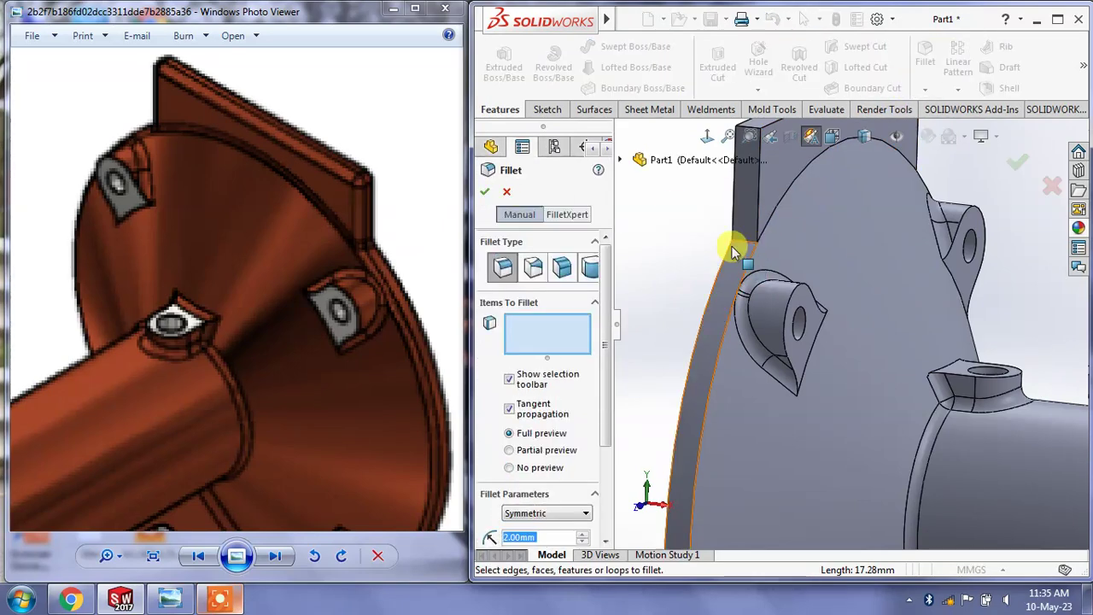
left_click(719, 345)
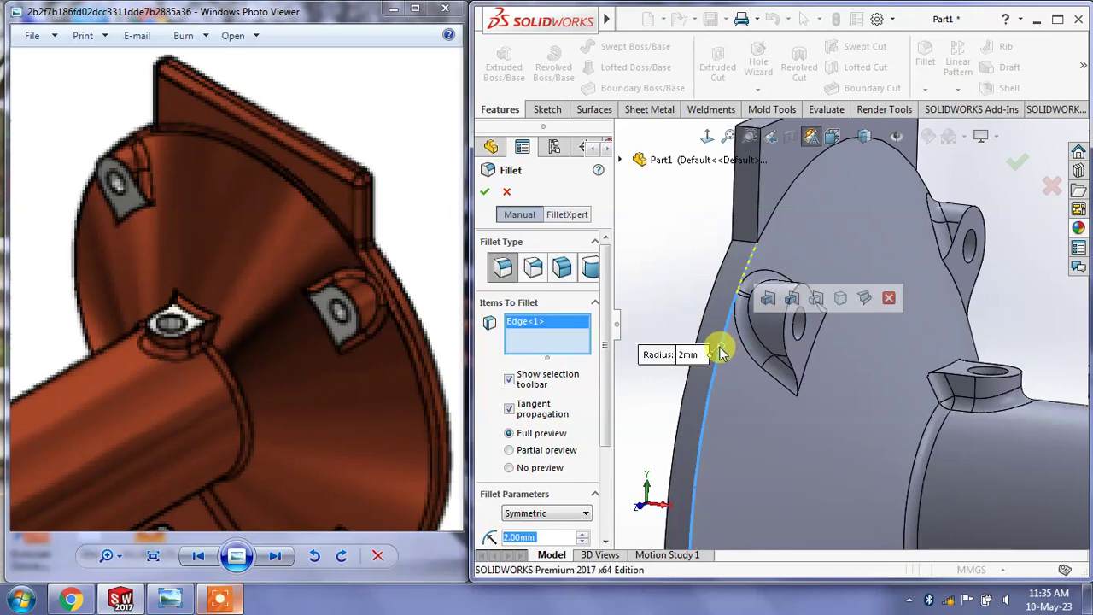
left_click(768, 301)
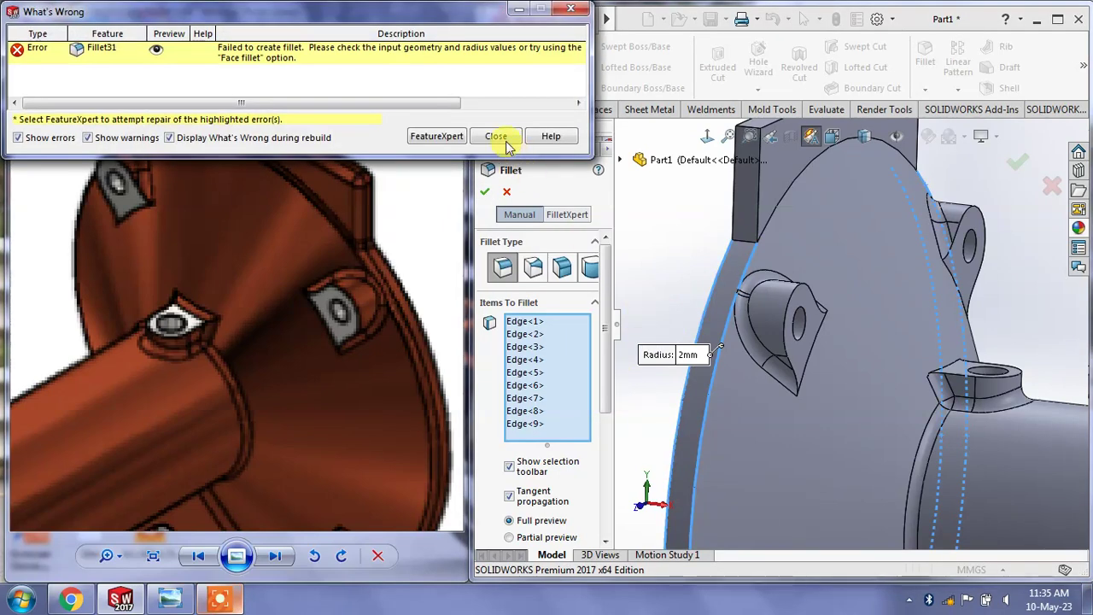
left_click(496, 138)
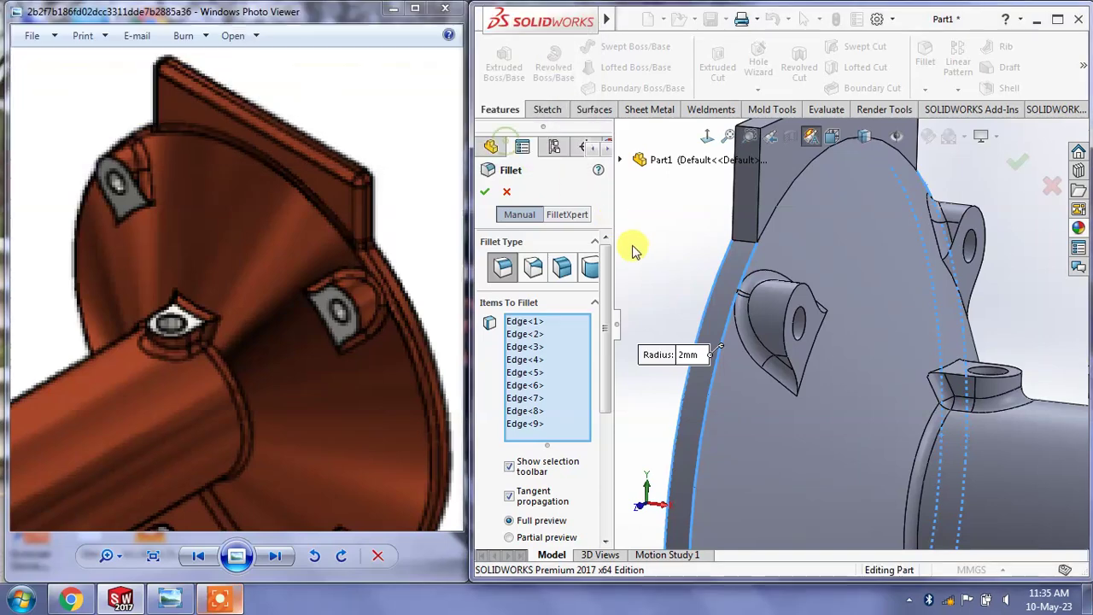
left_click(504, 193)
Fillet the two flange rim edges beside the upright plate at 2 mm
mouse_move(664, 234)
middle_mouse_down()
mouse_move(749, 251)
mouse_move(885, 237)
middle_mouse_up()
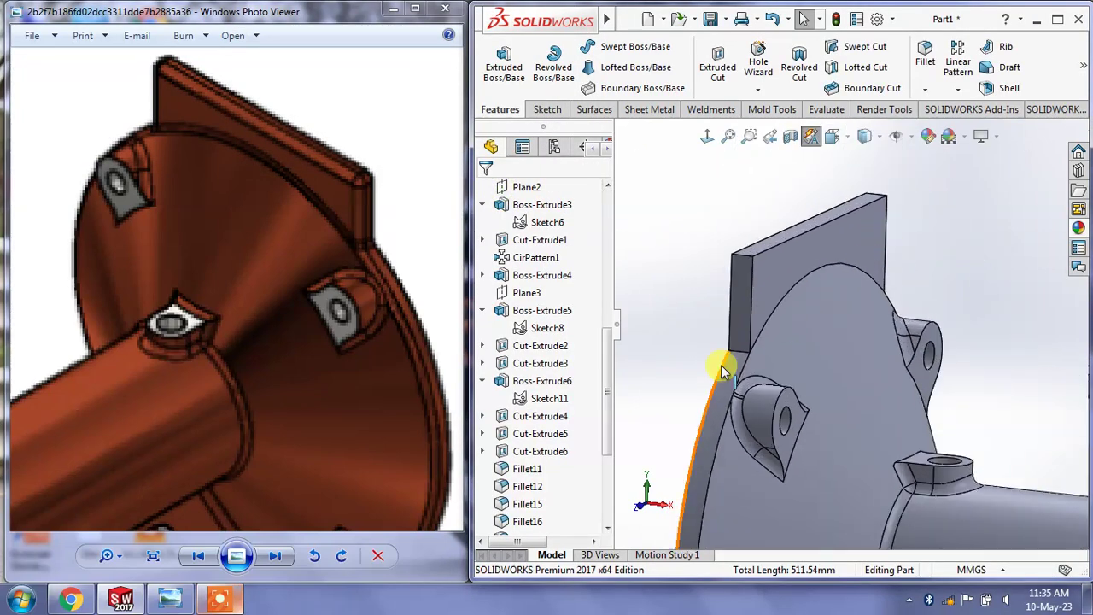
left_click(925, 52)
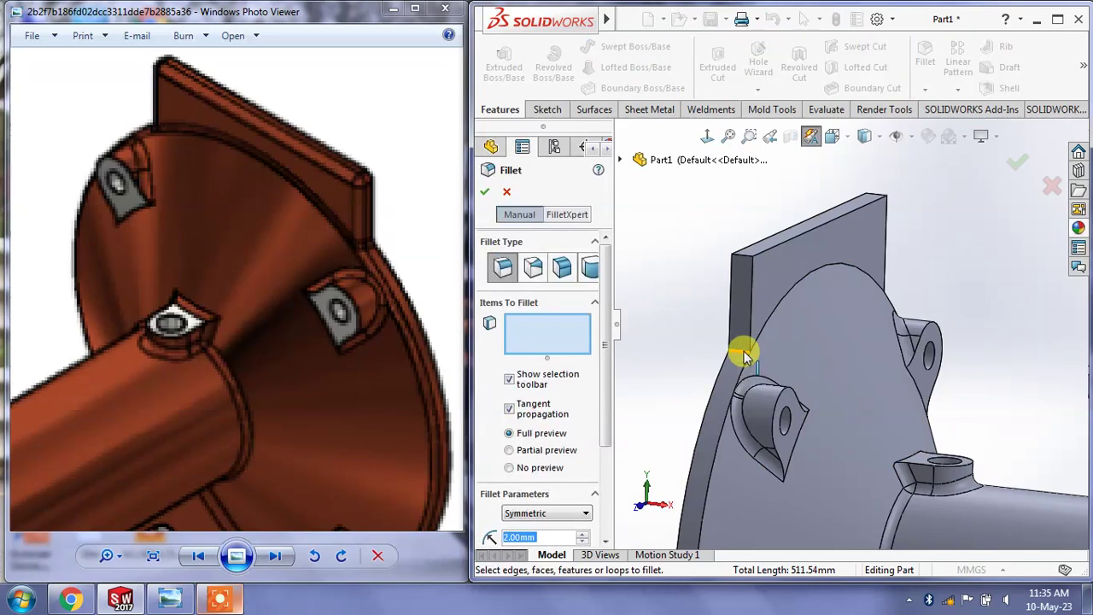
left_click(761, 350)
mouse_move(812, 349)
middle_mouse_down()
mouse_move(715, 353)
mouse_move(724, 375)
middle_mouse_up()
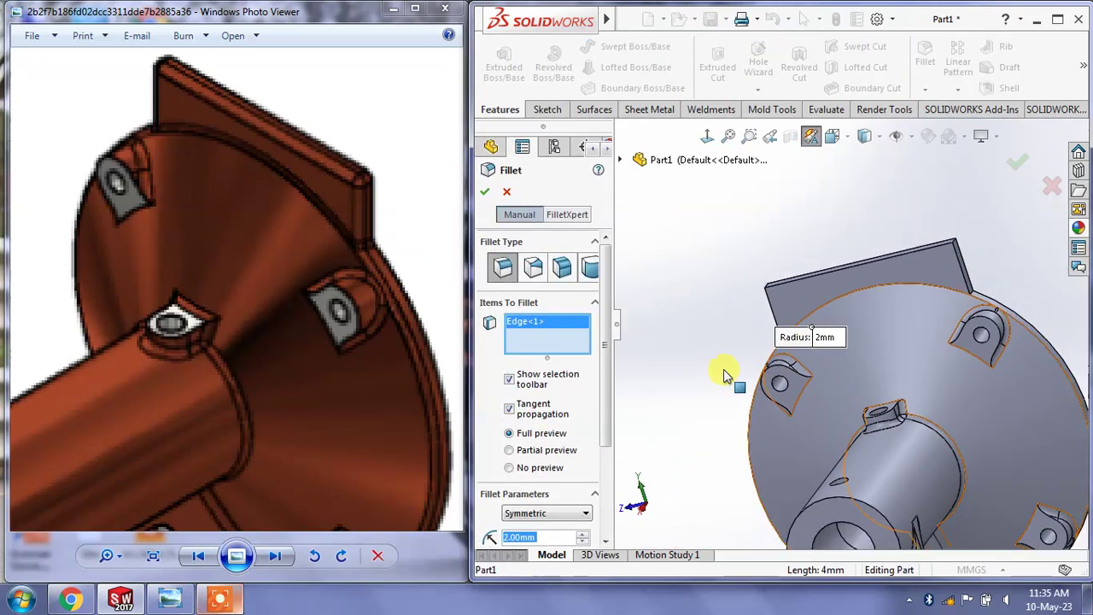
scroll(1034, 288, "down", 3)
scroll(948, 318, "down", 3)
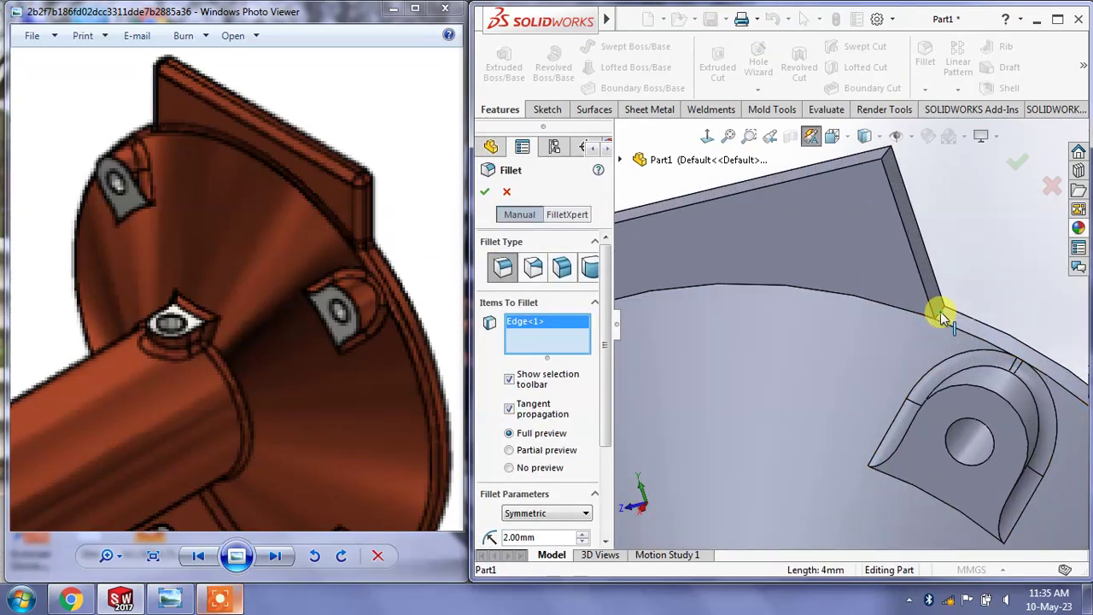
left_click(936, 314)
scroll(910, 311, "up", 2)
mouse_move(888, 367)
middle_mouse_down()
mouse_move(756, 361)
mouse_move(771, 361)
mouse_move(658, 316)
middle_mouse_up()
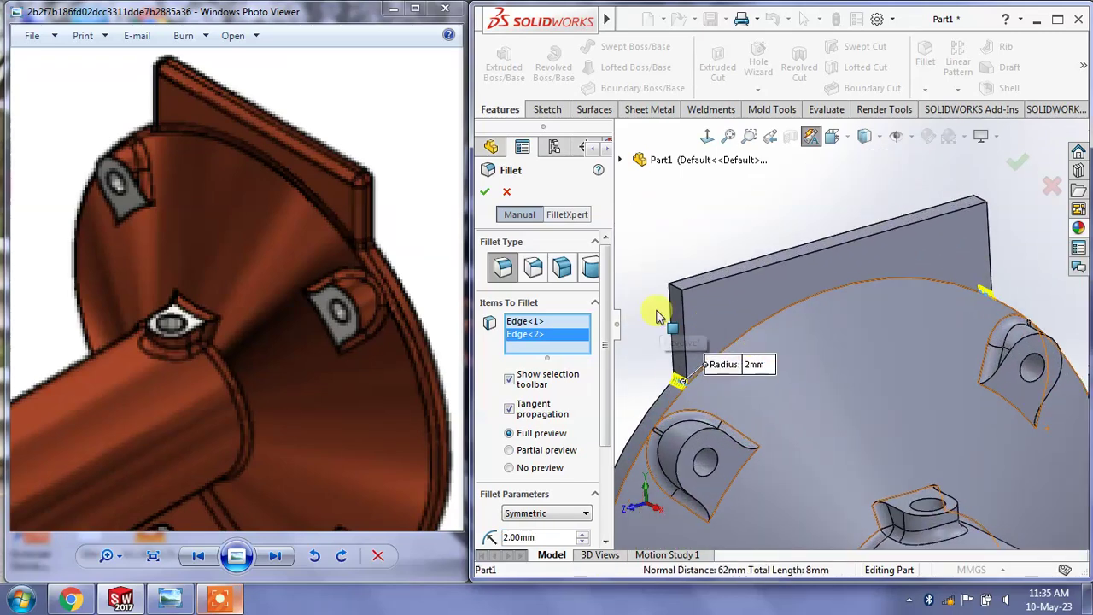
left_click(484, 191)
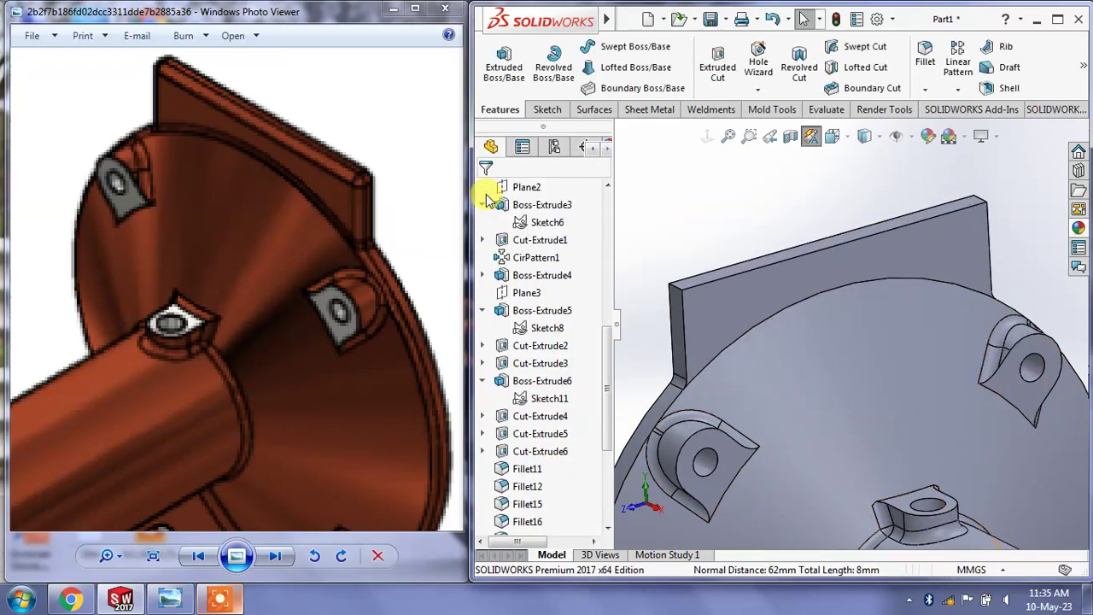
Begin a fillet on the plate's side and top edges, then cancel it
left_click(924, 57)
left_click(681, 327)
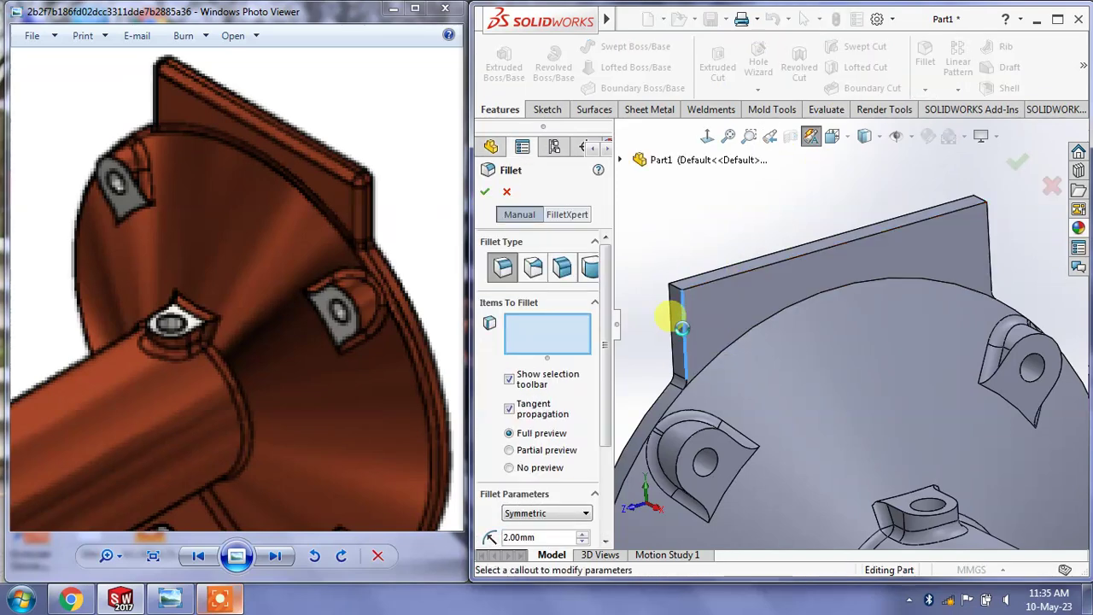
left_click(683, 333)
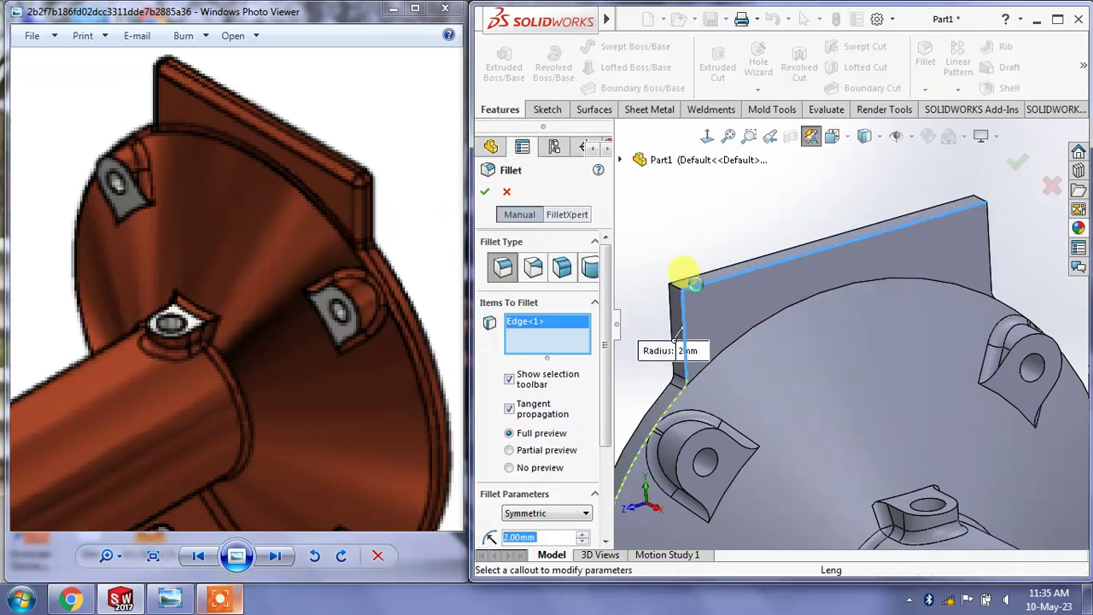
left_click(694, 282)
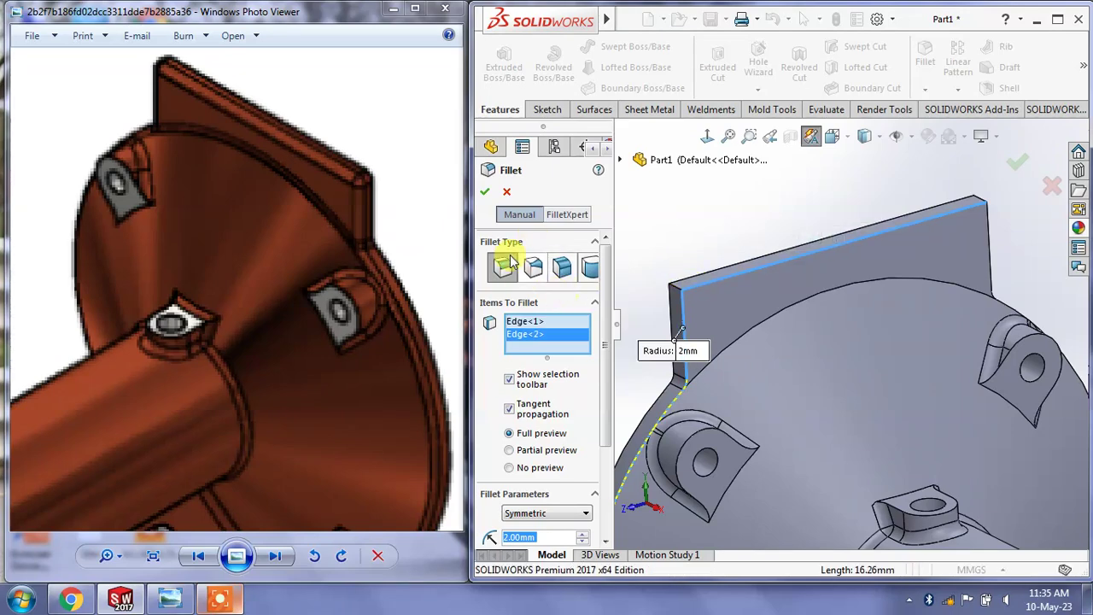
left_click(507, 195)
middle_click_drag(757, 225, 833, 141)
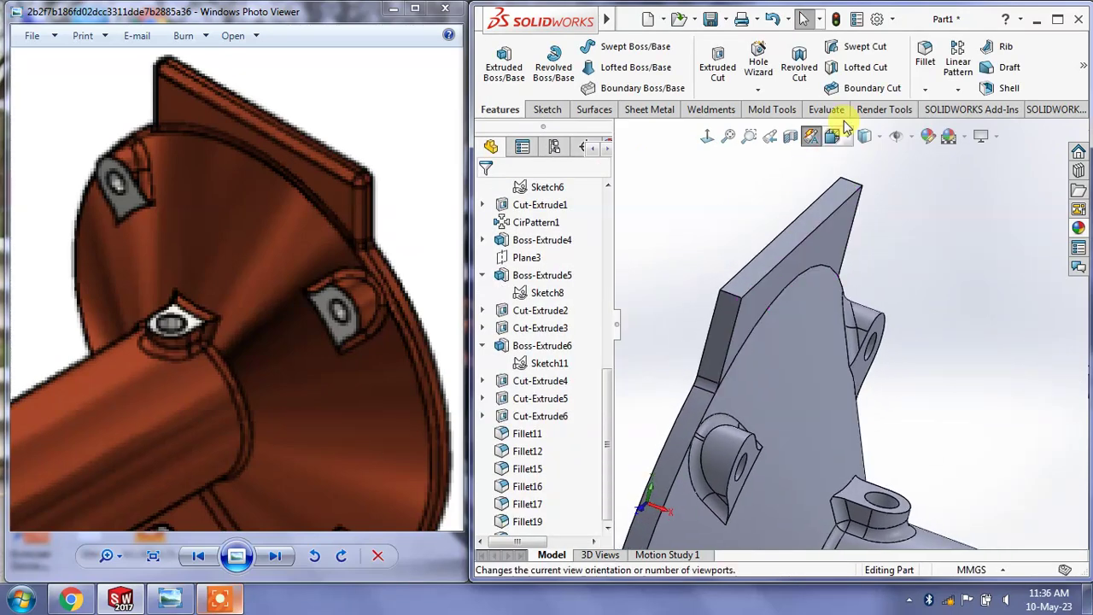
Fillet the plate's side edge, flange-side edge and top edge at 2 mm
left_click(928, 56)
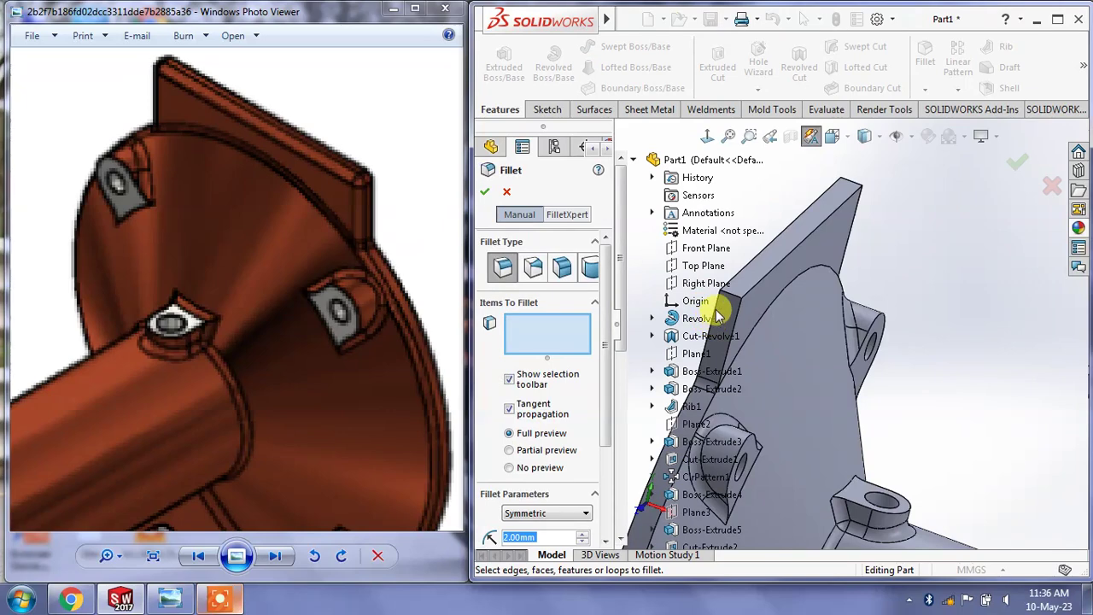
mouse_move(818, 317)
middle_mouse_down()
mouse_move(755, 349)
mouse_move(638, 256)
mouse_move(662, 285)
mouse_move(971, 285)
middle_mouse_up()
left_click(771, 332)
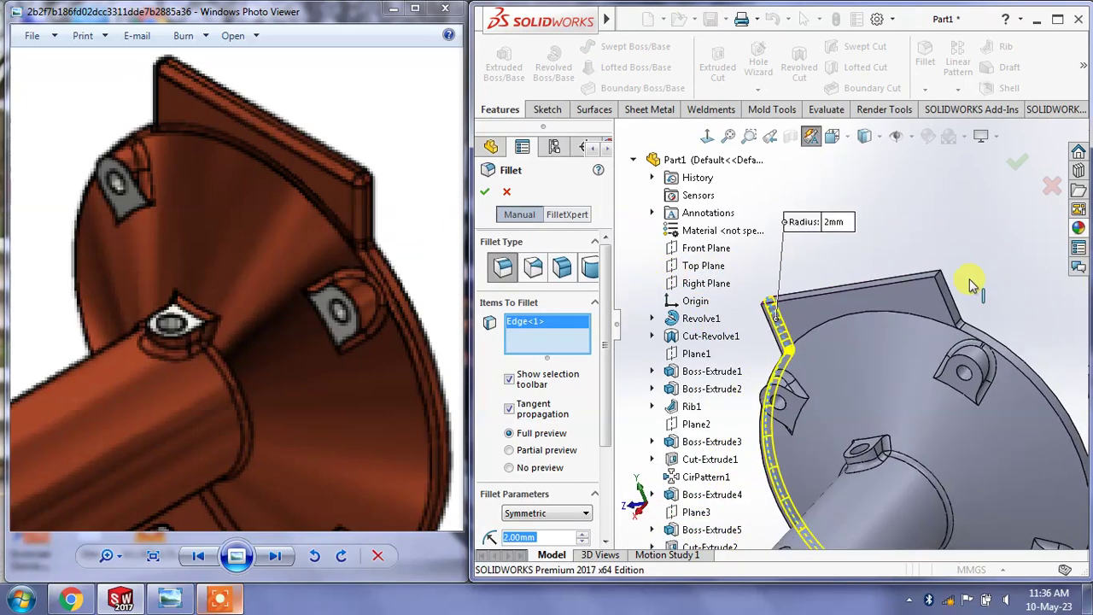
left_click(947, 286)
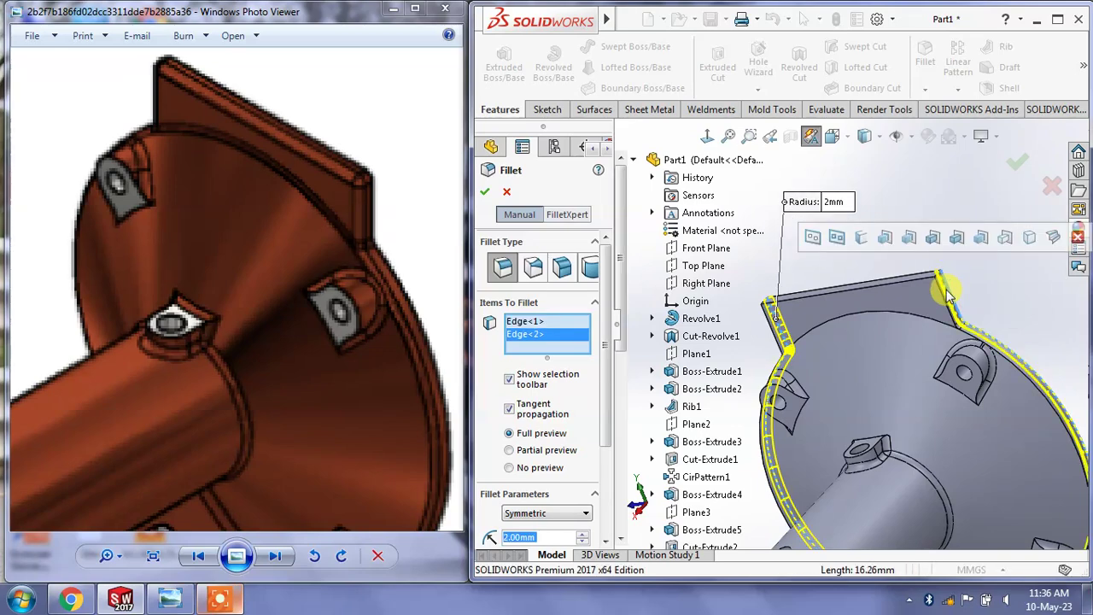
left_click(889, 287)
middle_click_drag(888, 293, 700, 248)
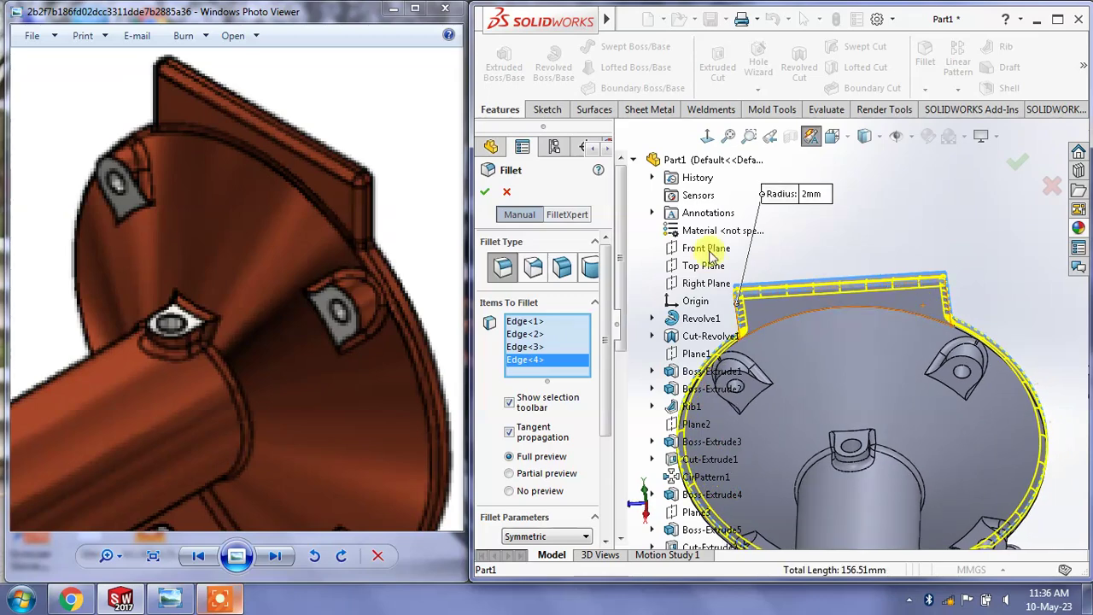
left_click(483, 191)
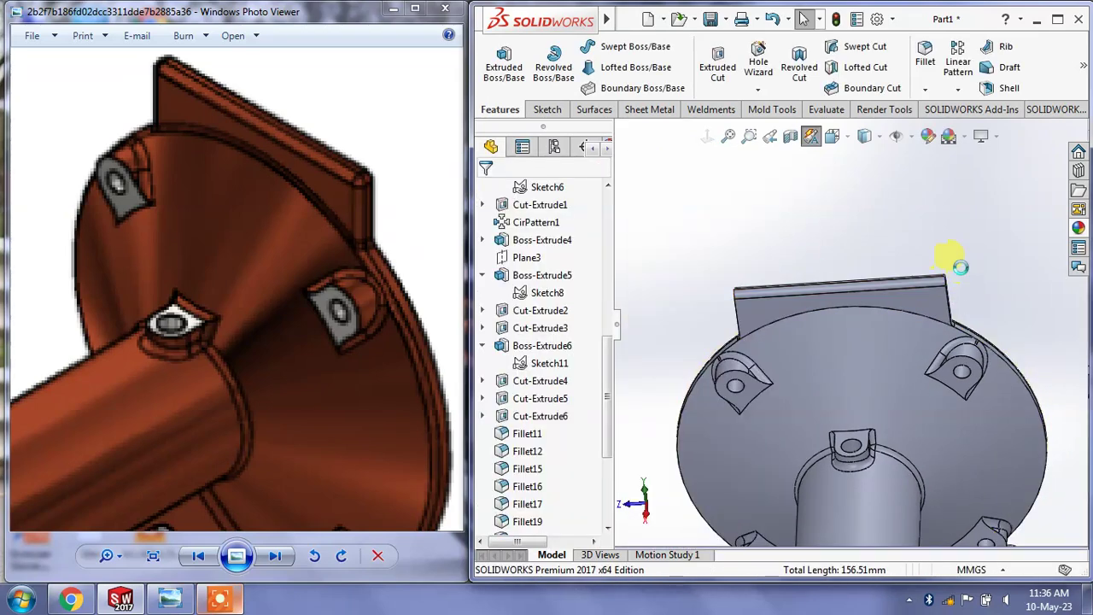
mouse_move(956, 244)
middle_mouse_down()
mouse_move(1010, 299)
mouse_move(947, 212)
mouse_move(901, 213)
mouse_move(951, 318)
middle_mouse_up()
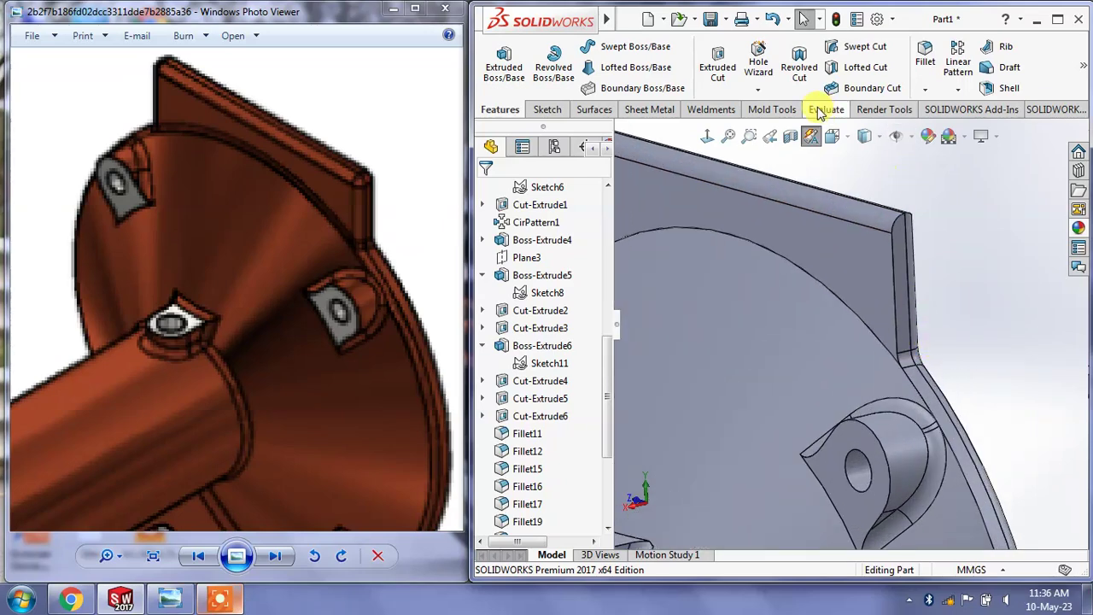
left_click(927, 53)
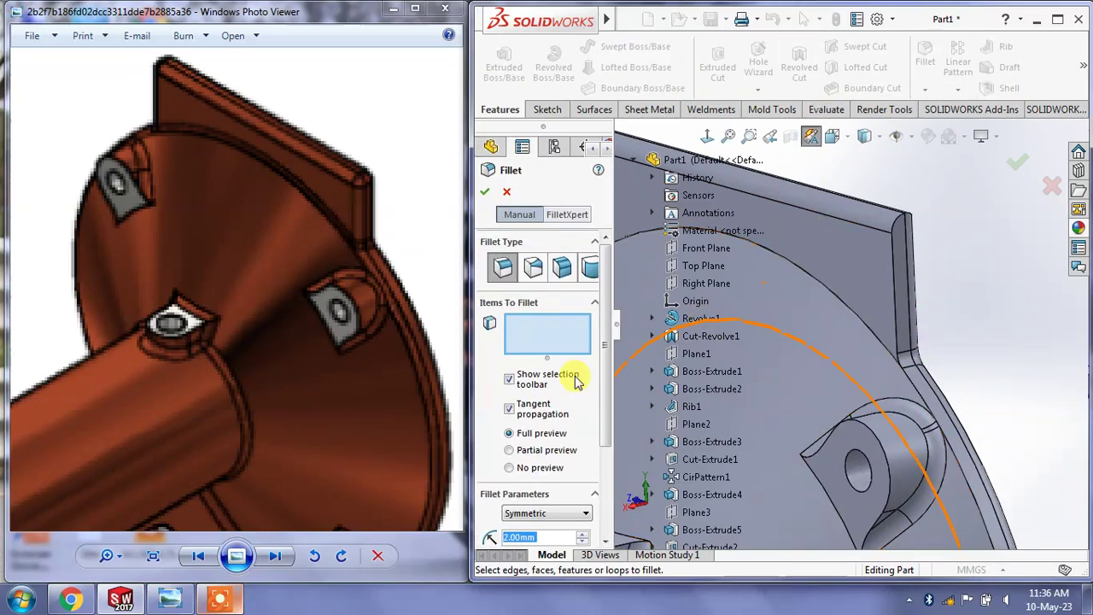
left_click(522, 413)
left_click(898, 322)
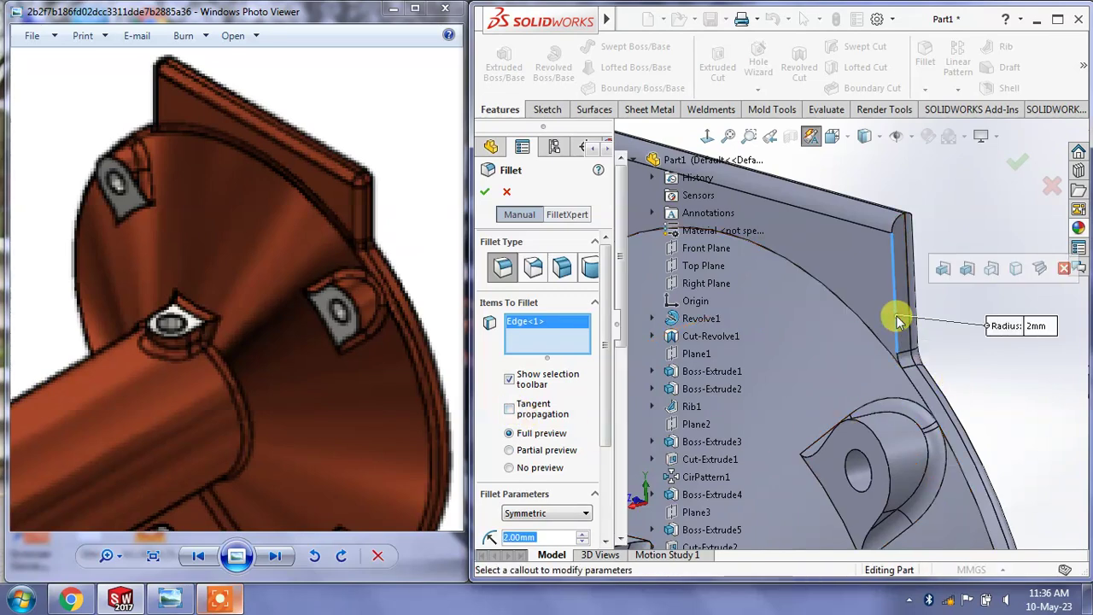
left_click(894, 231)
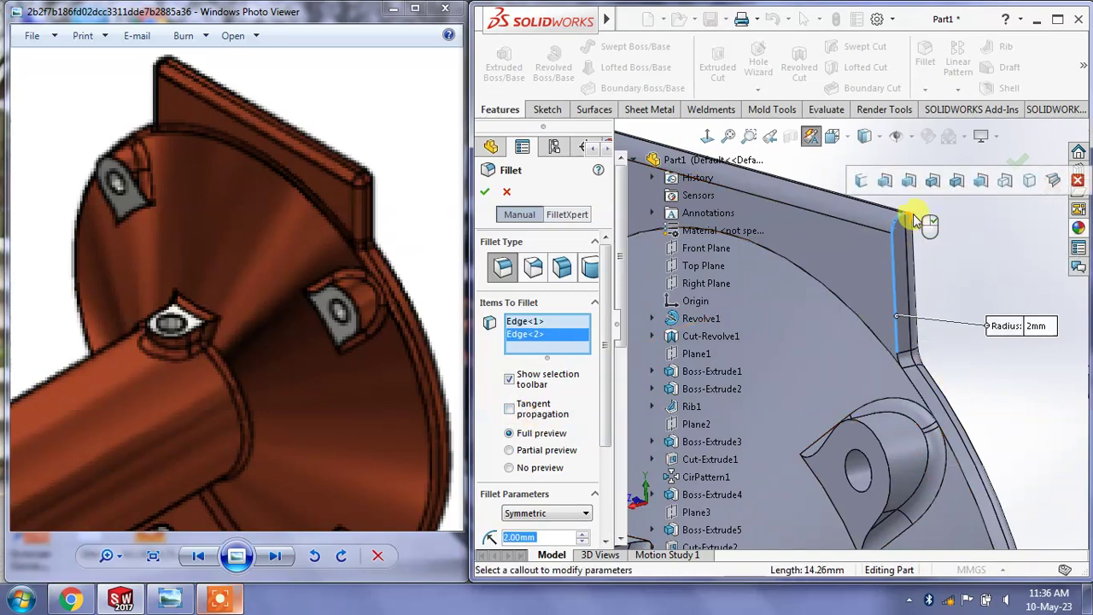
left_click(912, 219)
left_click(485, 192)
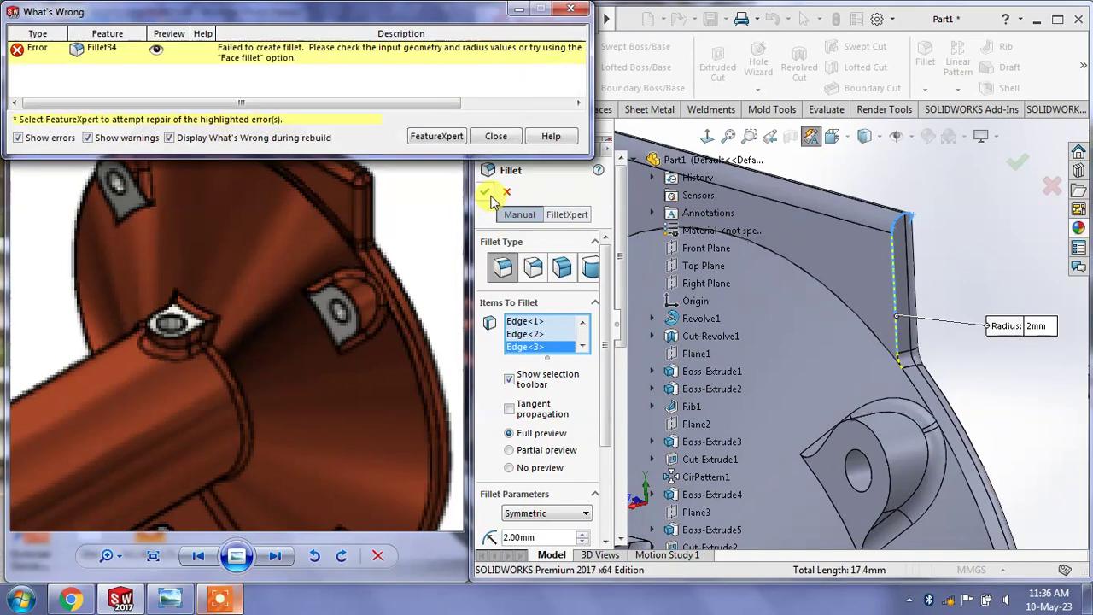
left_click(496, 137)
left_click(507, 191)
scroll(931, 284, "up", 3)
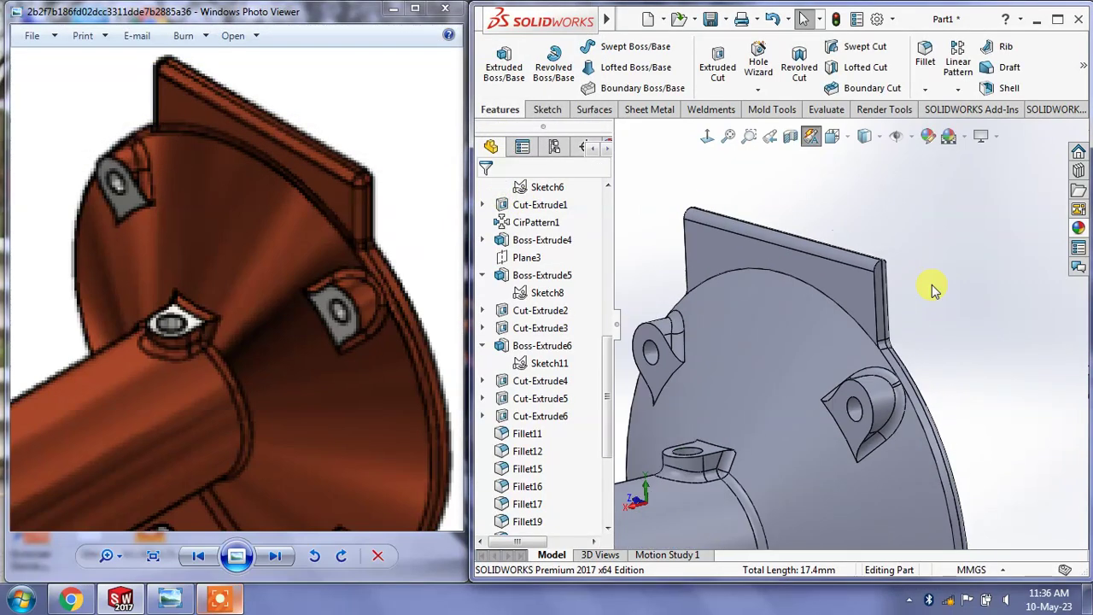
scroll(944, 342, "up", 3)
Orbit and zoom the part toward a front view
mouse_move(946, 366)
middle_mouse_down()
mouse_move(897, 346)
mouse_move(983, 402)
mouse_move(1050, 412)
mouse_move(758, 409)
middle_mouse_up()
mouse_move(677, 425)
middle_mouse_down()
mouse_move(643, 404)
mouse_move(640, 419)
mouse_move(647, 396)
mouse_move(603, 401)
mouse_move(622, 407)
mouse_move(662, 335)
middle_mouse_up()
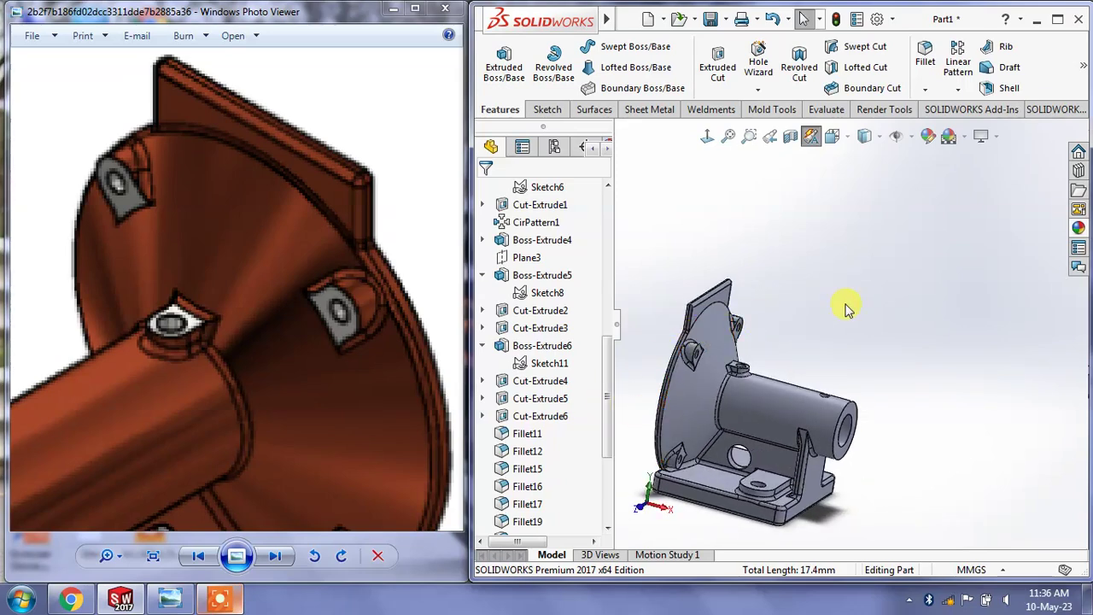
middle_click_drag(845, 309, 817, 298)
right_click(728, 229)
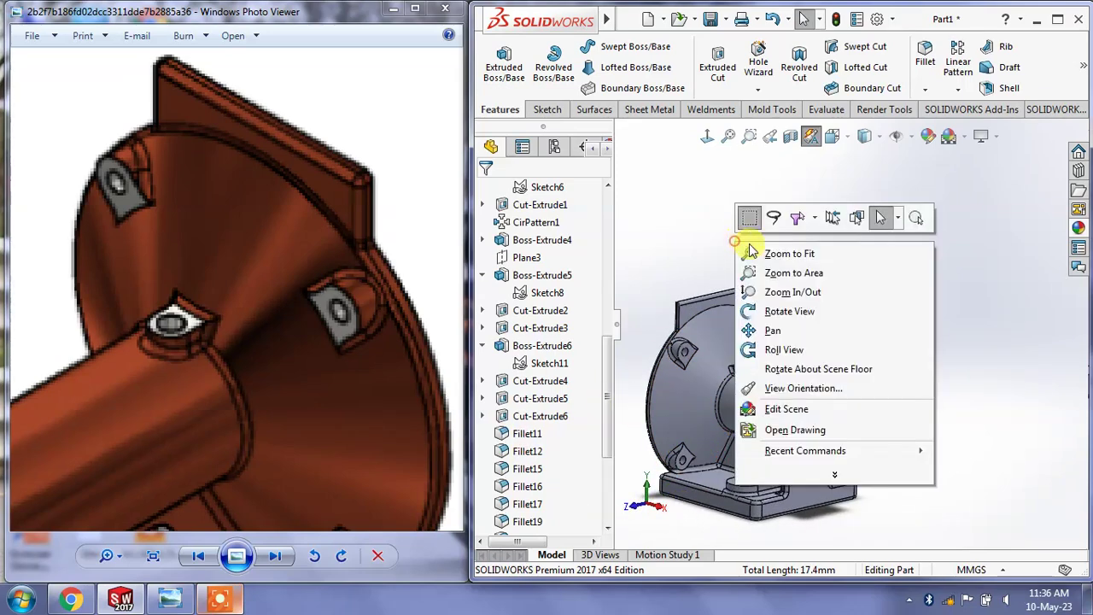
key("Escape")
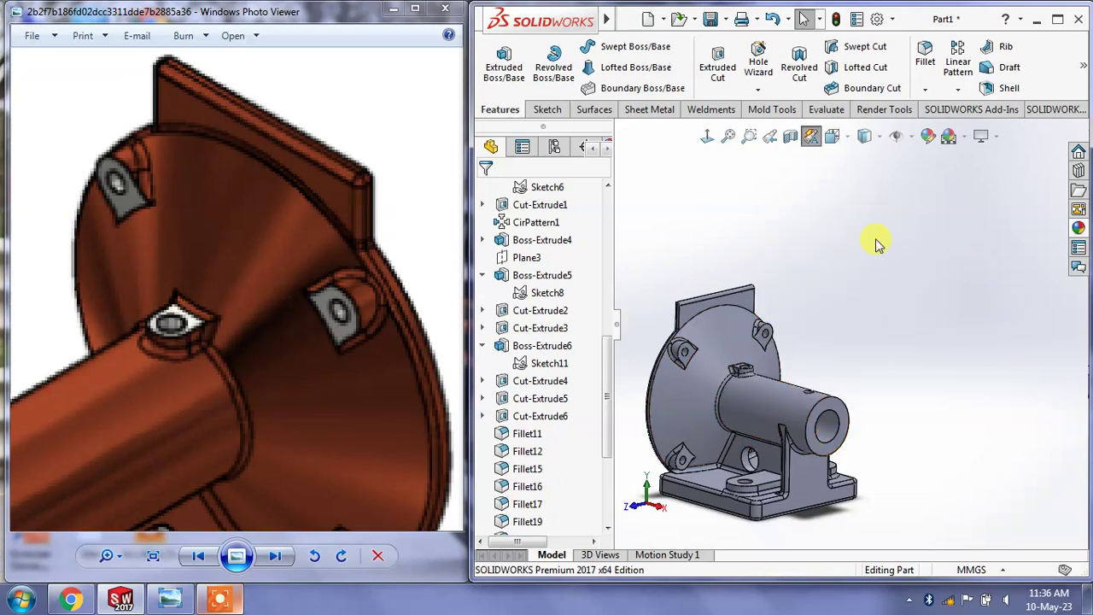
scroll(860, 282, "up", 3)
scroll(816, 323, "down", 3)
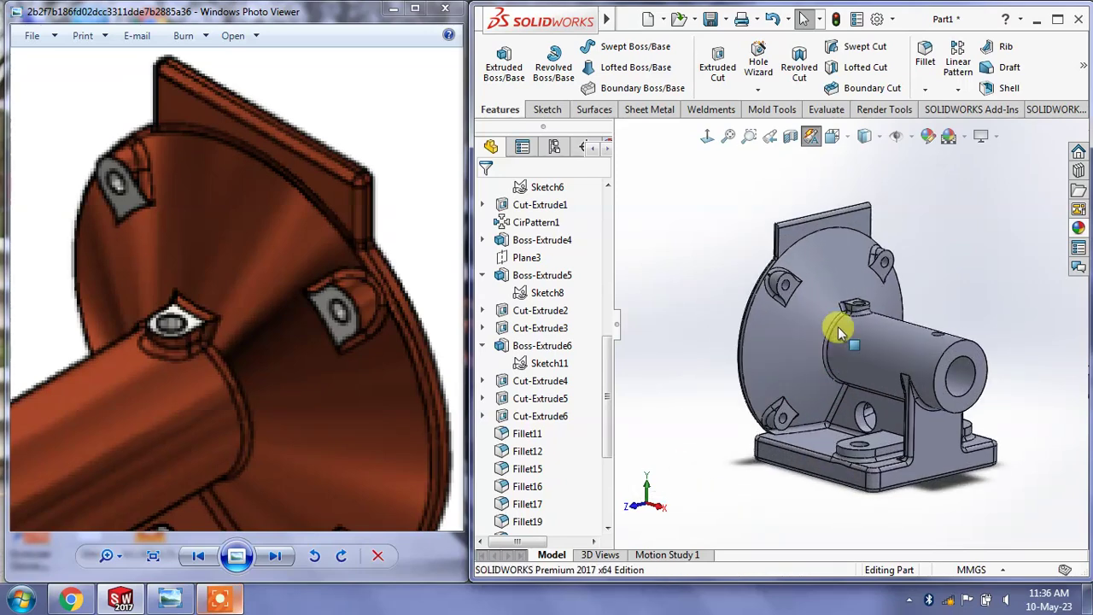
mouse_move(915, 225)
middle_mouse_down()
mouse_move(828, 248)
mouse_move(907, 291)
middle_mouse_up()
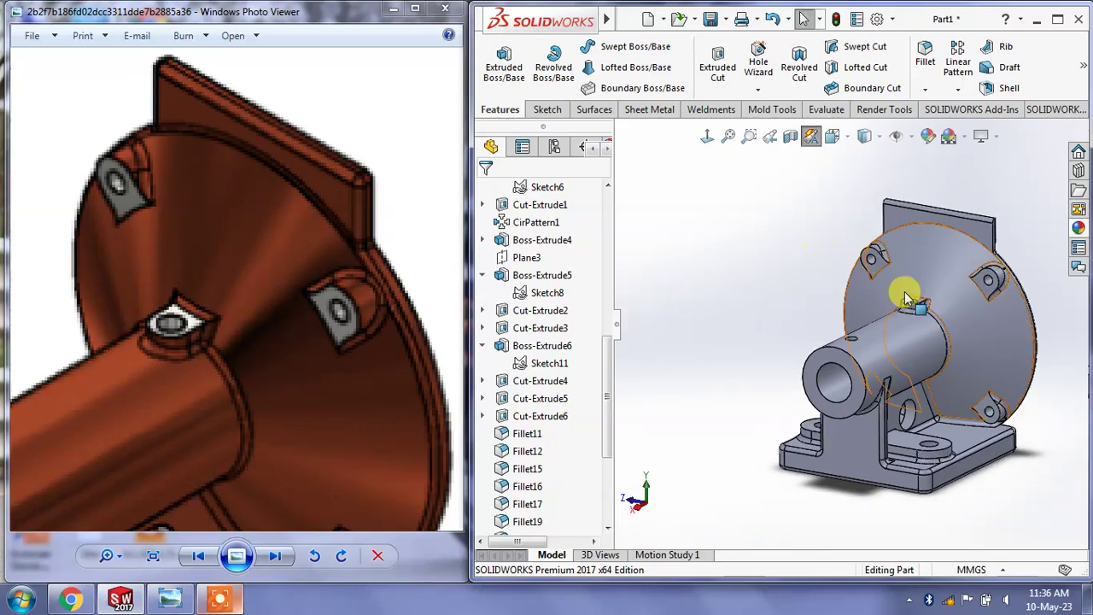
Give the whole part a medium copper-orange colour appearance
left_click(929, 135)
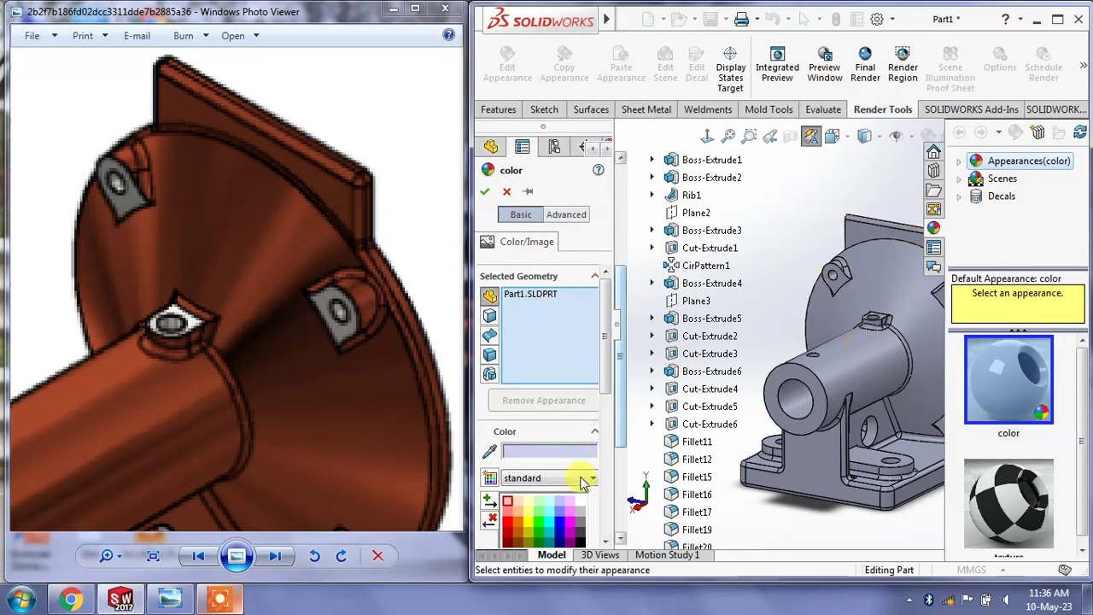
left_click(517, 527)
left_click(518, 536)
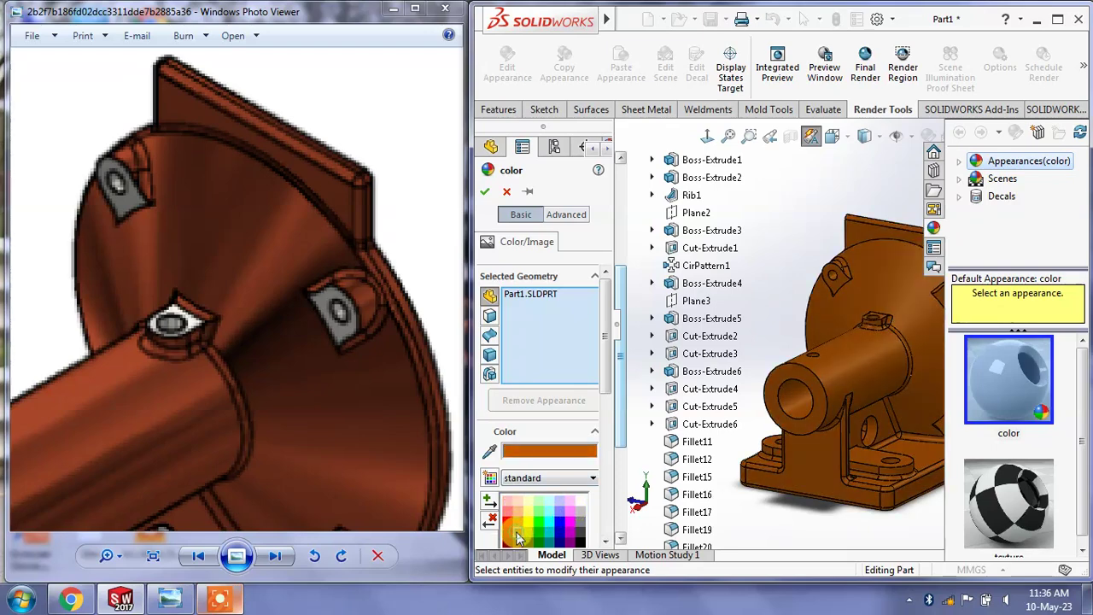
left_click(513, 535)
left_click(518, 521)
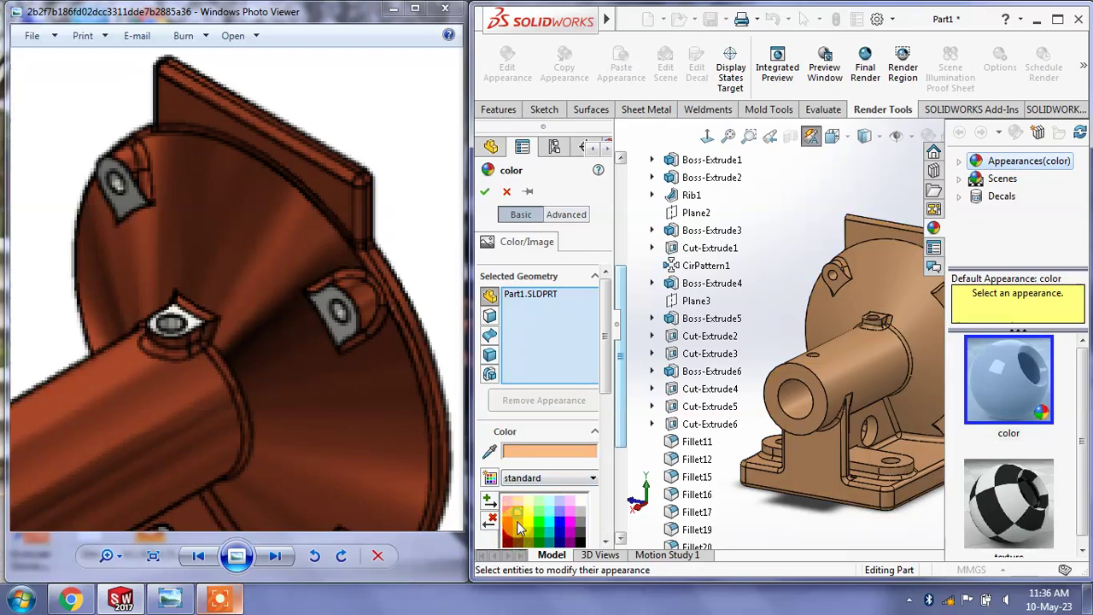
left_click(515, 512)
left_click(487, 193)
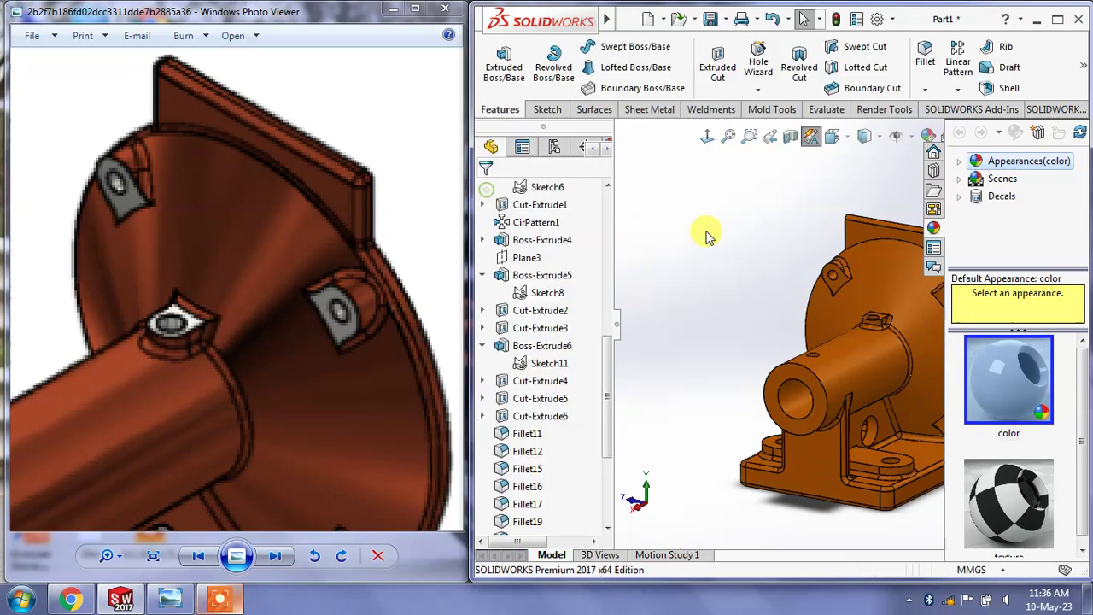
Select the base hole, cylinder bore, patterned hole and small base hole faces
middle_click_drag(822, 349, 1004, 402)
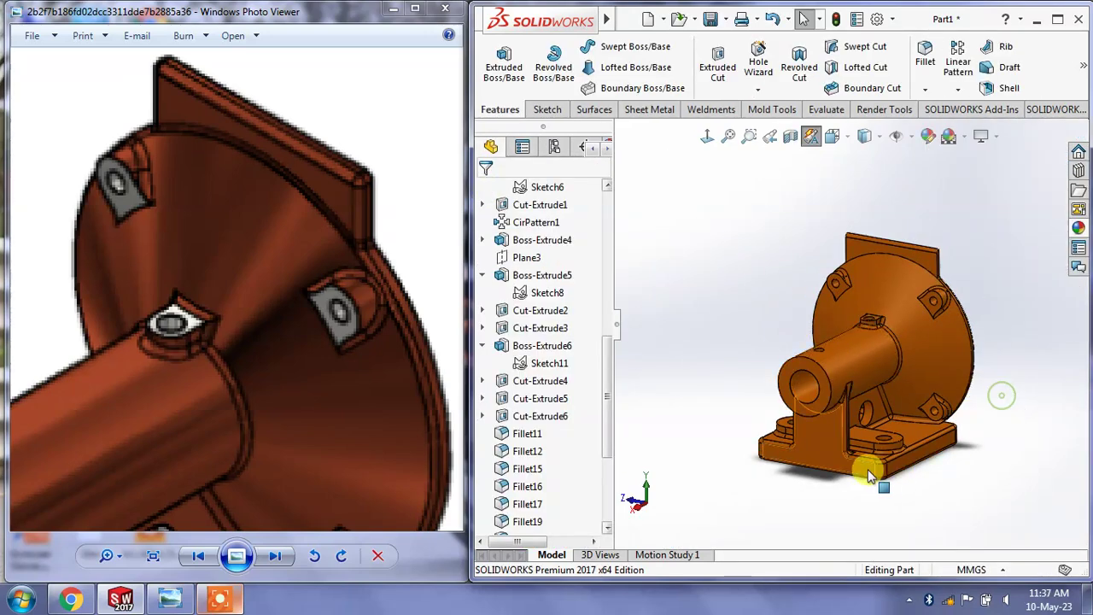
scroll(997, 390, "down", 3)
mouse_move(871, 427)
middle_mouse_down()
mouse_move(922, 435)
mouse_move(898, 400)
middle_mouse_up()
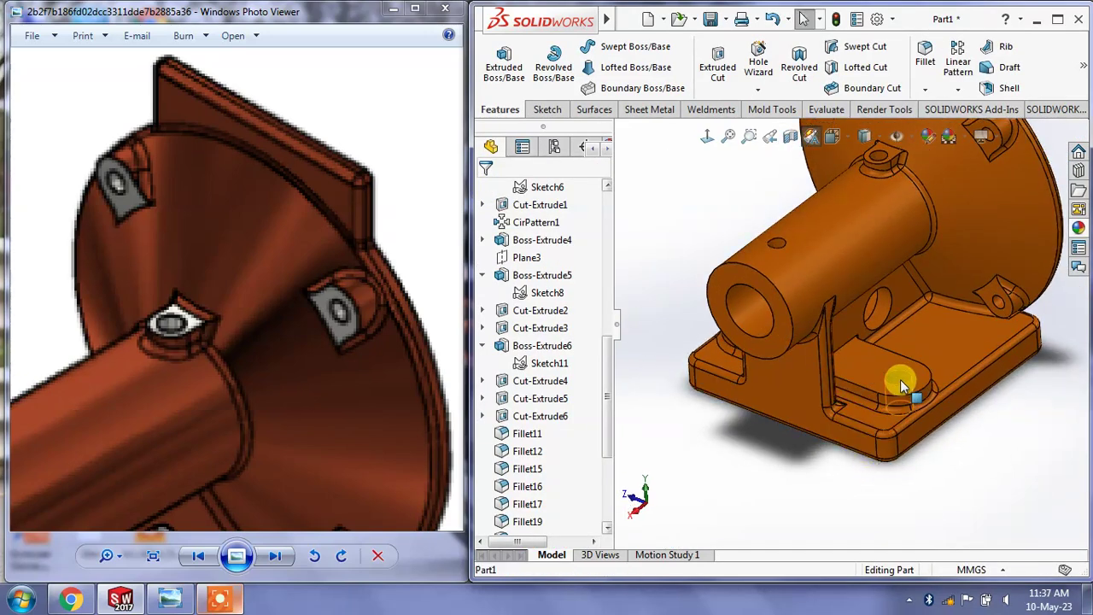
left_click(900, 380)
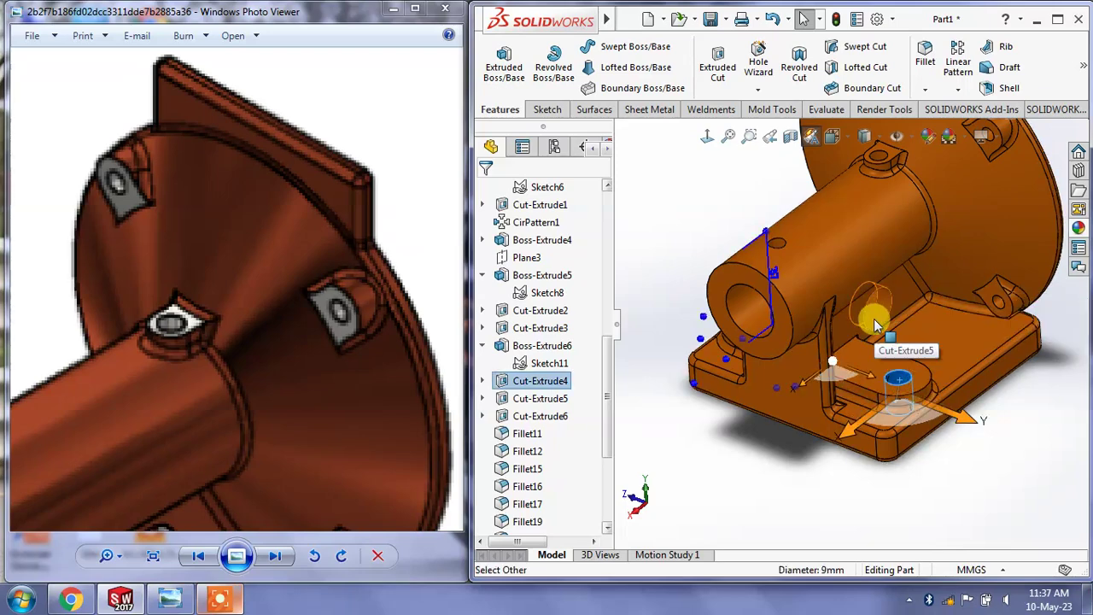
left_click(739, 305)
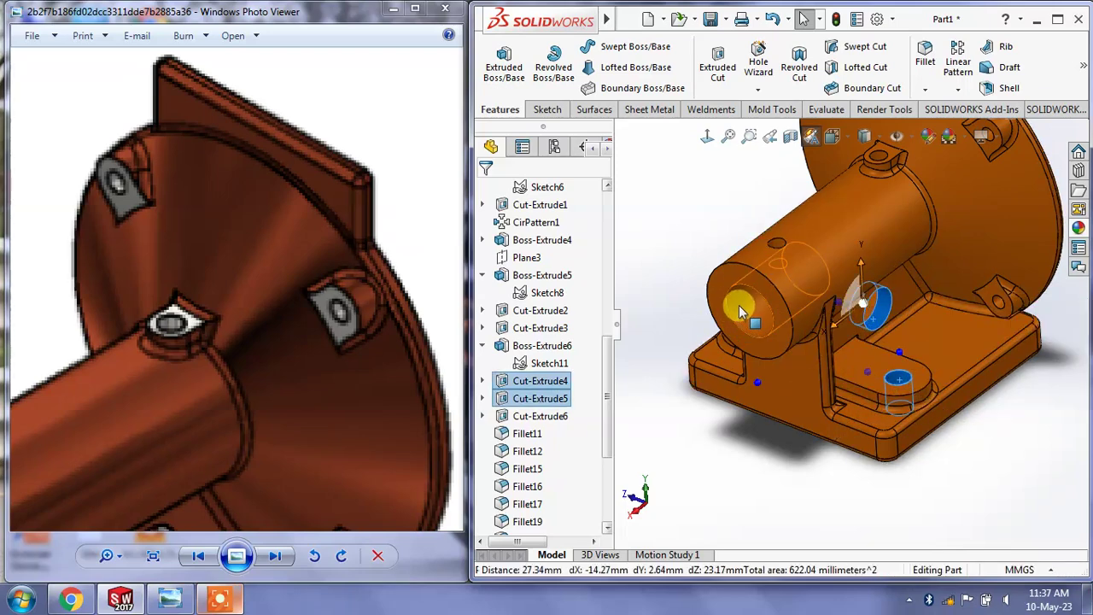
left_click(1001, 309, "ctrl")
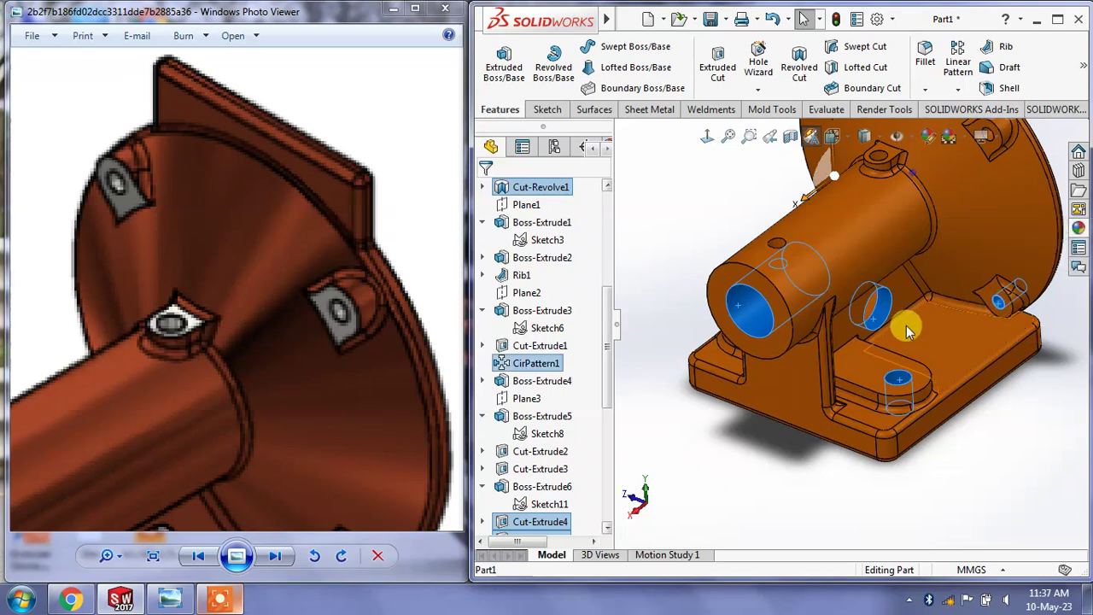
middle_click_drag(906, 325, 828, 363)
left_click(790, 350, "ctrl")
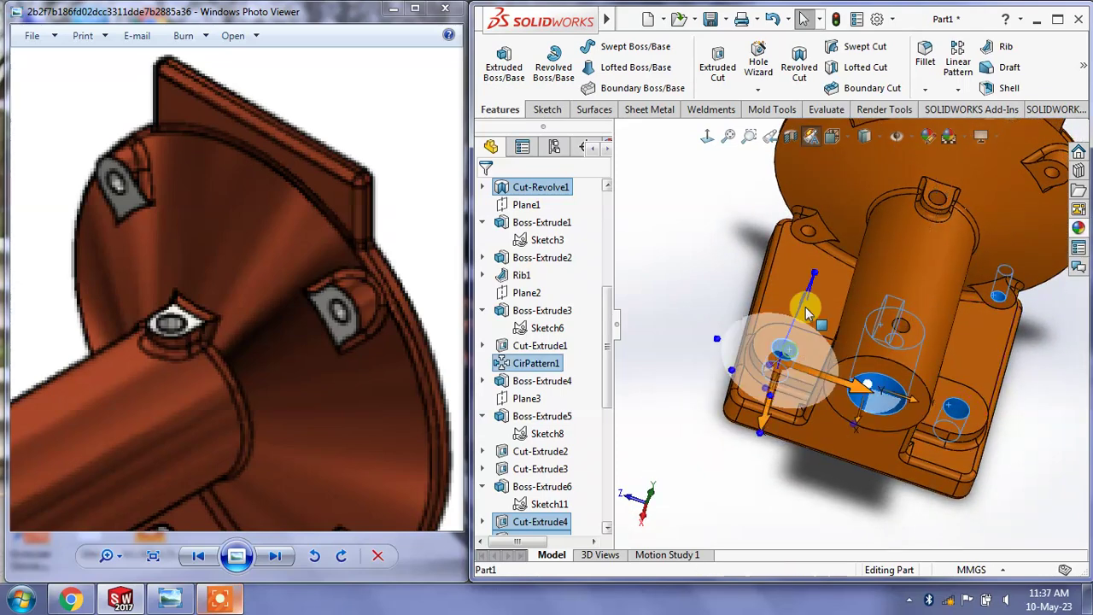
left_click(855, 259, "ctrl")
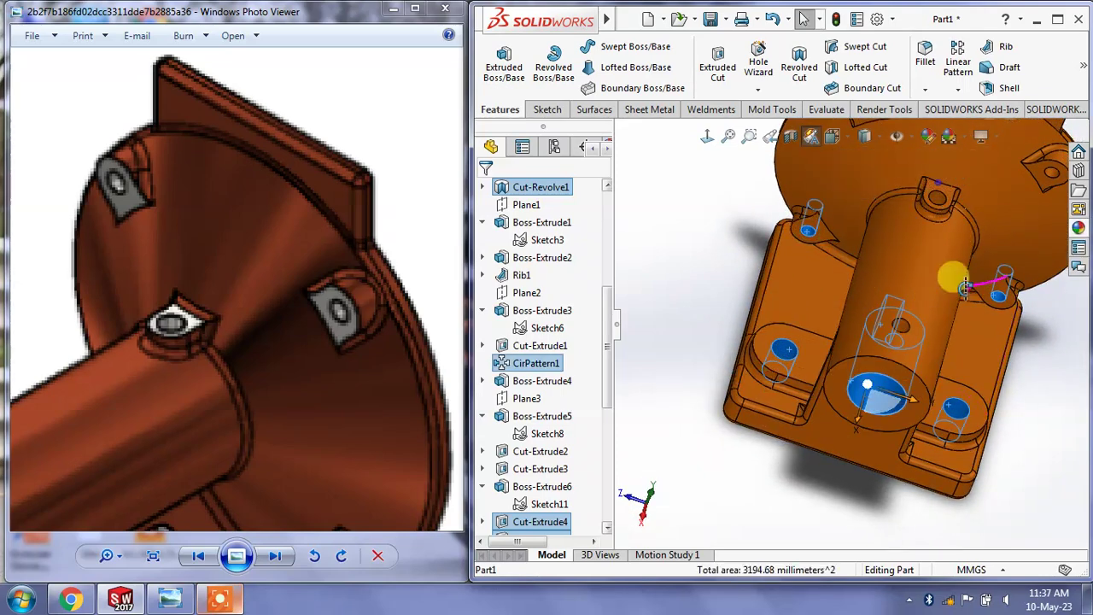
middle_click_drag(855, 258, 891, 280)
scroll(854, 297, "down", 5)
Add the Cut-Extrude3, Cut-Extrude2, Cut-Revolve1 and Boss-Extrude3 hole faces to the selection
left_click(852, 312, "ctrl")
scroll(883, 341, "up", 3)
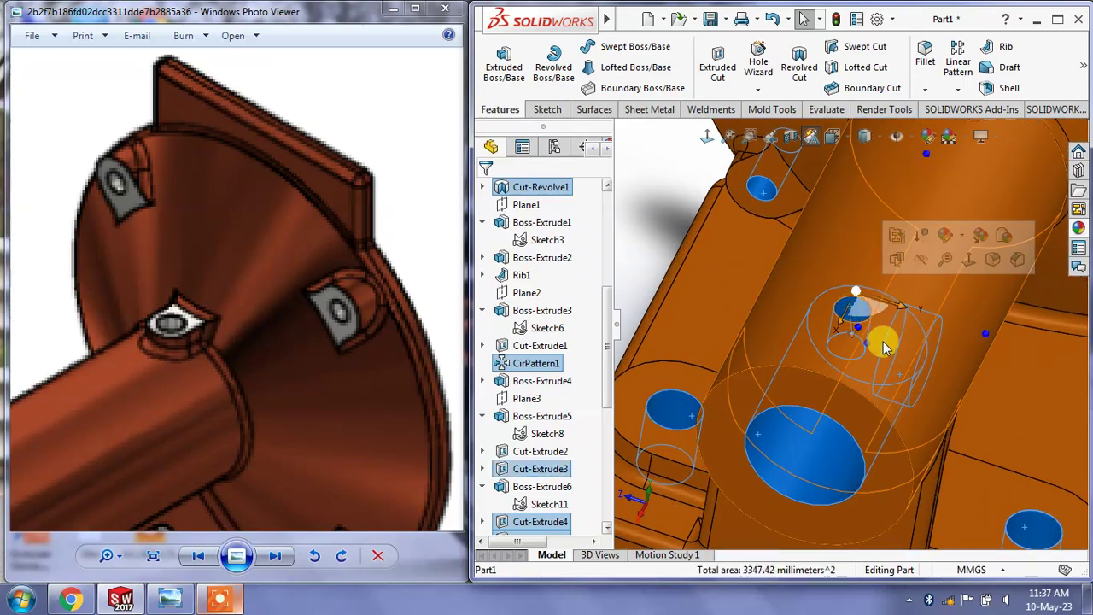
mouse_move(909, 335)
middle_mouse_down()
mouse_move(867, 267)
mouse_move(859, 282)
middle_mouse_up()
left_click(868, 267, "ctrl")
scroll(859, 281, "up", 3)
scroll(801, 223, "down", 5)
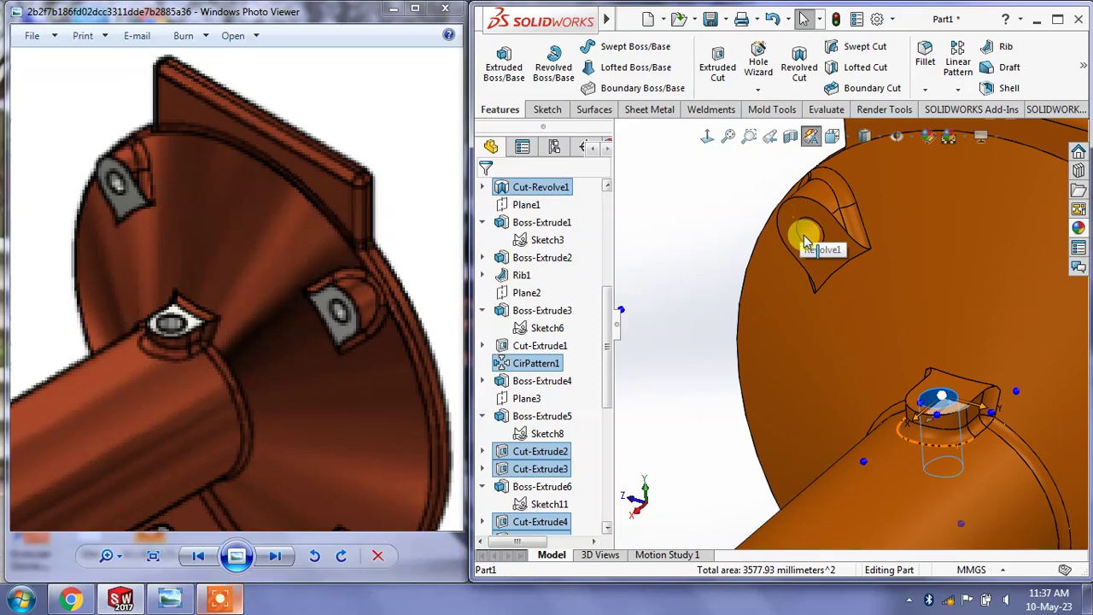
left_click(804, 243, "ctrl")
scroll(988, 317, "up", 3)
scroll(1008, 340, "down", 3)
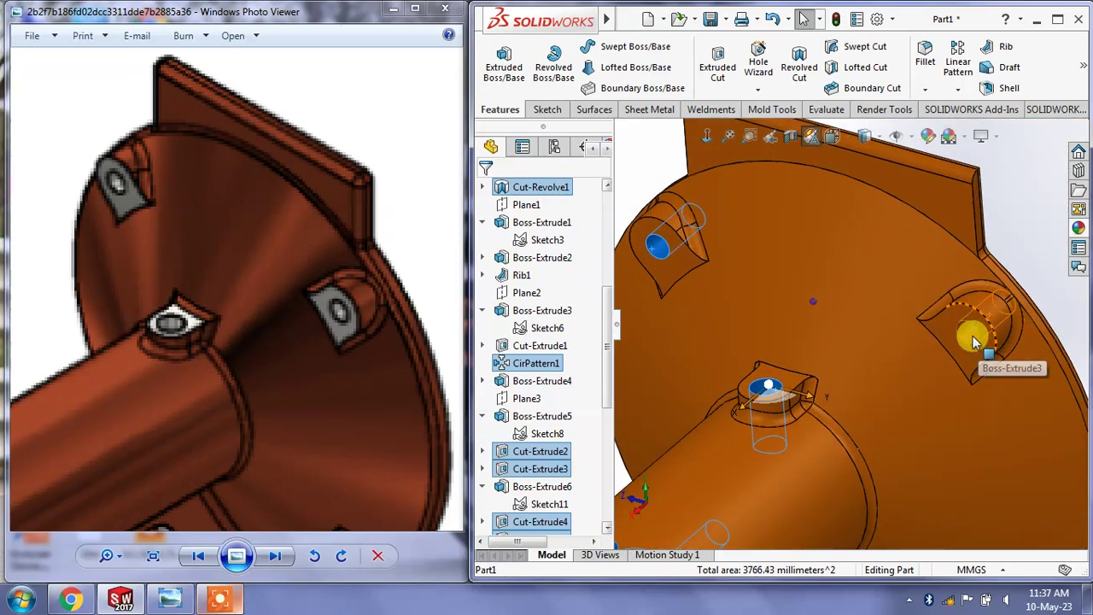
left_click(974, 342, "ctrl")
scroll(963, 342, "up", 3)
mouse_move(922, 374)
middle_mouse_down()
mouse_move(954, 376)
mouse_move(928, 367)
middle_mouse_up()
scroll(929, 373, "up", 2)
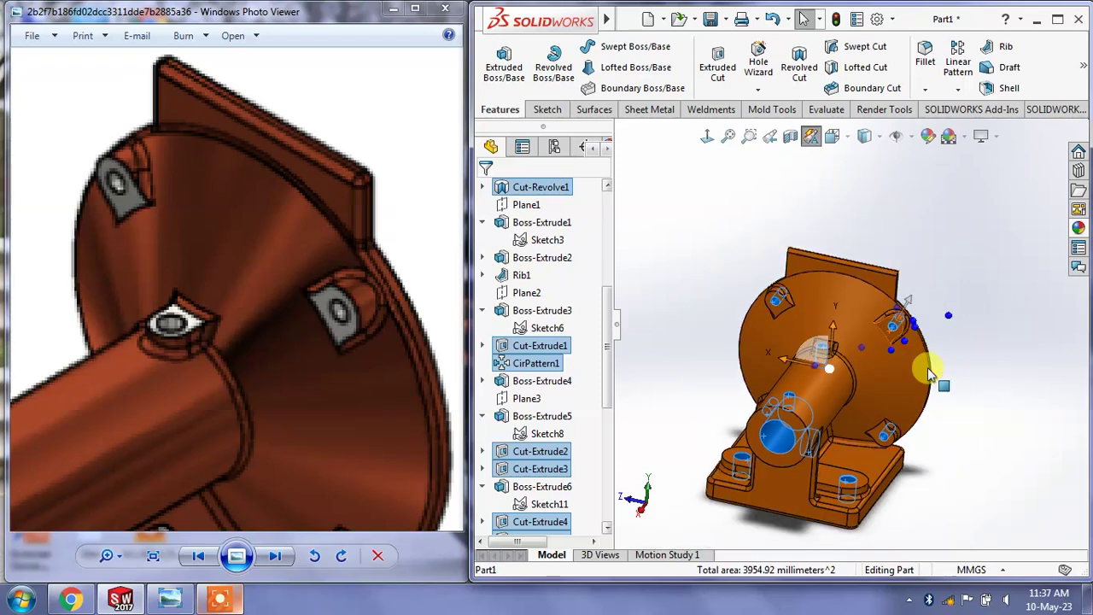
Colour the selected hole faces light peach (RGB 254, 222, 194)
left_click(927, 137)
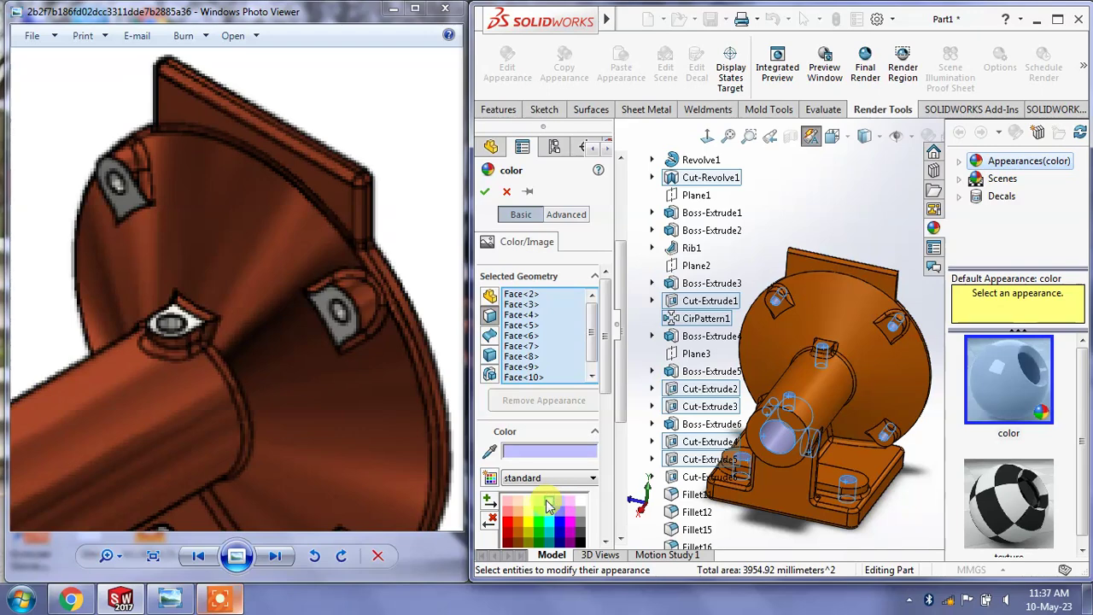
left_click(547, 504)
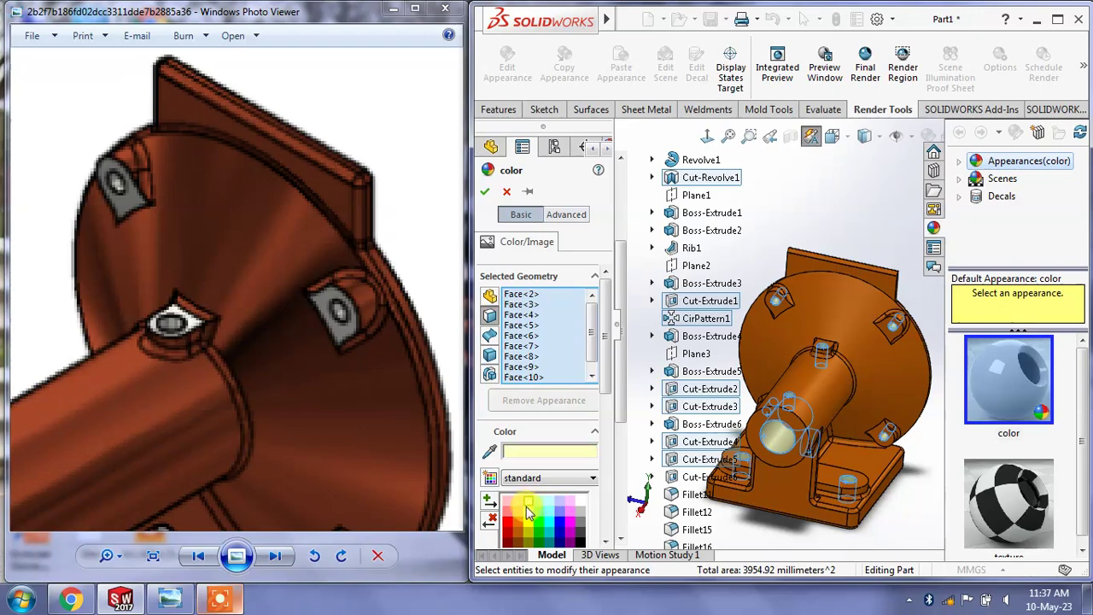
left_click(517, 513)
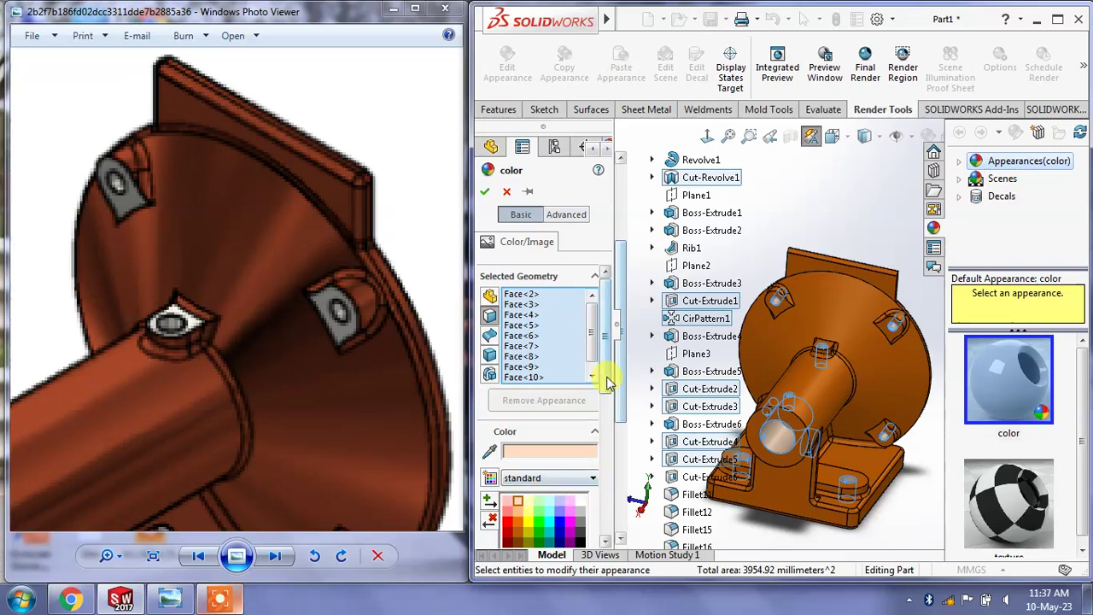
scroll(608, 393, "down", 3)
scroll(610, 410, "down", 3)
scroll(615, 423, "down", 3)
scroll(621, 433, "down", 3)
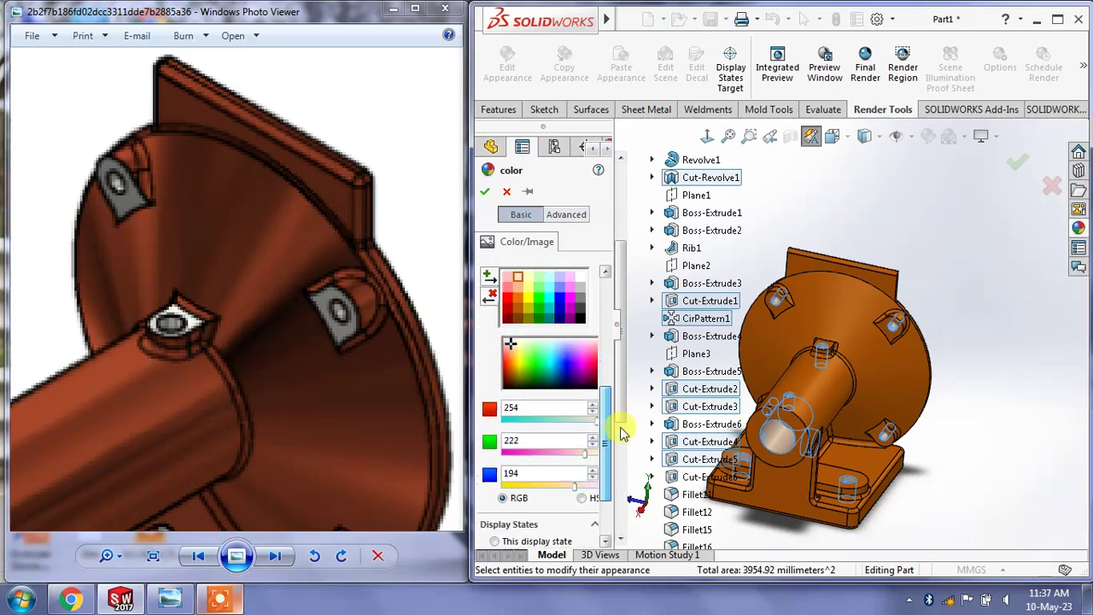
scroll(622, 410, "up", 10)
left_click(484, 191)
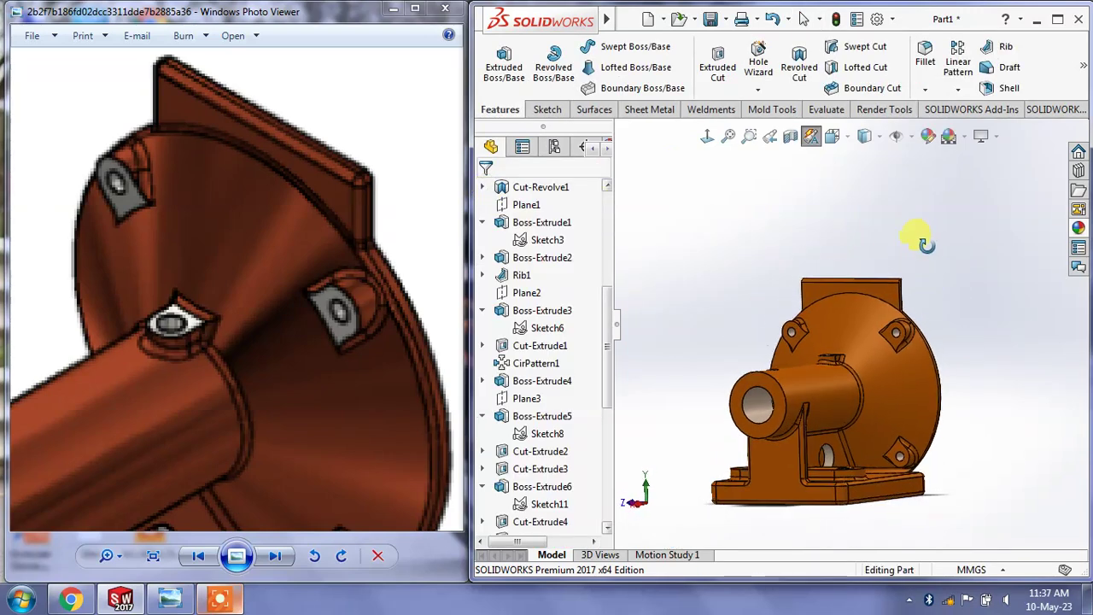
Orbit and pan the part and narrow the FeatureManager pane to enlarge the model
middle_click_drag(942, 284, 910, 273)
scroll(786, 453, "down", 2)
scroll(777, 435, "down", 2)
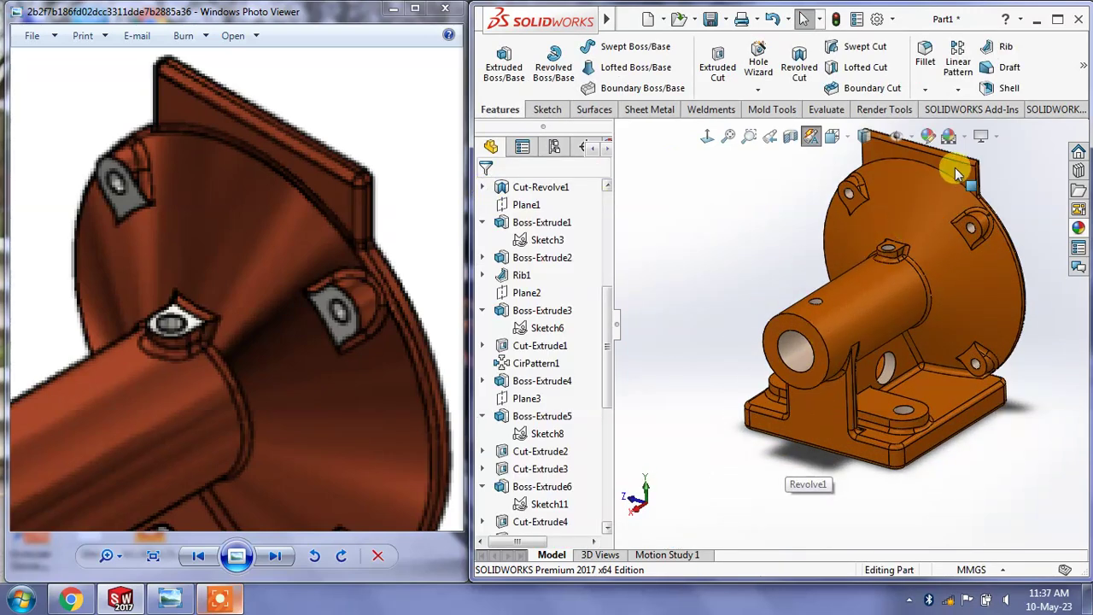
middle_click_drag(939, 195, 882, 306, "ctrl")
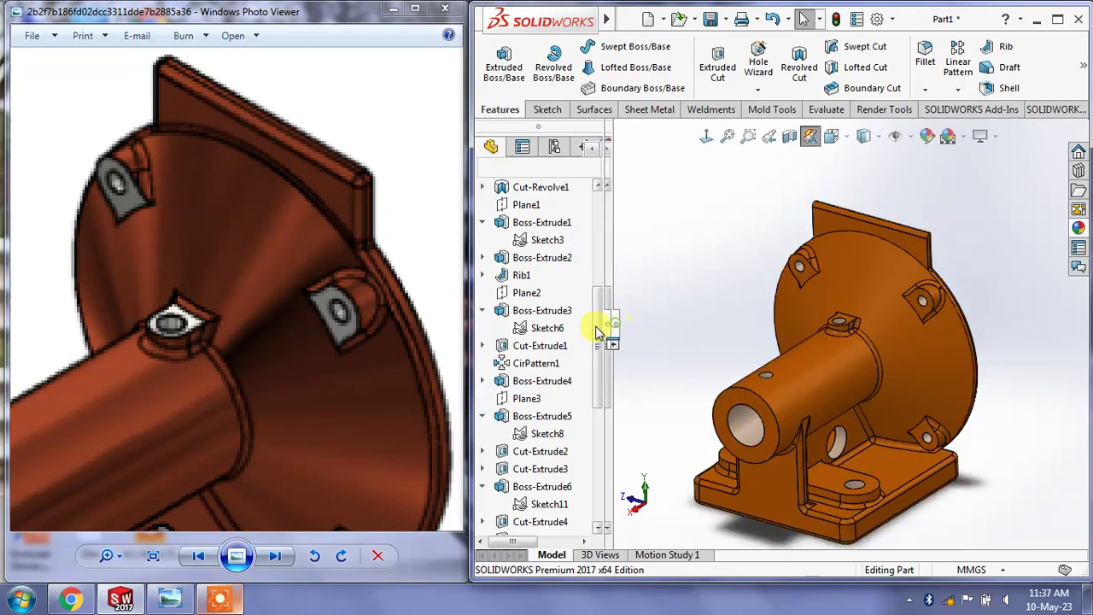
left_click_drag(624, 336, 513, 333)
scroll(934, 455, "down", 2)
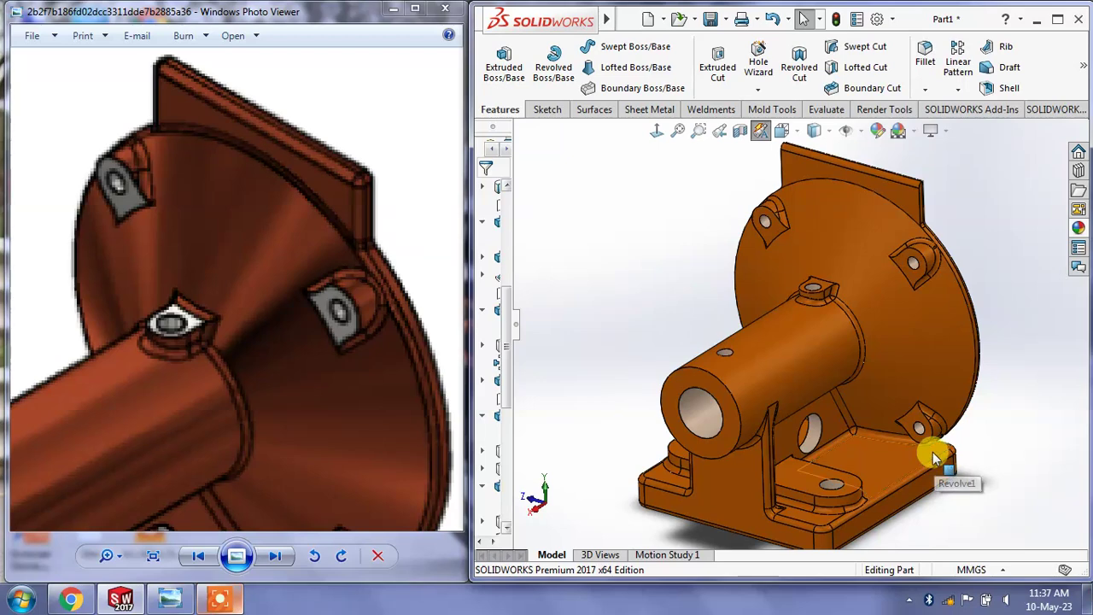
middle_click_drag(933, 451, 920, 435)
Zoom the reference image out to the full drawing sheet and widen its window
scroll(331, 359, "down", 2)
scroll(332, 358, "down", 1)
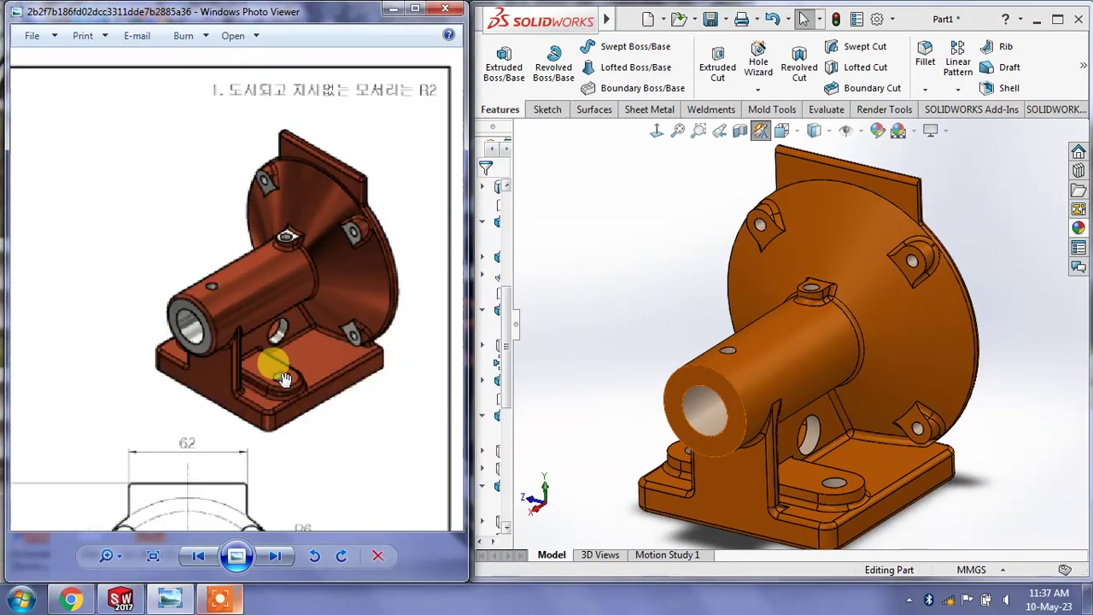
scroll(275, 362, "down", 1)
scroll(263, 332, "down", 1)
scroll(293, 287, "up", 1)
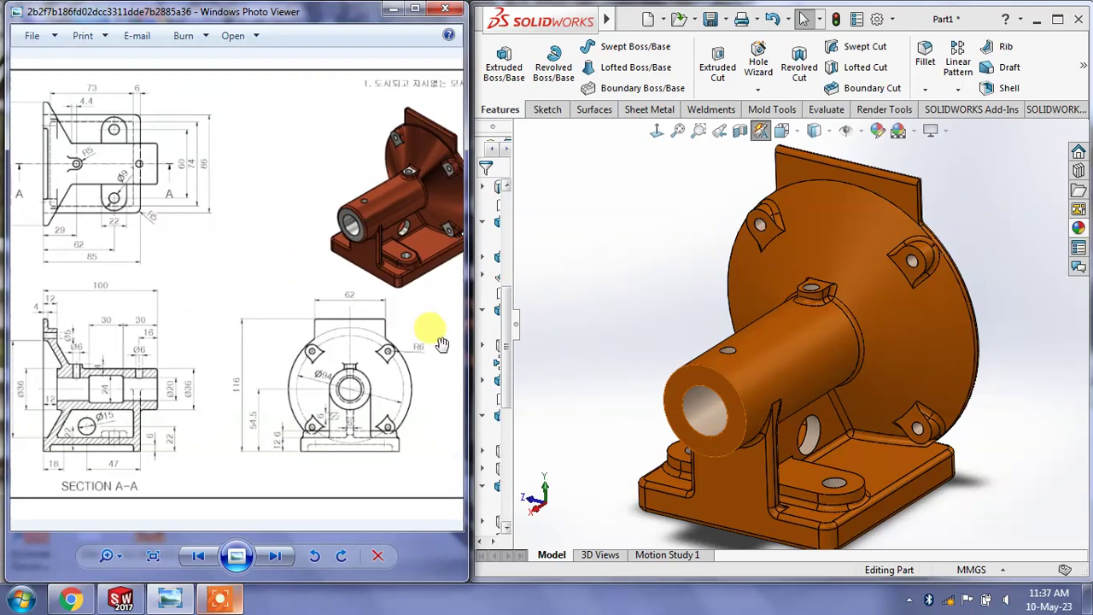
mouse_move(472, 343)
left_mouse_down()
mouse_move(487, 342)
mouse_move(481, 331)
mouse_move(493, 327)
left_mouse_up()
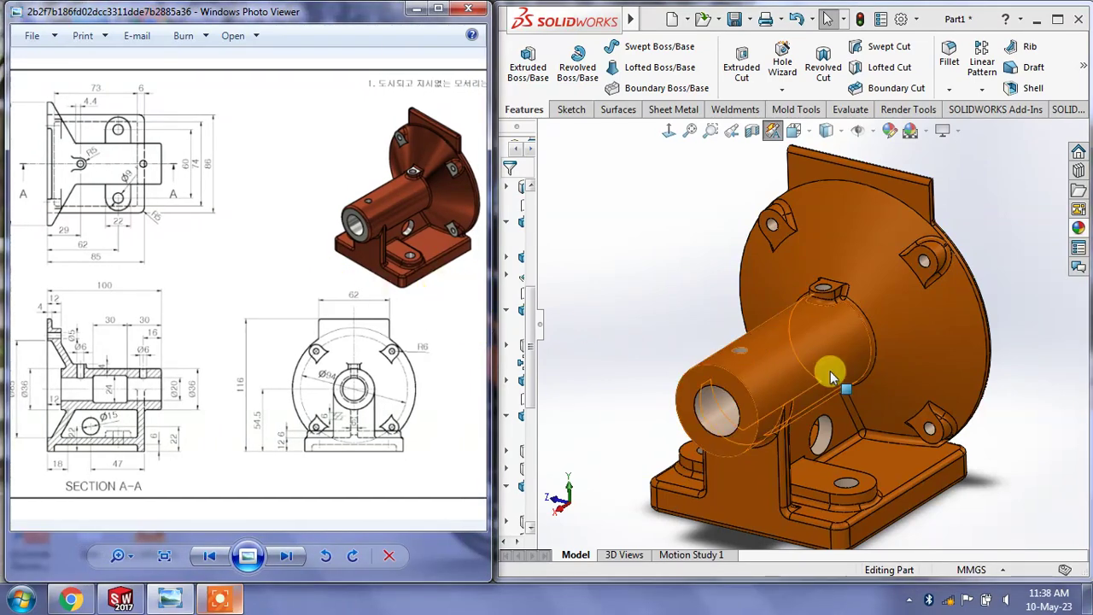
mouse_move(1031, 332)
middle_mouse_down()
mouse_move(1018, 335)
mouse_move(1028, 345)
middle_mouse_up()
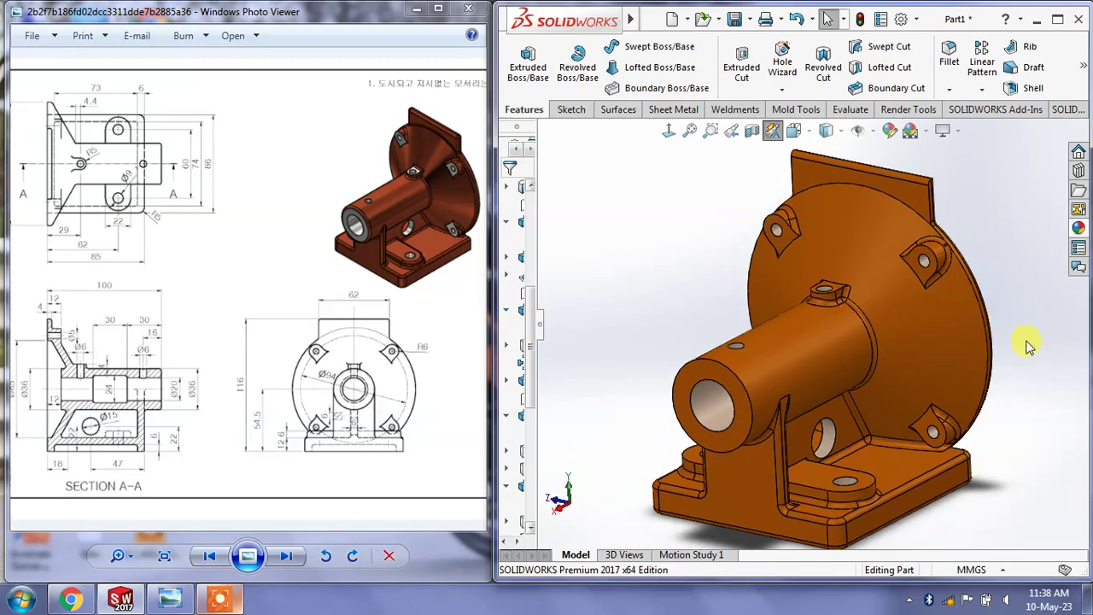